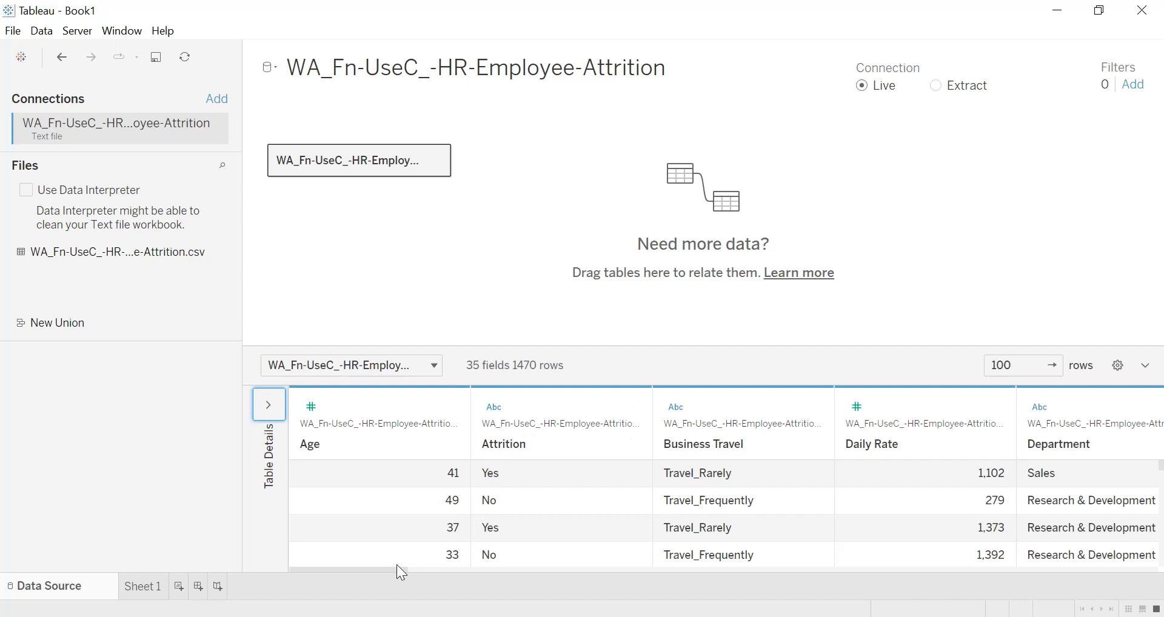
- Look across the attrition data's columns, then rename Sheet 1 as "Total employees"
{"action": "left_click", "coordinate": [351, 565]}
{"action": "left_click_drag", "start_coordinate": [361, 568], "coordinate": [1133, 567]}
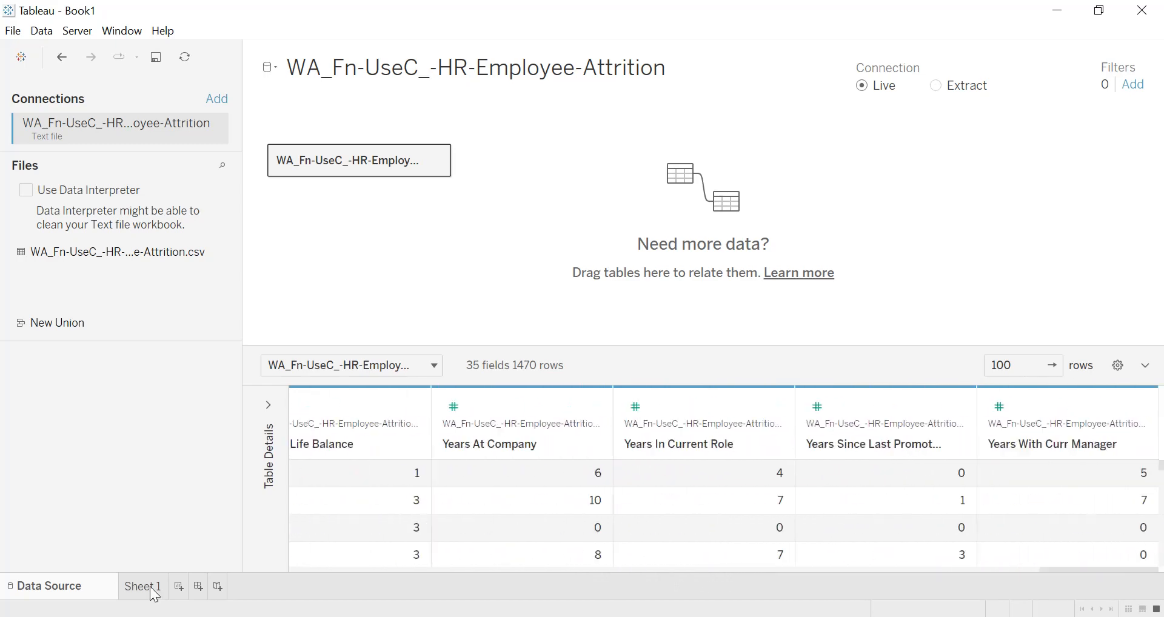
{"action": "left_click", "coordinate": [145, 586]}
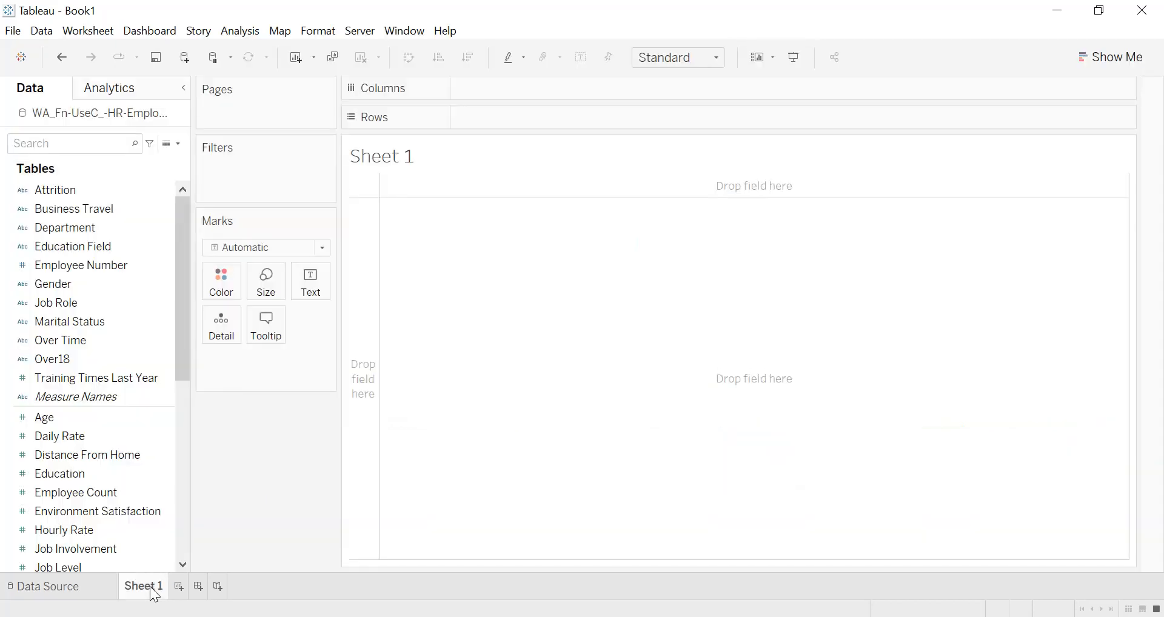
{"action": "type", "text": "Total employees"}
{"action": "key", "text": "Return"}
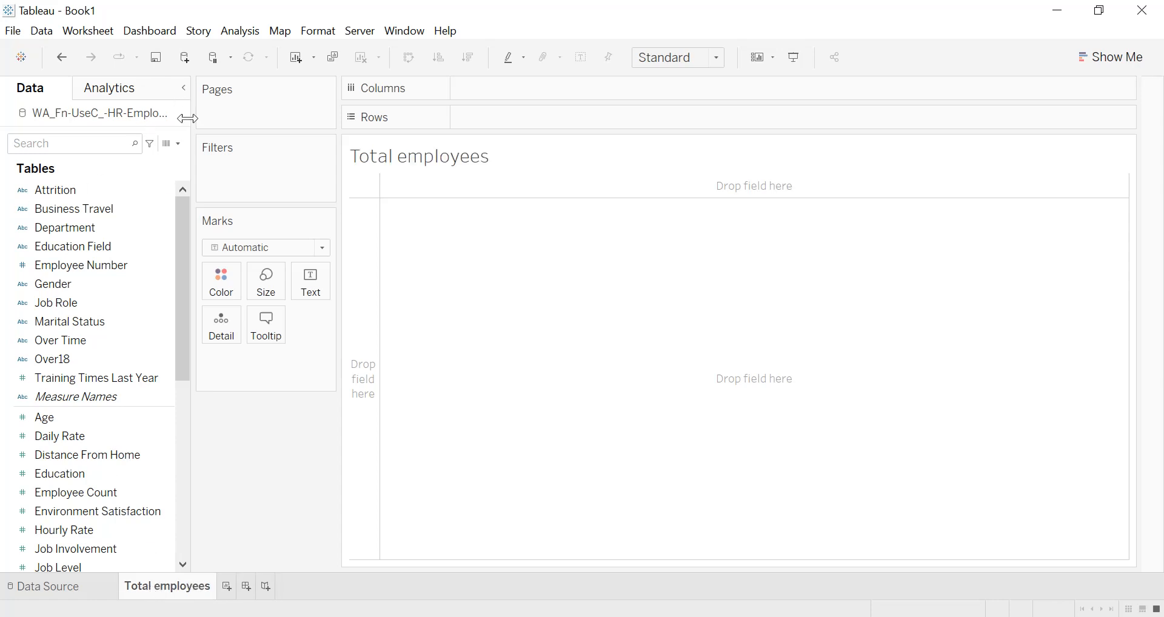
- Create a calculated field named "Total employees" with the text string "Total employees" as its formula
{"action": "left_click", "coordinate": [178, 144]}
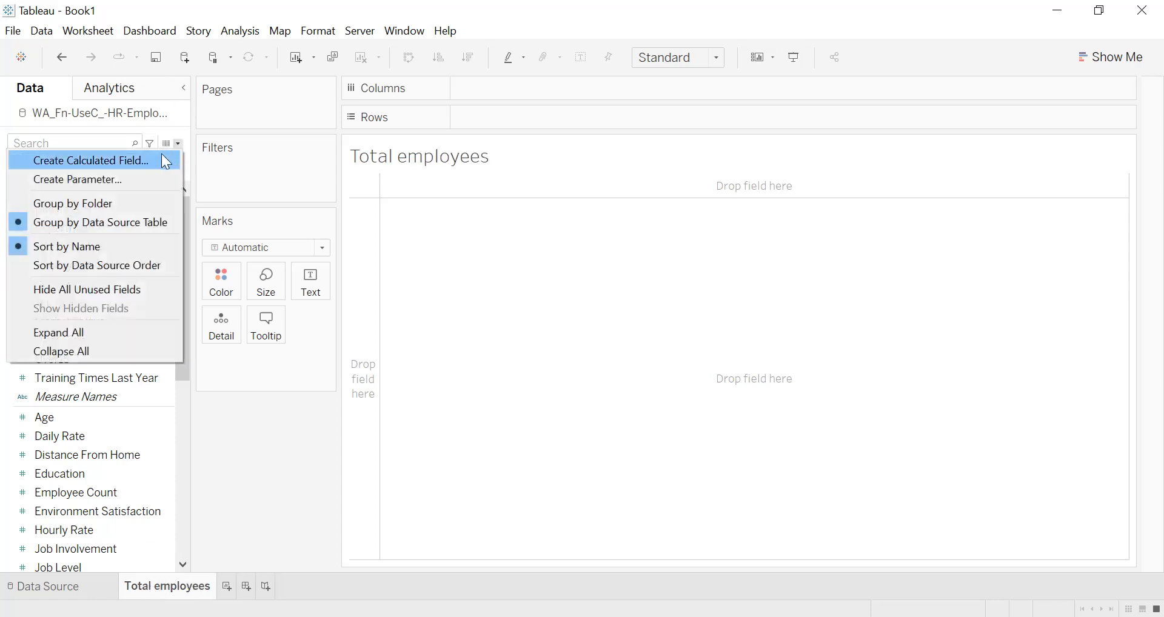
{"action": "left_click", "coordinate": [161, 160]}
{"action": "type", "text": "Total employees"}
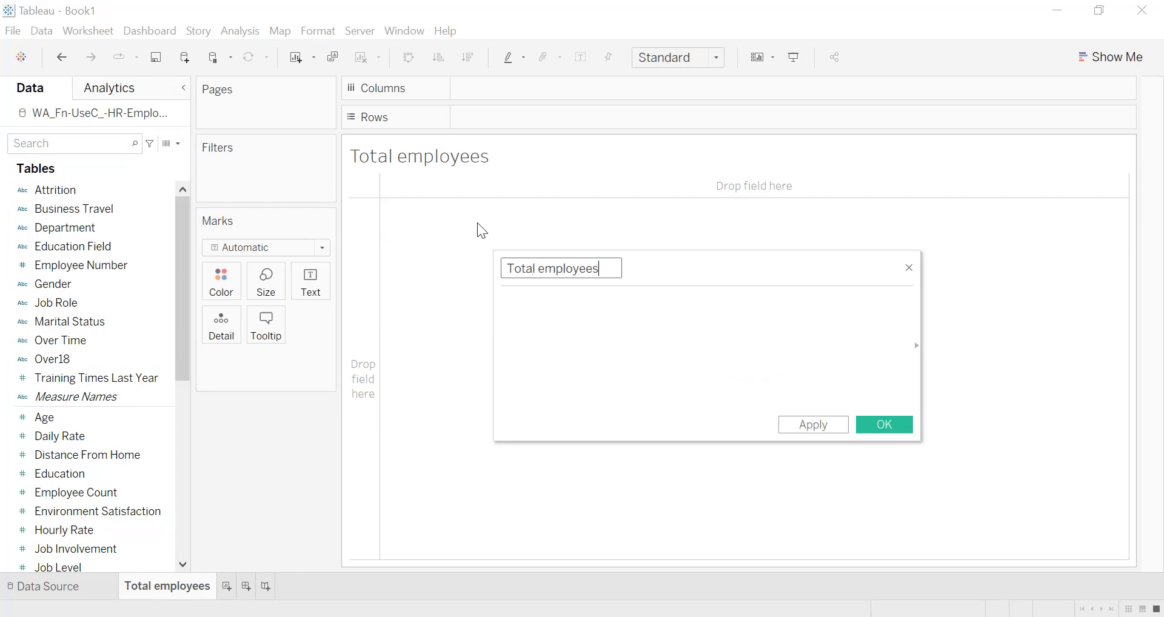
{"action": "key", "text": "ctrl+a"}
{"action": "key", "text": "ctrl+c"}
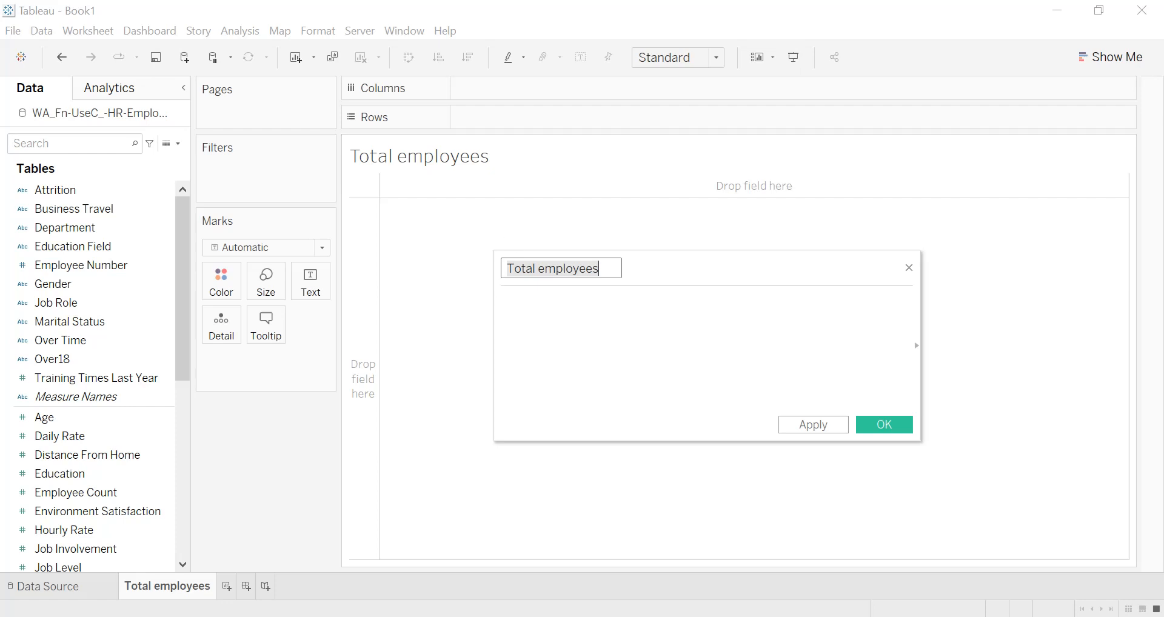
{"action": "key", "text": "Tab"}
{"action": "type", "text": "\""}
{"action": "key", "text": "ctrl+v"}
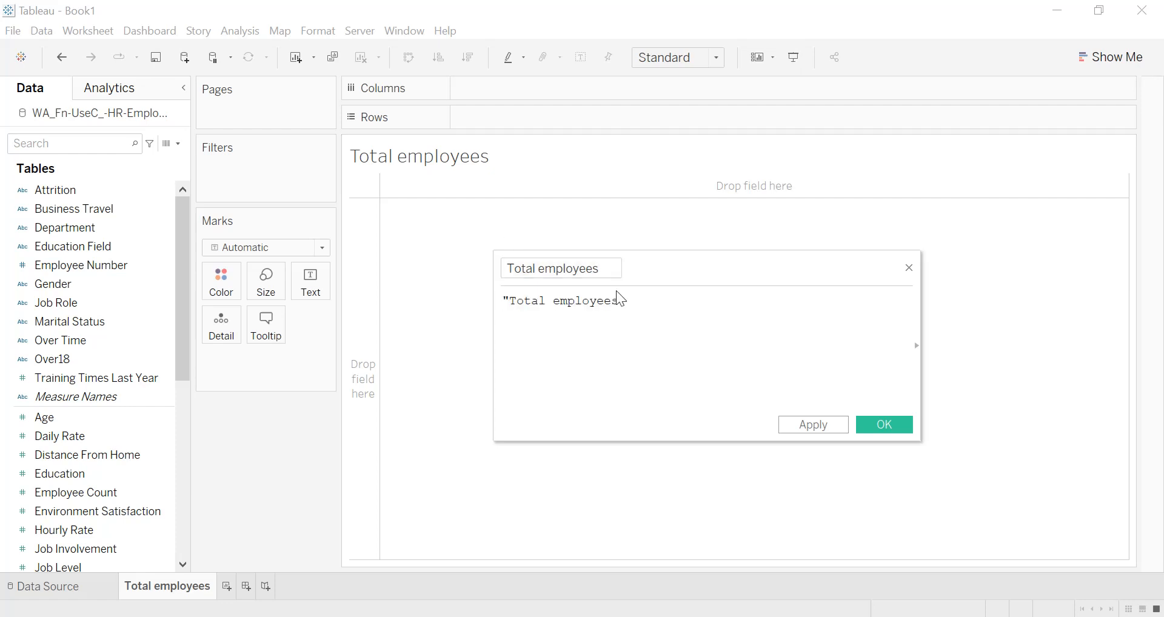
{"action": "type", "text": "\""}
{"action": "left_click", "coordinate": [838, 424]}
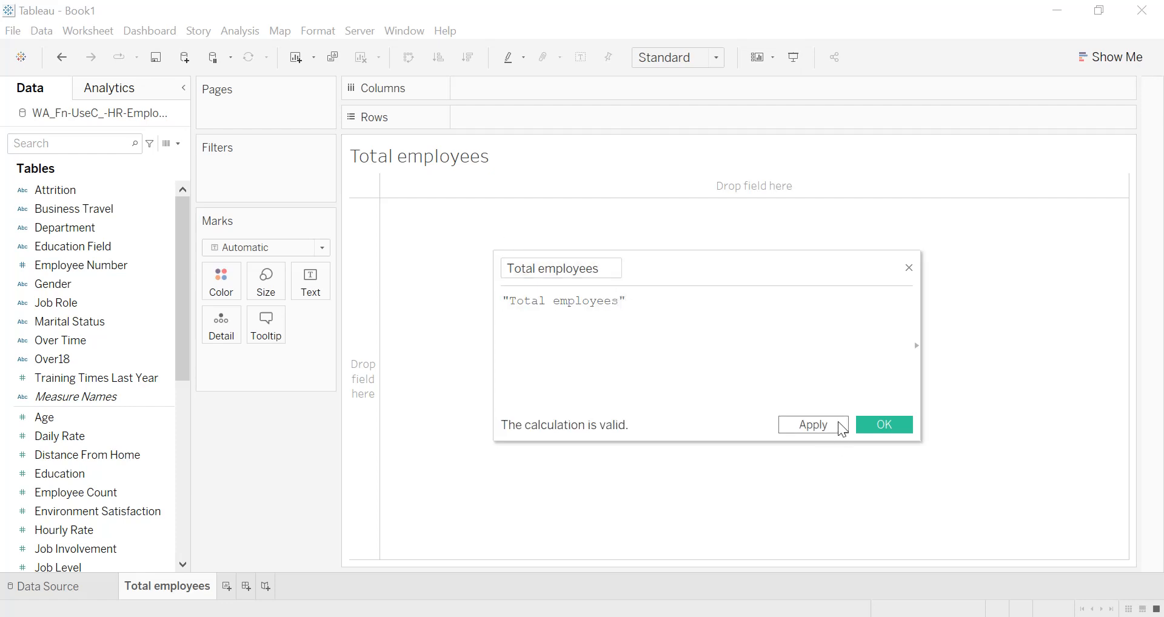
{"action": "left_click", "coordinate": [870, 427]}
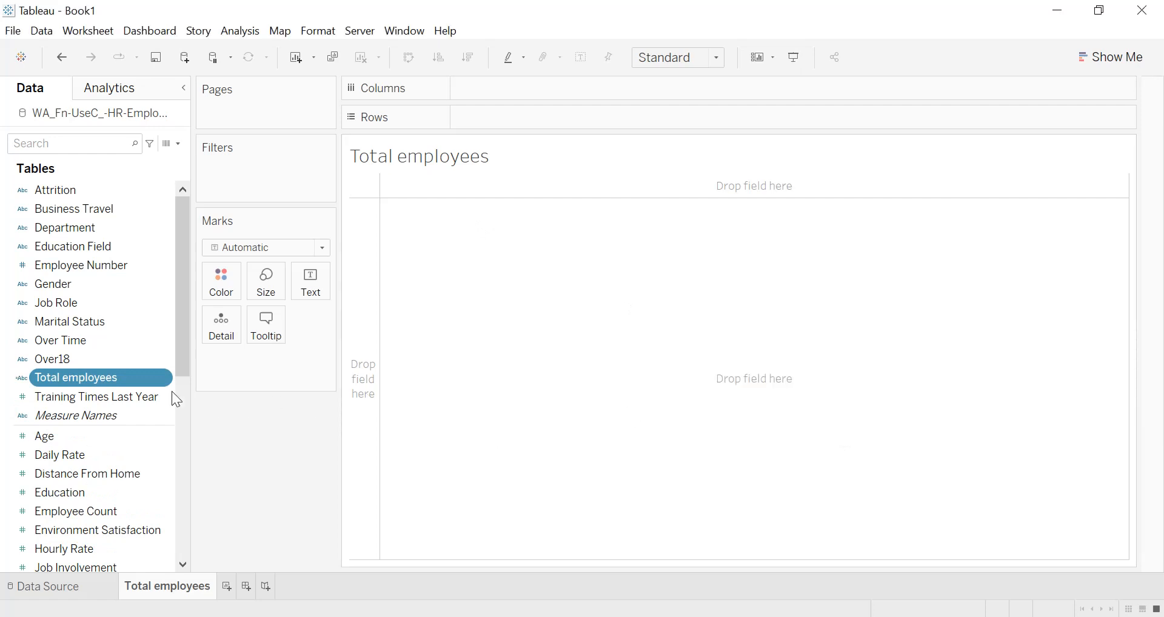
- Show the Total employees calculated field as text in the view and hide the sheet title
{"action": "left_click_drag", "start_coordinate": [85, 388], "coordinate": [313, 301]}
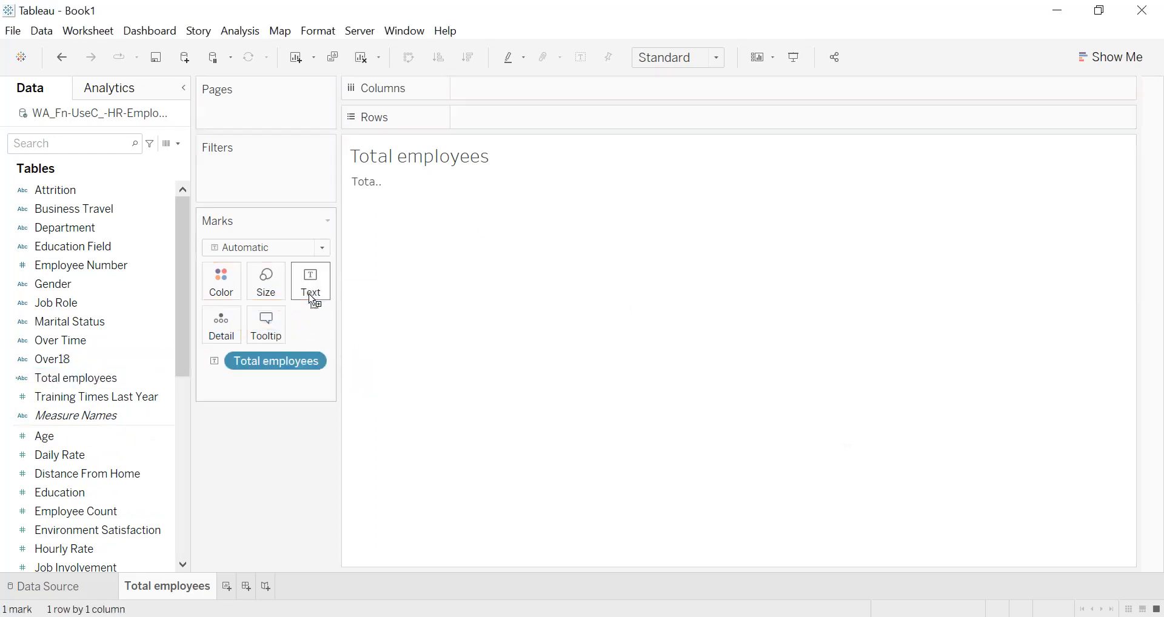
{"action": "right_click", "coordinate": [420, 159]}
{"action": "left_click", "coordinate": [471, 208]}
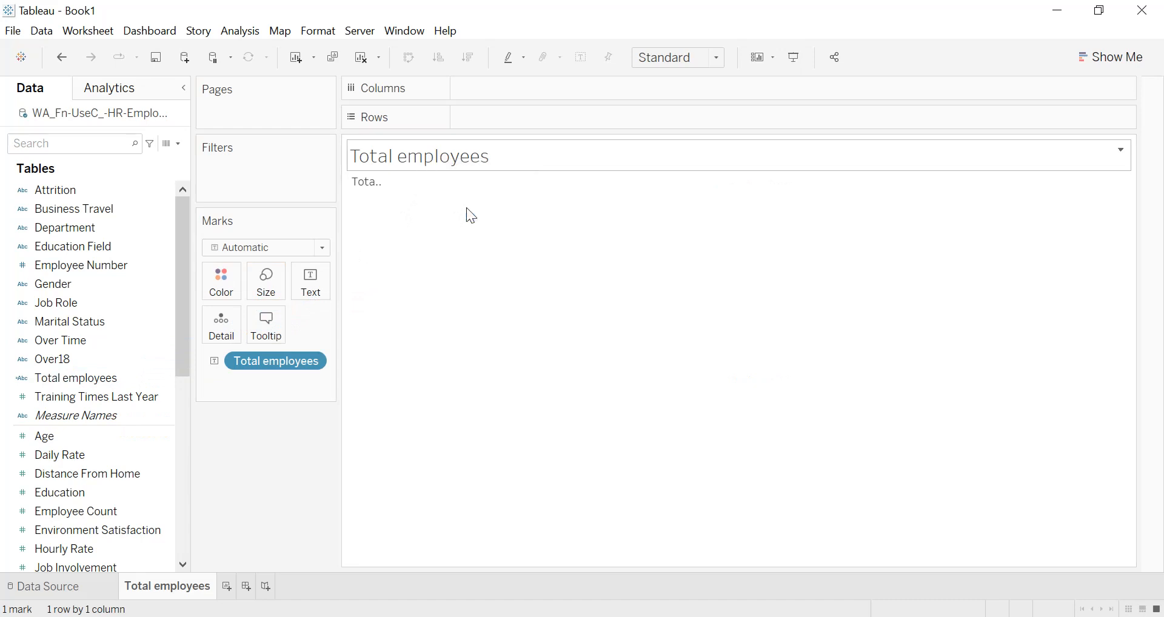
- Enlarge the cell to fit the full Total employees label and add Employee Count as text beneath it
{"action": "mouse_move", "coordinate": [385, 161]}
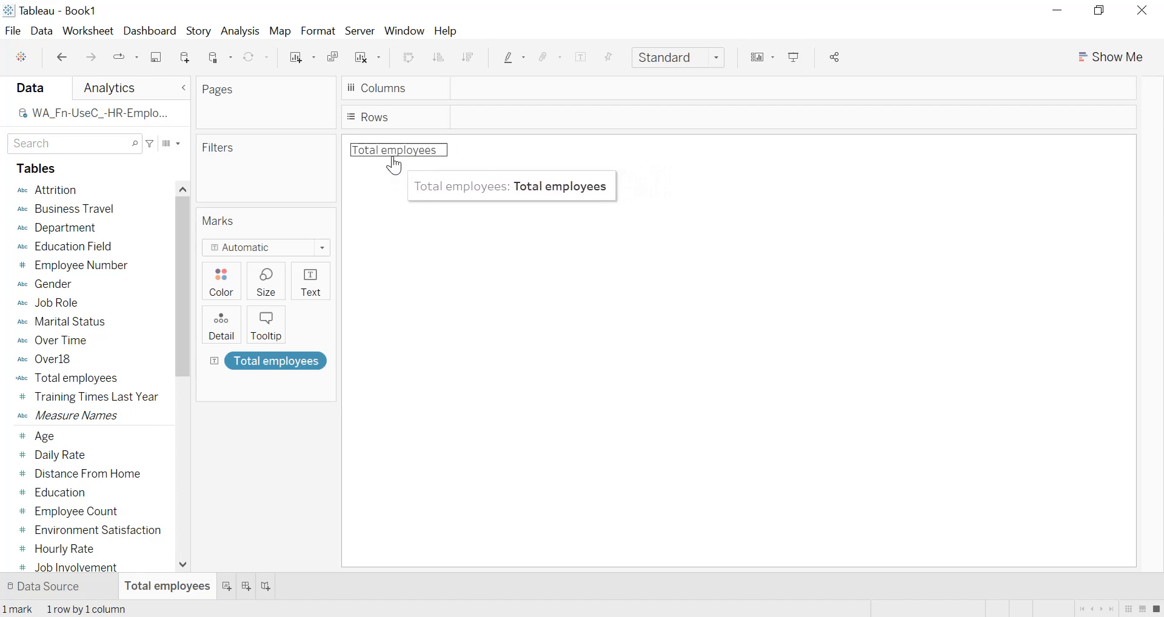
{"action": "left_click_drag", "start_coordinate": [397, 158], "coordinate": [397, 182]}
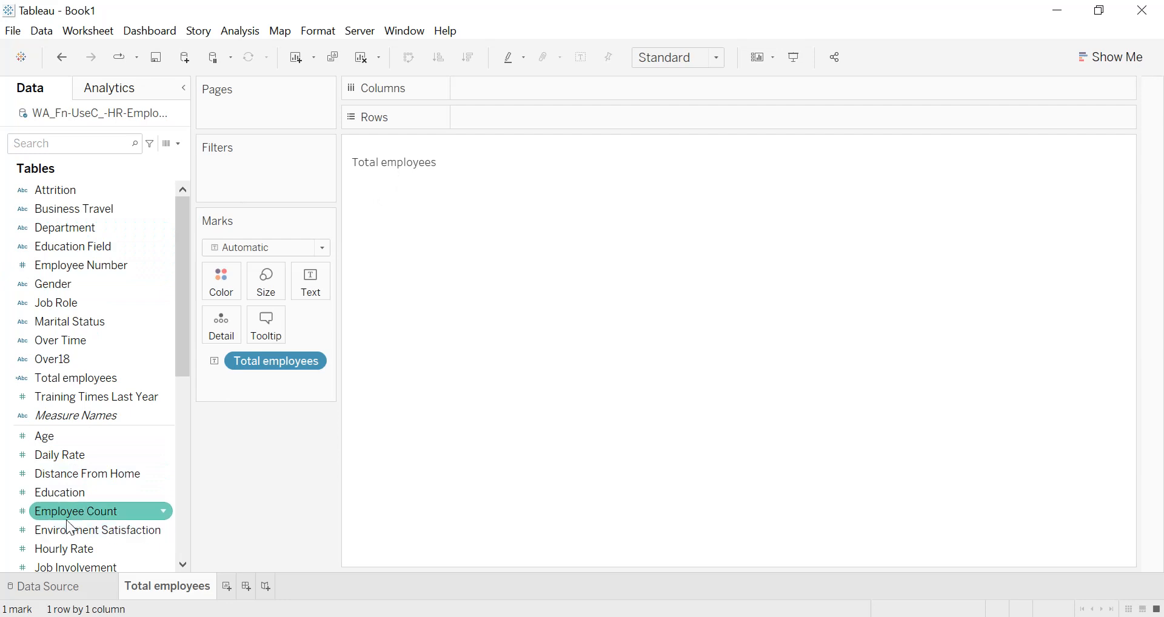
{"action": "left_click_drag", "start_coordinate": [70, 511], "coordinate": [306, 289]}
- Format the Total employees worksheet font as bold, black and size 10
{"action": "mouse_move", "coordinate": [404, 177]}
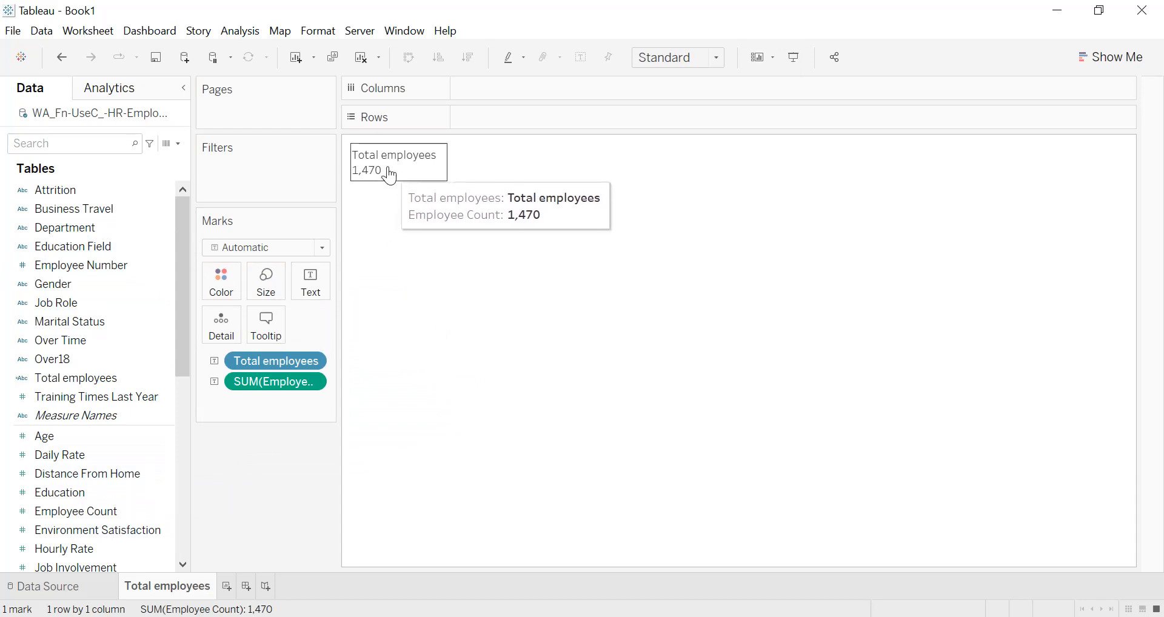
{"action": "right_click", "coordinate": [391, 172]}
{"action": "left_click", "coordinate": [454, 255]}
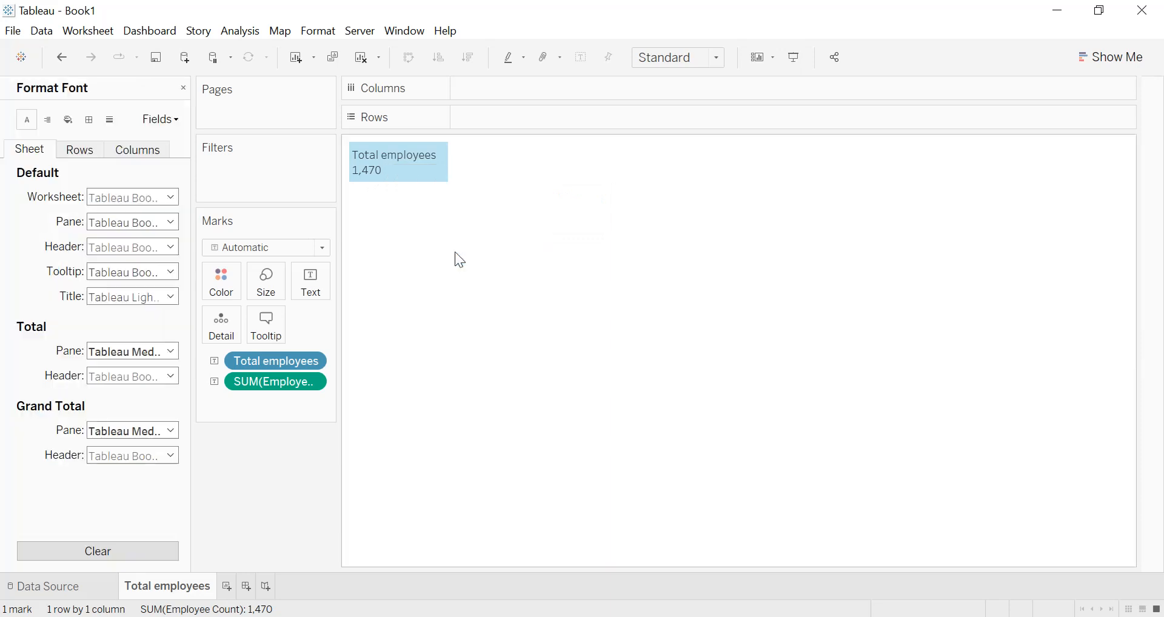
{"action": "left_click", "coordinate": [127, 197]}
{"action": "left_click", "coordinate": [148, 244]}
{"action": "left_click", "coordinate": [104, 265]}
{"action": "left_click", "coordinate": [125, 245]}
{"action": "left_click", "coordinate": [117, 282]}
{"action": "left_click", "coordinate": [23, 235]}
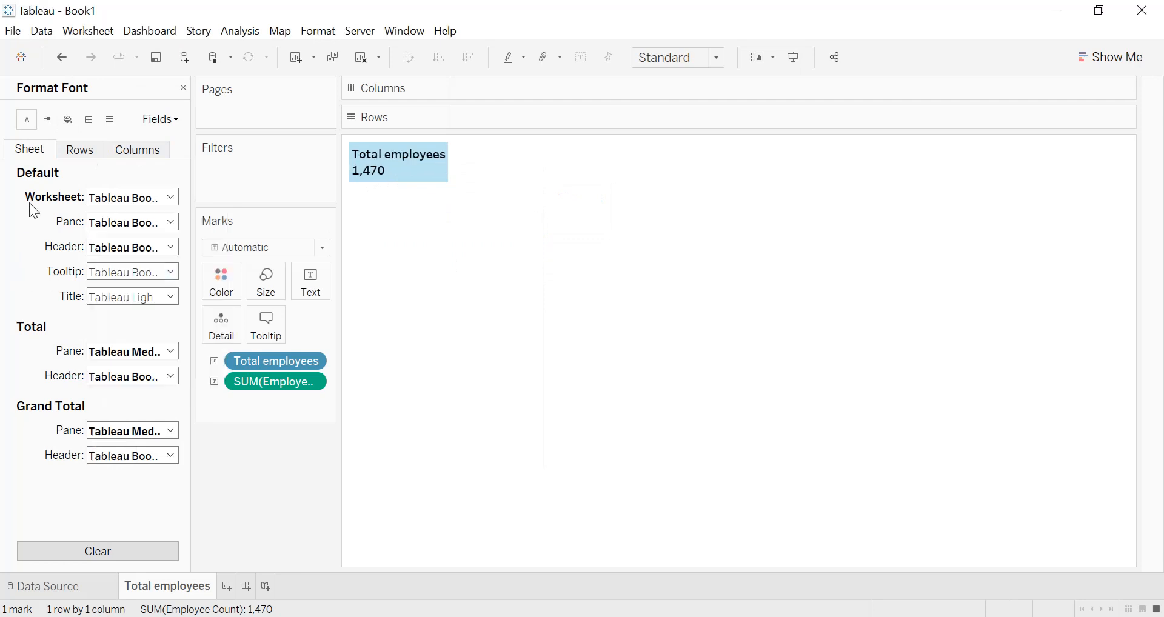
- Center the pane text horizontally on the Total employees sheet and deselect the mark
{"action": "left_click", "coordinate": [48, 120]}
{"action": "left_click", "coordinate": [119, 199]}
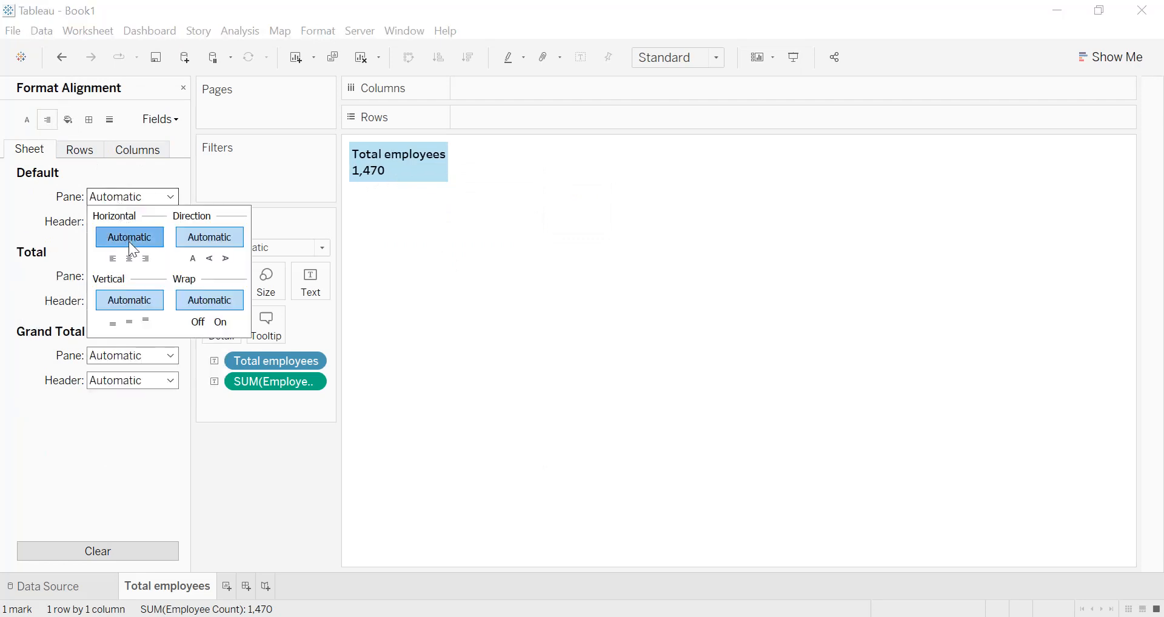
{"action": "left_click", "coordinate": [129, 259]}
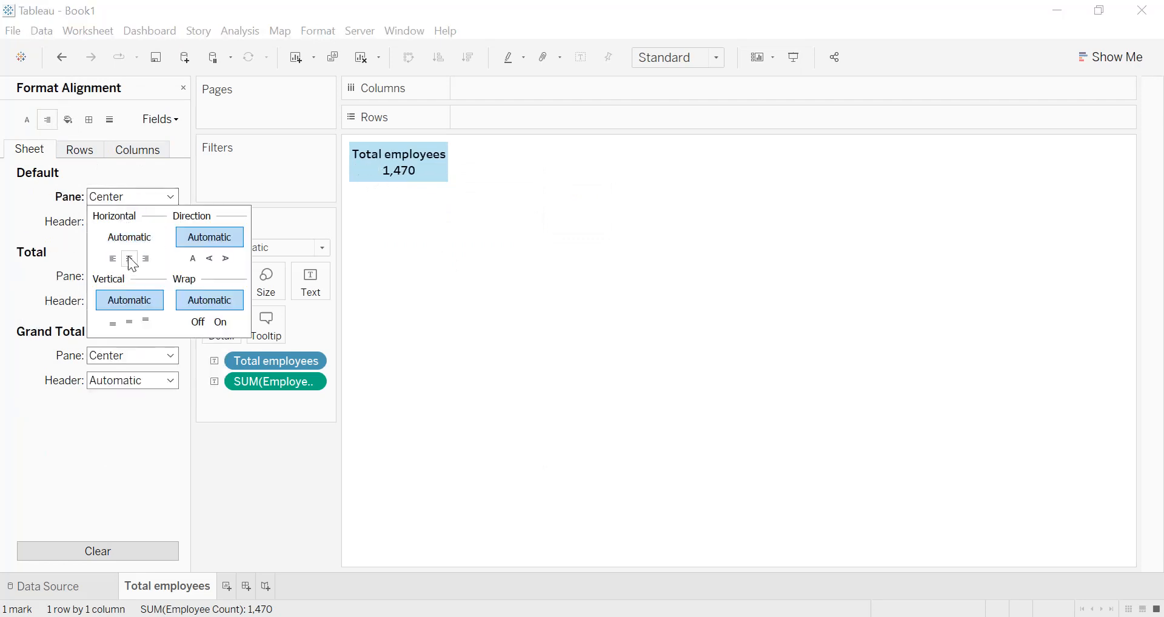
{"action": "left_click", "coordinate": [35, 220]}
{"action": "left_click", "coordinate": [452, 231]}
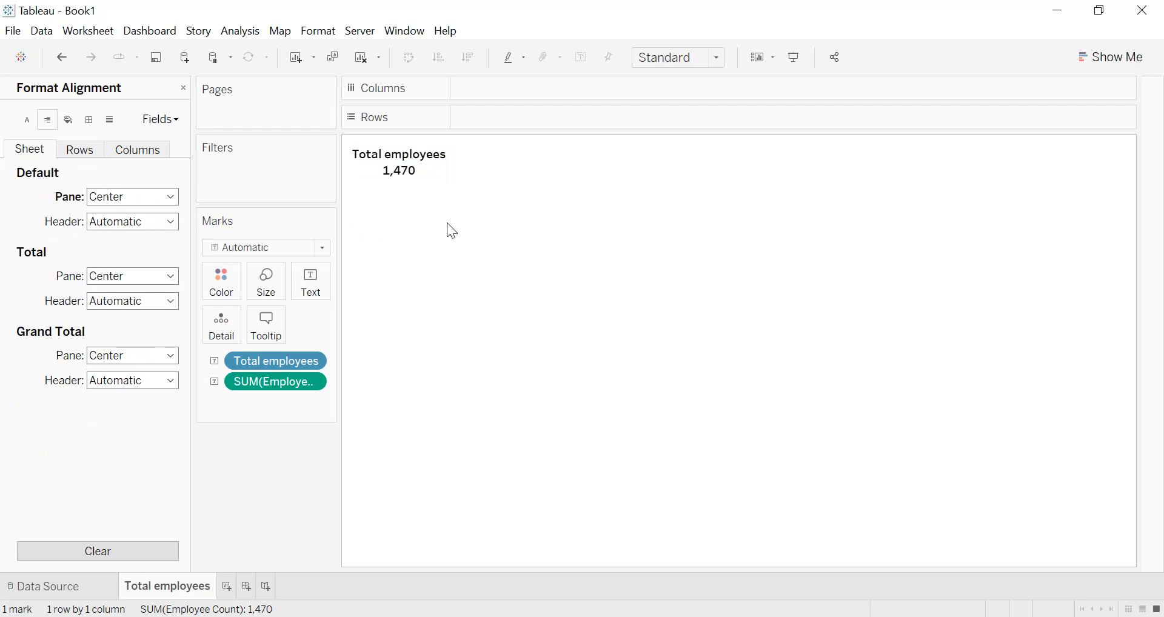
- Add a new worksheet and name it "Average age"
{"action": "left_click", "coordinate": [227, 586]}
{"action": "double_click", "coordinate": [234, 588]}
{"action": "type", "text": "Average age"}
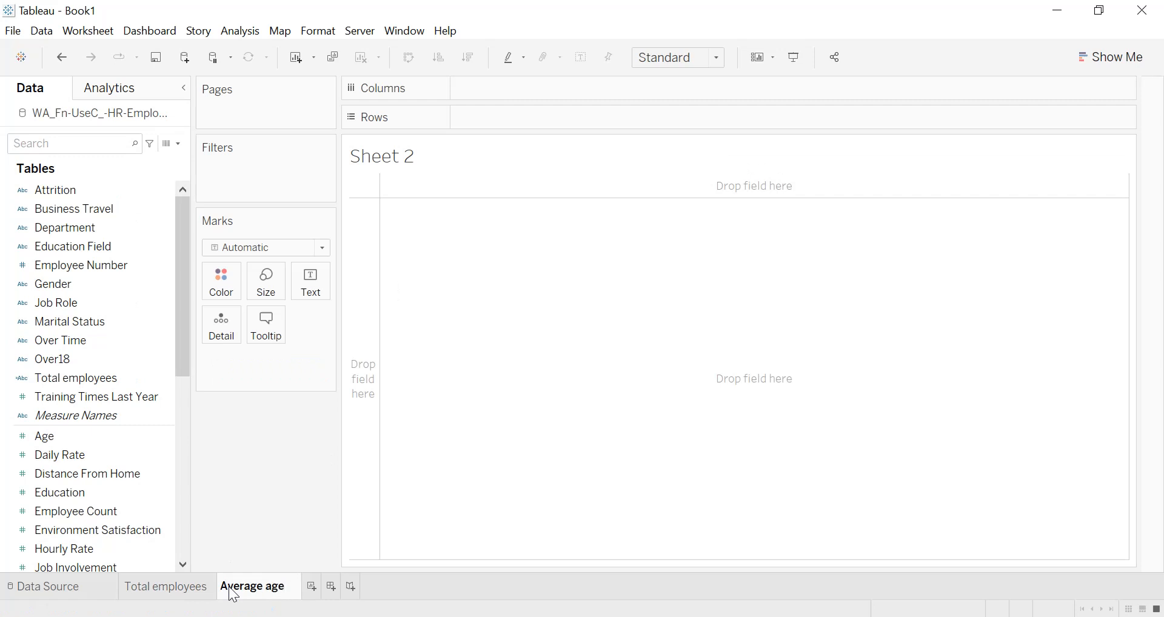
{"action": "double_click", "coordinate": [234, 594]}
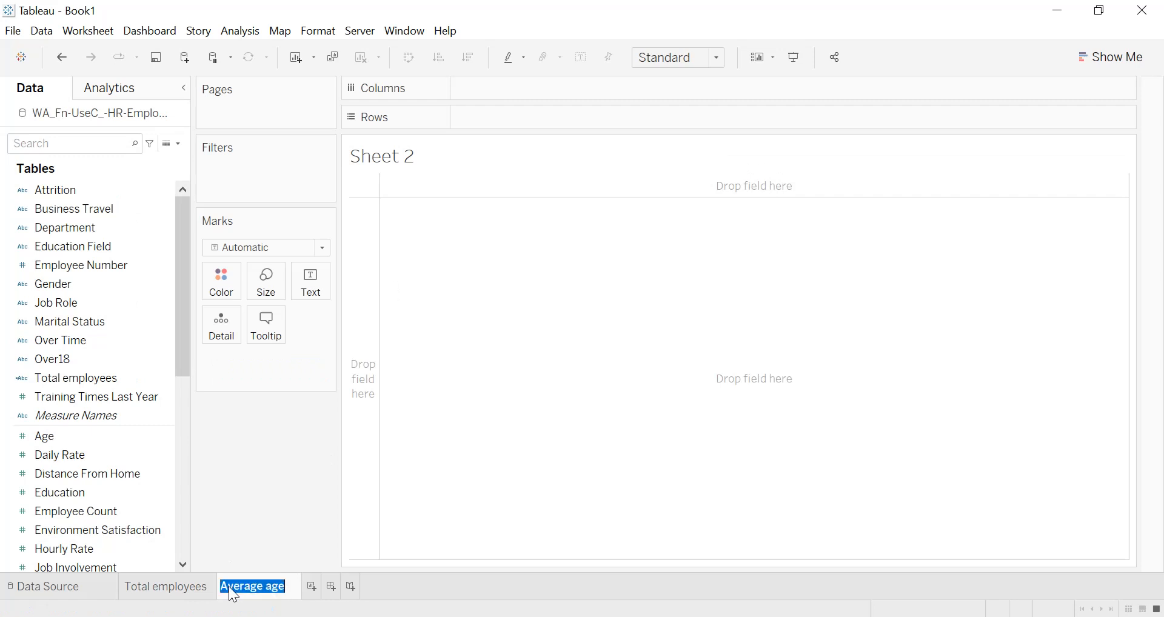
{"action": "left_click", "coordinate": [405, 515]}
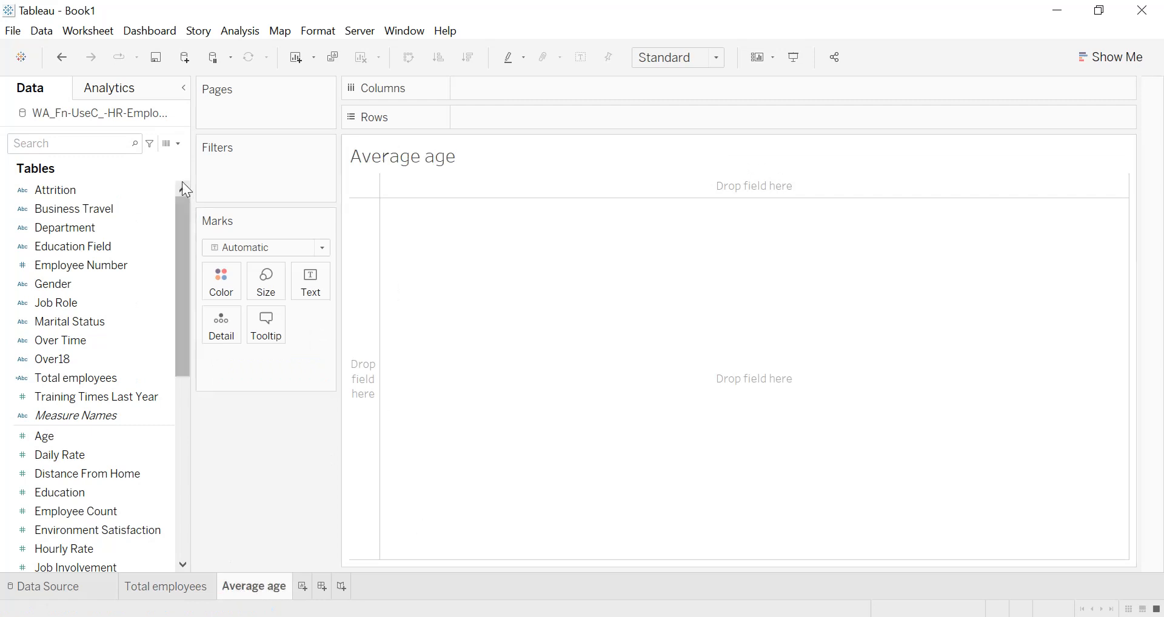
- Create a calculated field named "Average age" with the text string "Average age" as its formula
{"action": "left_click", "coordinate": [182, 148]}
{"action": "left_click", "coordinate": [167, 155]}
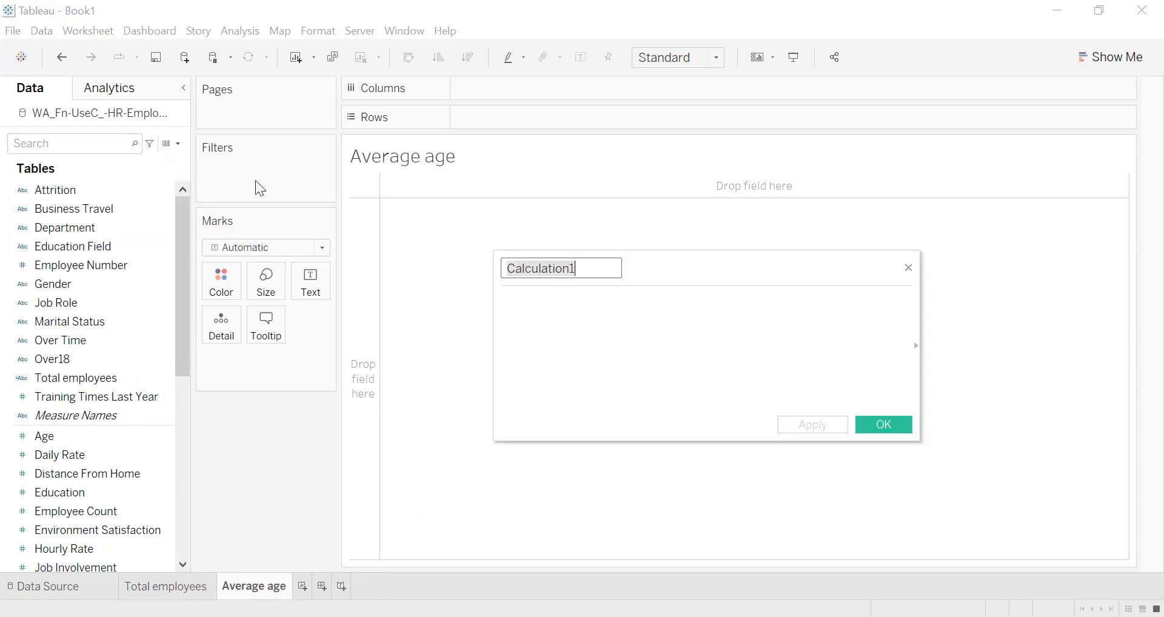
{"action": "type", "text": "Average age"}
{"action": "key", "text": "Tab"}
{"action": "type", "text": "\"Average age\""}
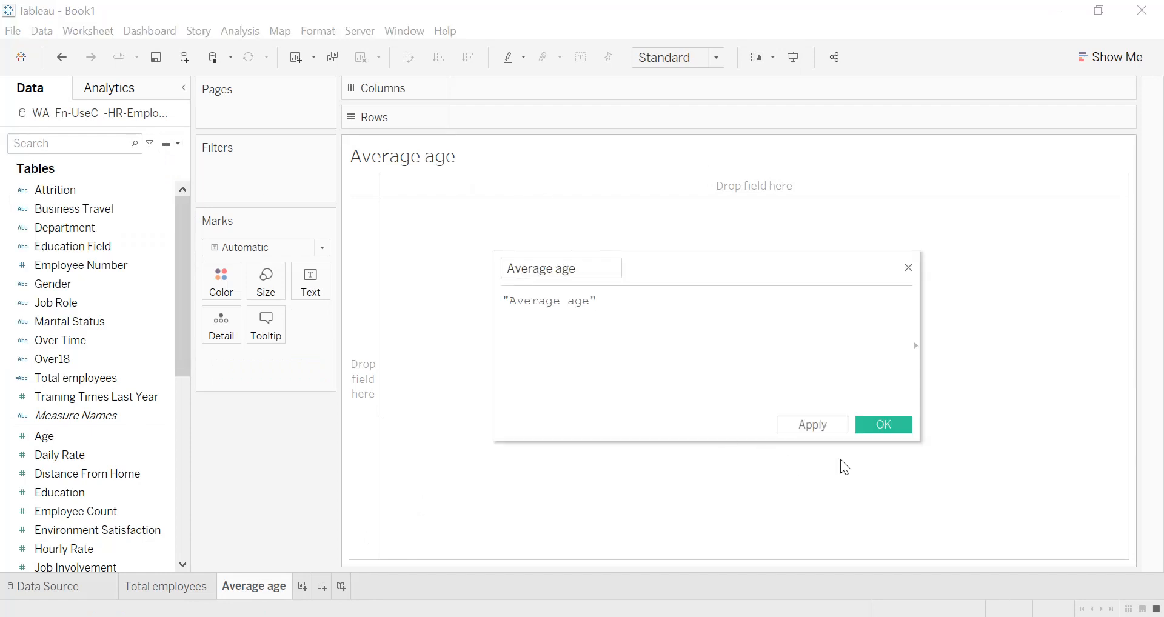
{"action": "left_click", "coordinate": [829, 426]}
{"action": "left_click", "coordinate": [879, 425]}
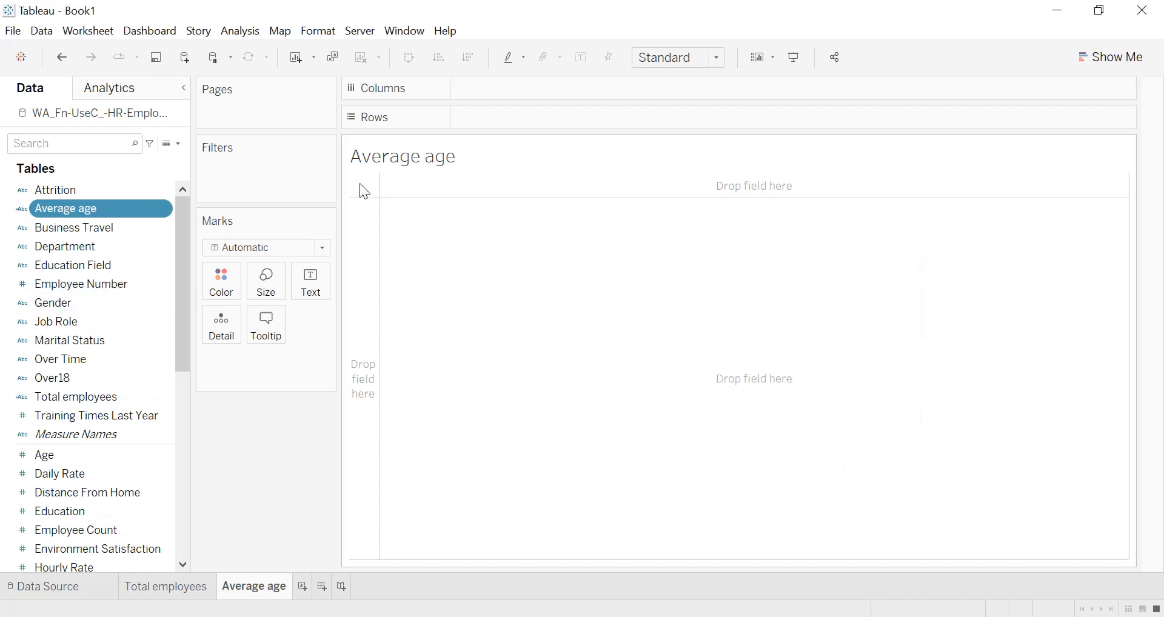
- Hide the sheet title and show the Average age field as a text label in a cell enlarged to fit it
{"action": "right_click", "coordinate": [384, 171]}
{"action": "left_click", "coordinate": [436, 225]}
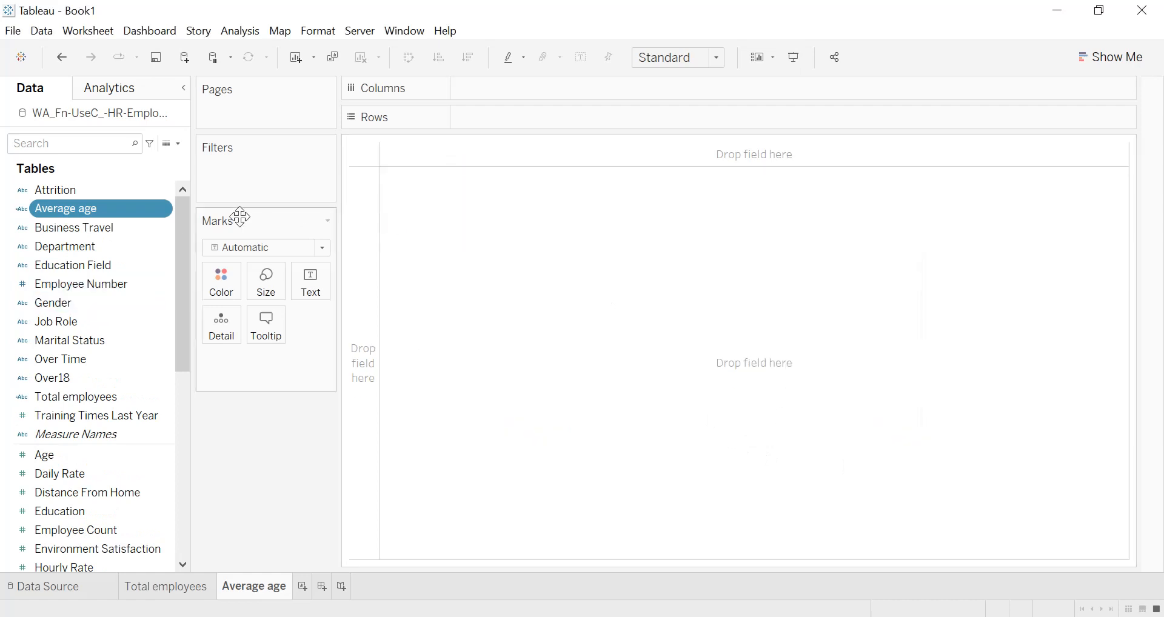
{"action": "left_click_drag", "start_coordinate": [70, 217], "coordinate": [310, 281]}
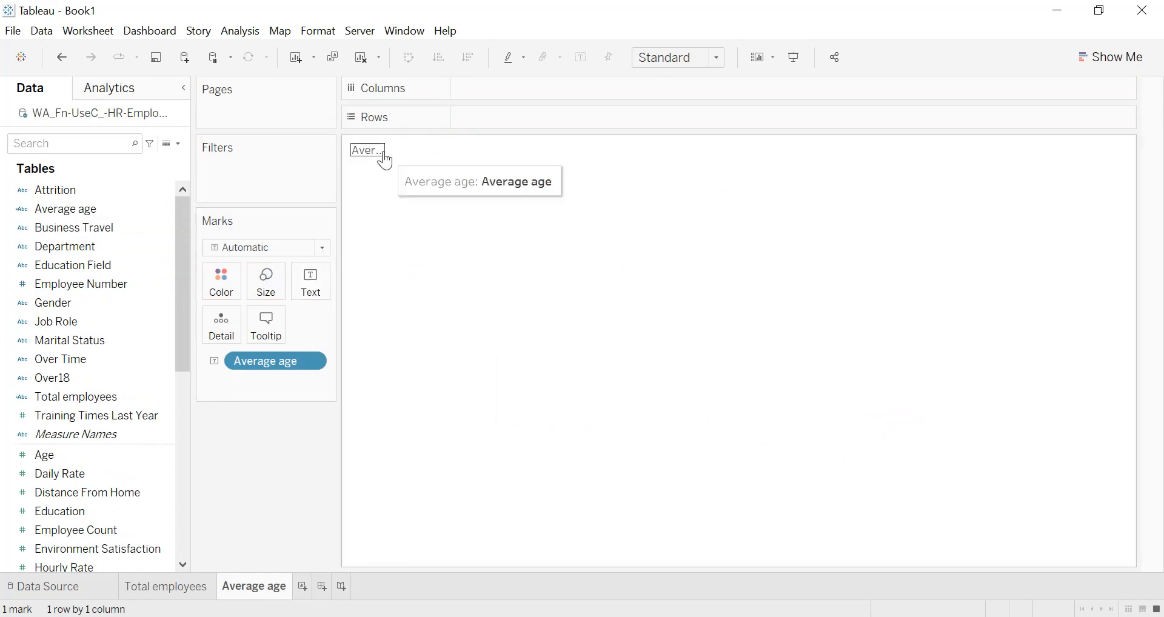
{"action": "left_click_drag", "start_coordinate": [411, 151], "coordinate": [395, 185]}
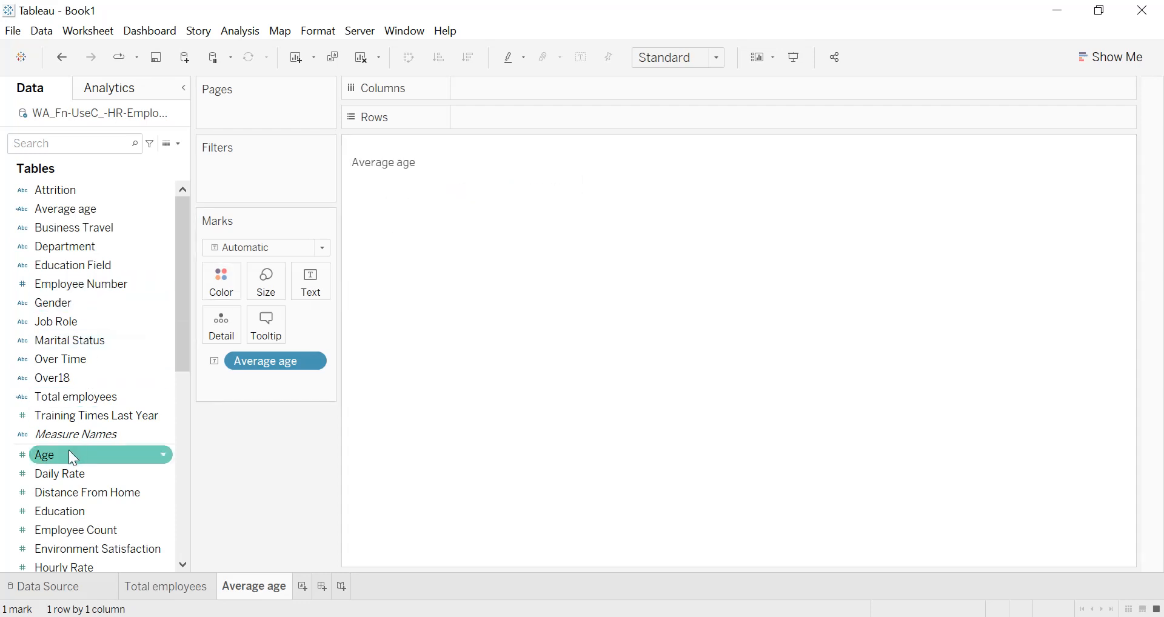
- Add Age as text below the Average age label and set its aggregation to Average
{"action": "left_click_drag", "start_coordinate": [70, 456], "coordinate": [308, 289]}
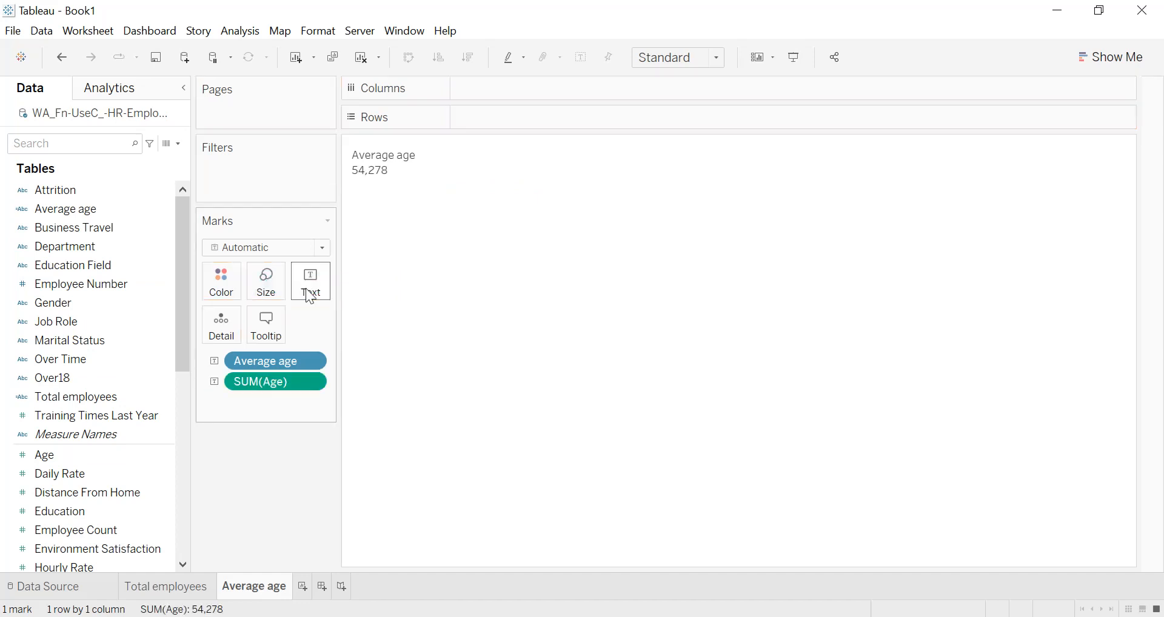
{"action": "right_click", "coordinate": [314, 381]}
{"action": "mouse_move", "coordinate": [333, 508]}
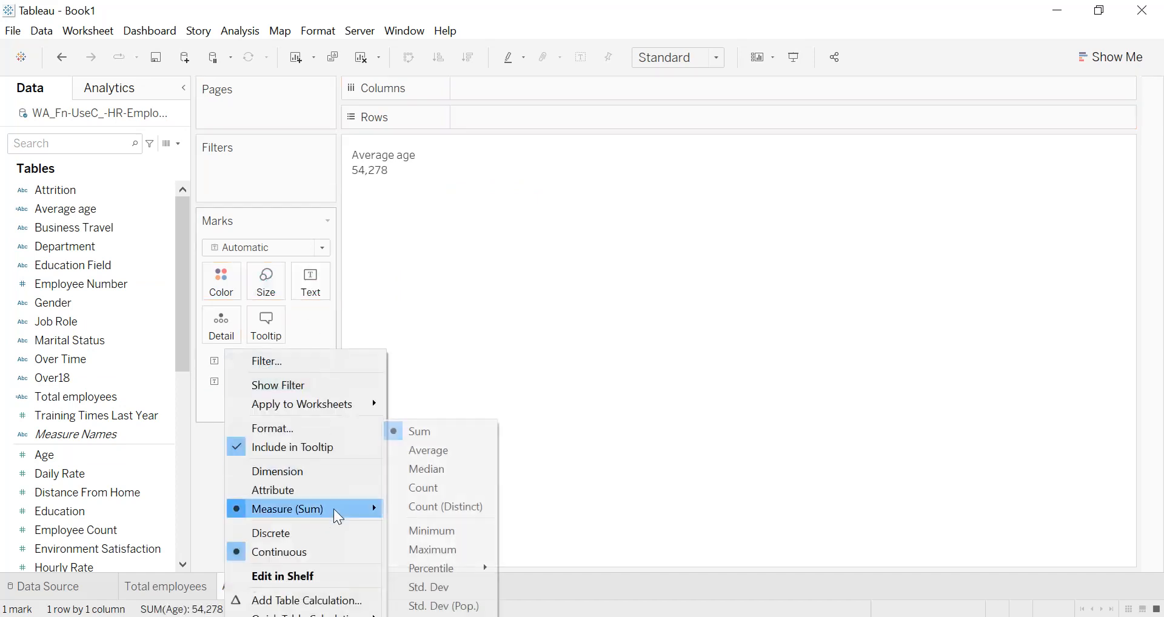
{"action": "left_click", "coordinate": [439, 454]}
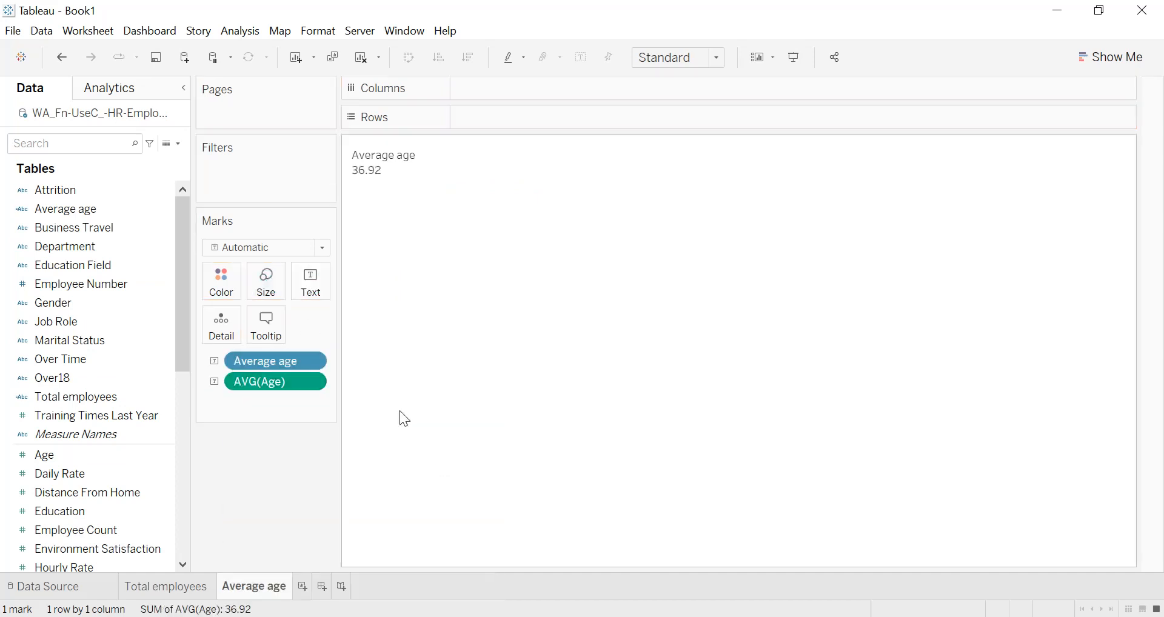
- Format the Average age sheet's worksheet font as bold, size 10
{"action": "mouse_move", "coordinate": [415, 159]}
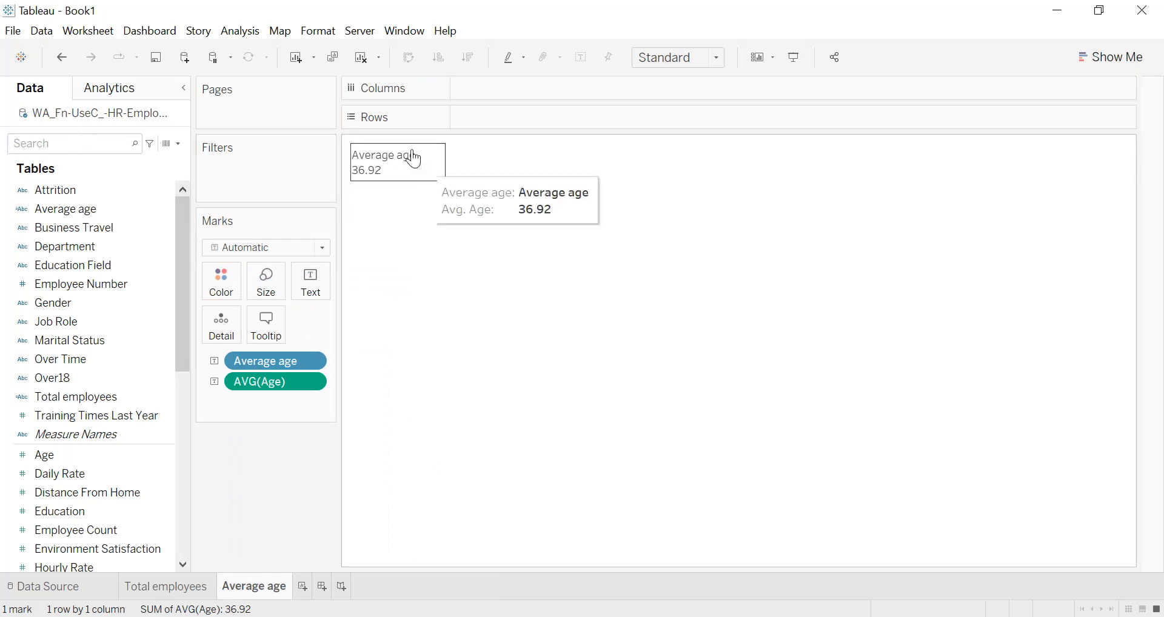
{"action": "left_click", "coordinate": [320, 31]}
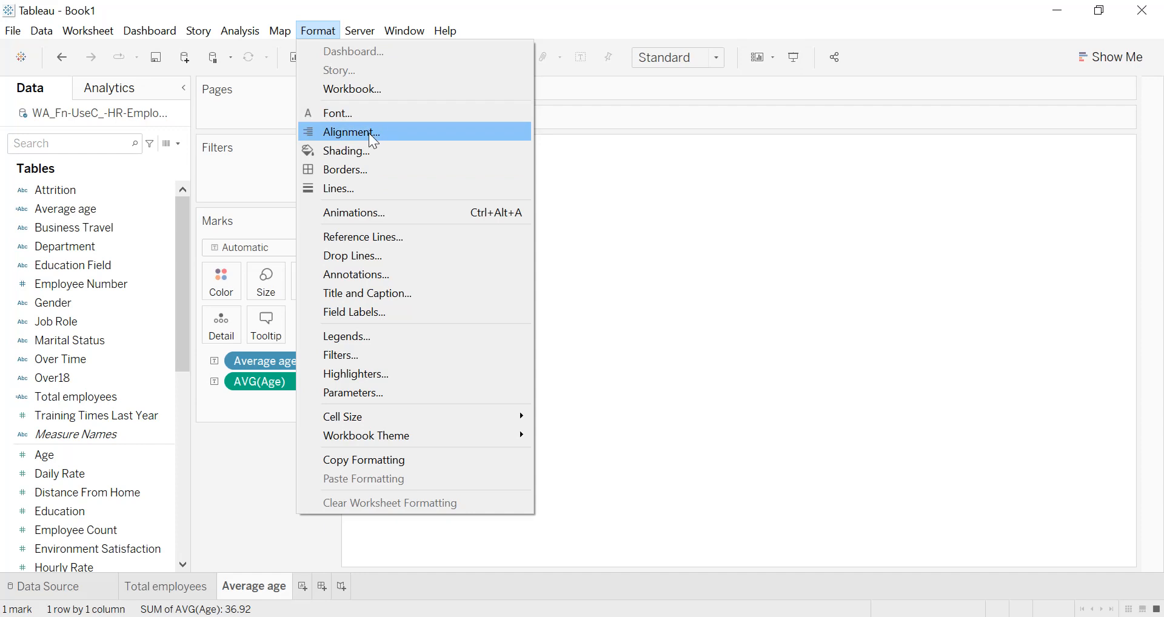
{"action": "left_click", "coordinate": [369, 113]}
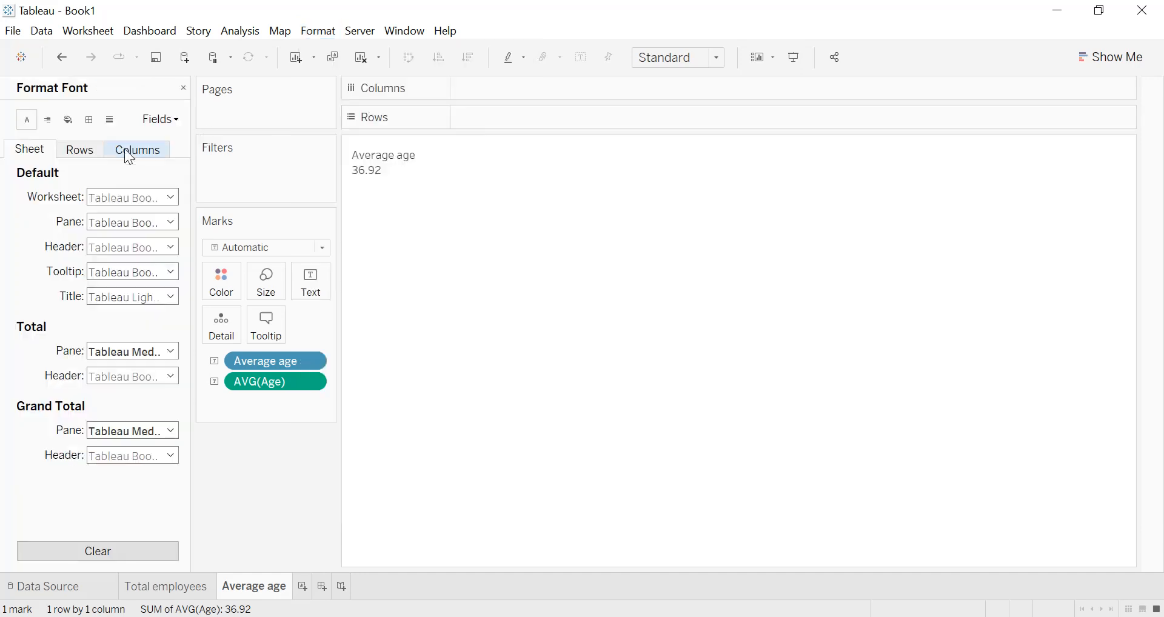
{"action": "left_click", "coordinate": [146, 195]}
{"action": "left_click", "coordinate": [152, 245]}
{"action": "left_click", "coordinate": [128, 244]}
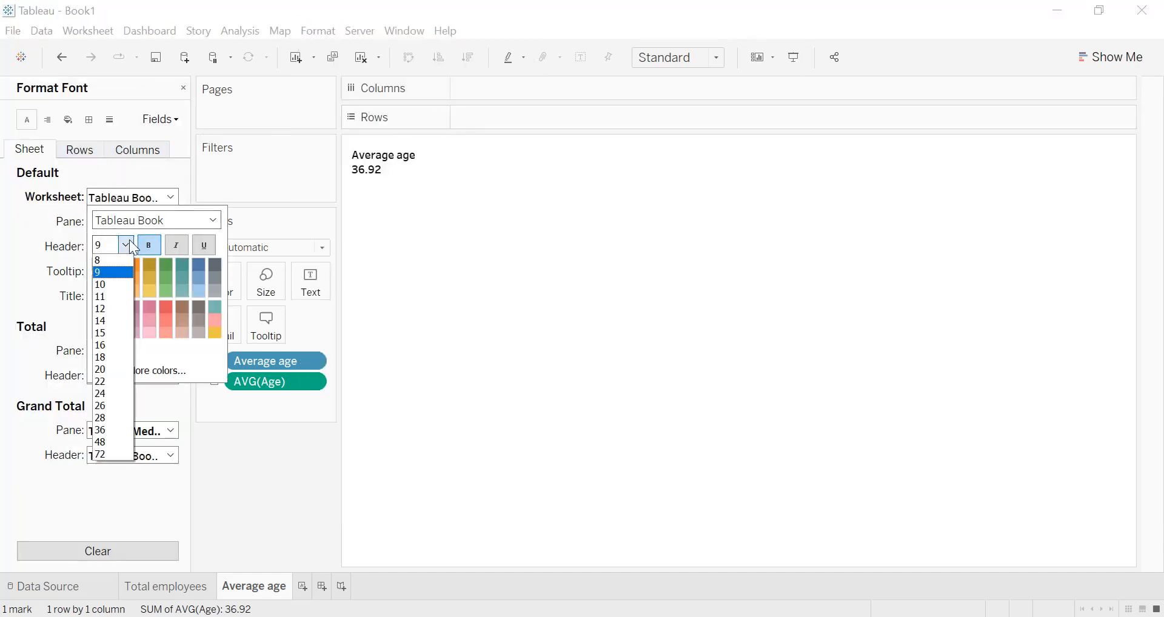
{"action": "left_click", "coordinate": [117, 281]}
- Center the Average age sheet's pane text horizontally
{"action": "left_click", "coordinate": [48, 120]}
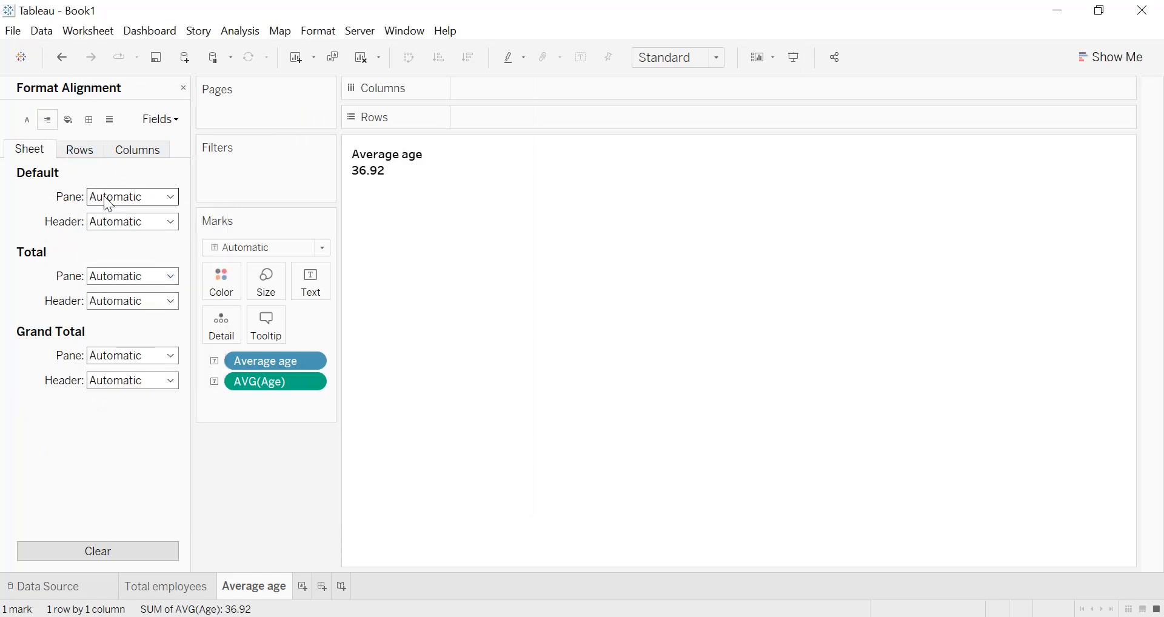
{"action": "left_click", "coordinate": [121, 197]}
{"action": "left_click", "coordinate": [129, 259]}
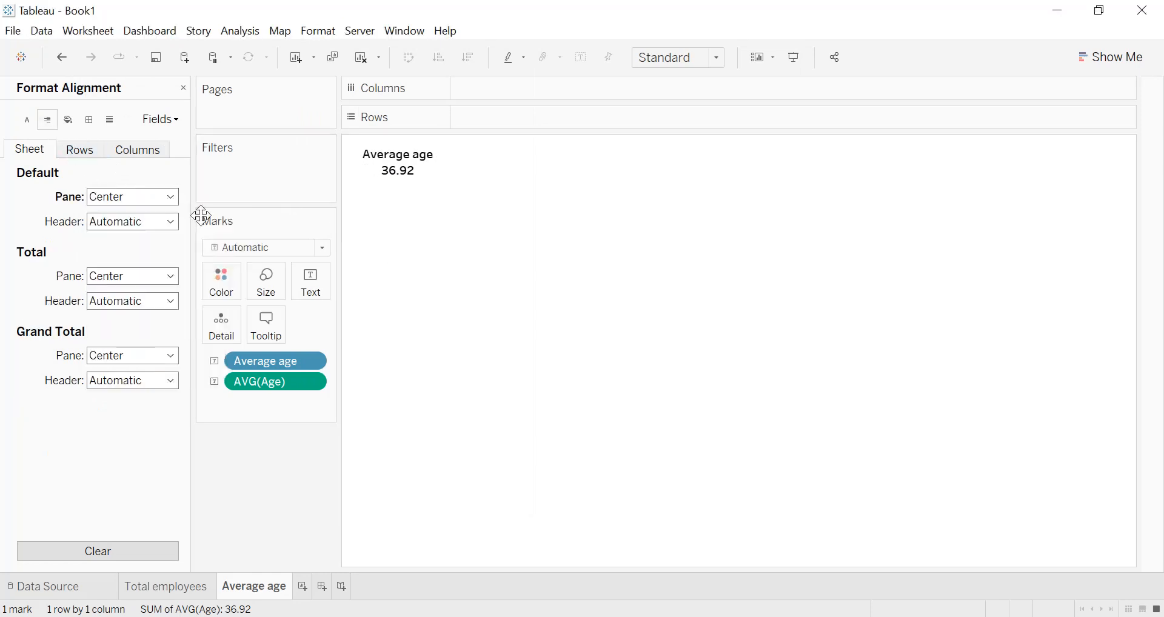
- Add a new worksheet and name it "Average years at company"
{"action": "left_click", "coordinate": [303, 591]}
{"action": "double_click", "coordinate": [314, 587]}
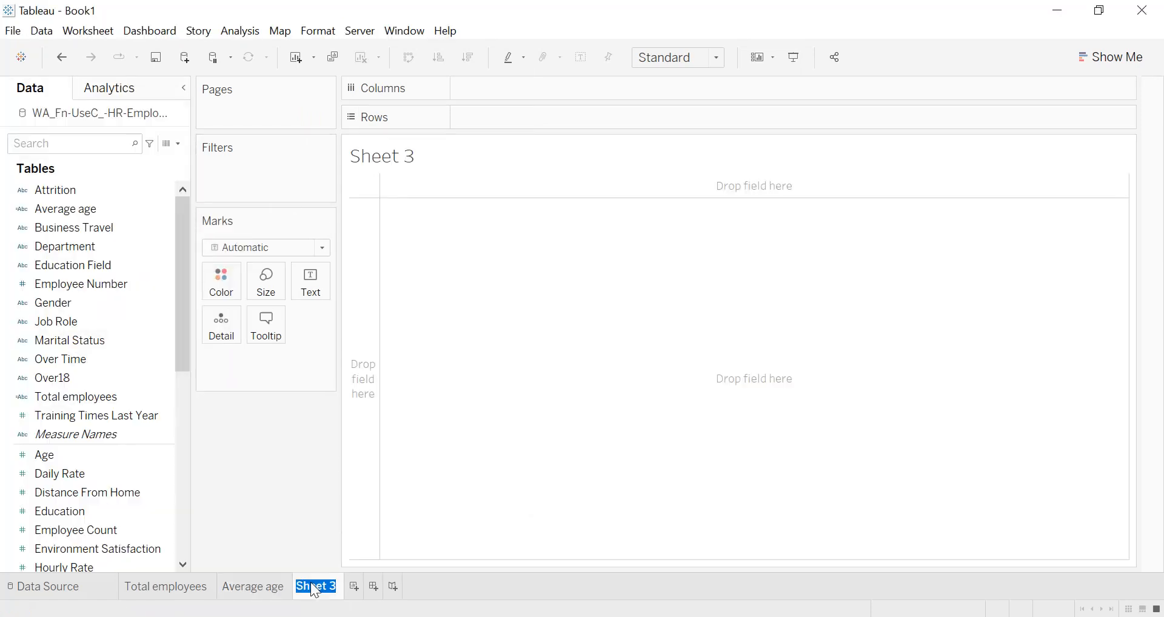
{"action": "type", "text": "Average "}
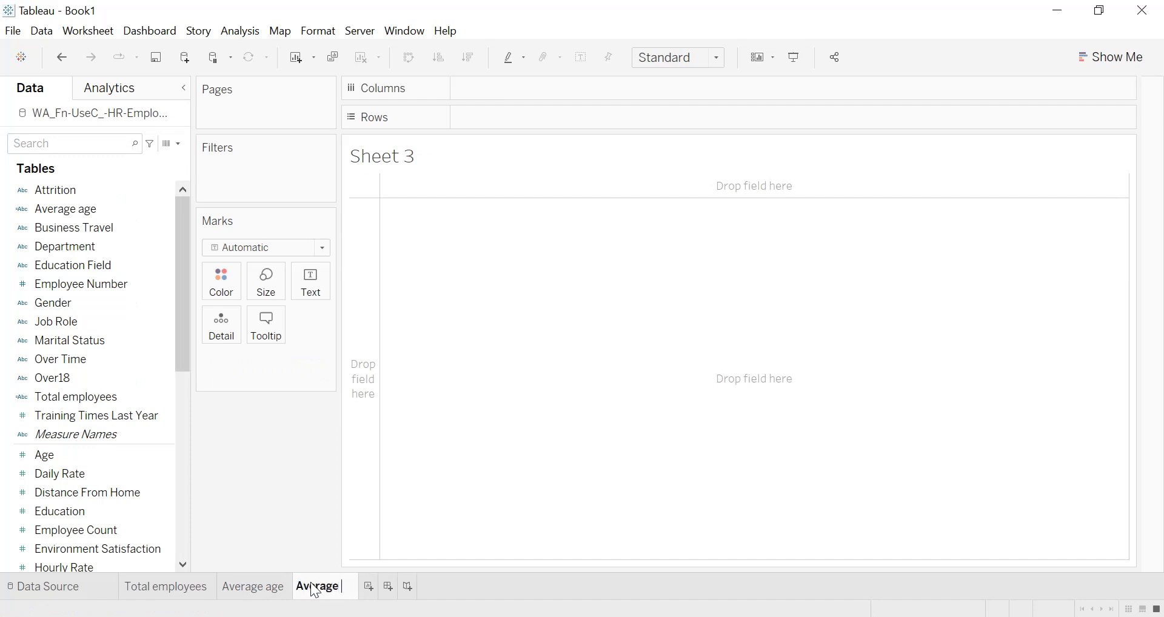
{"action": "type", "text": "years at"}
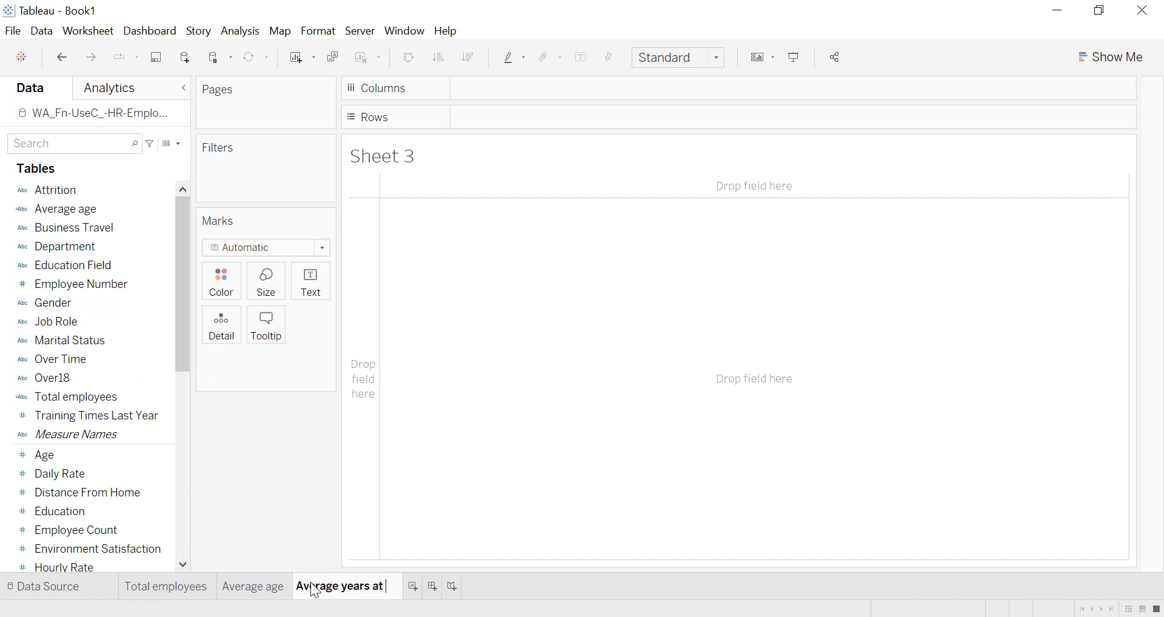
{"action": "type", "text": " company"}
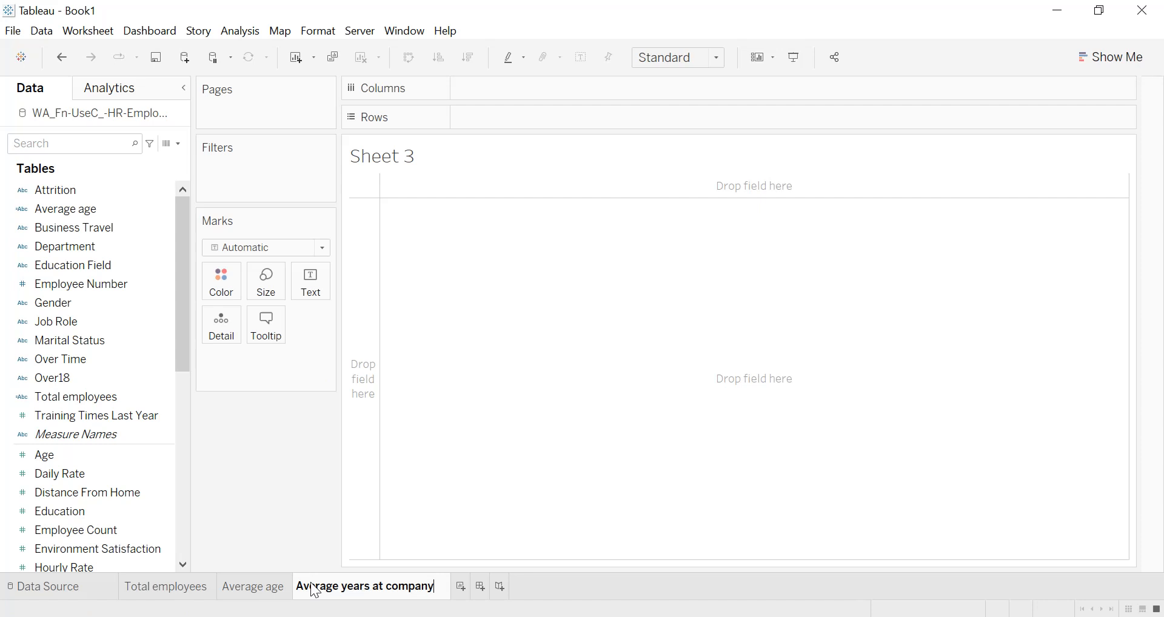
- Create a calculated field named "Average years at company" with the text string "Average years at company" as its formula
{"action": "key", "text": "ctrl+a"}
{"action": "key", "text": "ctrl+c"}
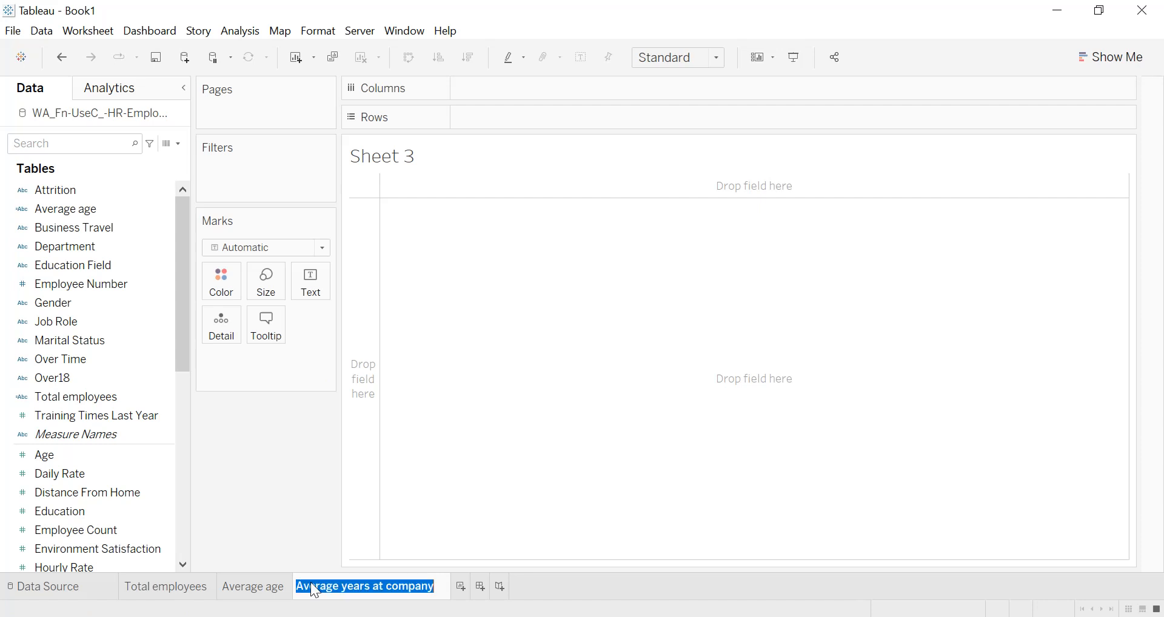
{"action": "left_click", "coordinate": [178, 143]}
{"action": "left_click", "coordinate": [176, 160]}
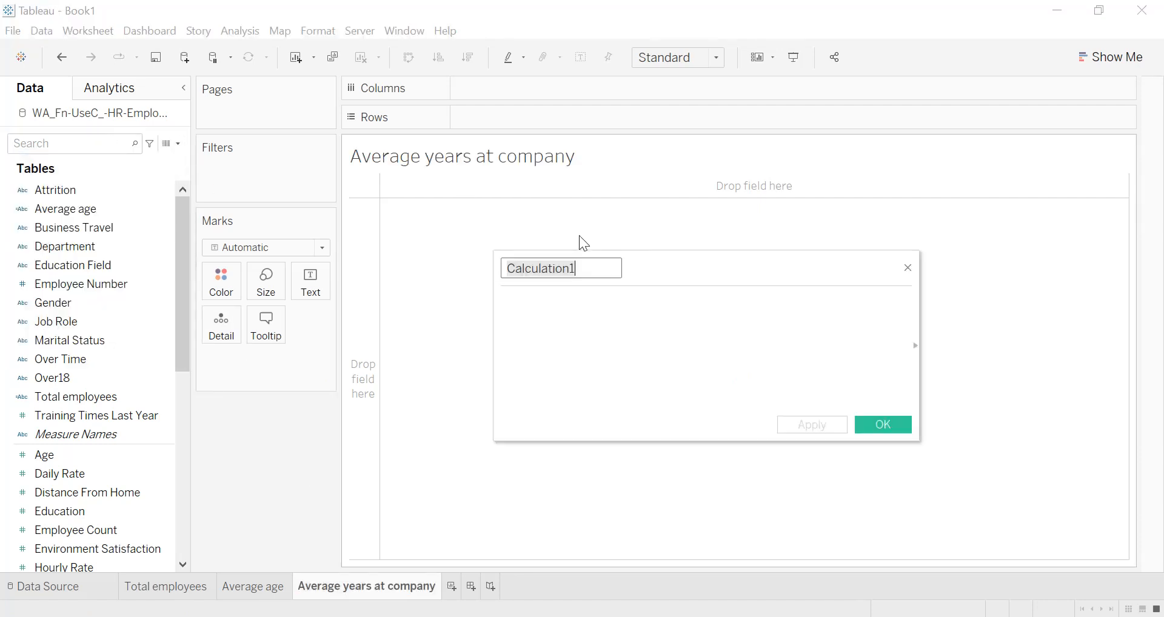
{"action": "key", "text": "ctrl+v"}
{"action": "key", "text": "Tab"}
{"action": "type", "text": "\""}
{"action": "key", "text": "ctrl+v"}
{"action": "type", "text": "\""}
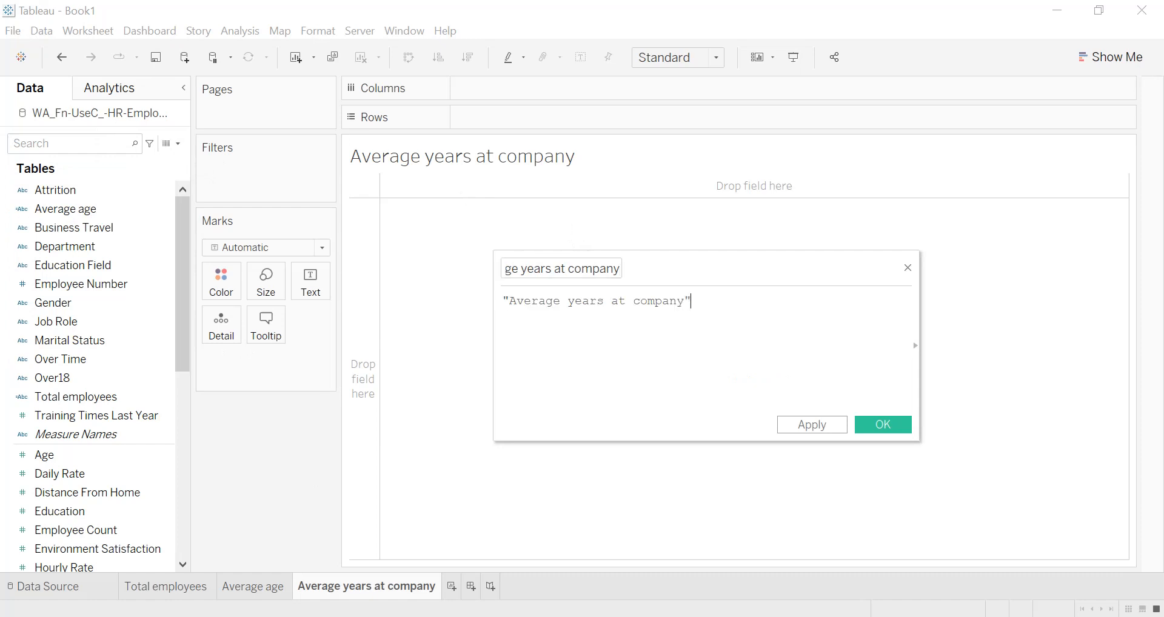
{"action": "left_click", "coordinate": [815, 425]}
{"action": "left_click", "coordinate": [901, 432]}
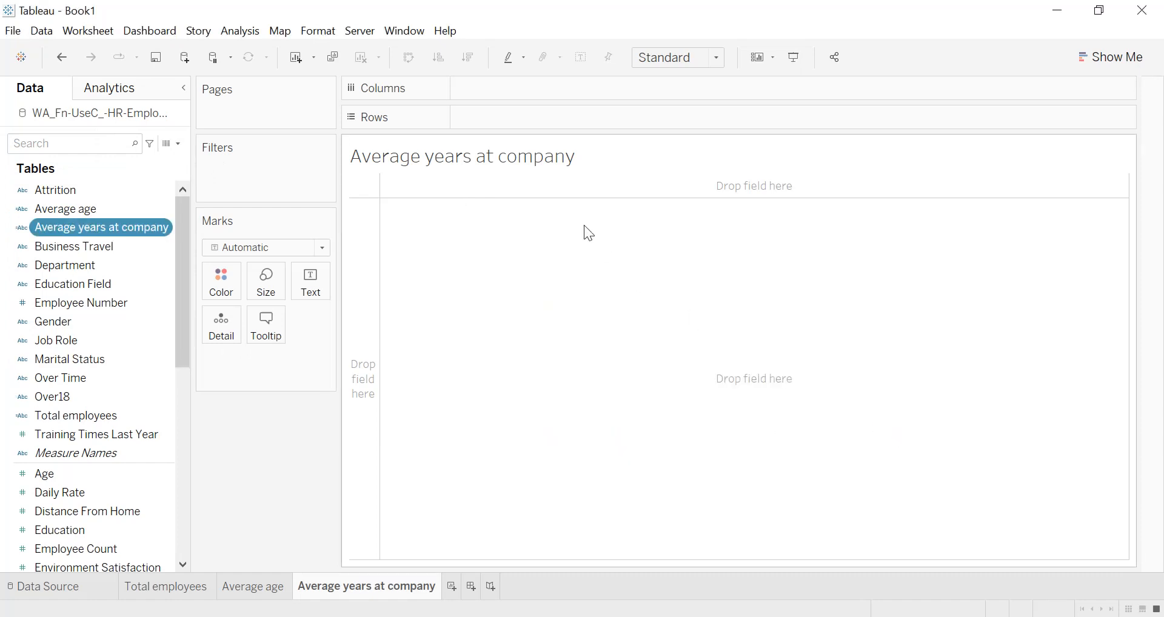
- Hide the sheet title and show the Average years at company field as a text label in a cell widened and heightened to fit it
{"action": "right_click", "coordinate": [543, 161]}
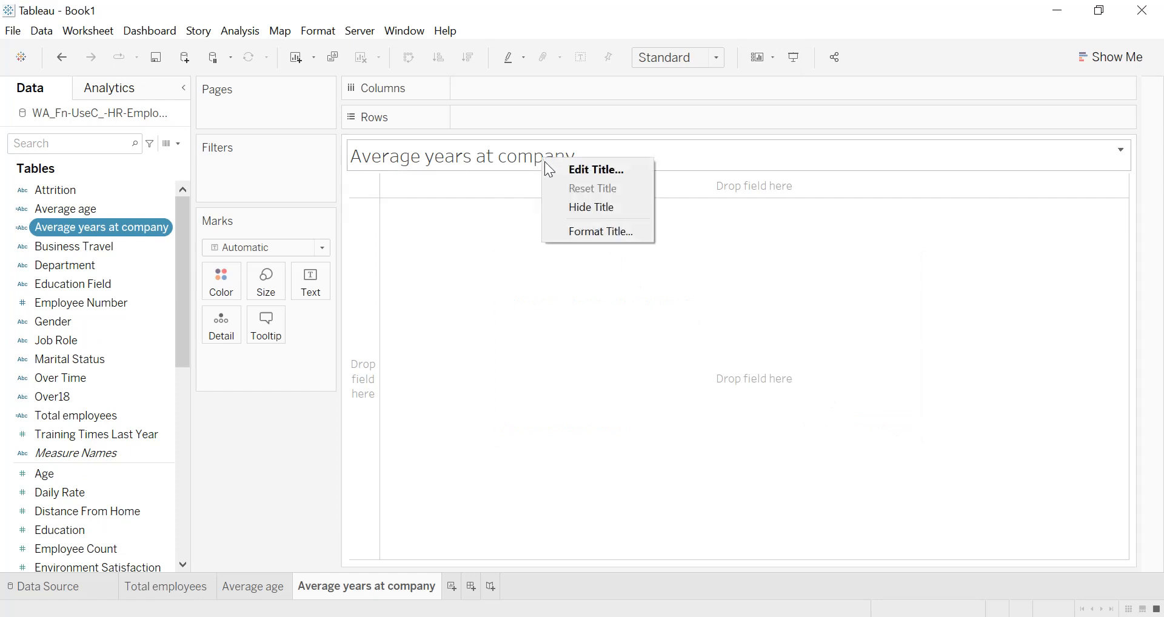
{"action": "left_click", "coordinate": [591, 208]}
{"action": "left_click_drag", "start_coordinate": [78, 230], "coordinate": [311, 282]}
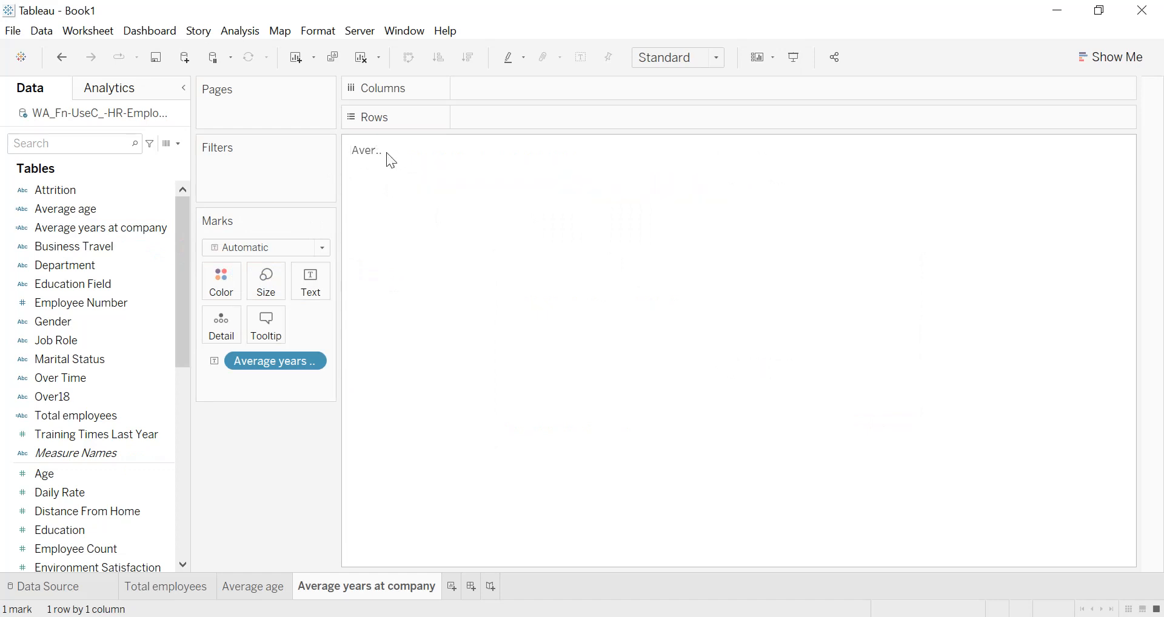
{"action": "left_click_drag", "start_coordinate": [386, 153], "coordinate": [521, 153]}
{"action": "left_click", "coordinate": [402, 160]}
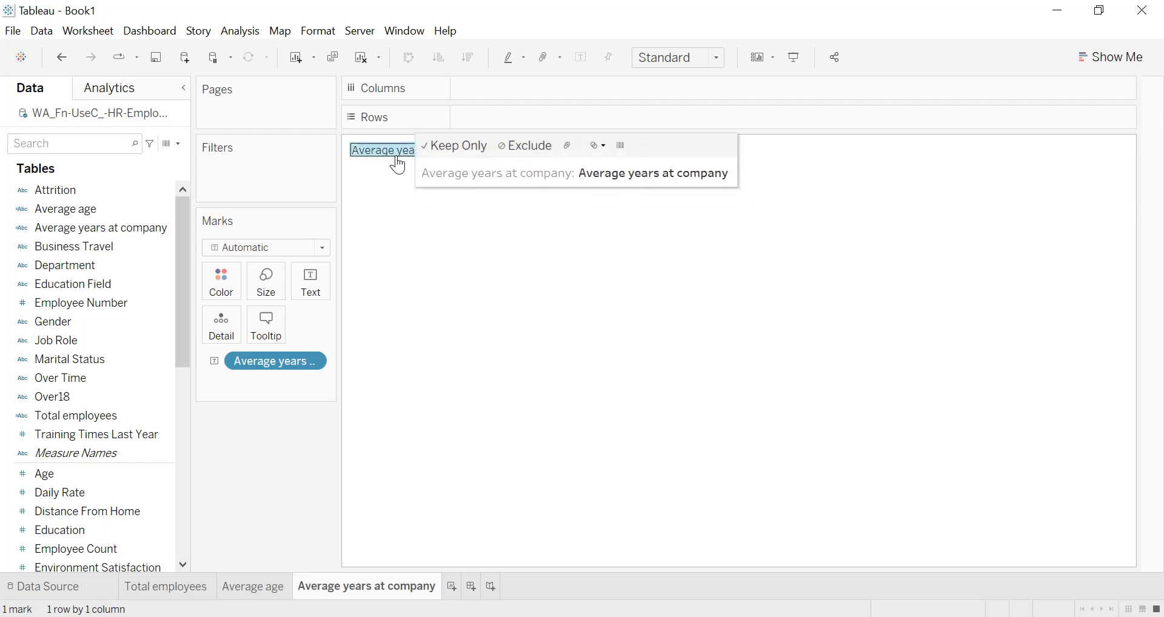
{"action": "left_click_drag", "start_coordinate": [391, 160], "coordinate": [393, 184]}
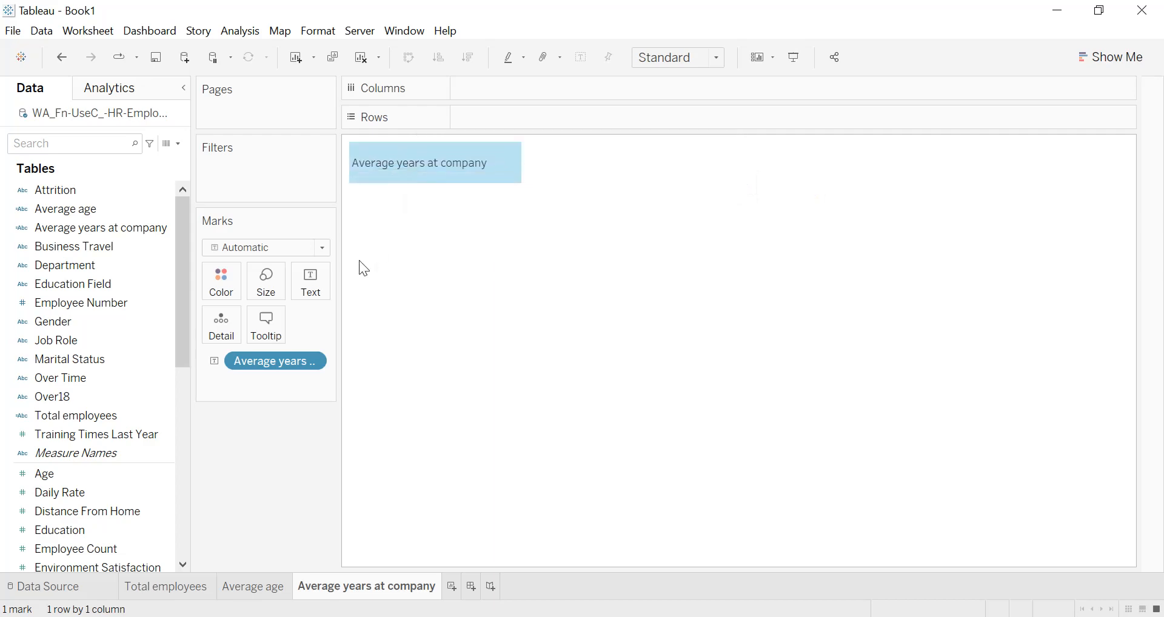
- Add Years At Company as text below the Average years at company label and set its aggregation to Average
{"action": "scroll", "coordinate": [74, 332], "scroll_direction": "down", "scroll_amount": 5}
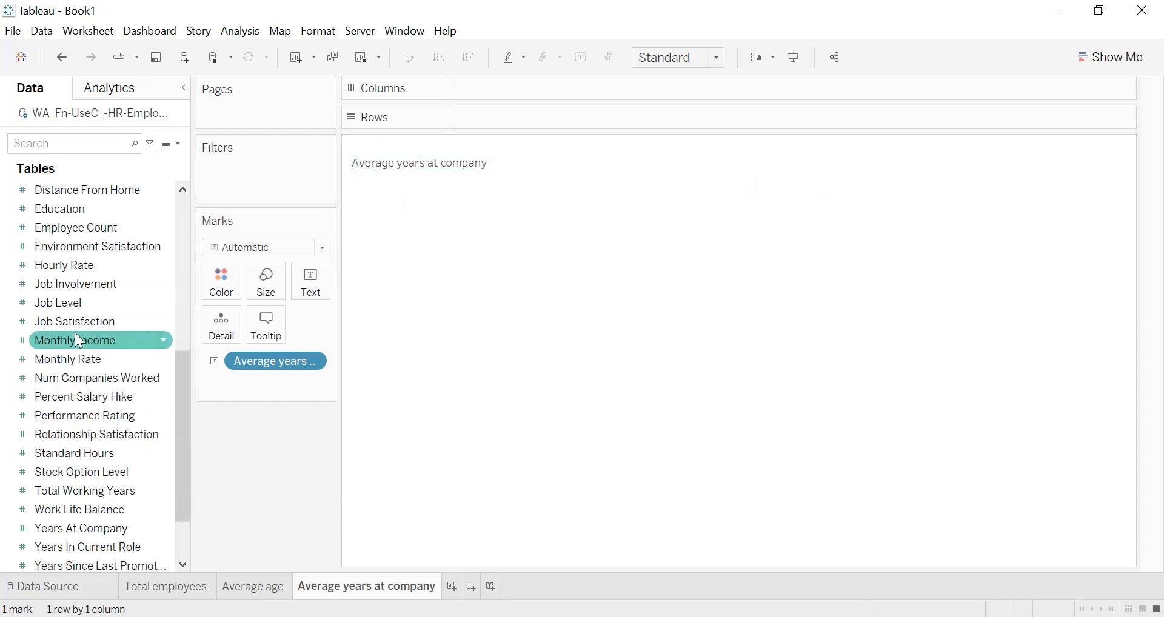
{"action": "scroll", "coordinate": [78, 339], "scroll_direction": "down", "scroll_amount": 2}
{"action": "left_click_drag", "start_coordinate": [110, 448], "coordinate": [312, 292]}
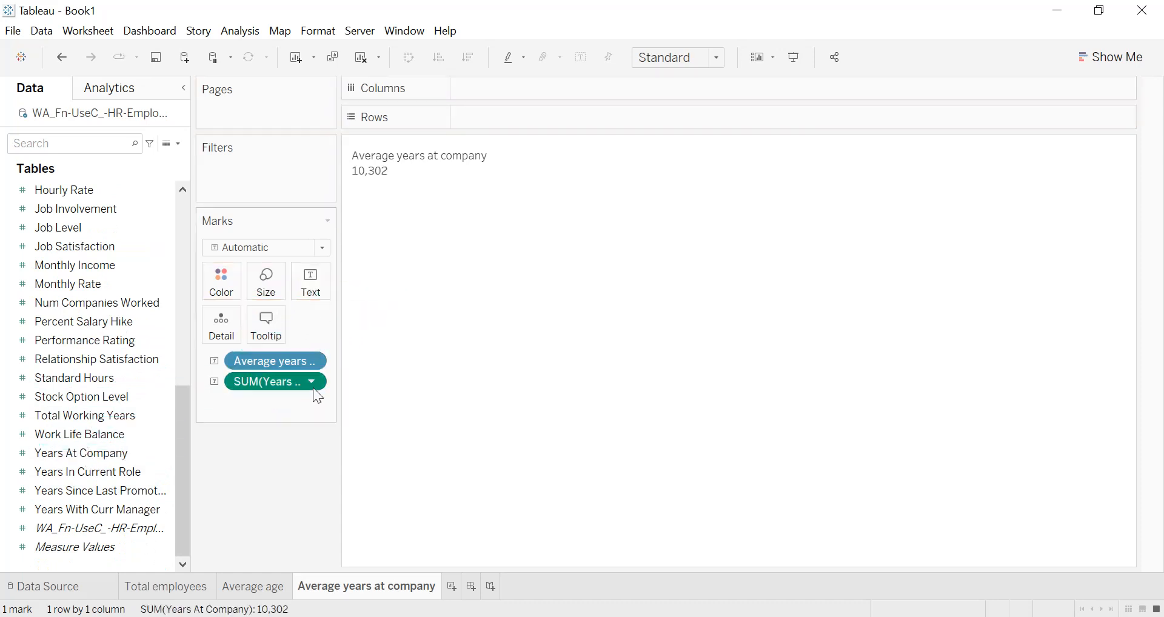
{"action": "left_click", "coordinate": [313, 386]}
{"action": "mouse_move", "coordinate": [312, 509]}
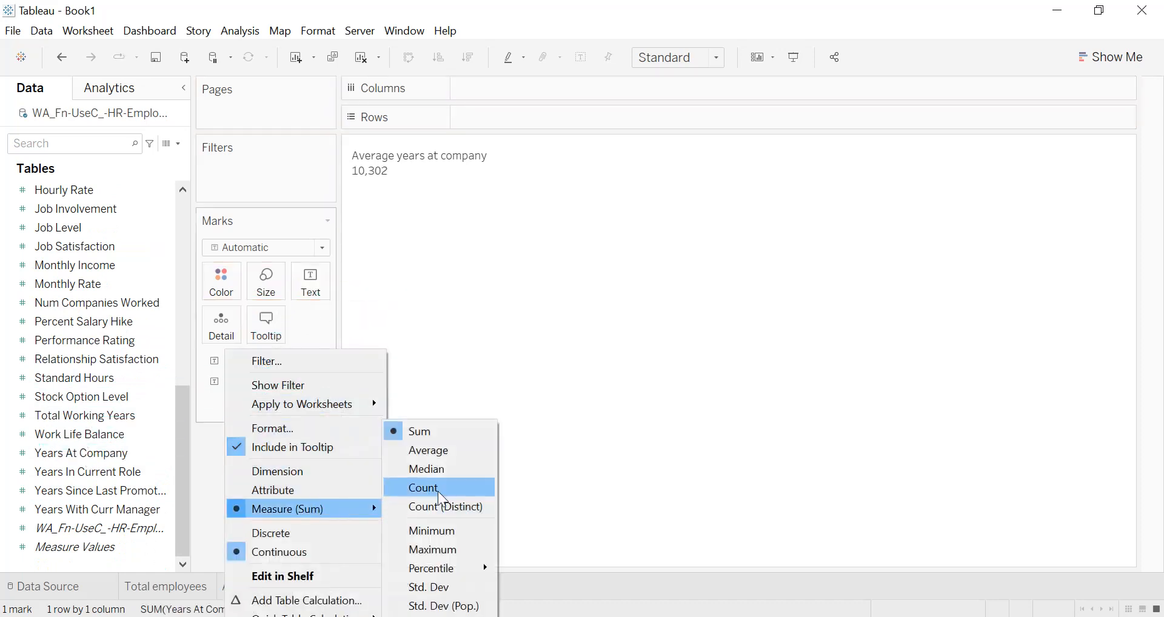
{"action": "left_click", "coordinate": [452, 453]}
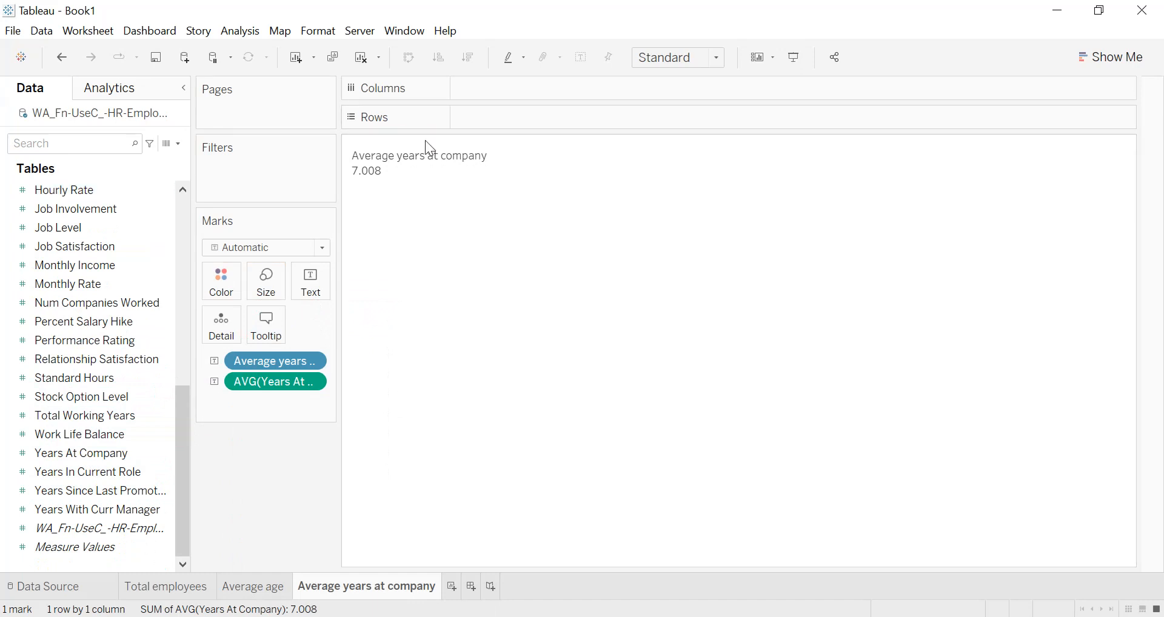
- Format the Average years at company sheet's worksheet font as bold, size 10
{"action": "left_click", "coordinate": [319, 30]}
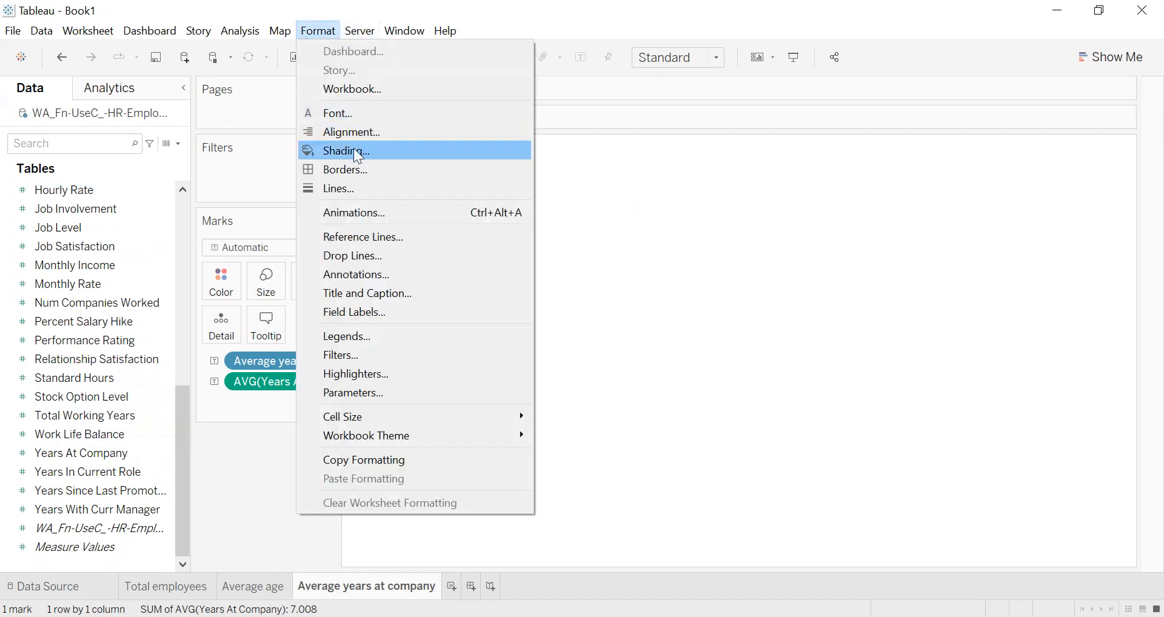
{"action": "left_click", "coordinate": [354, 115]}
{"action": "left_click", "coordinate": [171, 197]}
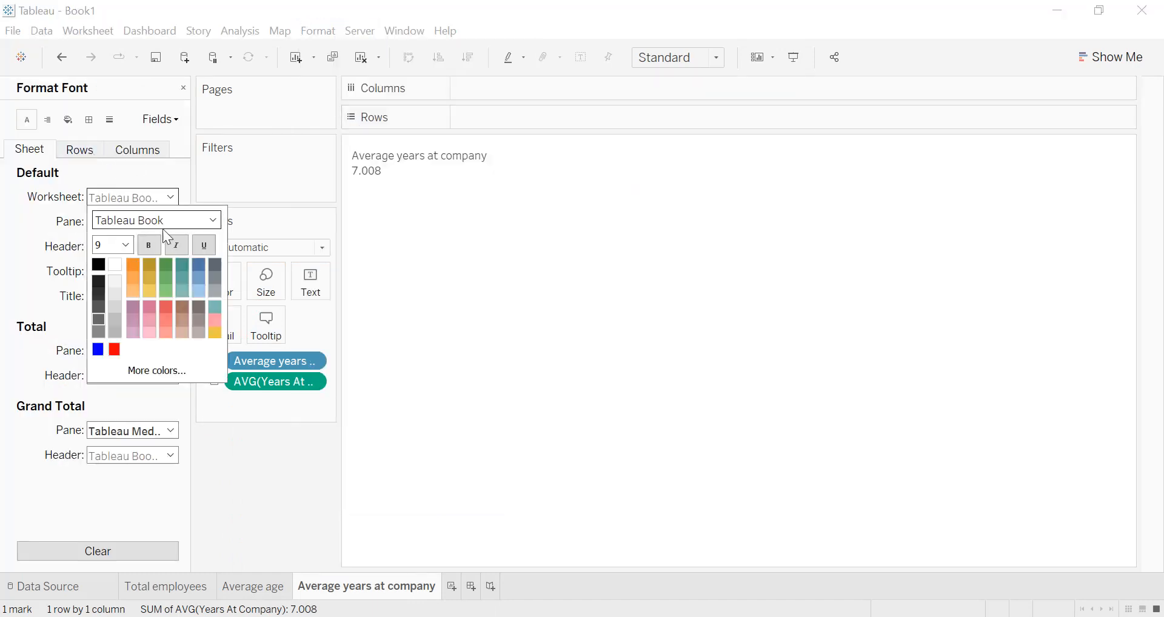
{"action": "left_click", "coordinate": [153, 245]}
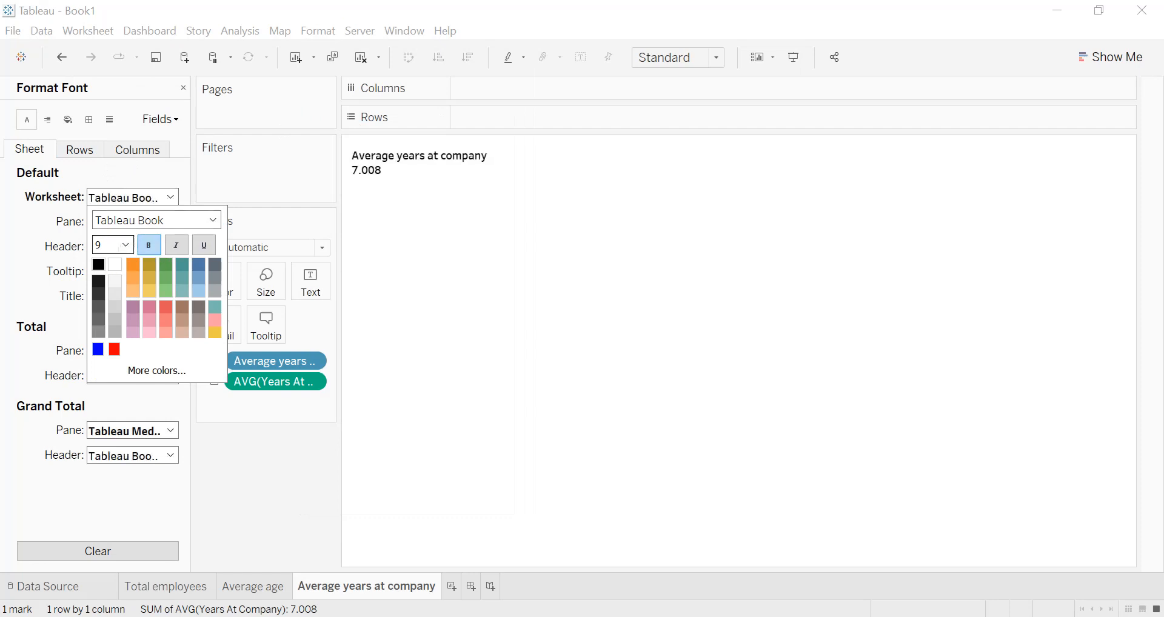
{"action": "left_click", "coordinate": [125, 245]}
{"action": "left_click", "coordinate": [115, 282]}
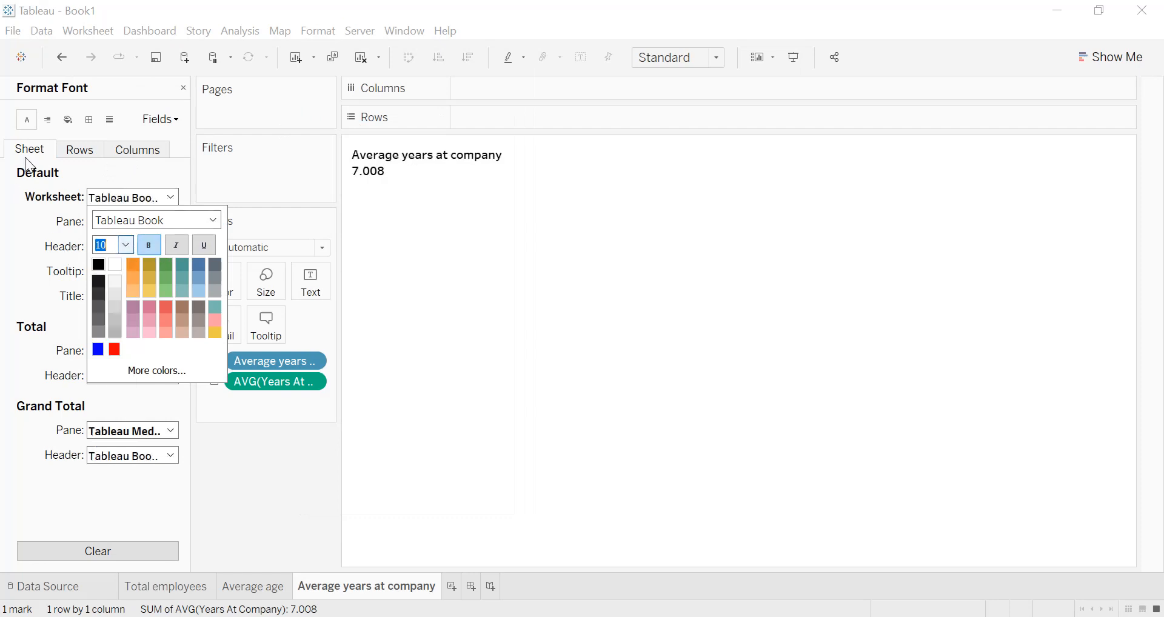
- Center the Average years at company sheet's pane text horizontally
{"action": "left_click", "coordinate": [67, 120]}
{"action": "left_click", "coordinate": [48, 120]}
{"action": "left_click", "coordinate": [115, 199]}
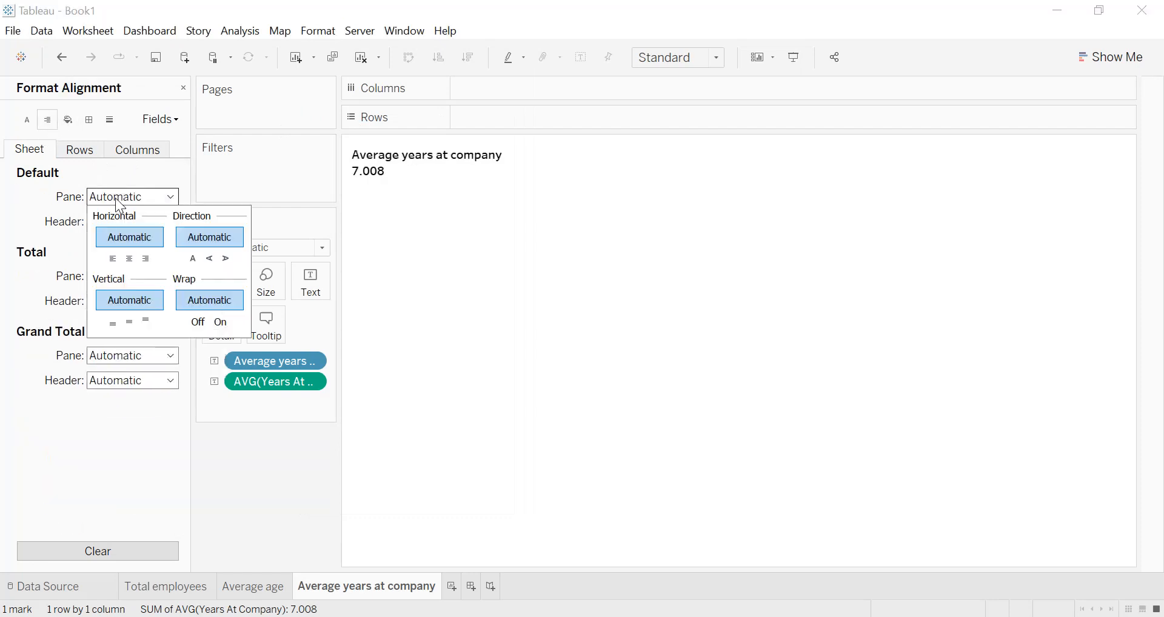
{"action": "left_click", "coordinate": [129, 257]}
{"action": "left_click", "coordinate": [483, 286]}
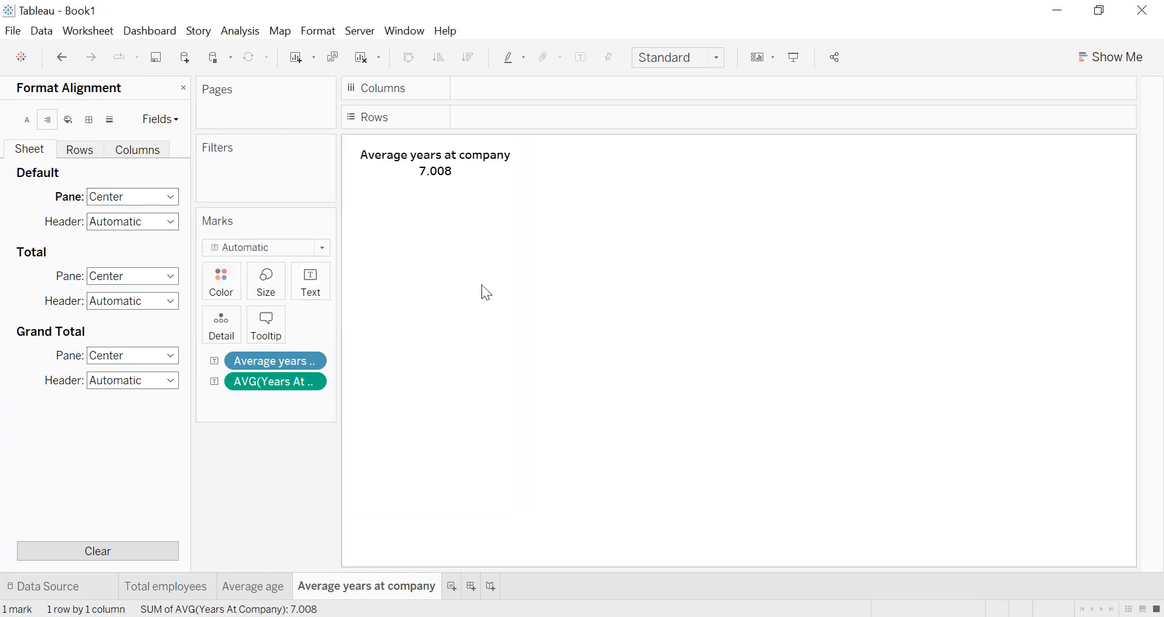
- Add a new worksheet and name it "Average total working years"
{"action": "left_click", "coordinate": [451, 587]}
{"action": "double_click", "coordinate": [461, 589]}
{"action": "type", "text": "Average total "}
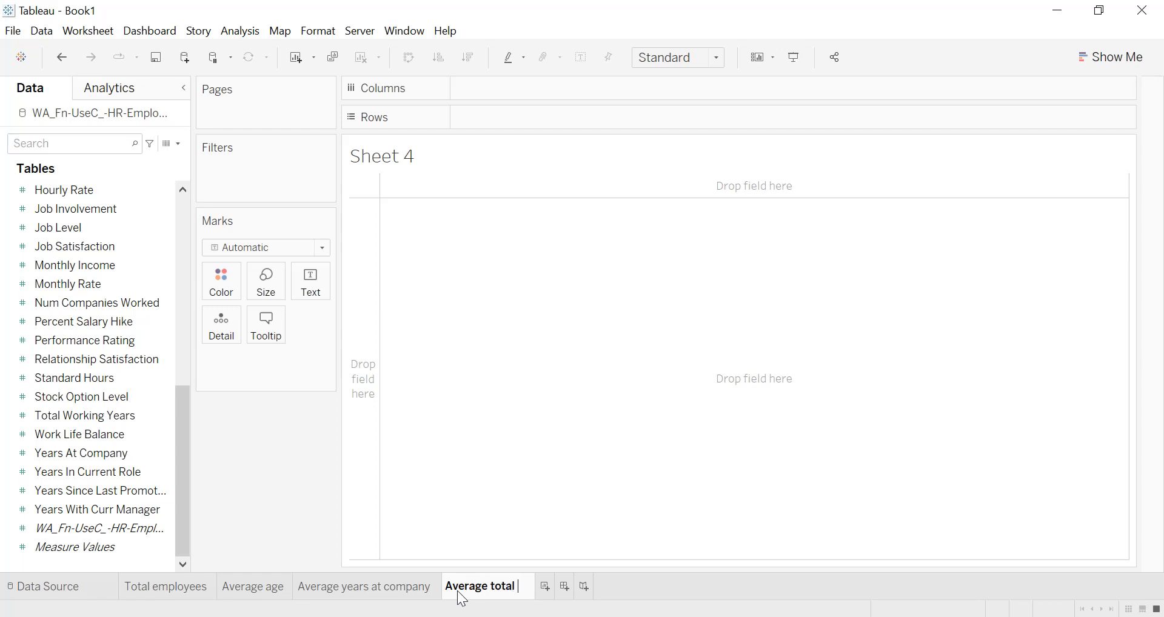
{"action": "type", "text": "working "}
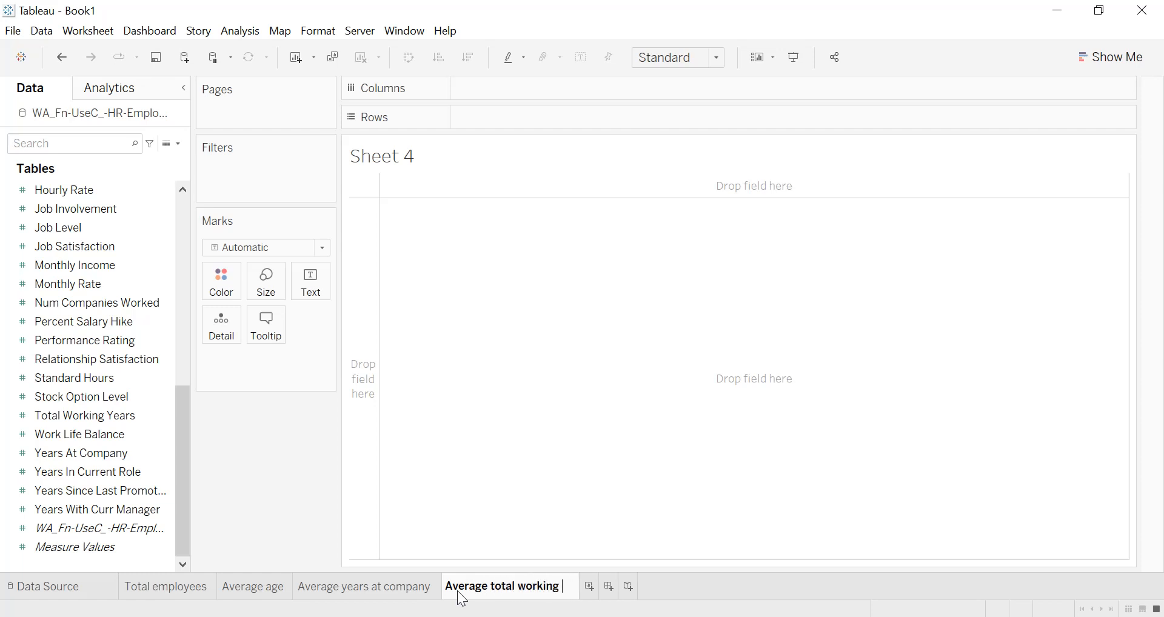
{"action": "type", "text": "years"}
{"action": "key", "text": "Return"}
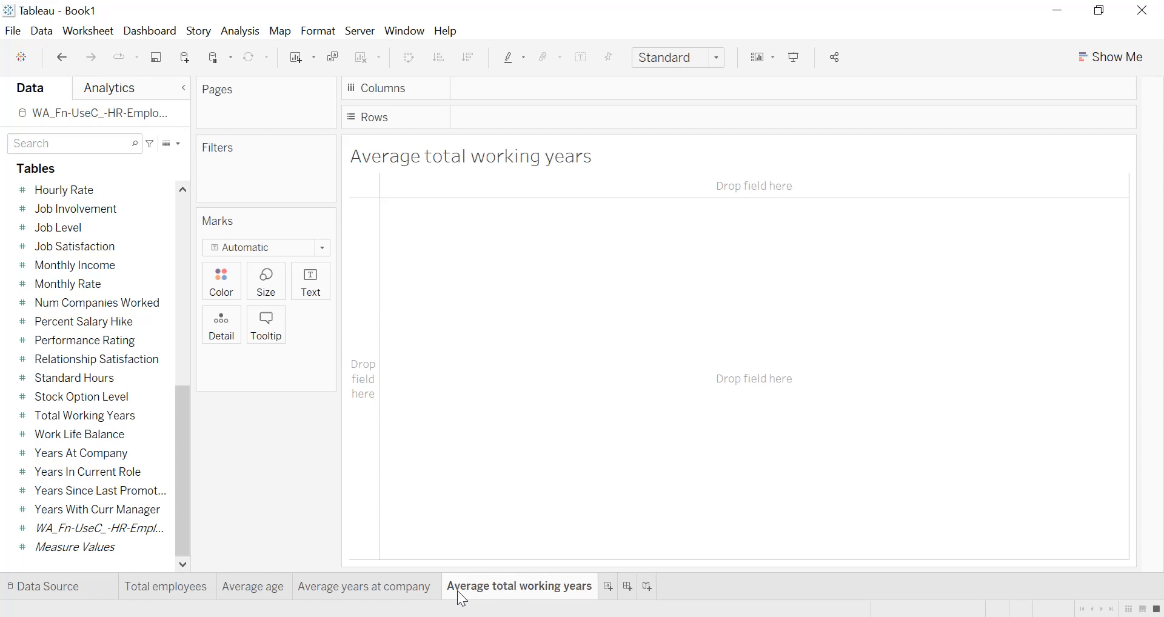
- Create a calculated field named "Average total working years" with the text string "Average total working years" as its formula
{"action": "double_click", "coordinate": [457, 590]}
{"action": "key", "text": "ctrl+c"}
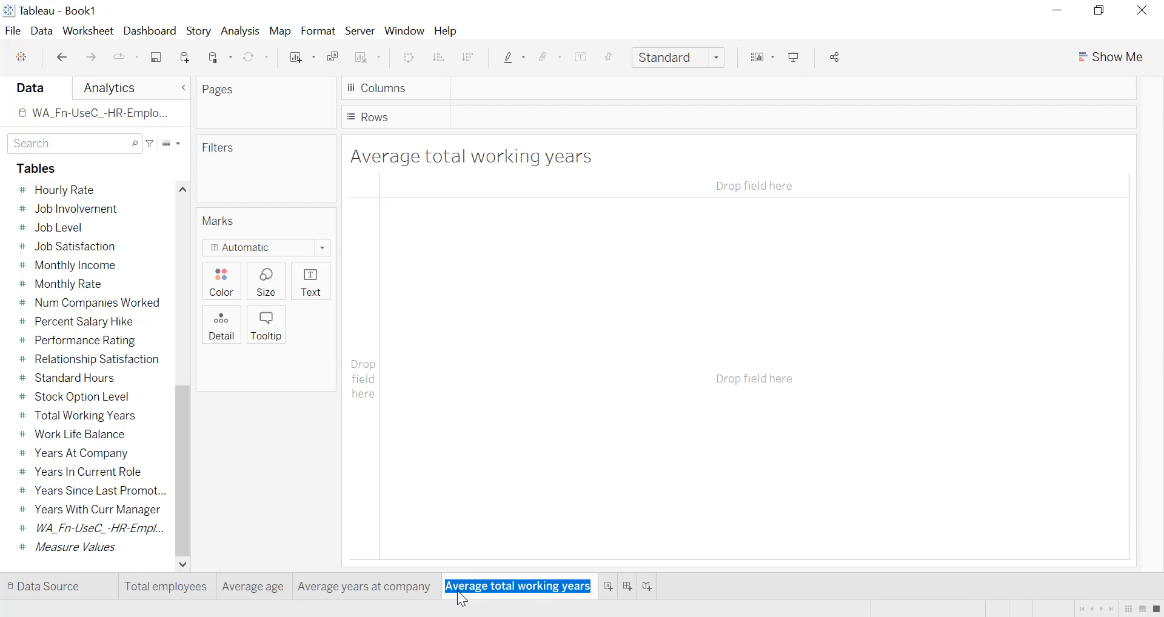
{"action": "left_click", "coordinate": [180, 144]}
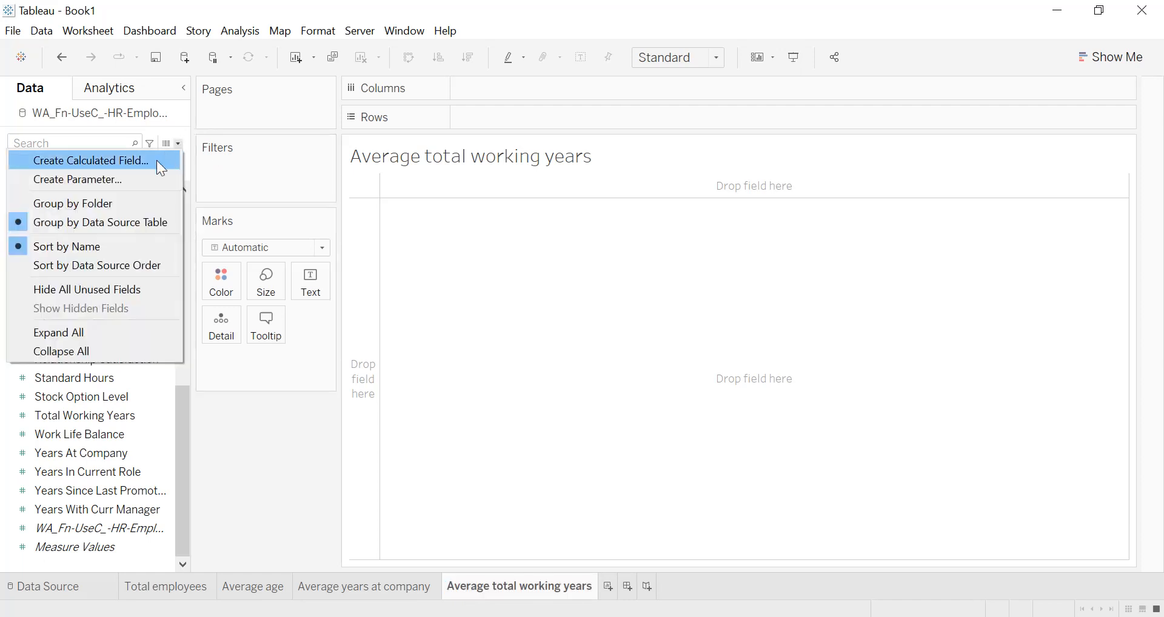
{"action": "left_click", "coordinate": [156, 160]}
{"action": "key", "text": "ctrl+v"}
{"action": "key", "text": "Tab"}
{"action": "type", "text": "\""}
{"action": "key", "text": "ctrl+v"}
{"action": "type", "text": "\""}
{"action": "left_click", "coordinate": [898, 426]}
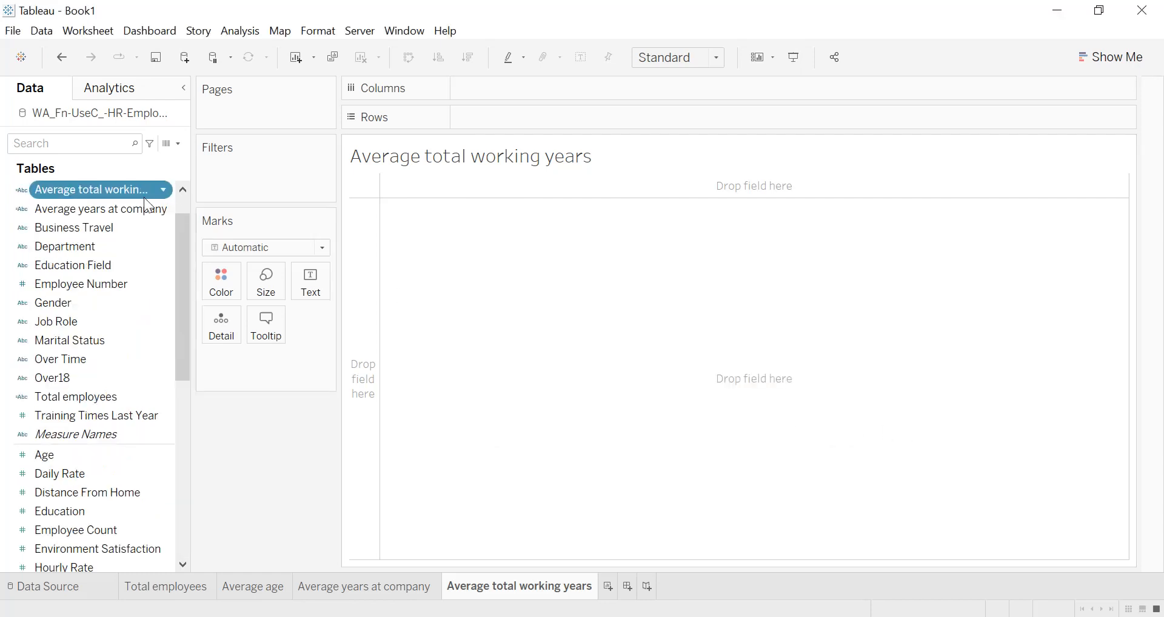
- Show the Average total working years field in full as the sheet's mark text and hide the sheet title
{"action": "left_click_drag", "start_coordinate": [119, 190], "coordinate": [313, 285]}
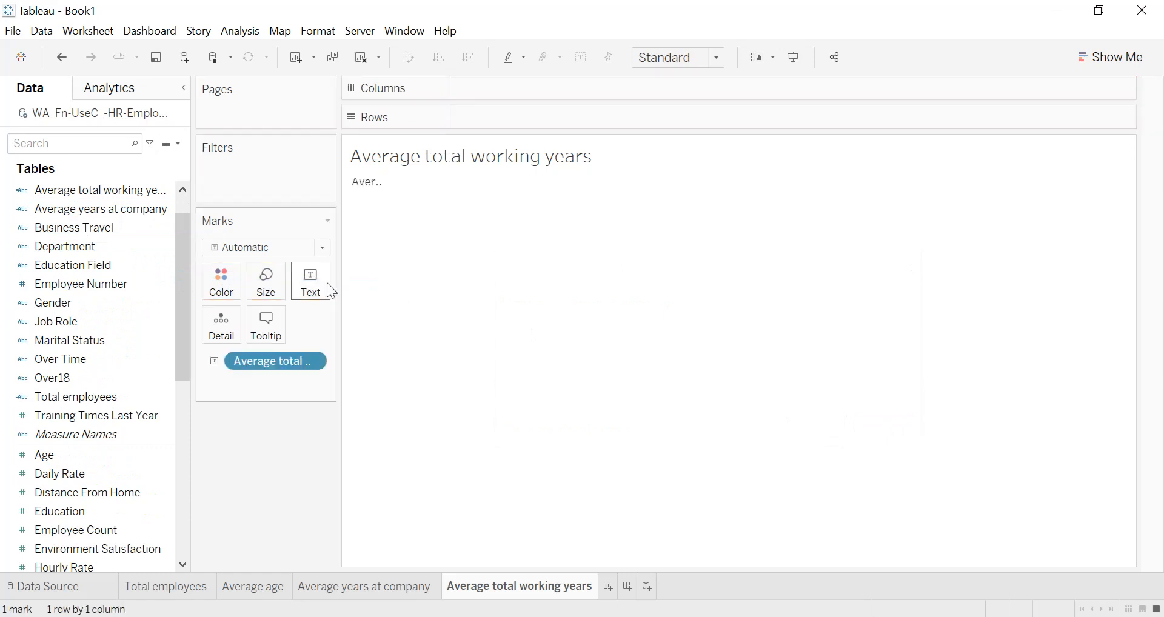
{"action": "right_click", "coordinate": [525, 144]}
{"action": "left_click", "coordinate": [568, 196]}
{"action": "mouse_move", "coordinate": [382, 153]}
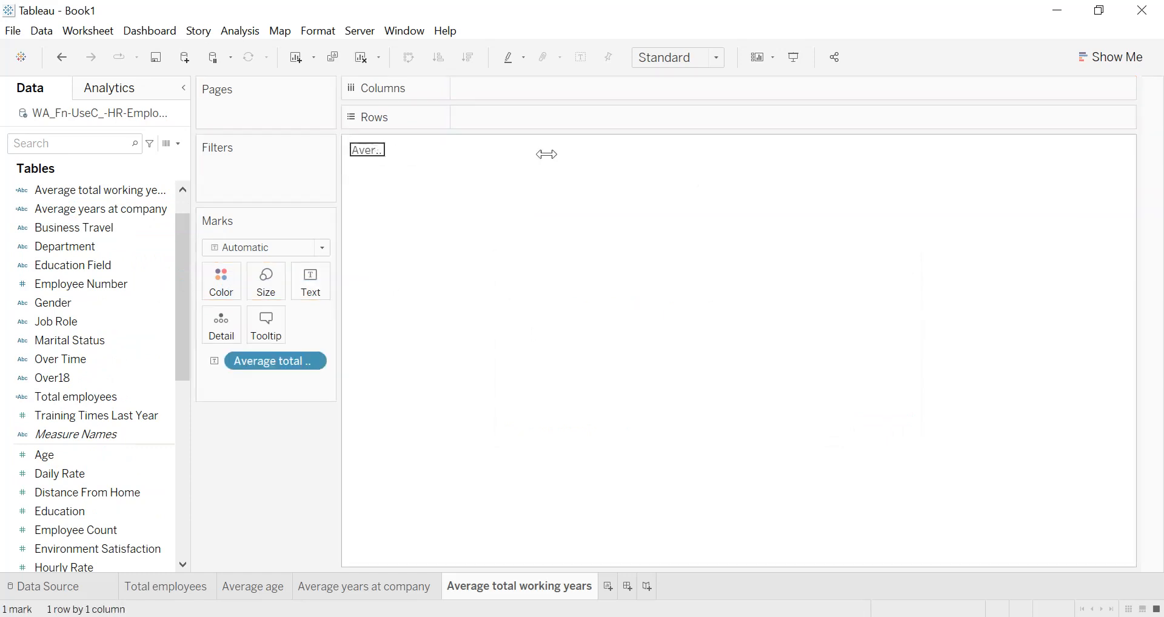
{"action": "left_click_drag", "start_coordinate": [580, 154], "coordinate": [579, 154]}
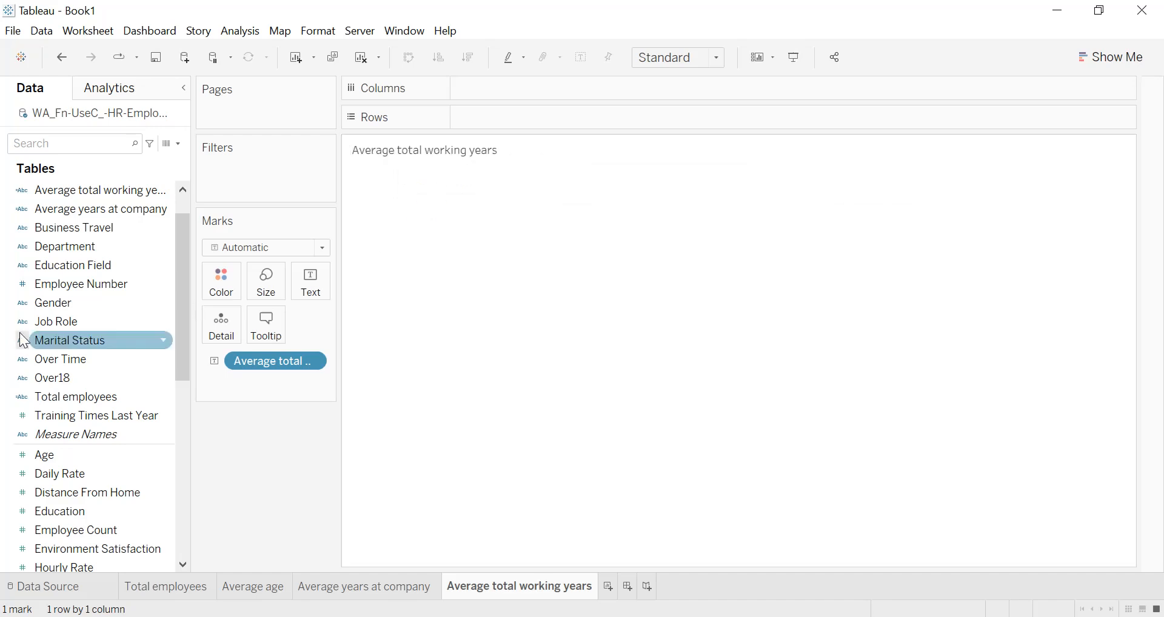
- Add Total Working Years to the sheet's mark text and aggregate it as Average
{"action": "scroll", "coordinate": [37, 330], "scroll_direction": "down", "scroll_amount": 4}
{"action": "scroll", "coordinate": [36, 327], "scroll_direction": "down", "scroll_amount": 3}
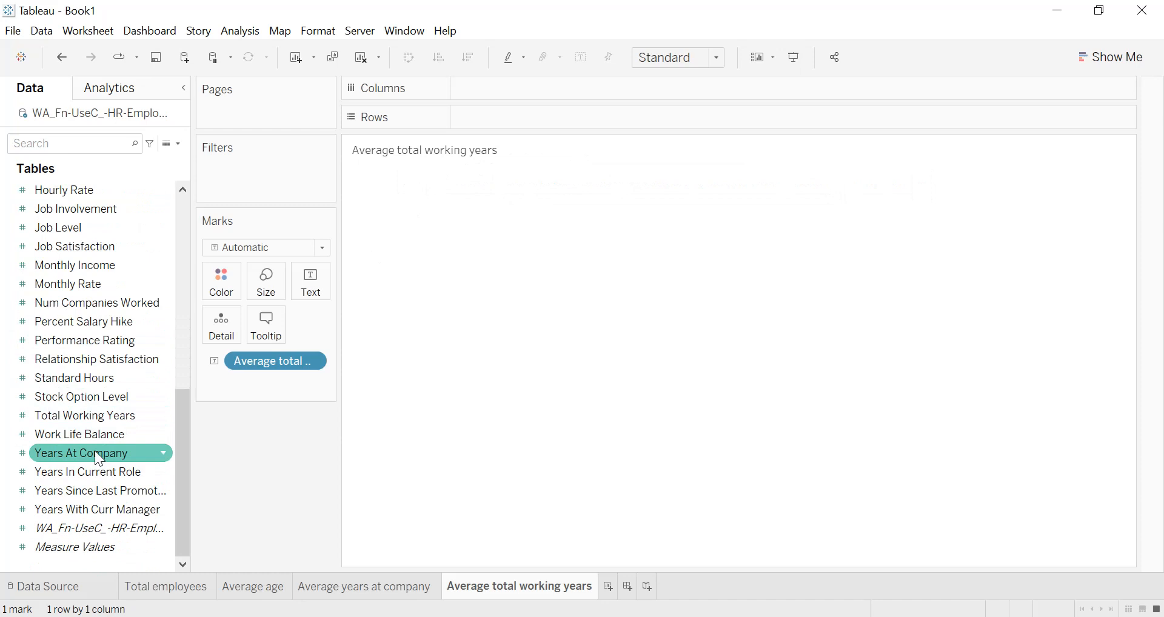
{"action": "left_click_drag", "start_coordinate": [94, 416], "coordinate": [318, 303]}
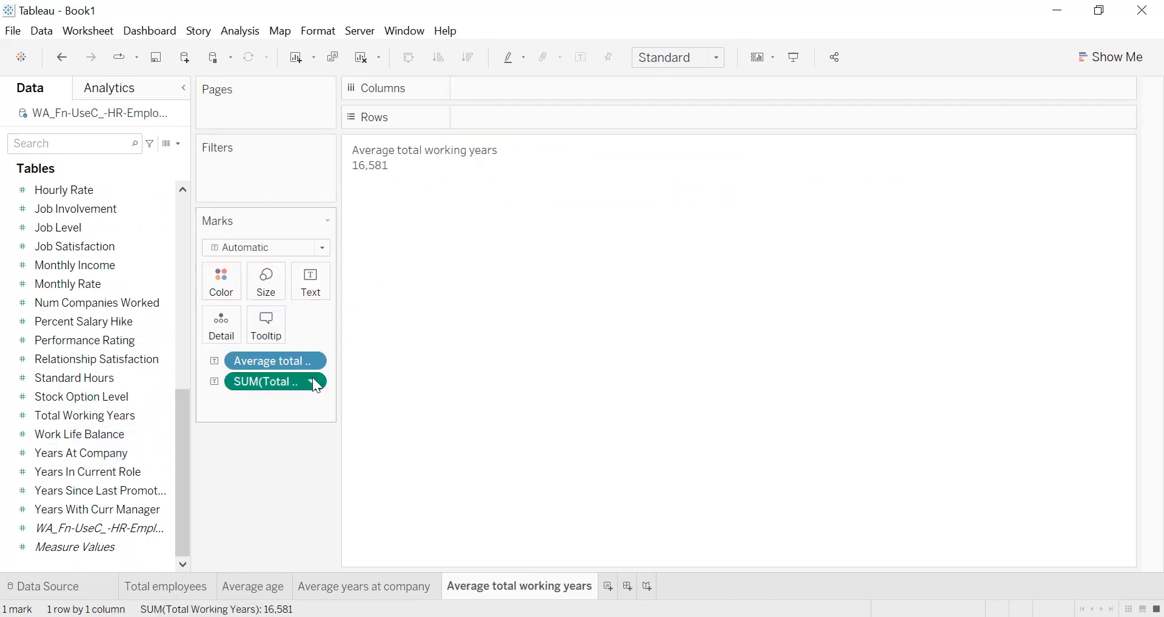
{"action": "right_click", "coordinate": [311, 378]}
{"action": "mouse_move", "coordinate": [334, 503]}
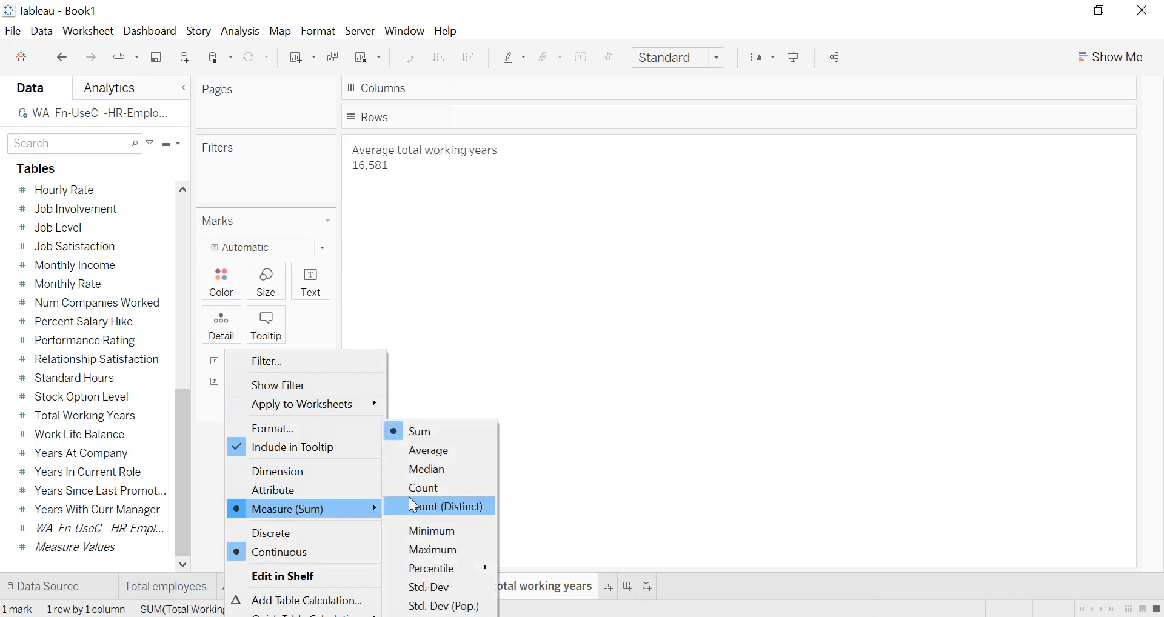
{"action": "left_click", "coordinate": [430, 452]}
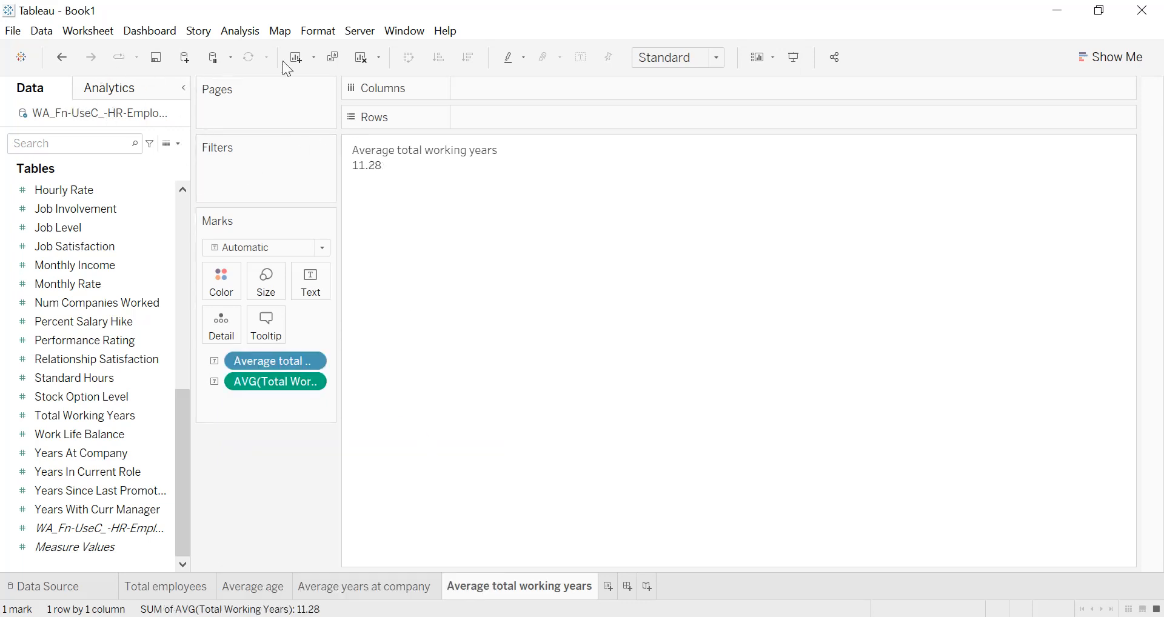
- Center the Average total working years sheet's default pane text horizontally
{"action": "left_click", "coordinate": [316, 31]}
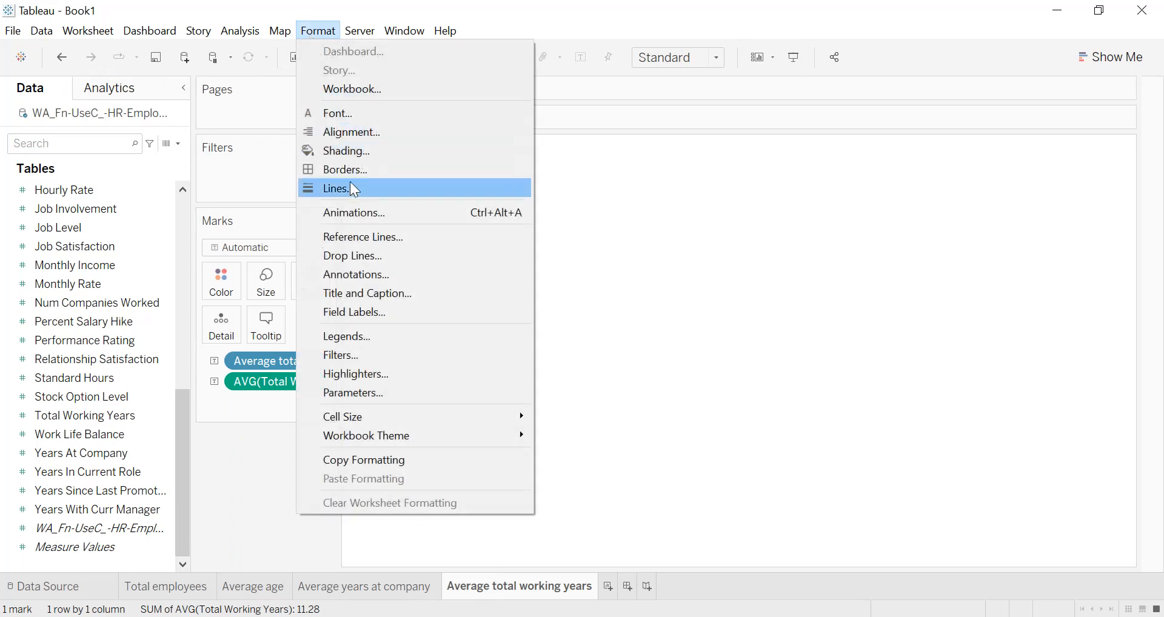
{"action": "left_click", "coordinate": [348, 135]}
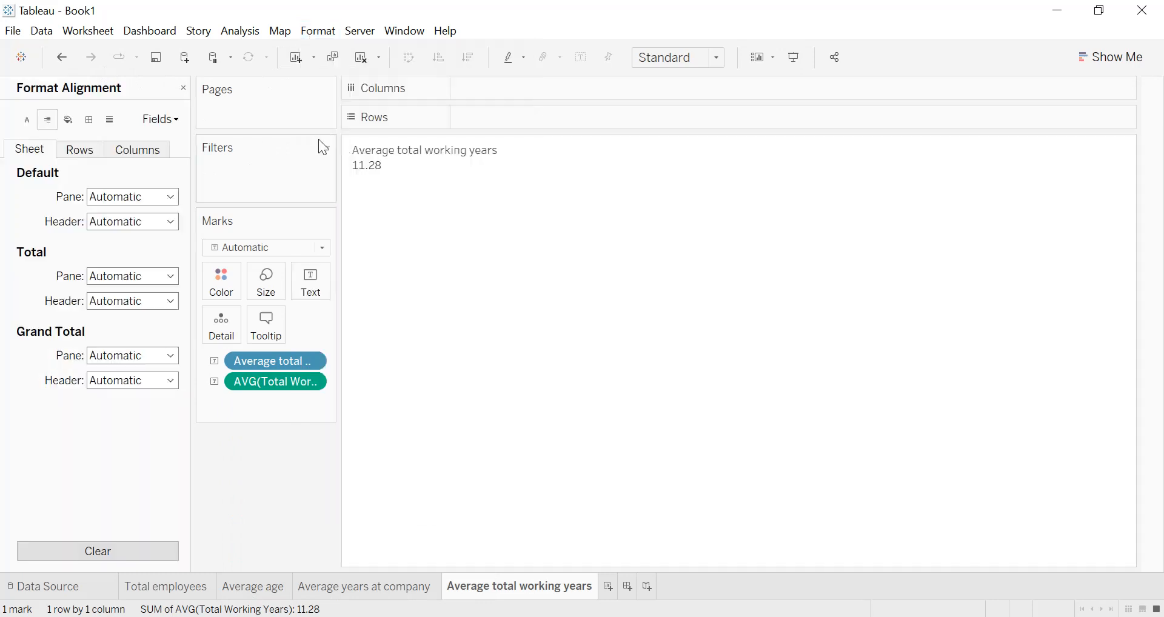
{"action": "left_click", "coordinate": [121, 198]}
{"action": "left_click", "coordinate": [129, 259]}
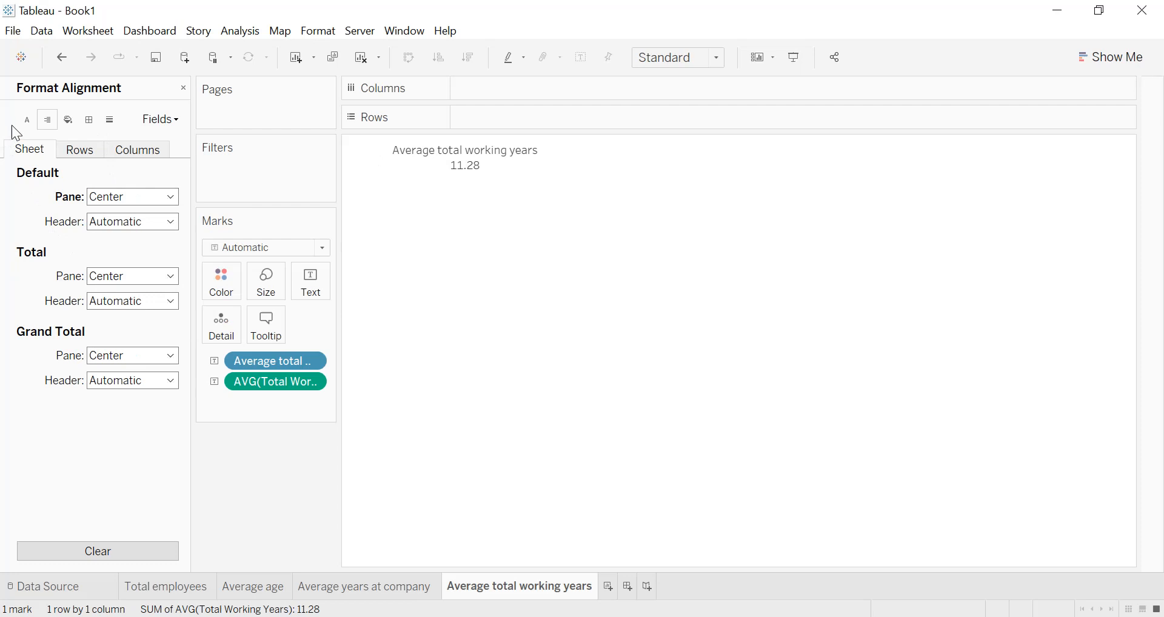
- Format the Average total working years sheet's worksheet font as bold, size 10
{"action": "left_click", "coordinate": [27, 120]}
{"action": "left_click", "coordinate": [137, 200]}
{"action": "left_click", "coordinate": [149, 245]}
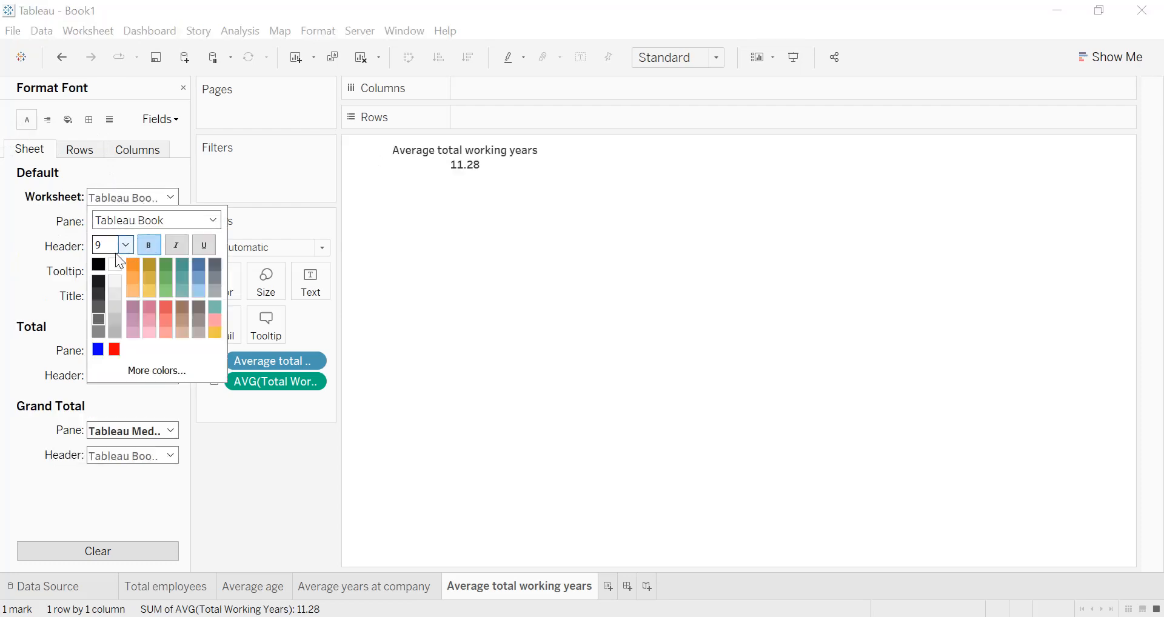
{"action": "left_click", "coordinate": [124, 245]}
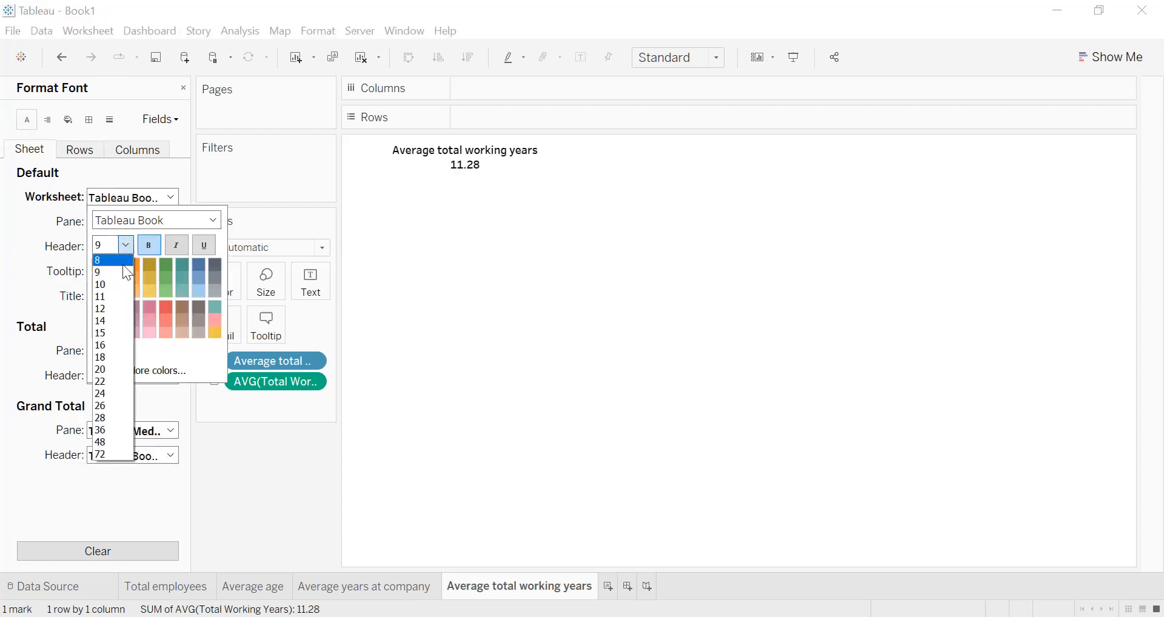
{"action": "left_click", "coordinate": [118, 279]}
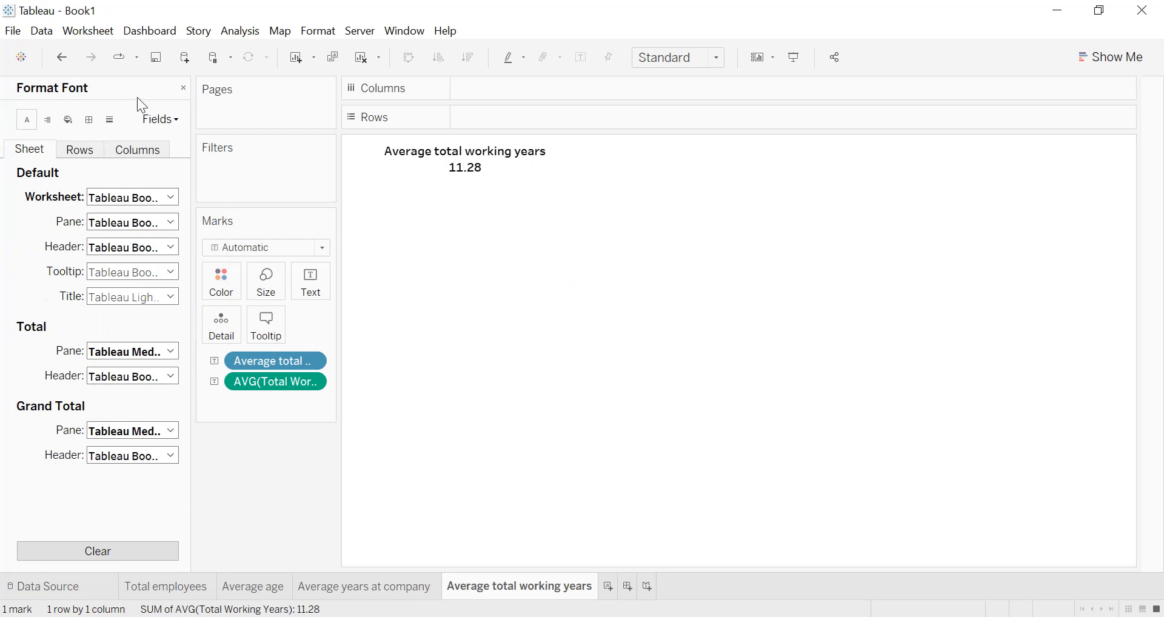
{"action": "left_click", "coordinate": [180, 87]}
{"action": "left_click", "coordinate": [180, 87]}
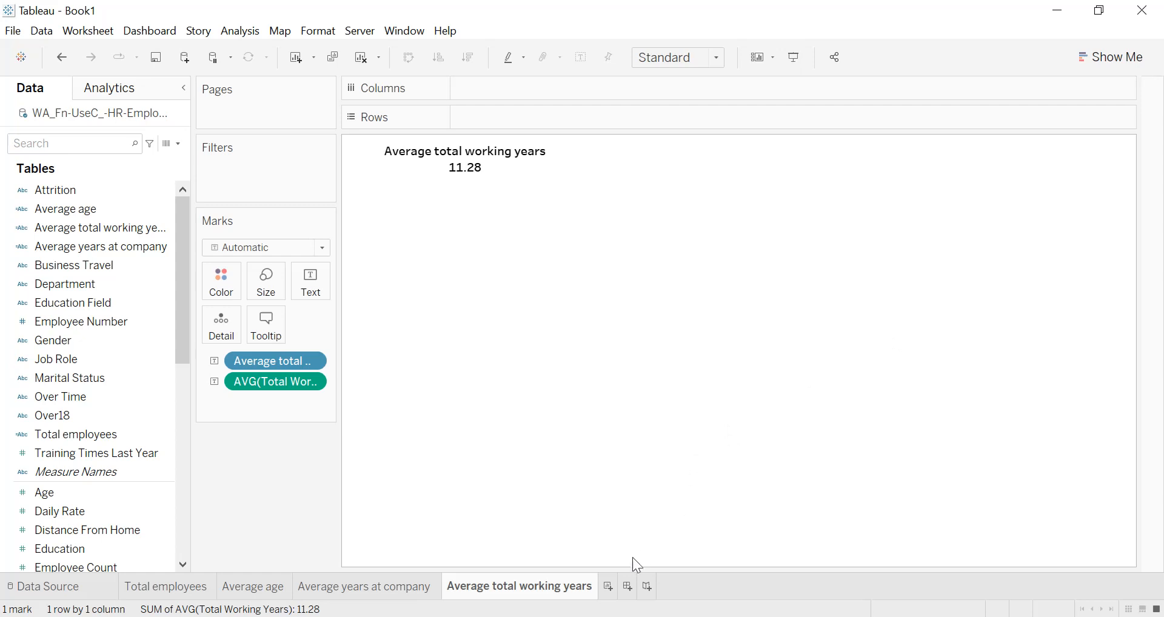
- Add a new worksheet and chart Employee Count in rows by Gender in columns
{"action": "left_click", "coordinate": [609, 586]}
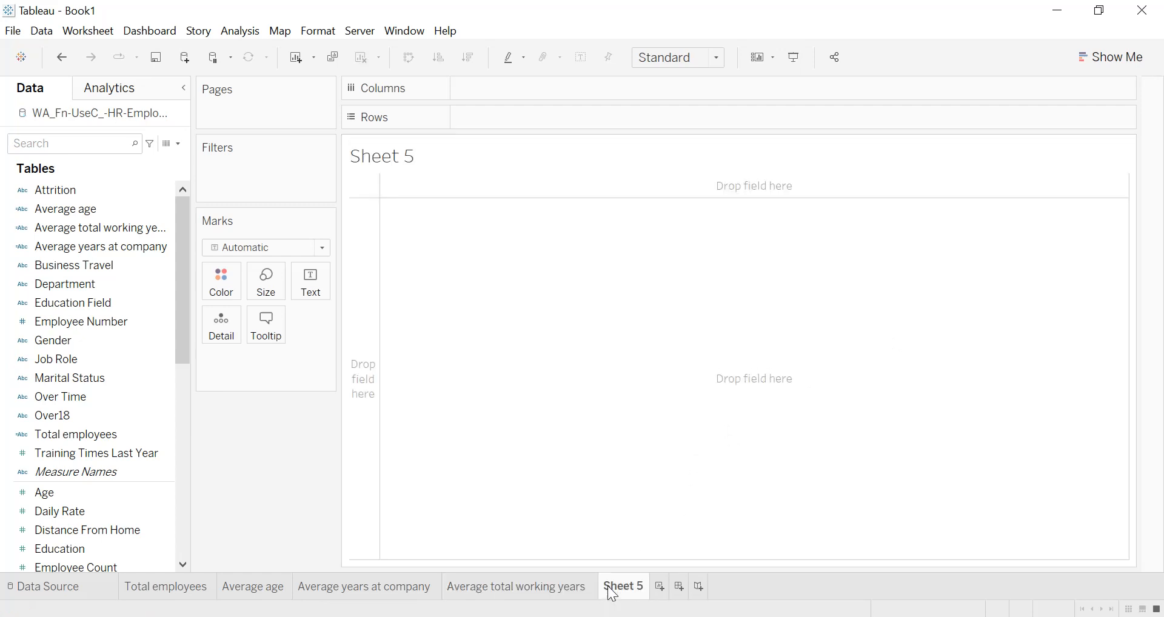
{"action": "left_click", "coordinate": [46, 344]}
{"action": "left_click_drag", "start_coordinate": [48, 350], "coordinate": [490, 100]}
{"action": "left_click", "coordinate": [1122, 54]}
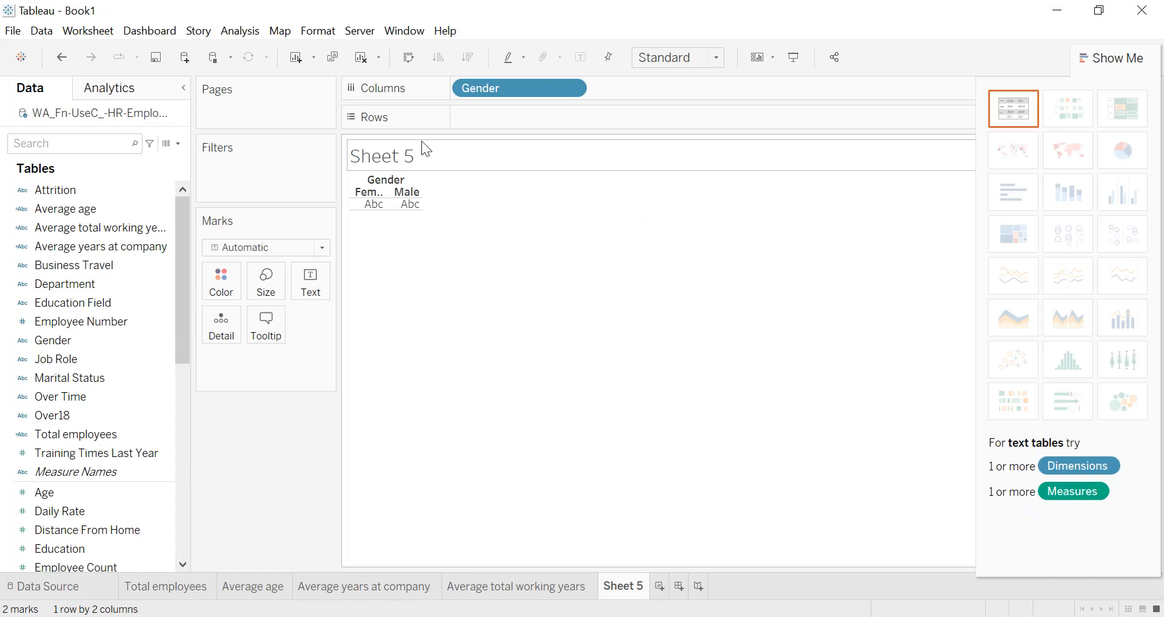
{"action": "scroll", "coordinate": [78, 253], "scroll_direction": "down", "scroll_amount": 2}
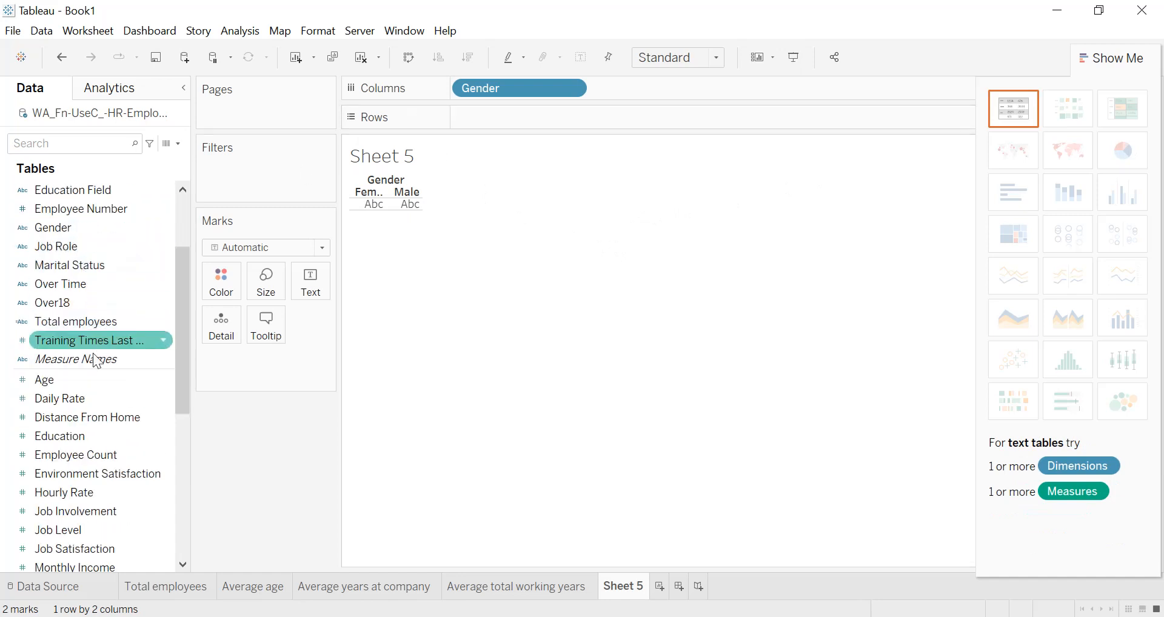
{"action": "left_click_drag", "start_coordinate": [89, 455], "coordinate": [531, 129]}
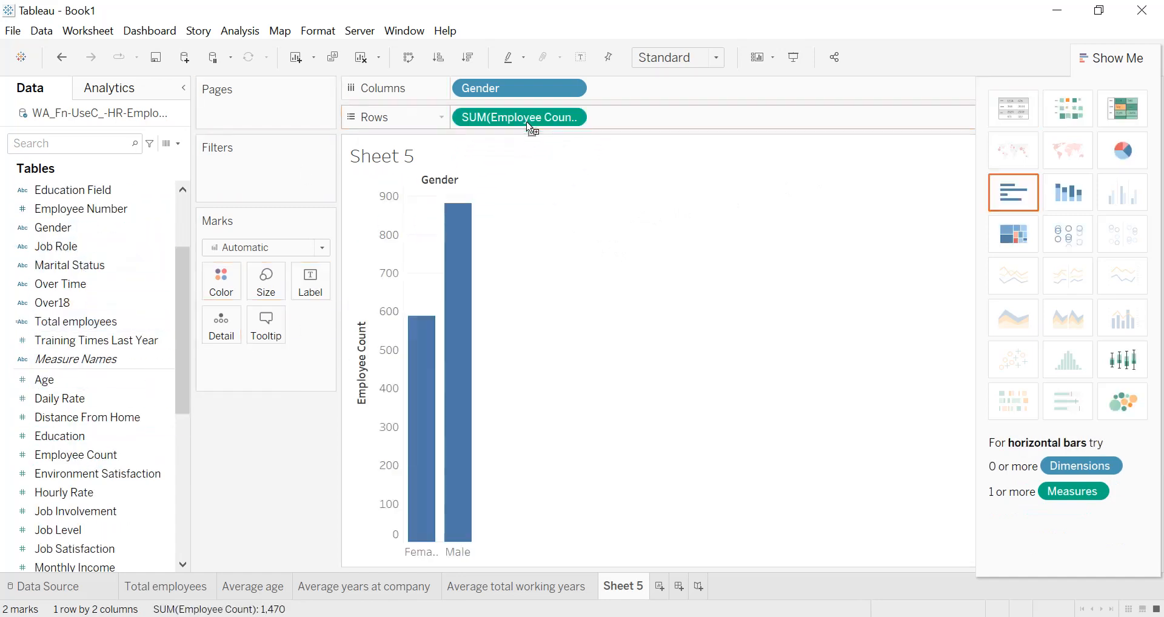
- Convert the gender chart to a pie chart and fit it to the entire view
{"action": "left_click", "coordinate": [1125, 161]}
{"action": "left_click", "coordinate": [714, 57]}
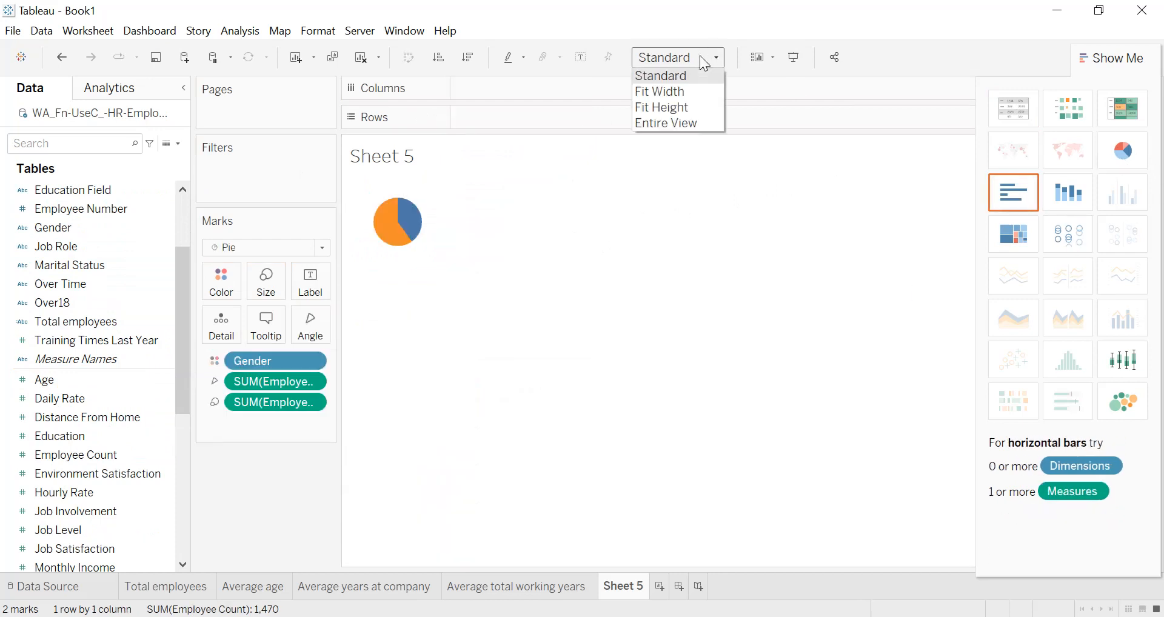
{"action": "left_click", "coordinate": [689, 122]}
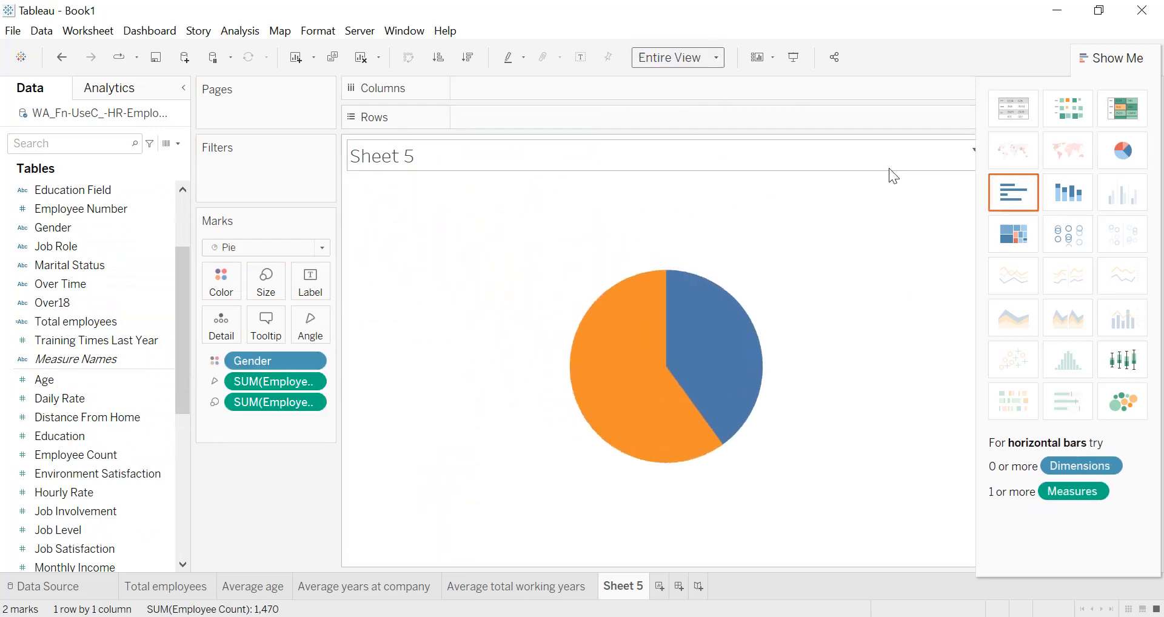
{"action": "left_click", "coordinate": [1121, 58]}
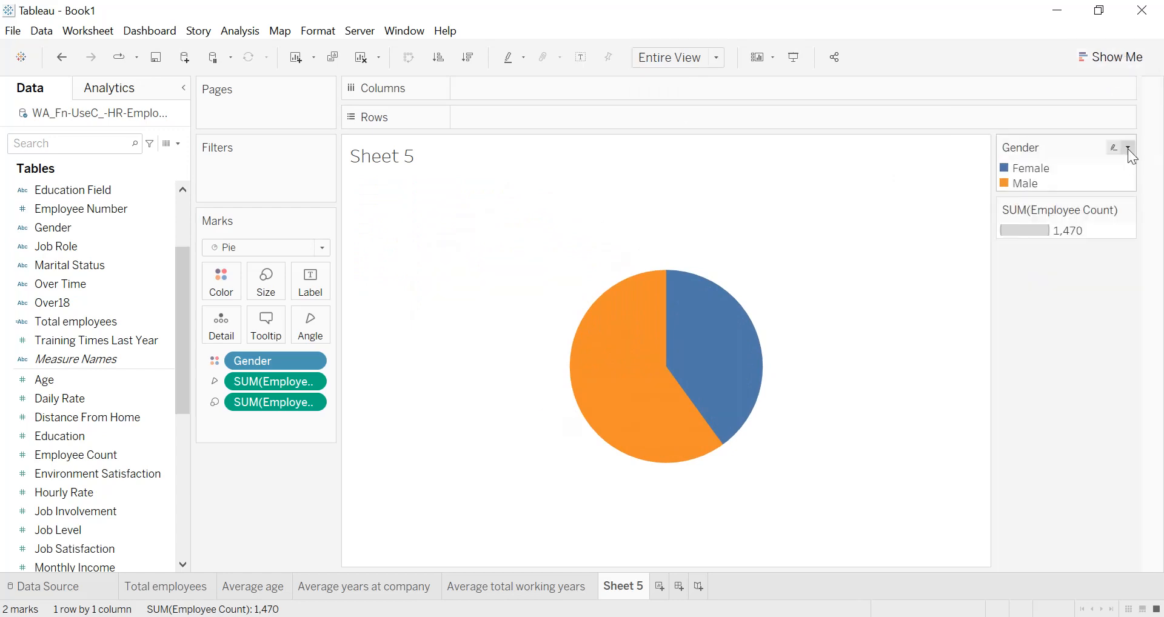
- Assign the Blue color palette to the Gender slices of the pie chart
{"action": "left_click", "coordinate": [1127, 148]}
{"action": "left_click", "coordinate": [1079, 165]}
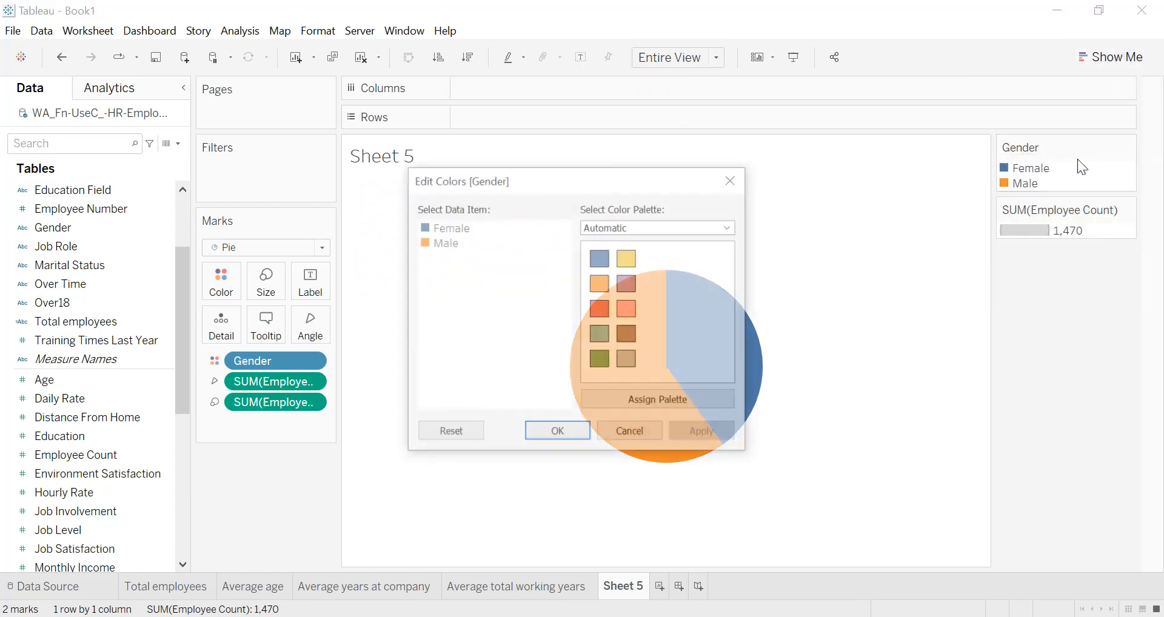
{"action": "left_click", "coordinate": [667, 224]}
{"action": "left_click", "coordinate": [621, 470]}
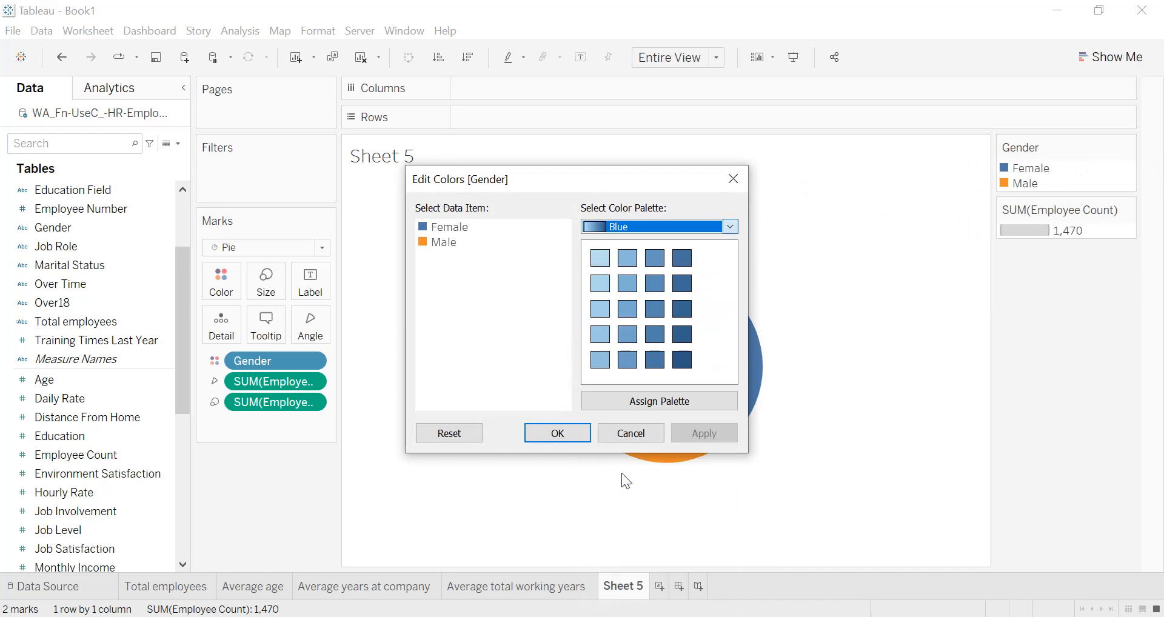
{"action": "left_click", "coordinate": [682, 403]}
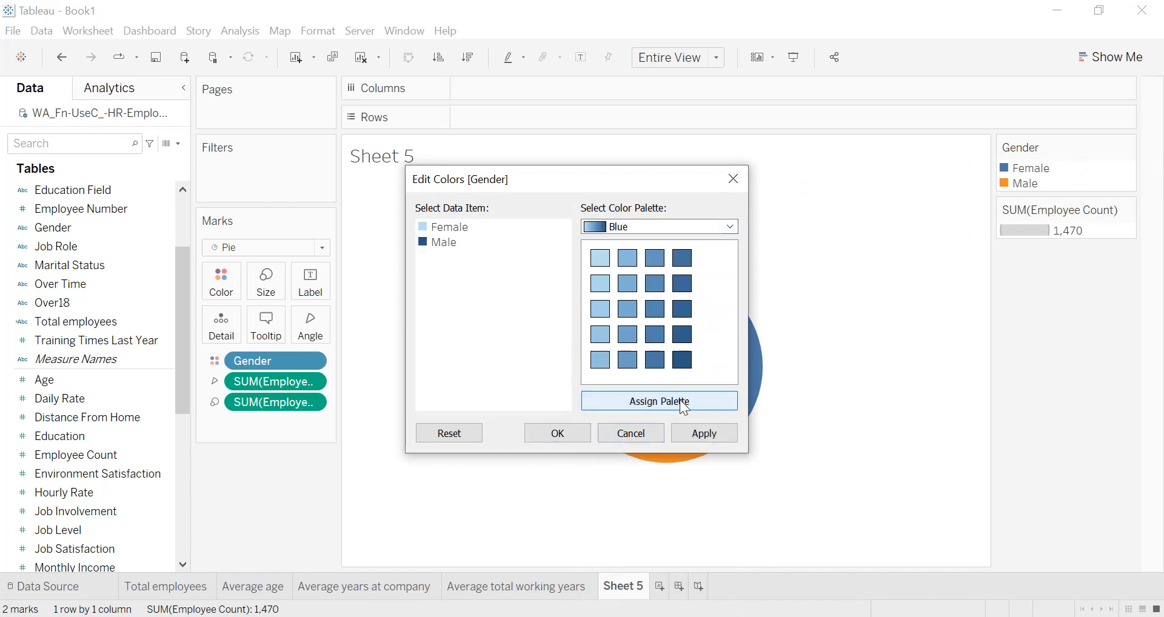
{"action": "left_click", "coordinate": [695, 429]}
{"action": "left_click", "coordinate": [578, 431]}
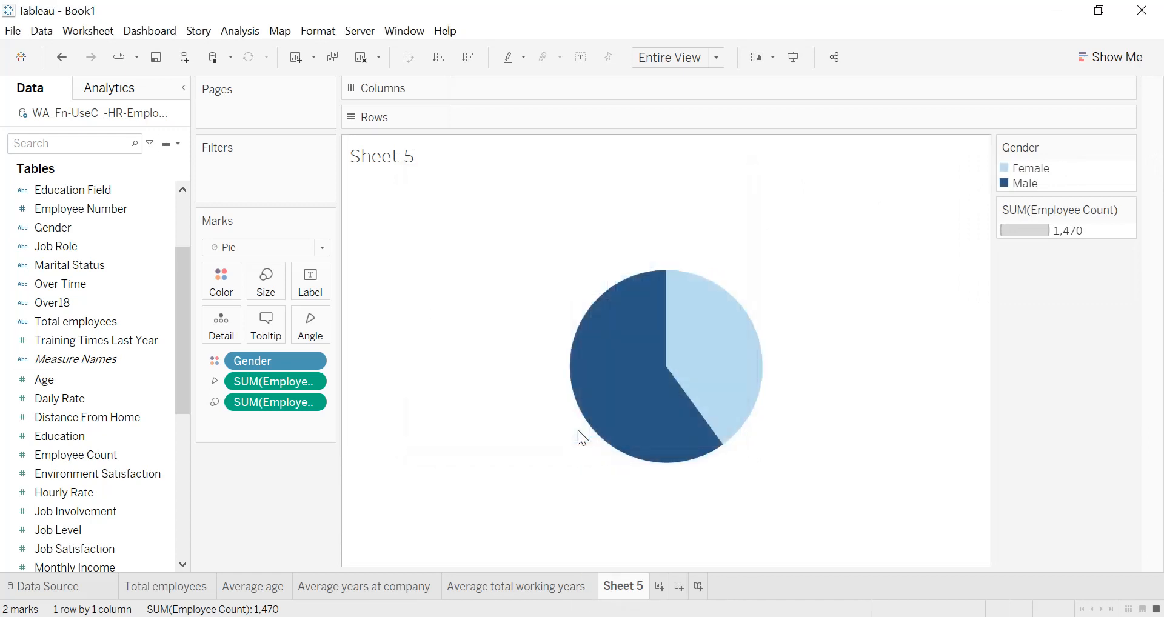
- Hide the Gender color legend and the Employee Count size legend
{"action": "left_click", "coordinate": [1128, 148]}
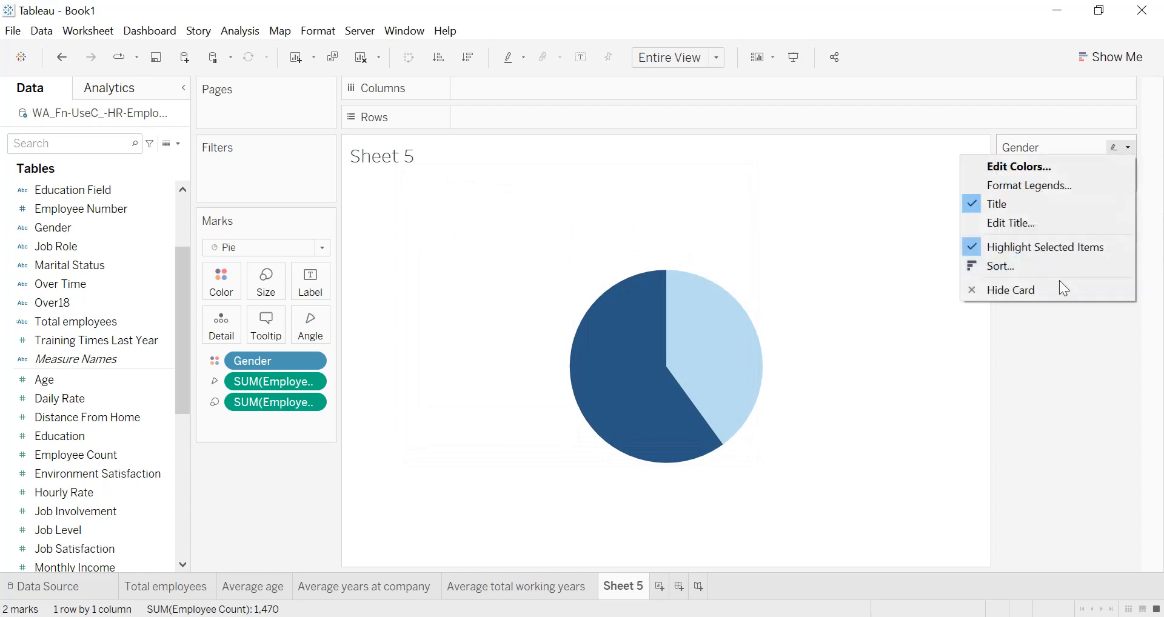
{"action": "left_click", "coordinate": [1058, 281]}
{"action": "left_click", "coordinate": [1127, 147]}
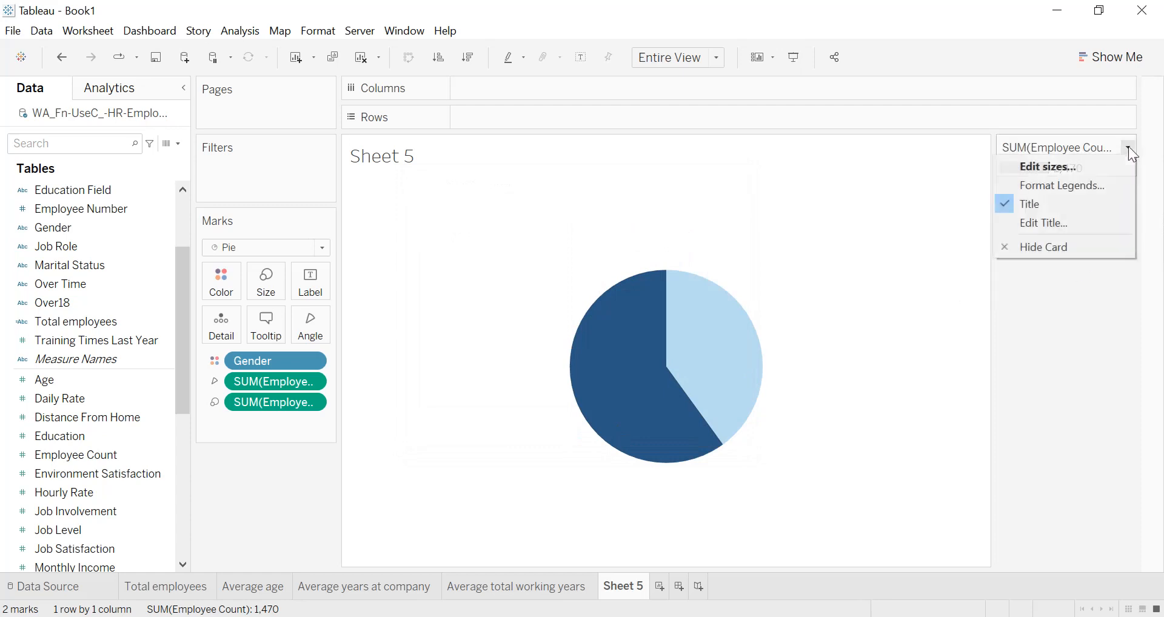
{"action": "left_click", "coordinate": [1082, 247]}
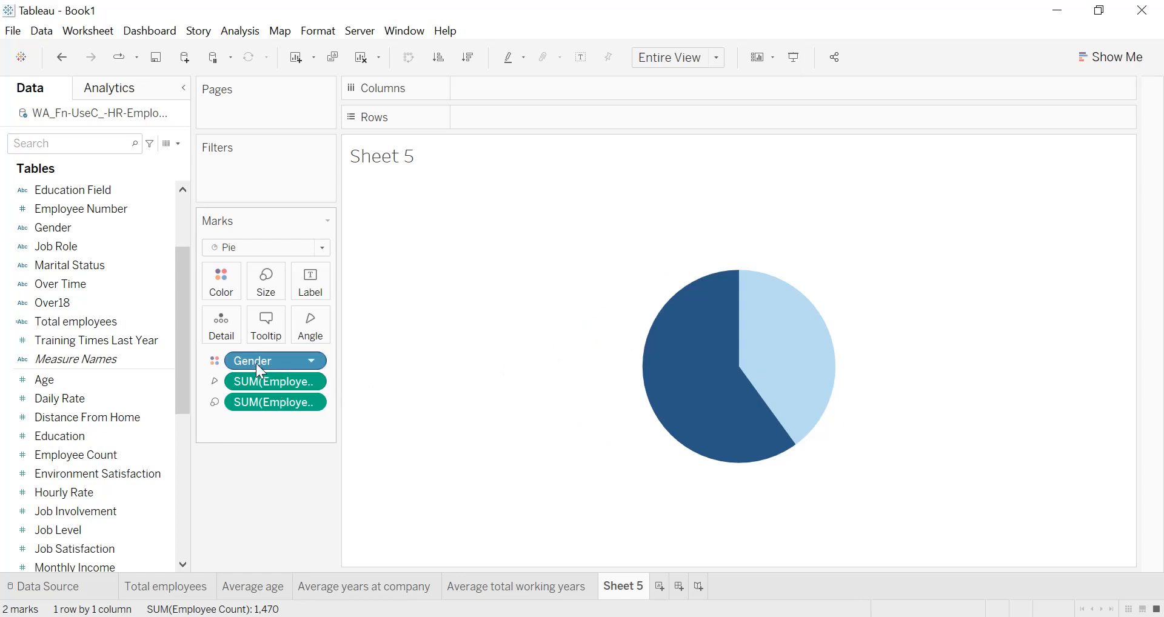
- Label the pie slices with Gender and with Employee Count as percent of total
{"action": "left_click_drag", "start_coordinate": [257, 364], "coordinate": [307, 302]}
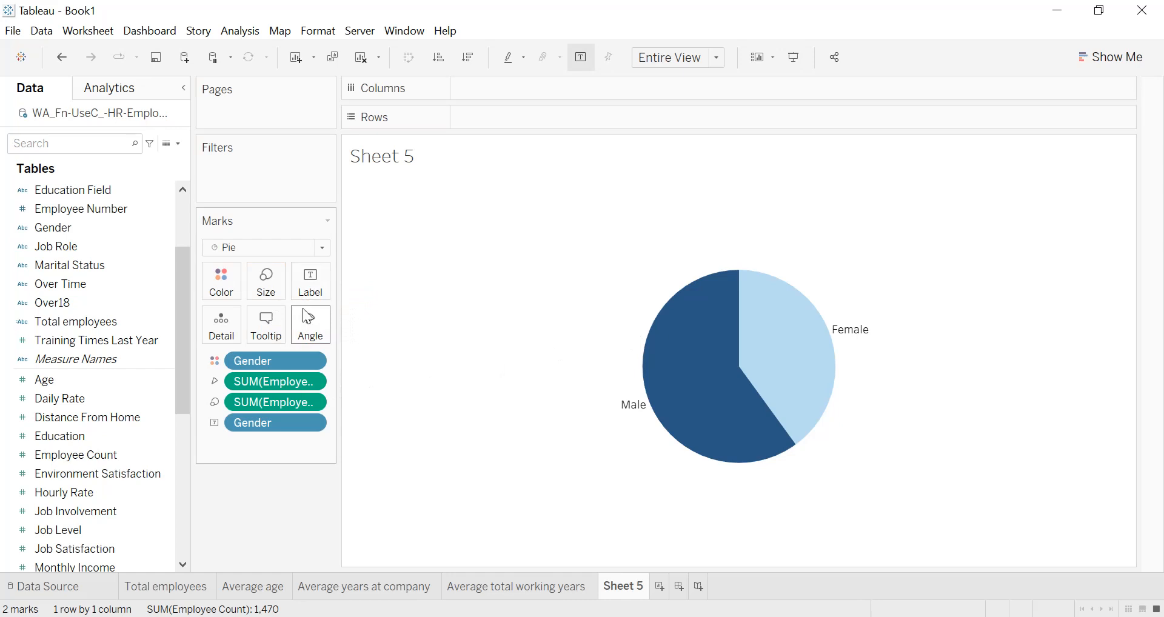
{"action": "left_click_drag", "start_coordinate": [255, 403], "coordinate": [311, 301]}
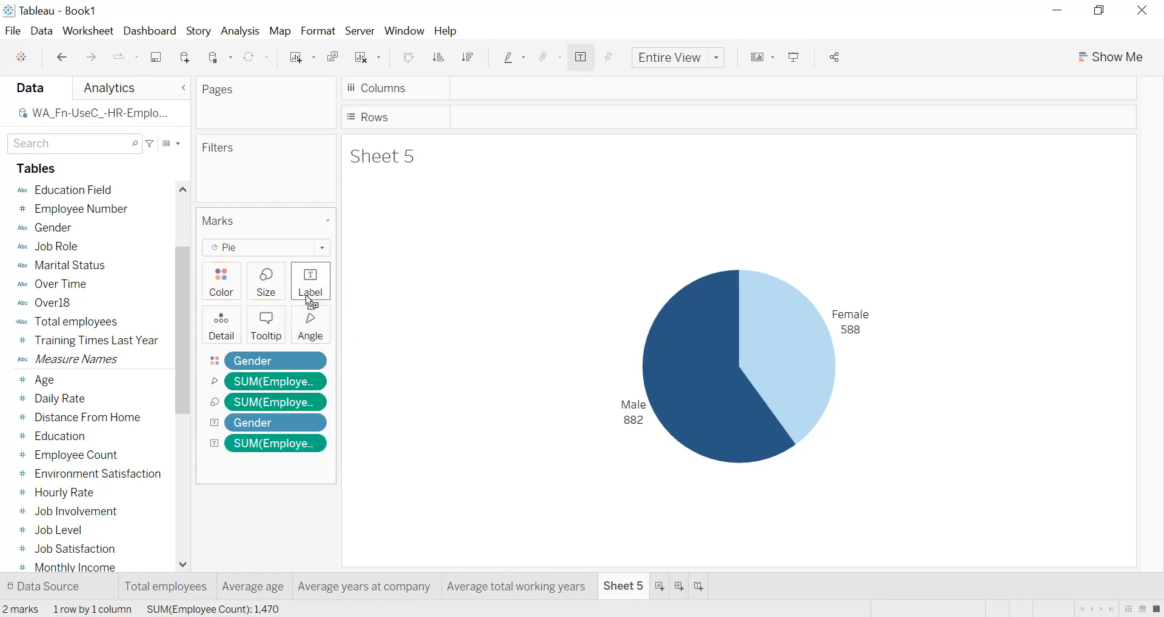
{"action": "left_click", "coordinate": [314, 447]}
{"action": "mouse_move", "coordinate": [339, 613]}
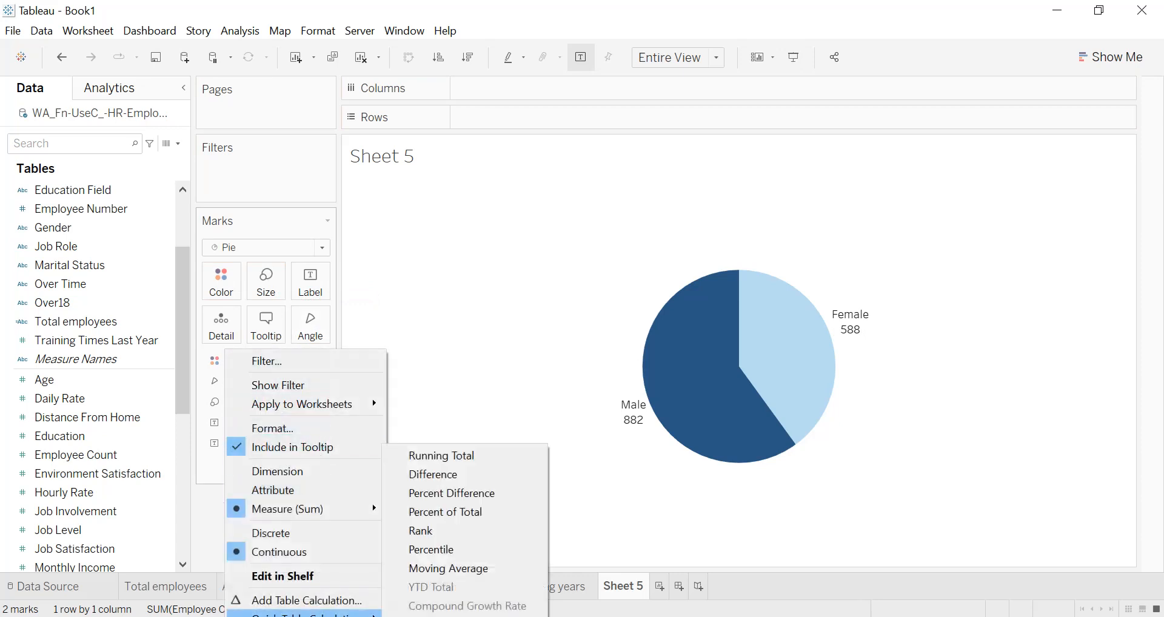
{"action": "left_click", "coordinate": [444, 519]}
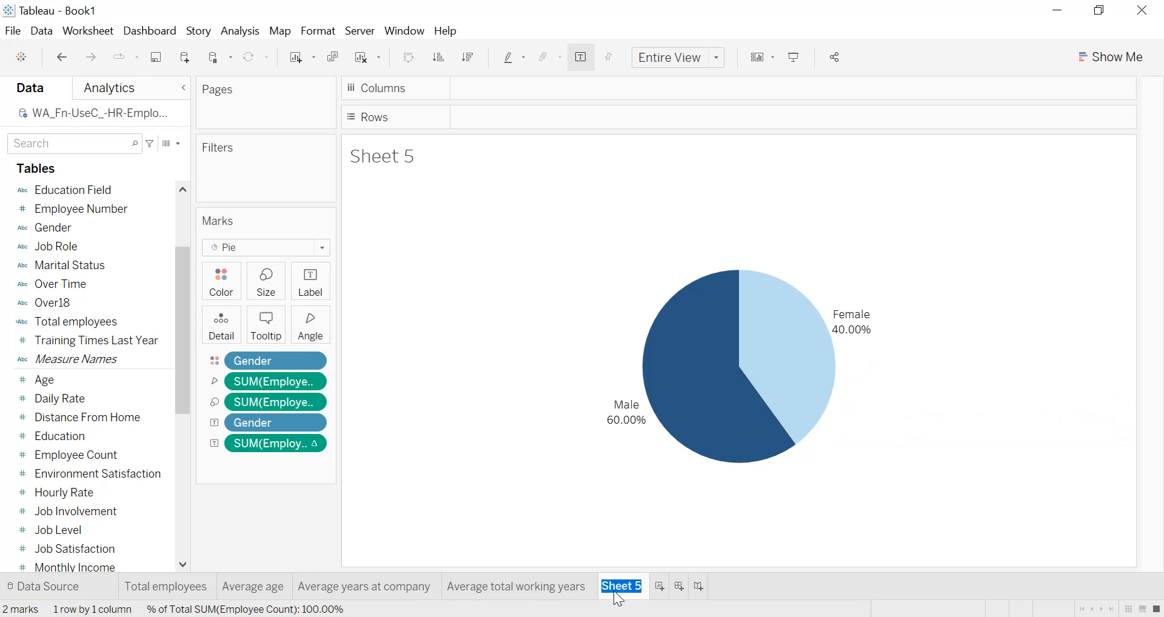
- Rename the pie chart worksheet as "Gender in the company"
{"action": "type", "text": "Gender in the company"}
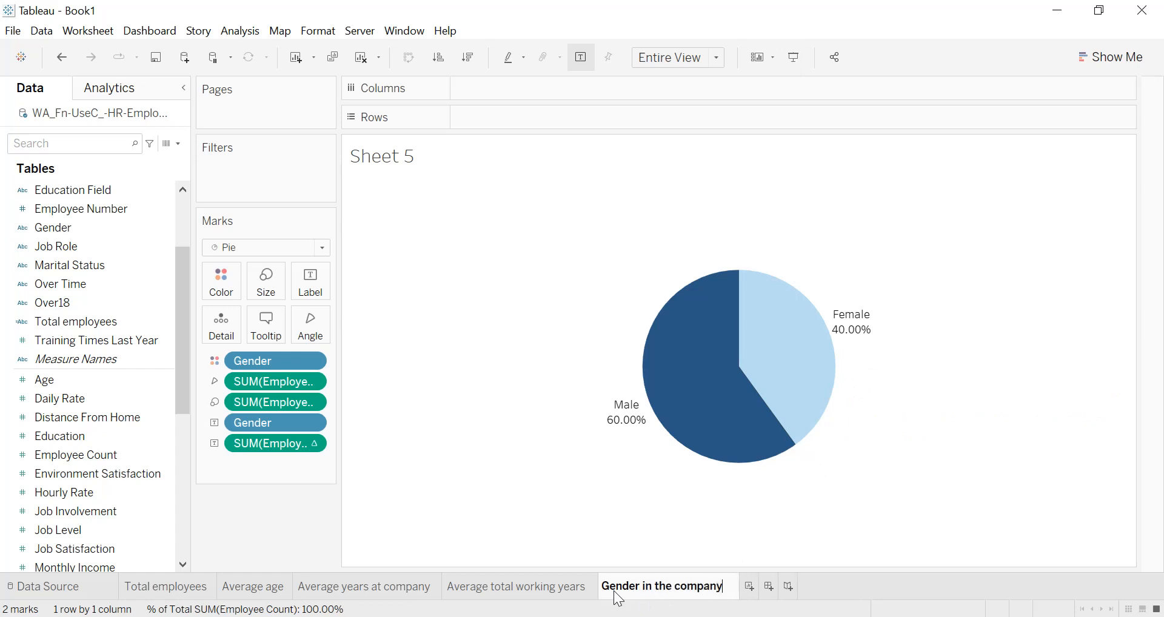
{"action": "key", "text": "Return"}
- Format the pie chart's title as centered, black, bold, 12-point text
{"action": "double_click", "coordinate": [466, 158]}
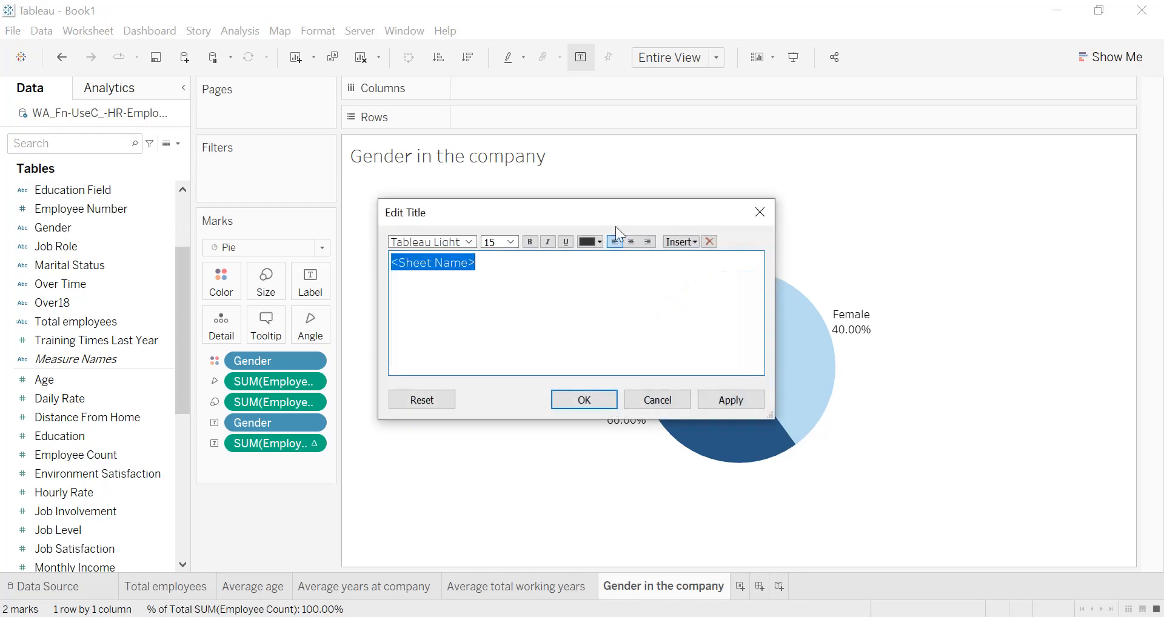
{"action": "left_click", "coordinate": [631, 241]}
{"action": "left_click", "coordinate": [591, 241]}
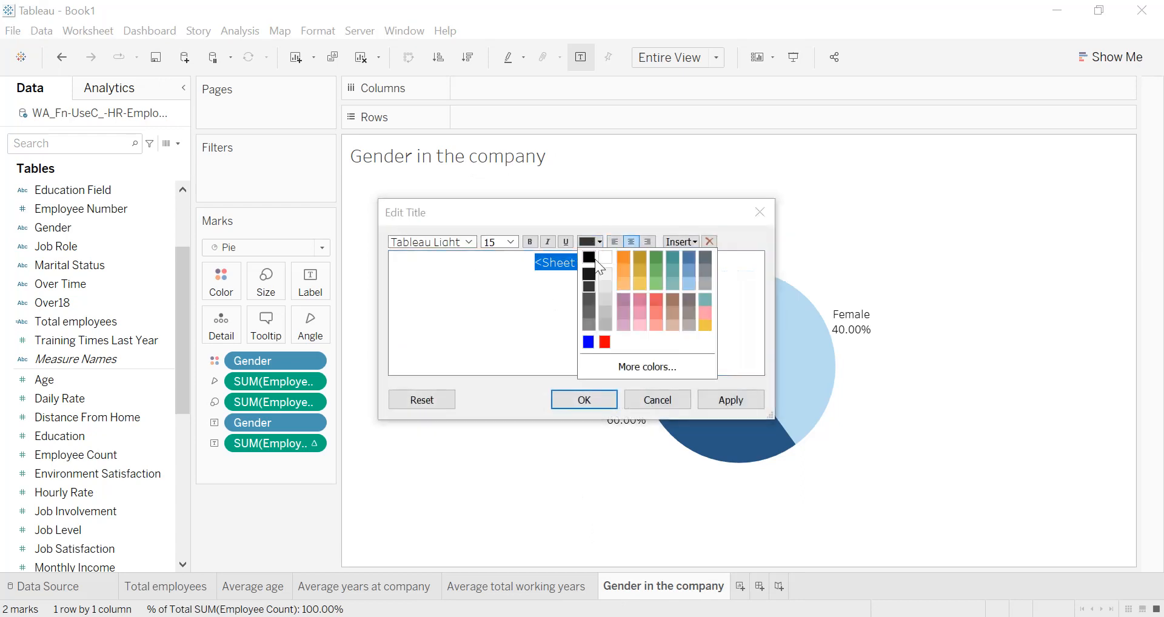
{"action": "left_click", "coordinate": [589, 258]}
{"action": "left_click", "coordinate": [525, 241]}
{"action": "left_click", "coordinate": [516, 241]}
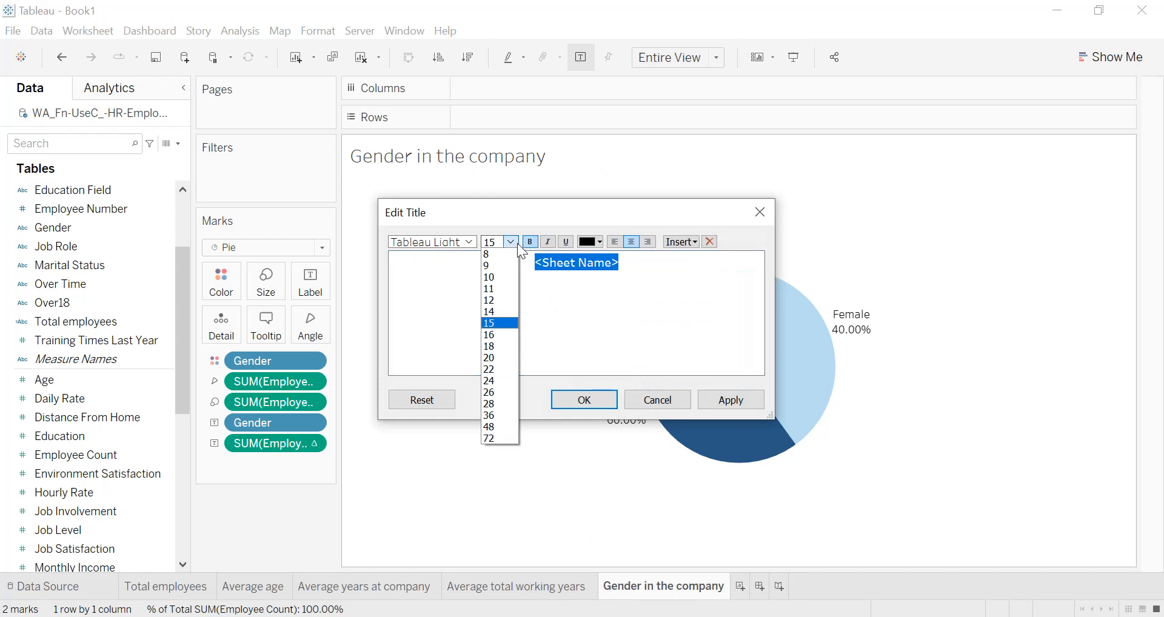
{"action": "left_click", "coordinate": [493, 289]}
{"action": "left_click", "coordinate": [719, 402]}
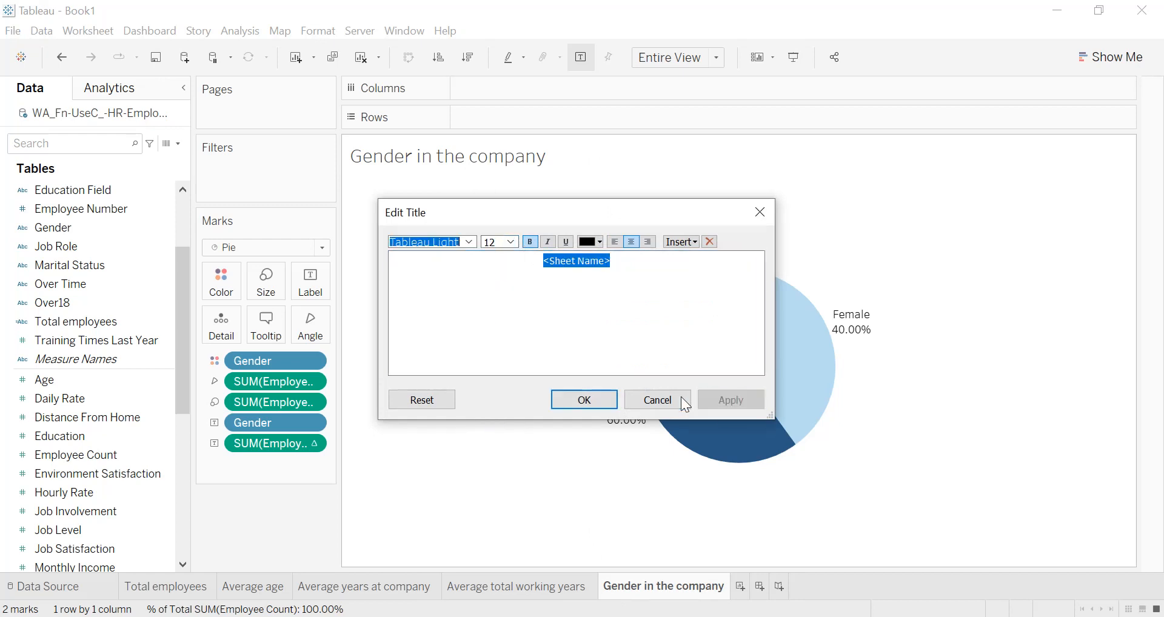
{"action": "left_click", "coordinate": [586, 400]}
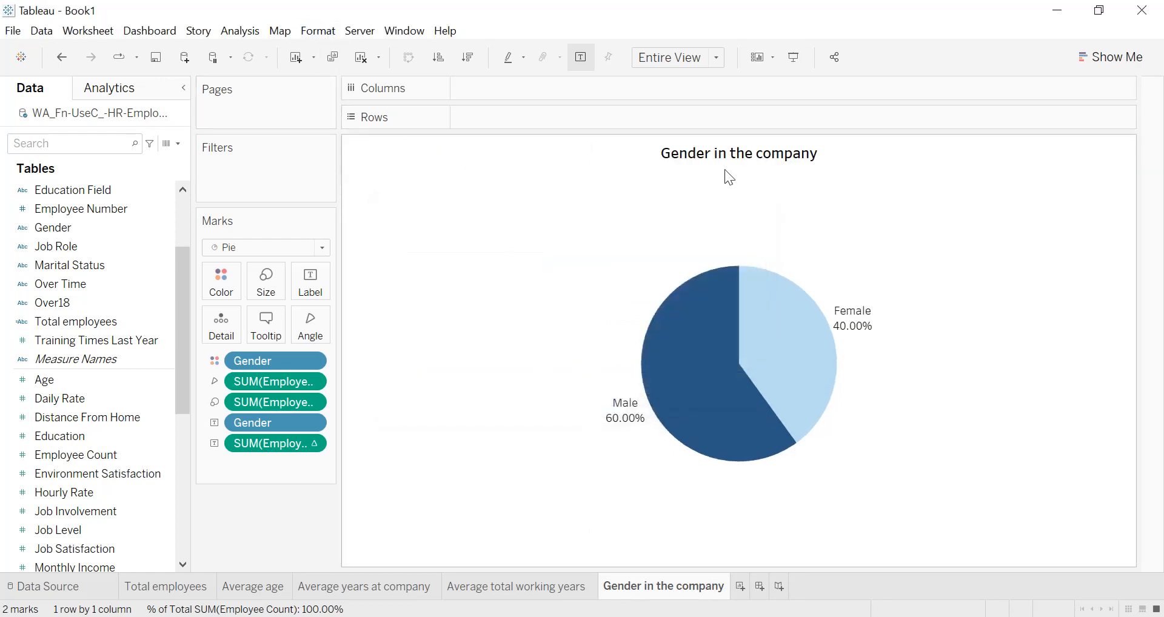
- Add a thin solid border around the title of the Gender in the company sheet
{"action": "right_click", "coordinate": [725, 151]}
{"action": "left_click", "coordinate": [775, 220]}
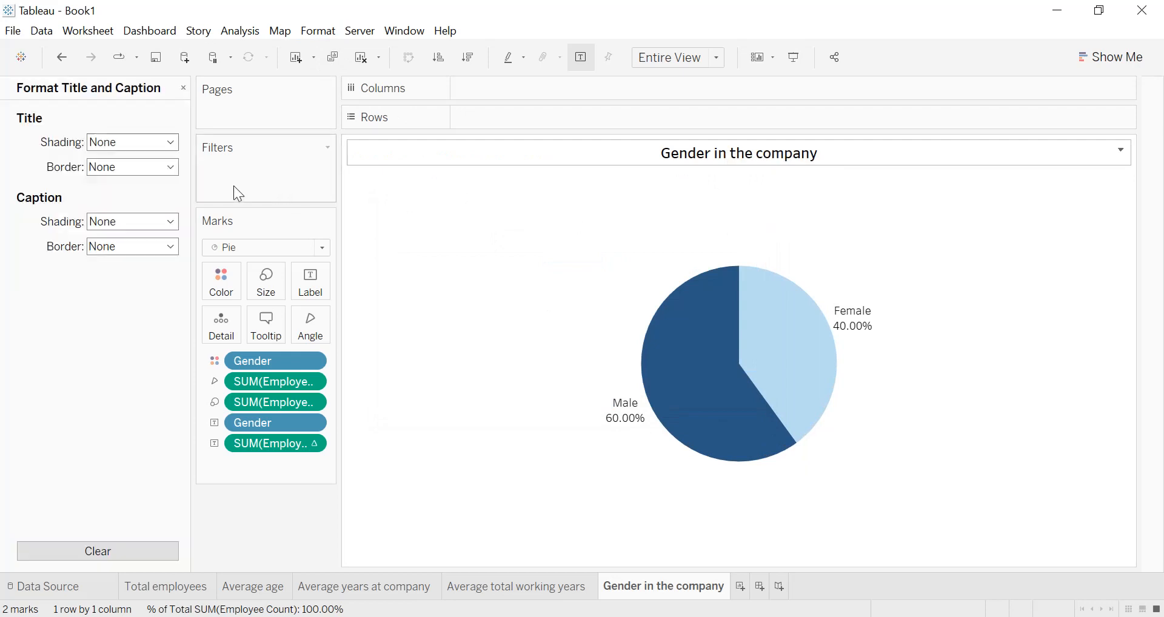
{"action": "left_click", "coordinate": [124, 168]}
{"action": "left_click", "coordinate": [103, 249]}
{"action": "left_click", "coordinate": [99, 273]}
- Set the pie sheet's default worksheet font to bold, black, 10 point
{"action": "right_click", "coordinate": [471, 261]}
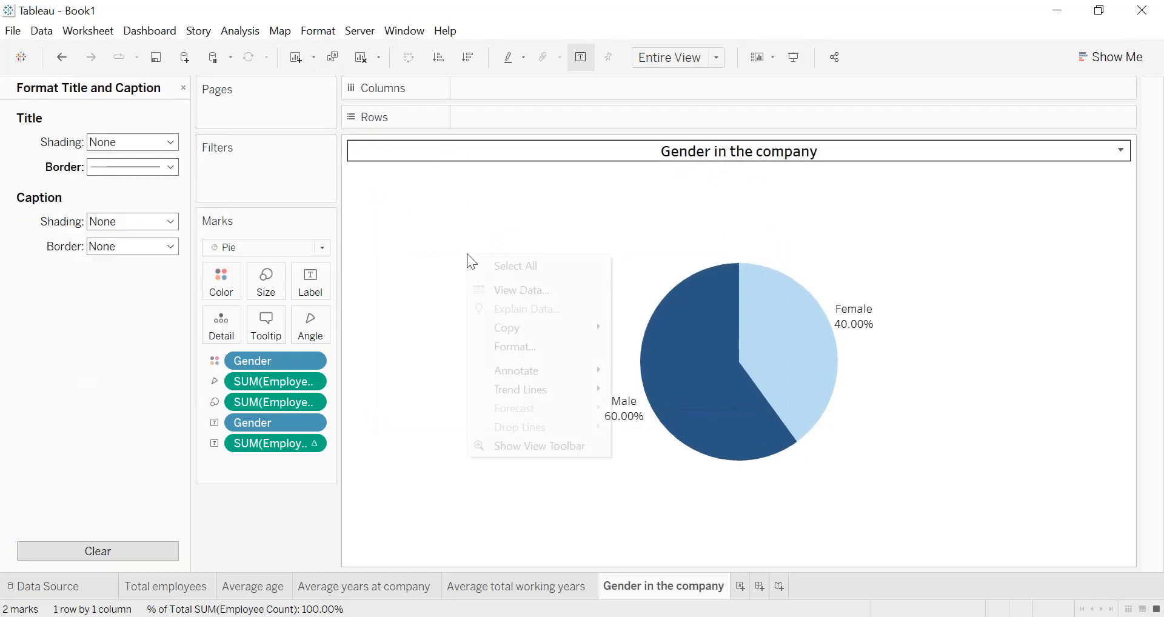
{"action": "left_click", "coordinate": [533, 346]}
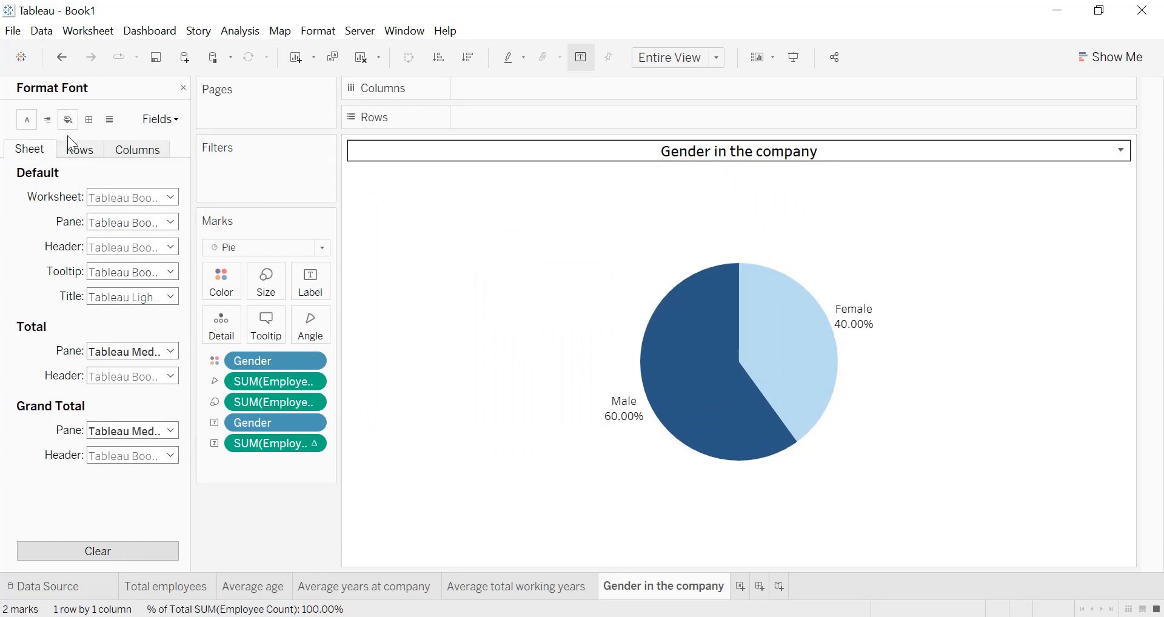
{"action": "left_click", "coordinate": [118, 198]}
{"action": "left_click", "coordinate": [148, 245]}
{"action": "left_click", "coordinate": [126, 246]}
{"action": "left_click", "coordinate": [108, 281]}
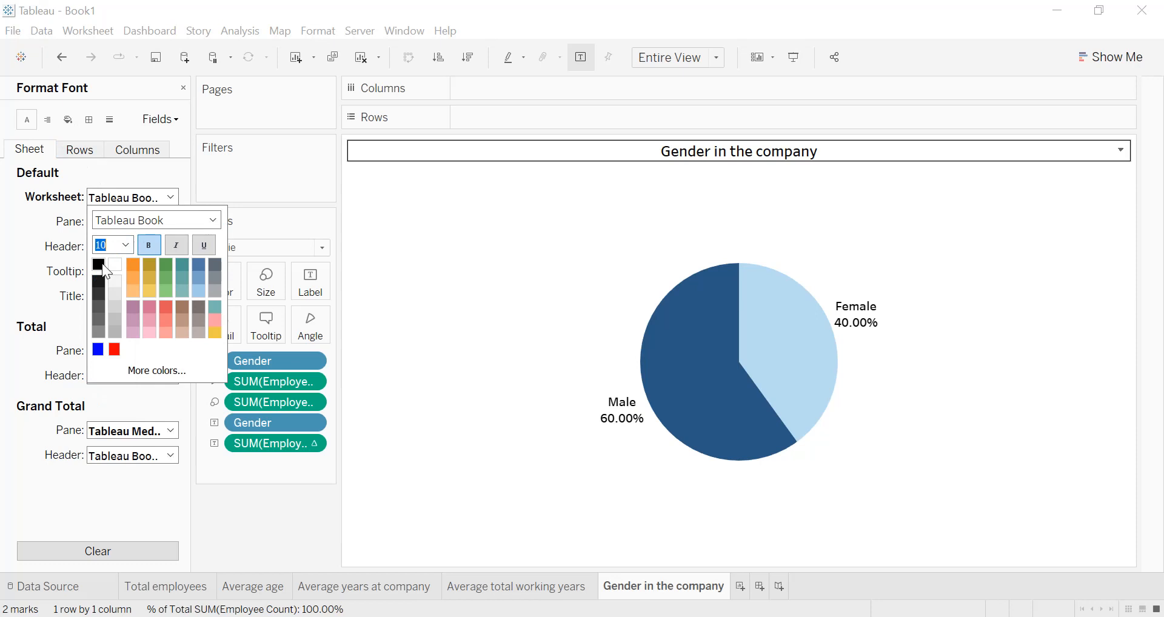
- Apply a black cell border around the pie chart and collapse the side pane
{"action": "left_click", "coordinate": [89, 119]}
{"action": "left_click", "coordinate": [108, 197]}
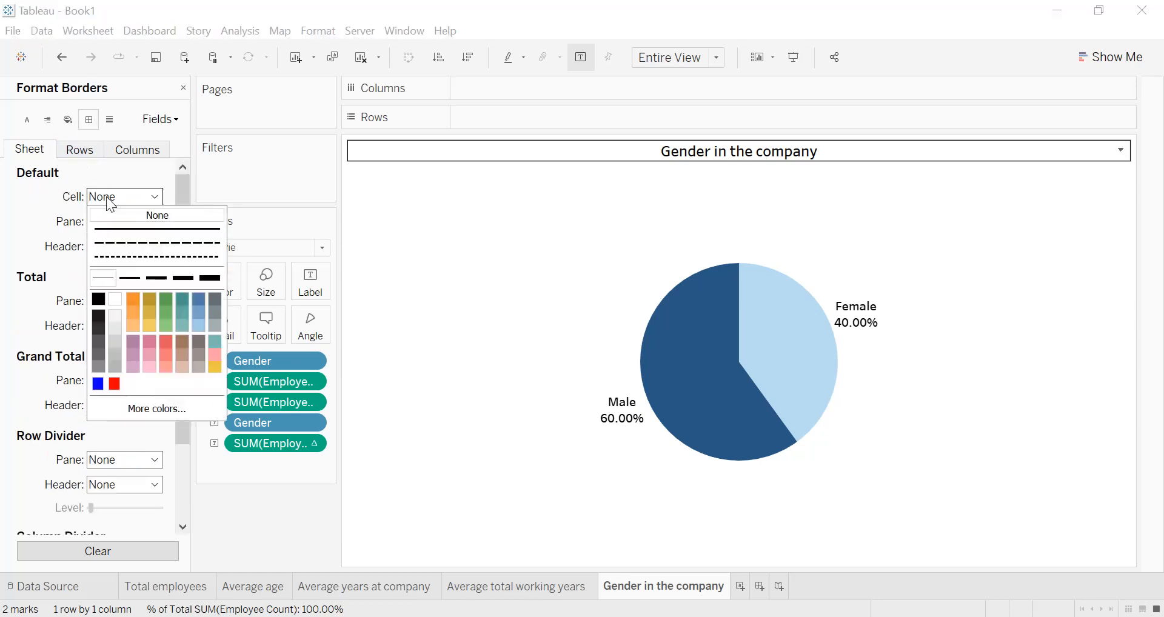
{"action": "left_click", "coordinate": [99, 297]}
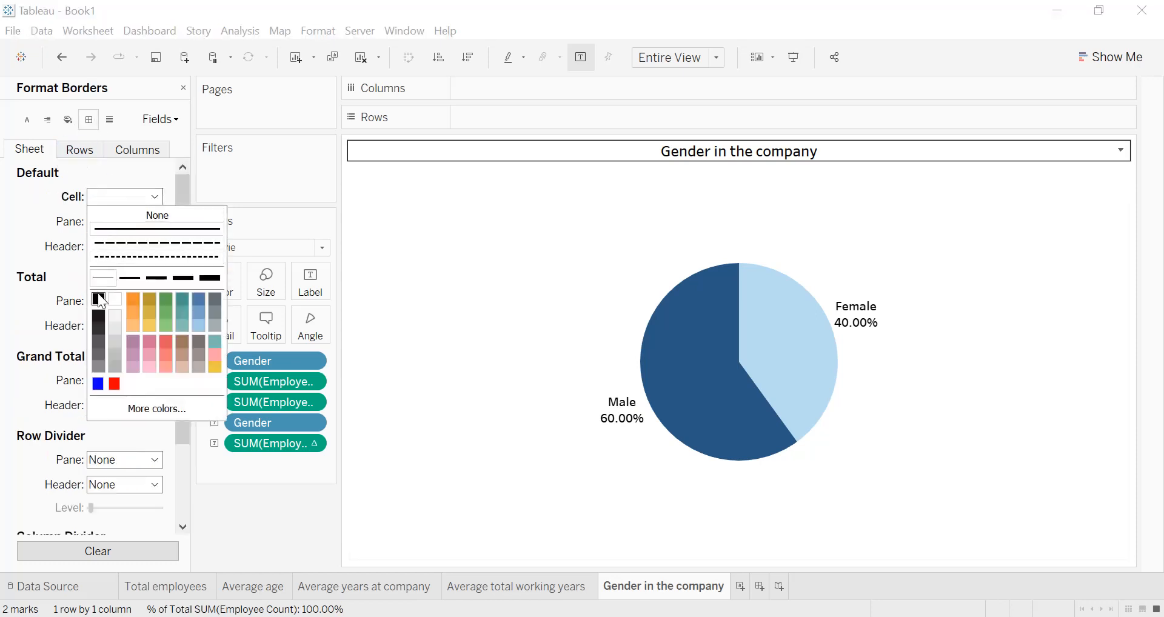
{"action": "left_click", "coordinate": [180, 88]}
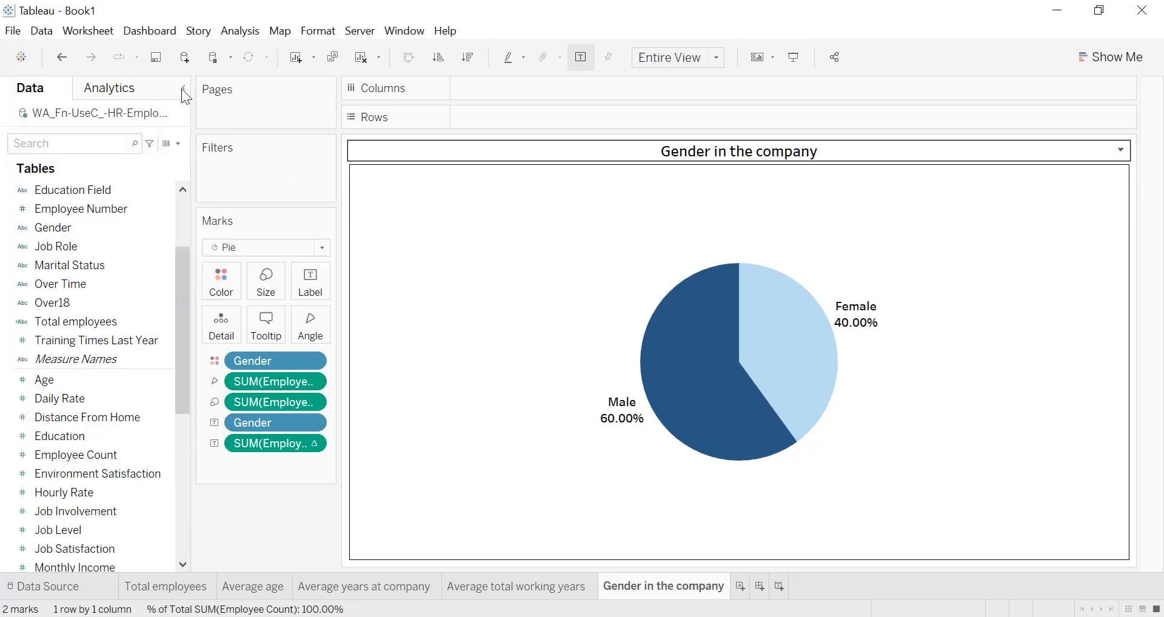
{"action": "left_click", "coordinate": [180, 88]}
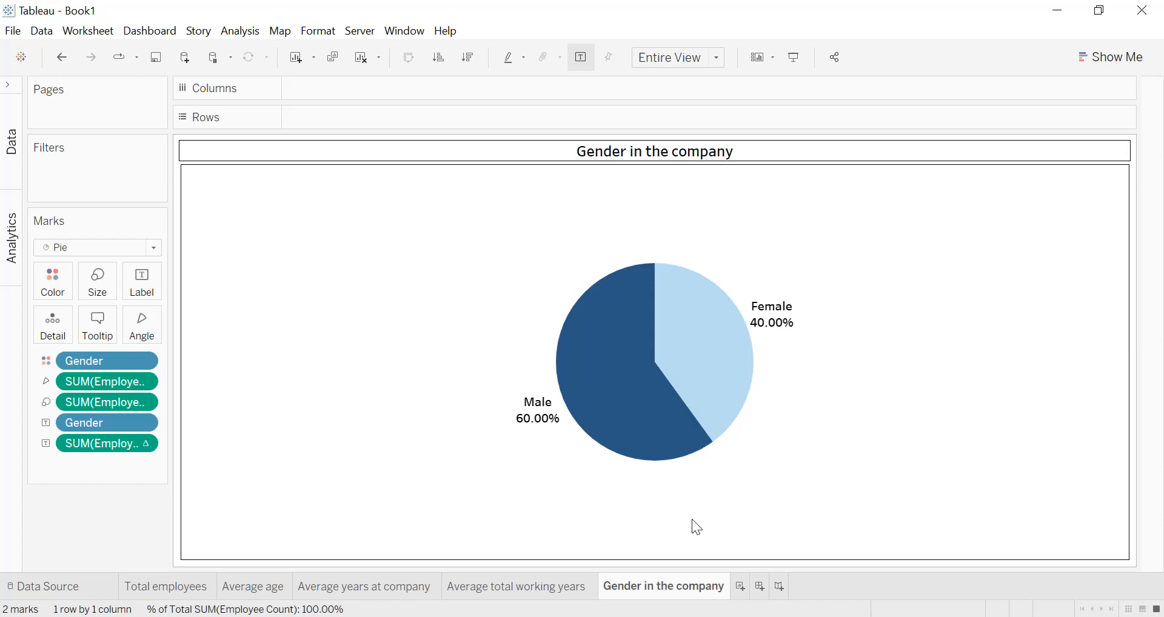
- Create a new worksheet named "Average age by department and job role"
{"action": "left_click", "coordinate": [741, 588]}
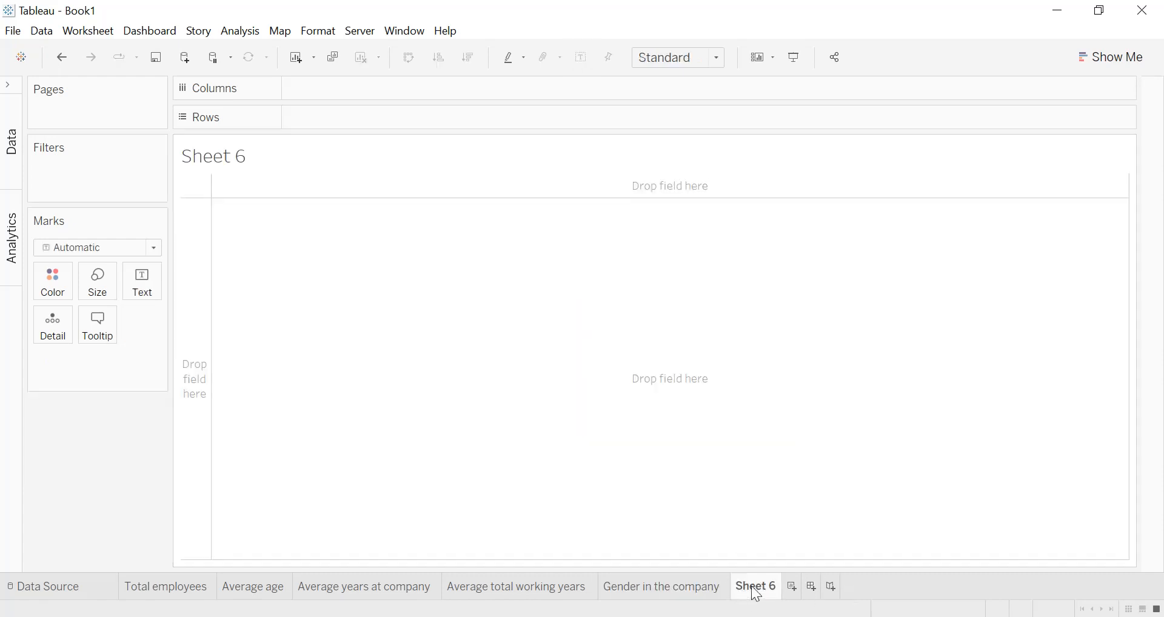
{"action": "left_click", "coordinate": [758, 597]}
{"action": "type", "text": "Average ag"}
{"action": "type", "text": "e by department "}
{"action": "type", "text": "and job ro"}
{"action": "type", "text": "le"}
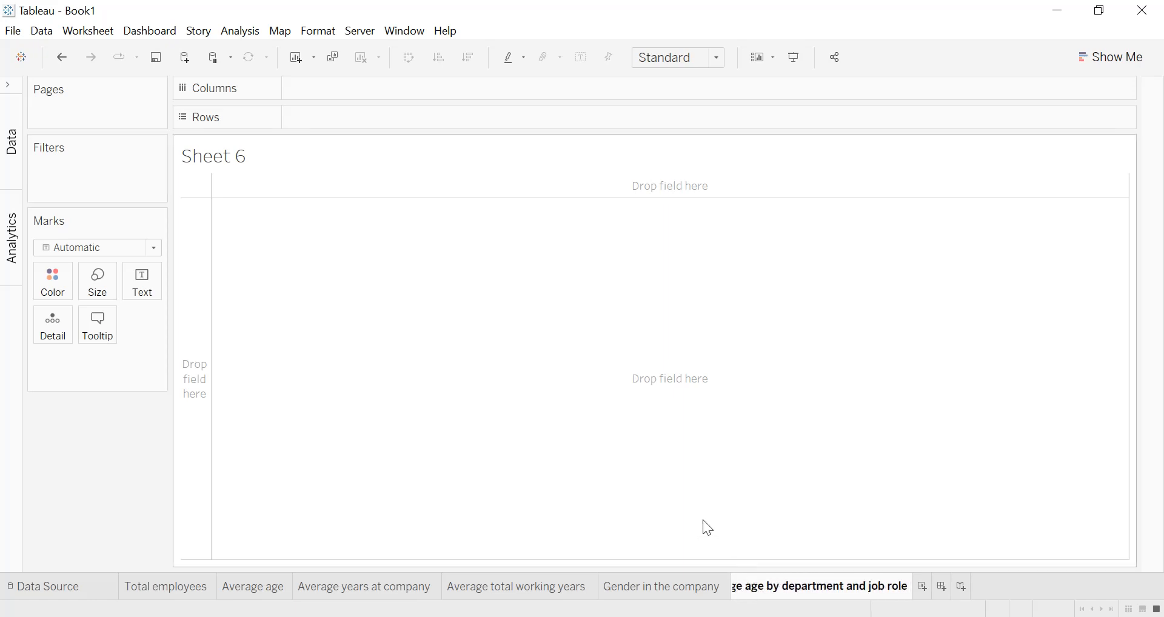
{"action": "key", "text": "Return"}
- Place Department and Job Role on the rows and fit the table to Entire View
{"action": "left_click", "coordinate": [9, 86]}
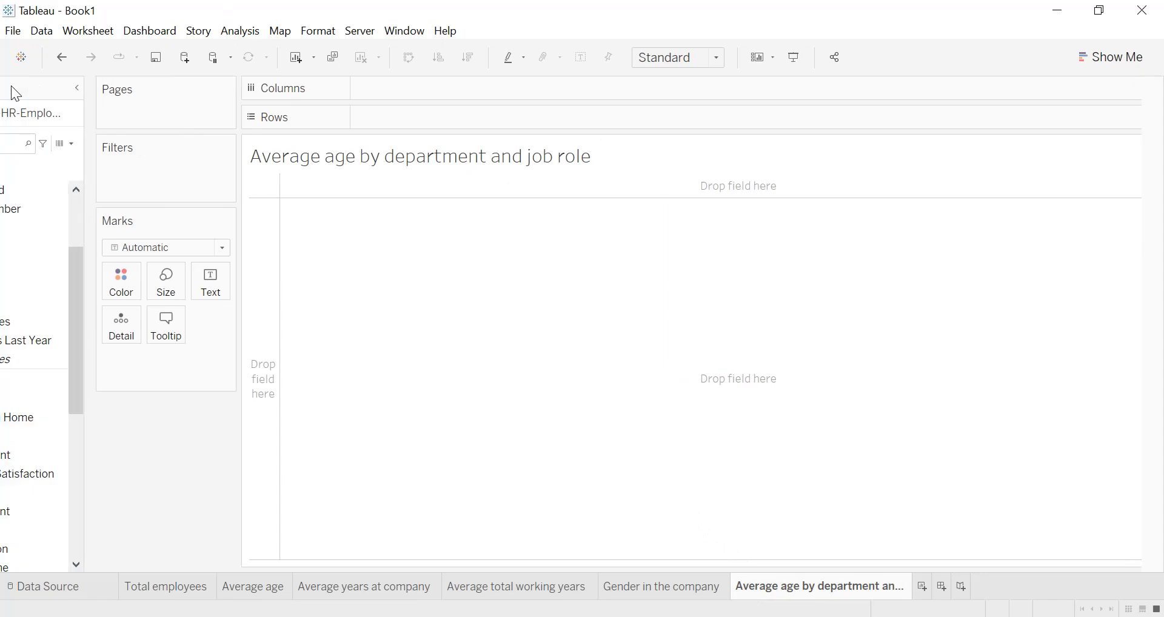
{"action": "left_click", "coordinate": [71, 253]}
{"action": "left_click_drag", "start_coordinate": [76, 285], "coordinate": [512, 129]}
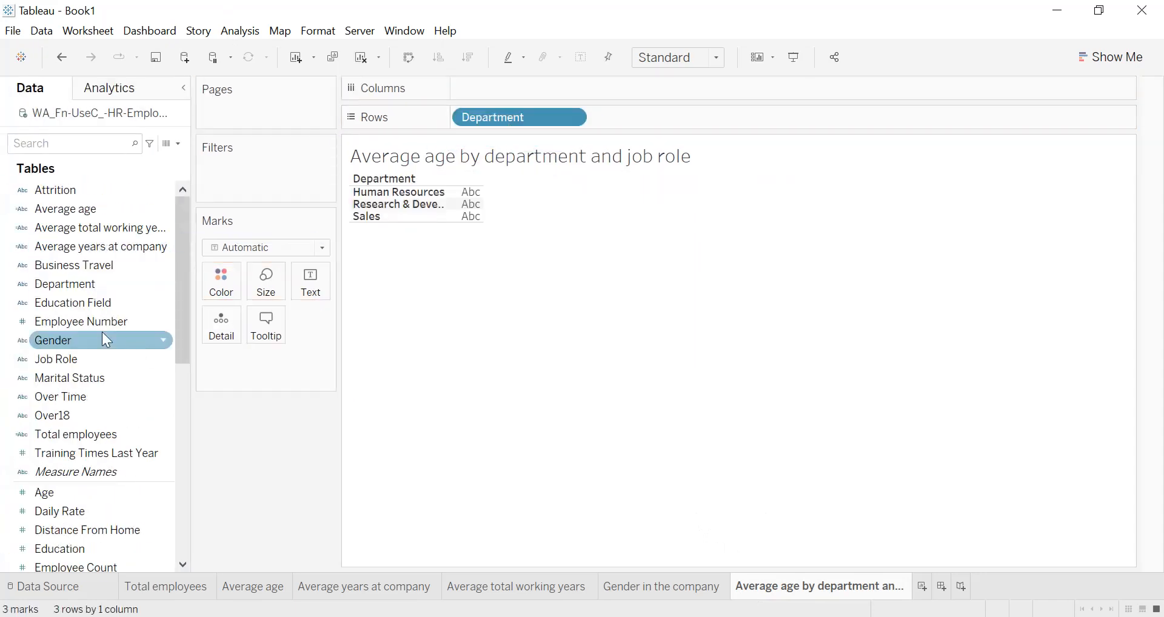
{"action": "left_click_drag", "start_coordinate": [86, 357], "coordinate": [673, 114]}
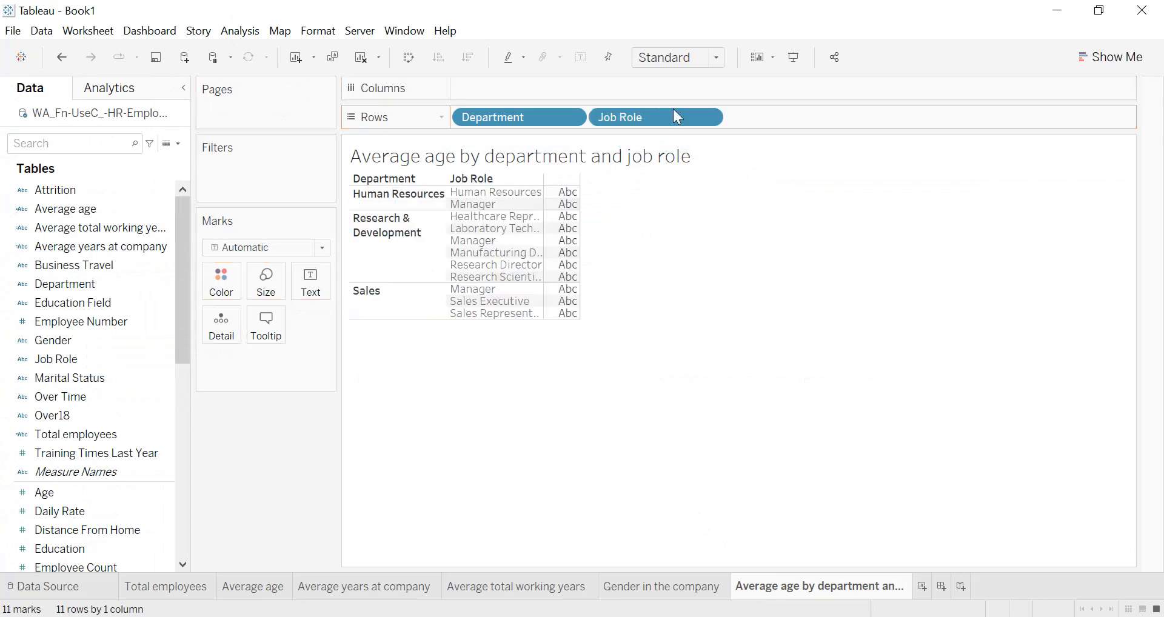
{"action": "left_click", "coordinate": [697, 60]}
{"action": "left_click", "coordinate": [692, 124]}
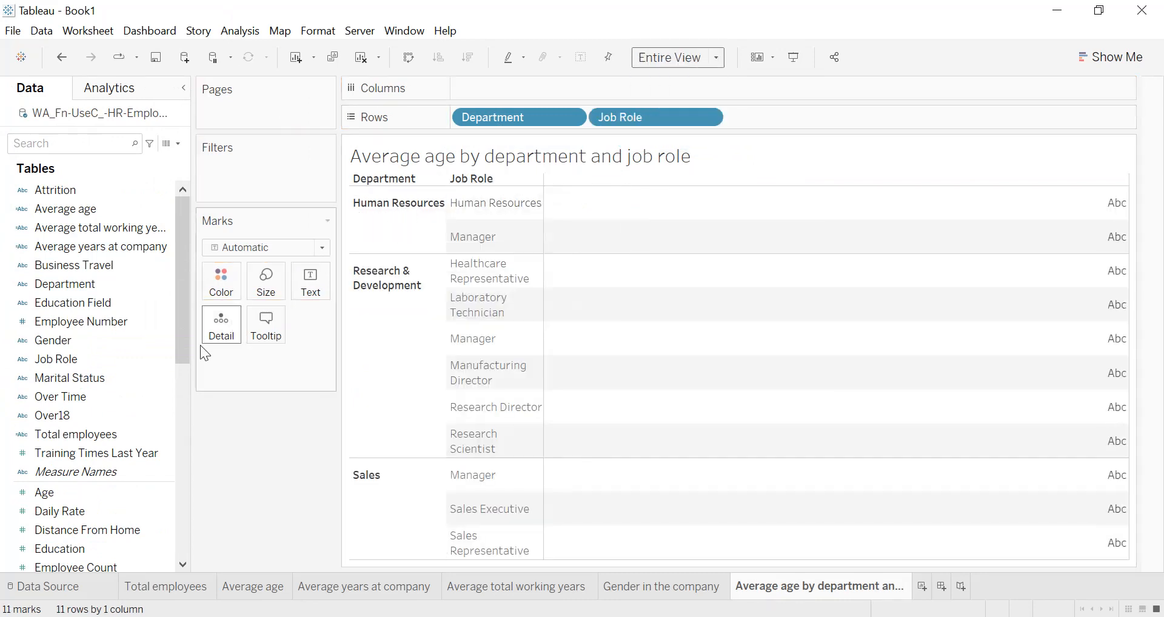
- Show Age as the table's text values, aggregated as Average
{"action": "left_click_drag", "start_coordinate": [59, 493], "coordinate": [311, 283]}
{"action": "left_click", "coordinate": [311, 363]}
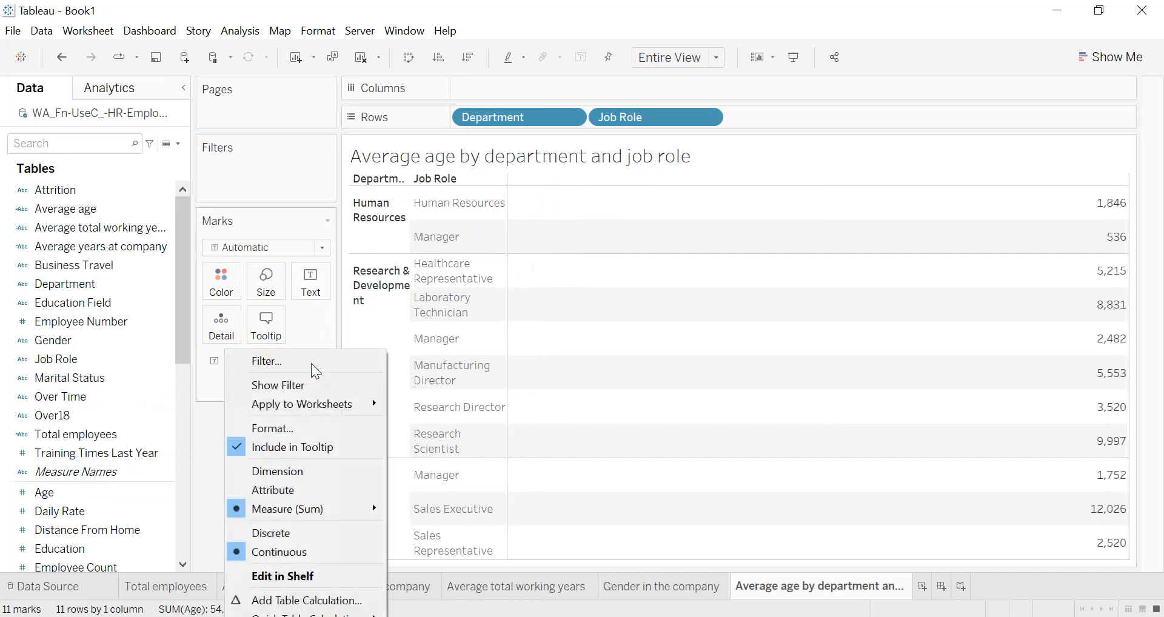
{"action": "mouse_move", "coordinate": [336, 508]}
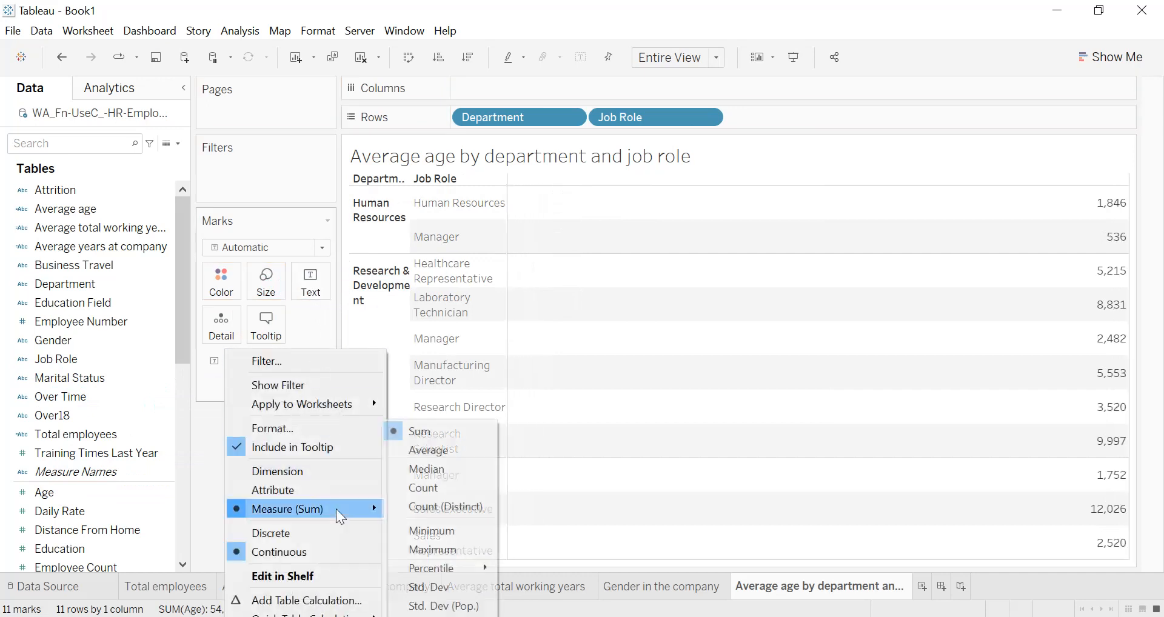
{"action": "left_click", "coordinate": [424, 451]}
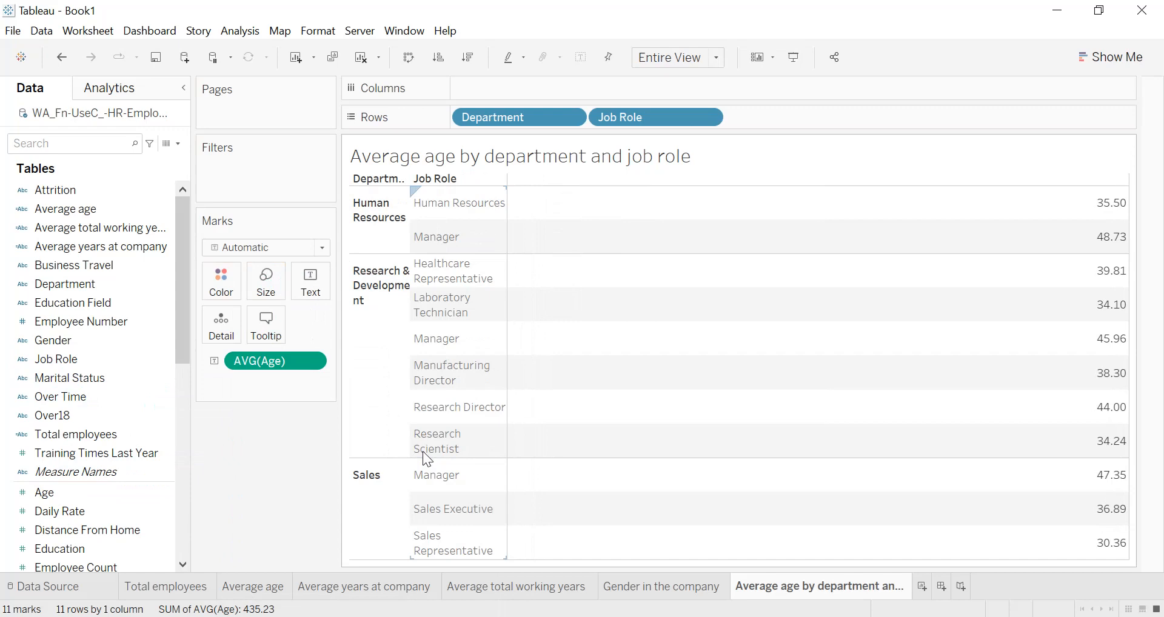
- Split the table by Gender across the columns and hide the field labels for columns and rows
{"action": "left_click_drag", "start_coordinate": [78, 338], "coordinate": [536, 97]}
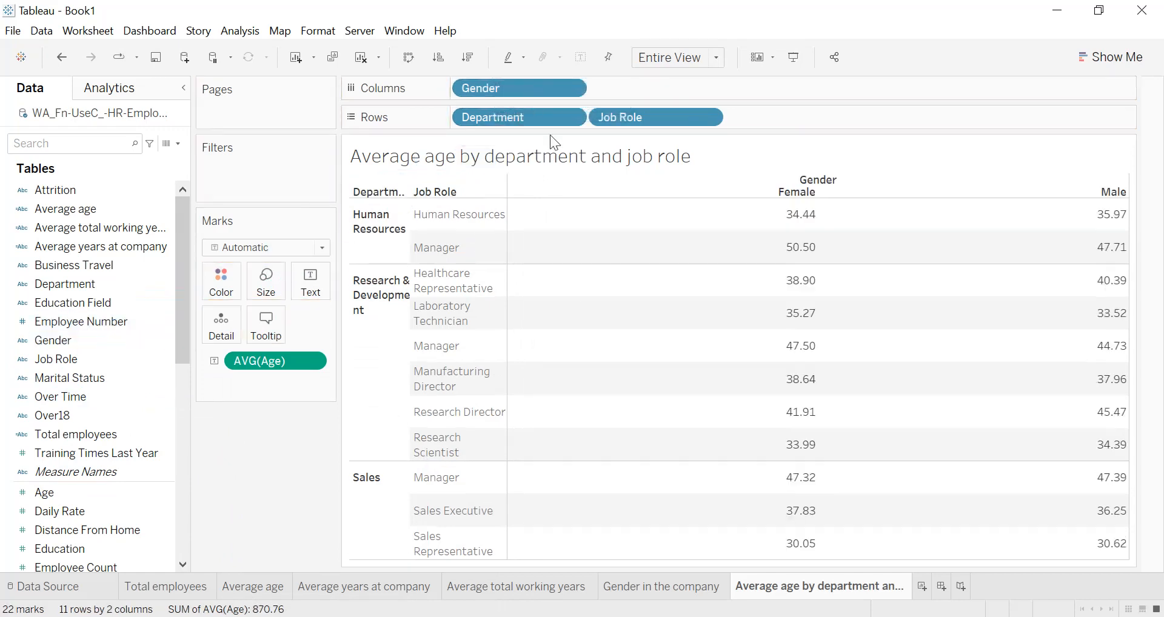
{"action": "right_click", "coordinate": [791, 177]}
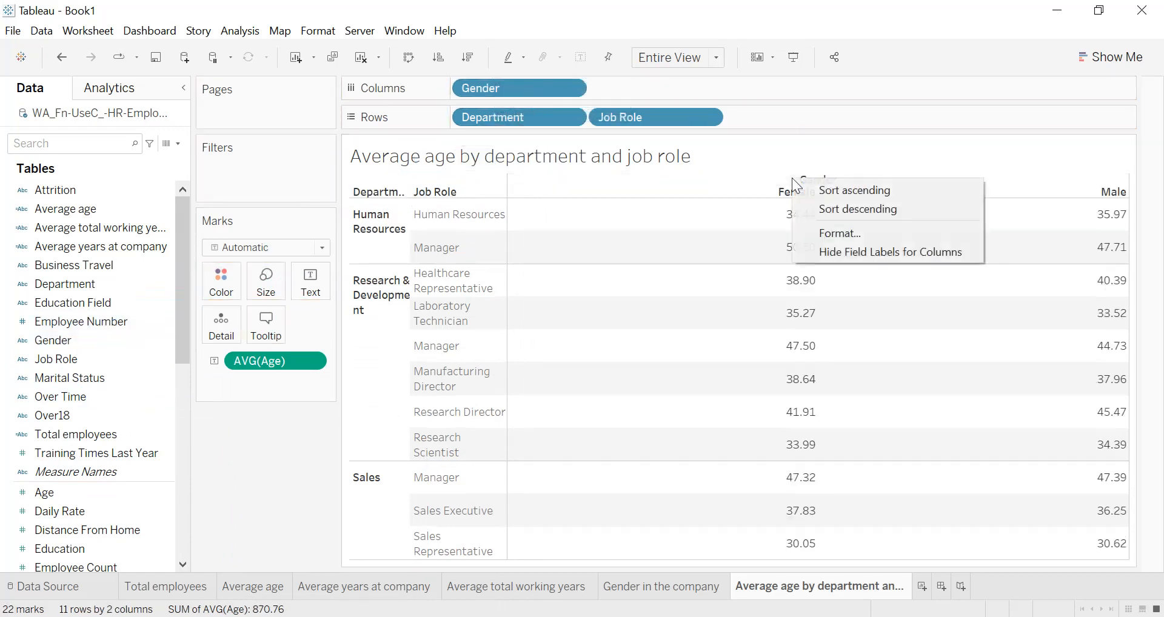
{"action": "left_click", "coordinate": [834, 250]}
{"action": "right_click", "coordinate": [381, 176]}
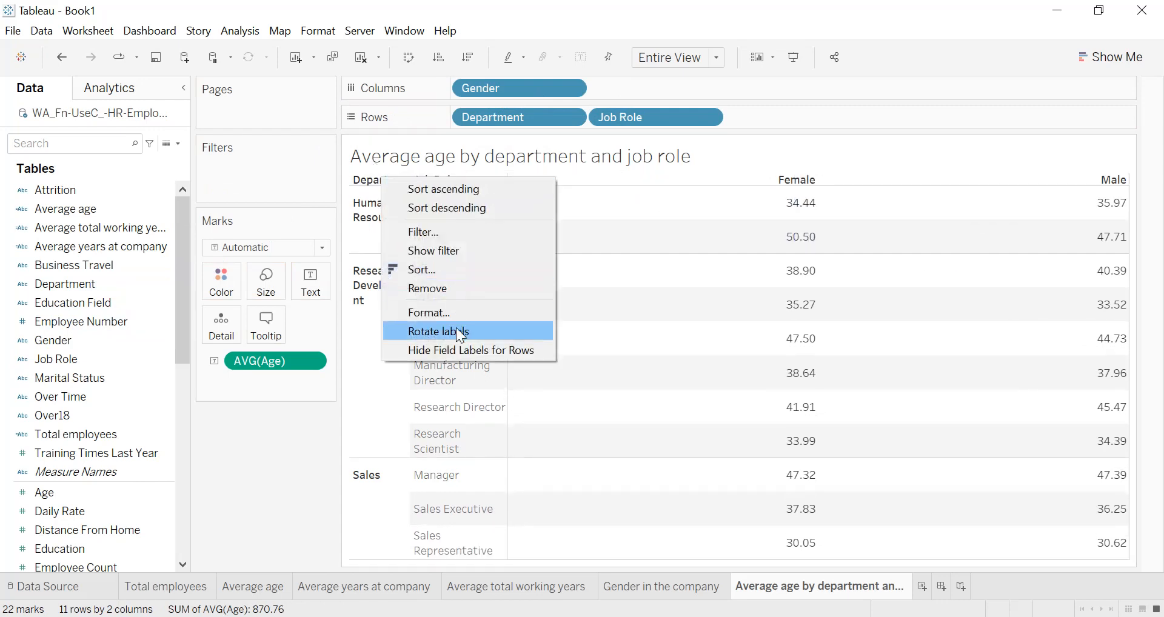
{"action": "left_click", "coordinate": [459, 349]}
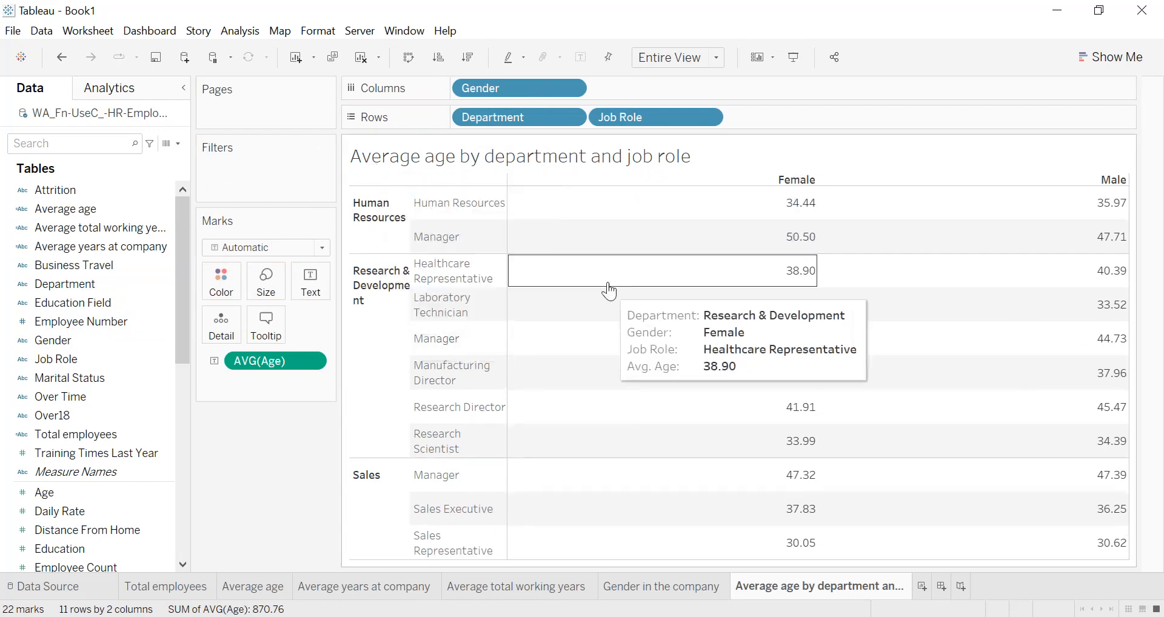
- Convert the table to a highlight table in Entire View, with Gender on columns and Department and Job Role on rows
{"action": "left_click", "coordinate": [1104, 59]}
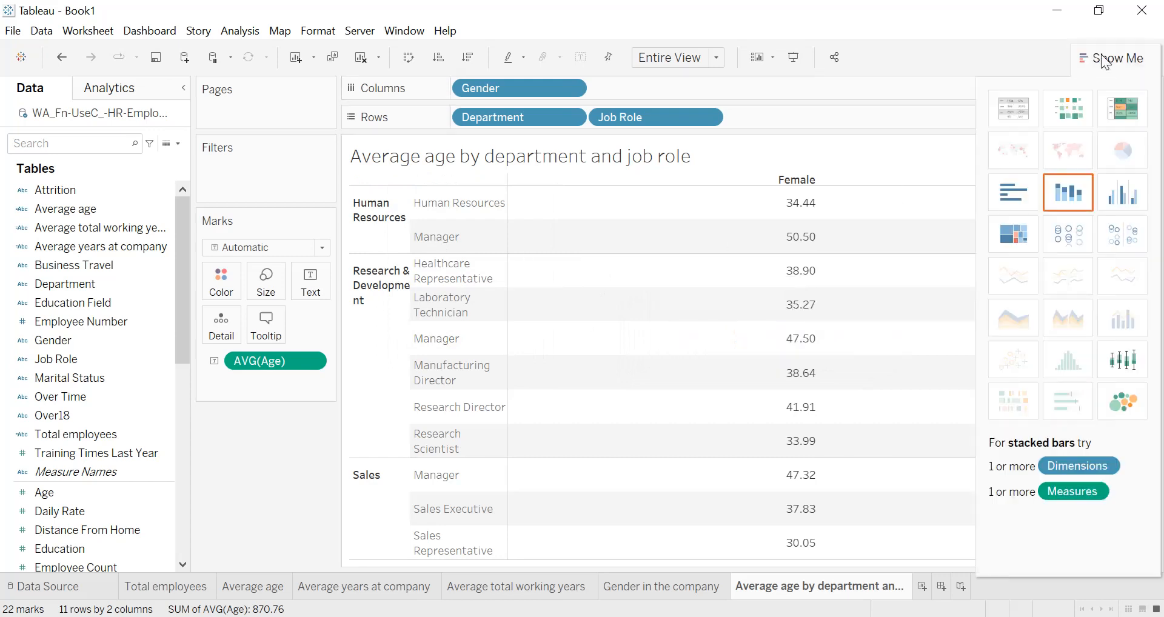
{"action": "left_click", "coordinate": [1123, 112]}
{"action": "left_click", "coordinate": [679, 57]}
{"action": "left_click", "coordinate": [679, 120]}
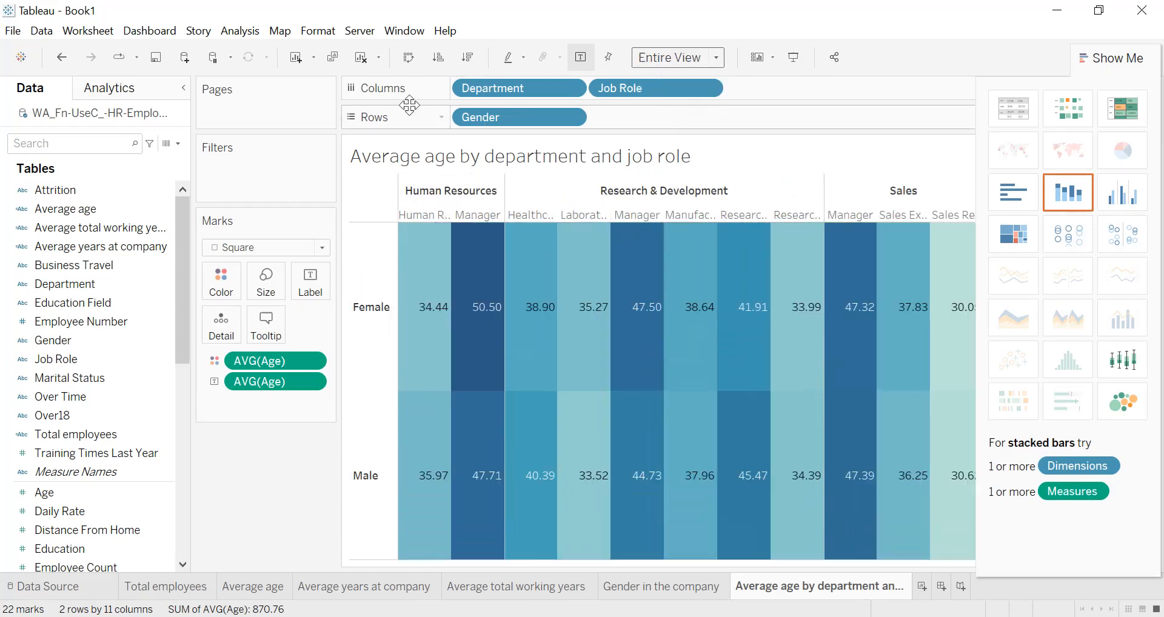
{"action": "left_click", "coordinate": [408, 57]}
{"action": "left_click_drag", "start_coordinate": [1128, 56], "coordinate": [1127, 81]}
{"action": "left_click", "coordinate": [1137, 85]}
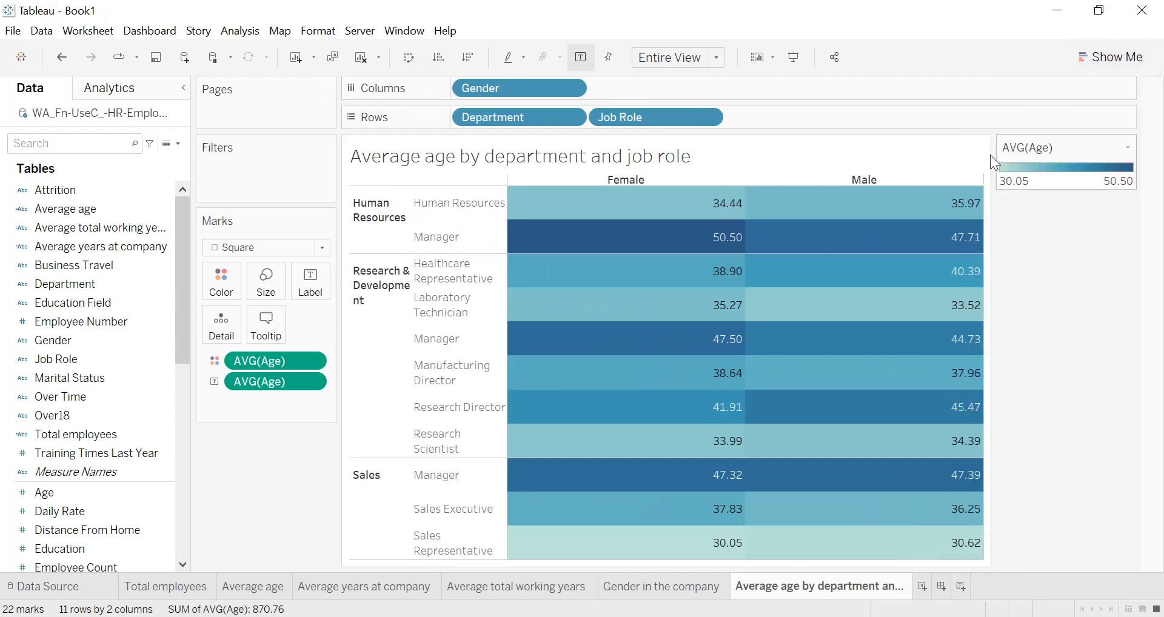
- Hide the AVG(Age) color legend and widen the Department and Job Role header columns so their labels fit on one line
{"action": "left_click", "coordinate": [1129, 147]}
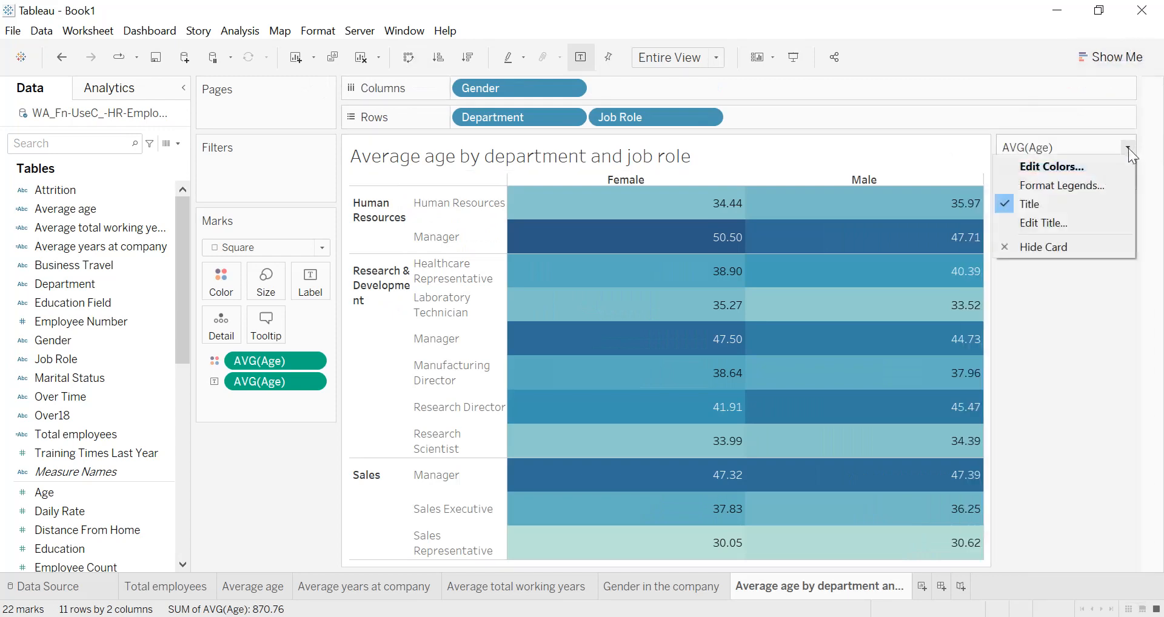
{"action": "left_click", "coordinate": [1063, 237]}
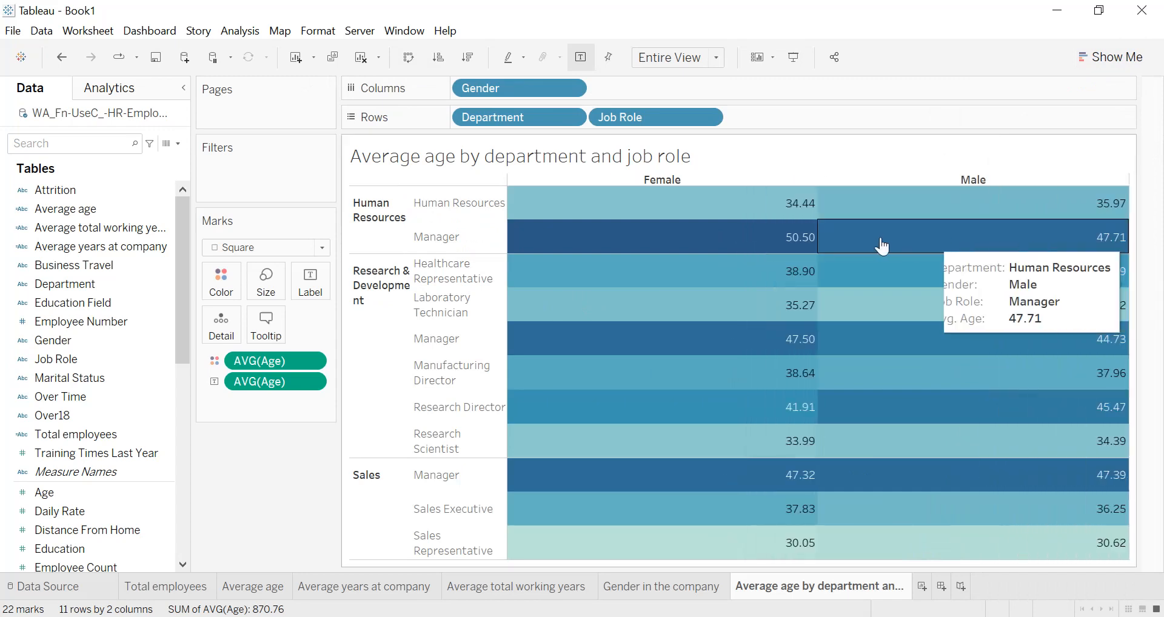
{"action": "left_click_drag", "start_coordinate": [408, 243], "coordinate": [491, 237]}
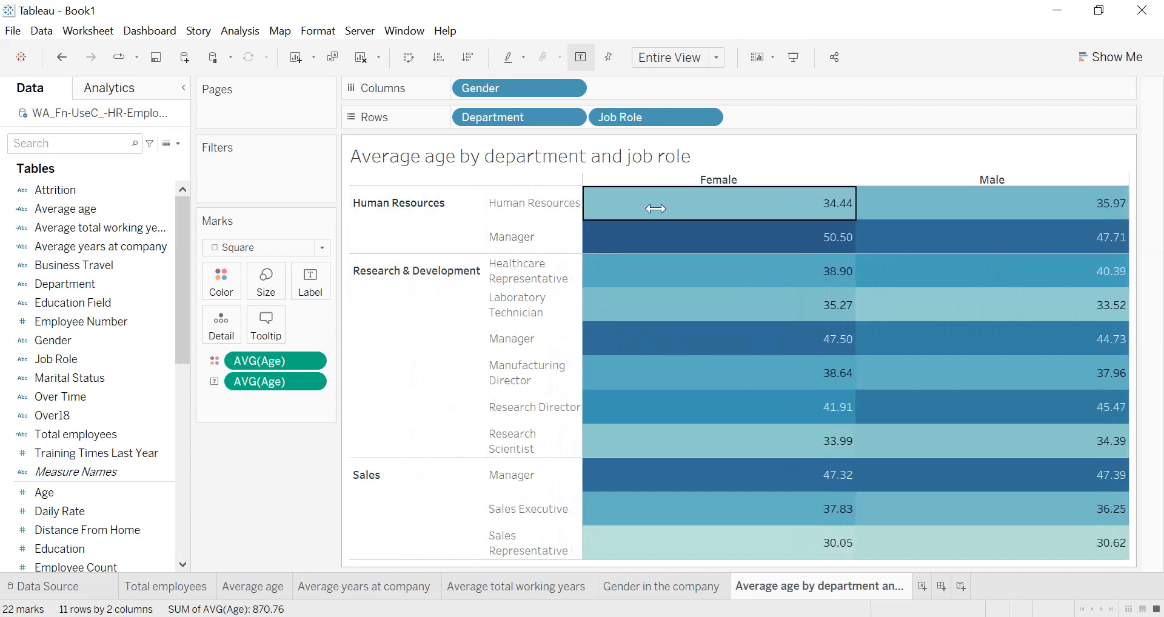
{"action": "left_click_drag", "start_coordinate": [673, 208], "coordinate": [674, 208]}
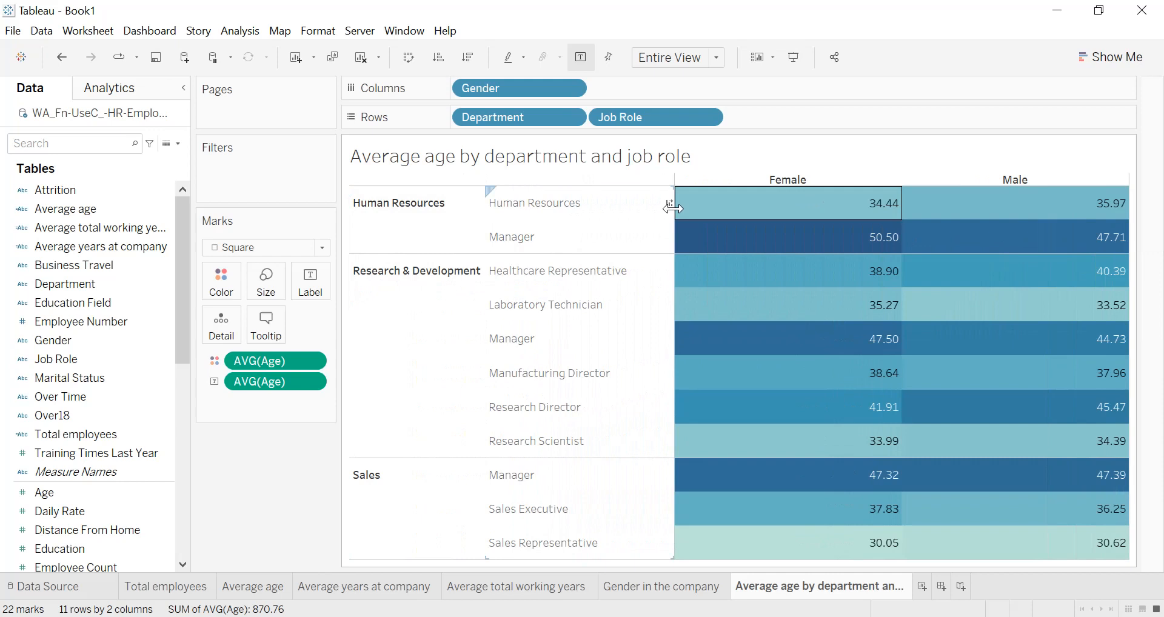
- Format the sheet title as centered, bold, black text at size 12
{"action": "double_click", "coordinate": [656, 165]}
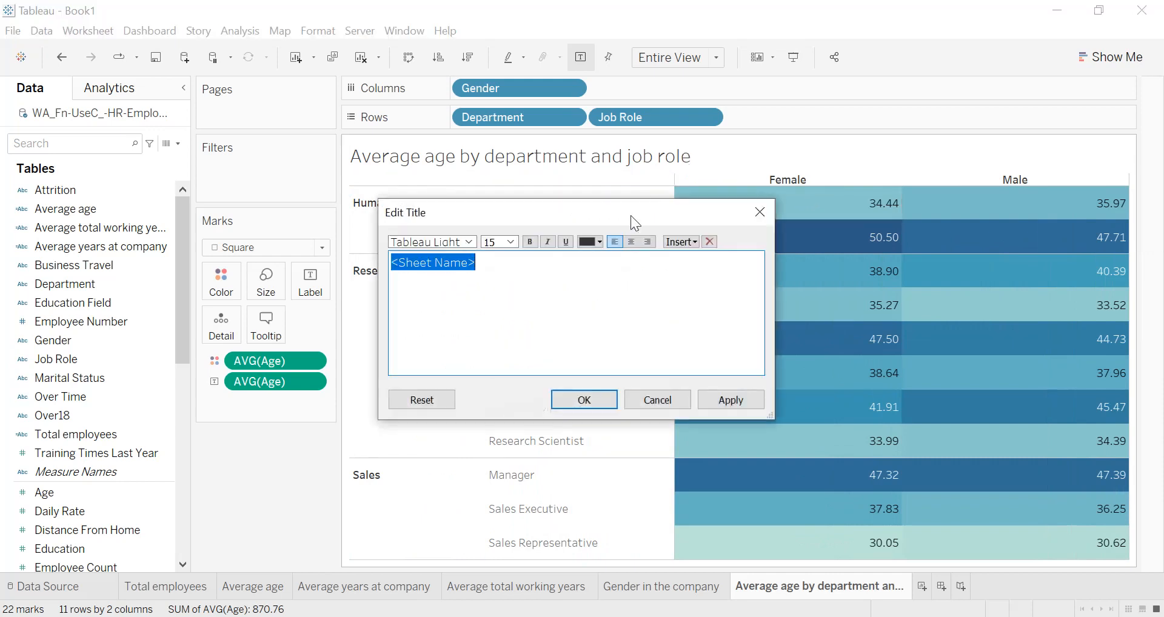
{"action": "left_click", "coordinate": [631, 242]}
{"action": "left_click", "coordinate": [587, 242]}
{"action": "left_click", "coordinate": [586, 254]}
{"action": "left_click", "coordinate": [530, 241]}
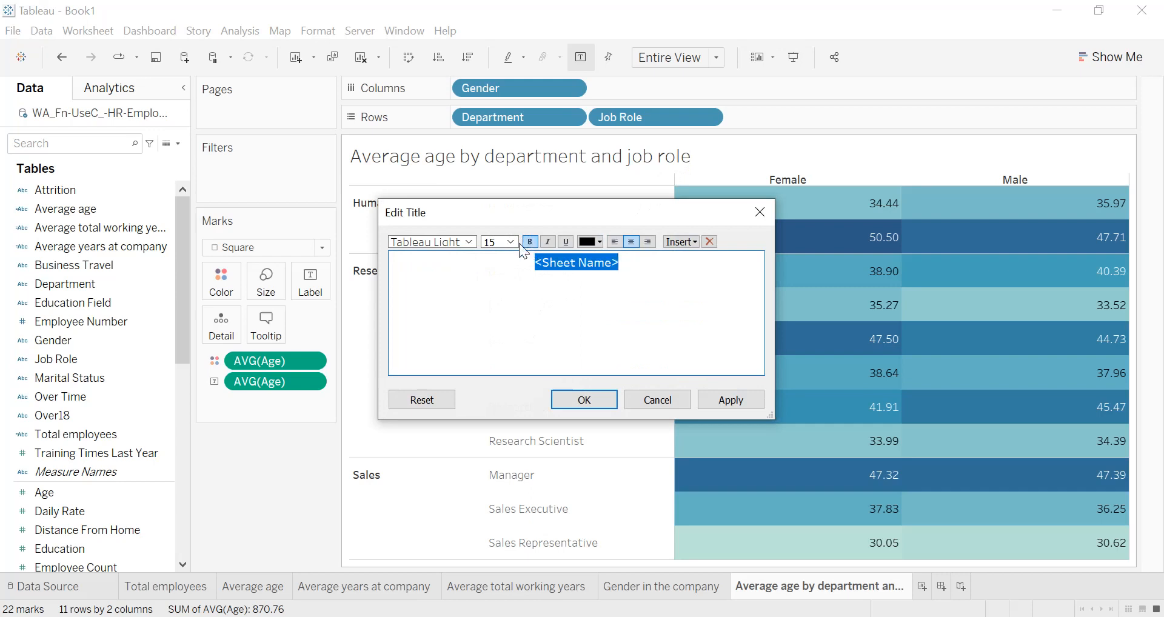
{"action": "left_click", "coordinate": [515, 242]}
{"action": "left_click", "coordinate": [511, 302]}
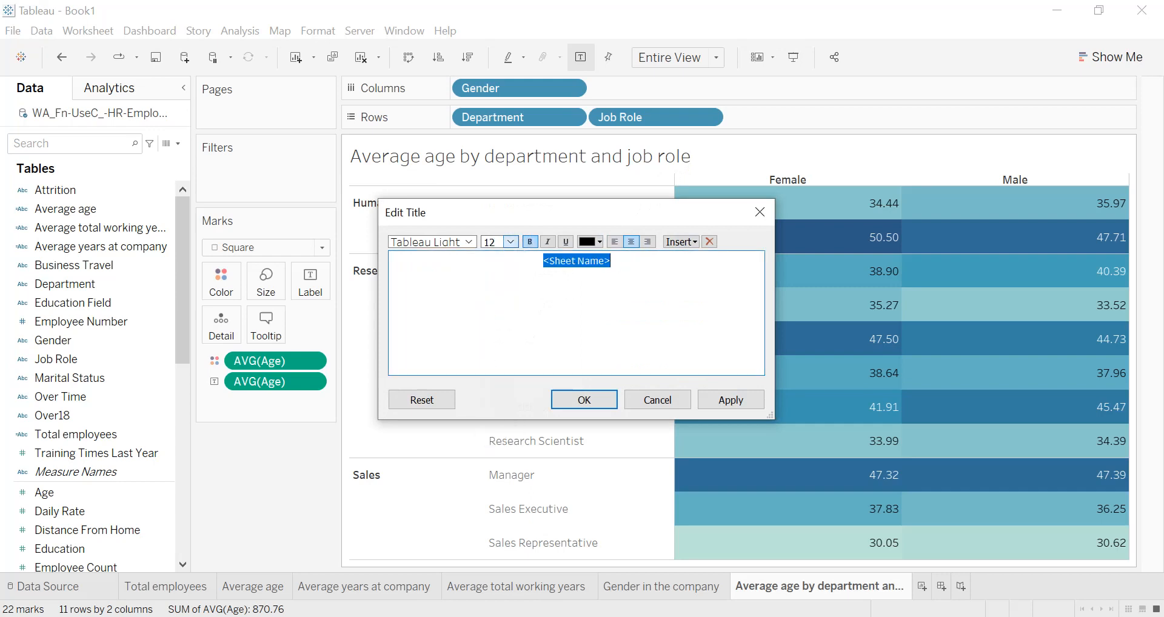
{"action": "left_click", "coordinate": [729, 402]}
{"action": "left_click", "coordinate": [584, 400]}
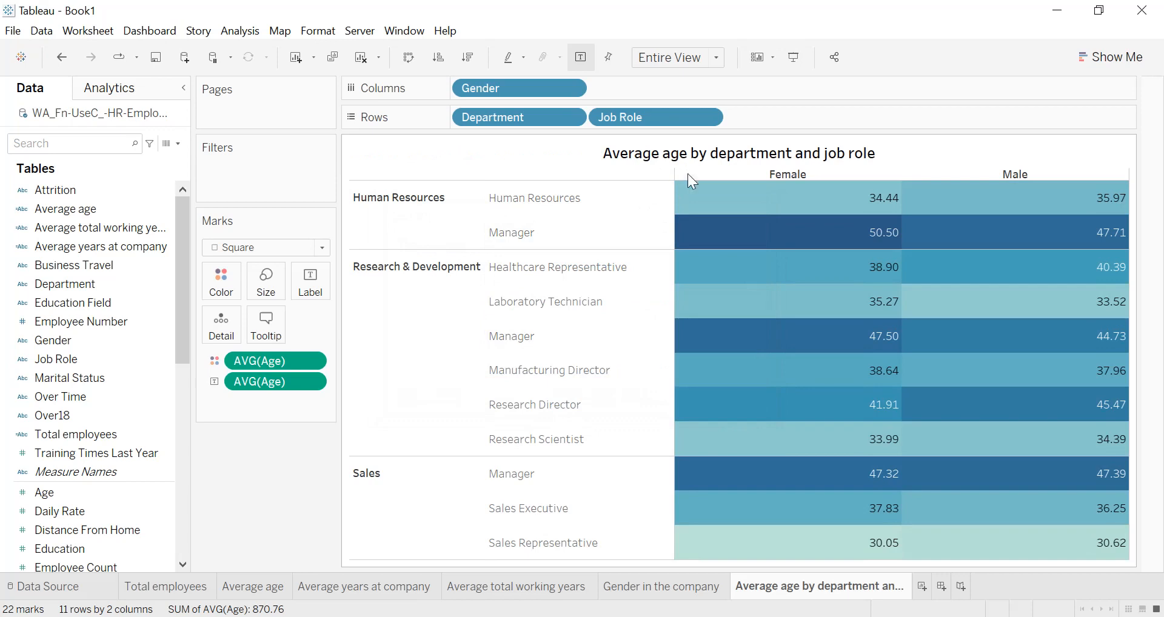
- Give the sheet title a thin solid black border
{"action": "right_click", "coordinate": [697, 156]}
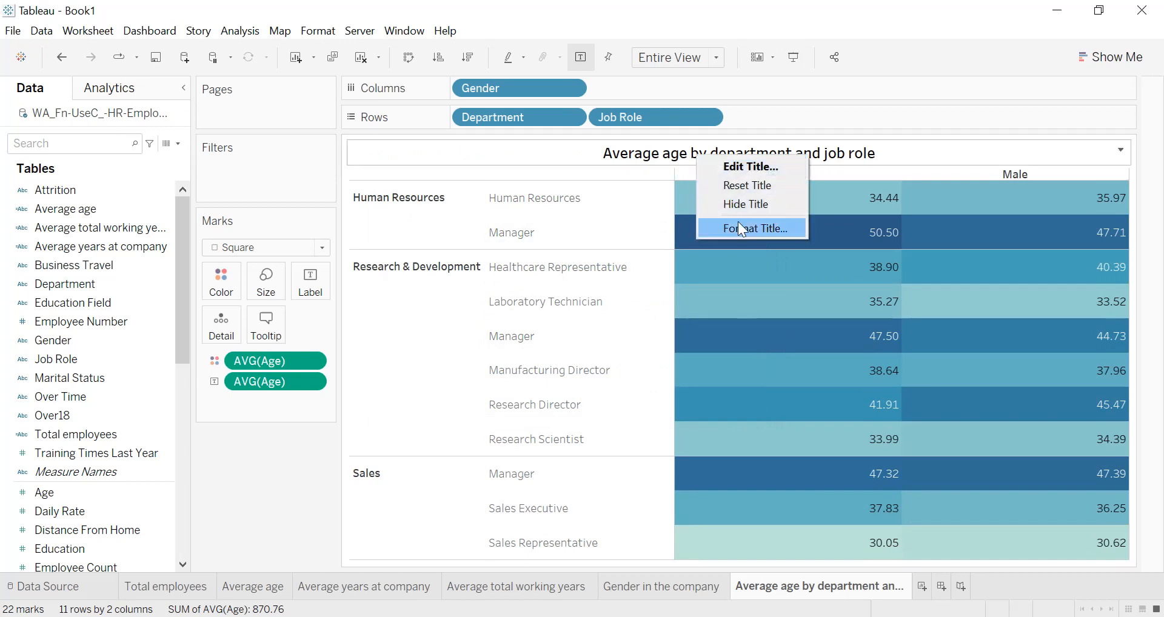
{"action": "left_click", "coordinate": [740, 229]}
{"action": "left_click", "coordinate": [126, 165]}
{"action": "left_click", "coordinate": [102, 244]}
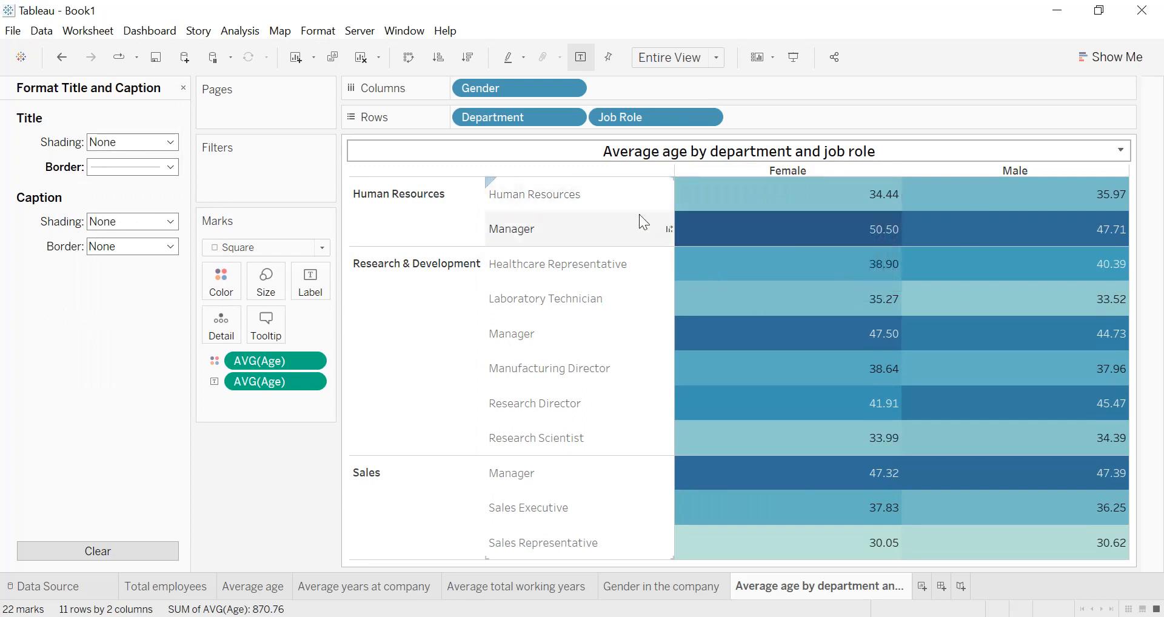
{"action": "left_click", "coordinate": [124, 166]}
{"action": "left_click", "coordinate": [97, 267]}
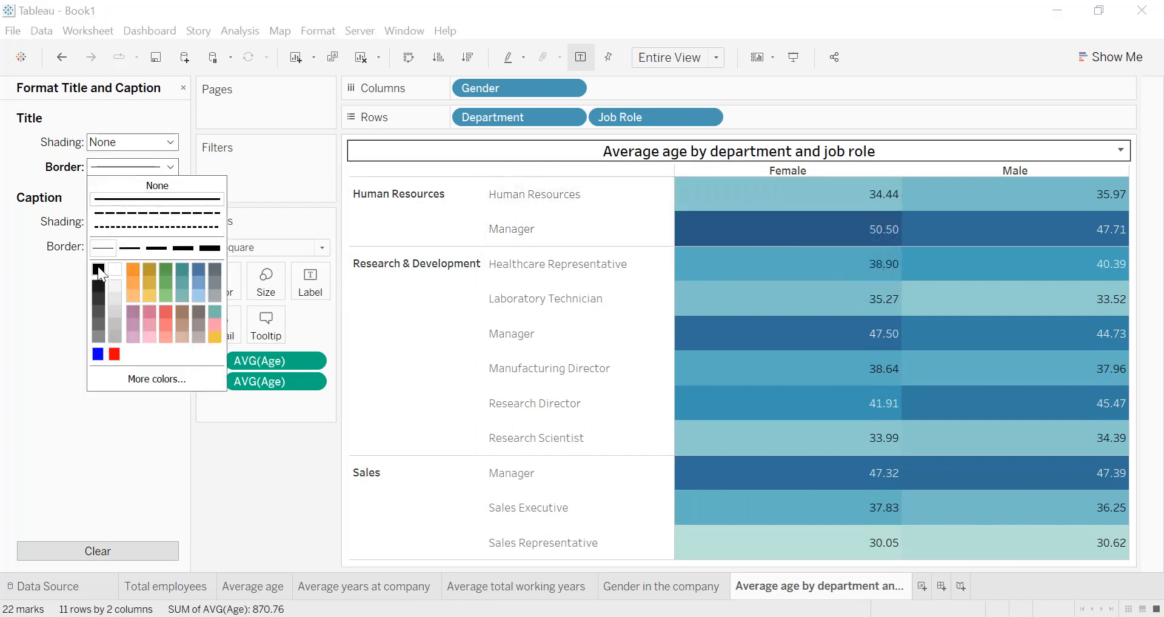
- Set the default worksheet font to bold black at size 10
{"action": "left_click", "coordinate": [338, 35]}
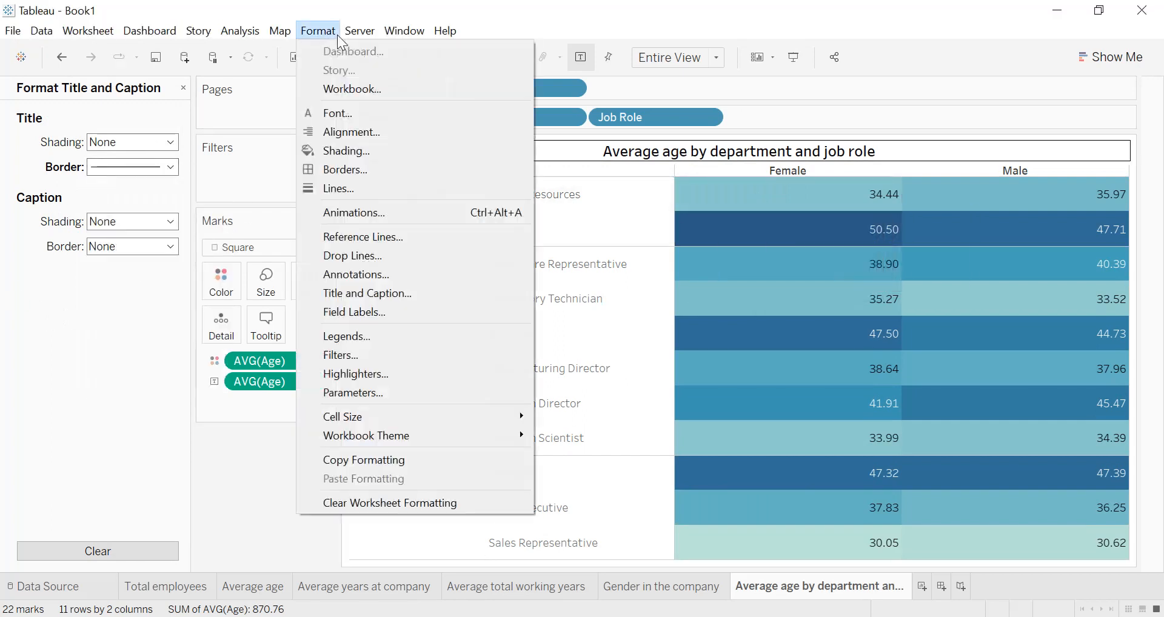
{"action": "left_click", "coordinate": [331, 112]}
{"action": "left_click", "coordinate": [170, 196]}
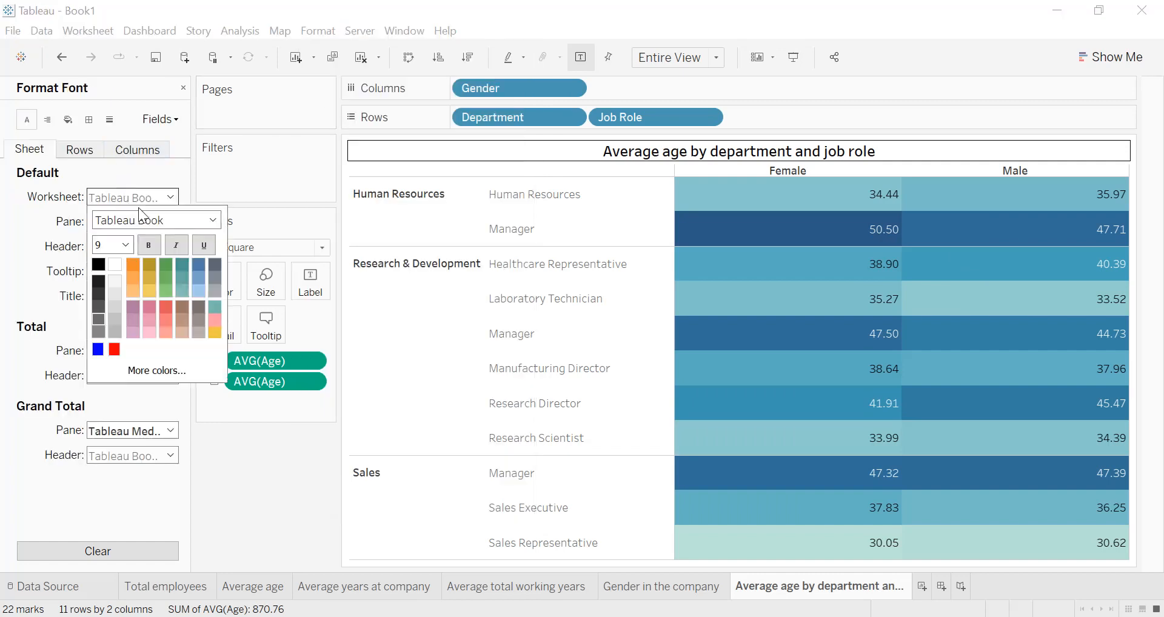
{"action": "left_click", "coordinate": [149, 245]}
{"action": "left_click", "coordinate": [125, 245]}
{"action": "left_click", "coordinate": [121, 281]}
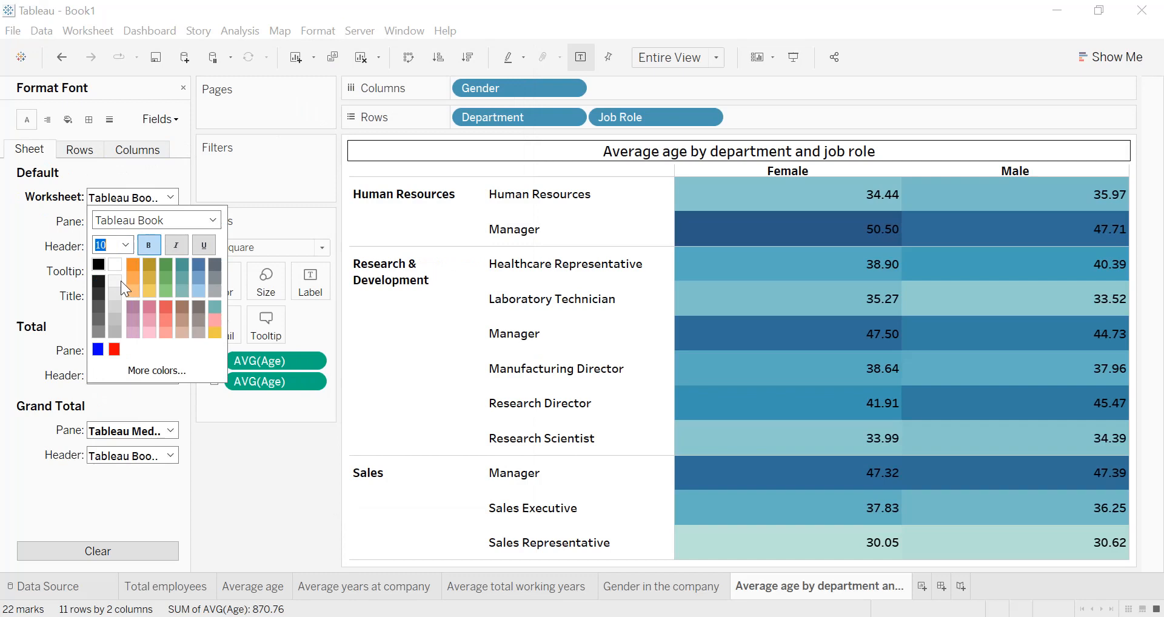
- Center the default pane and header text horizontally across the sheet
{"action": "left_click", "coordinate": [47, 120]}
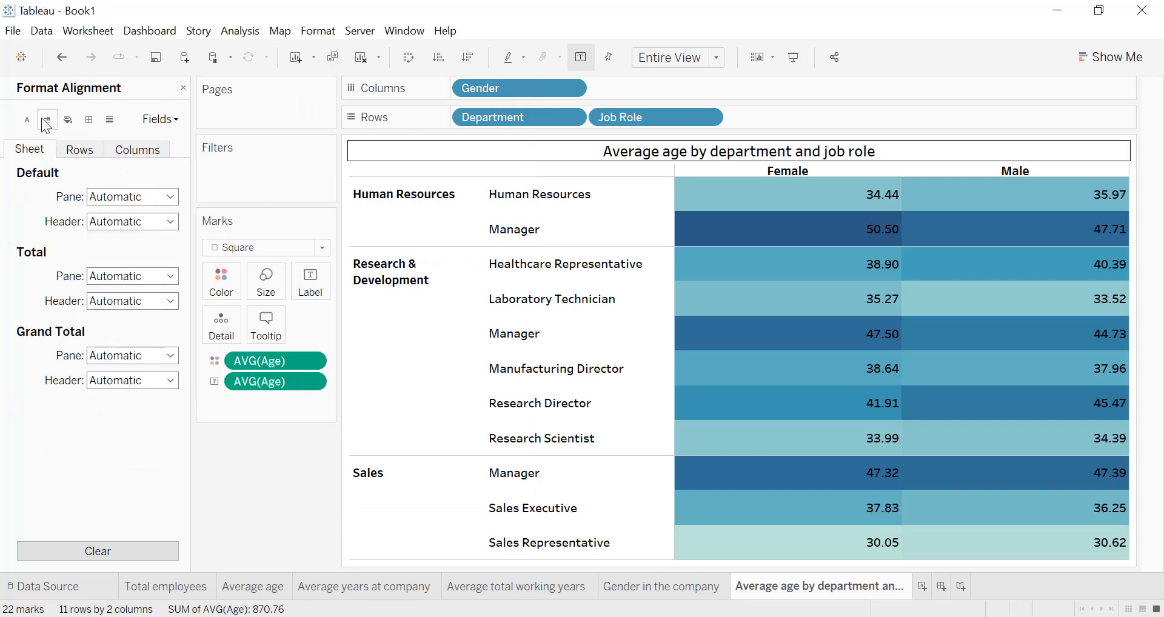
{"action": "left_click", "coordinate": [104, 200]}
{"action": "left_click", "coordinate": [129, 259]}
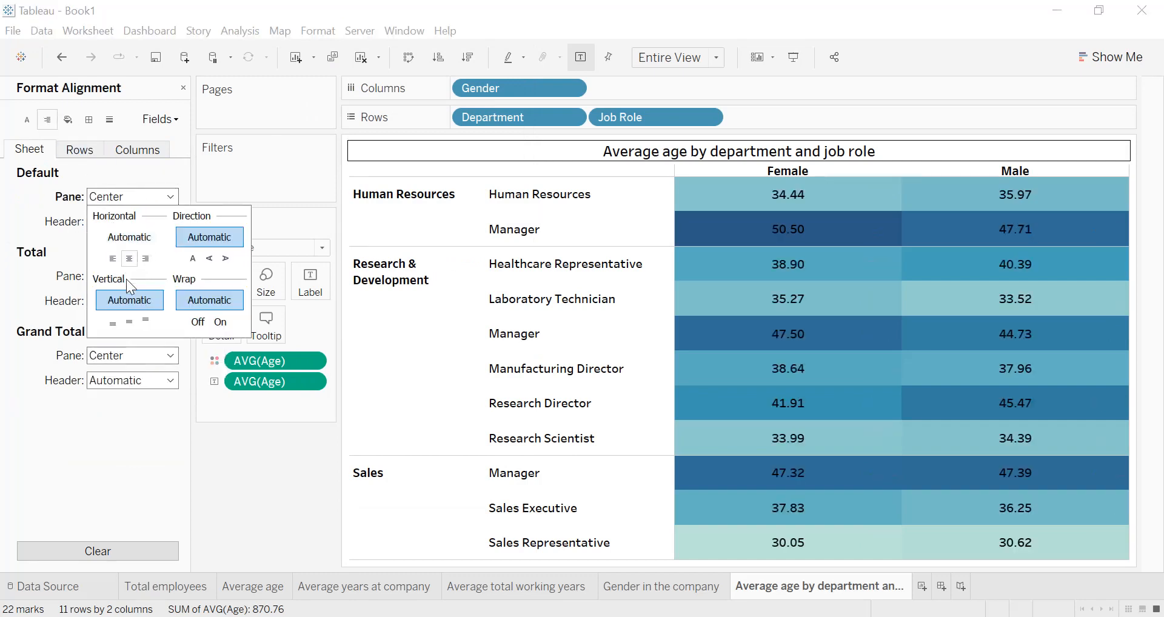
{"action": "left_click", "coordinate": [104, 226]}
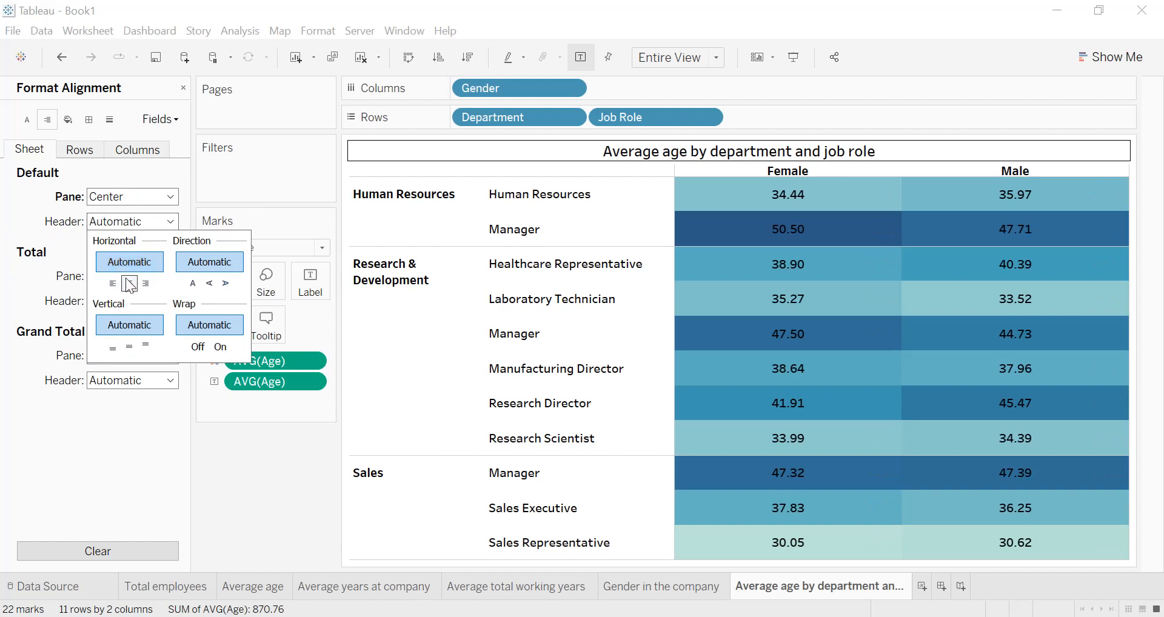
{"action": "left_click", "coordinate": [129, 283]}
{"action": "left_click", "coordinate": [13, 203]}
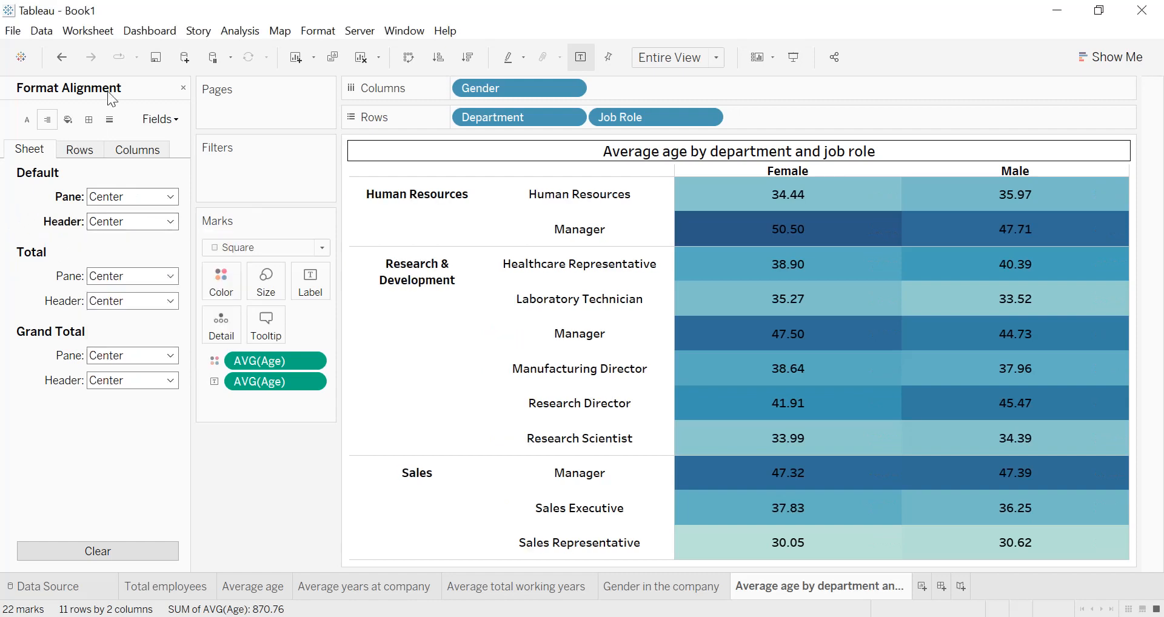
- Apply thin solid black default borders to the table's cells, pane and headers
{"action": "left_click", "coordinate": [87, 121]}
{"action": "left_click", "coordinate": [124, 196]}
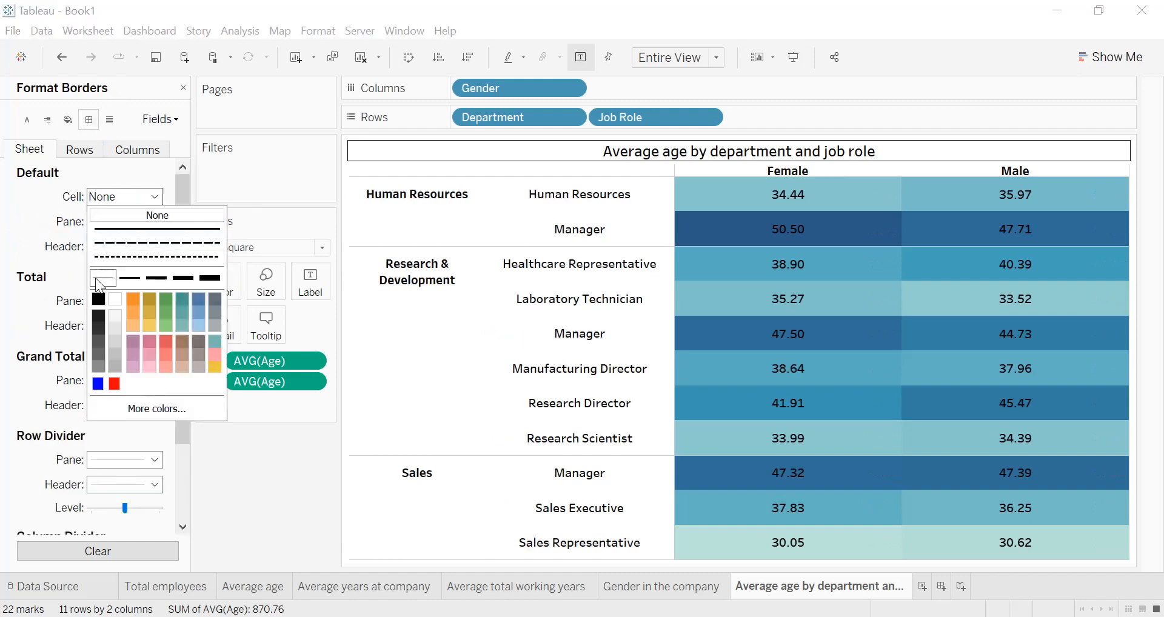
{"action": "left_click", "coordinate": [100, 307]}
{"action": "left_click", "coordinate": [125, 222]}
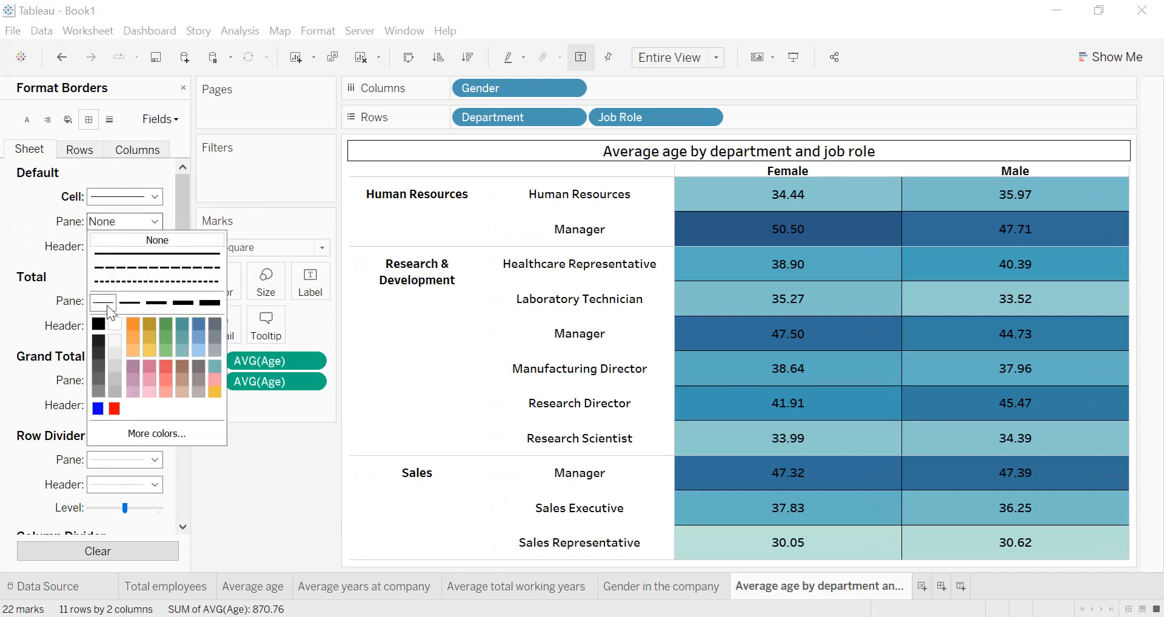
{"action": "left_click", "coordinate": [102, 326]}
{"action": "left_click", "coordinate": [124, 246]}
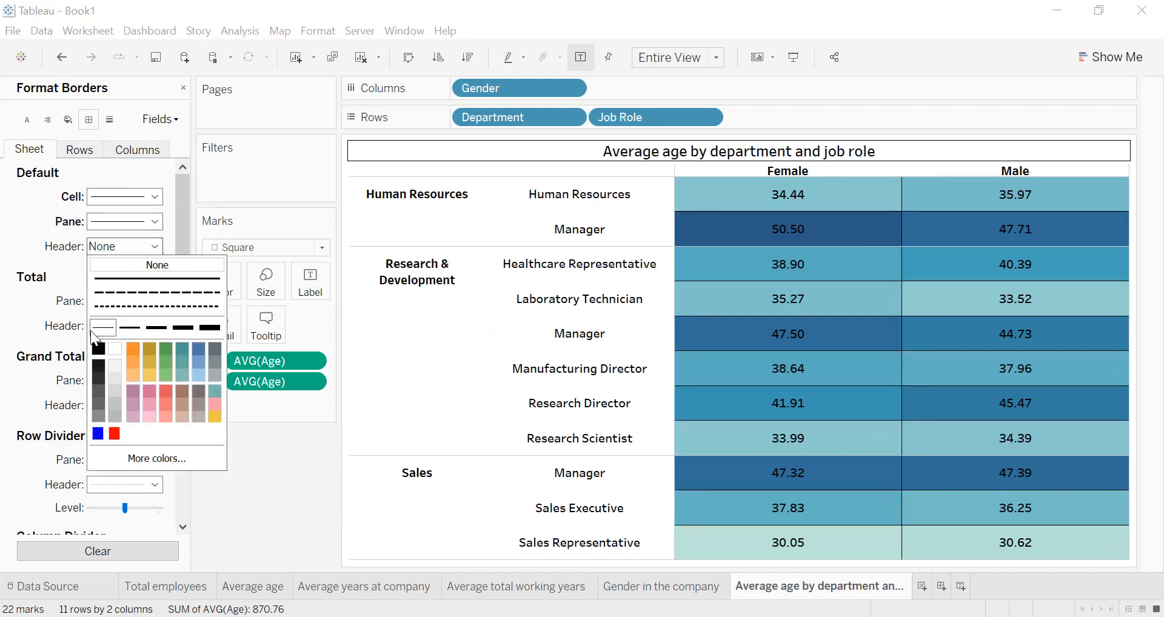
{"action": "left_click", "coordinate": [98, 351]}
- Set the row divider and column divider pane borders to thin solid black lines
{"action": "scroll", "coordinate": [100, 380], "scroll_direction": "down", "scroll_amount": 3}
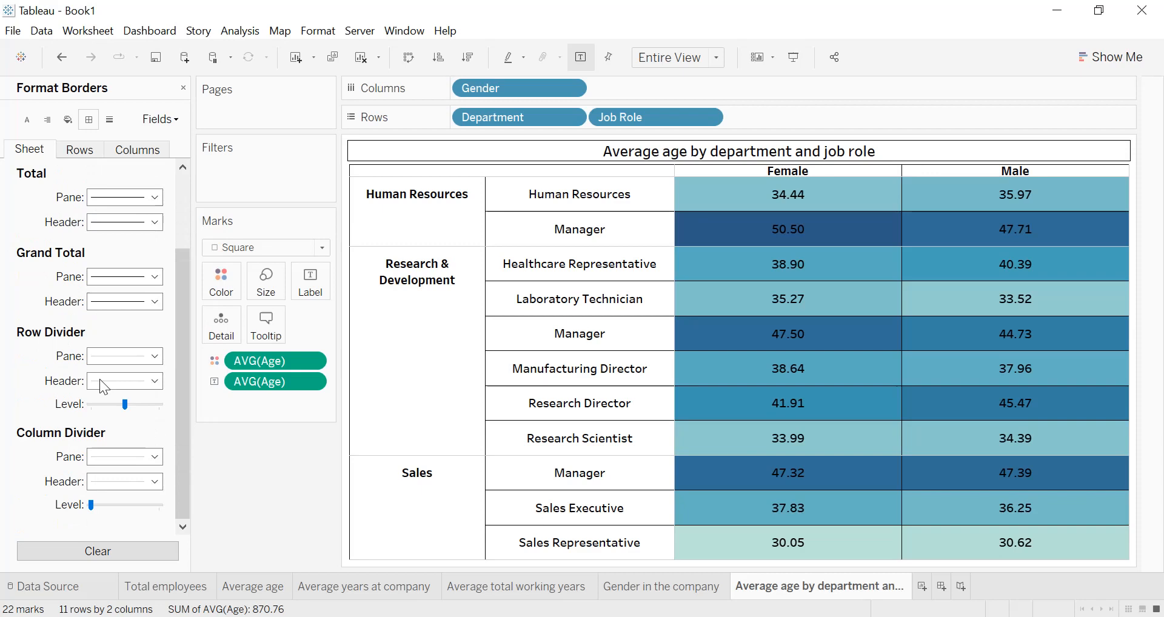
{"action": "left_click", "coordinate": [124, 356]}
{"action": "left_click", "coordinate": [98, 459]}
{"action": "left_click", "coordinate": [104, 460]}
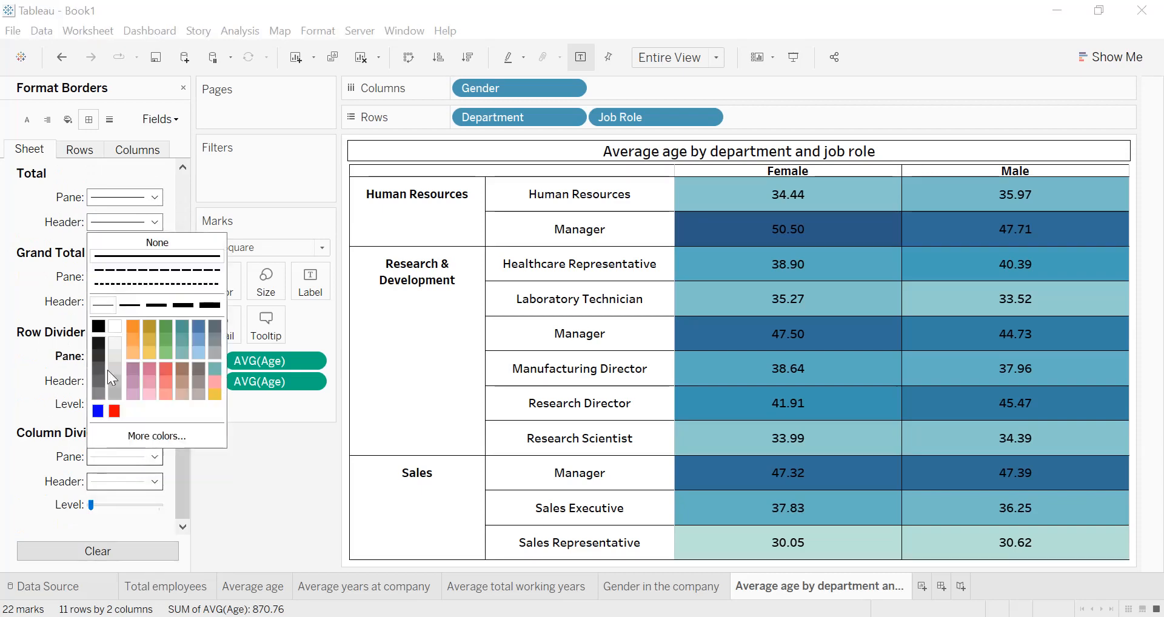
{"action": "left_click", "coordinate": [97, 326]}
{"action": "left_click", "coordinate": [106, 308]}
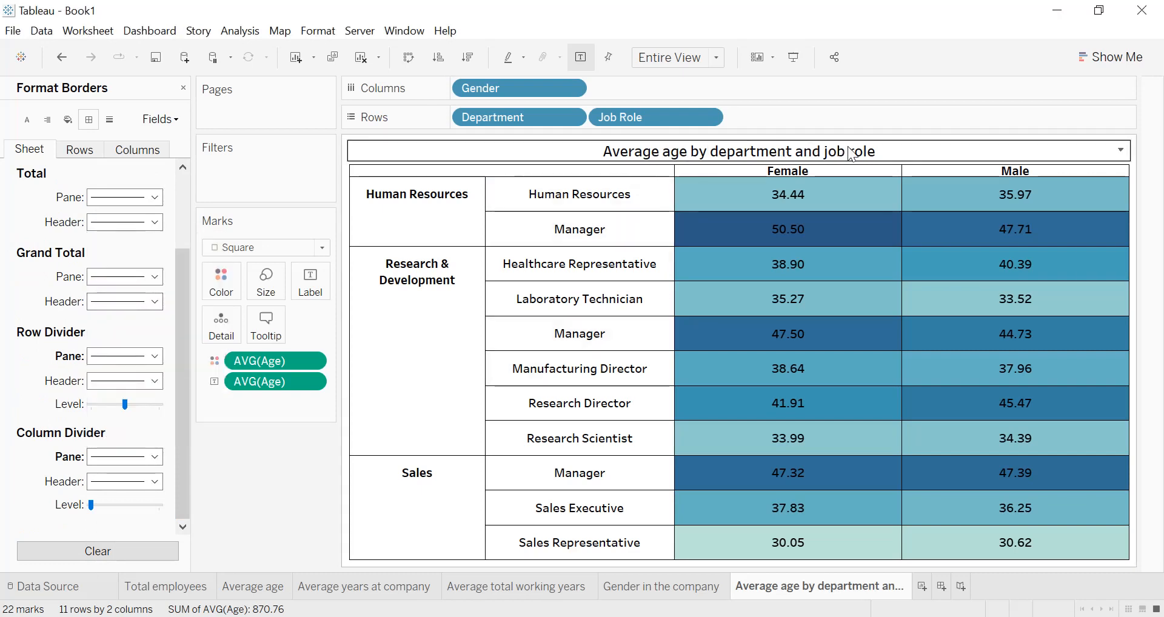
- Sort the job roles in descending order of average age and close the border formatting settings
{"action": "left_click", "coordinate": [468, 59]}
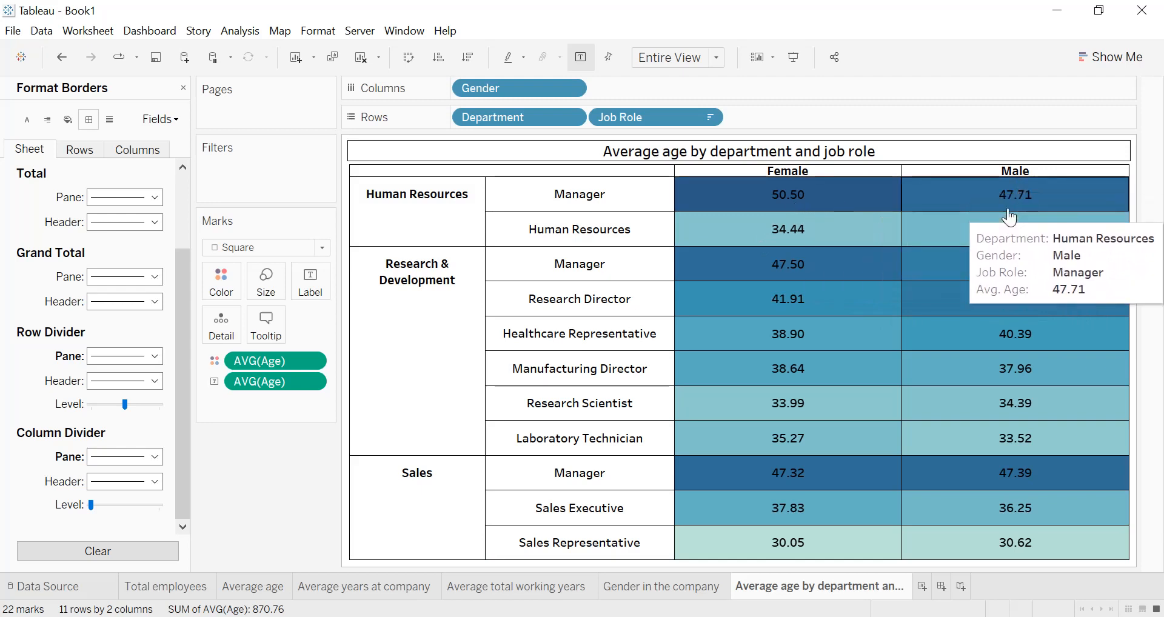
{"action": "left_click", "coordinate": [183, 89]}
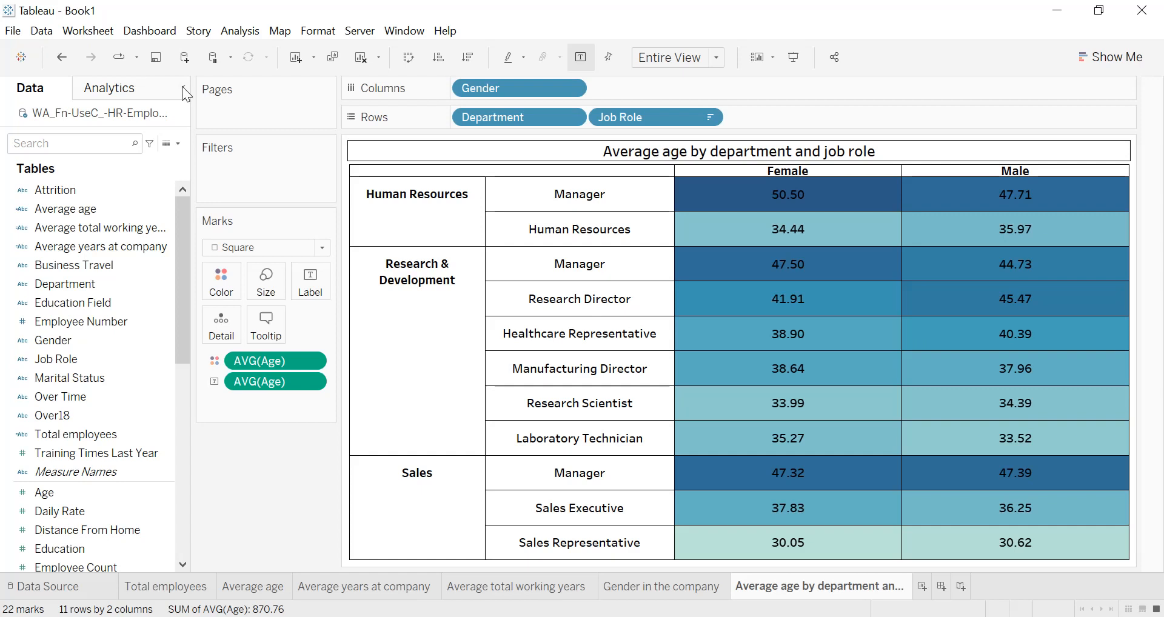
- Add a new worksheet and name it "Gender and job role"
{"action": "left_click", "coordinate": [922, 587]}
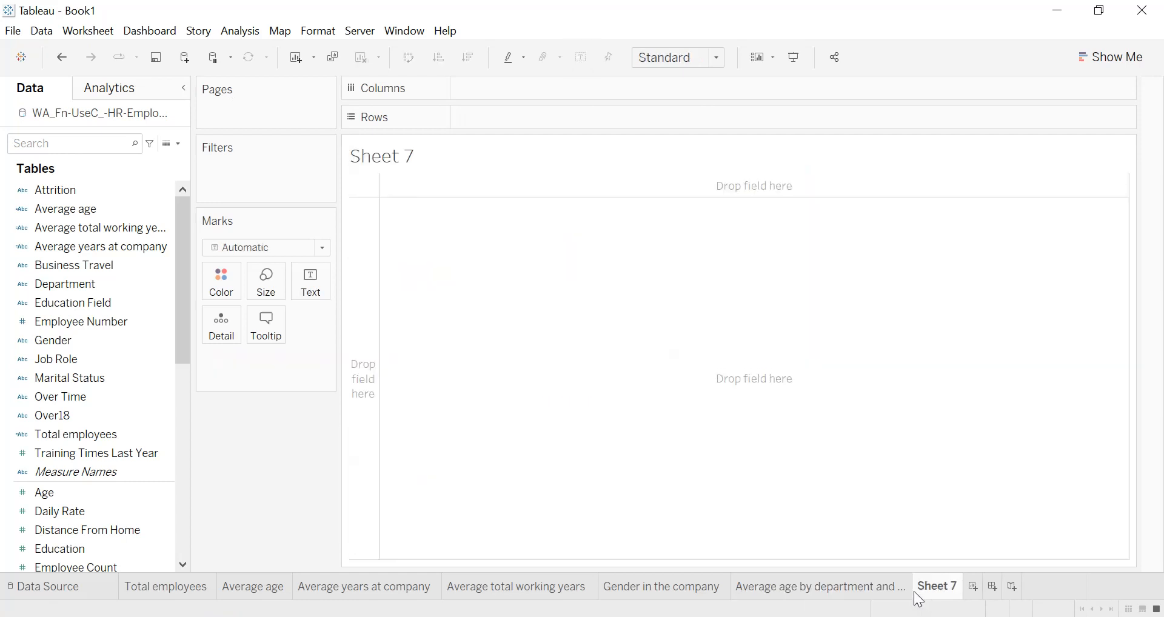
{"action": "left_click", "coordinate": [945, 599]}
{"action": "type", "text": "Gender and job role"}
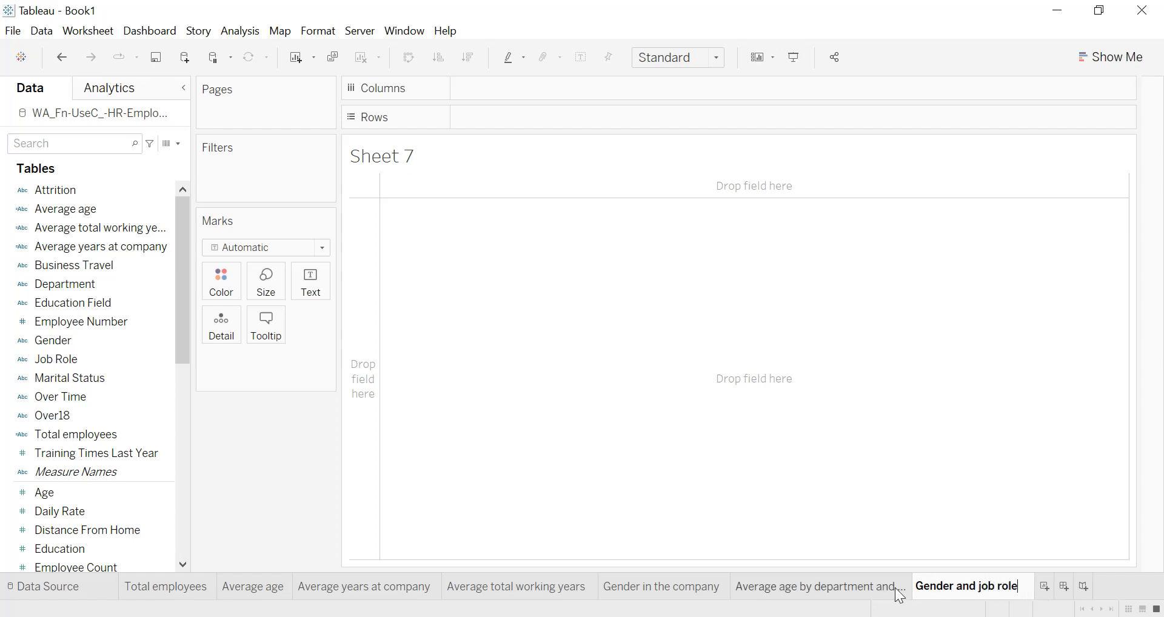
{"action": "key", "text": "Return"}
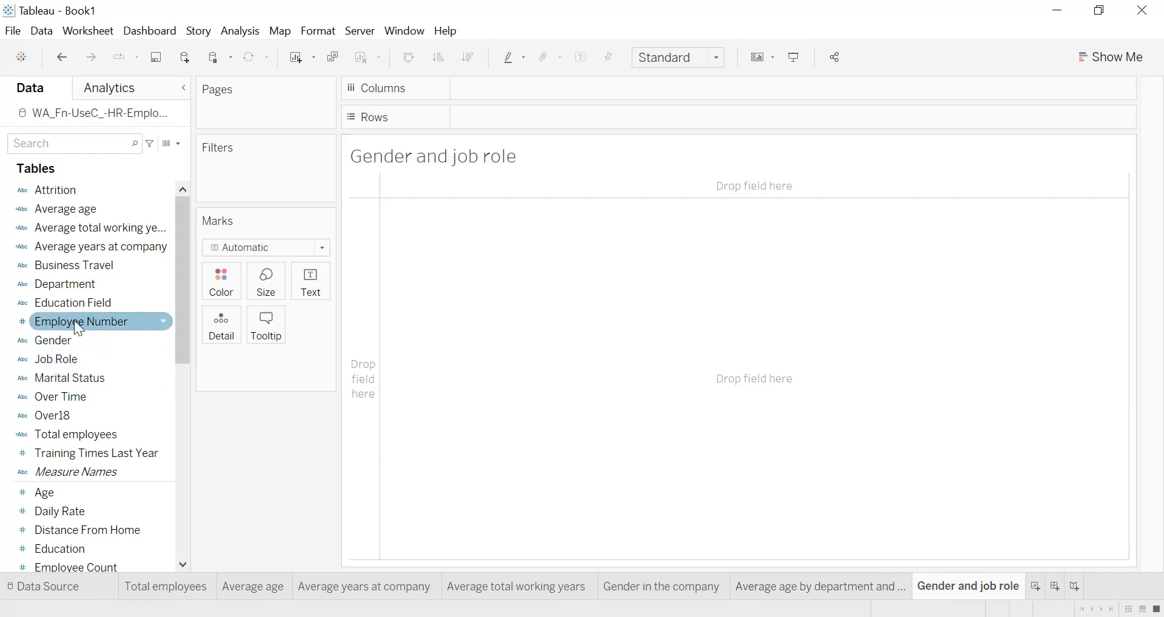
- Build a text table with Job Role on rows, Gender on columns and the sum of Employee Count as text
{"action": "left_click_drag", "start_coordinate": [75, 358], "coordinate": [516, 129]}
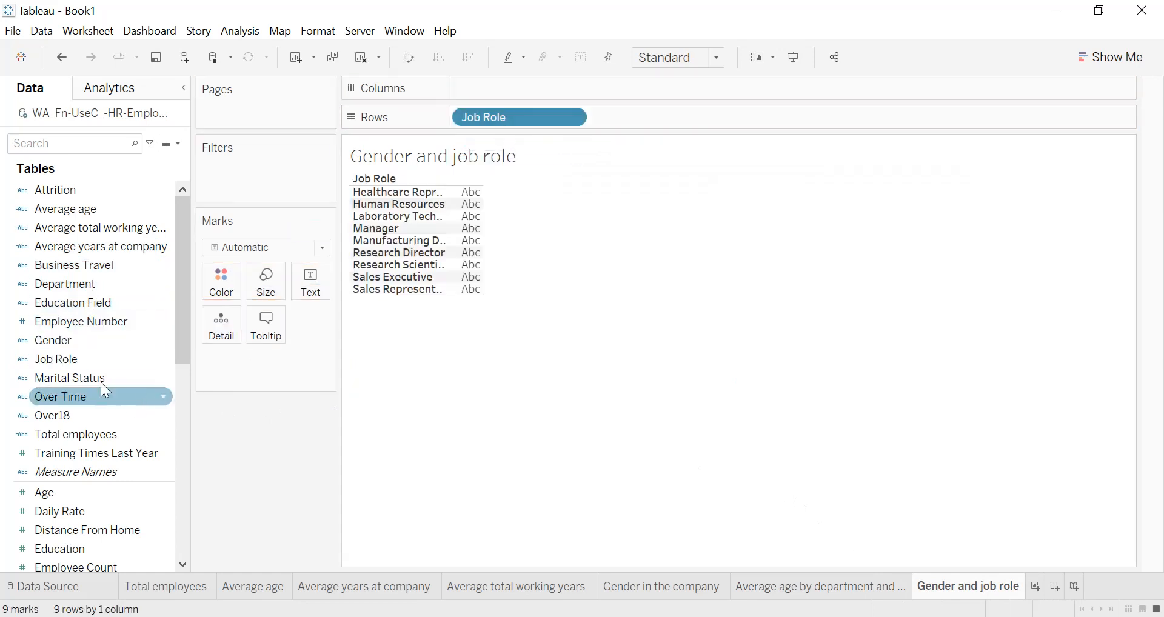
{"action": "left_click_drag", "start_coordinate": [78, 343], "coordinate": [512, 93]}
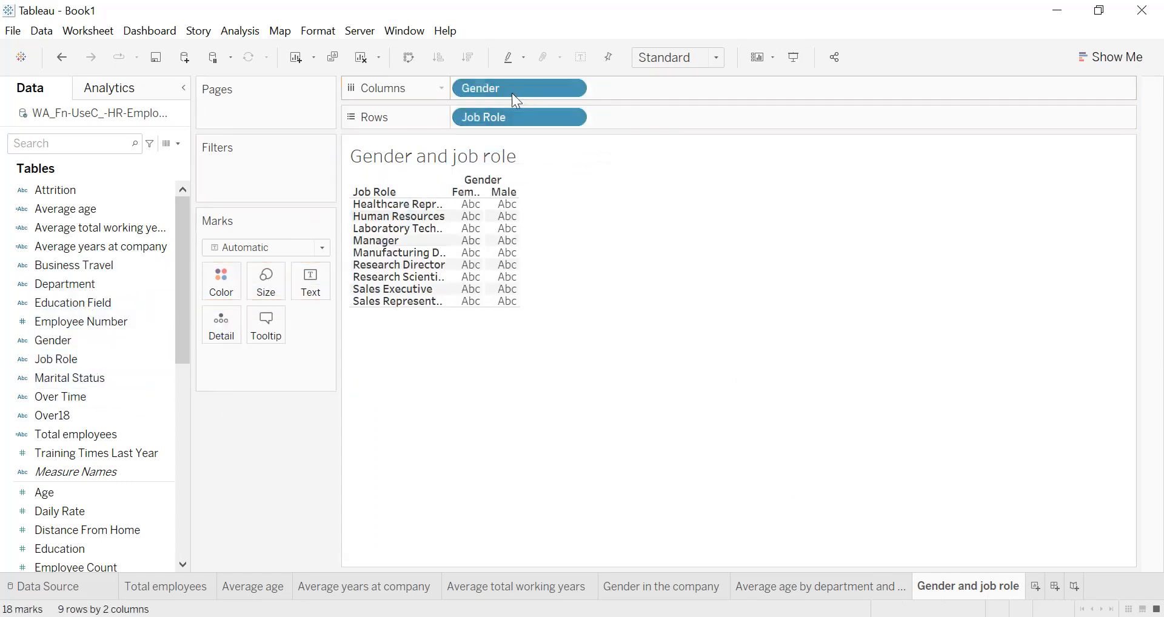
{"action": "scroll", "coordinate": [60, 303], "scroll_direction": "down", "scroll_amount": 1}
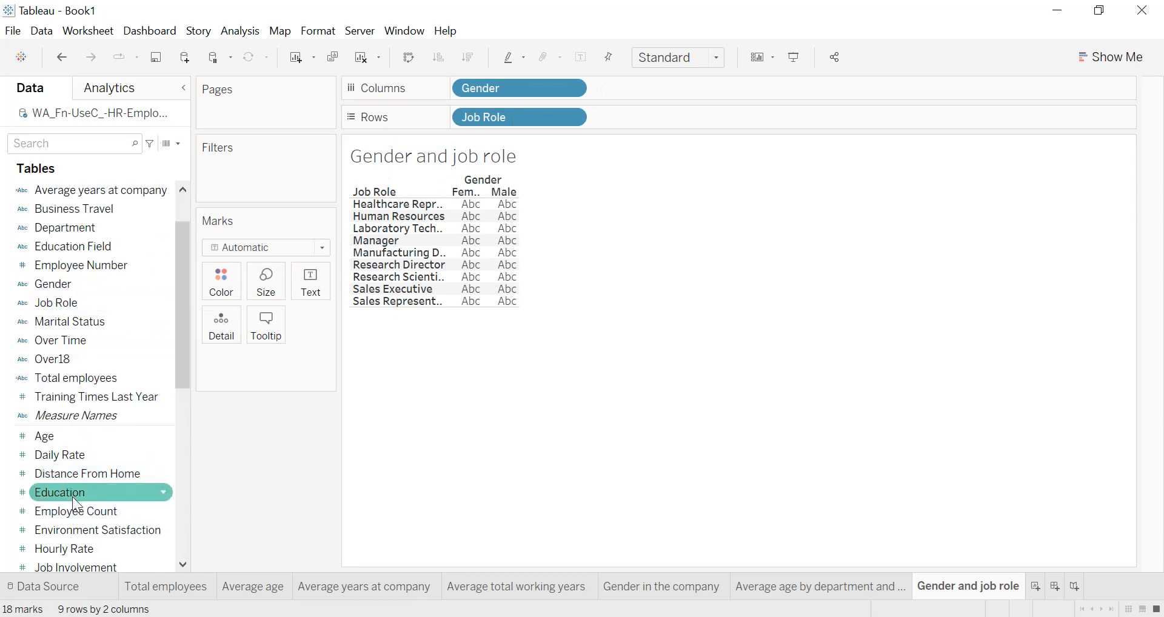
{"action": "left_click_drag", "start_coordinate": [71, 512], "coordinate": [308, 292]}
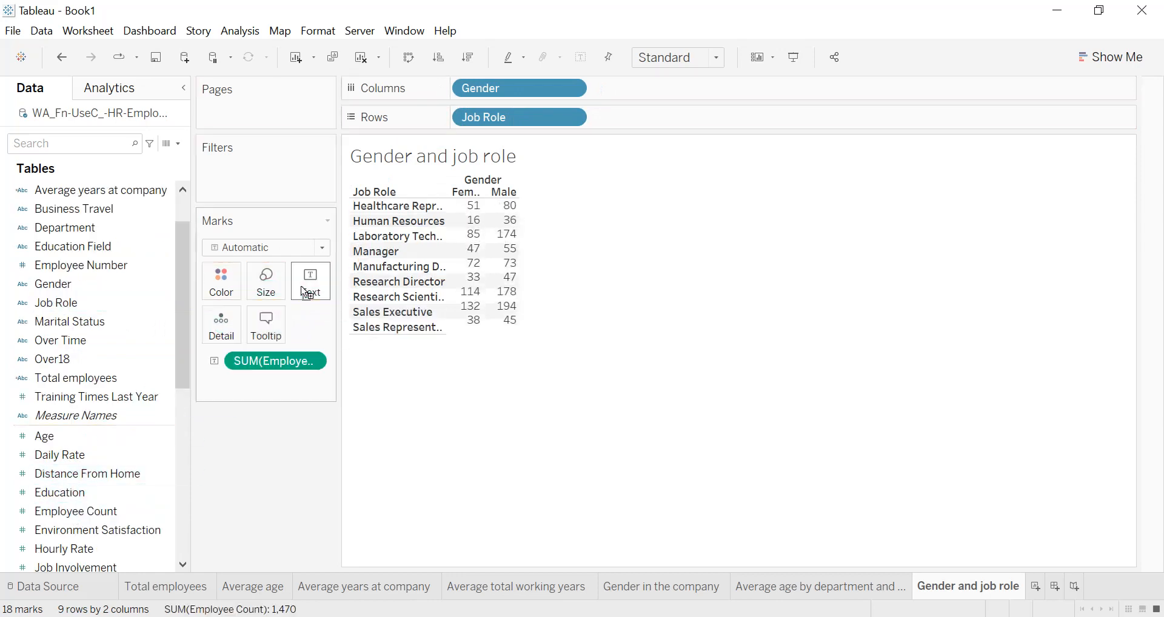
- Fit the table to Entire View and widen the Job Role header column so its labels fit on one line
{"action": "left_click", "coordinate": [675, 59]}
{"action": "left_click", "coordinate": [679, 125]}
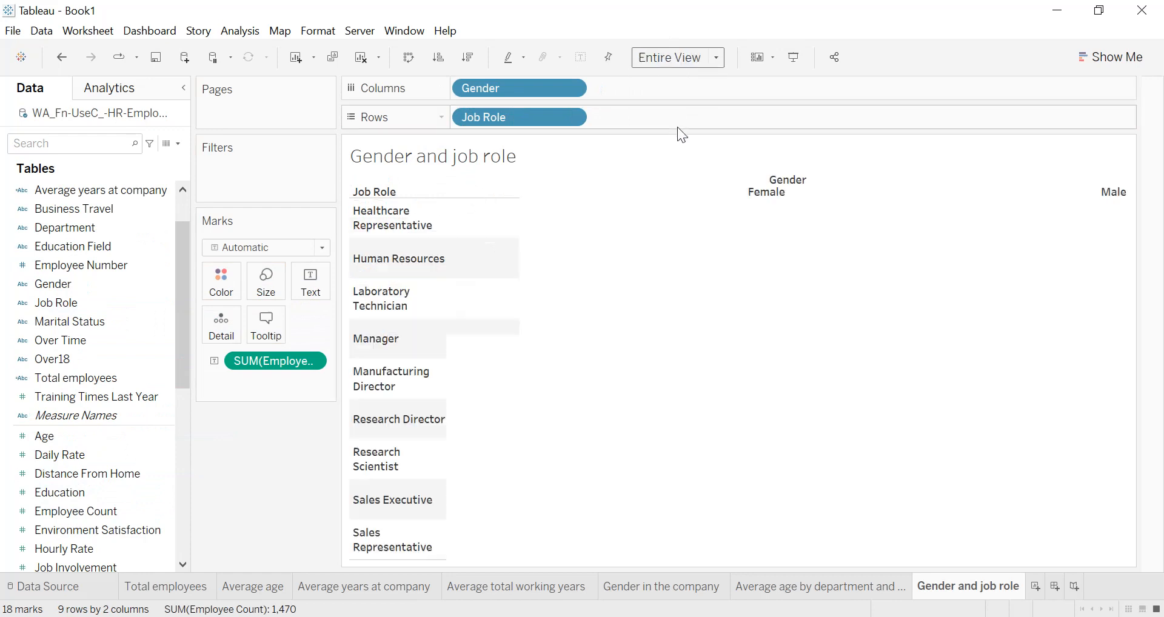
{"action": "left_click_drag", "start_coordinate": [447, 227], "coordinate": [549, 227]}
- Hide the Job Role field label for rows and the Gender field label for columns
{"action": "right_click", "coordinate": [392, 194]}
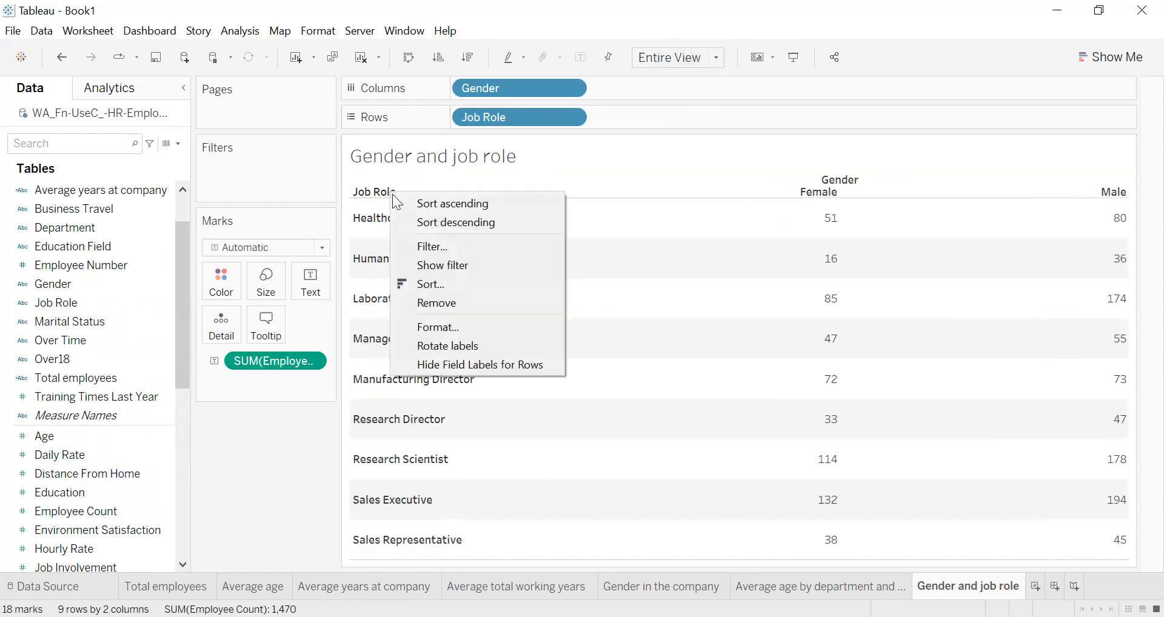
{"action": "left_click", "coordinate": [474, 368]}
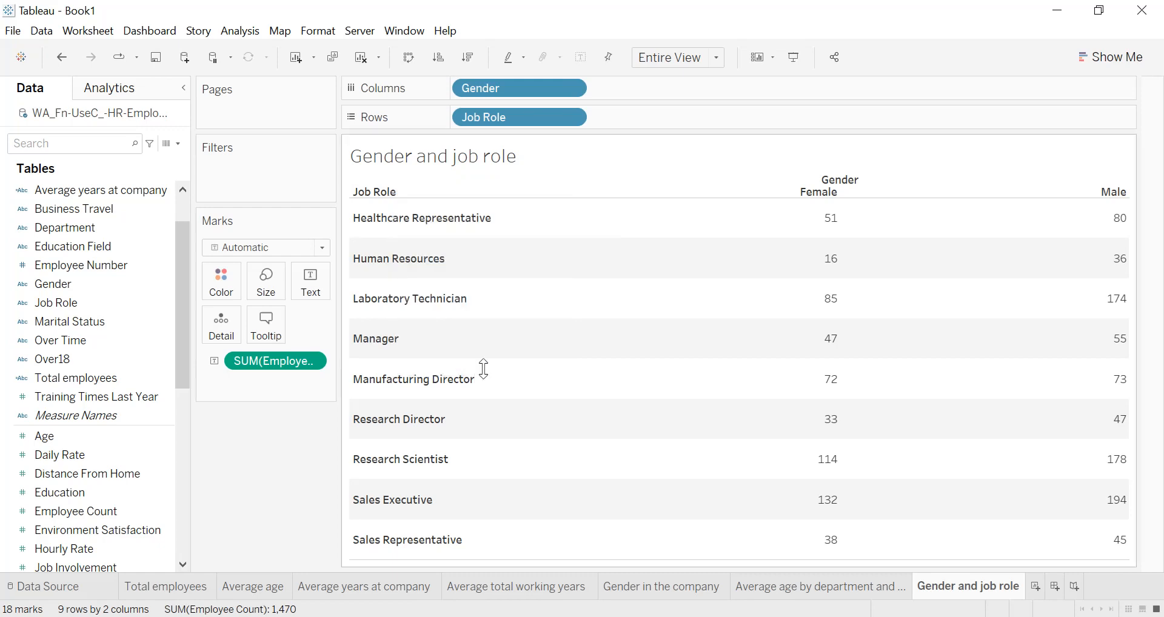
{"action": "right_click", "coordinate": [829, 179]}
{"action": "left_click", "coordinate": [856, 243]}
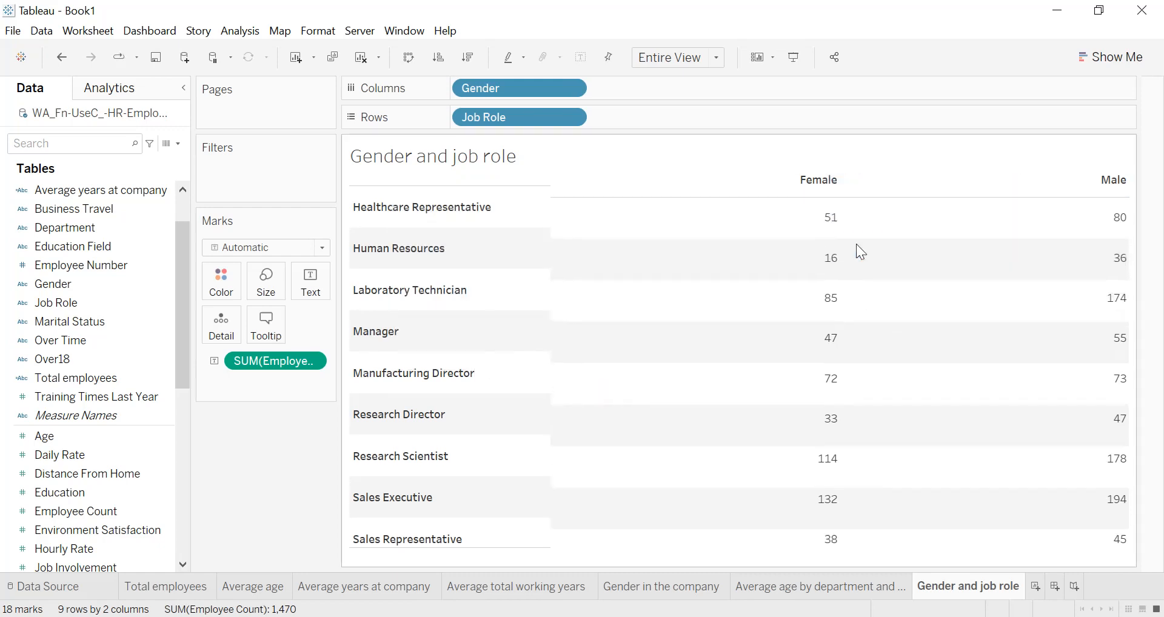
- Convert the employee count table to a highlight table with Gender on columns and Job Role on rows
{"action": "left_click", "coordinate": [1091, 66]}
{"action": "left_click", "coordinate": [1109, 112]}
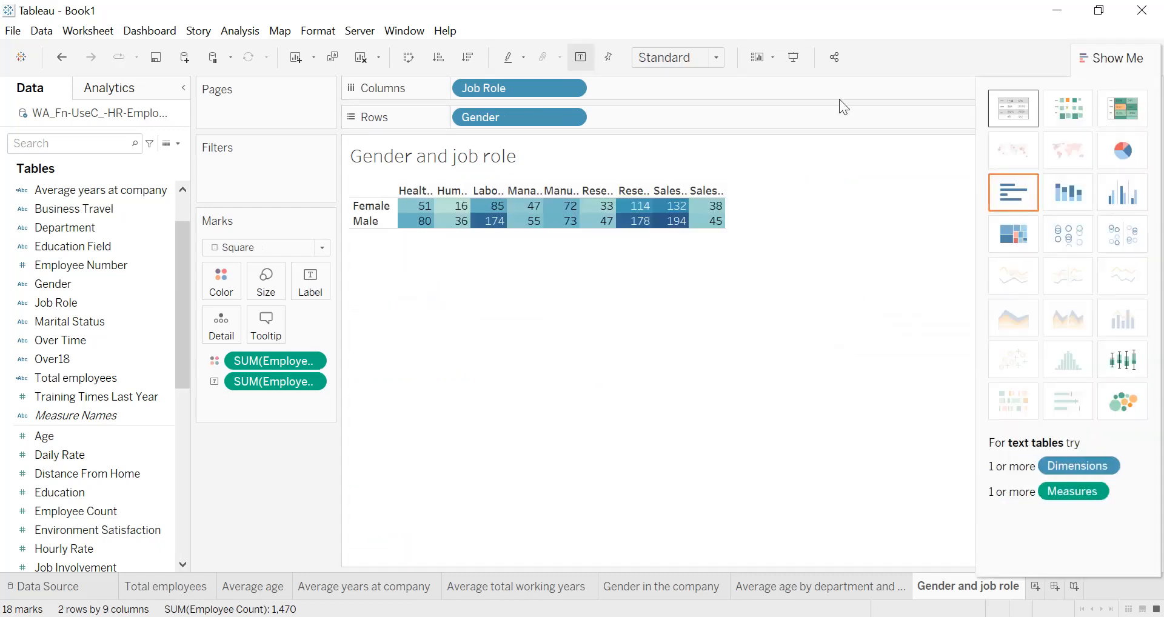
{"action": "left_click", "coordinate": [412, 64]}
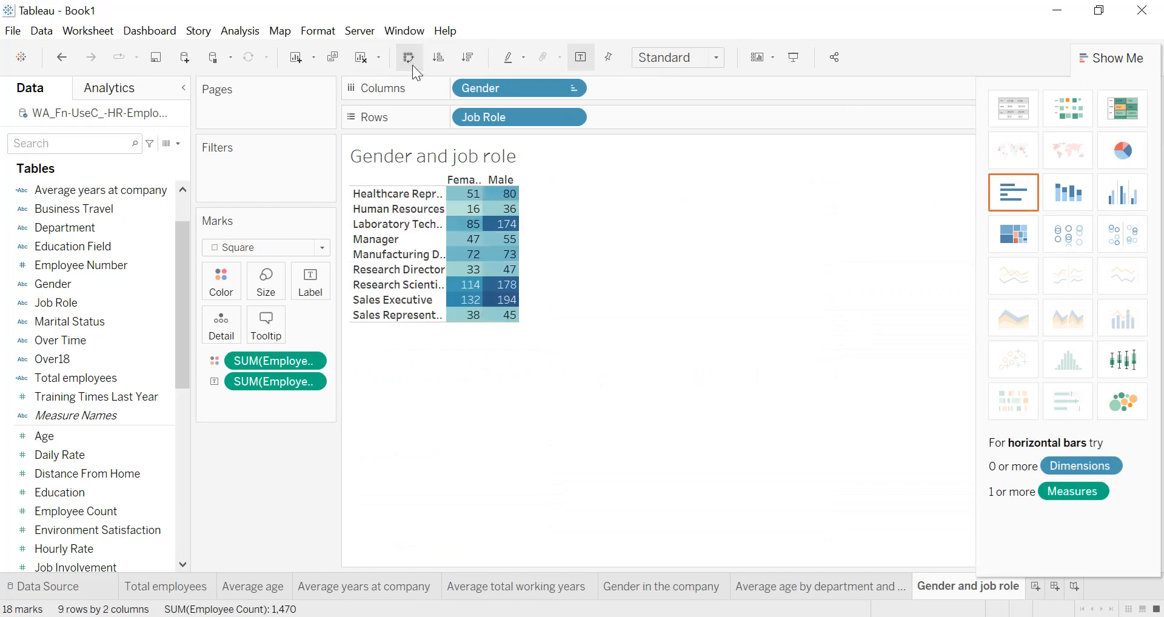
- Fit the highlight table to Entire View and sort the job roles in descending order of employee count
{"action": "left_click", "coordinate": [715, 59]}
{"action": "left_click", "coordinate": [686, 124]}
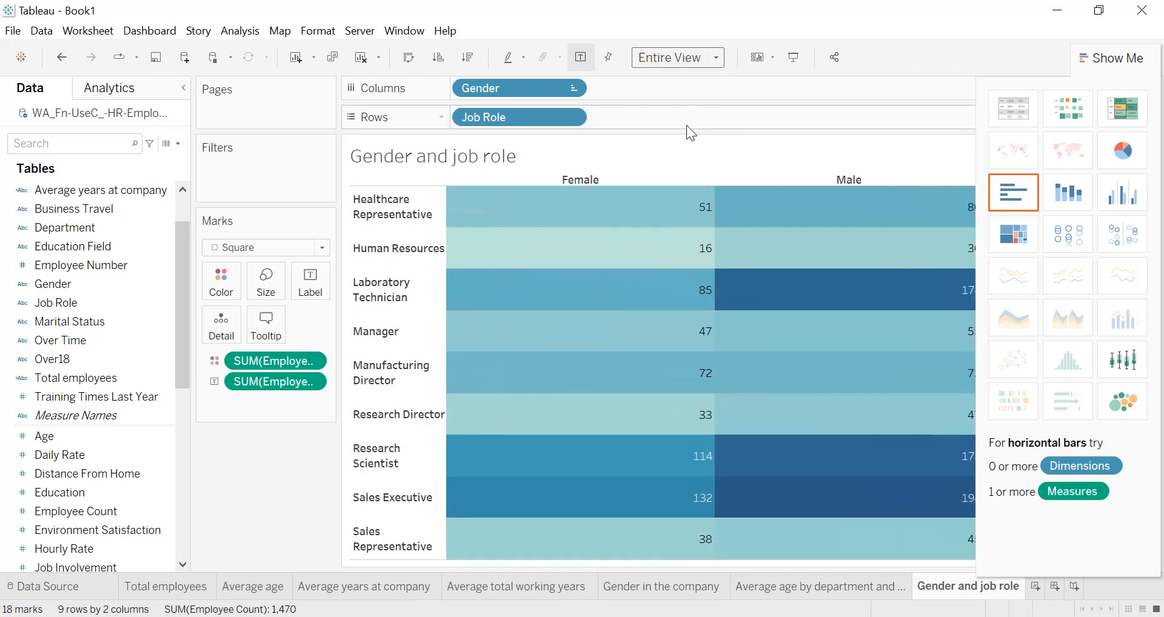
{"action": "left_click", "coordinate": [478, 62]}
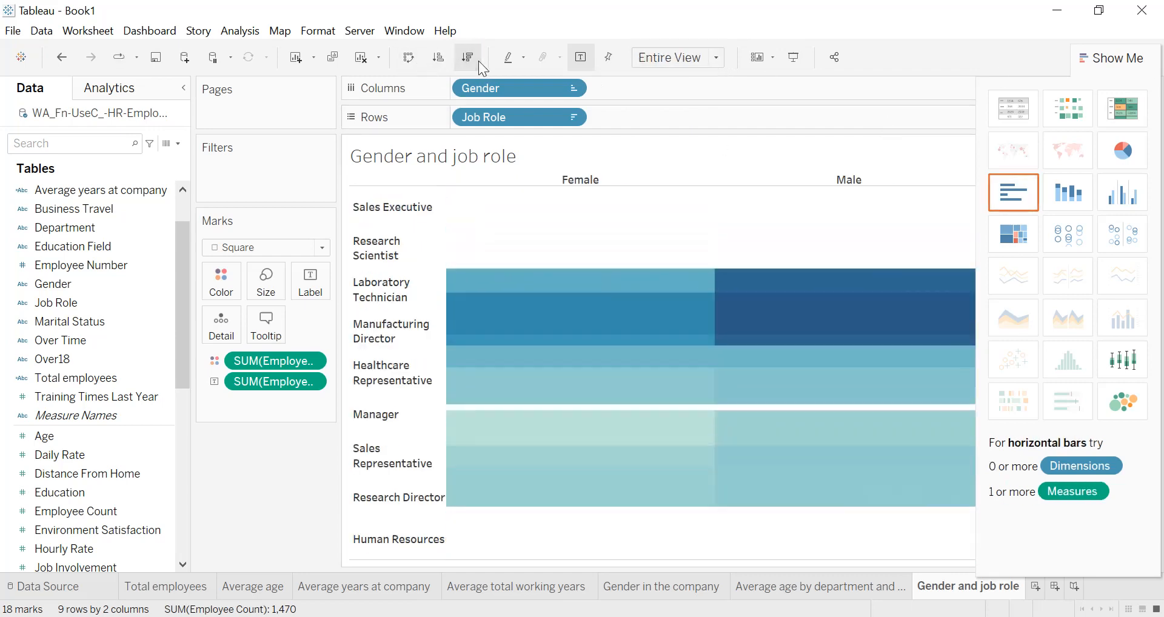
- Close the chart type chooser and widen the Job Role header column so each label fits on one line
{"action": "left_click_drag", "start_coordinate": [1087, 72], "coordinate": [1098, 101]}
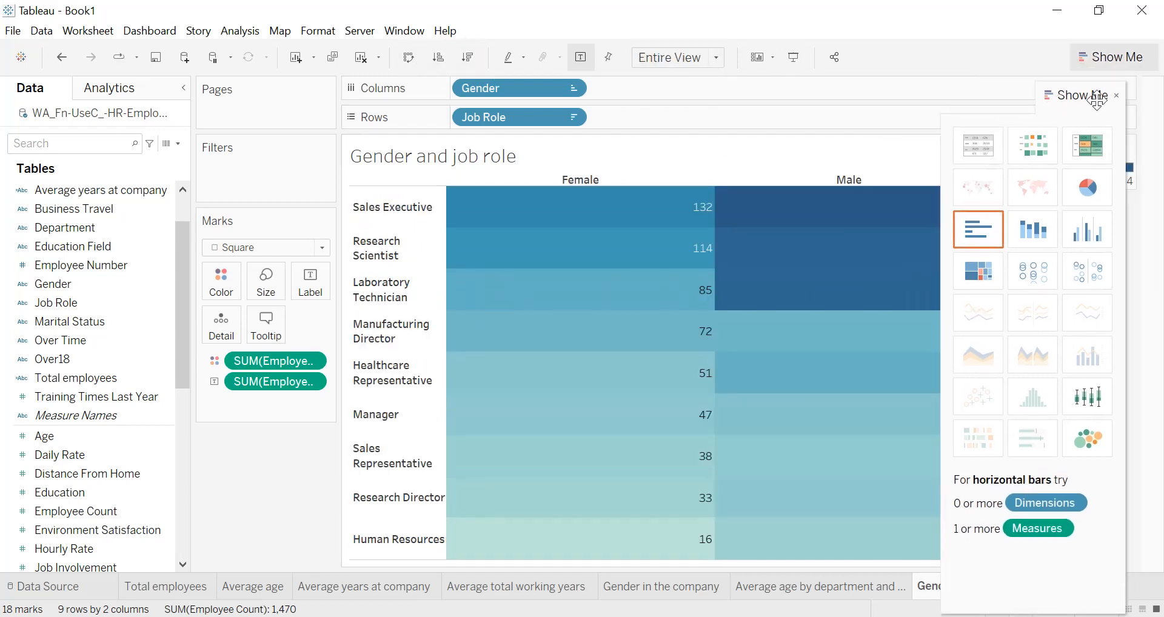
{"action": "left_click", "coordinate": [1116, 95]}
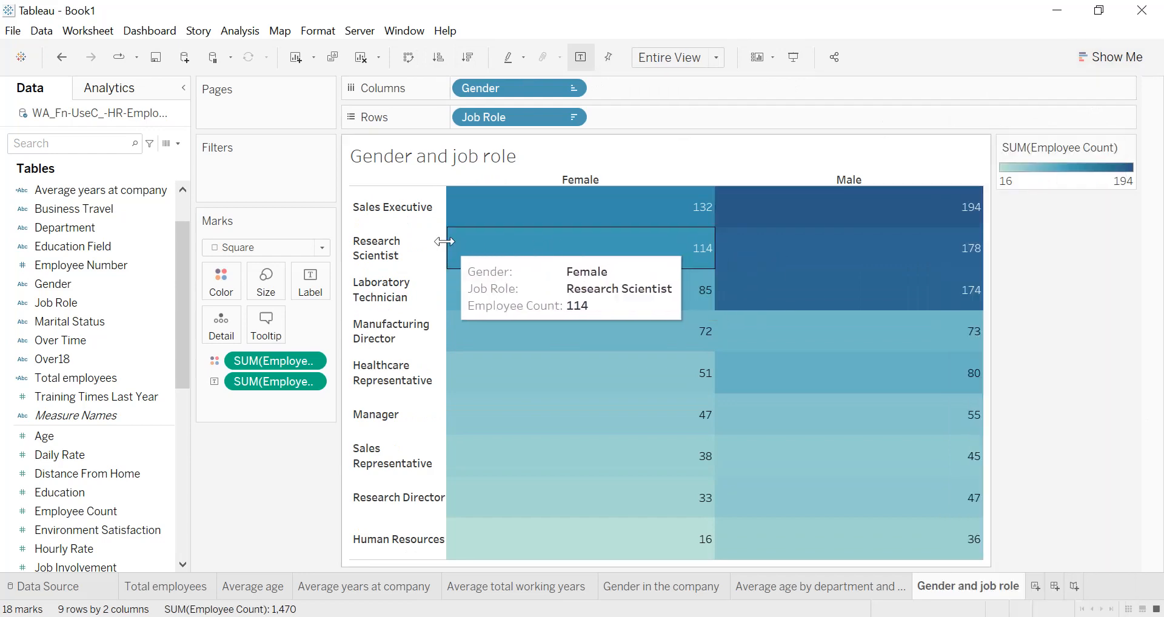
{"action": "left_click_drag", "start_coordinate": [449, 226], "coordinate": [568, 227]}
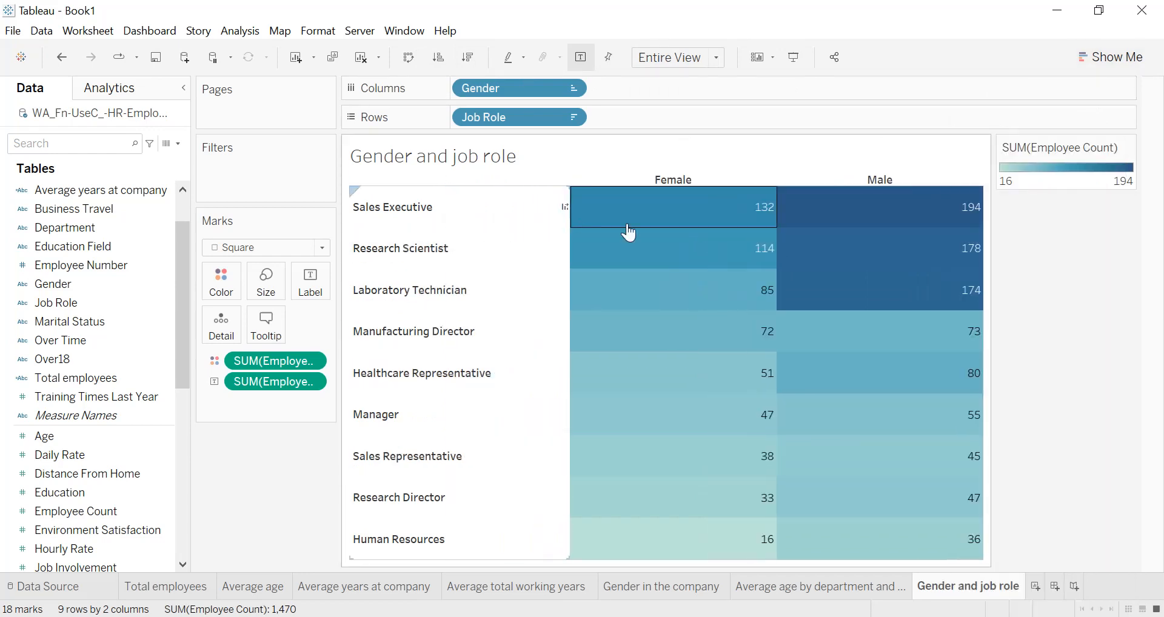
- Format the sheet title as centered, bold, black text at size 12
{"action": "double_click", "coordinate": [501, 159]}
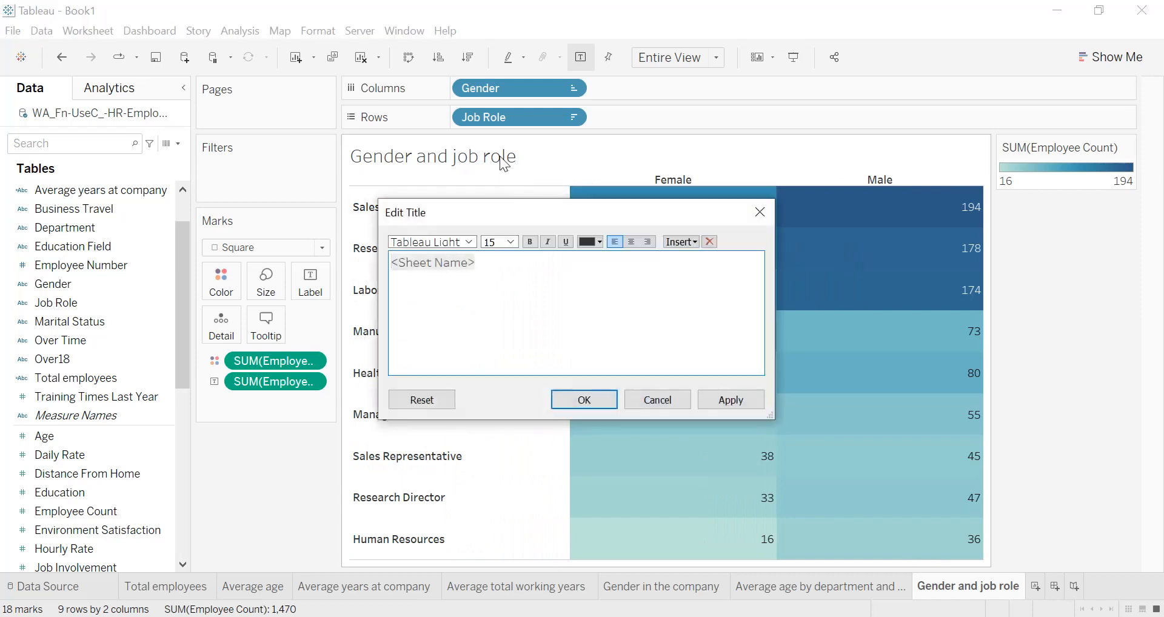
{"action": "key", "text": "ctrl+a"}
{"action": "left_click", "coordinate": [631, 241]}
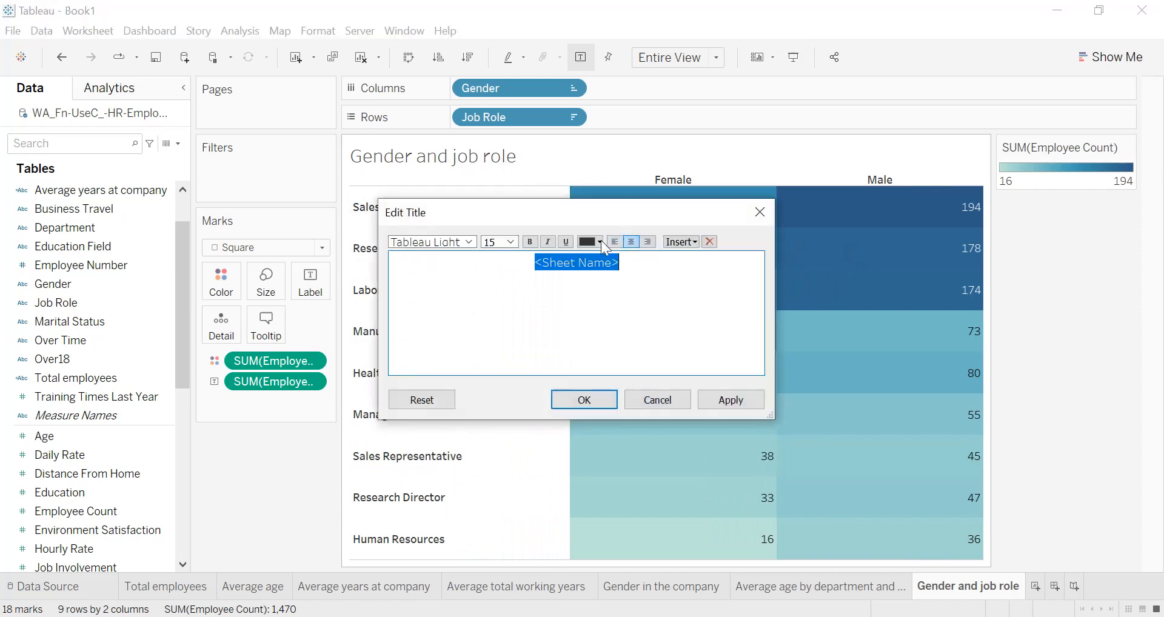
{"action": "left_click", "coordinate": [600, 241]}
{"action": "left_click", "coordinate": [588, 257]}
{"action": "left_click", "coordinate": [530, 241]}
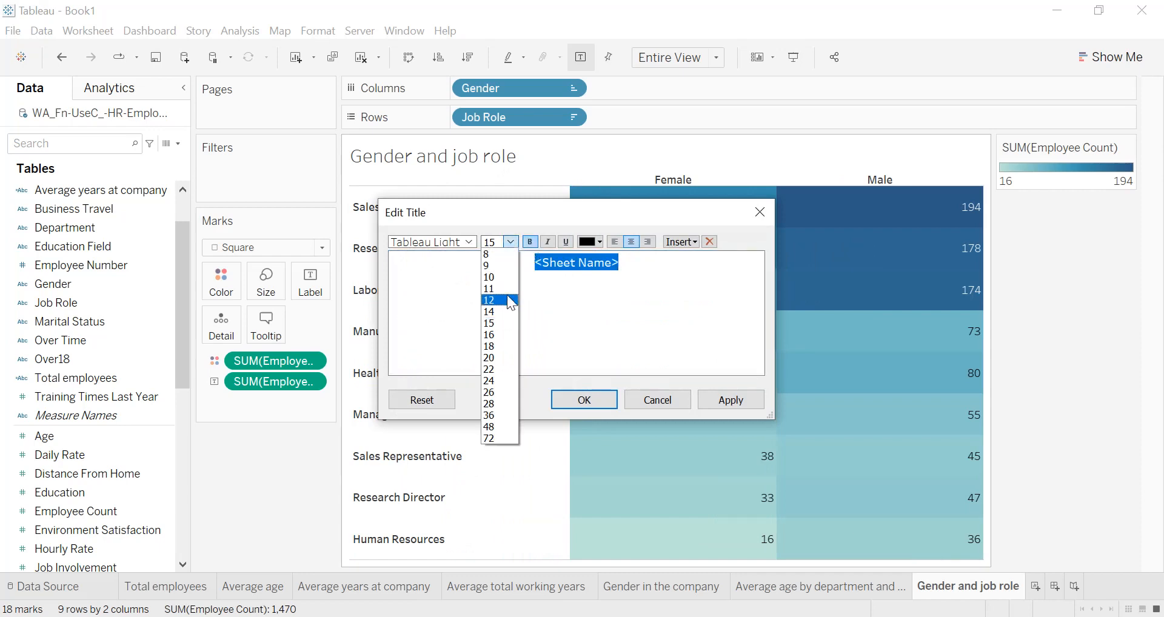
{"action": "left_click", "coordinate": [508, 300]}
{"action": "left_click", "coordinate": [728, 401]}
{"action": "left_click", "coordinate": [599, 400]}
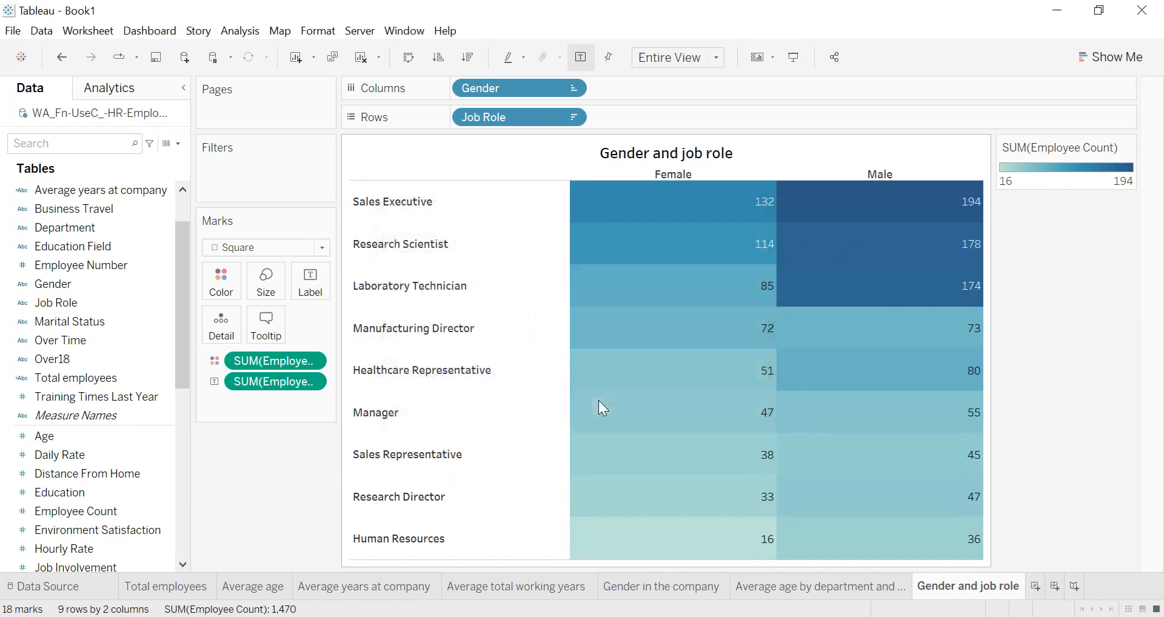
- Add a thin solid black border around the worksheet title
{"action": "right_click", "coordinate": [520, 152]}
{"action": "left_click", "coordinate": [560, 221]}
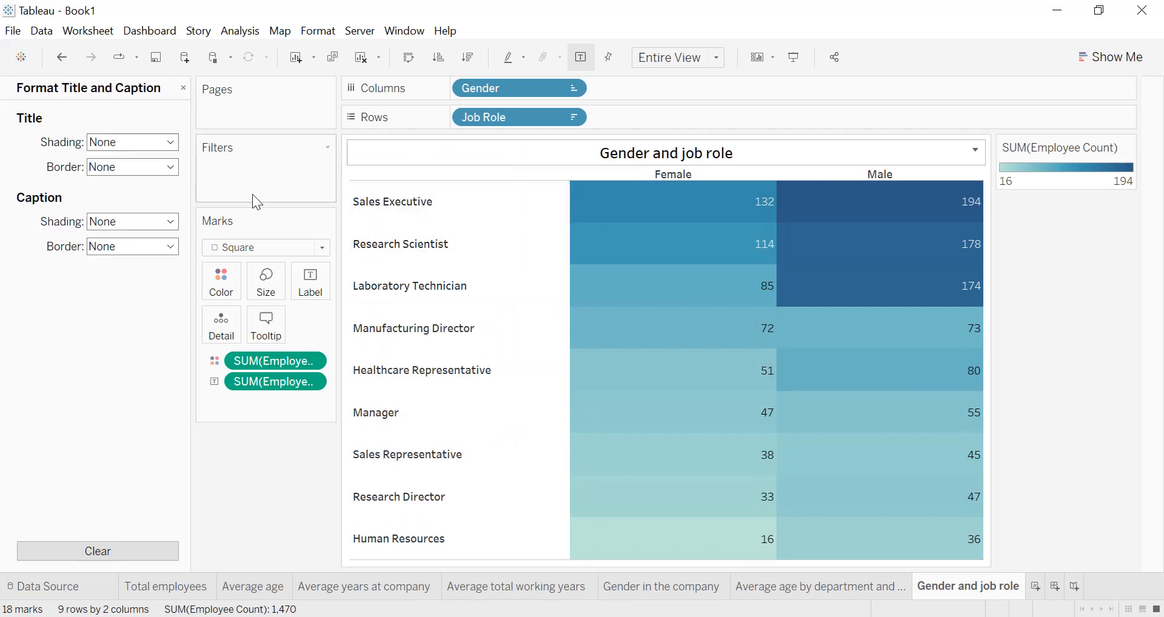
{"action": "left_click", "coordinate": [167, 167]}
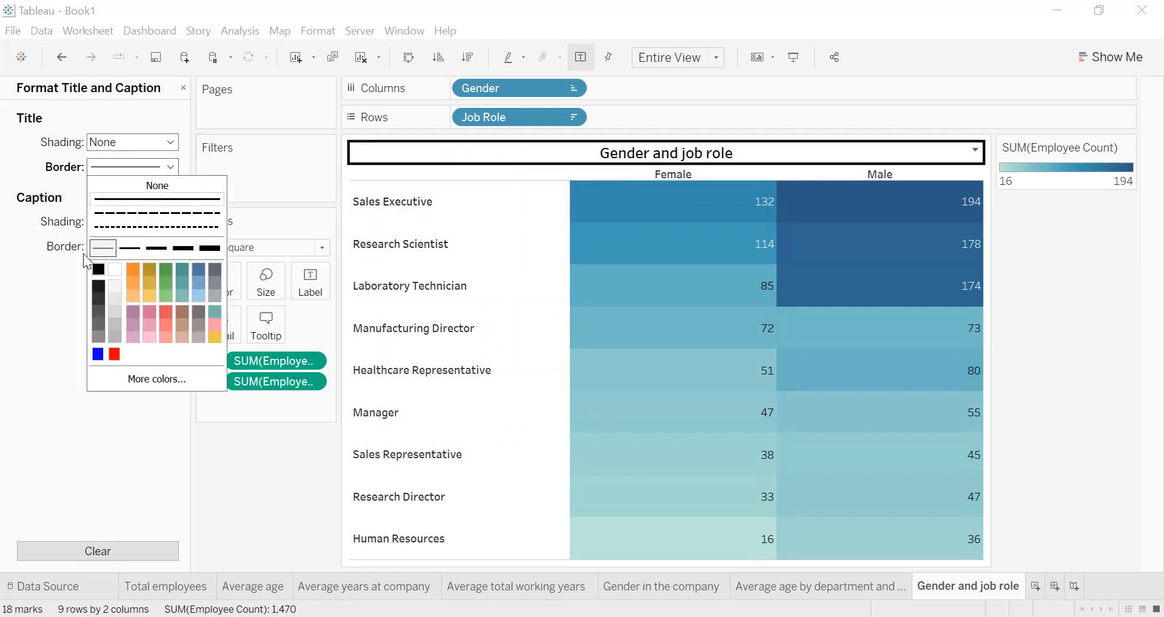
{"action": "left_click", "coordinate": [102, 271]}
- Set the default worksheet font to bold, size 10 and black
{"action": "right_click", "coordinate": [519, 211]}
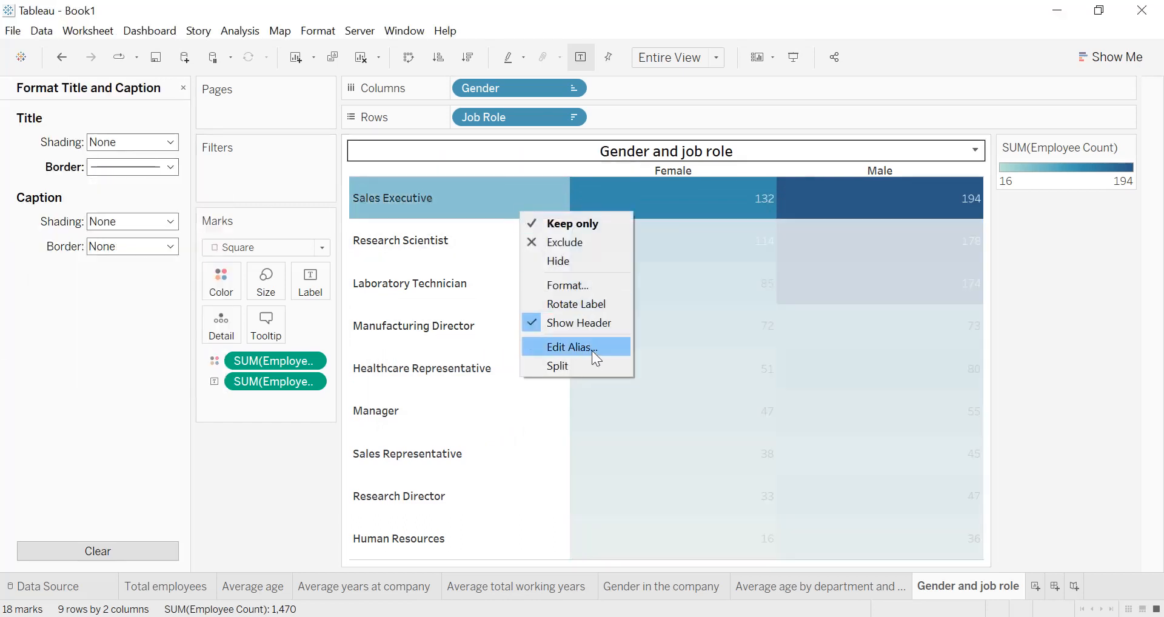
{"action": "left_click", "coordinate": [569, 286]}
{"action": "left_click", "coordinate": [26, 120]}
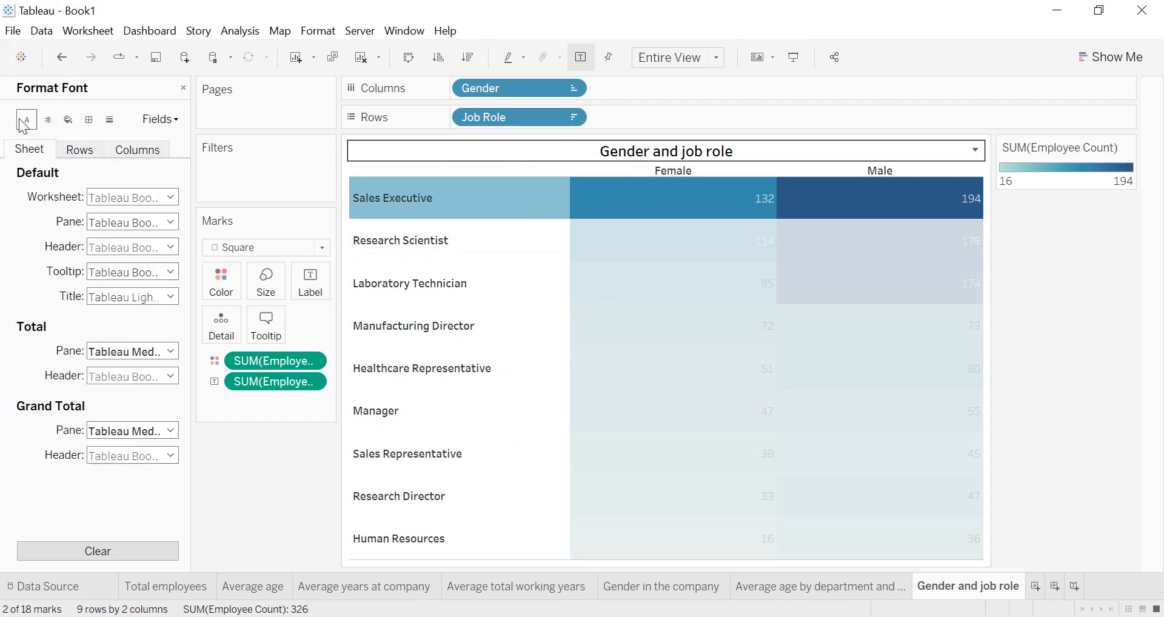
{"action": "left_click", "coordinate": [103, 221]}
{"action": "left_click", "coordinate": [144, 246]}
{"action": "left_click", "coordinate": [126, 245]}
{"action": "left_click", "coordinate": [109, 295]}
{"action": "left_click", "coordinate": [124, 244]}
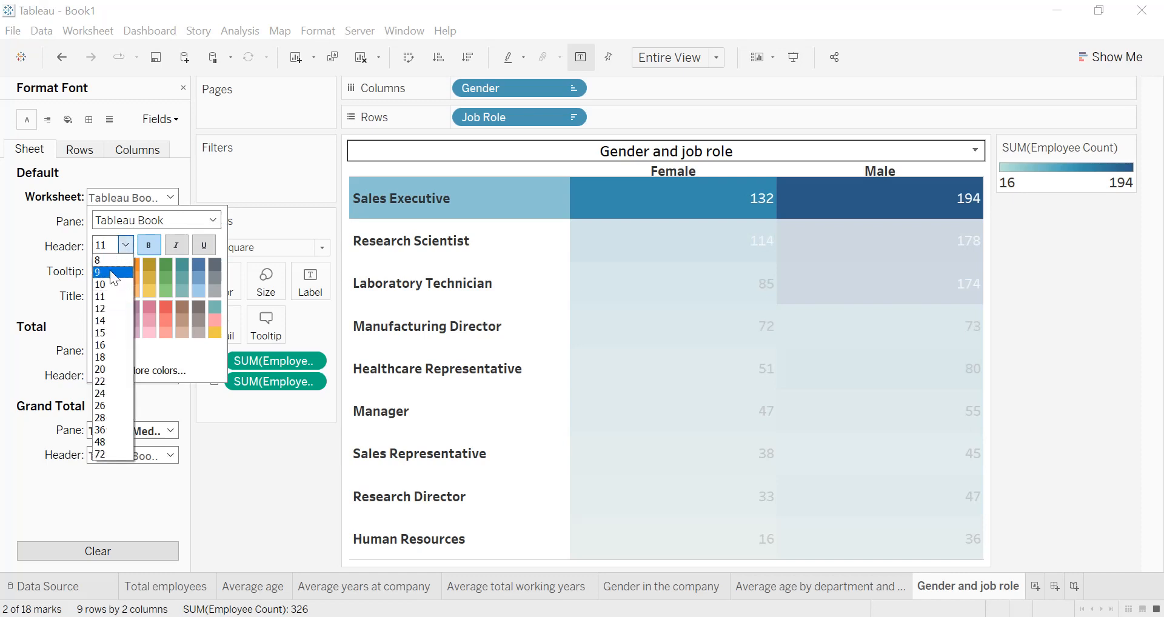
{"action": "left_click", "coordinate": [105, 275]}
{"action": "left_click", "coordinate": [104, 271]}
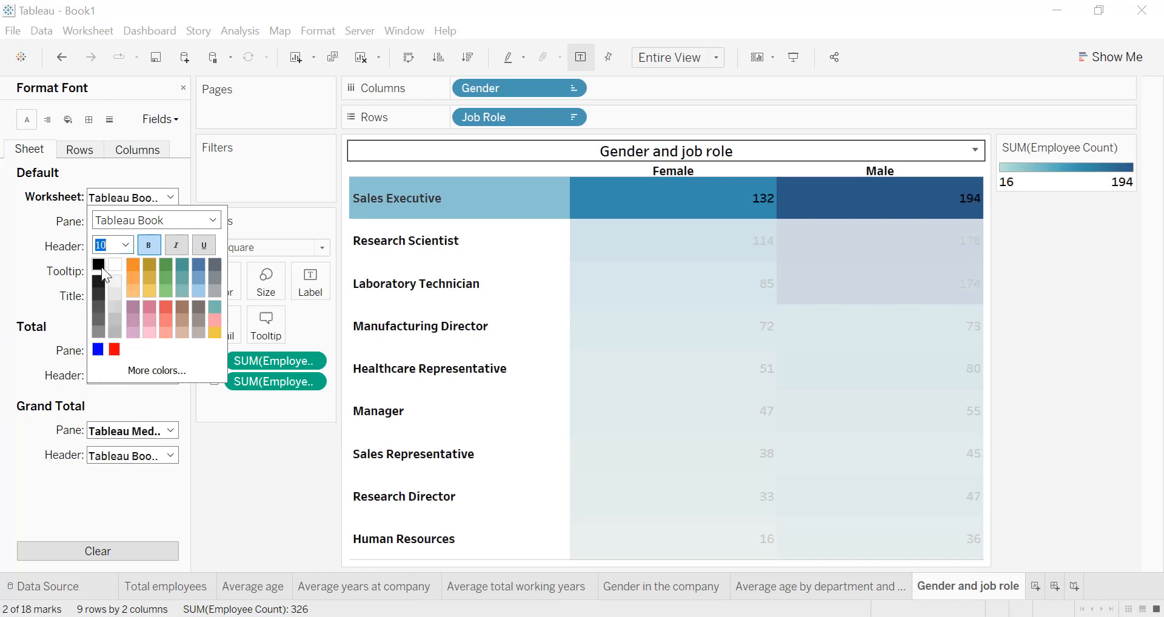
- Center the default pane and header text horizontally and clear the row selection
{"action": "left_click", "coordinate": [47, 120]}
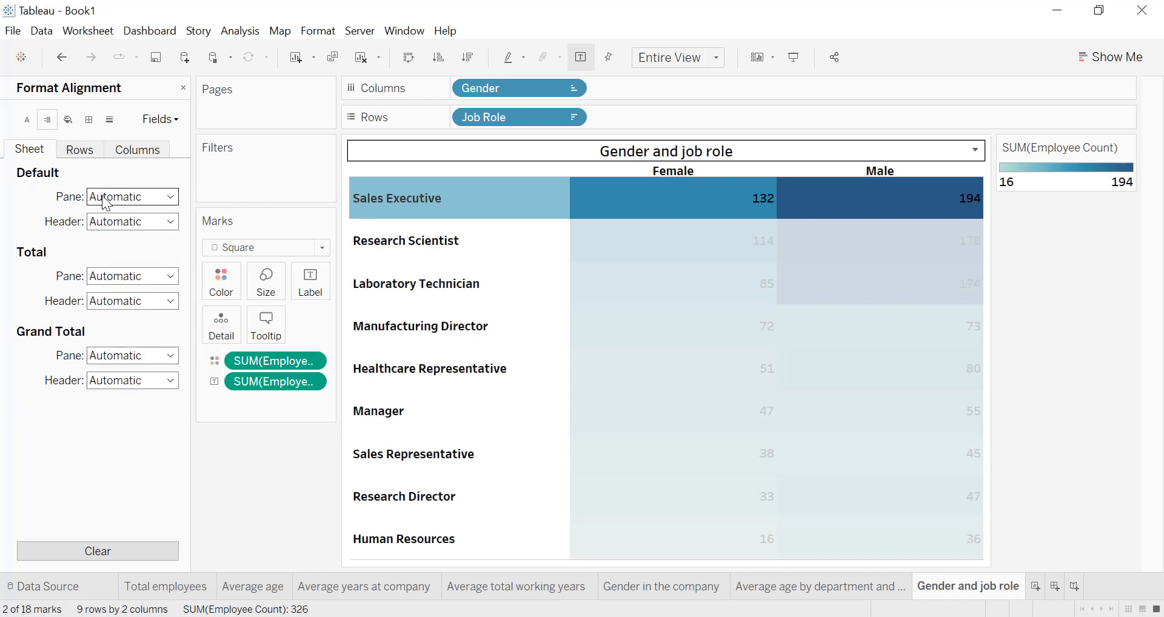
{"action": "left_click", "coordinate": [125, 197]}
{"action": "left_click", "coordinate": [128, 260]}
{"action": "left_click", "coordinate": [131, 222]}
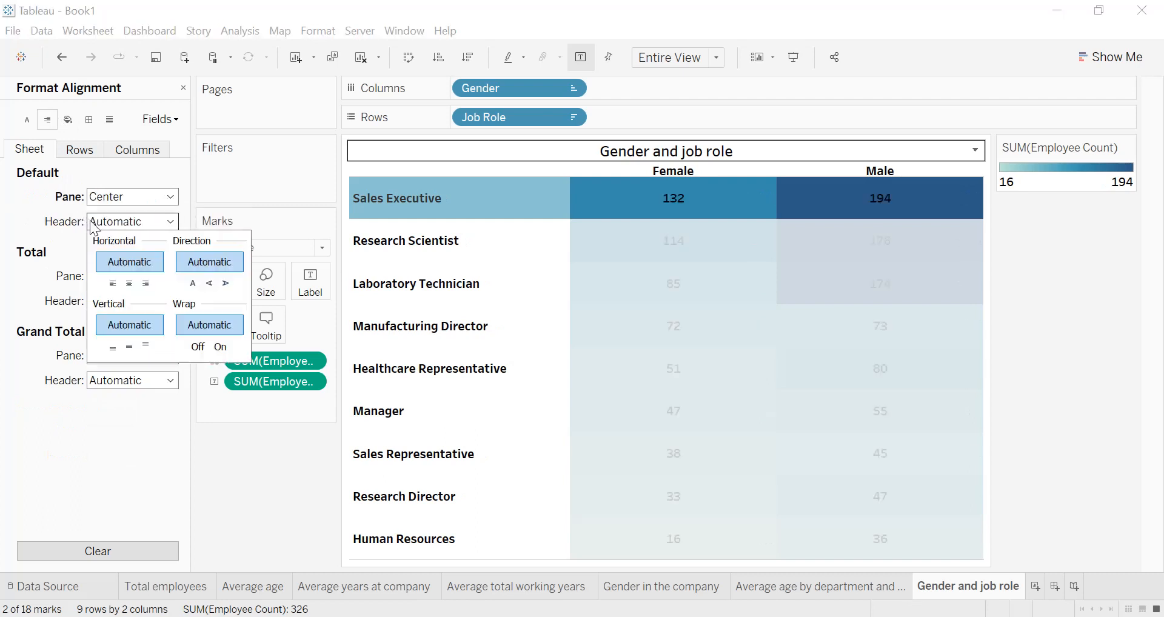
{"action": "left_click", "coordinate": [129, 284]}
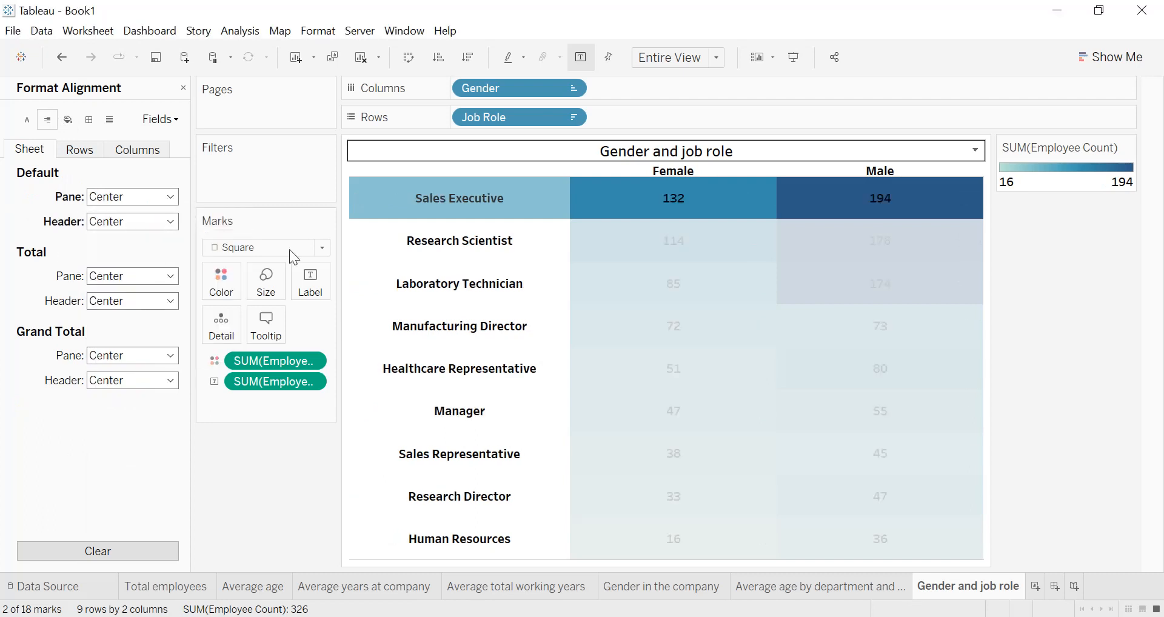
{"action": "left_click", "coordinate": [490, 213]}
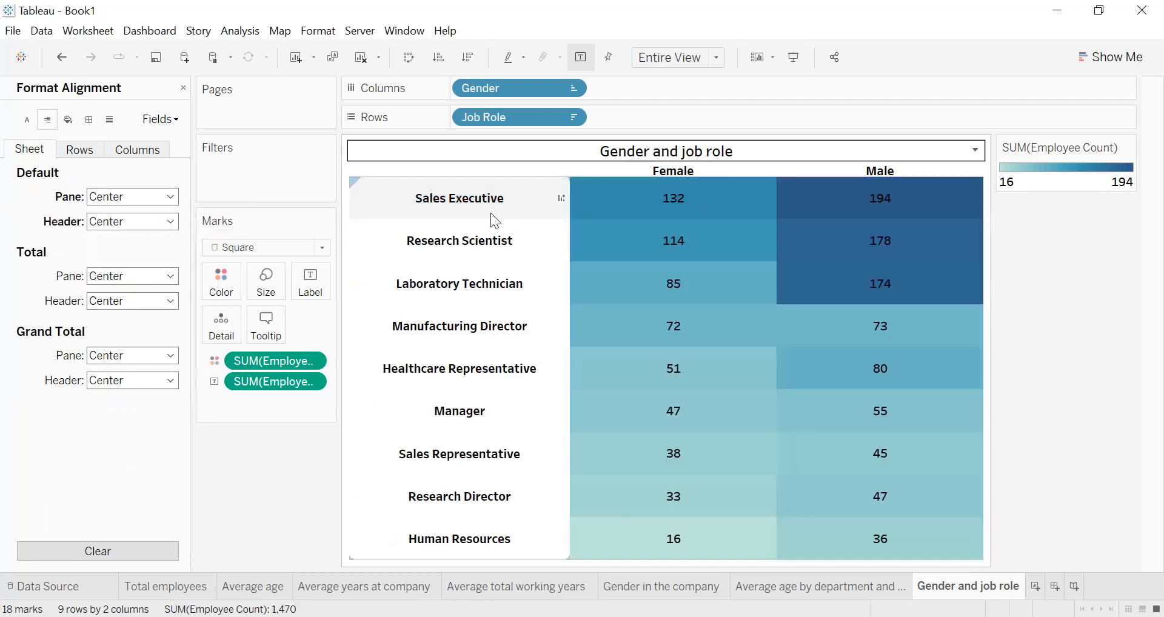
- Apply thin solid black default borders to the table's cells, pane and headers
{"action": "left_click", "coordinate": [88, 120]}
{"action": "left_click", "coordinate": [139, 197]}
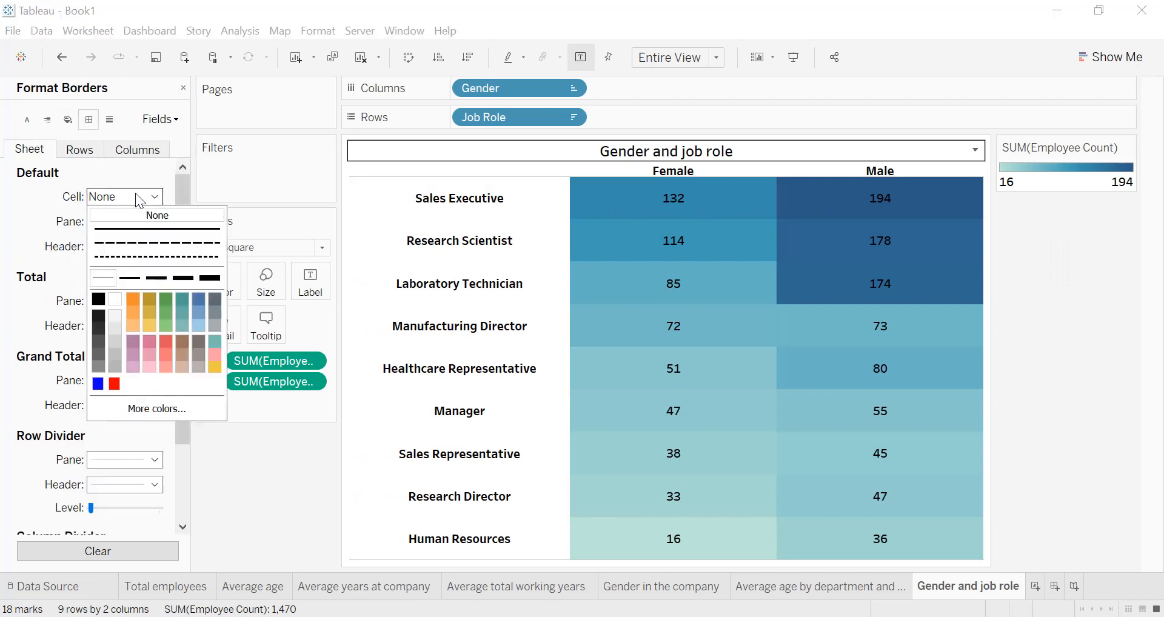
{"action": "left_click", "coordinate": [118, 280]}
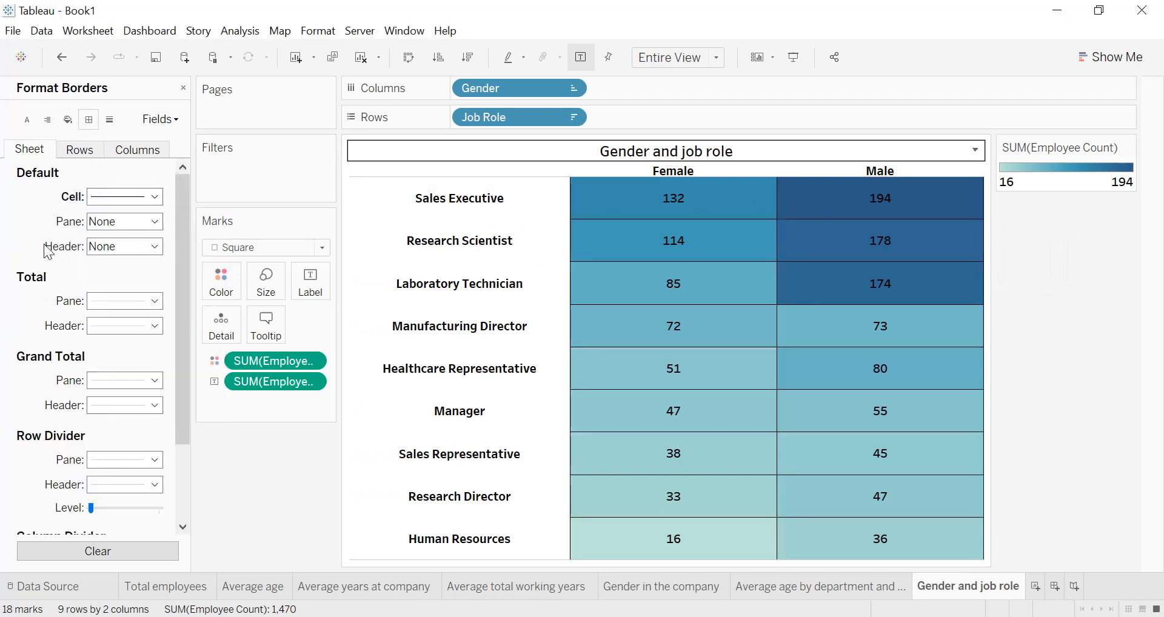
{"action": "left_click", "coordinate": [109, 222]}
{"action": "left_click", "coordinate": [96, 321]}
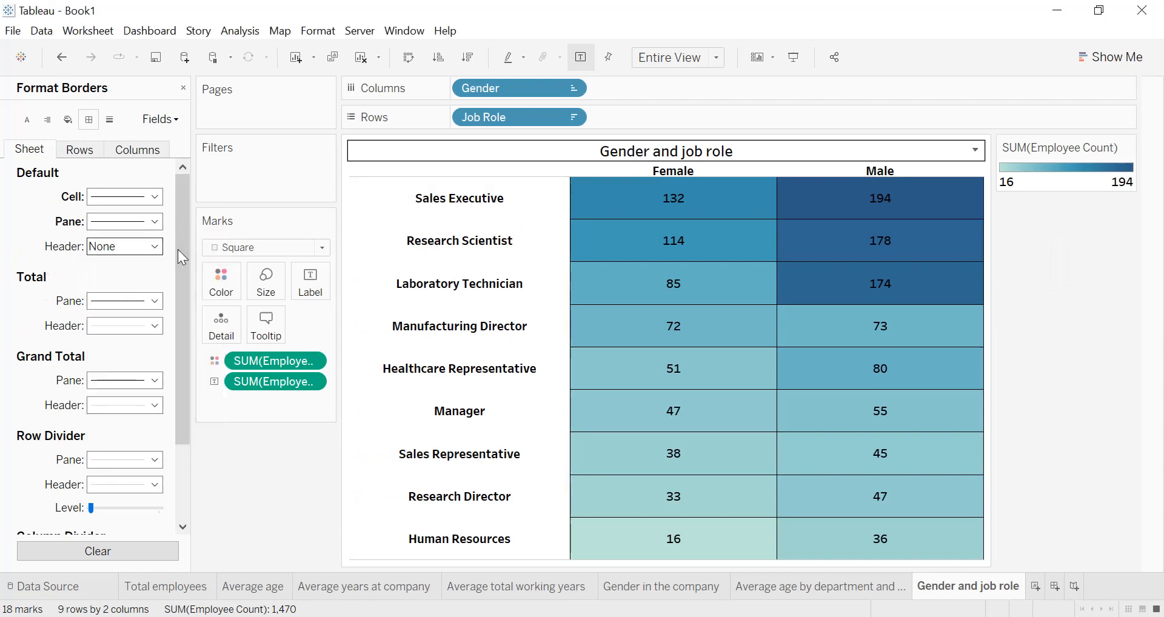
{"action": "left_click", "coordinate": [122, 247]}
{"action": "left_click", "coordinate": [103, 328]}
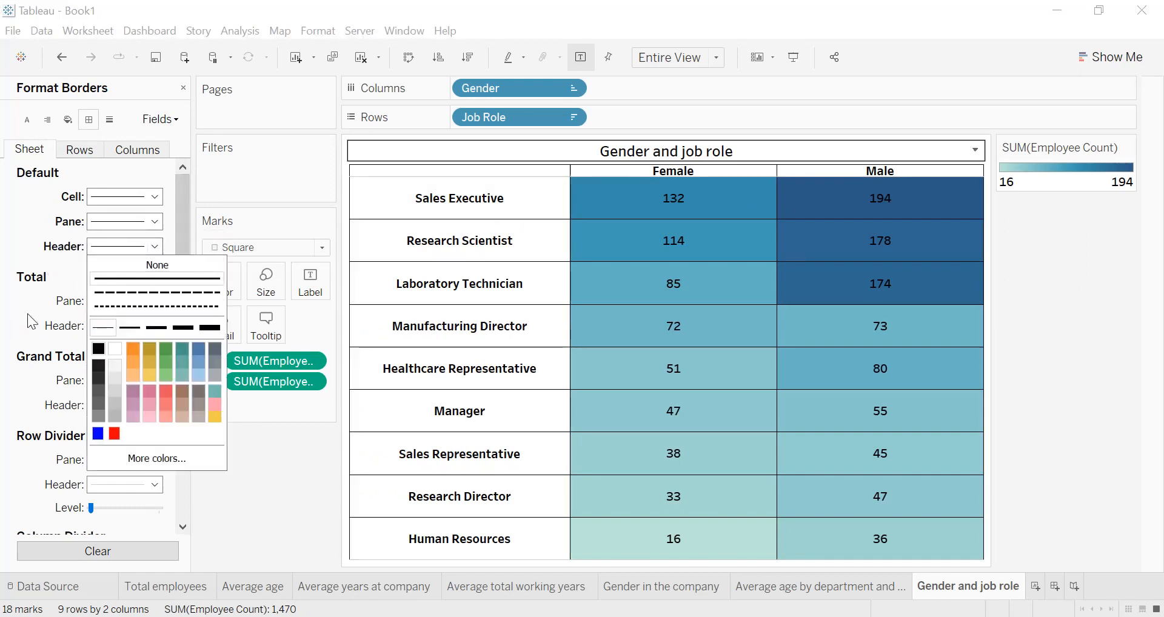
- Set the pane lines of the row divider and column divider to solid black
{"action": "scroll", "coordinate": [31, 321], "scroll_direction": "down", "scroll_amount": 1}
{"action": "scroll", "coordinate": [31, 322], "scroll_direction": "down", "scroll_amount": 1}
{"action": "left_click", "coordinate": [111, 357]}
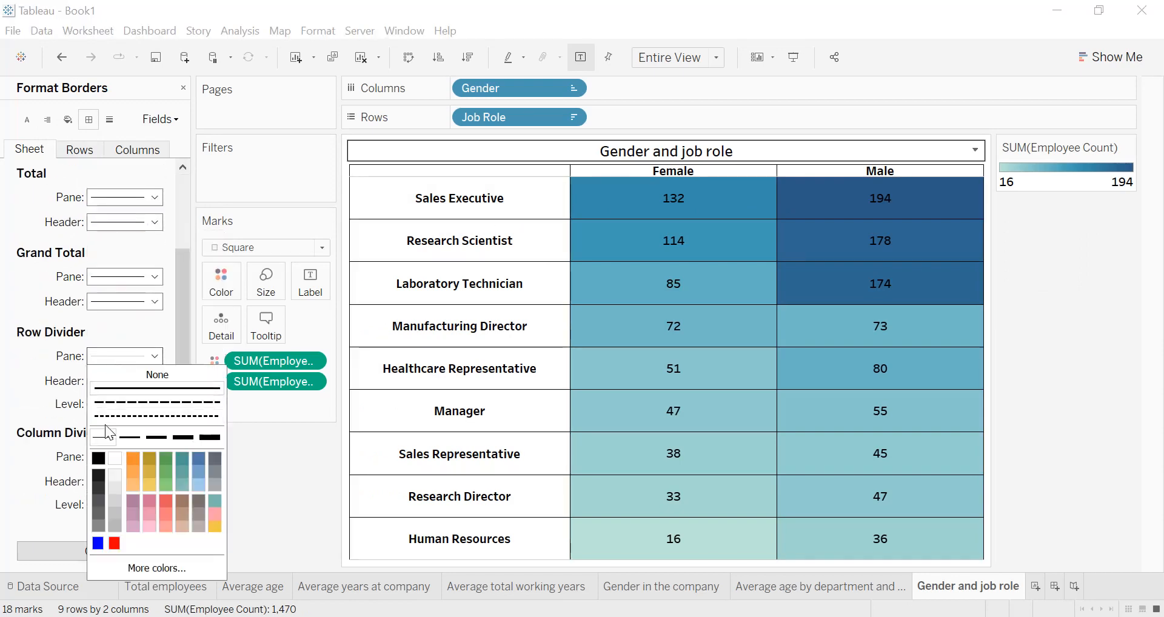
{"action": "left_click", "coordinate": [98, 458]}
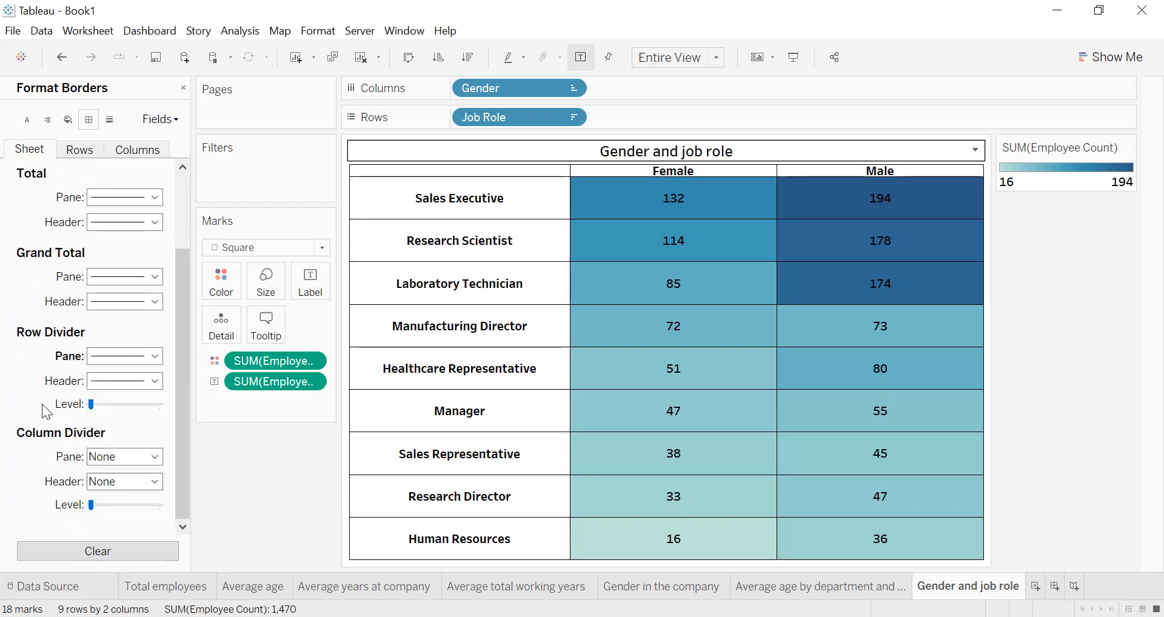
{"action": "left_click", "coordinate": [103, 458]}
{"action": "left_click", "coordinate": [97, 328]}
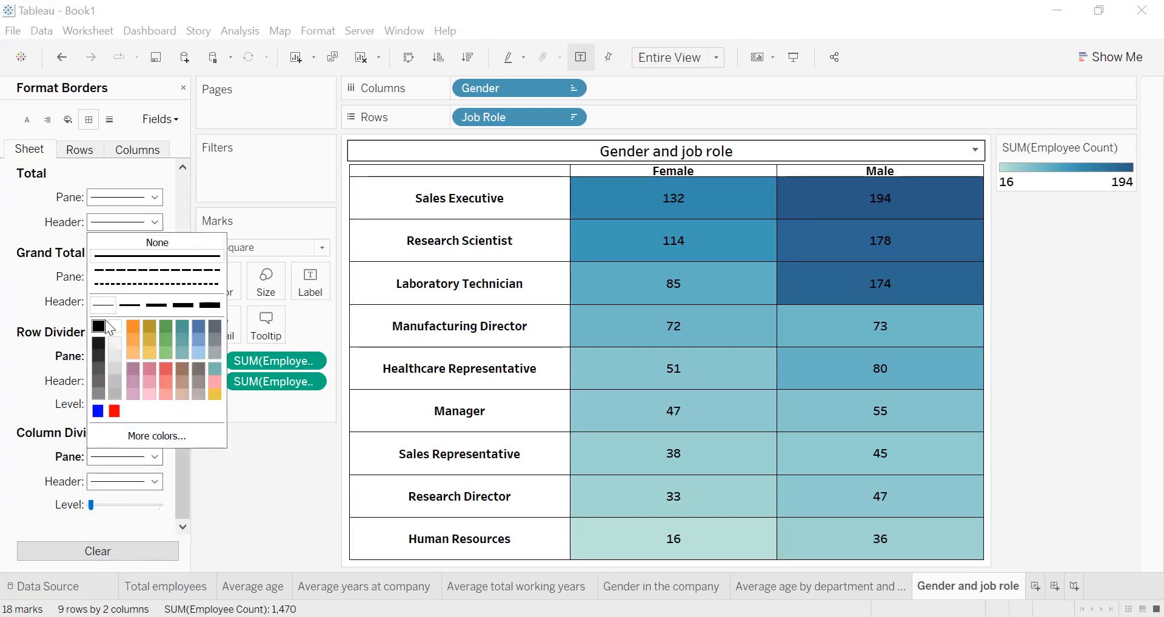
{"action": "left_click", "coordinate": [33, 317]}
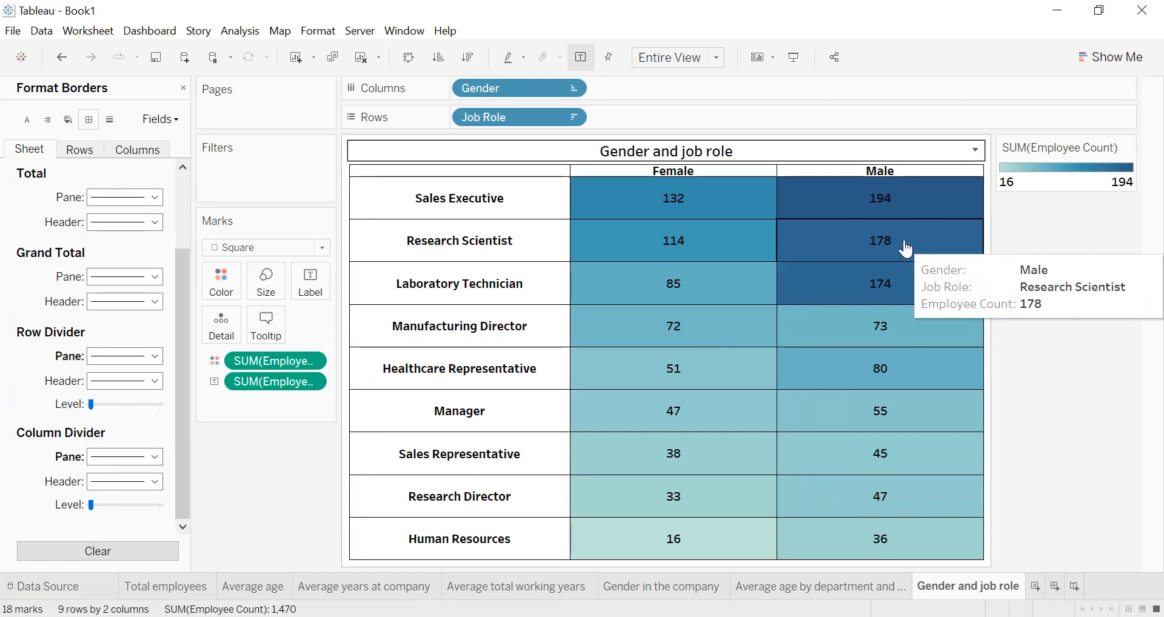
- Hide the SUM(Employee Count) color legend card
{"action": "mouse_move", "coordinate": [629, 189]}
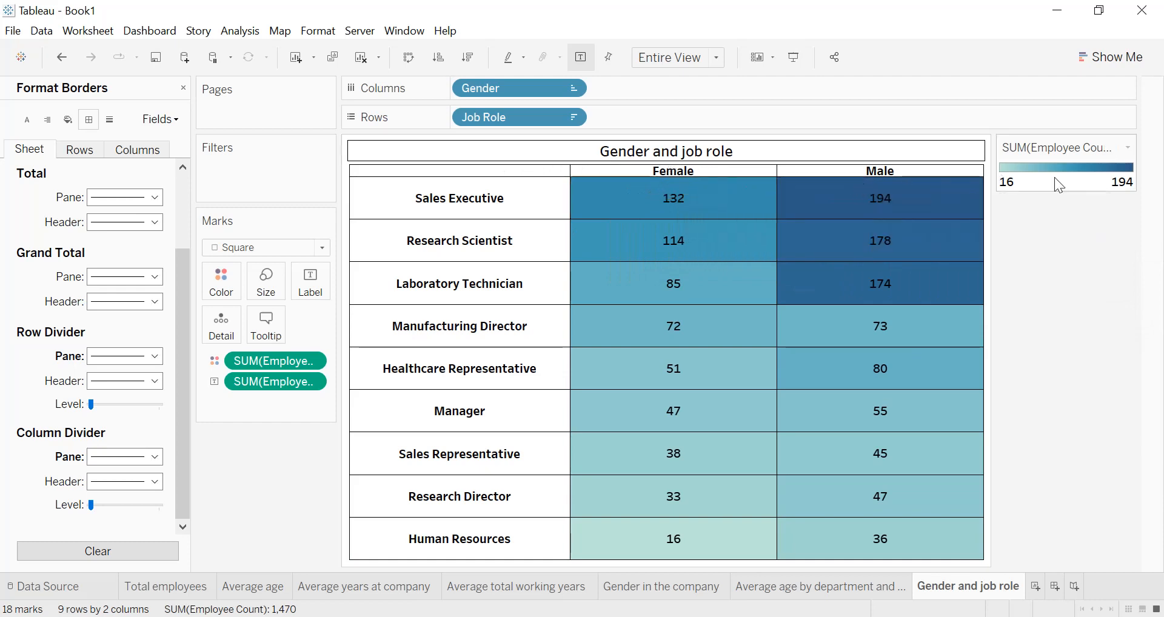
{"action": "left_click", "coordinate": [1129, 147]}
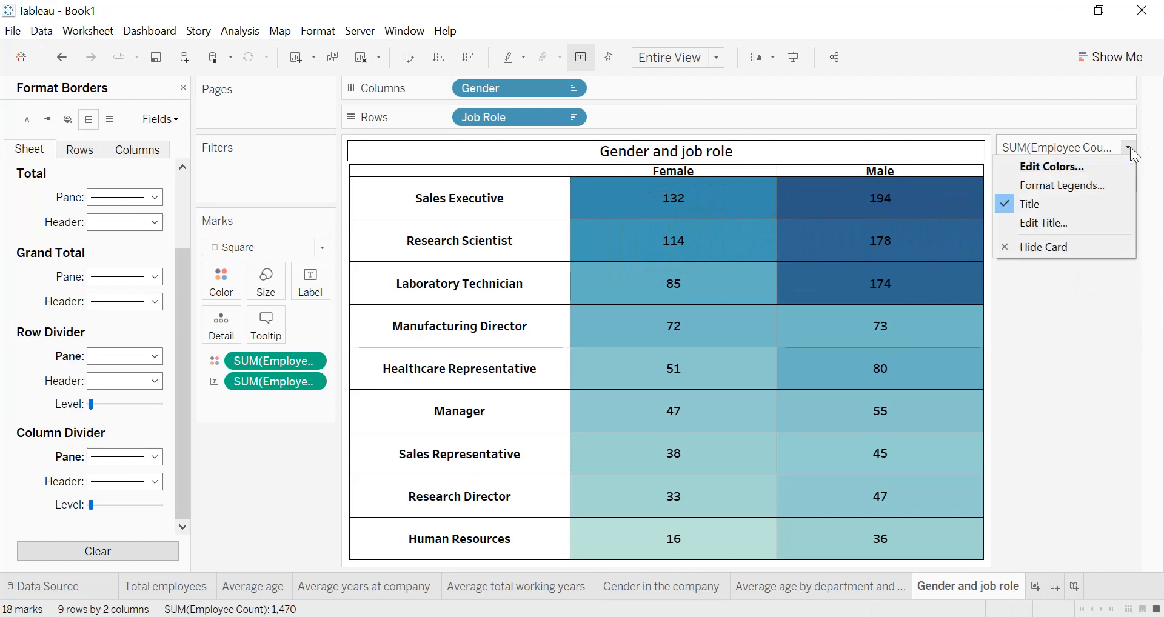
{"action": "left_click", "coordinate": [1068, 246]}
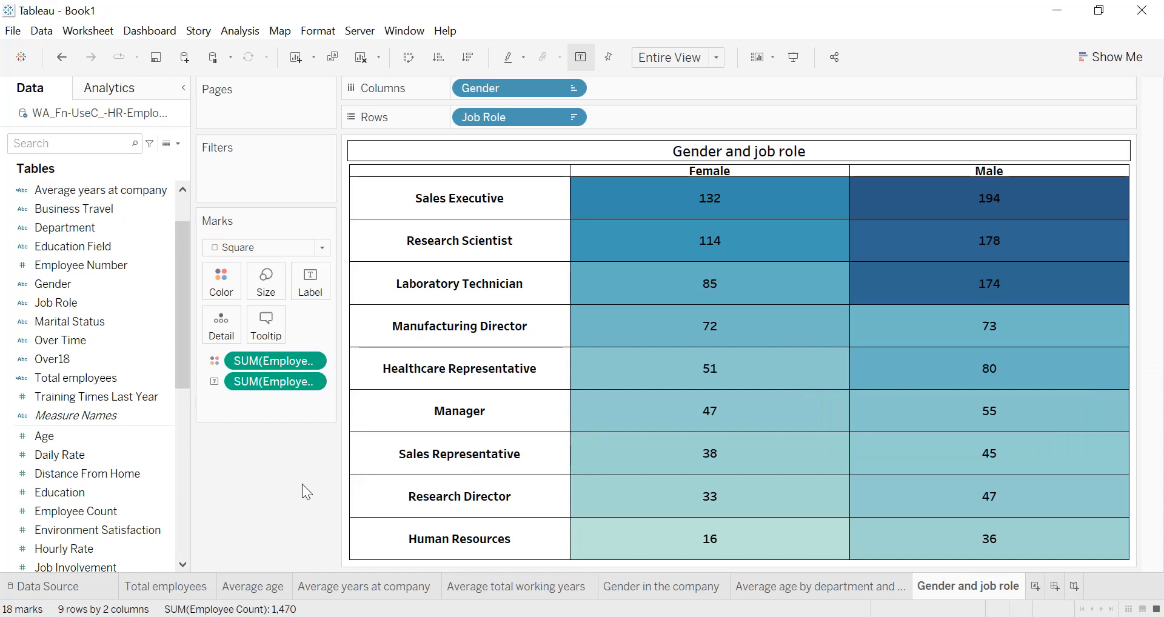
- In a new worksheet, build a table of summed Employee Count with Gender on rows and Marital Status on columns, and convert it to a treemap
{"action": "left_click", "coordinate": [1037, 587]}
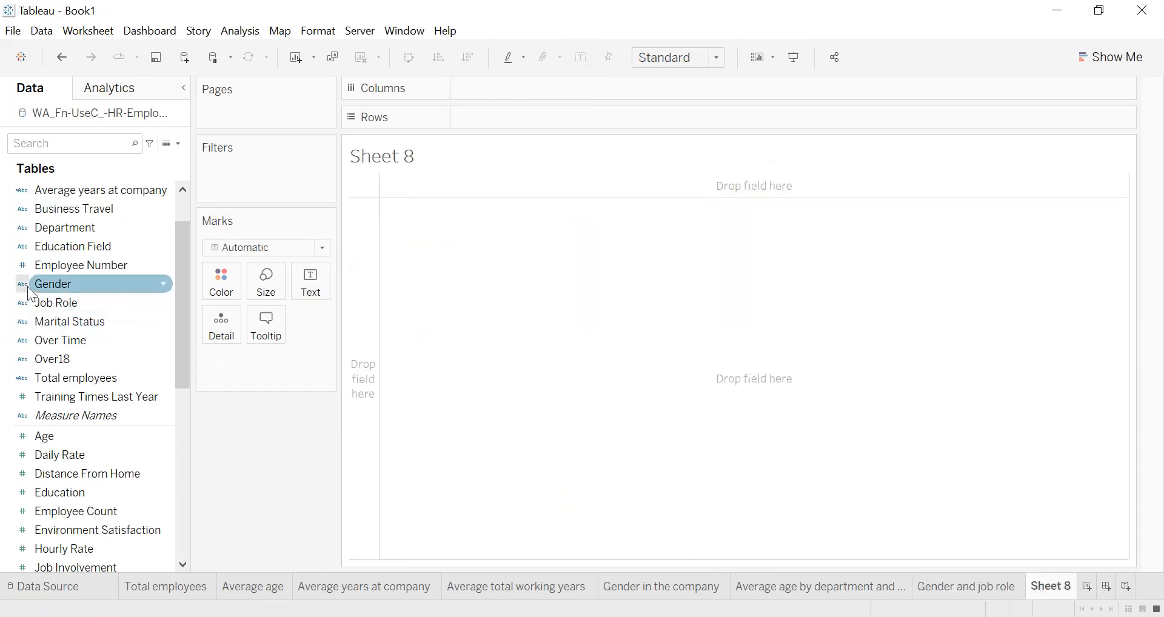
{"action": "left_click_drag", "start_coordinate": [47, 292], "coordinate": [485, 130]}
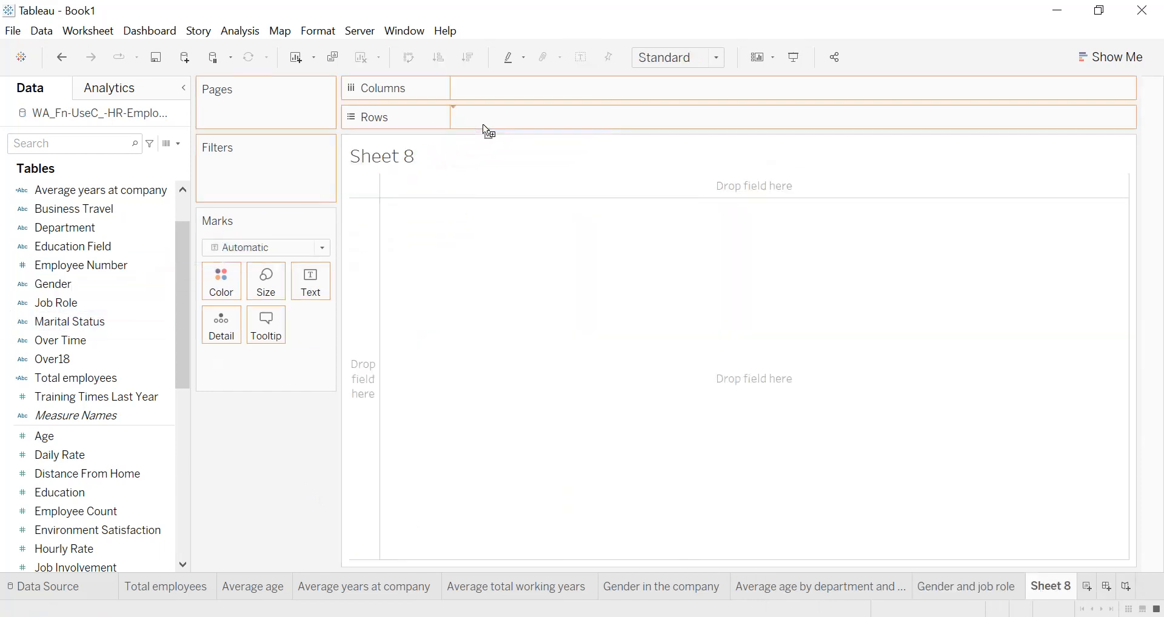
{"action": "left_click", "coordinate": [73, 321]}
{"action": "left_click_drag", "start_coordinate": [101, 320], "coordinate": [516, 95]}
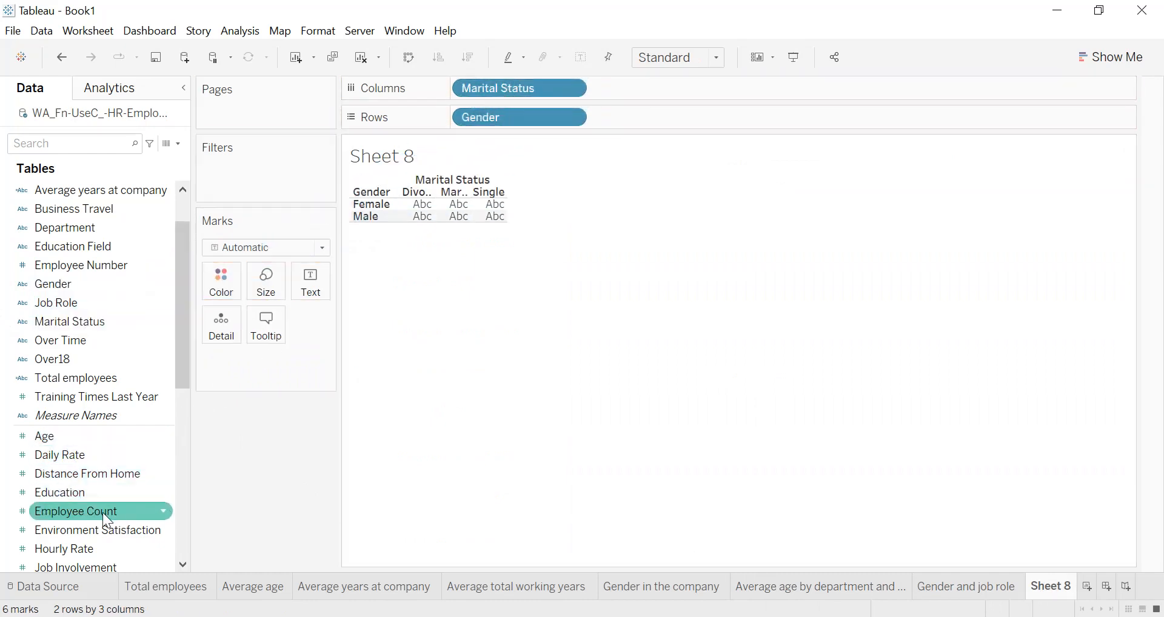
{"action": "left_click_drag", "start_coordinate": [92, 510], "coordinate": [313, 289]}
{"action": "left_click", "coordinate": [1123, 65]}
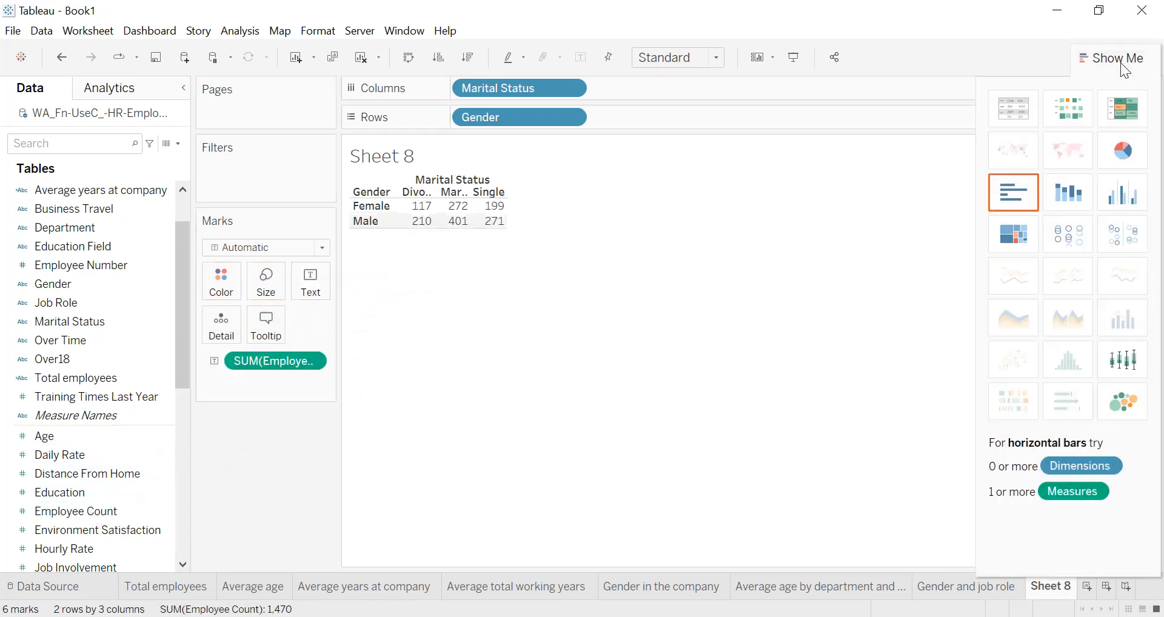
{"action": "left_click", "coordinate": [1022, 234]}
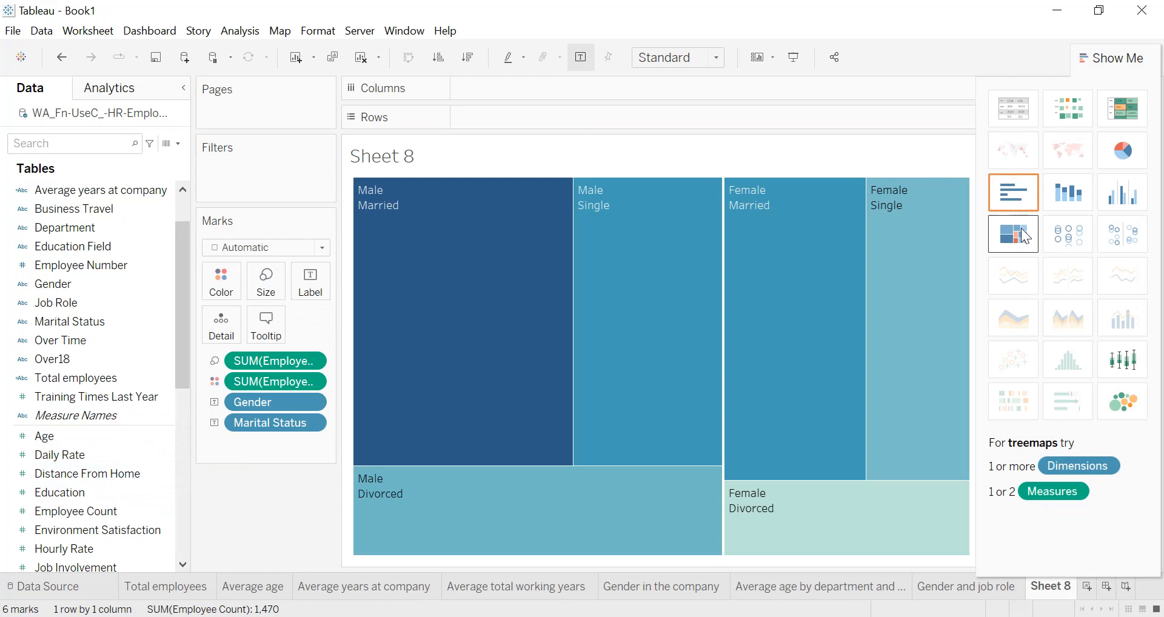
- Label the treemap tiles with the summed Employee Count and hide the SUM(Employee Count) color legend card
{"action": "left_click", "coordinate": [667, 161]}
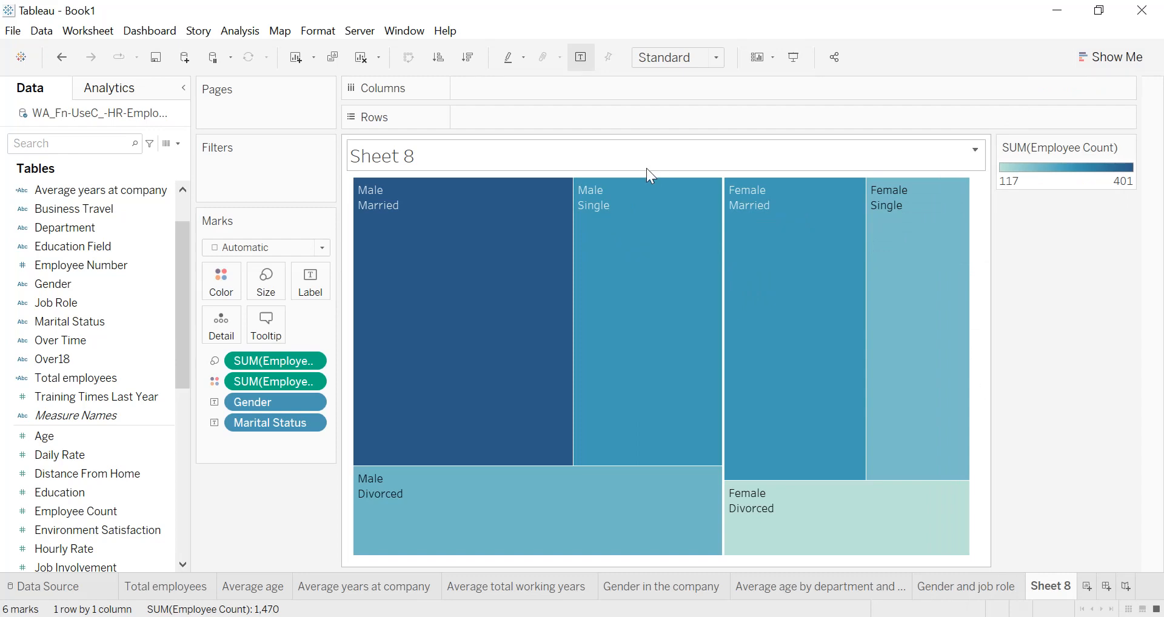
{"action": "left_click_drag", "start_coordinate": [253, 365], "coordinate": [315, 296]}
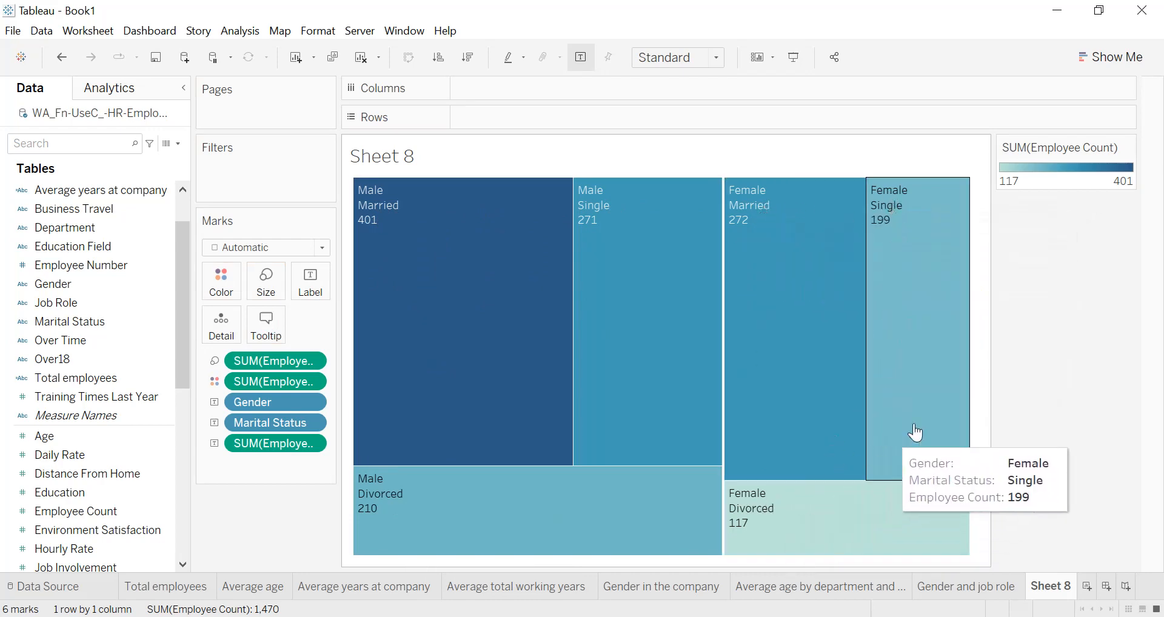
{"action": "left_click", "coordinate": [1127, 146]}
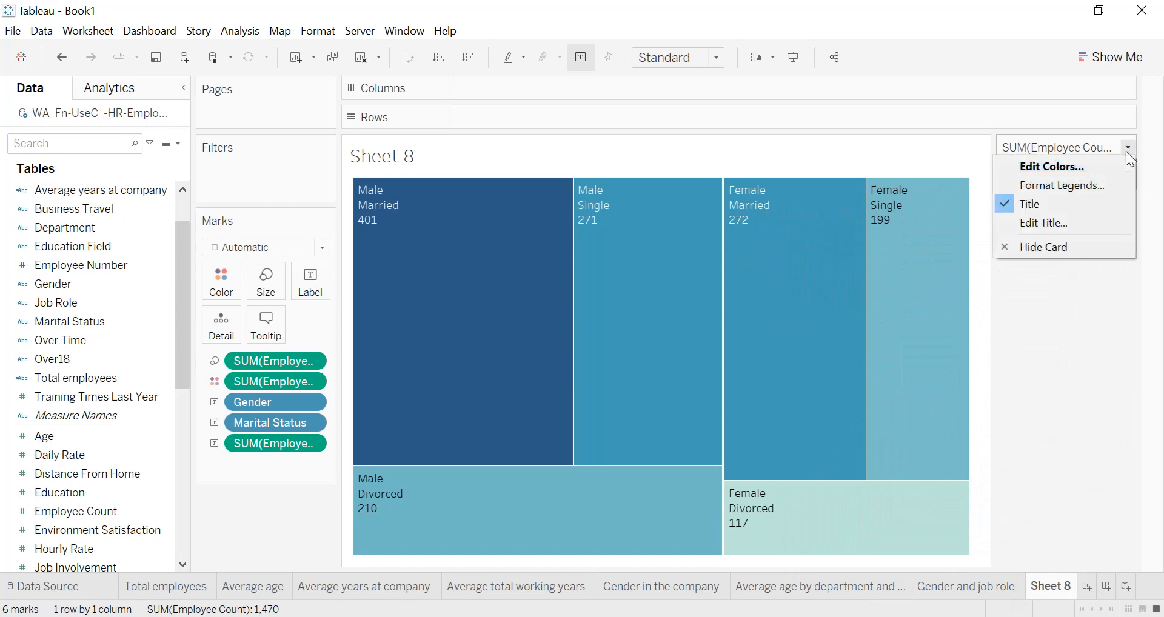
{"action": "left_click", "coordinate": [1083, 240]}
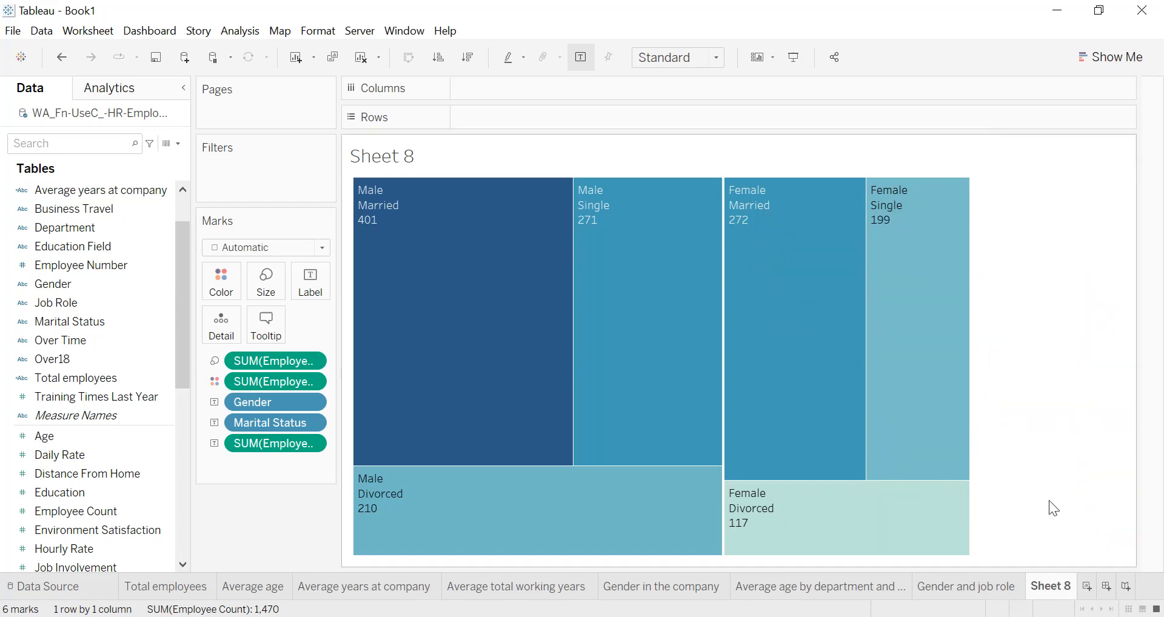
- Rename the treemap worksheet as "Gender and marital status" and fit it to Entire View
{"action": "double_click", "coordinate": [1052, 589]}
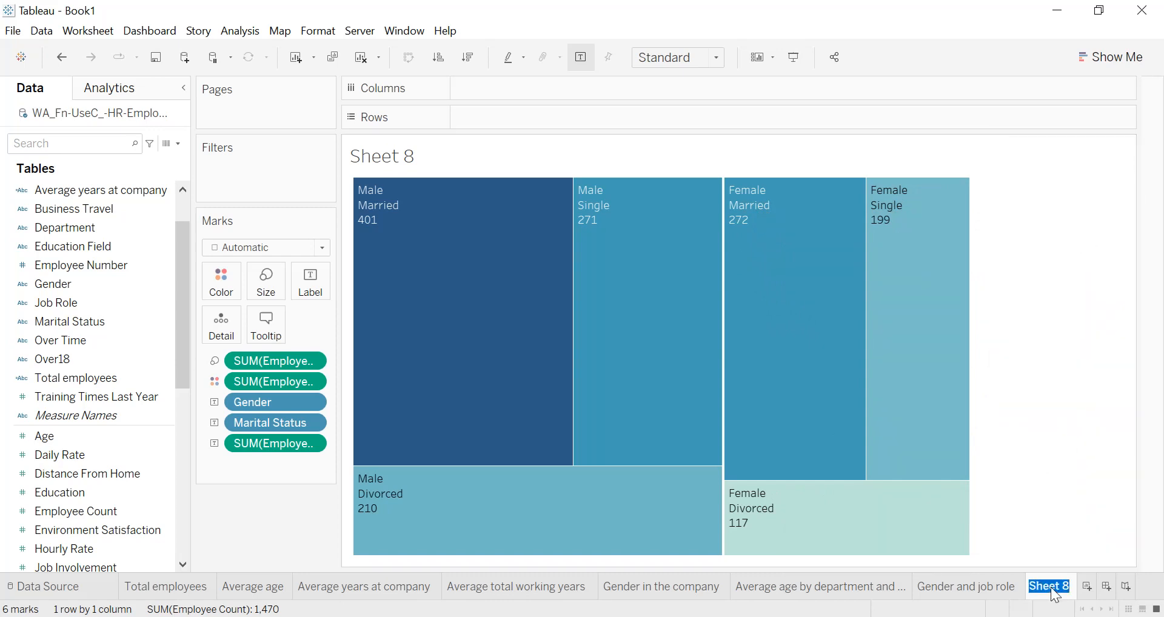
{"action": "type", "text": "Gender and marital status"}
{"action": "key", "text": "Return"}
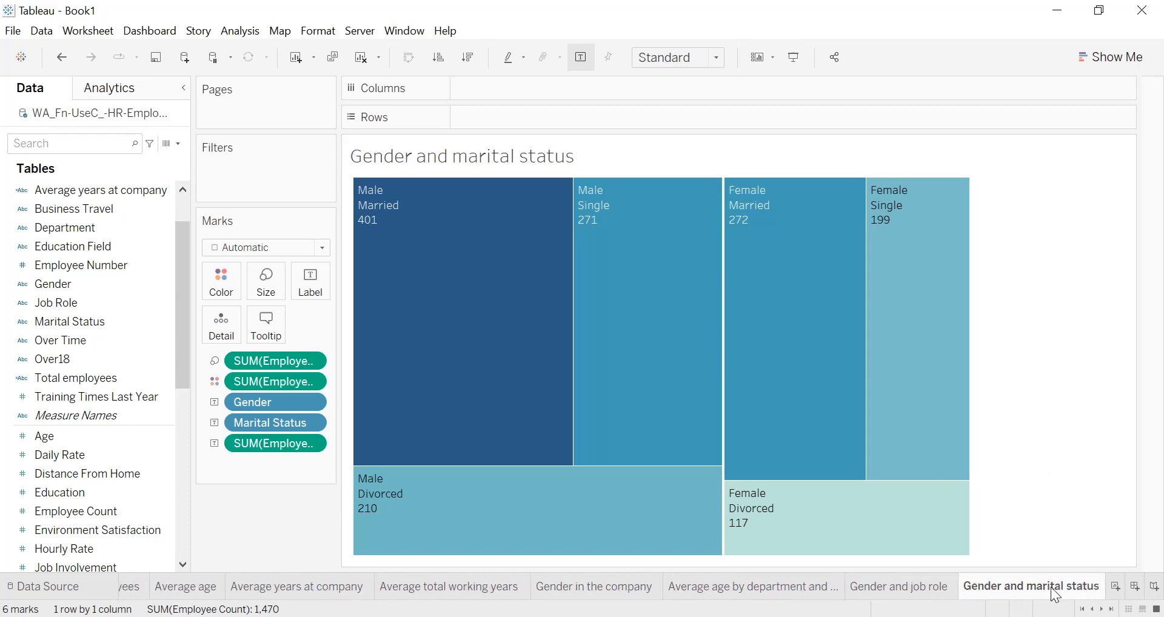
{"action": "left_click", "coordinate": [717, 57]}
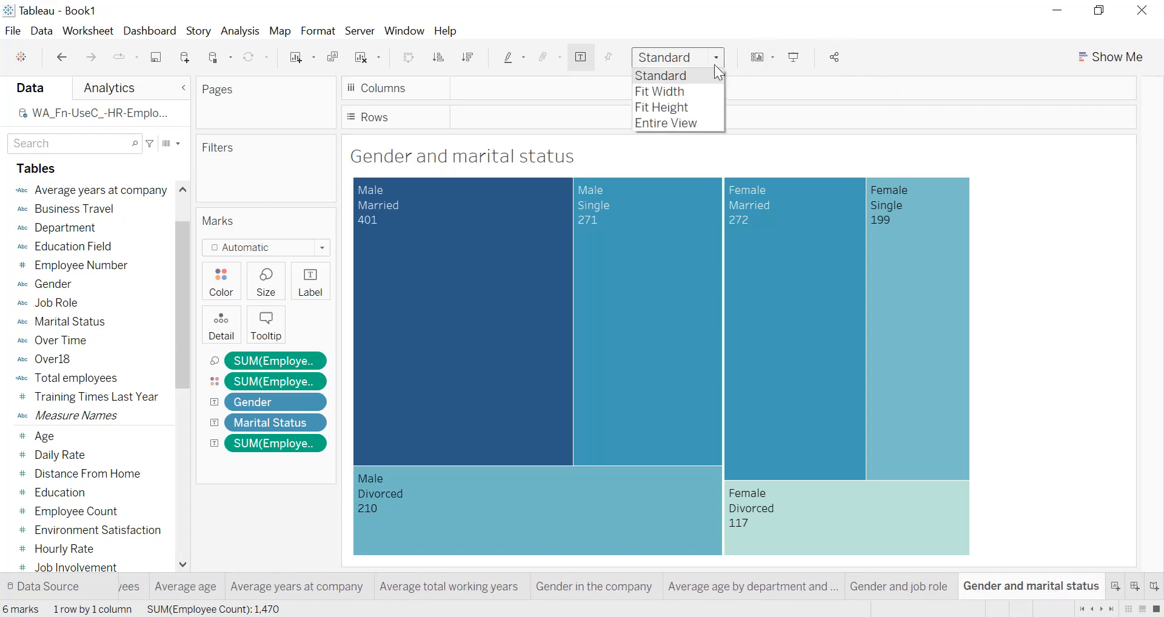
{"action": "left_click", "coordinate": [655, 123]}
- Add a thin solid border around the worksheet title
{"action": "right_click", "coordinate": [577, 156]}
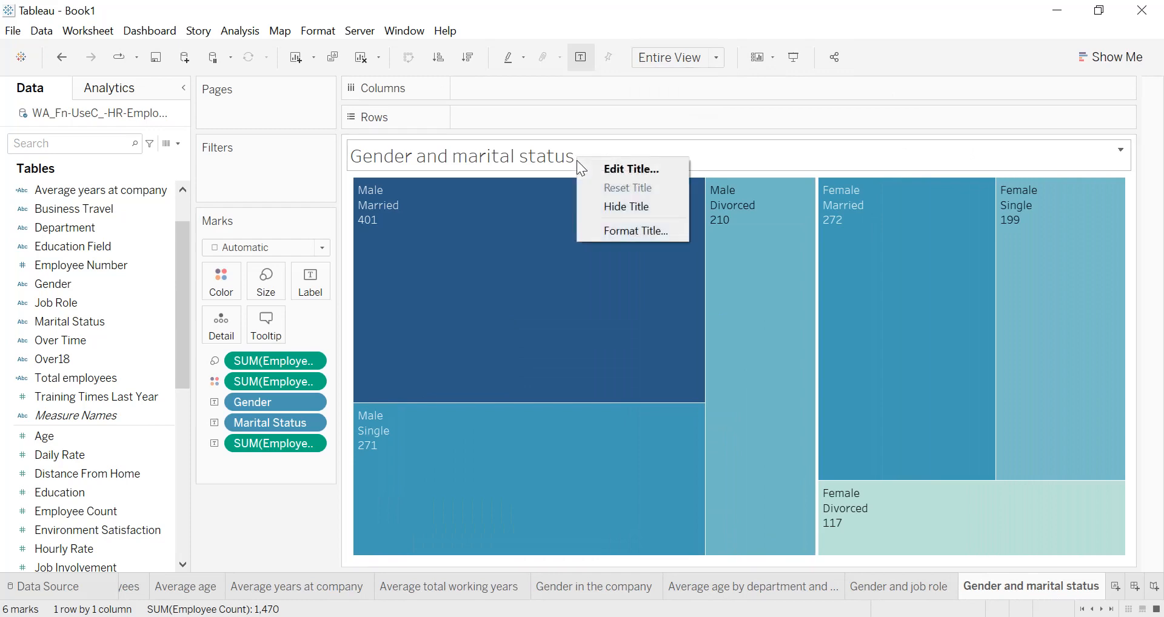
{"action": "left_click", "coordinate": [609, 228]}
{"action": "left_click", "coordinate": [136, 172]}
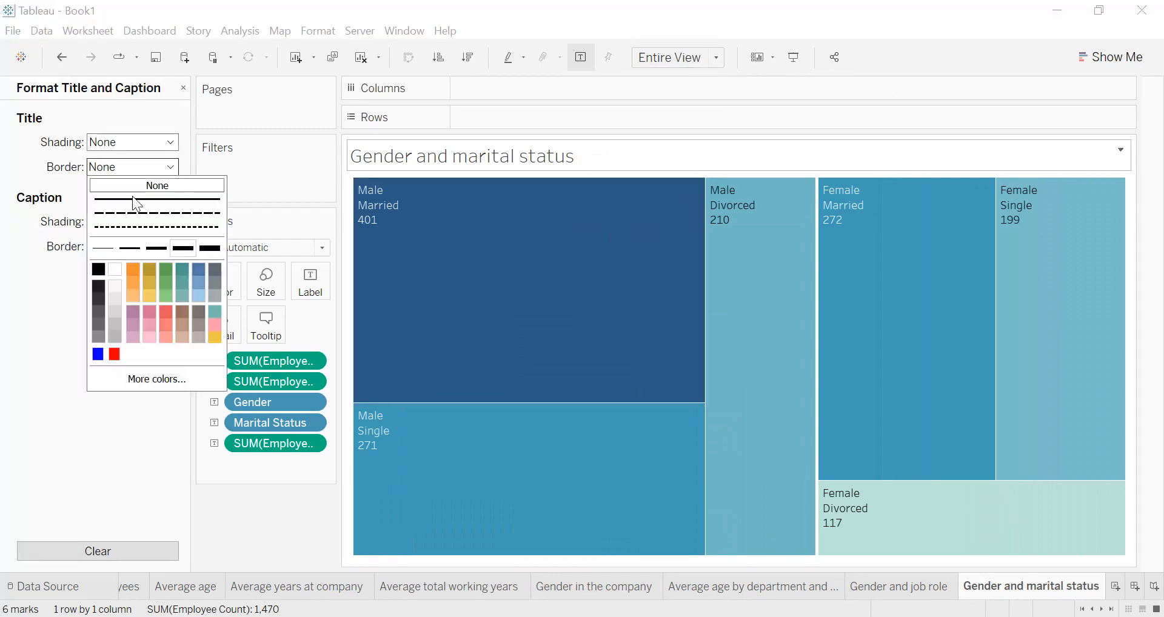
{"action": "left_click", "coordinate": [104, 248]}
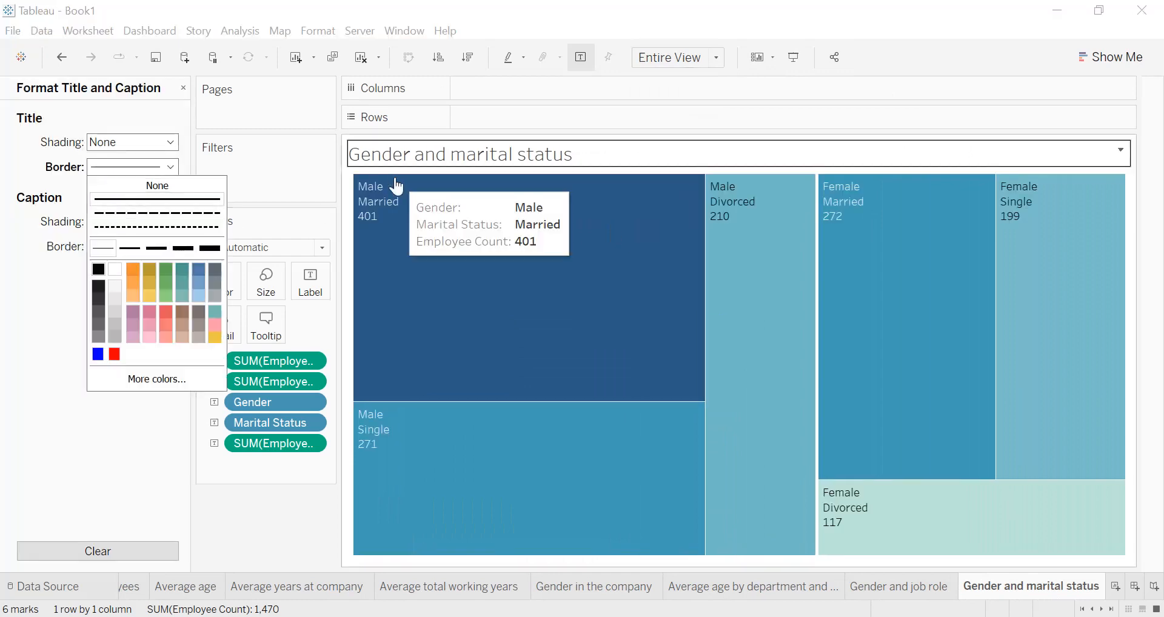
- Format the worksheet title text as centered, black, bold and 12 pt
{"action": "left_click", "coordinate": [440, 159]}
{"action": "double_click", "coordinate": [441, 159]}
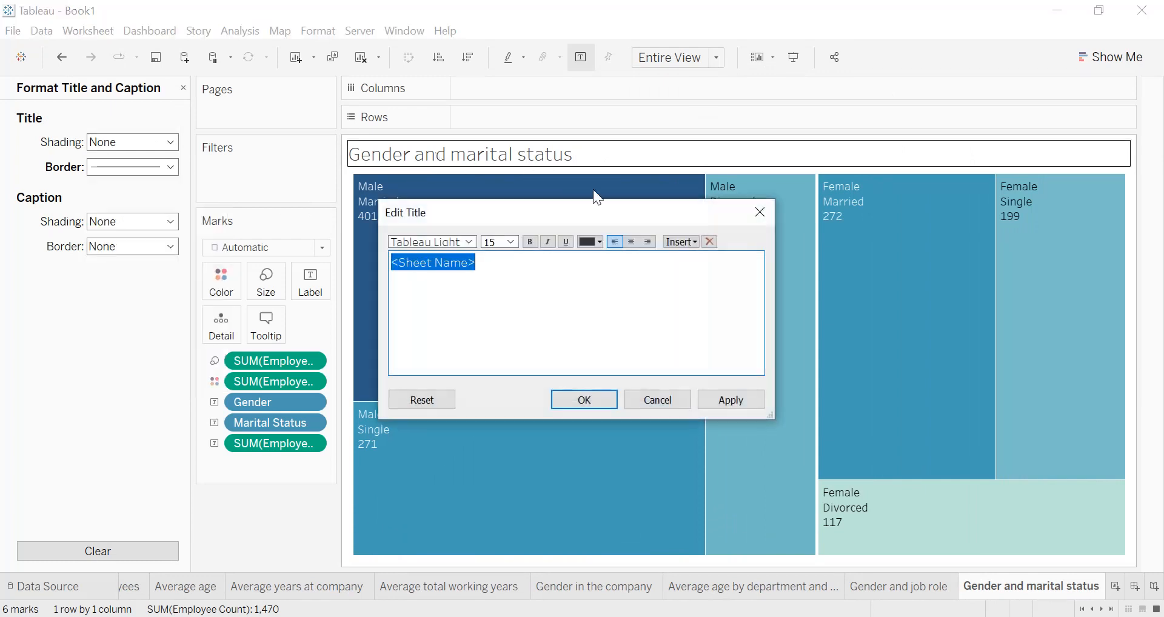
{"action": "left_click", "coordinate": [631, 243]}
{"action": "left_click", "coordinate": [592, 241]}
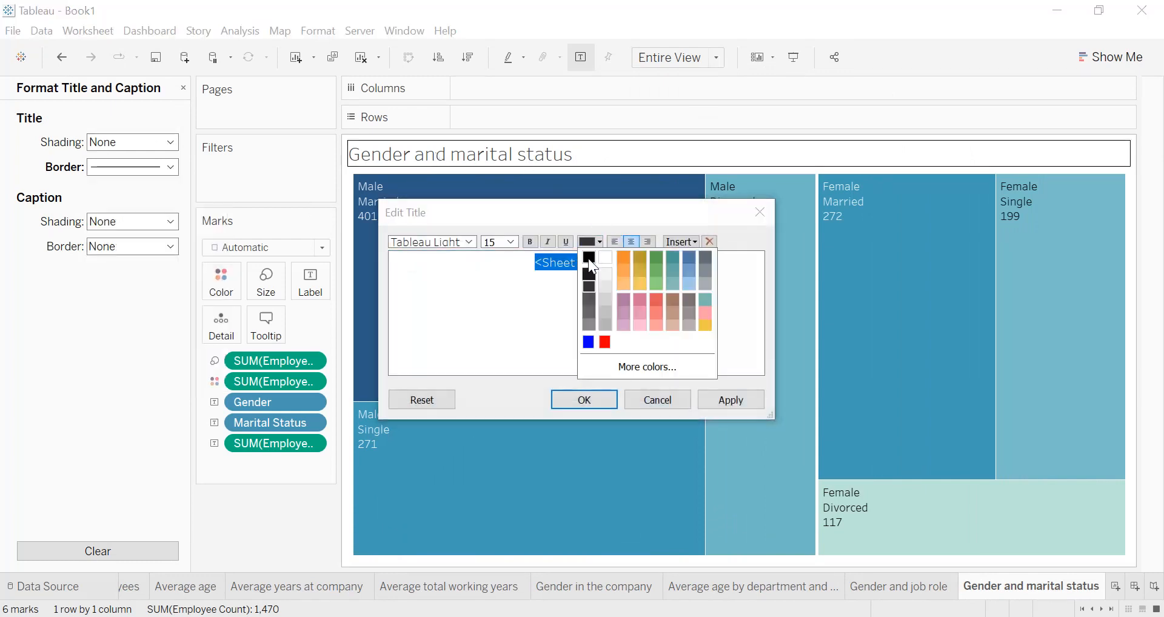
{"action": "left_click", "coordinate": [588, 258]}
{"action": "left_click", "coordinate": [530, 242]}
{"action": "left_click", "coordinate": [511, 242]}
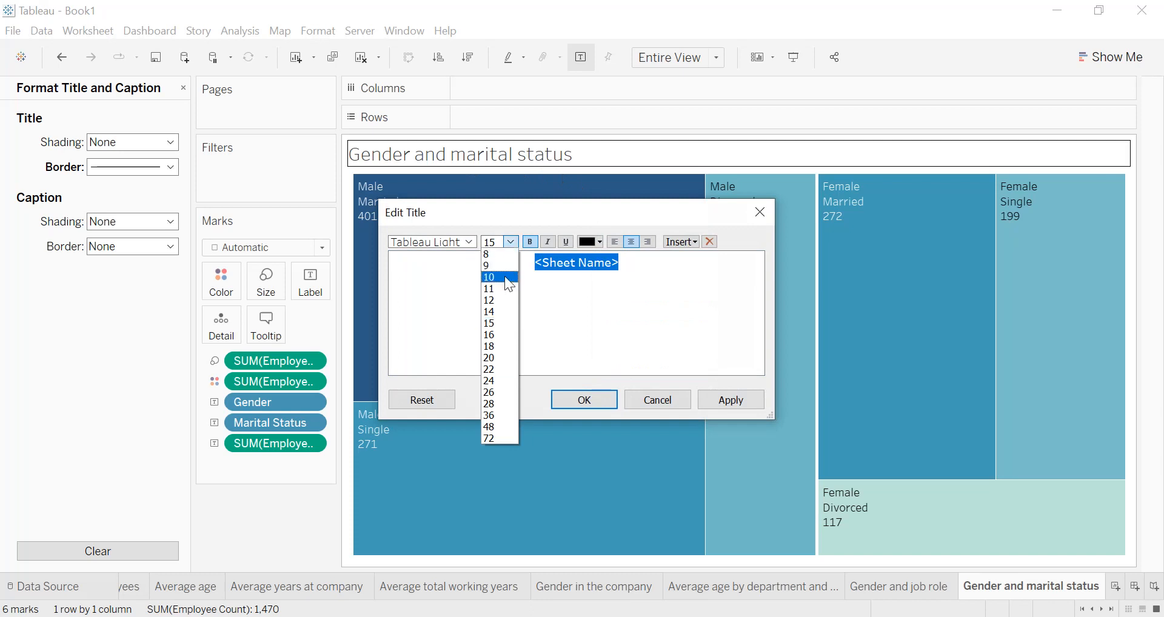
{"action": "left_click", "coordinate": [509, 302]}
{"action": "left_click", "coordinate": [734, 399]}
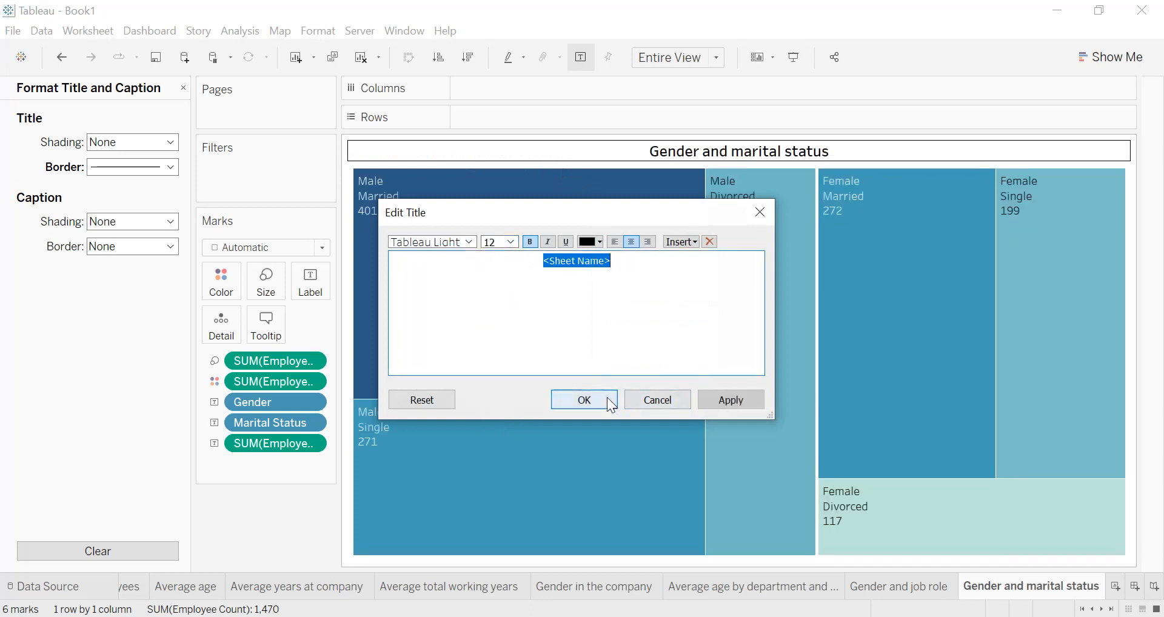
{"action": "left_click", "coordinate": [607, 400]}
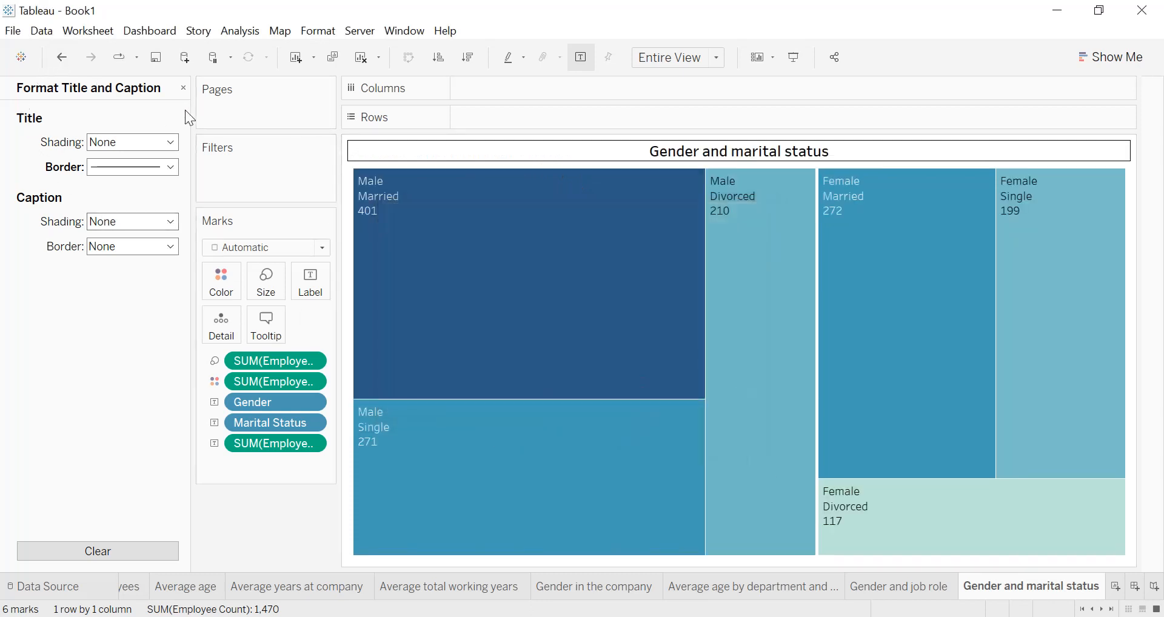
{"action": "left_click", "coordinate": [183, 88]}
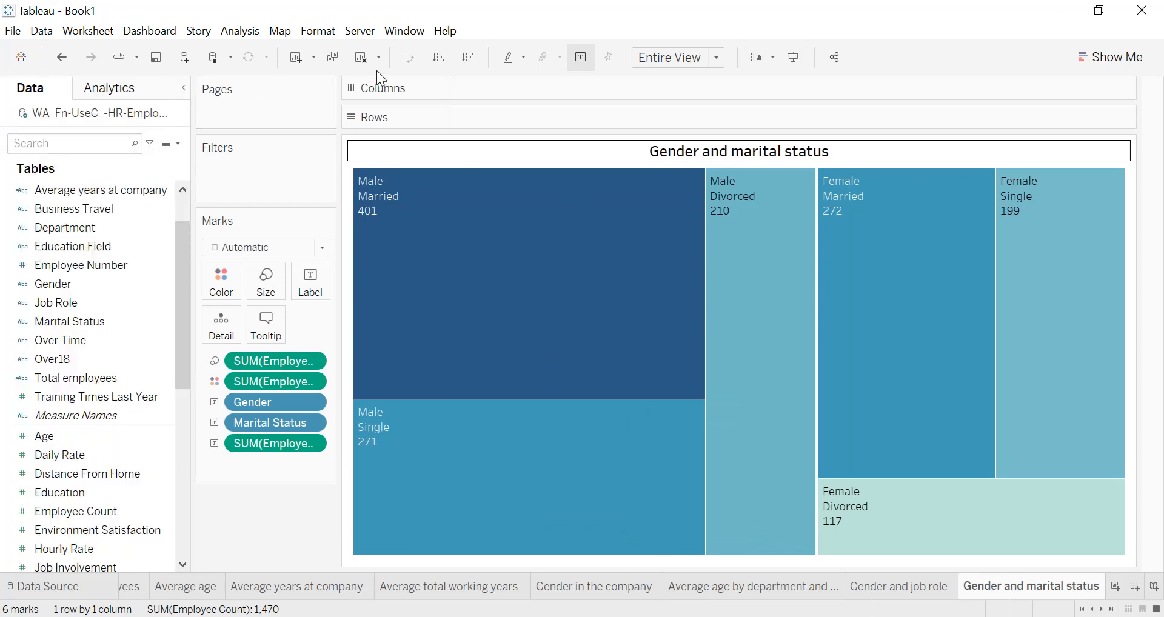
- Set the worksheet's default font to bold, black and 10 pt
{"action": "left_click", "coordinate": [315, 31]}
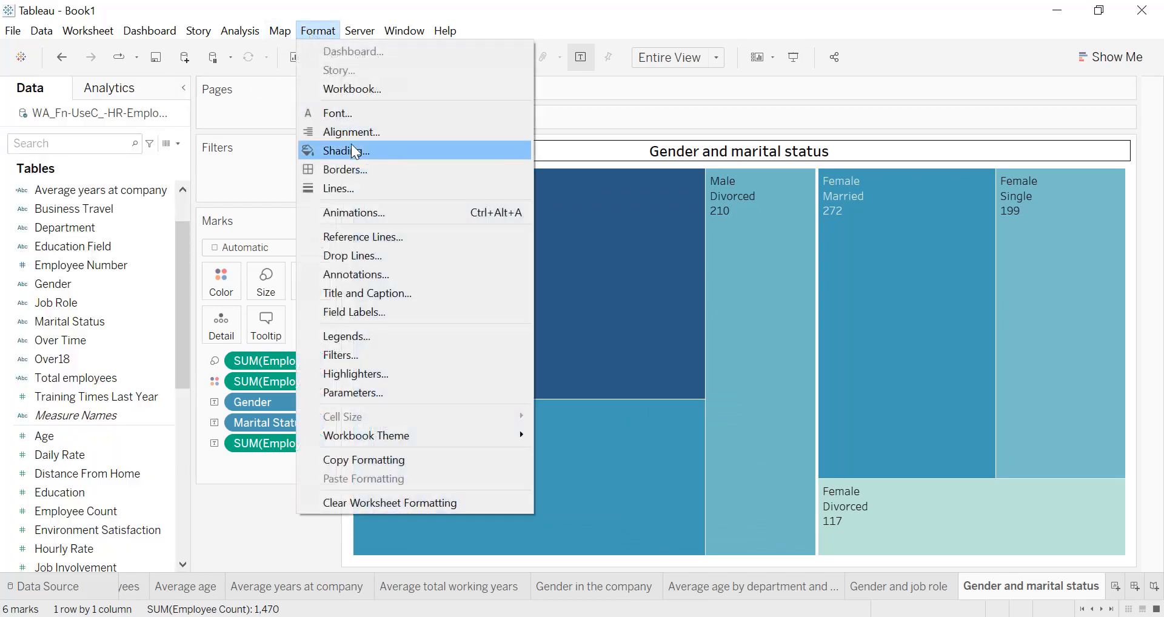
{"action": "left_click", "coordinate": [339, 113]}
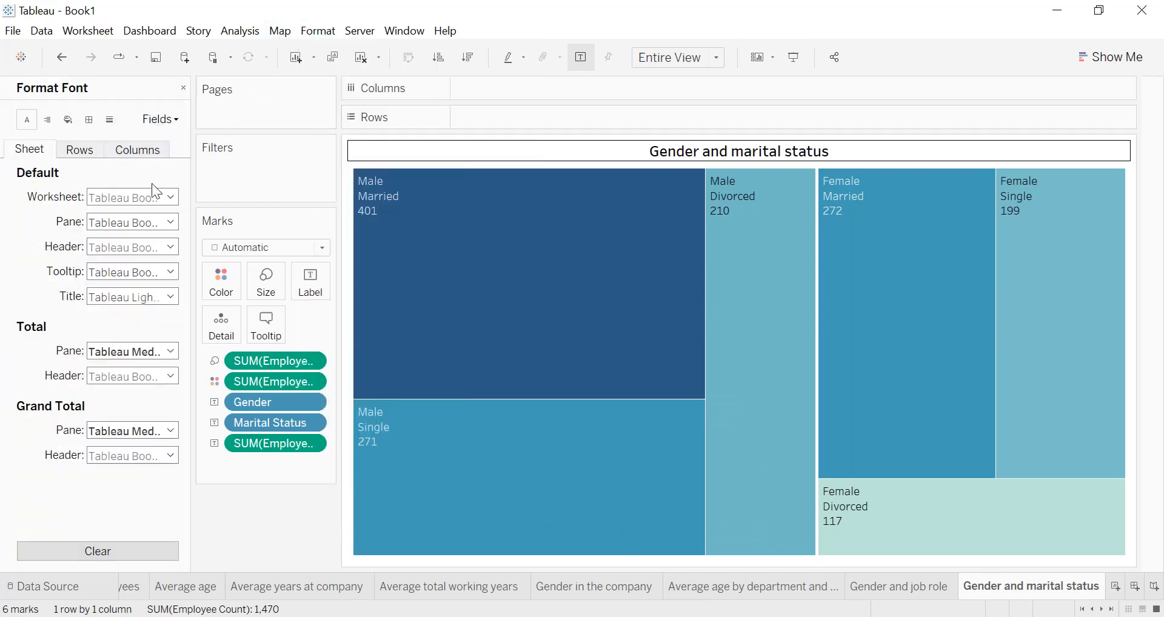
{"action": "left_click", "coordinate": [151, 198]}
{"action": "left_click", "coordinate": [152, 238]}
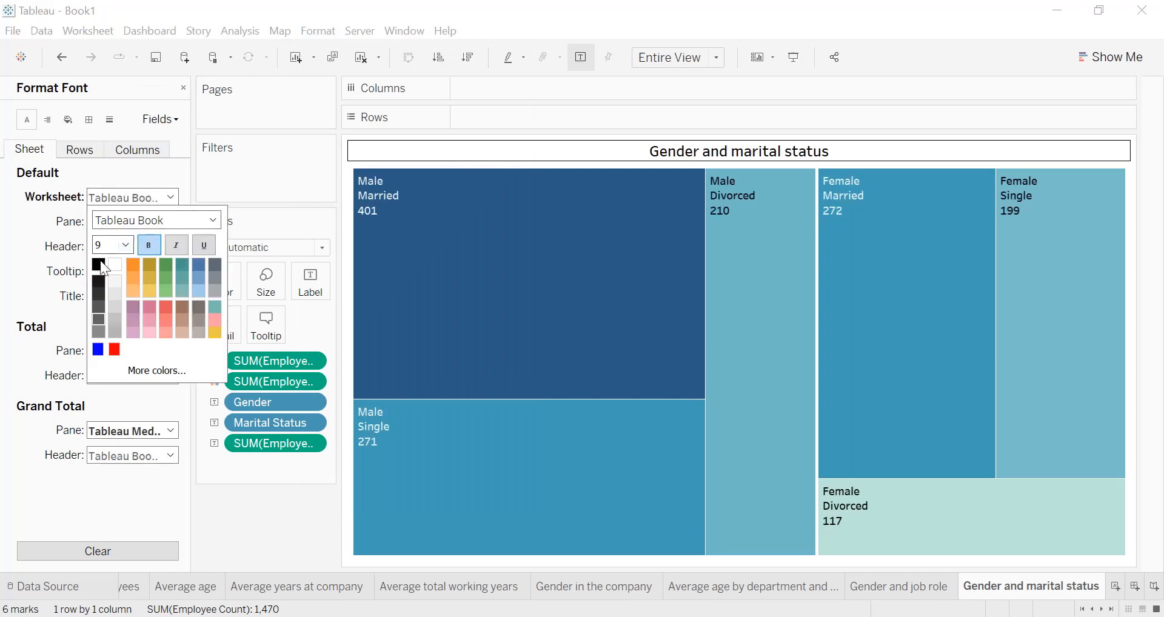
{"action": "left_click", "coordinate": [120, 245]}
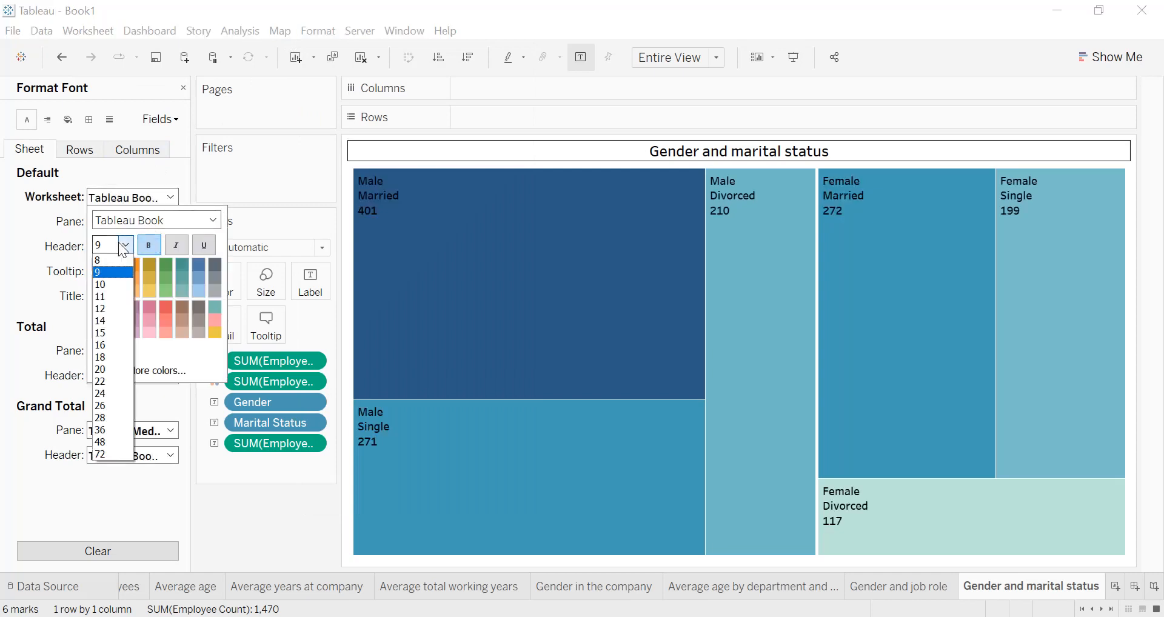
{"action": "left_click", "coordinate": [117, 285]}
{"action": "left_click", "coordinate": [6, 252]}
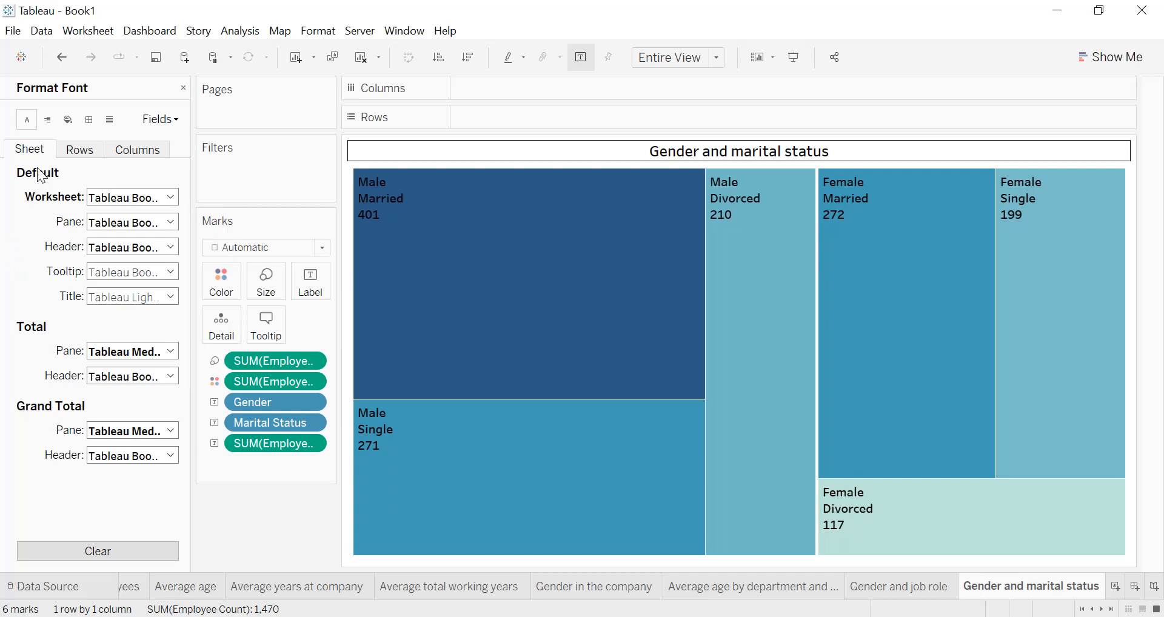
- Add a thin solid black default cell border around the treemap and collapse the data pane
{"action": "left_click", "coordinate": [89, 119]}
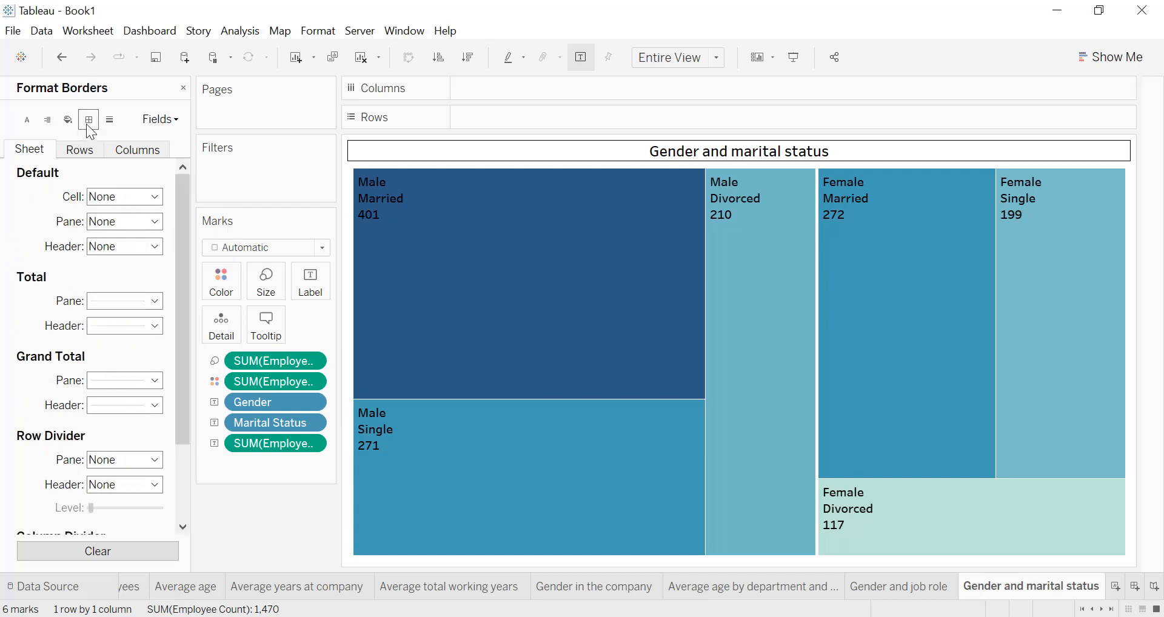
{"action": "left_click", "coordinate": [109, 196]}
{"action": "left_click", "coordinate": [99, 299]}
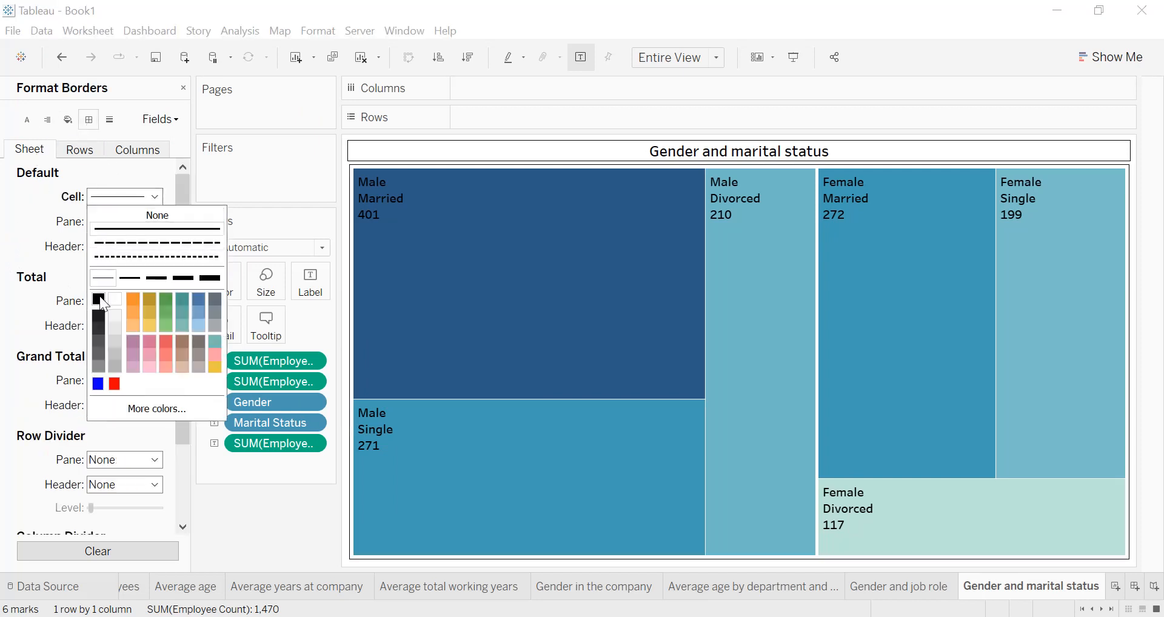
{"action": "left_click", "coordinate": [13, 230]}
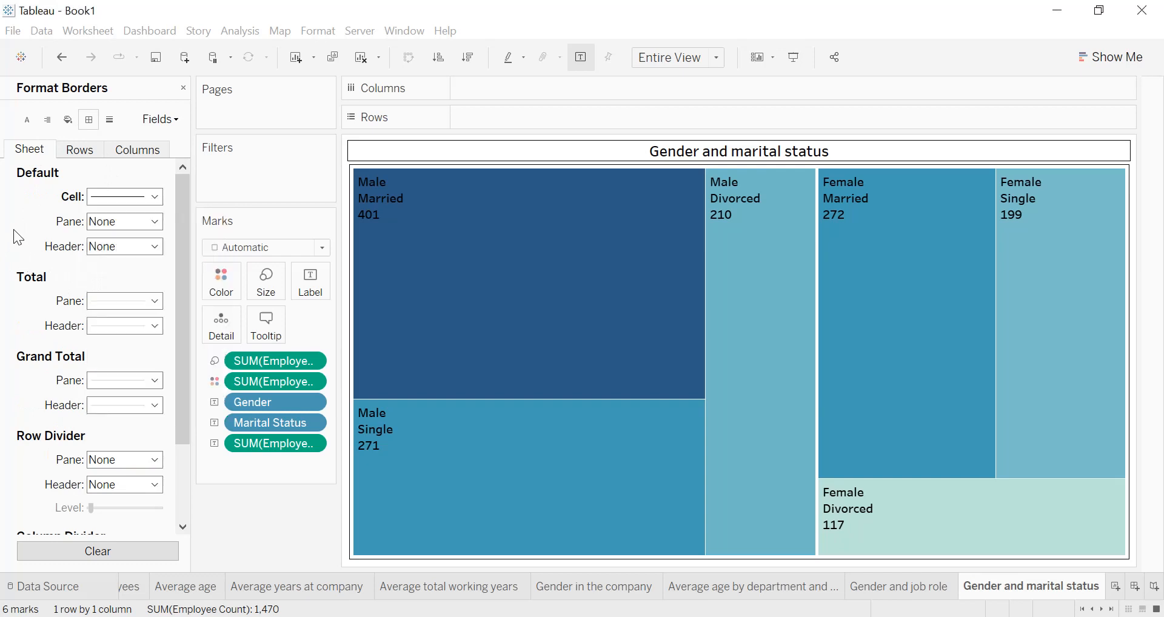
{"action": "left_click", "coordinate": [183, 88]}
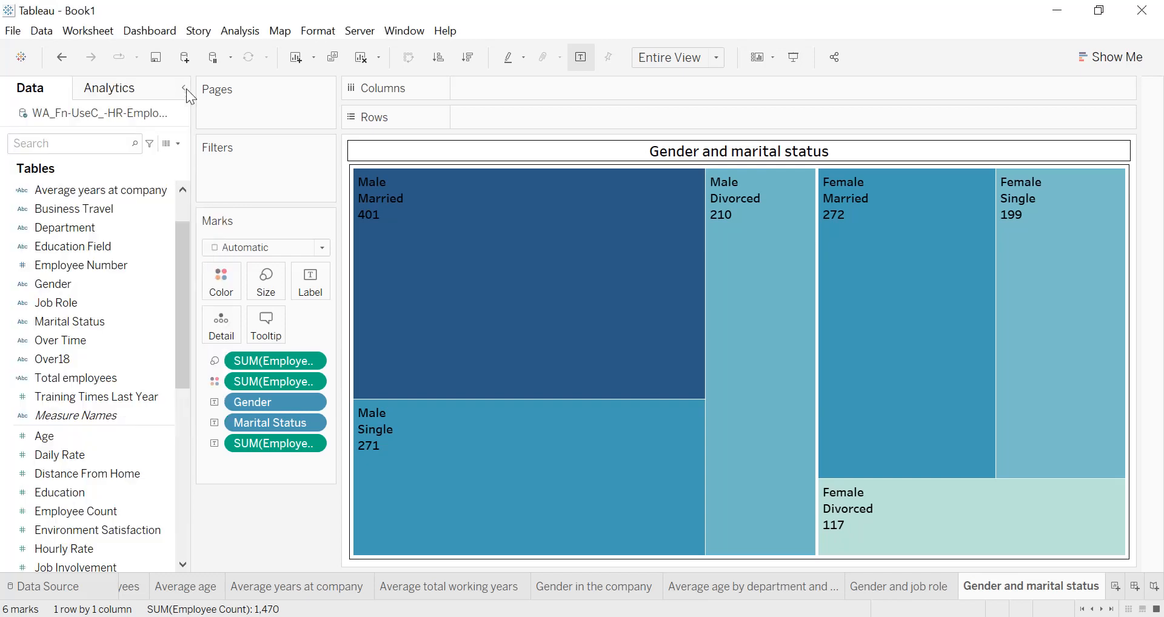
{"action": "left_click", "coordinate": [185, 89]}
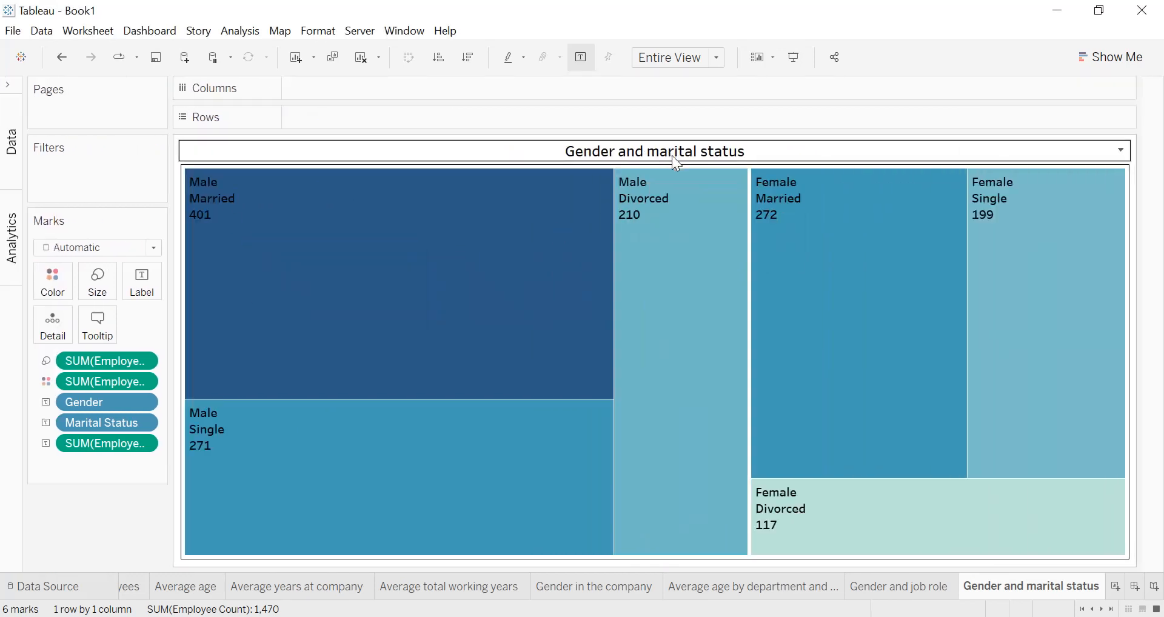
- Create a new worksheet and name it "Total employees by education field"
{"action": "left_click", "coordinate": [1118, 587]}
{"action": "double_click", "coordinate": [1095, 589]}
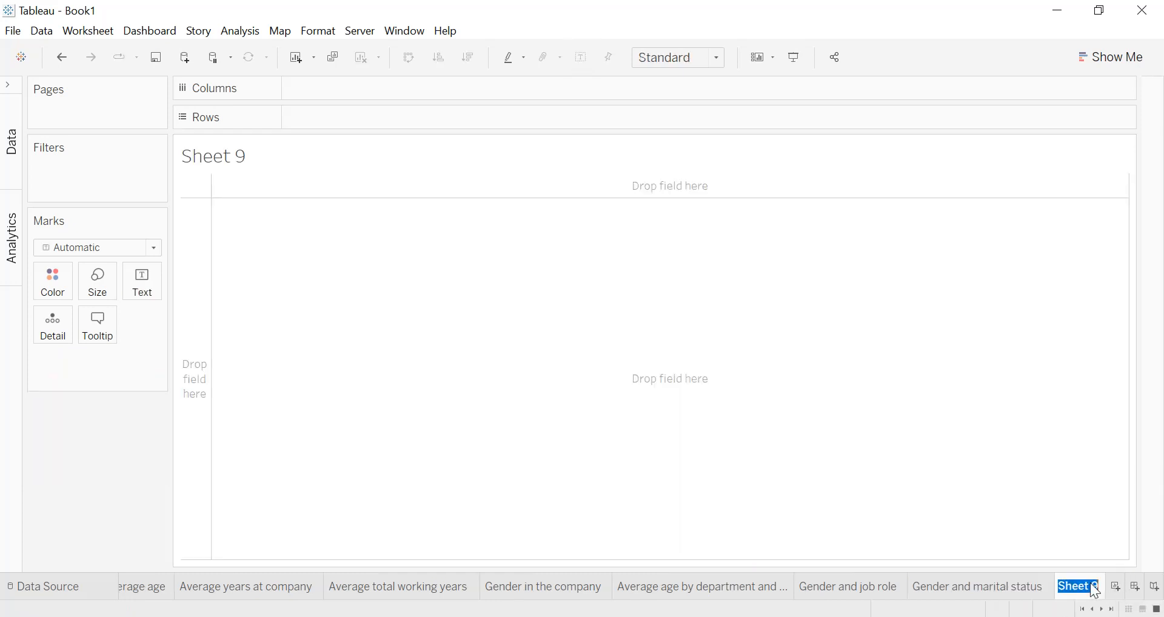
{"action": "type", "text": "Total employees by"}
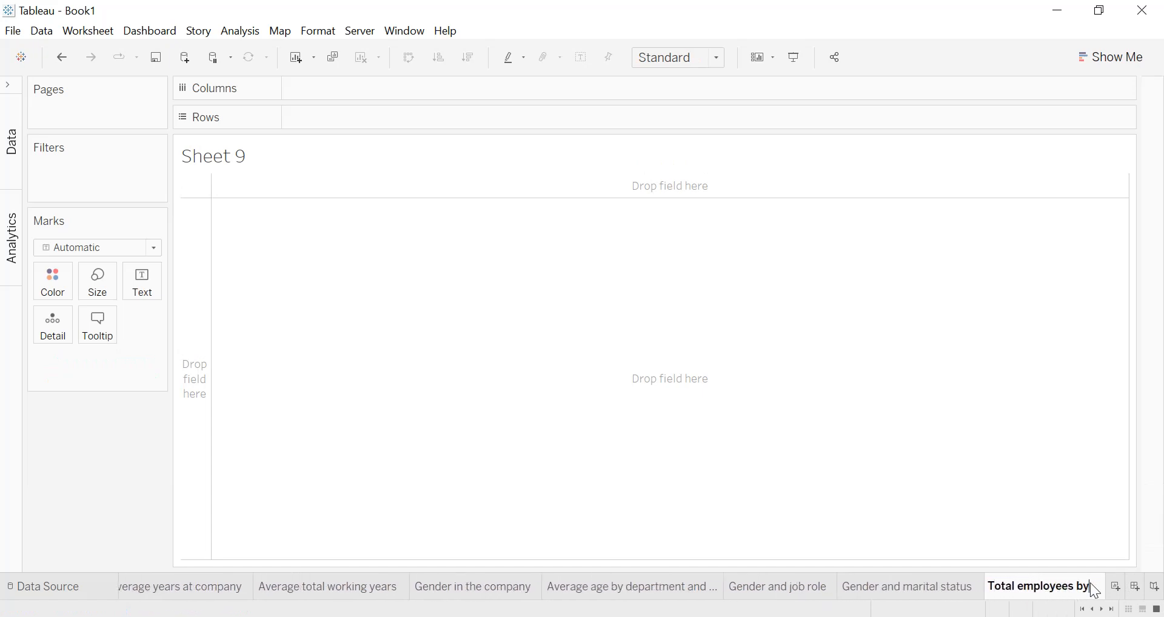
{"action": "type", "text": " education field"}
{"action": "key", "text": "Return"}
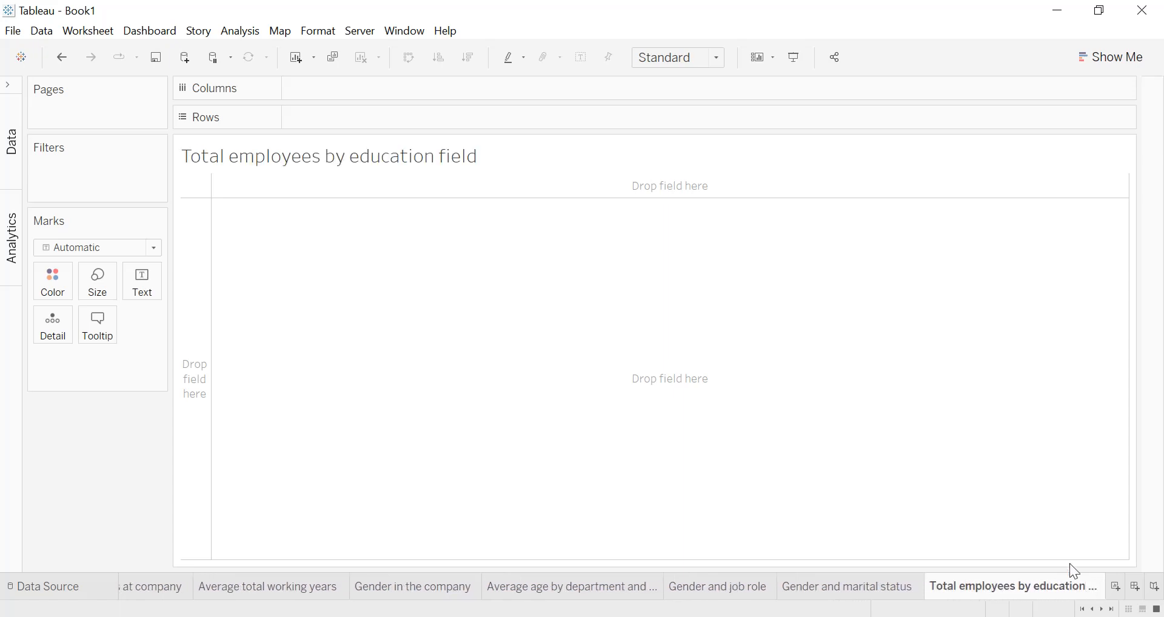
- Build a table of summed Employee Count with Education Field on rows and convert it to a highlight table
{"action": "left_click", "coordinate": [9, 85]}
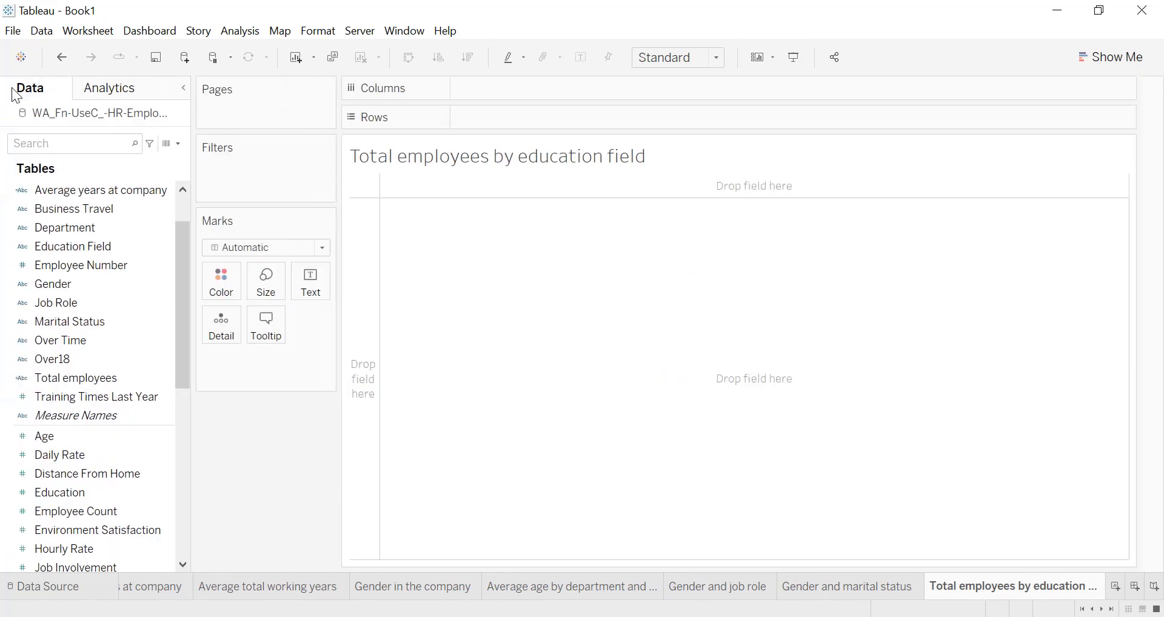
{"action": "left_click", "coordinate": [91, 247]}
{"action": "left_click_drag", "start_coordinate": [92, 250], "coordinate": [527, 129]}
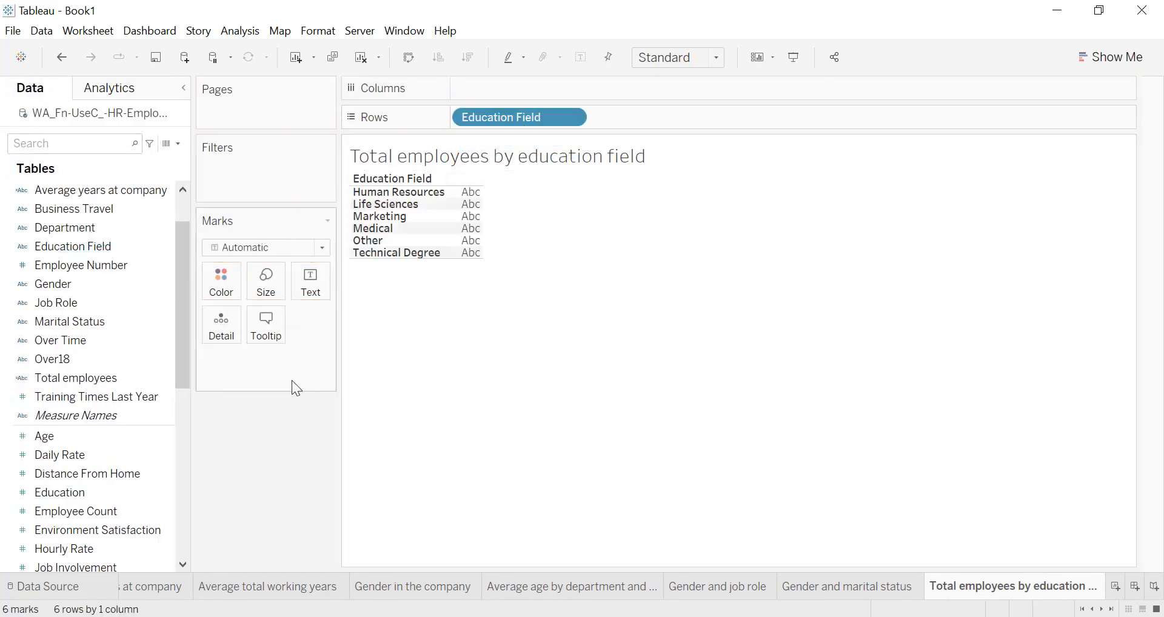
{"action": "left_click_drag", "start_coordinate": [77, 508], "coordinate": [324, 297]}
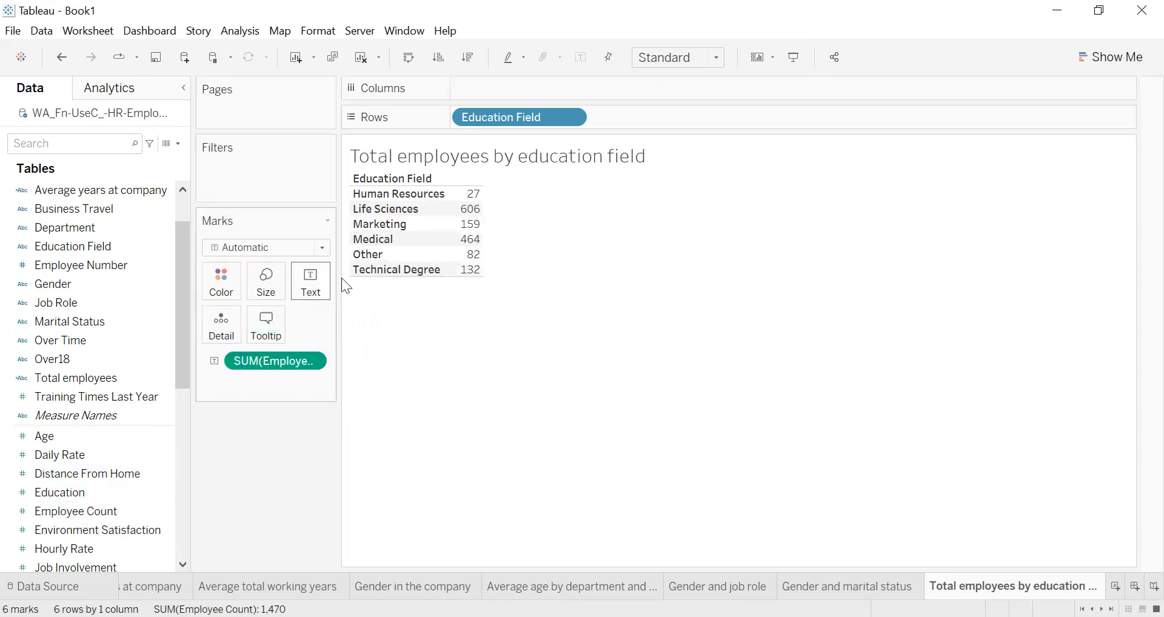
{"action": "left_click", "coordinate": [1113, 46]}
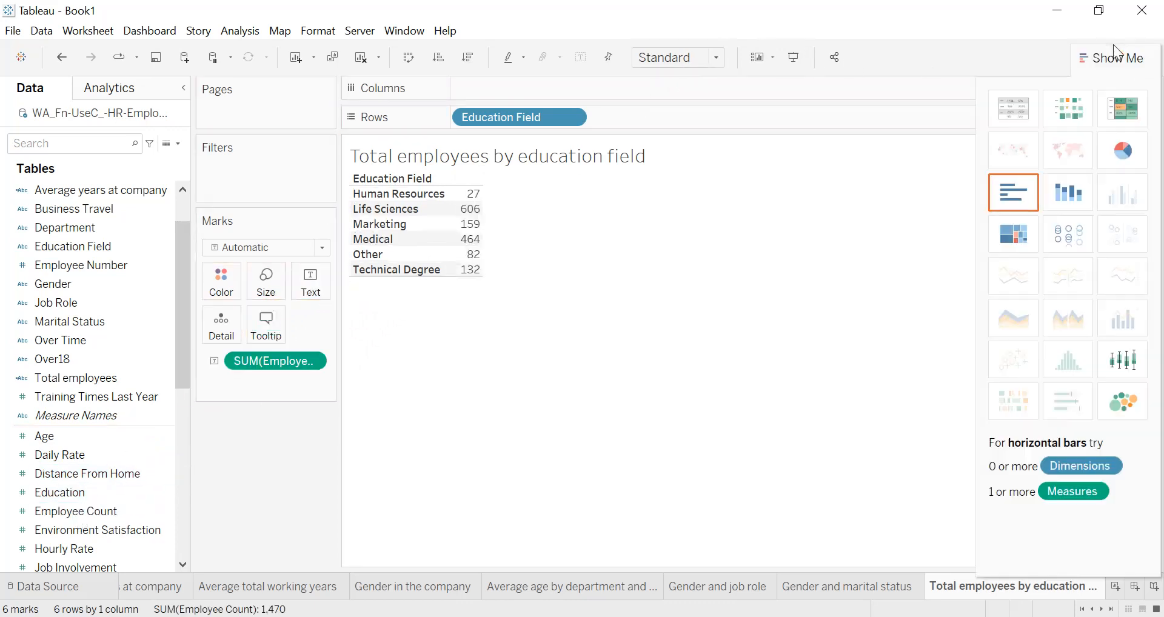
{"action": "left_click", "coordinate": [1130, 119]}
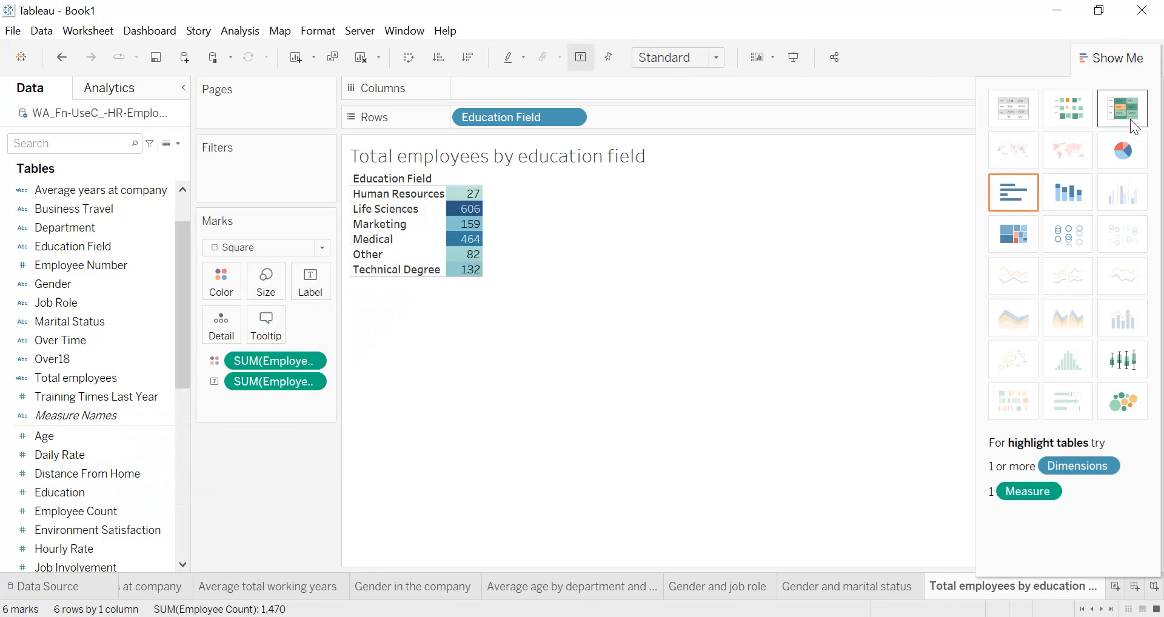
- Fit the education field table to Entire View and widen its row header column
{"action": "left_click", "coordinate": [677, 57]}
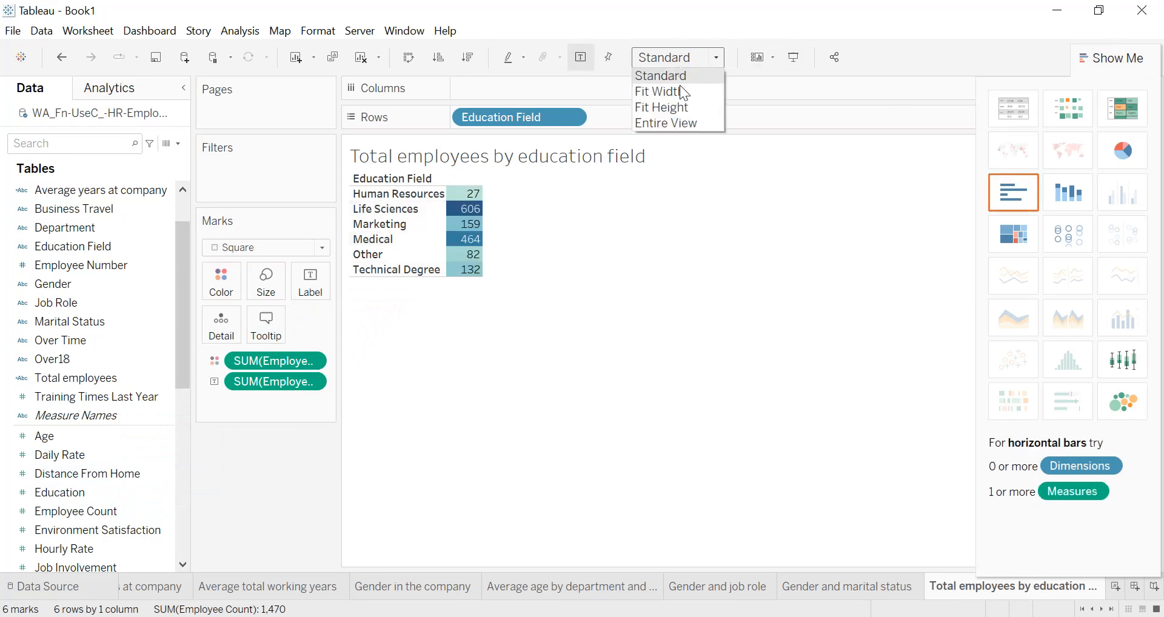
{"action": "left_click", "coordinate": [674, 123]}
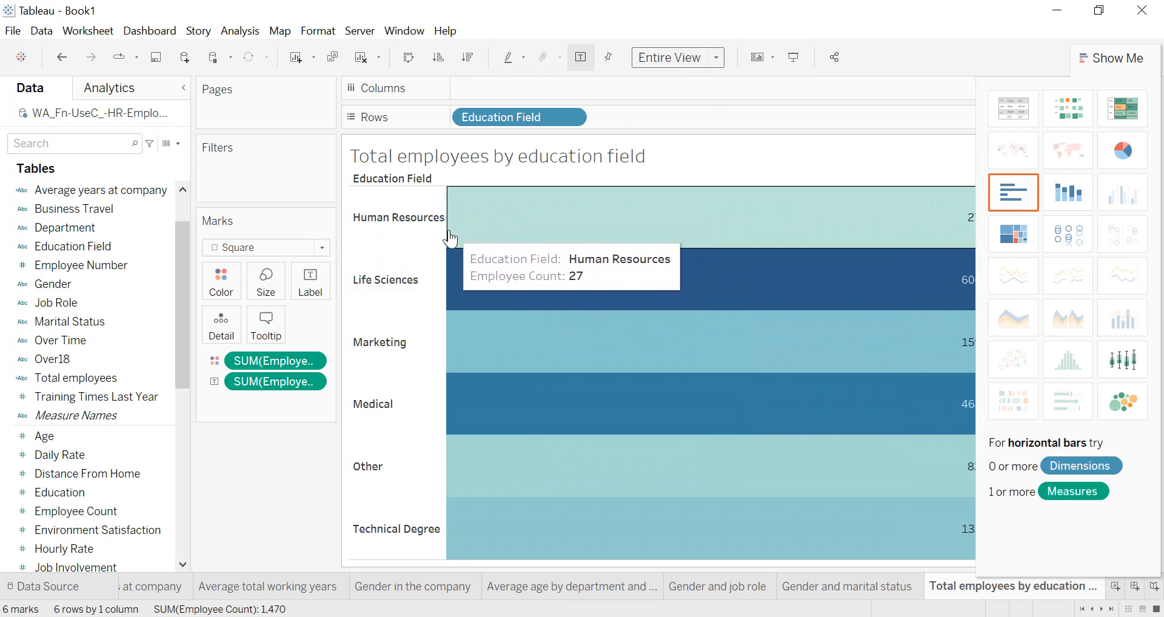
{"action": "left_click_drag", "start_coordinate": [445, 234], "coordinate": [638, 238]}
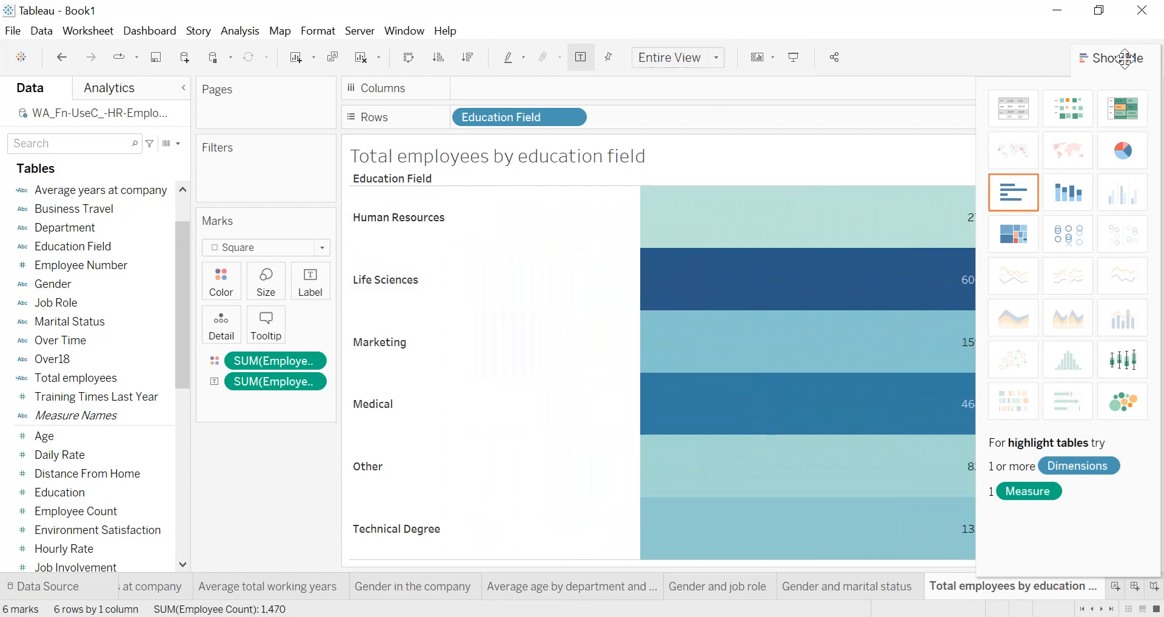
- Close the Show Me pane and hide the field labels for rows in the table
{"action": "left_click_drag", "start_coordinate": [1126, 57], "coordinate": [1104, 87]}
{"action": "left_click", "coordinate": [1131, 90]}
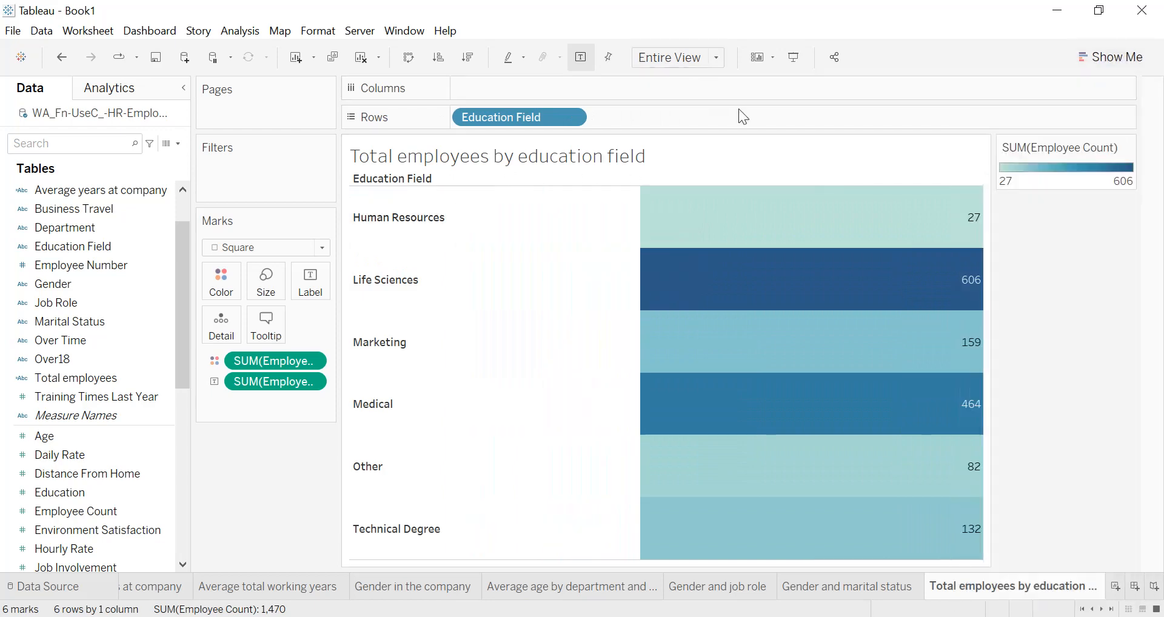
{"action": "right_click", "coordinate": [402, 183]}
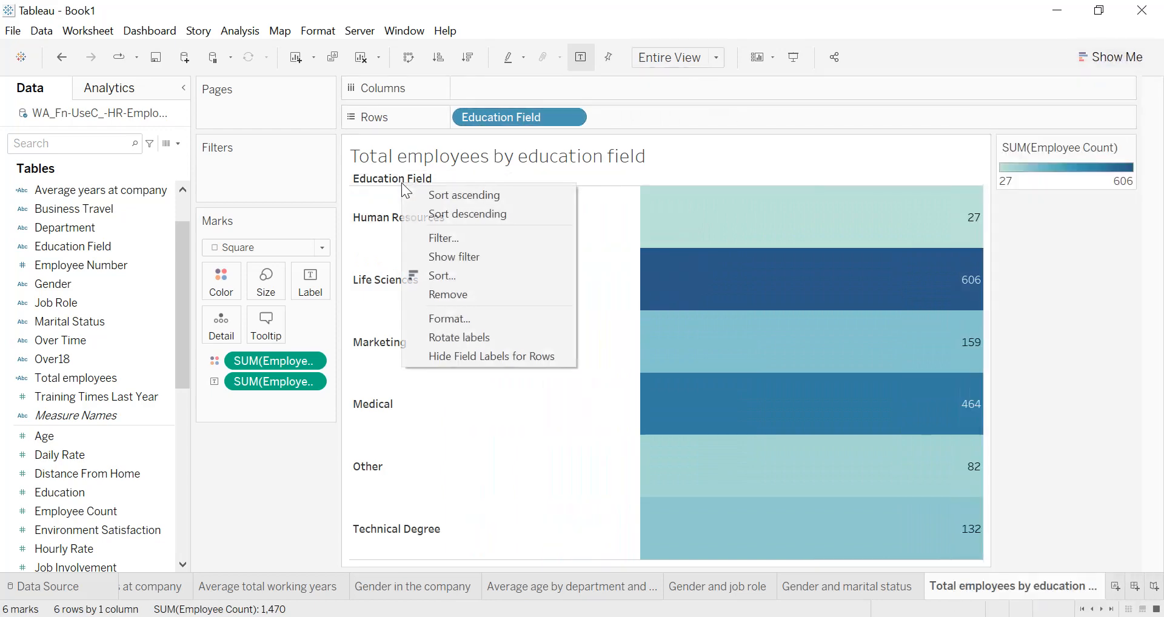
{"action": "left_click", "coordinate": [460, 355]}
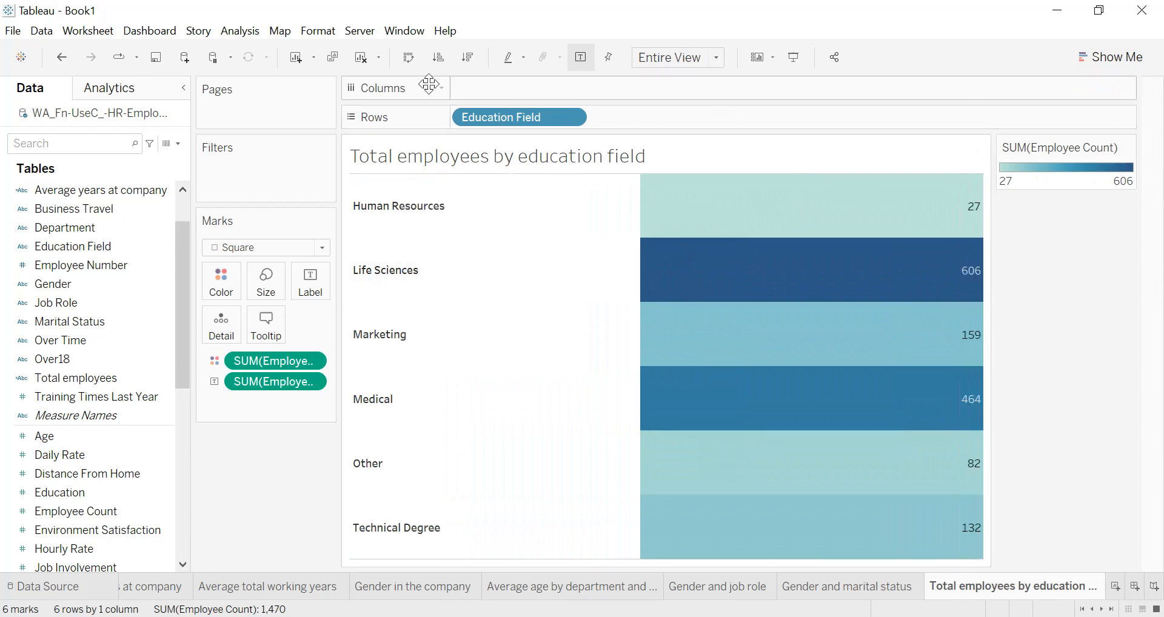
- Sort the education fields in descending order of employee count and hide the colour legend card
{"action": "left_click", "coordinate": [475, 64]}
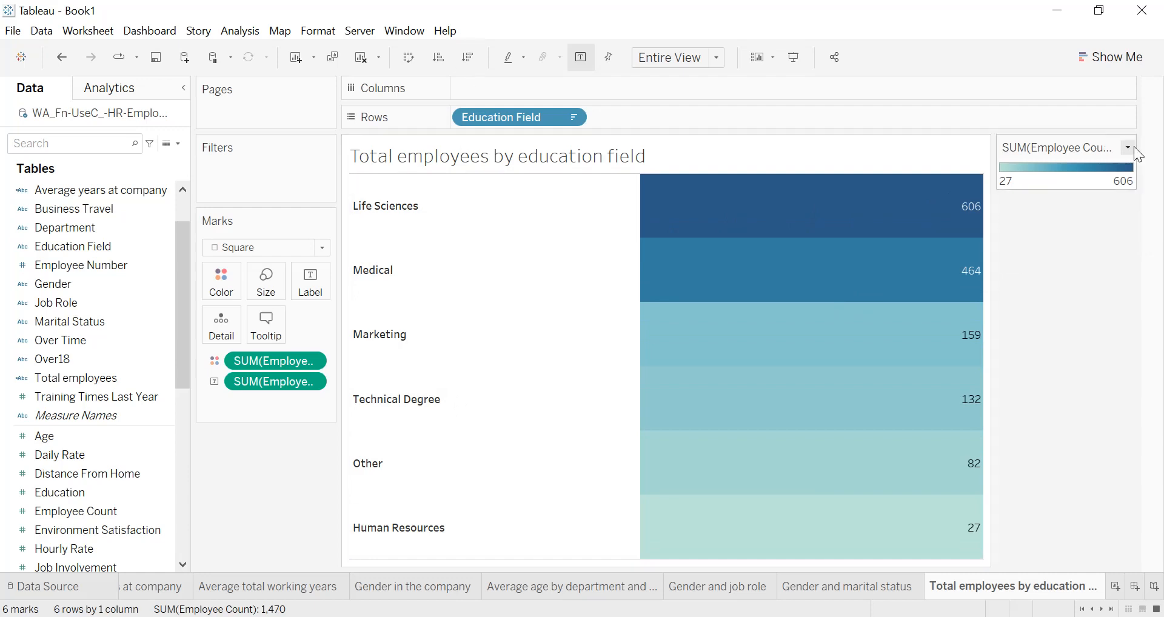
{"action": "left_click", "coordinate": [1131, 149]}
{"action": "left_click", "coordinate": [1076, 244]}
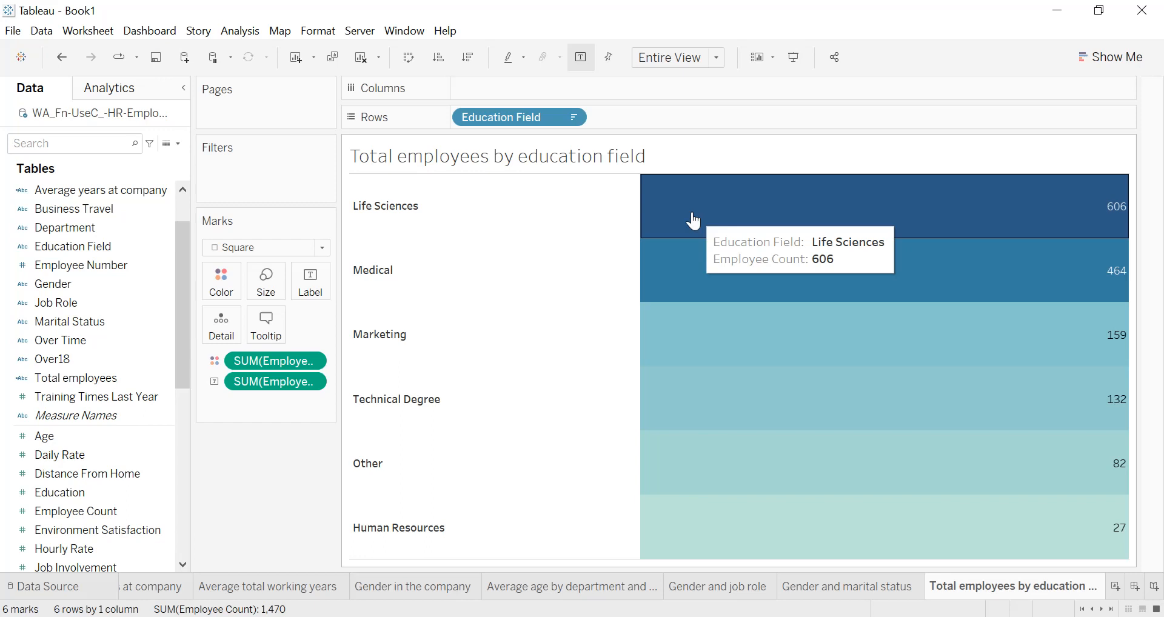
- Format the worksheet title as centred, bold, 12 pt and black
{"action": "double_click", "coordinate": [646, 159]}
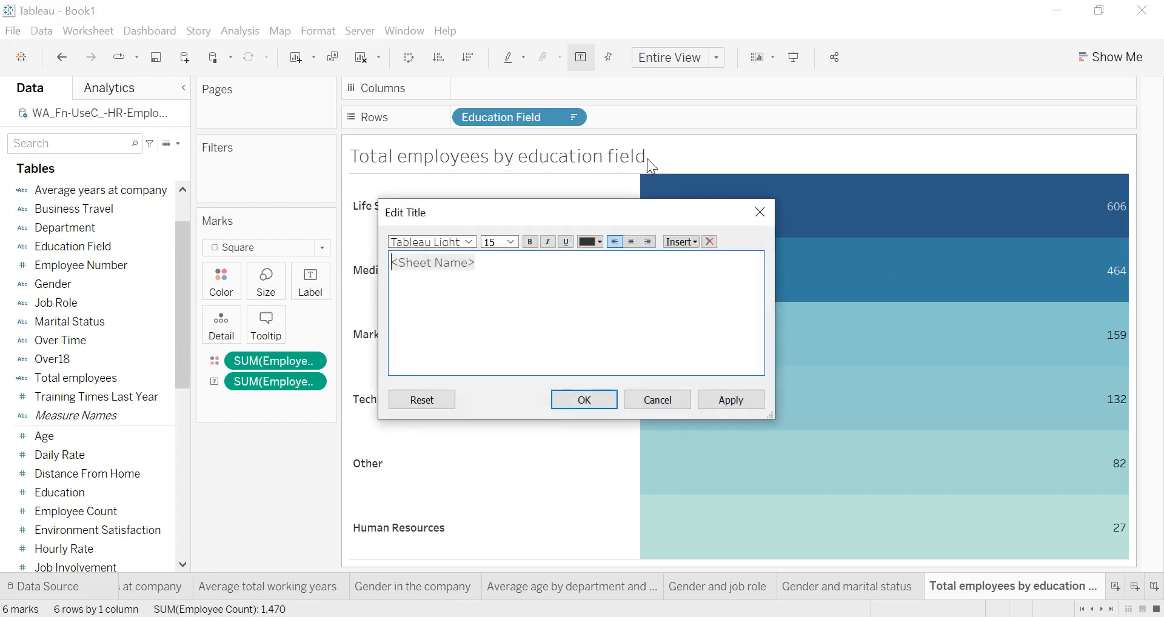
{"action": "key", "text": "ctrl+a"}
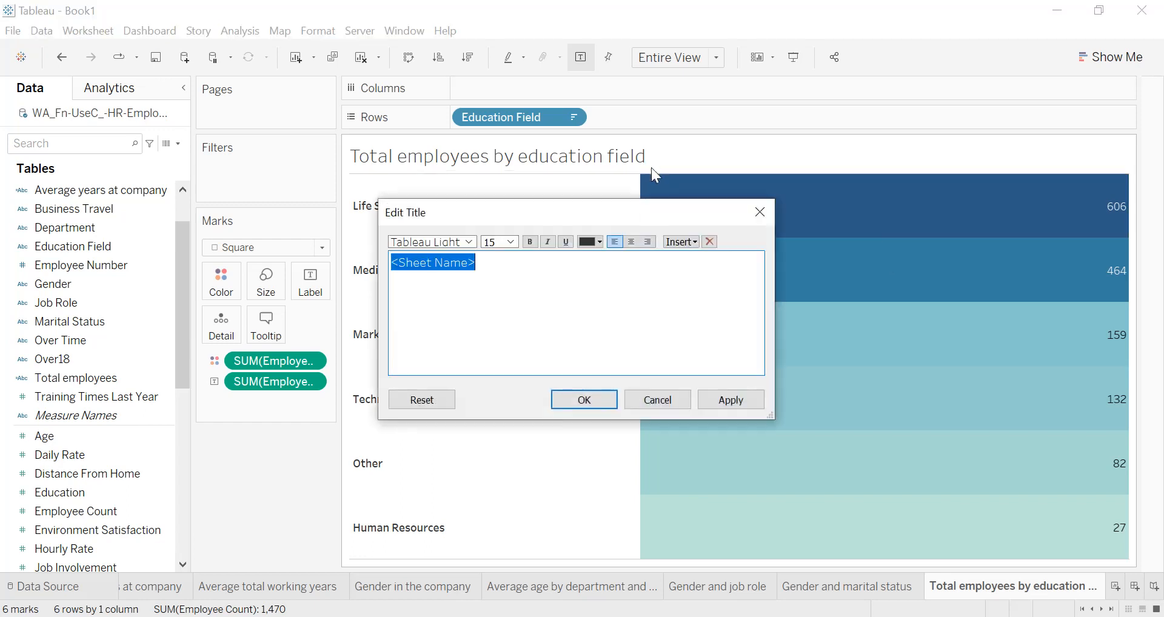
{"action": "left_click", "coordinate": [630, 244]}
{"action": "left_click", "coordinate": [530, 243]}
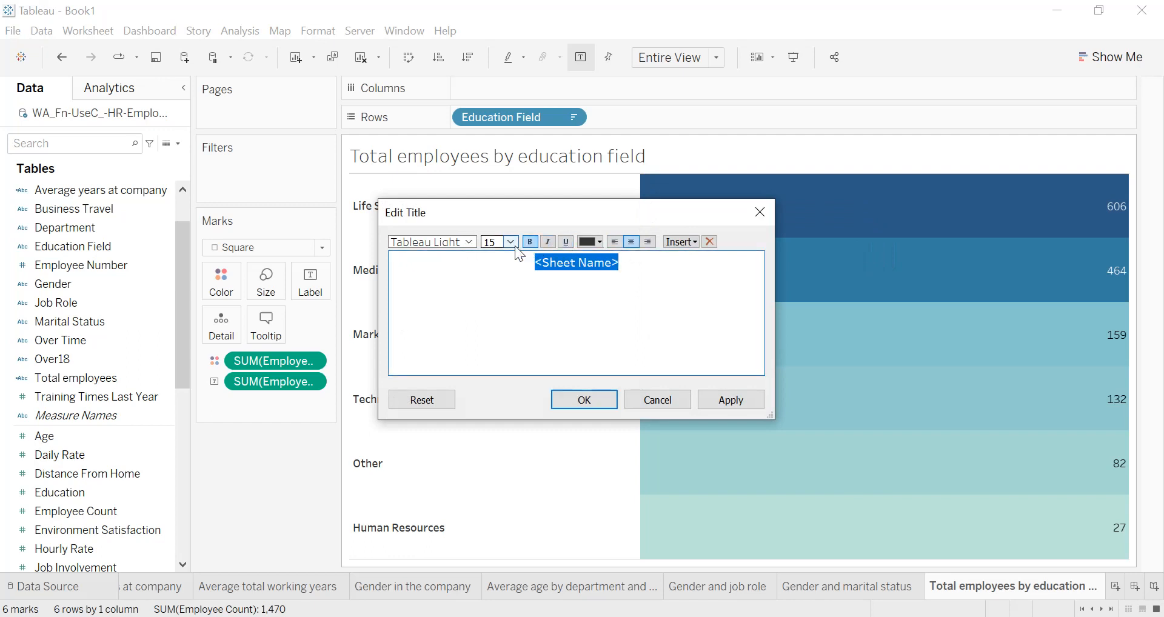
{"action": "left_click", "coordinate": [511, 242]}
{"action": "left_click", "coordinate": [505, 293]}
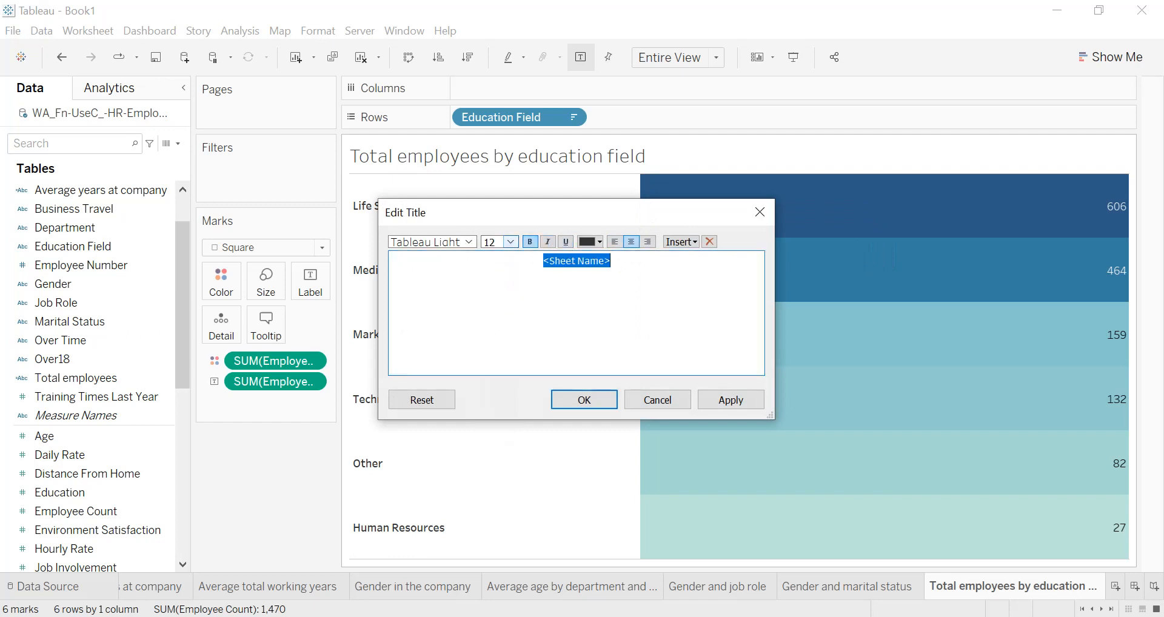
{"action": "left_click", "coordinate": [600, 241]}
{"action": "left_click", "coordinate": [590, 257]}
{"action": "left_click", "coordinate": [731, 400]}
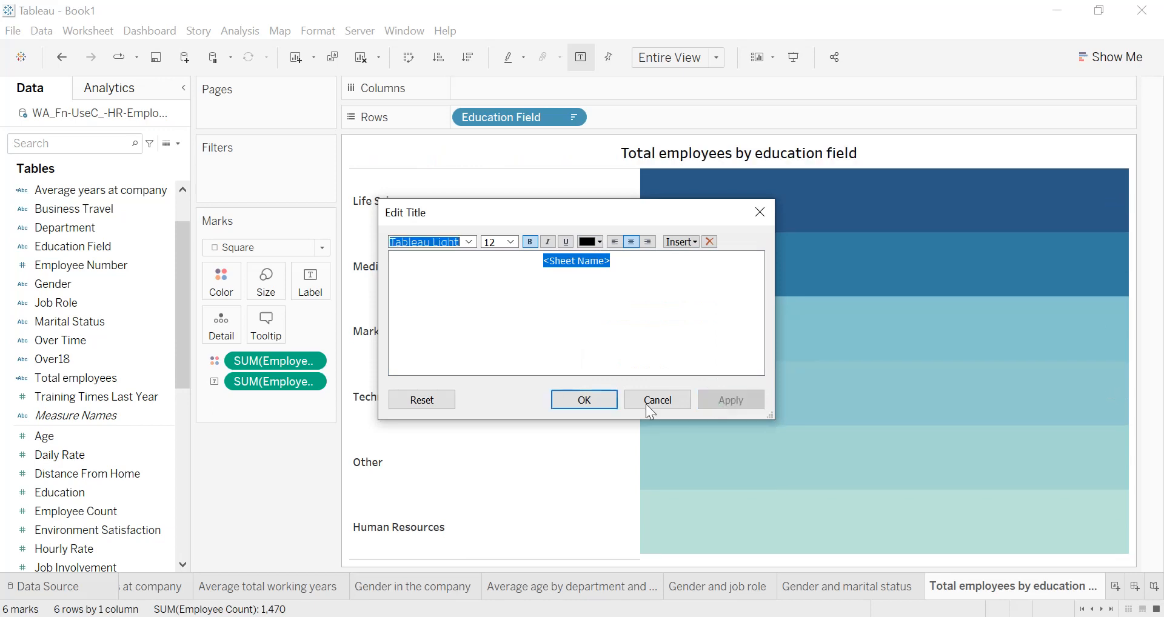
{"action": "left_click", "coordinate": [609, 400]}
- Add a thin solid border around the worksheet title
{"action": "right_click", "coordinate": [691, 158]}
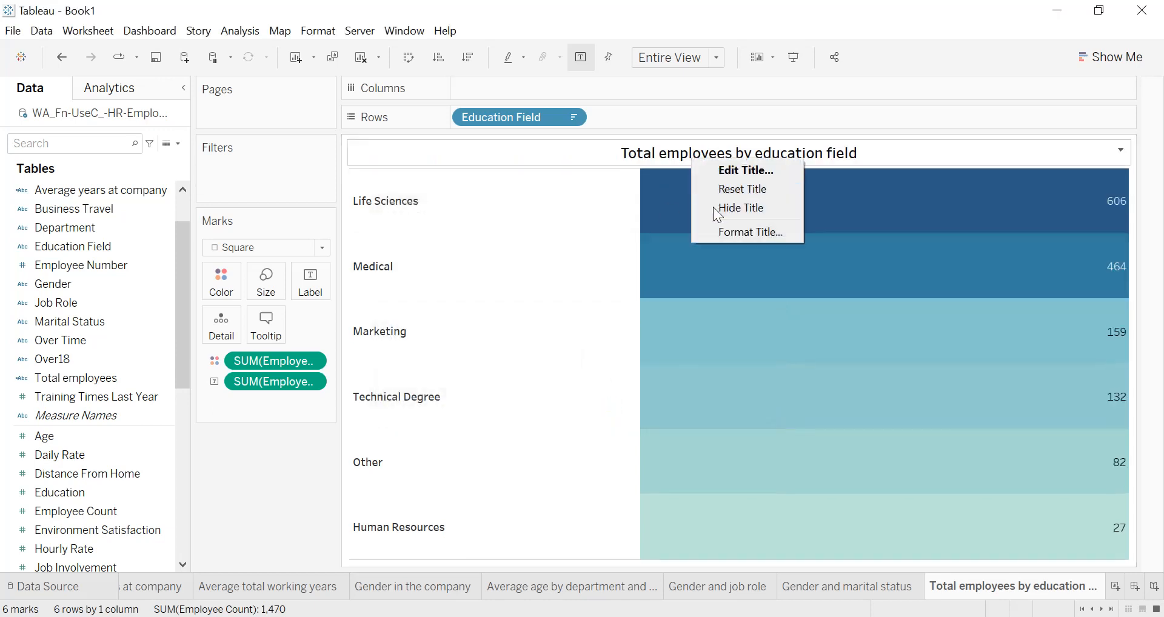
{"action": "left_click", "coordinate": [714, 229]}
{"action": "left_click", "coordinate": [134, 167]}
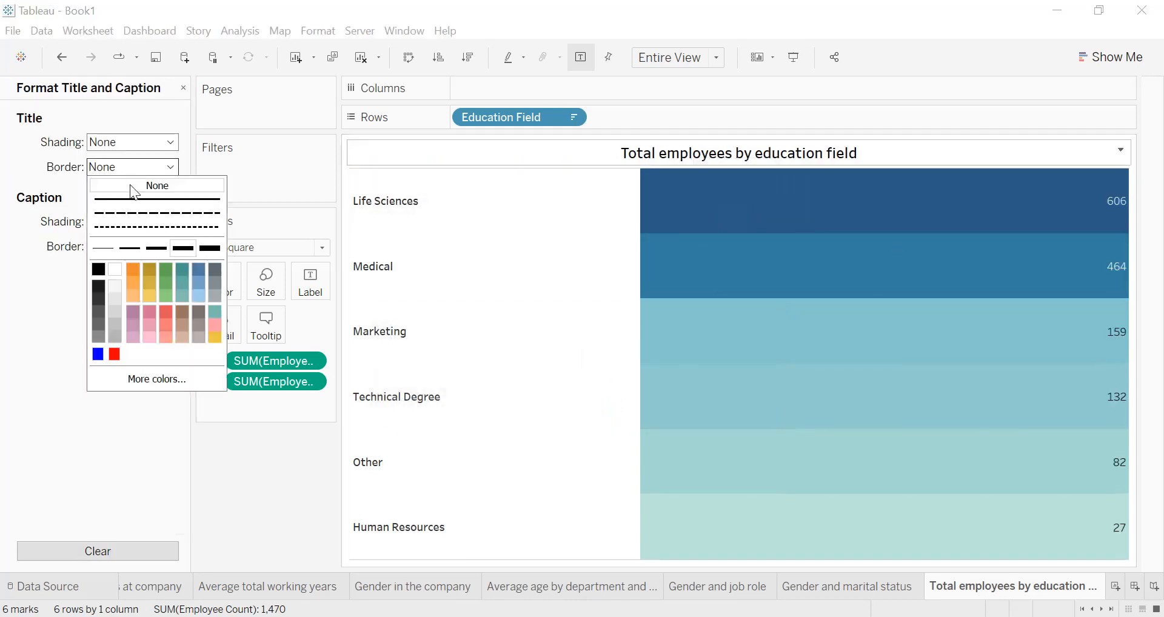
{"action": "left_click", "coordinate": [110, 247]}
{"action": "left_click", "coordinate": [47, 280]}
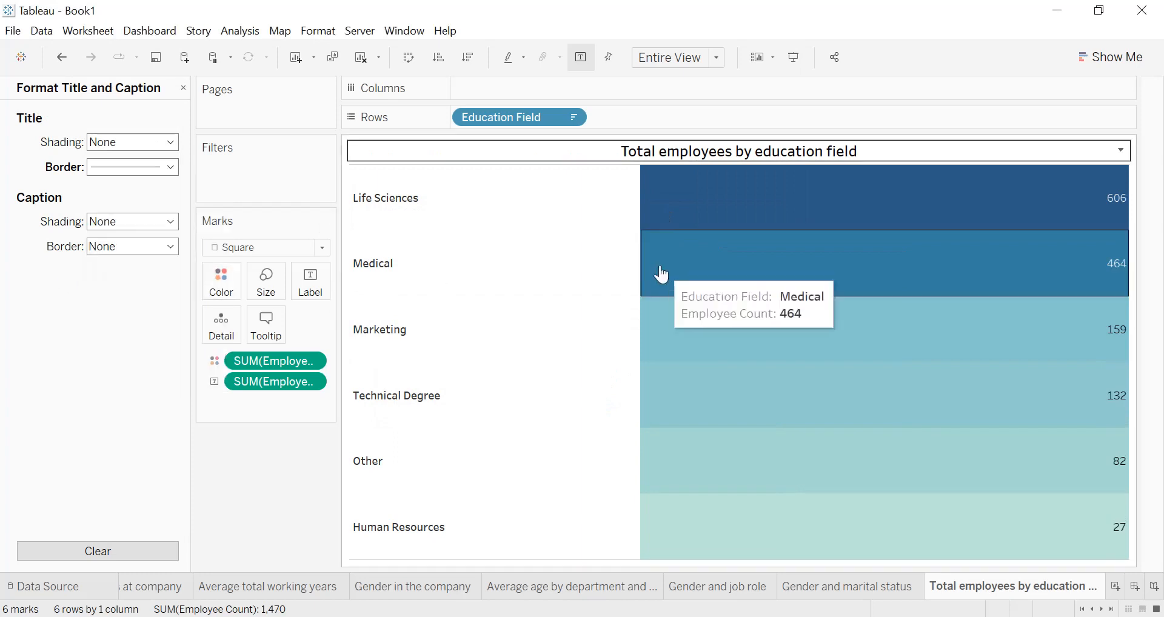
- Set the worksheet's default font to bold and 10 pt
{"action": "left_click", "coordinate": [324, 38]}
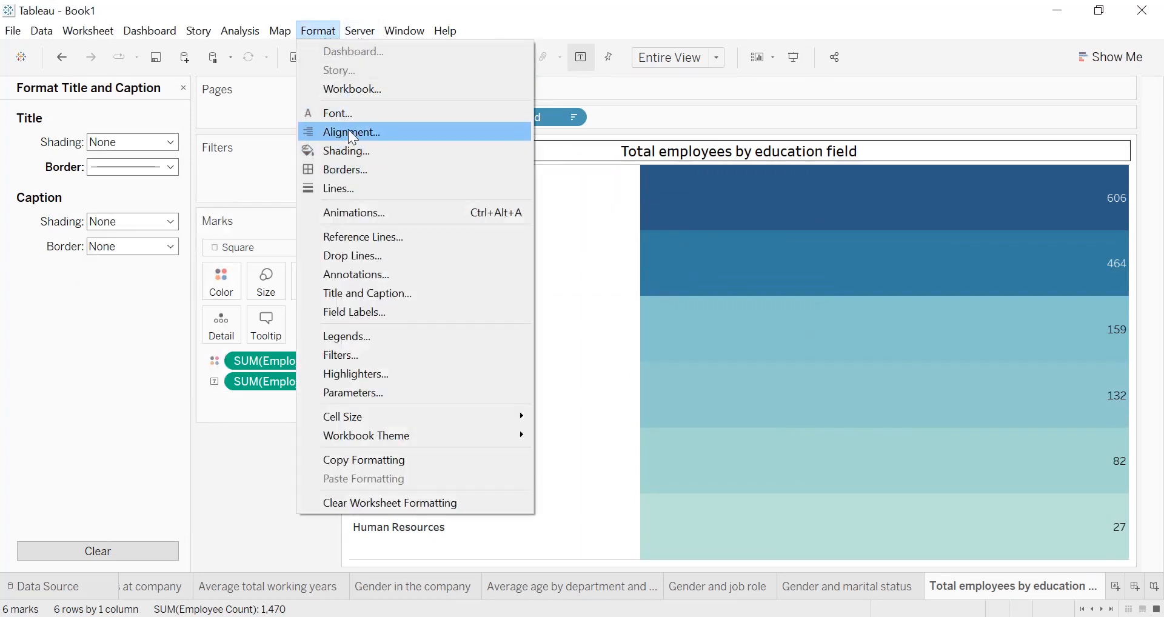
{"action": "left_click", "coordinate": [343, 113]}
{"action": "left_click", "coordinate": [136, 203]}
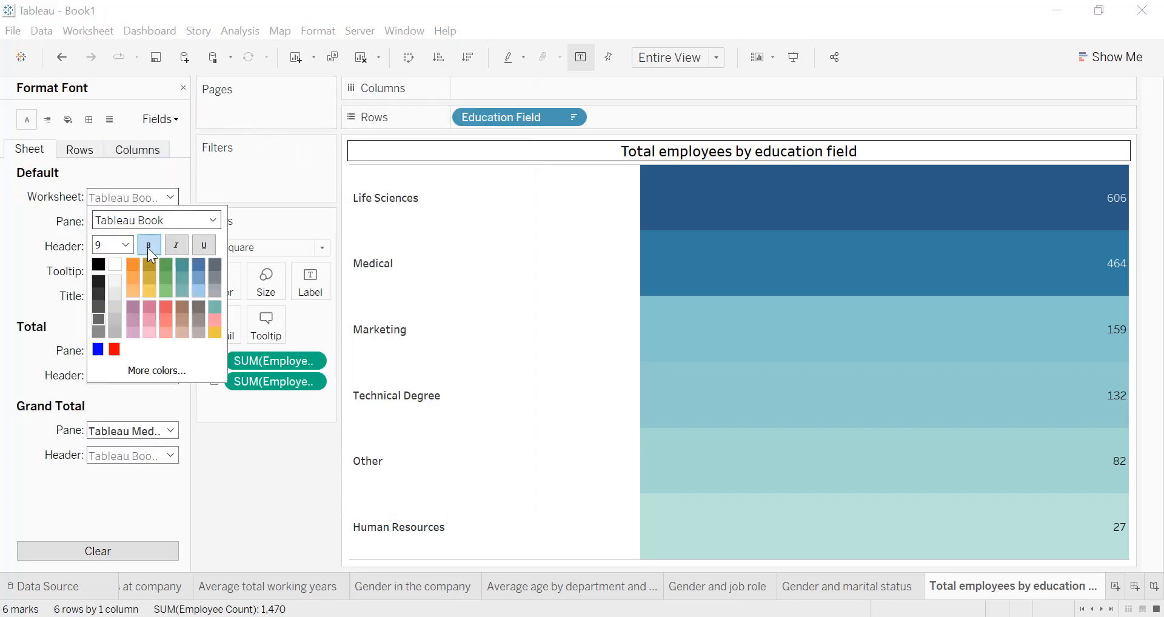
{"action": "left_click", "coordinate": [144, 249]}
{"action": "left_click", "coordinate": [126, 245]}
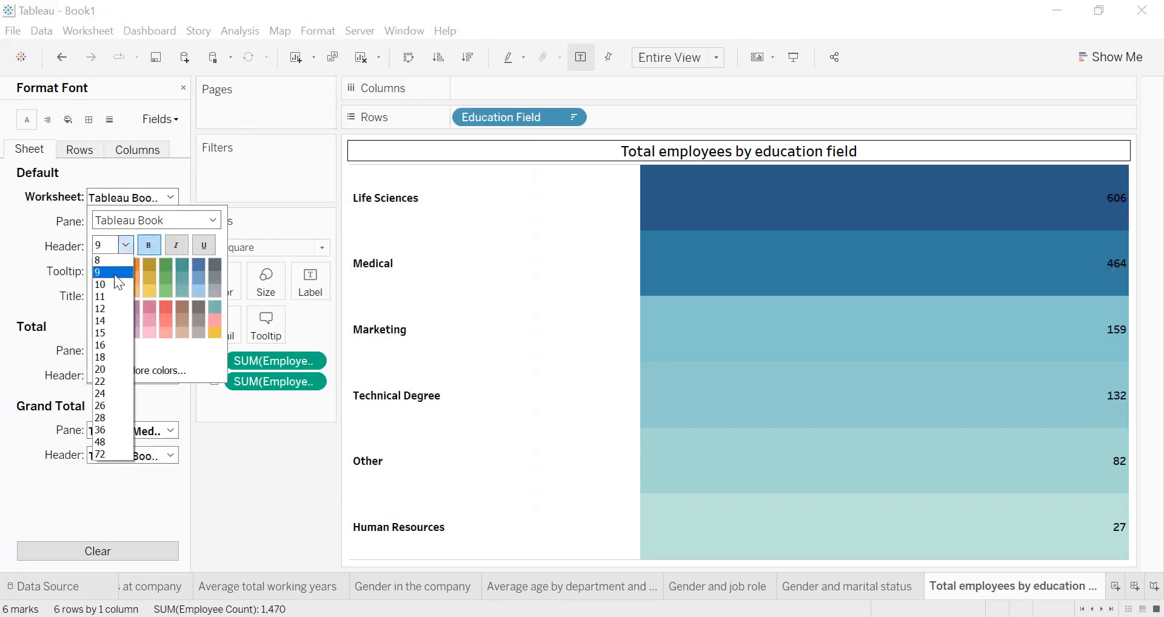
{"action": "left_click", "coordinate": [110, 287]}
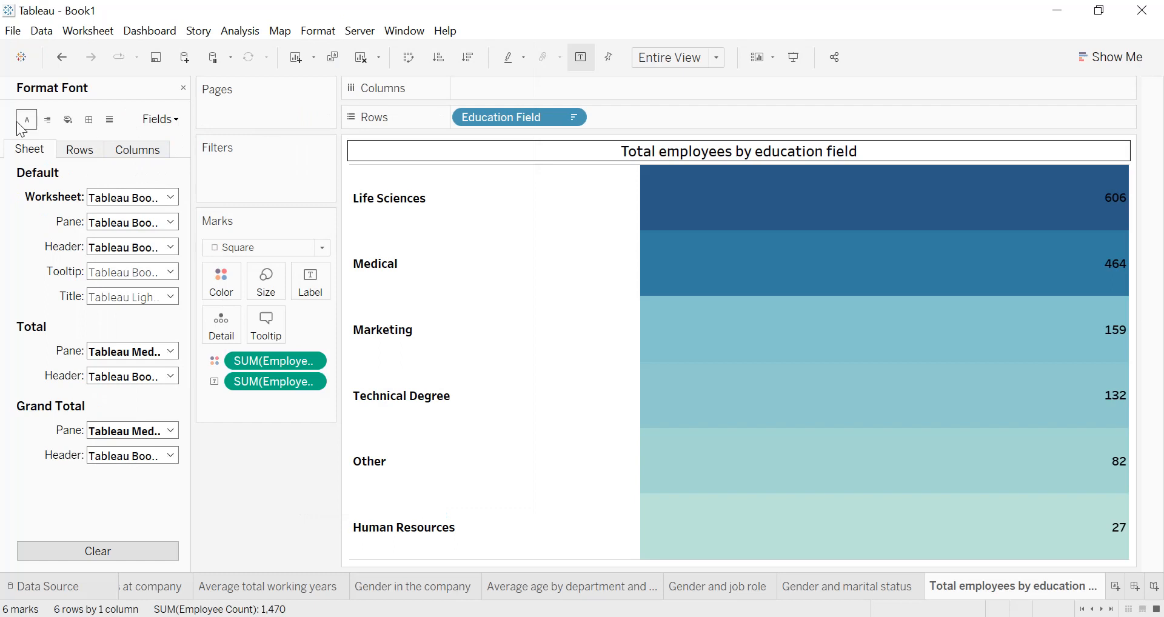
- Centre the default pane and header text horizontally in the table
{"action": "left_click", "coordinate": [48, 120]}
{"action": "left_click", "coordinate": [112, 197]}
{"action": "left_click", "coordinate": [126, 260]}
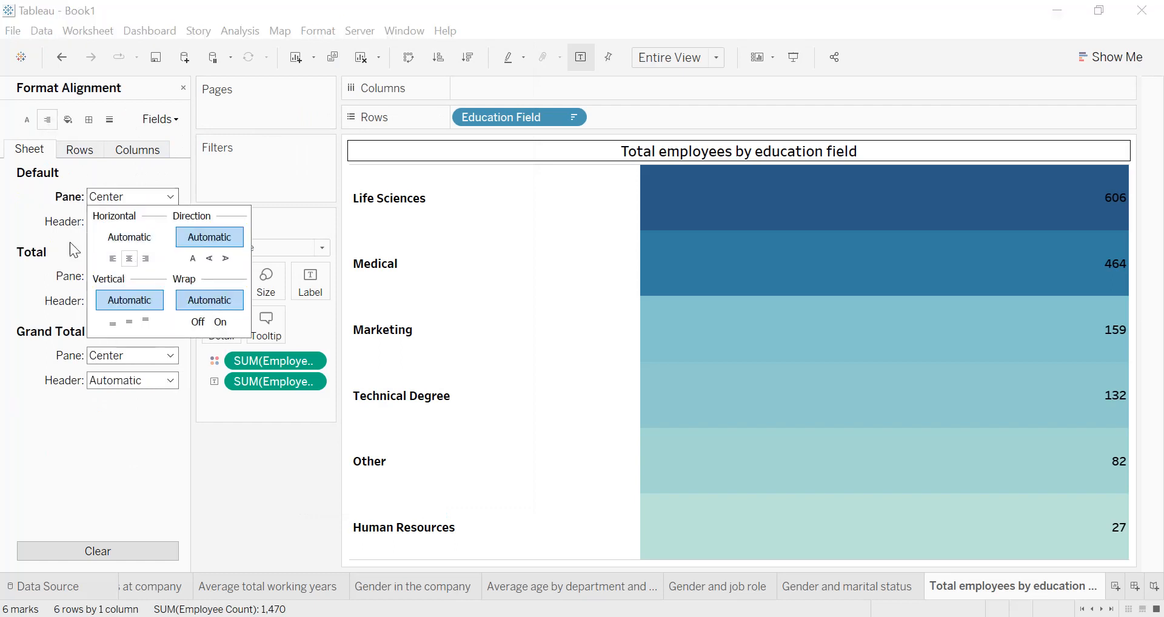
{"action": "left_click", "coordinate": [130, 229]}
{"action": "left_click", "coordinate": [124, 279]}
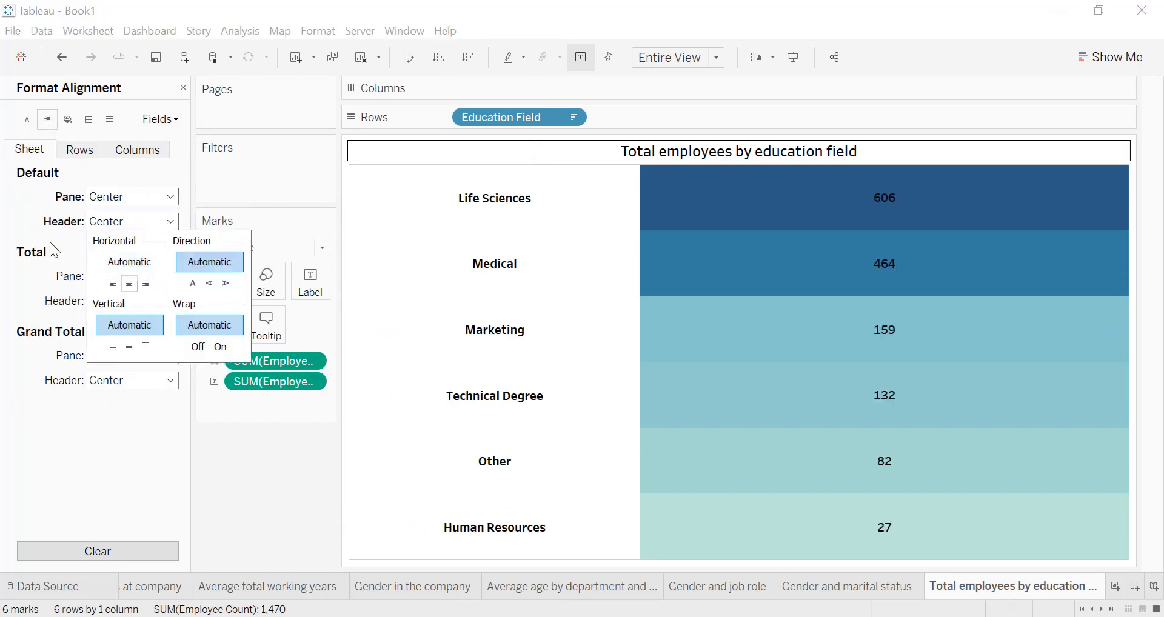
- Apply thin solid default borders to the table's cells, pane and header
{"action": "left_click", "coordinate": [89, 124]}
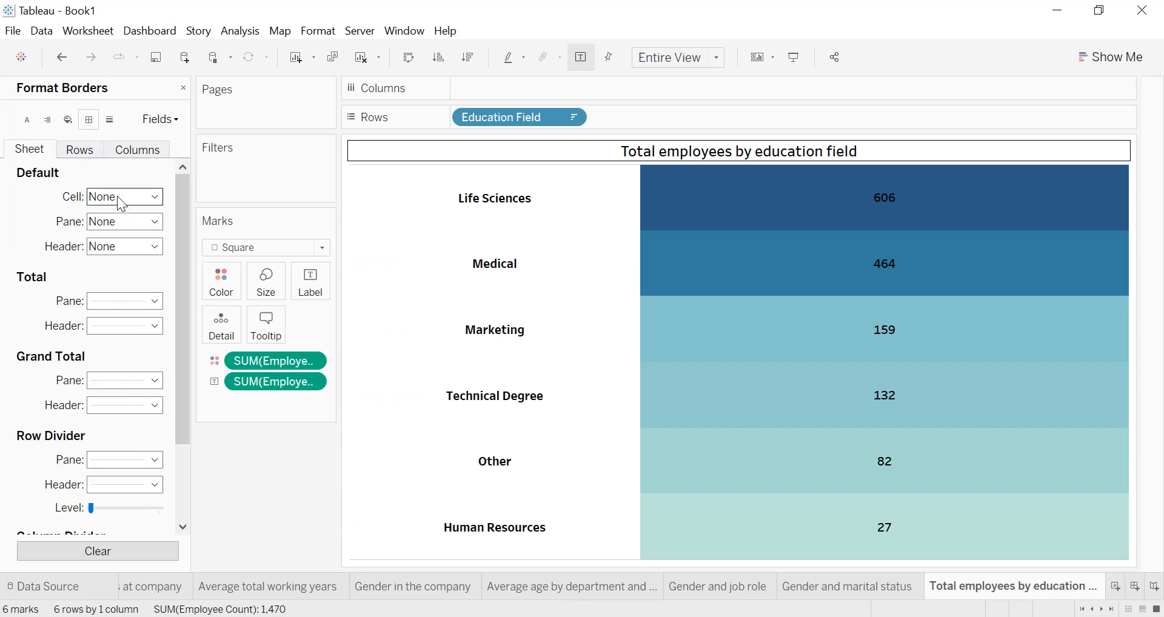
{"action": "left_click", "coordinate": [124, 197]}
{"action": "left_click", "coordinate": [102, 278]}
{"action": "left_click", "coordinate": [51, 254]}
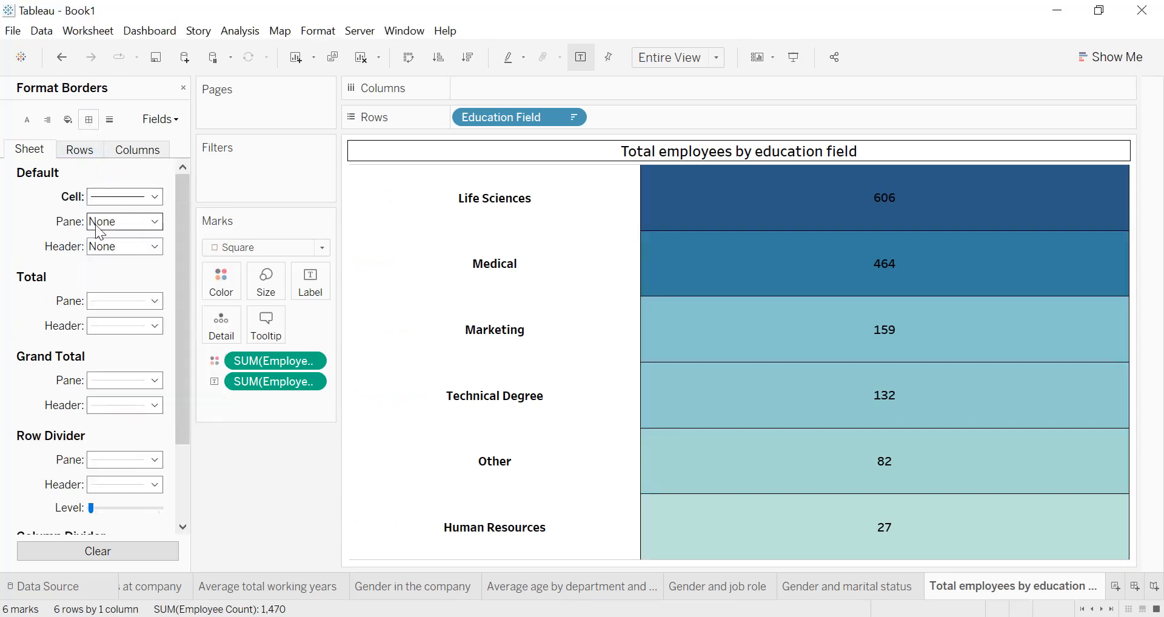
{"action": "left_click", "coordinate": [103, 222]}
{"action": "left_click", "coordinate": [103, 332]}
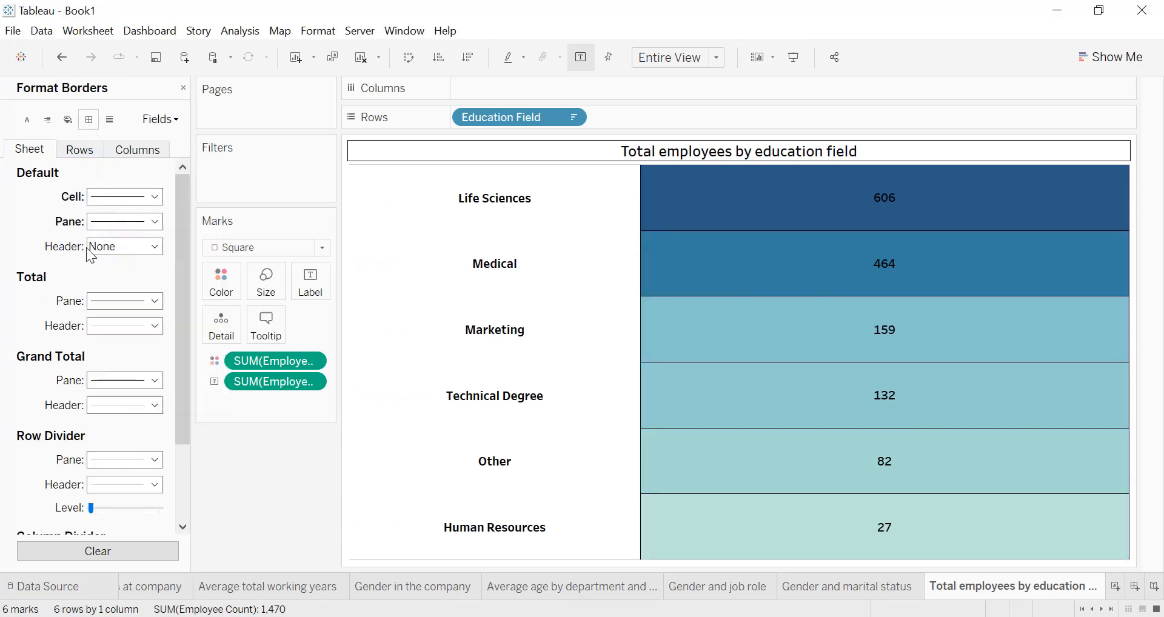
{"action": "left_click", "coordinate": [90, 247]}
{"action": "left_click", "coordinate": [97, 351]}
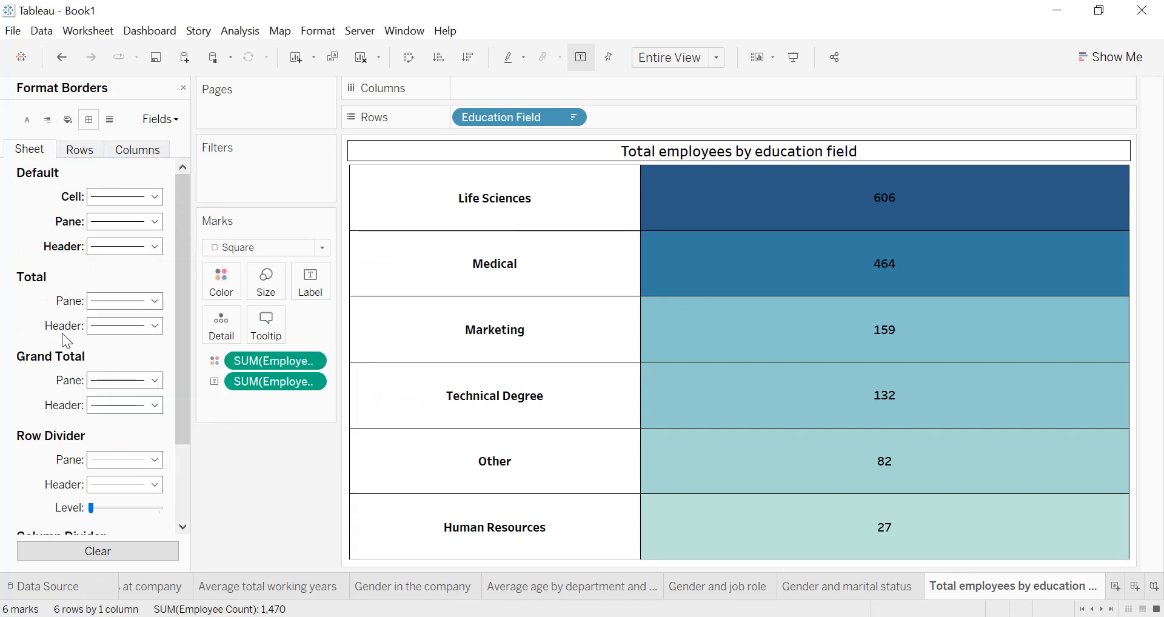
{"action": "scroll", "coordinate": [135, 380], "scroll_direction": "down", "scroll_amount": 3}
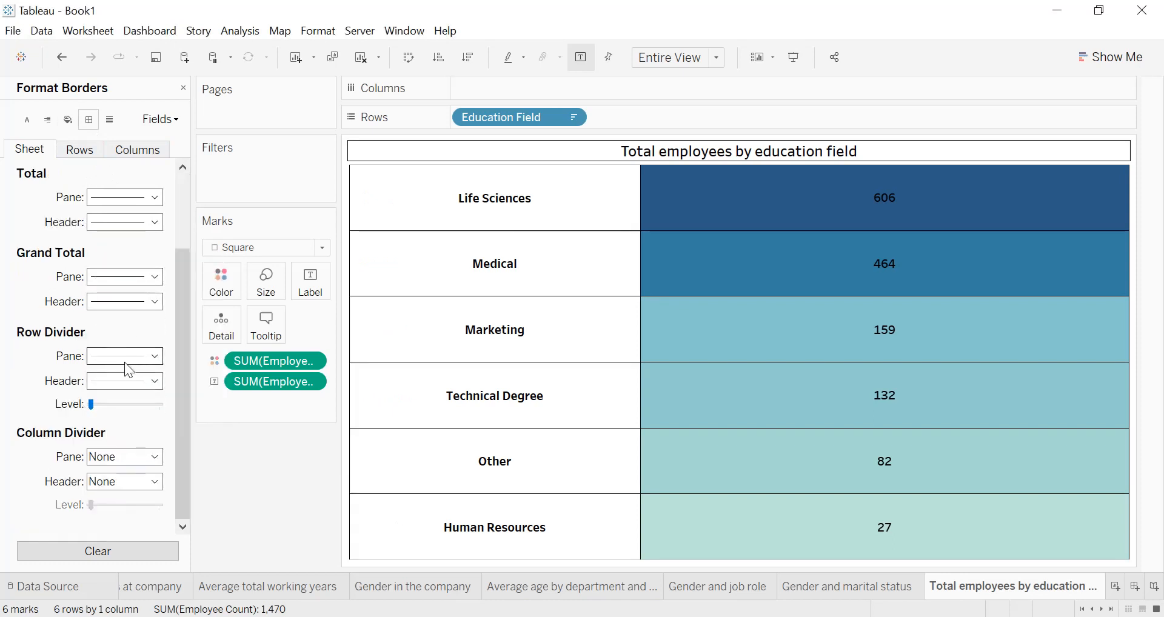
- Set the pane borders of the row divider and column divider to solid black lines, then close formatting and collapse the data pane
{"action": "left_click", "coordinate": [127, 356]}
{"action": "left_click", "coordinate": [98, 459]}
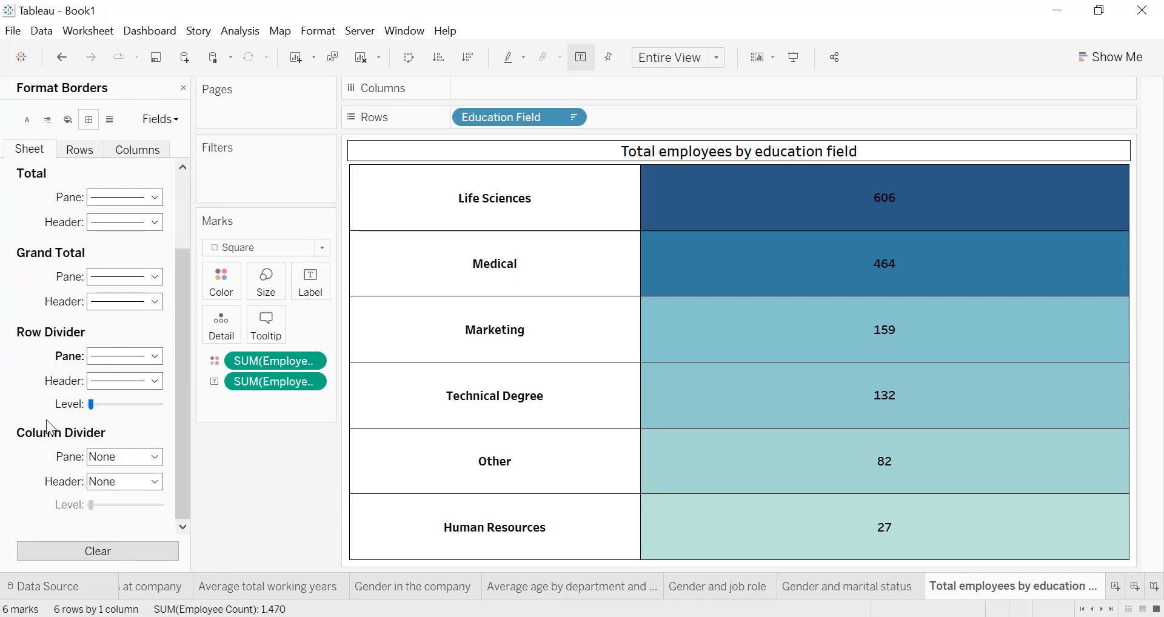
{"action": "left_click", "coordinate": [111, 457]}
{"action": "left_click", "coordinate": [97, 328]}
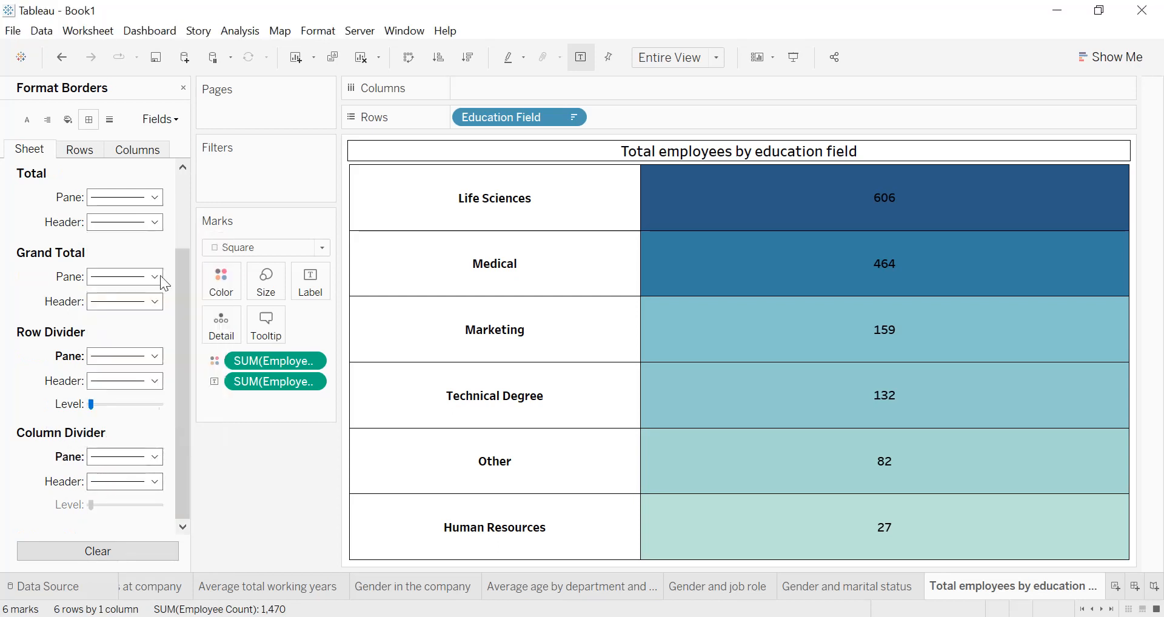
{"action": "left_click", "coordinate": [183, 89]}
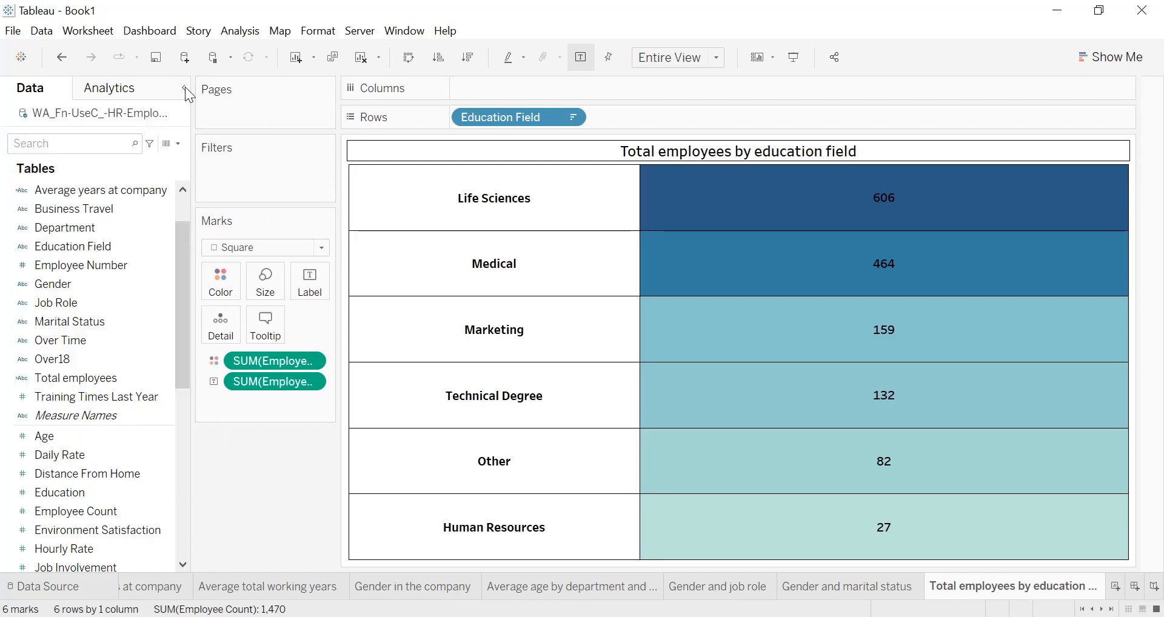
{"action": "left_click", "coordinate": [185, 88]}
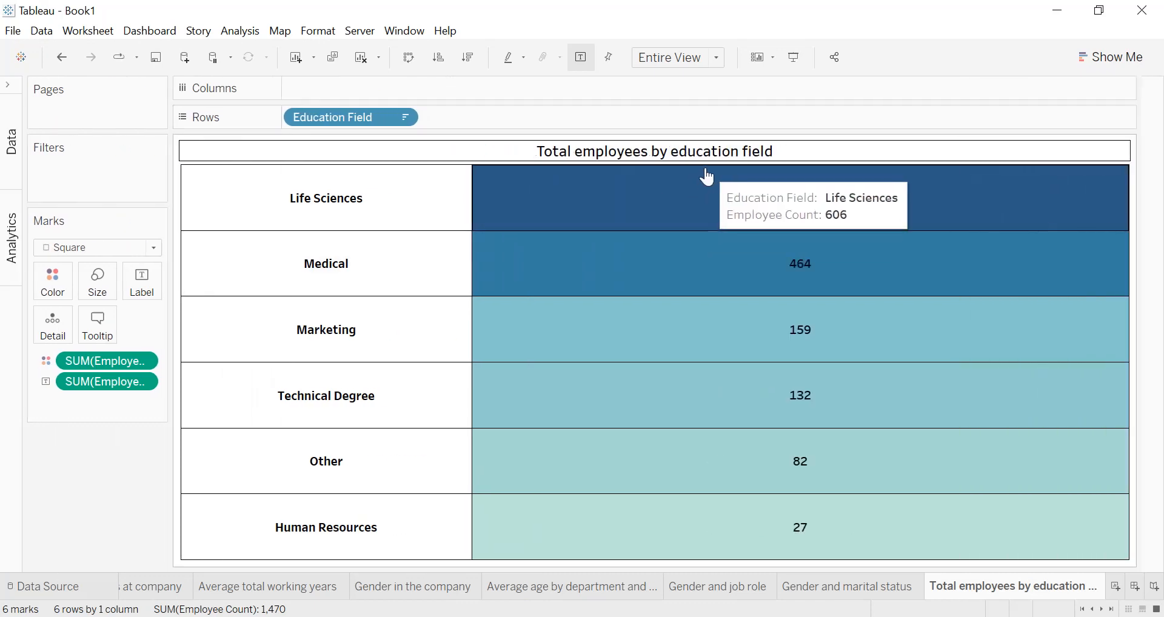
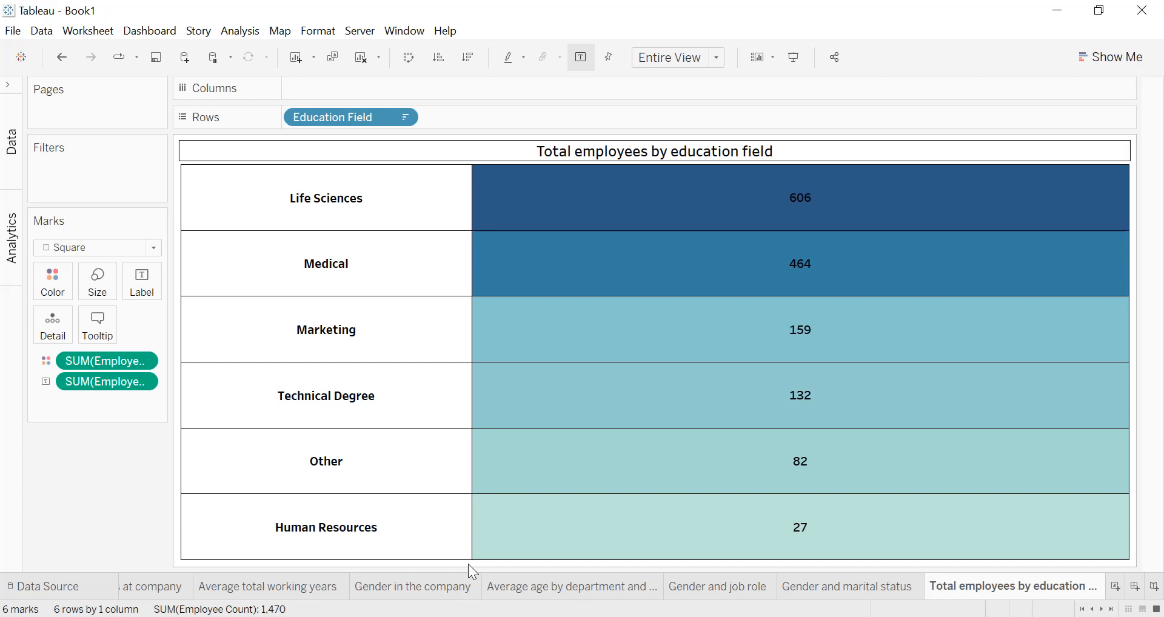
- Add a new worksheet with Department and Job Role as its row fields
{"action": "left_click", "coordinate": [1117, 588]}
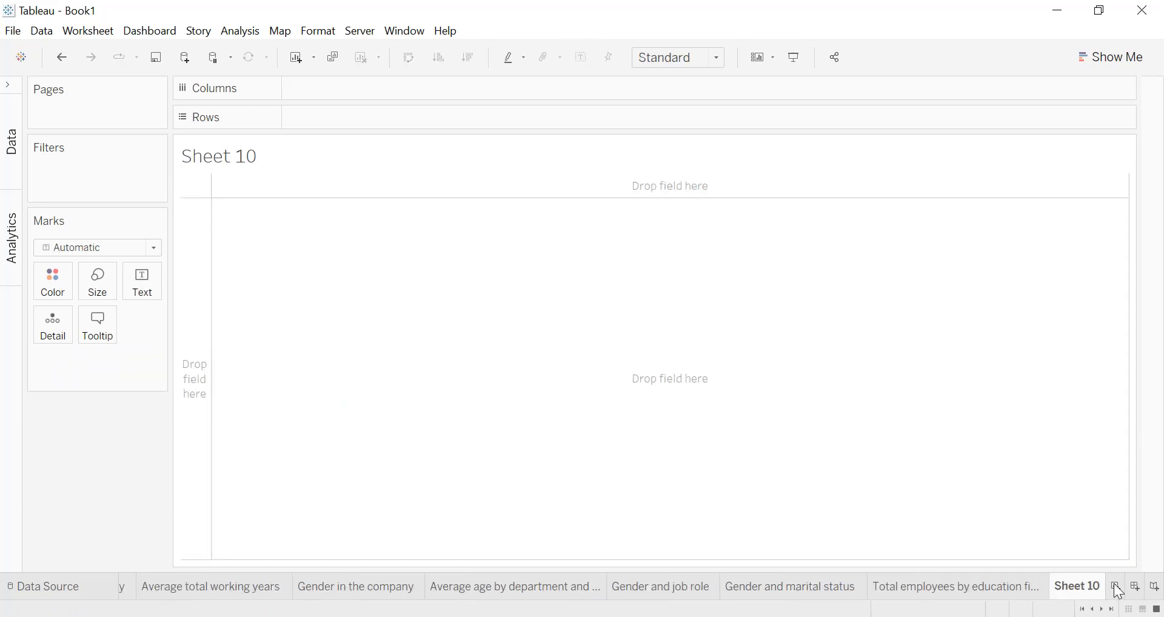
{"action": "left_click", "coordinate": [12, 93]}
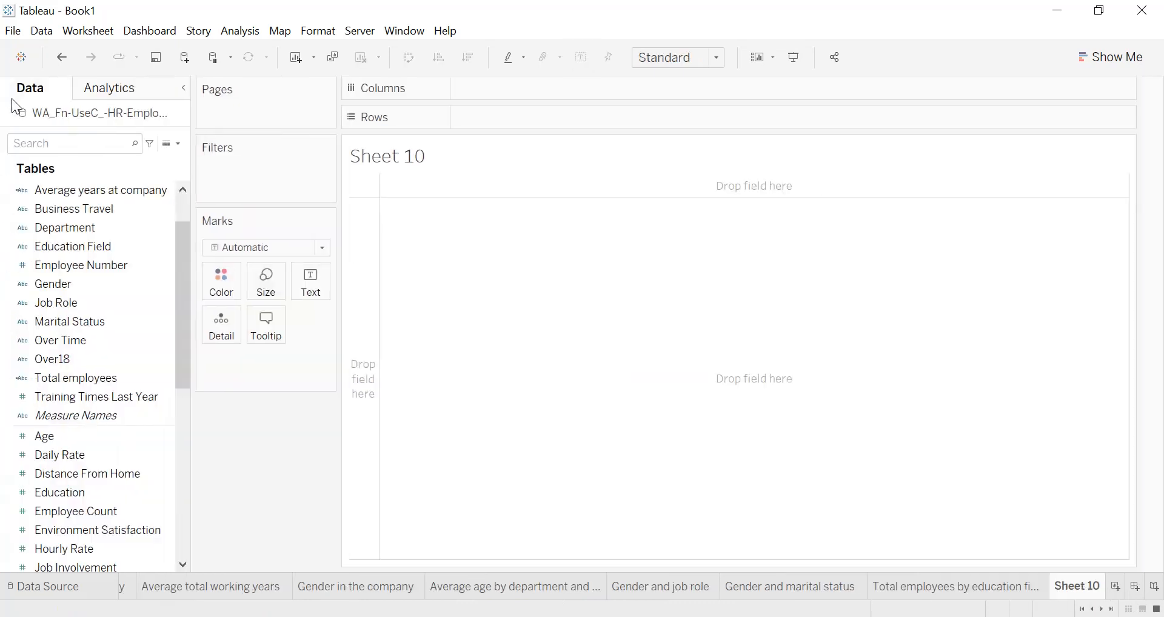
{"action": "left_click_drag", "start_coordinate": [57, 233], "coordinate": [517, 129]}
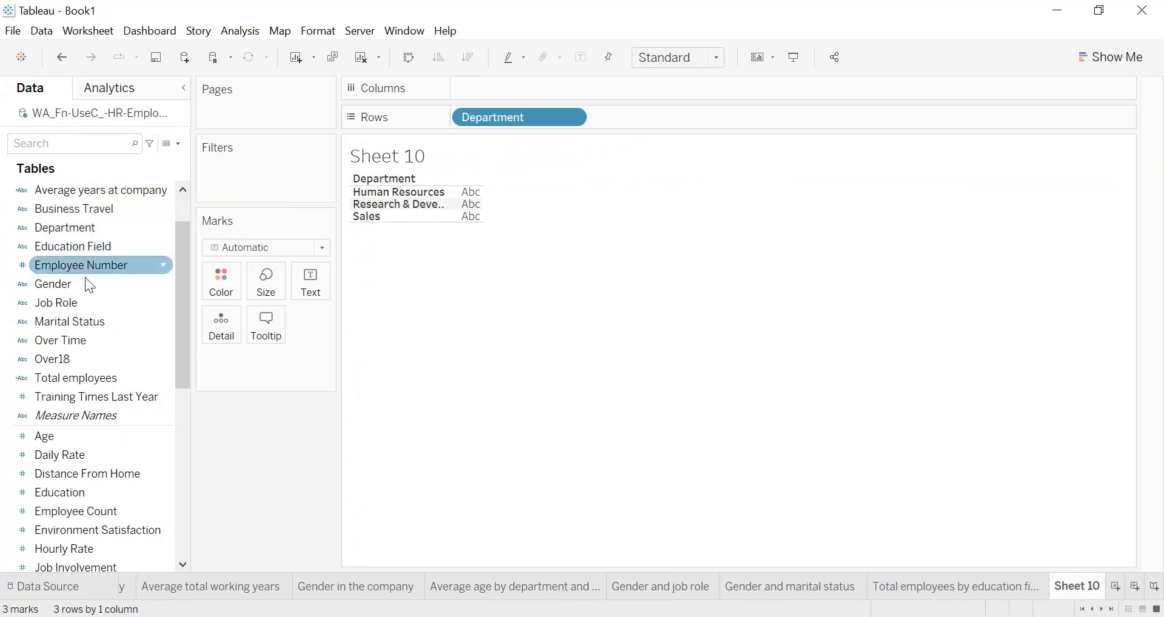
{"action": "left_click_drag", "start_coordinate": [85, 300], "coordinate": [679, 127]}
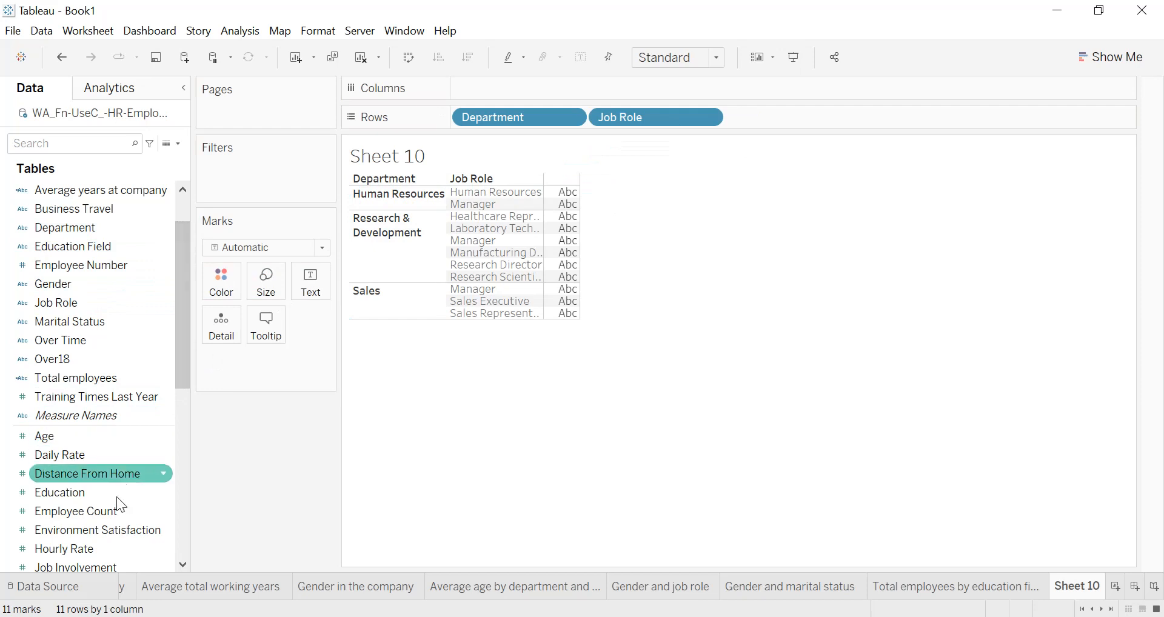
- Show the sum of Employee Count for each job role as a highlight table
{"action": "left_click_drag", "start_coordinate": [107, 509], "coordinate": [315, 292]}
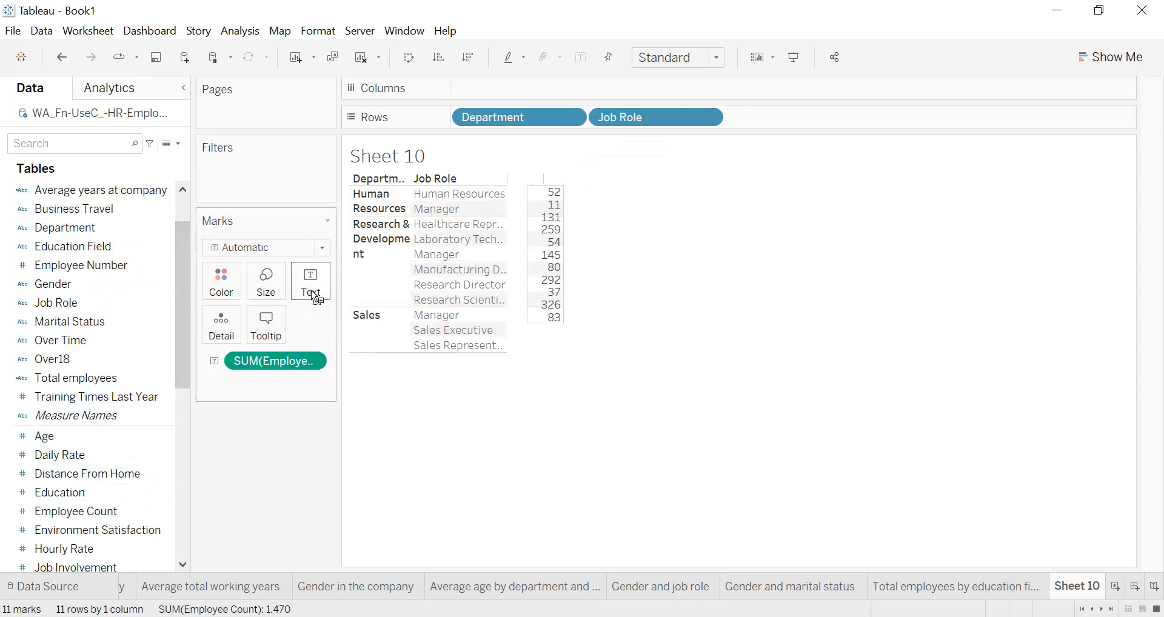
{"action": "left_click", "coordinate": [1109, 61]}
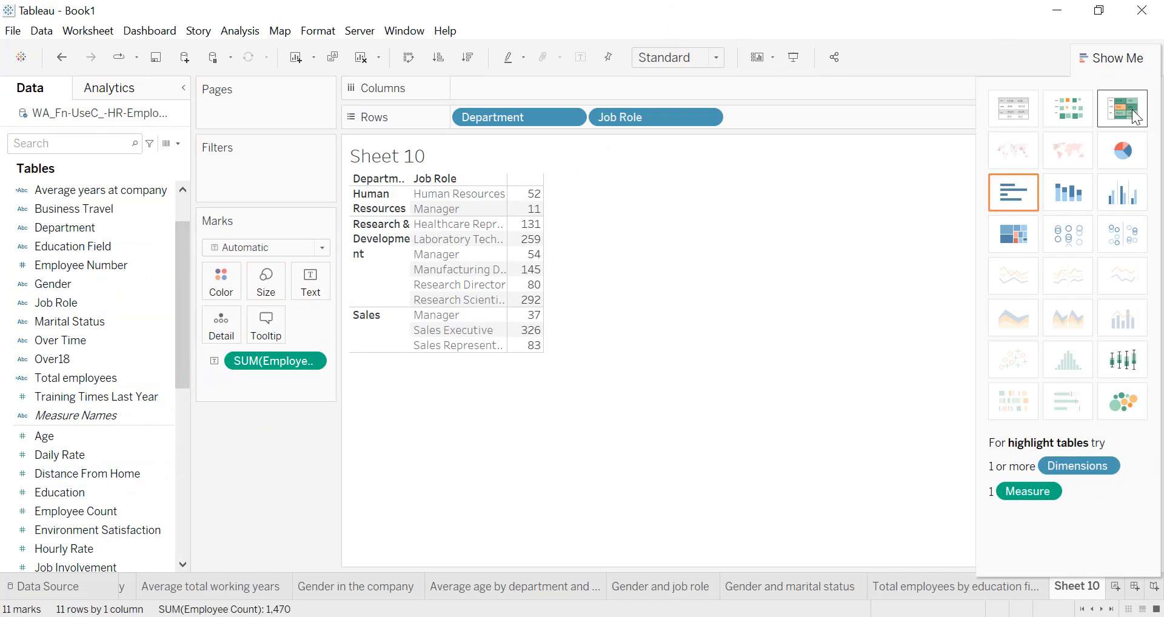
{"action": "left_click", "coordinate": [1135, 117]}
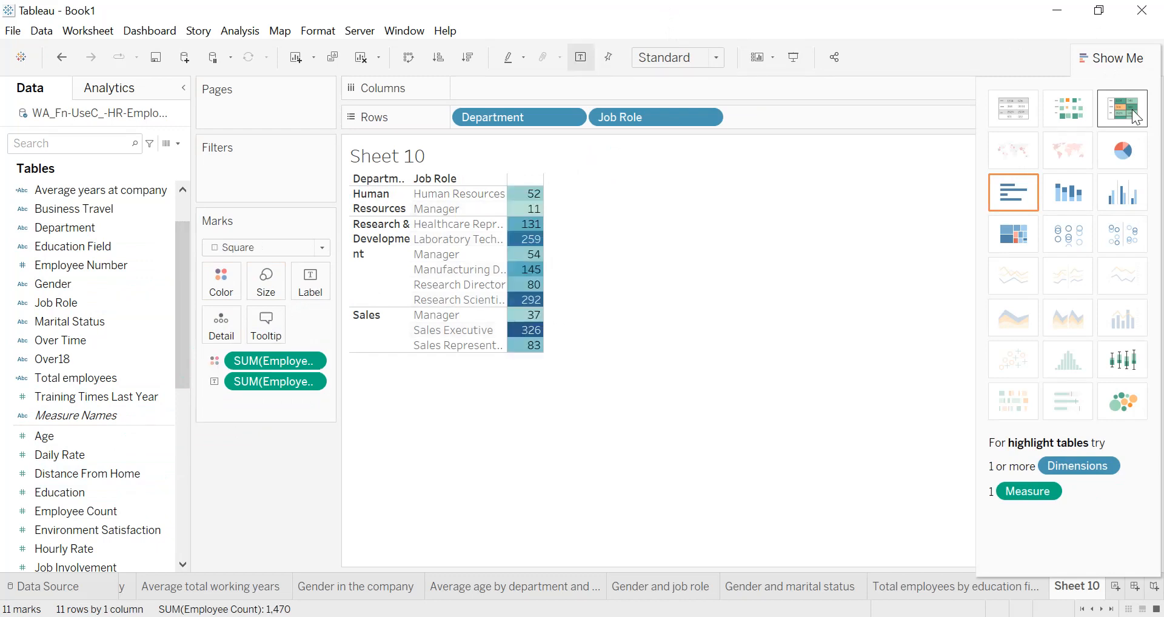
- Fit the table to Entire View and sort the job roles in descending order of employee count
{"action": "left_click", "coordinate": [663, 58]}
{"action": "left_click", "coordinate": [678, 121]}
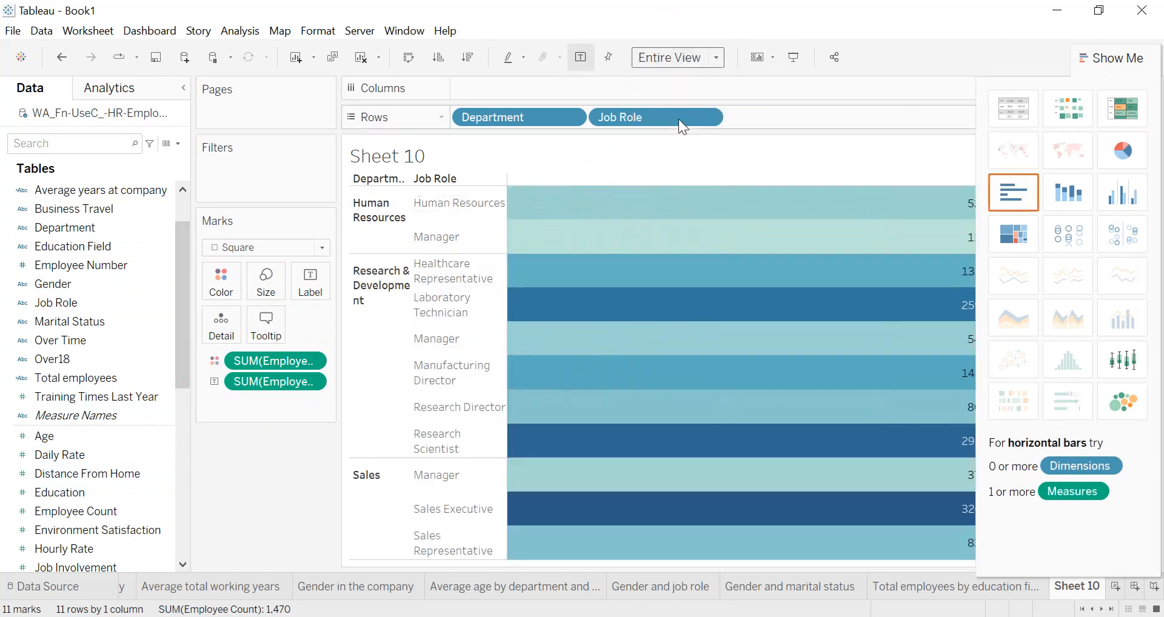
{"action": "left_click", "coordinate": [1113, 58]}
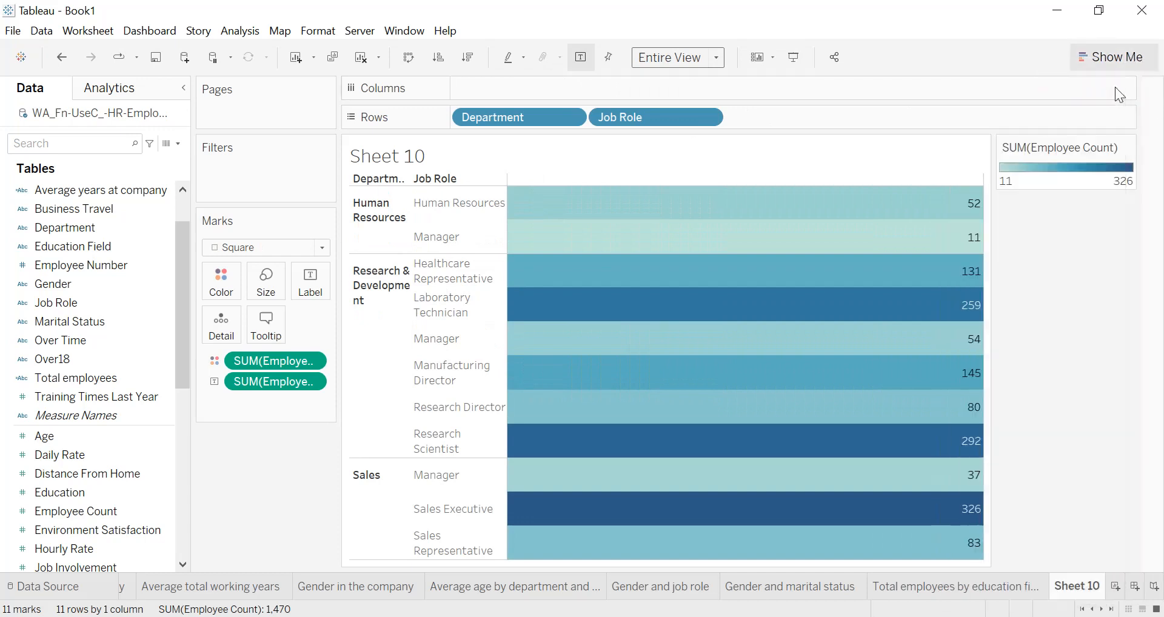
{"action": "left_click", "coordinate": [474, 57]}
- Hide the row field labels and widen the department and job role columns so their names fit on one line
{"action": "right_click", "coordinate": [451, 172]}
{"action": "right_click", "coordinate": [426, 178]}
{"action": "left_click", "coordinate": [471, 344]}
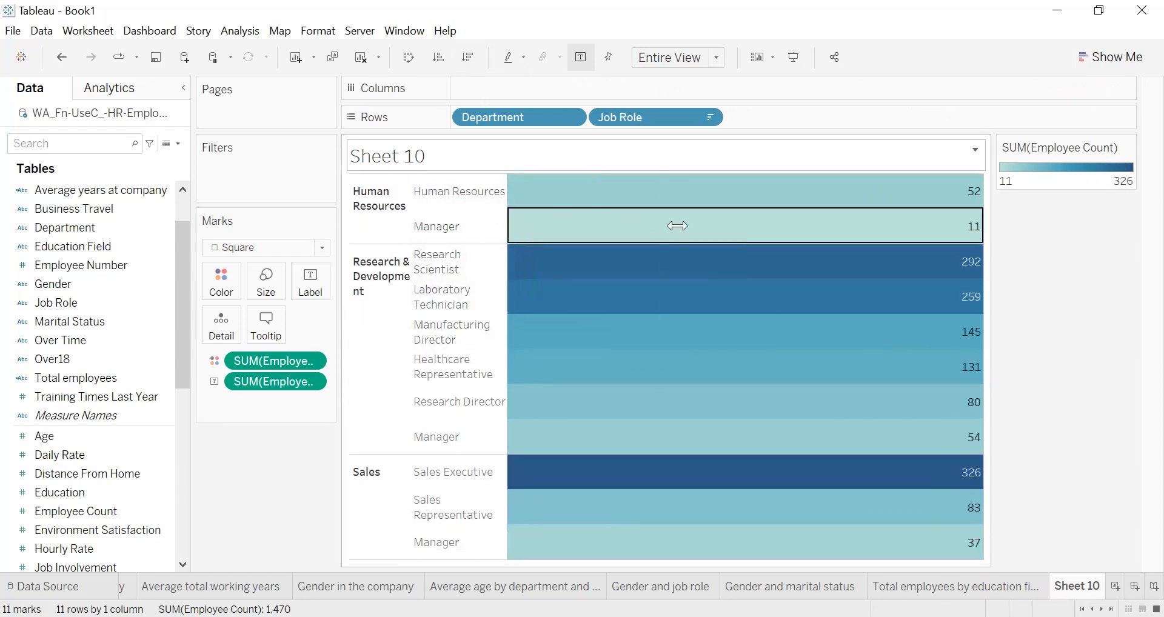
{"action": "left_click_drag", "start_coordinate": [715, 227], "coordinate": [715, 227]}
{"action": "left_click_drag", "start_coordinate": [410, 226], "coordinate": [573, 223]}
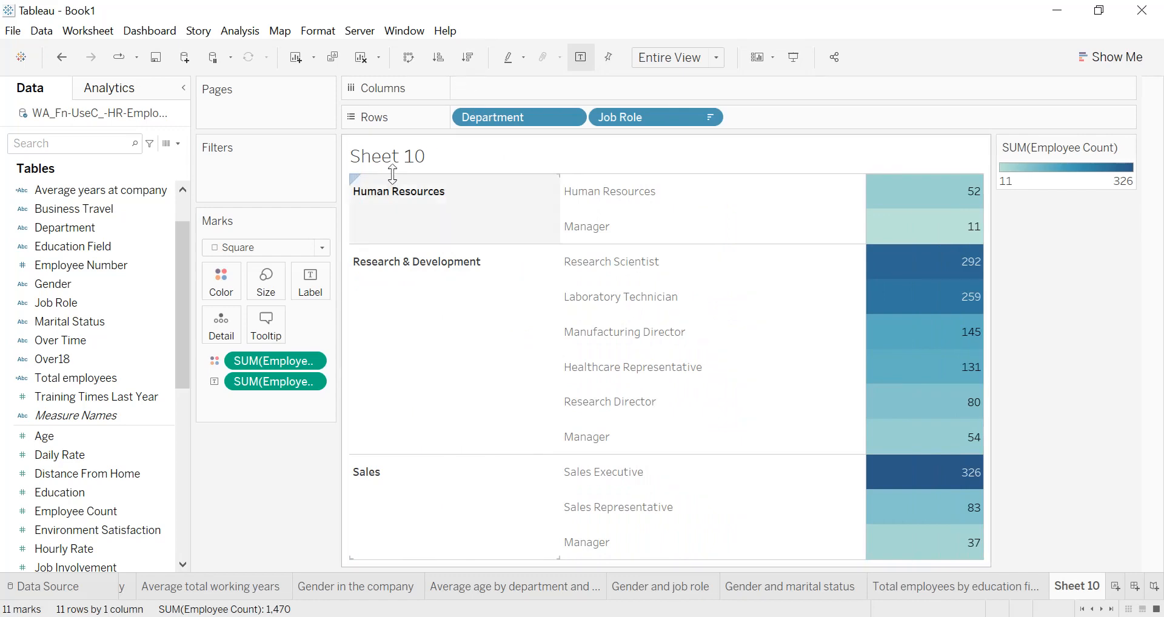
- Rename the new worksheet "Total employess by department and job role"
{"action": "double_click", "coordinate": [1089, 589]}
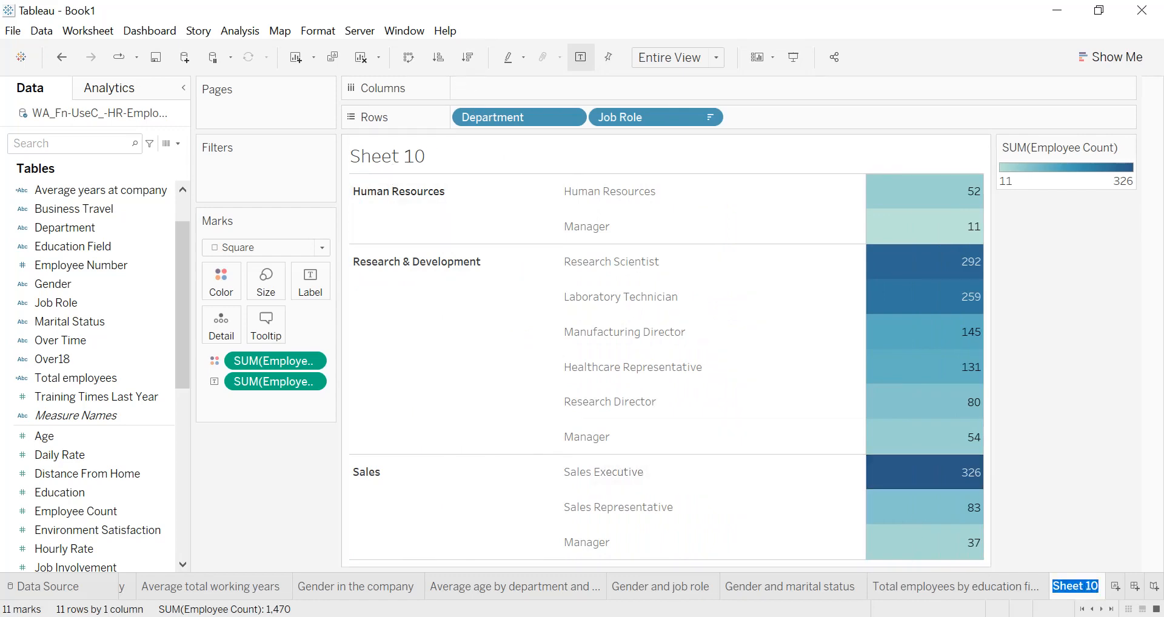
{"action": "type", "text": "Total em"}
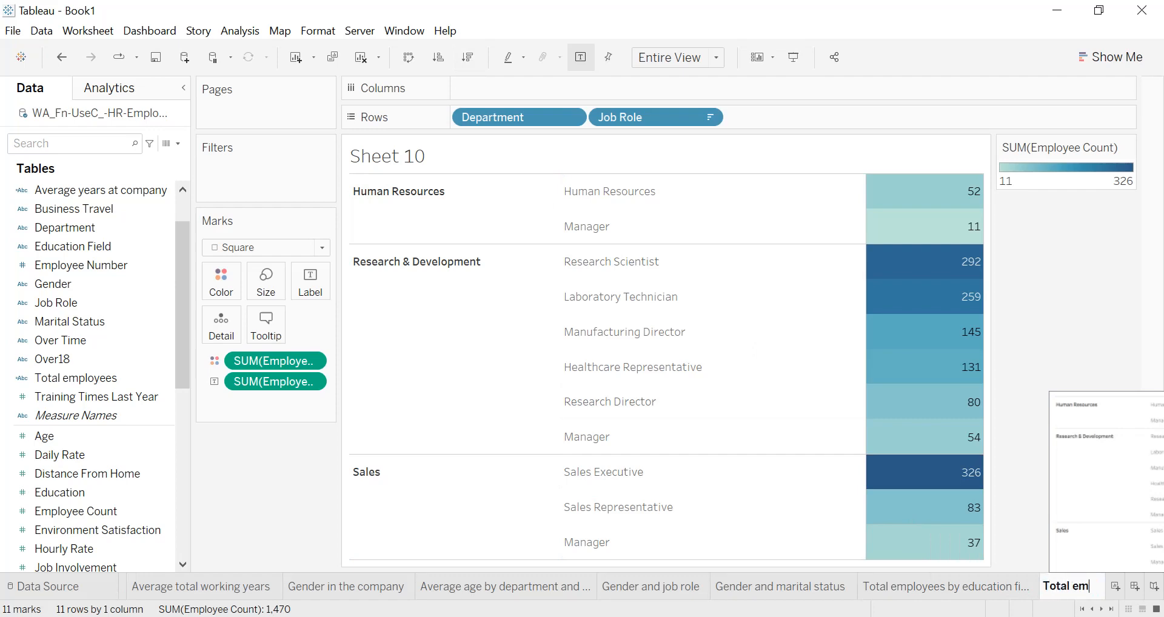
{"action": "type", "text": "ployess by de^pa"}
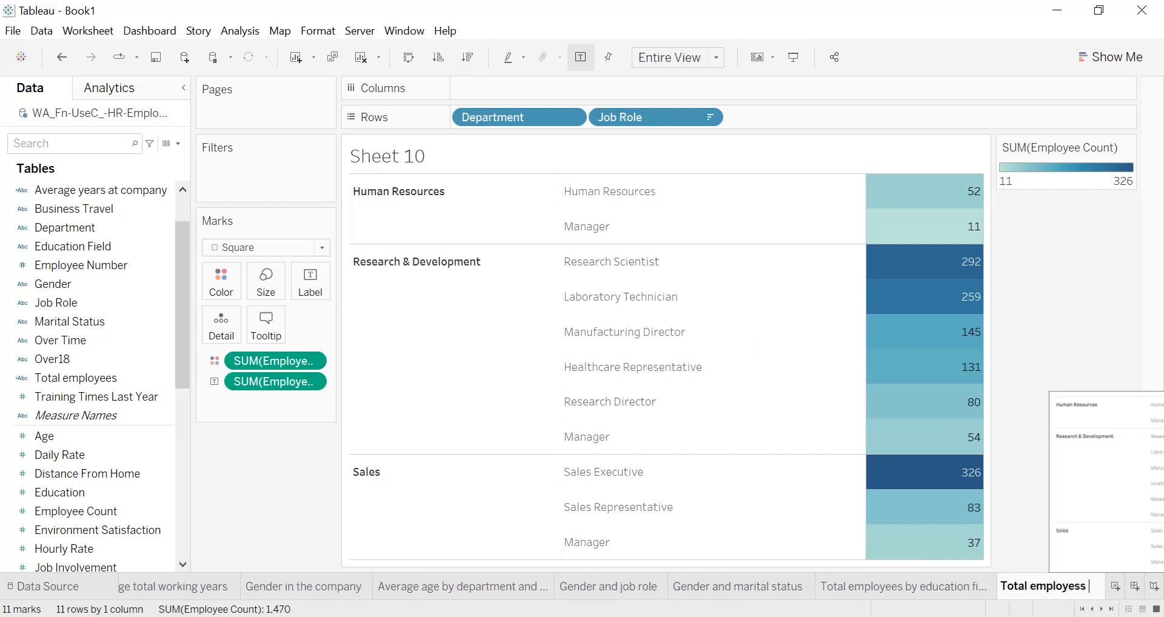
{"action": "key", "text": "BackSpace"}
{"action": "key", "text": "BackSpace"}
{"action": "key", "text": "BackSpace"}
{"action": "type", "text": "partment and job rol"}
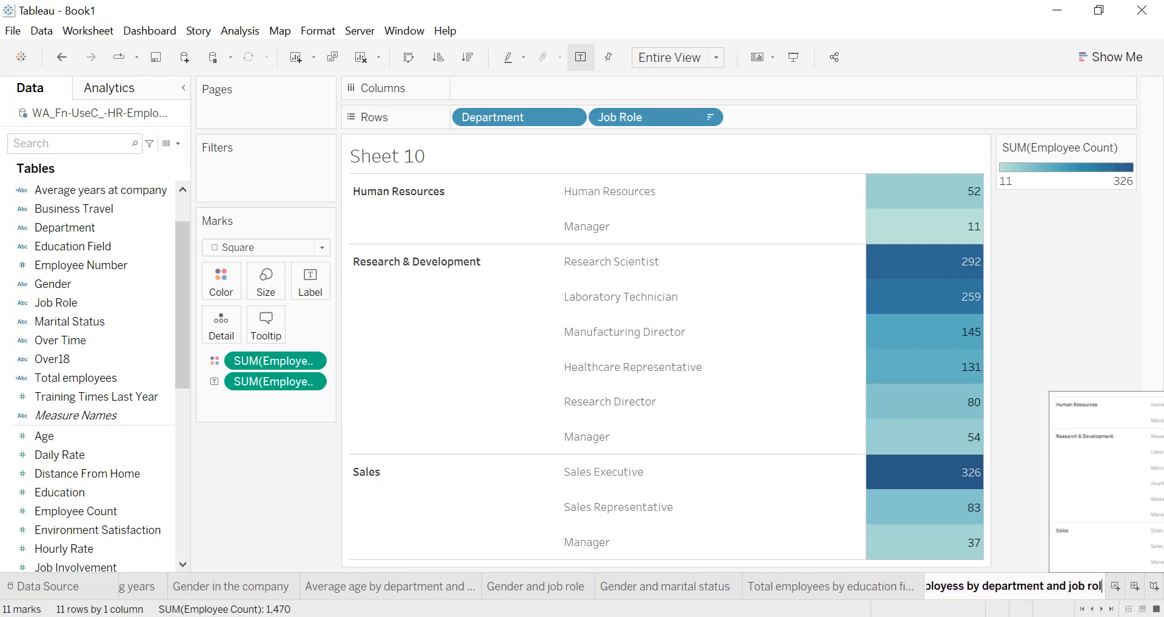
{"action": "type", "text": "e"}
{"action": "key", "text": "Return"}
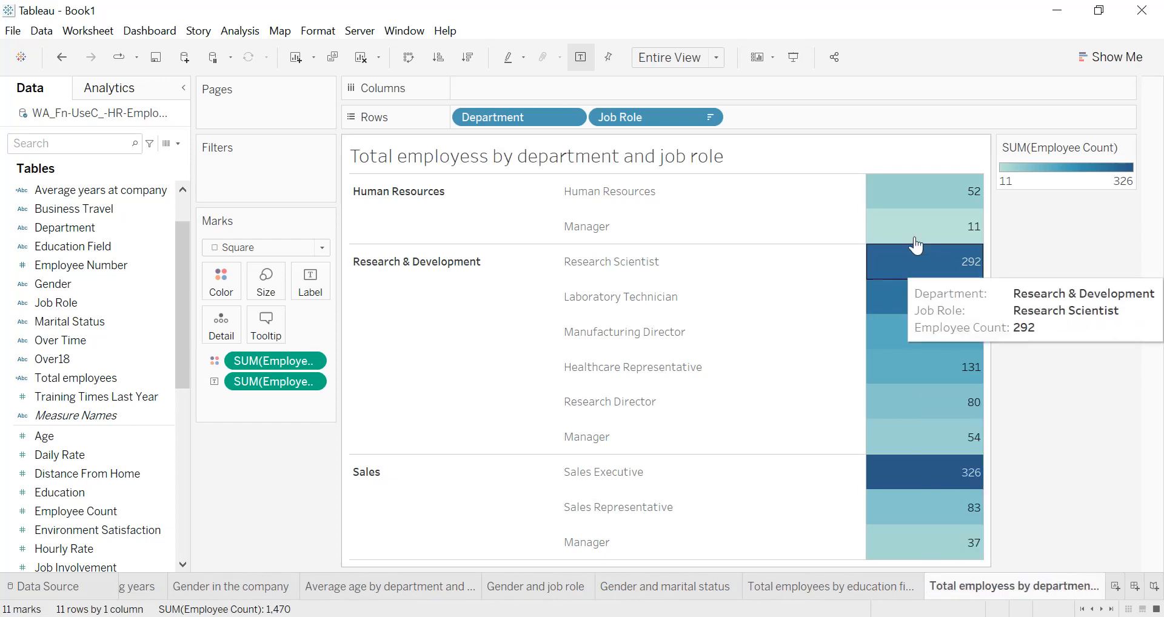
- Hide the SUM(Employee Count) color legend card
{"action": "left_click", "coordinate": [1128, 147]}
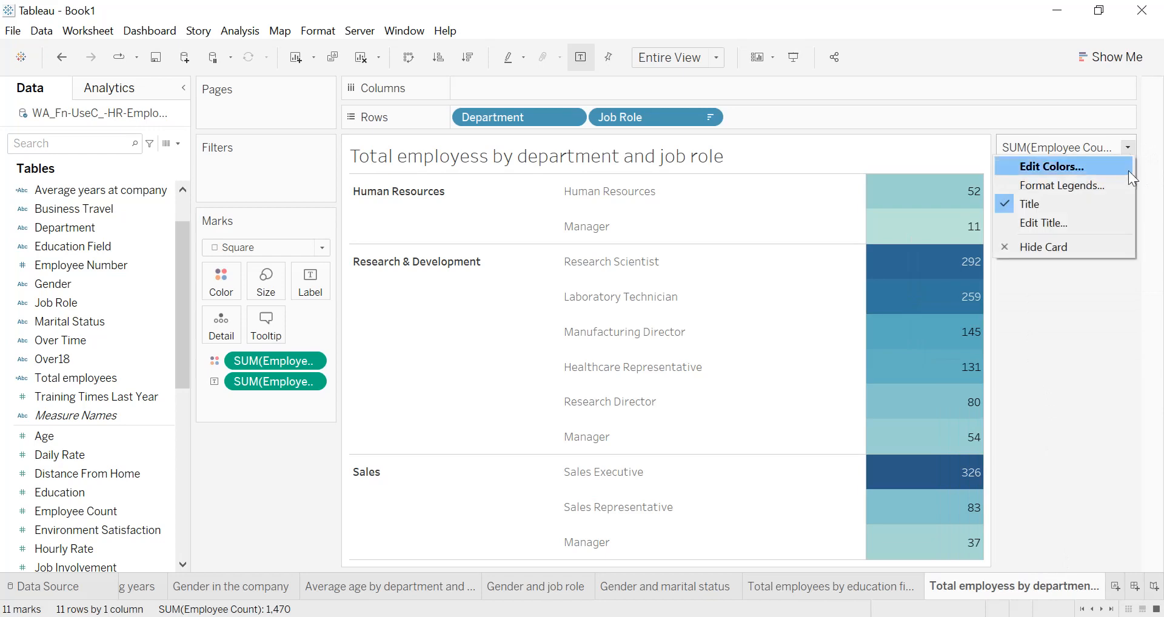
{"action": "left_click", "coordinate": [1094, 249]}
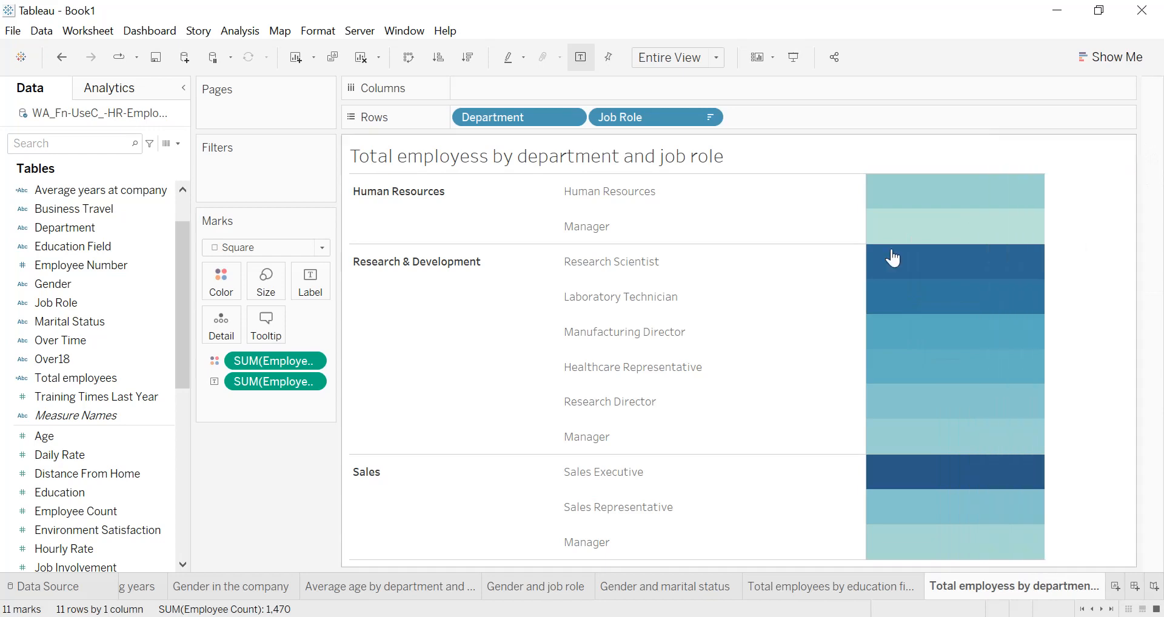
- Format the sheet title as centered, bold, black text at size 12
{"action": "double_click", "coordinate": [581, 163]}
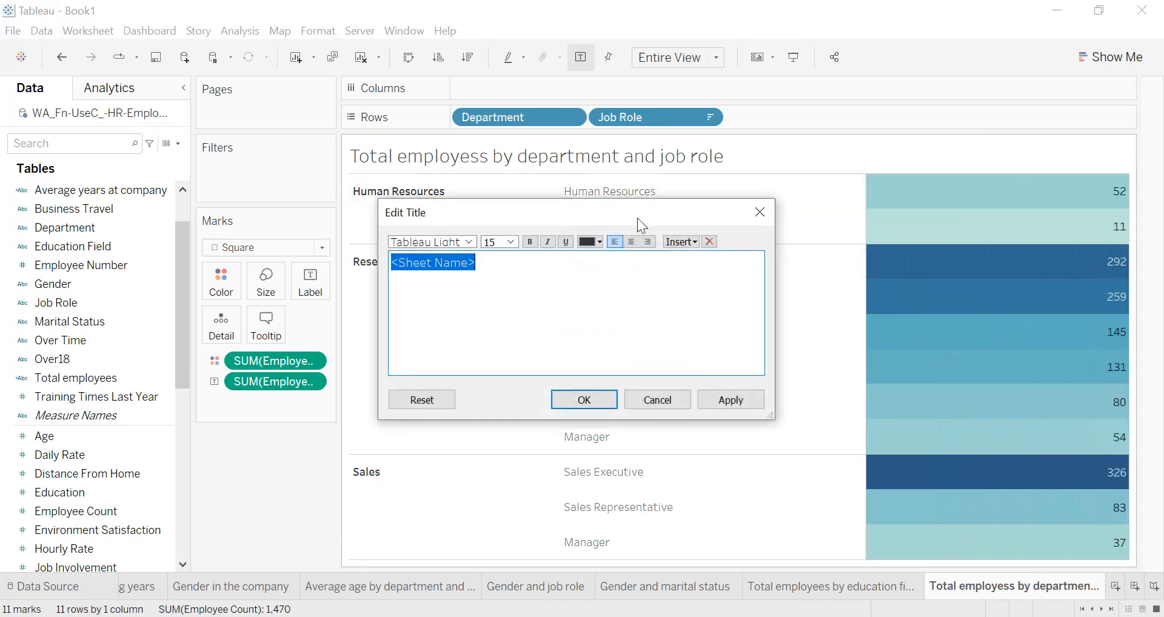
{"action": "left_click", "coordinate": [631, 241]}
{"action": "left_click", "coordinate": [599, 241]}
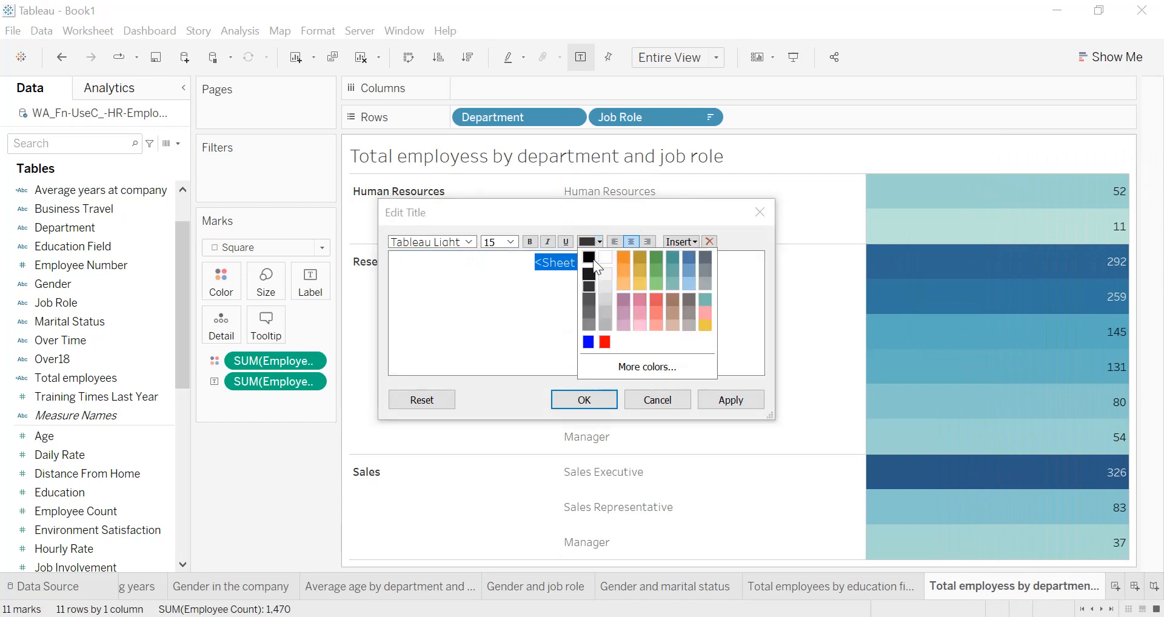
{"action": "left_click", "coordinate": [590, 259]}
{"action": "left_click", "coordinate": [514, 240]}
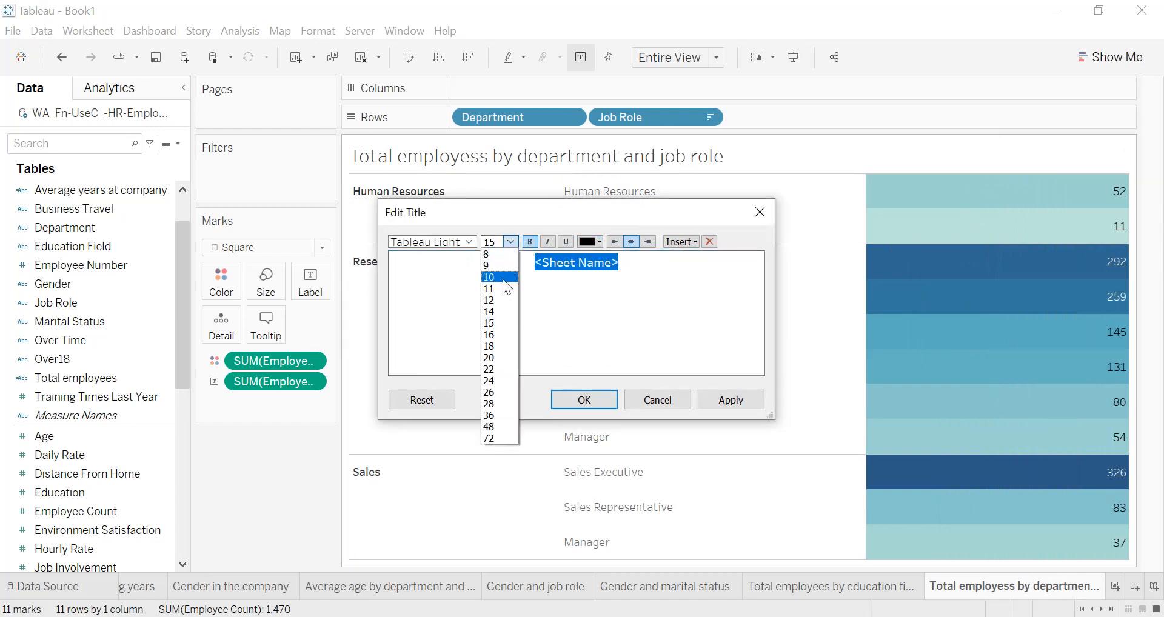
{"action": "left_click", "coordinate": [494, 299]}
{"action": "left_click", "coordinate": [741, 402]}
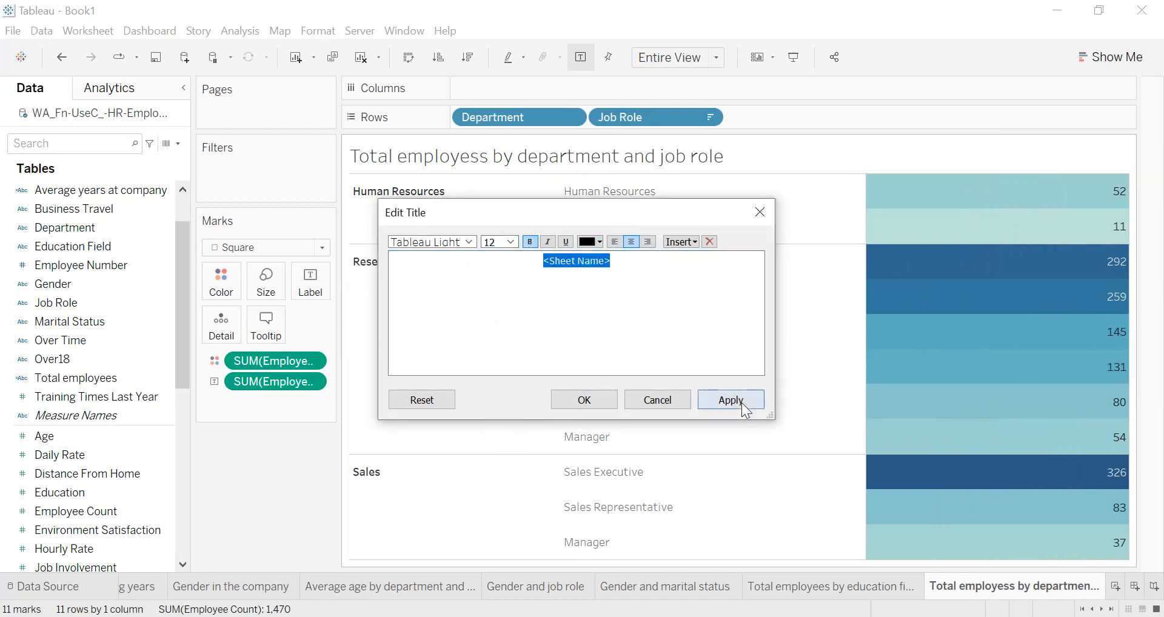
{"action": "left_click", "coordinate": [606, 401]}
- Add a thin solid border around the sheet title
{"action": "right_click", "coordinate": [682, 159]}
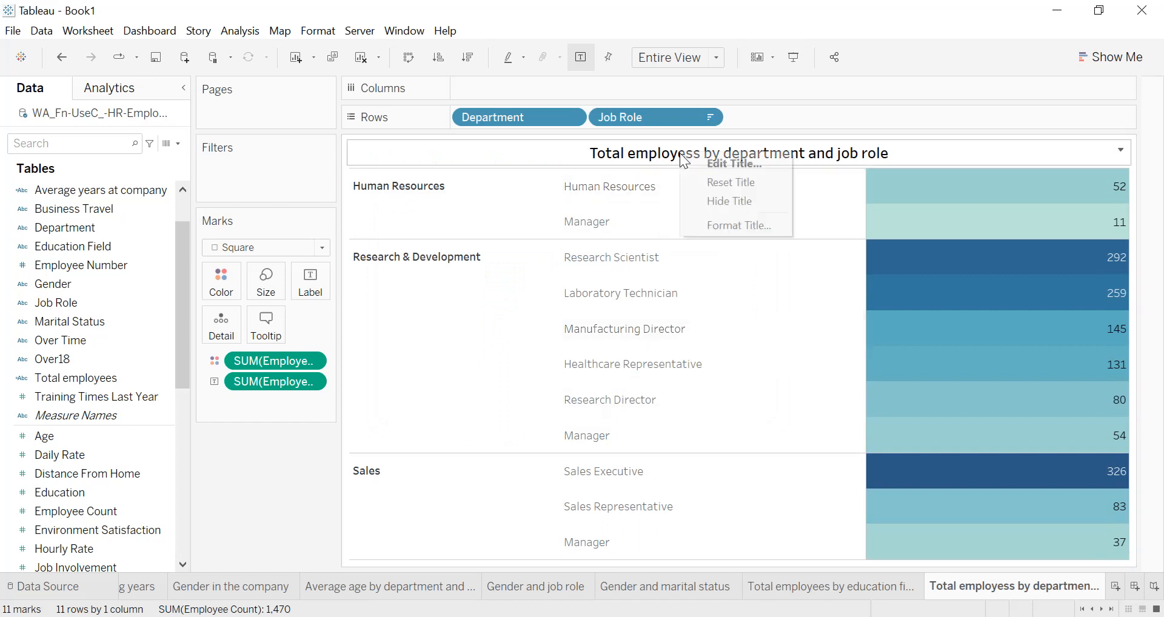
{"action": "left_click", "coordinate": [711, 229]}
{"action": "left_click", "coordinate": [105, 173]}
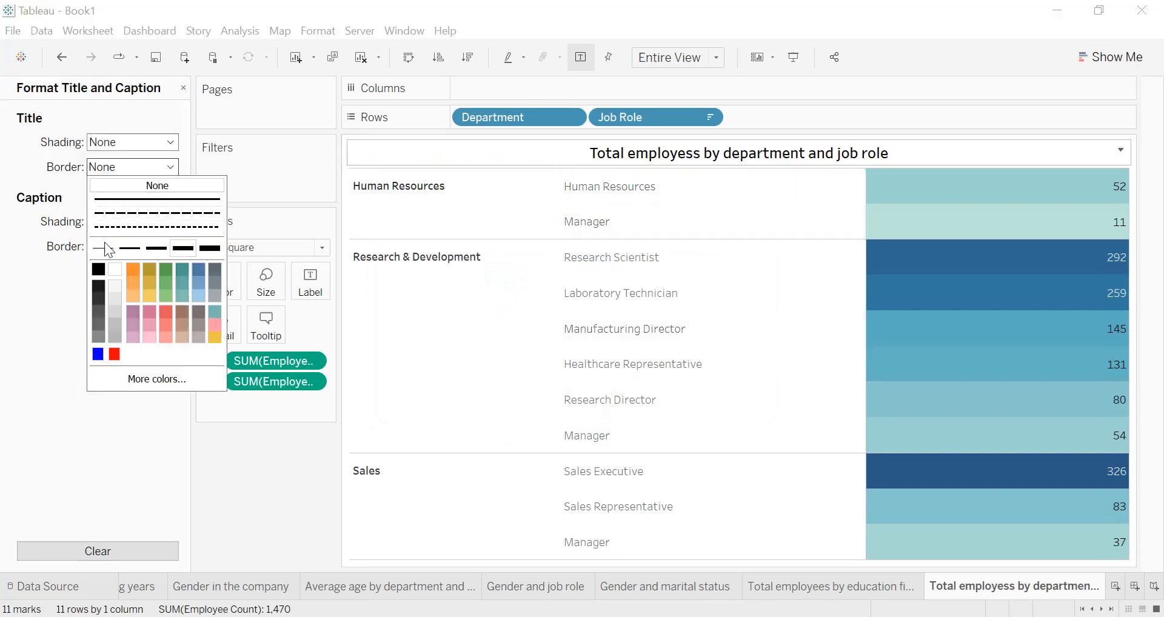
{"action": "left_click", "coordinate": [96, 248]}
{"action": "left_click", "coordinate": [52, 276]}
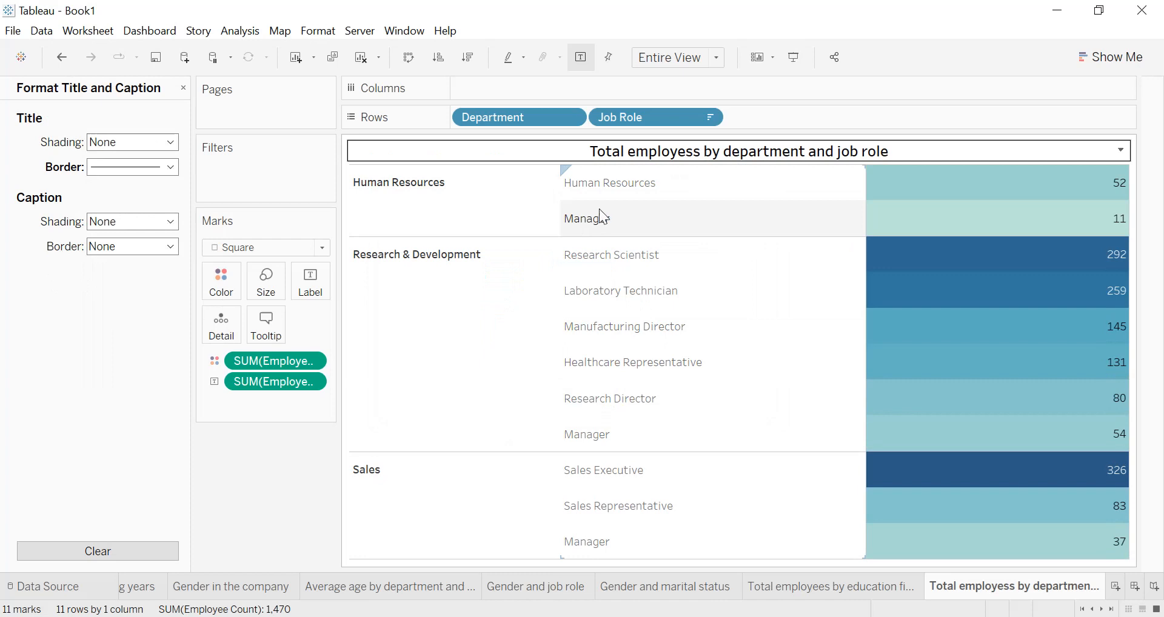
{"action": "right_click", "coordinate": [663, 205]}
{"action": "left_click", "coordinate": [715, 278]}
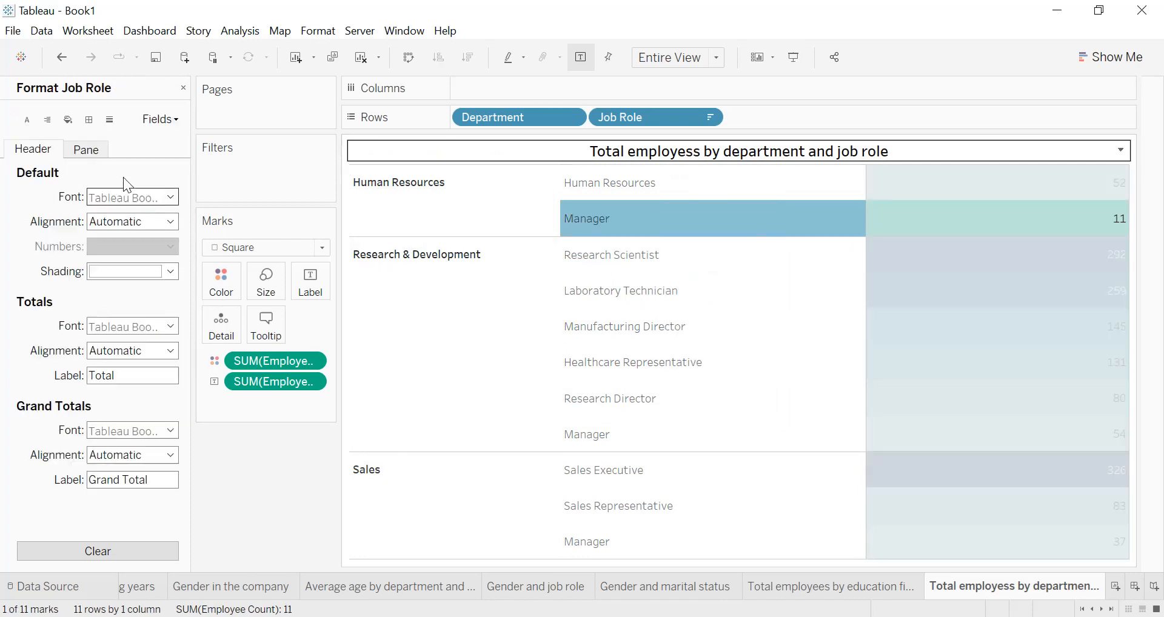
{"action": "left_click", "coordinate": [118, 196]}
{"action": "left_click", "coordinate": [714, 217]}
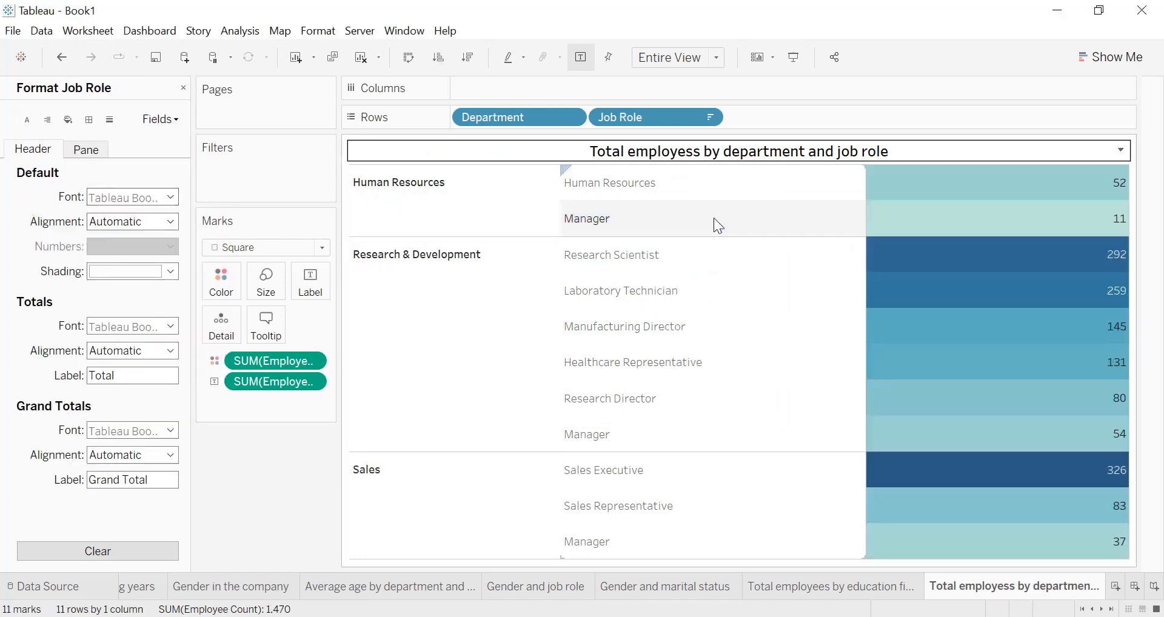
{"action": "left_click", "coordinate": [343, 35]}
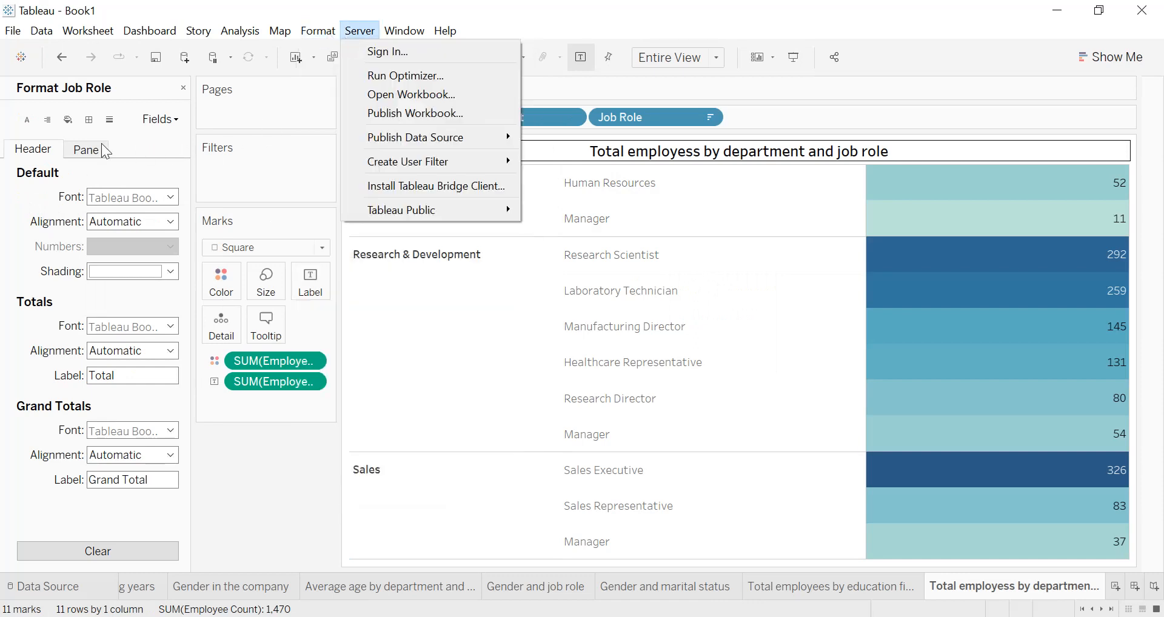
- Format the worksheet's default font as bold, black text at size 10
{"action": "left_click", "coordinate": [27, 118]}
{"action": "left_click", "coordinate": [142, 221]}
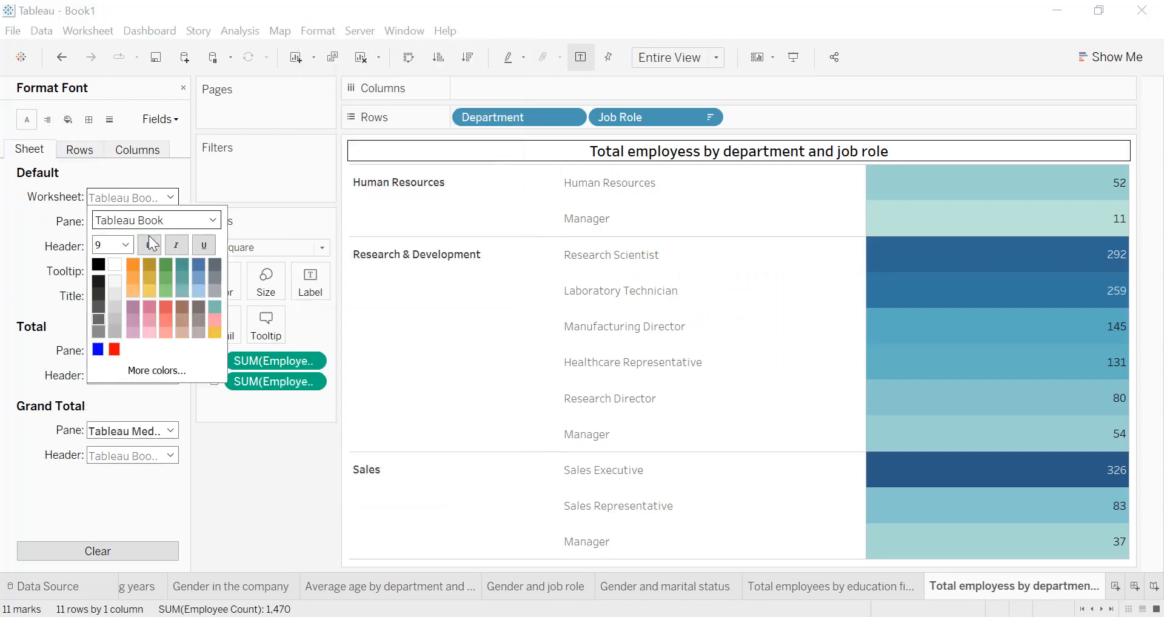
{"action": "left_click", "coordinate": [126, 245]}
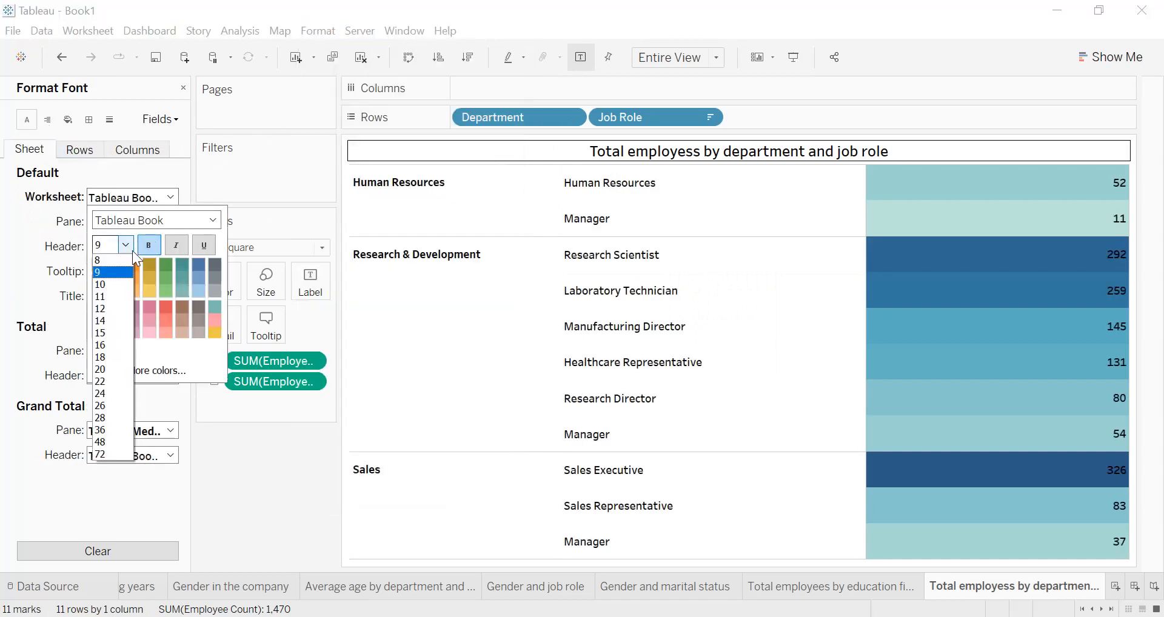
{"action": "left_click", "coordinate": [118, 286]}
{"action": "left_click", "coordinate": [53, 154]}
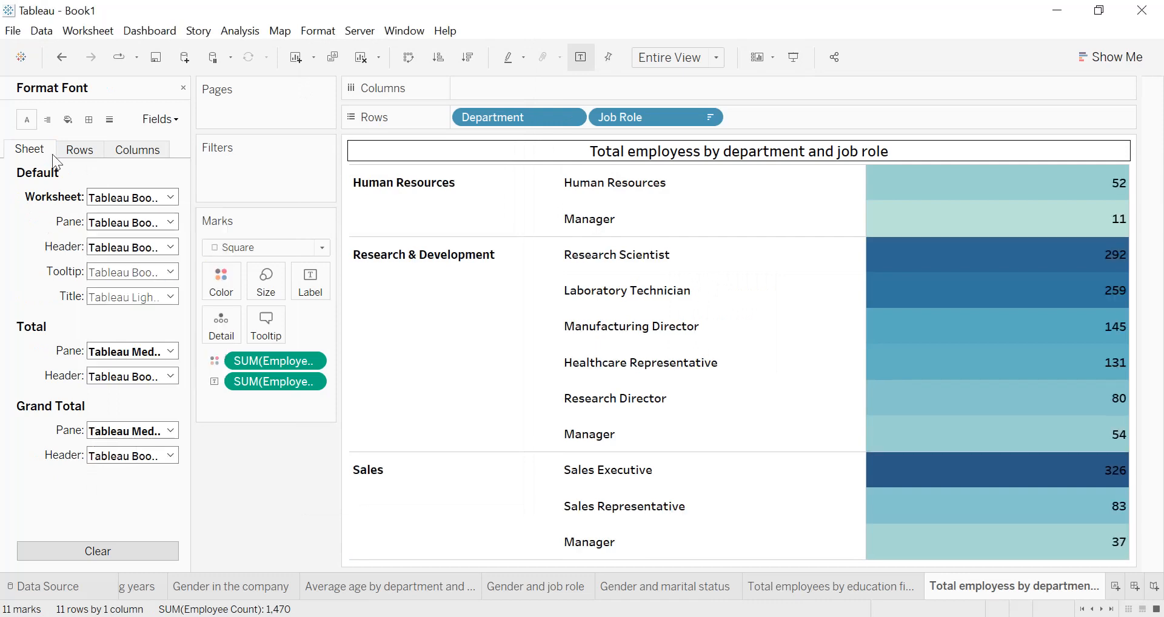
- Center the default pane and header alignment of the worksheet horizontally
{"action": "left_click", "coordinate": [54, 121]}
{"action": "left_click", "coordinate": [121, 197]}
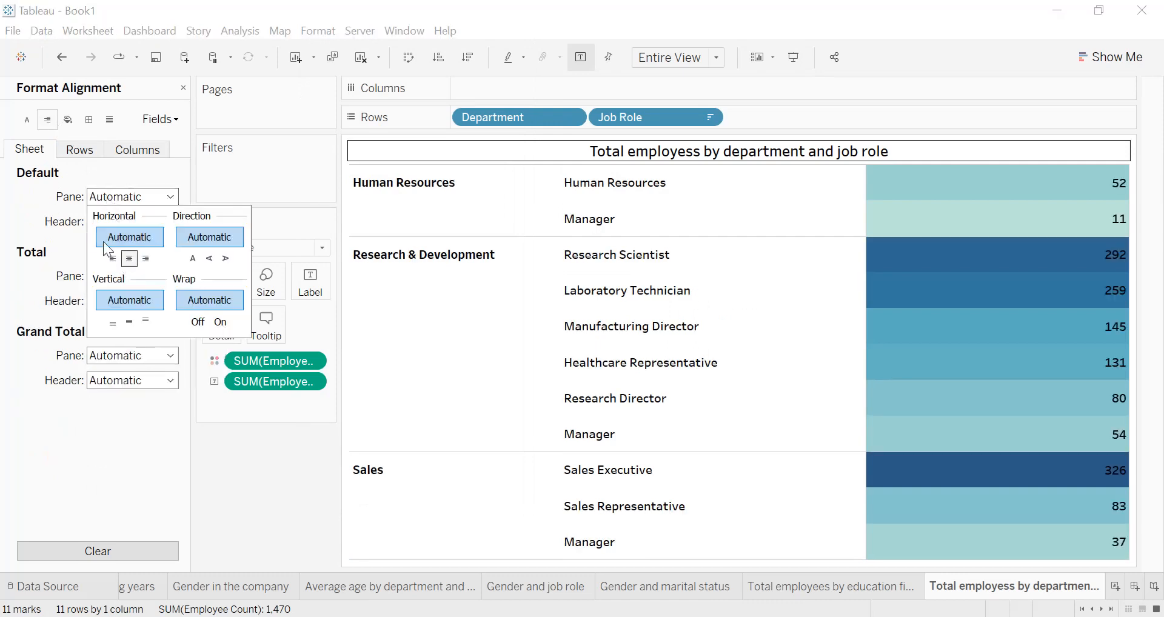
{"action": "left_click", "coordinate": [129, 259]}
{"action": "left_click", "coordinate": [133, 221]}
{"action": "left_click", "coordinate": [129, 283]}
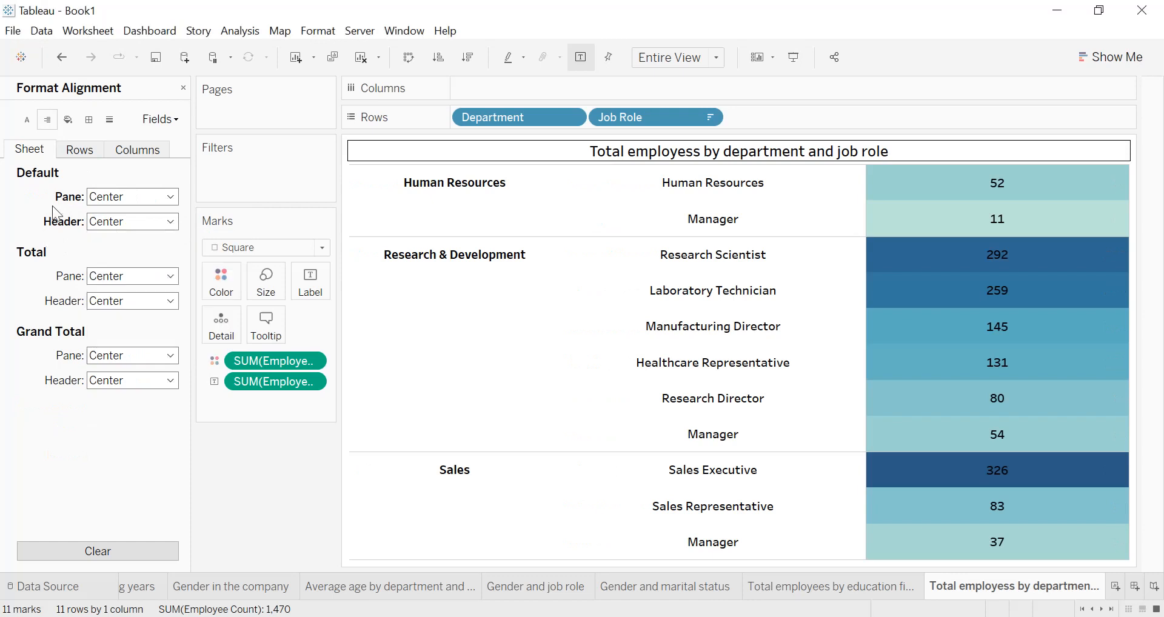
- Apply thin solid black borders to the worksheet's default cells, panes and headers
{"action": "left_click", "coordinate": [89, 119]}
{"action": "left_click", "coordinate": [140, 197]}
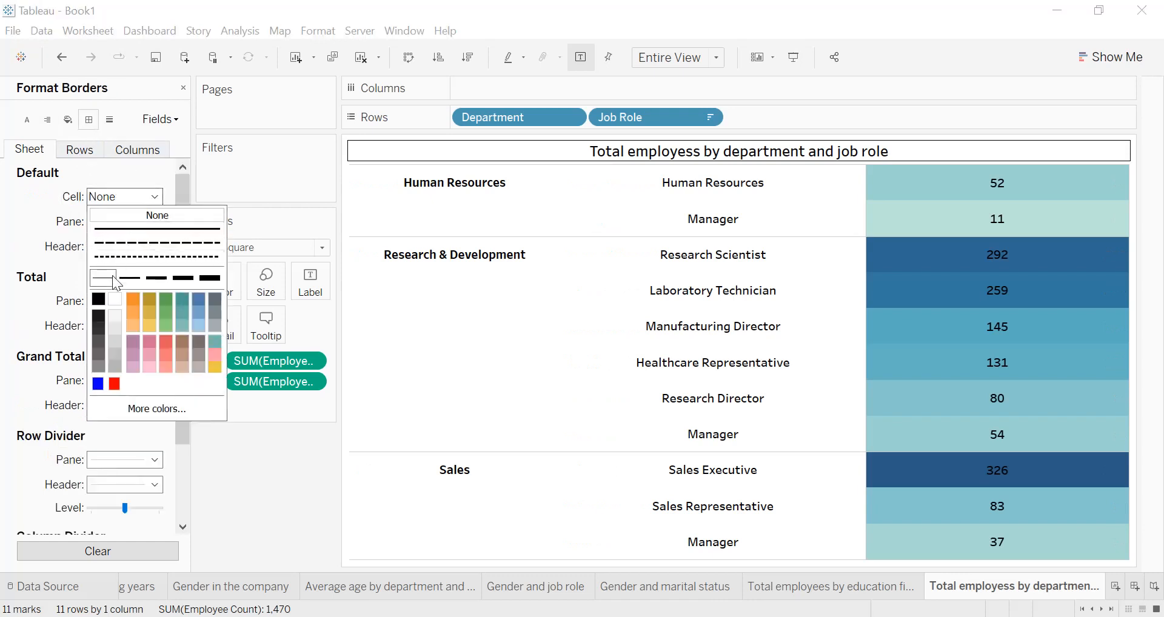
{"action": "left_click", "coordinate": [101, 300]}
{"action": "left_click", "coordinate": [110, 222]}
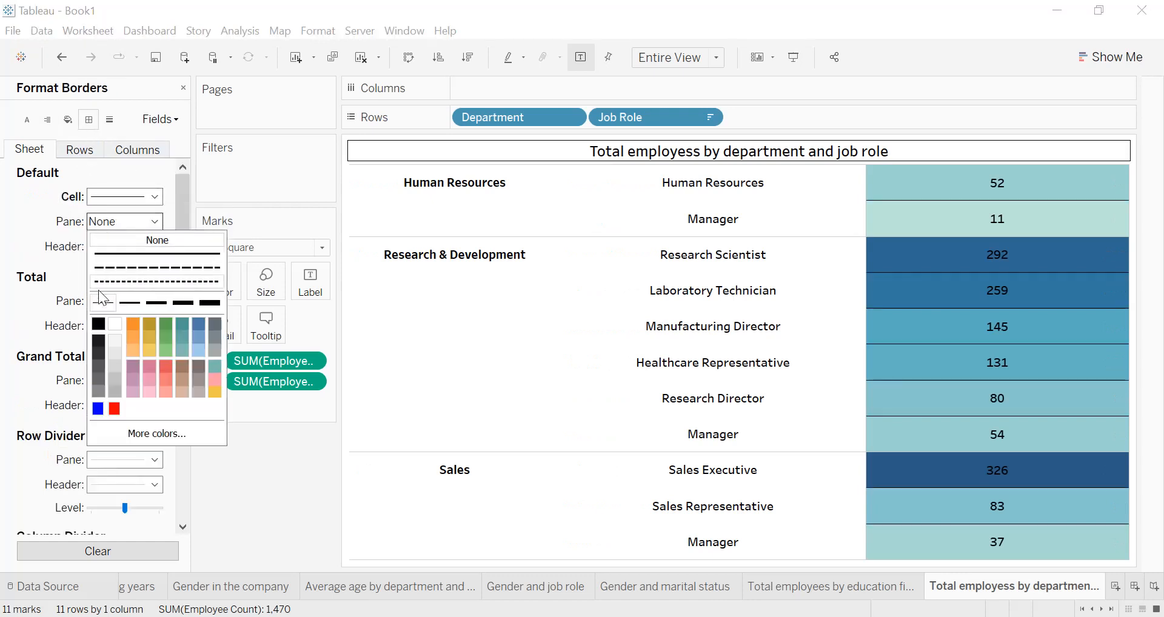
{"action": "left_click", "coordinate": [99, 324]}
{"action": "left_click", "coordinate": [118, 246]}
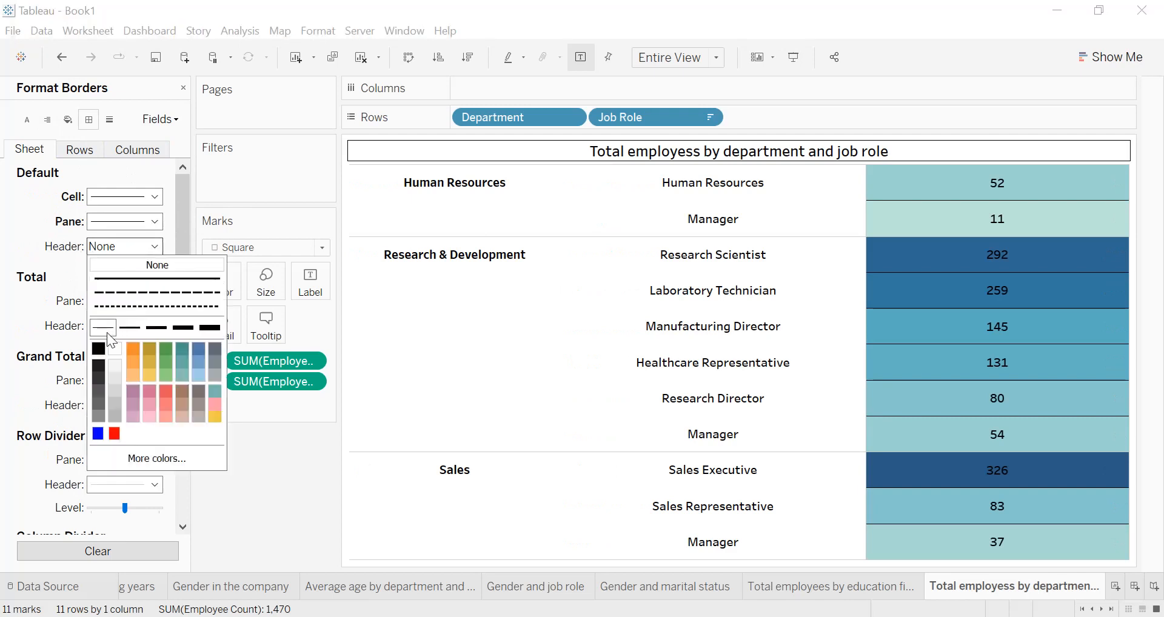
{"action": "left_click", "coordinate": [99, 348]}
- Set the pane lines of the row divider and column divider to thin solid black
{"action": "scroll", "coordinate": [91, 358], "scroll_direction": "down", "scroll_amount": 3}
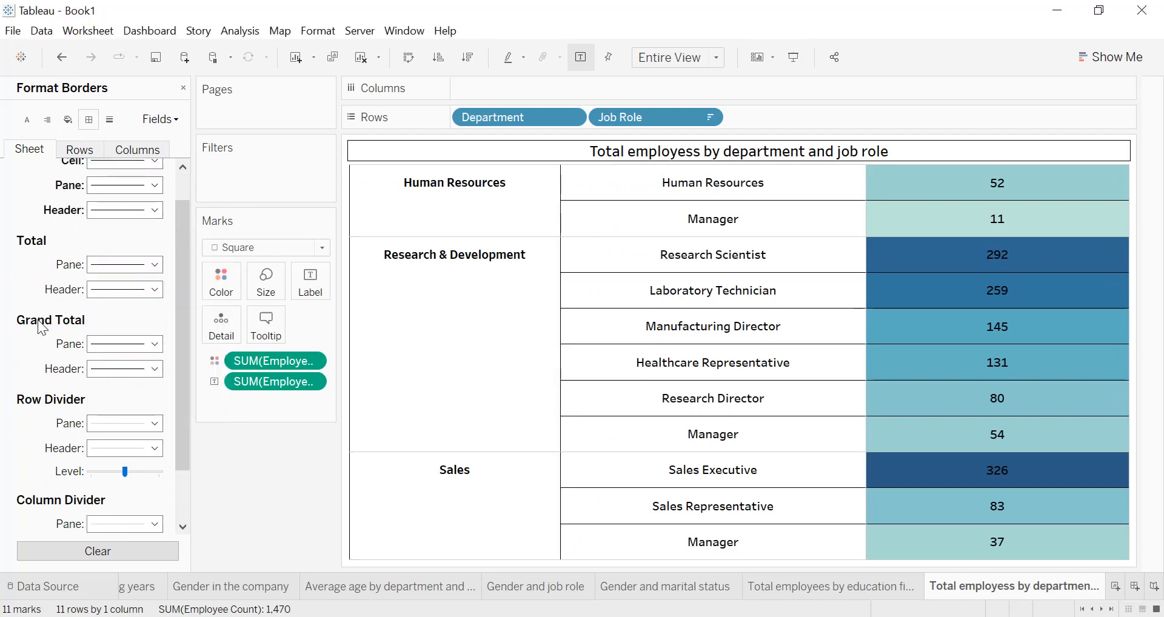
{"action": "left_click", "coordinate": [119, 387]}
{"action": "left_click", "coordinate": [98, 489]}
{"action": "left_click", "coordinate": [31, 422]}
{"action": "scroll", "coordinate": [30, 421], "scroll_direction": "down", "scroll_amount": 1}
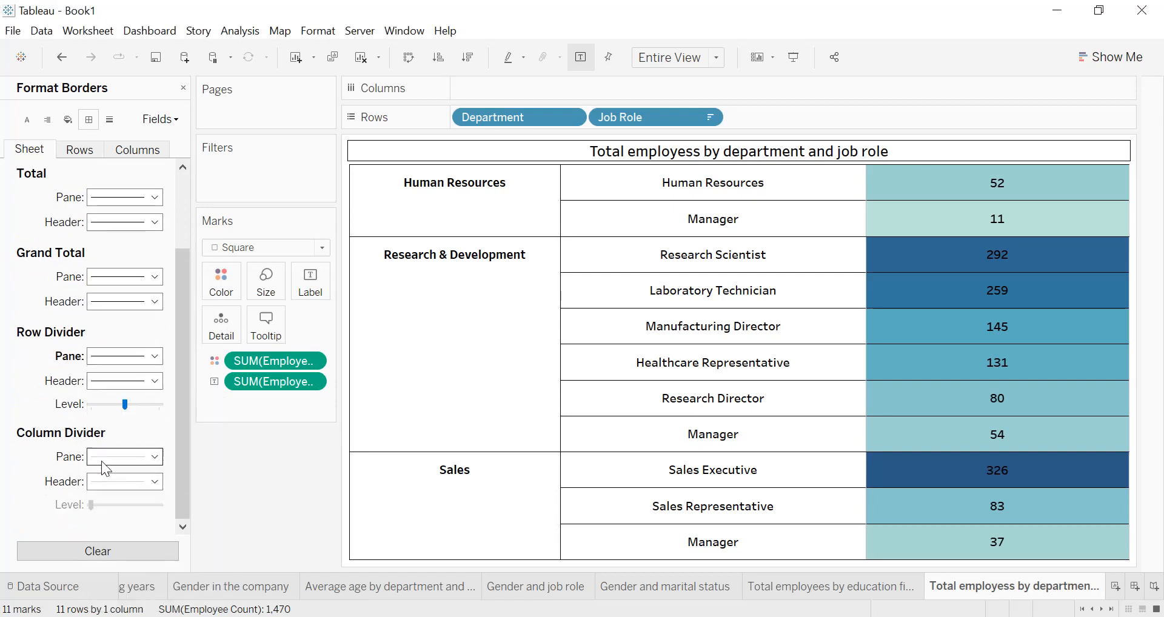
{"action": "left_click", "coordinate": [100, 457]}
{"action": "left_click", "coordinate": [98, 326]}
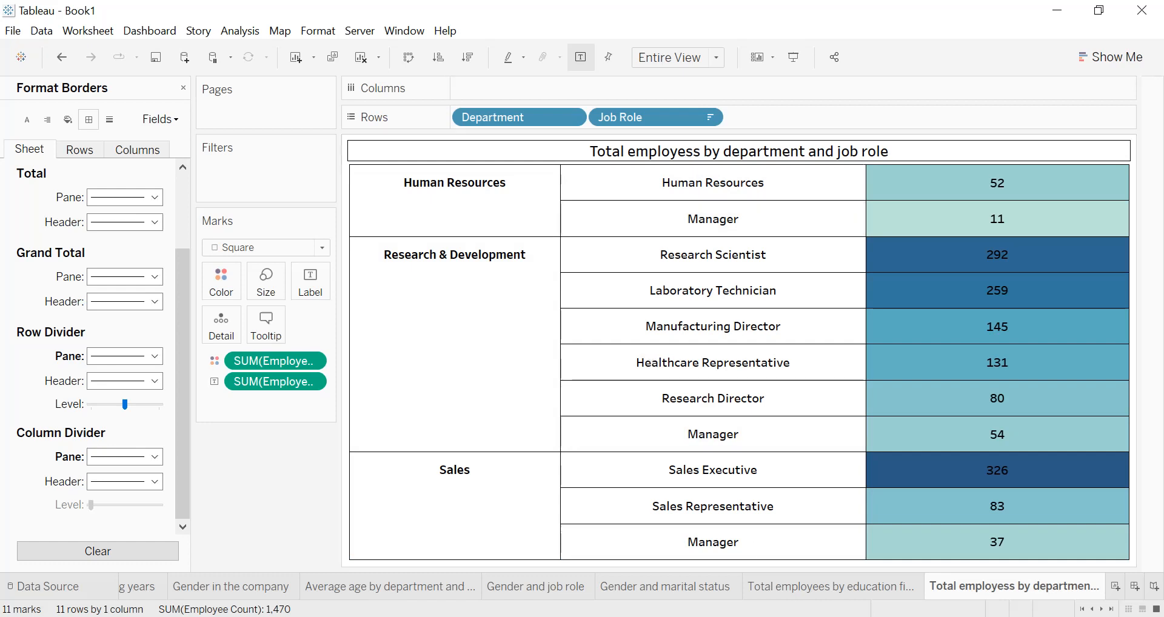
- Duplicate the department and job role worksheet and rename the copy "Average monthly income by department and job role"
{"action": "mouse_move", "coordinate": [831, 600]}
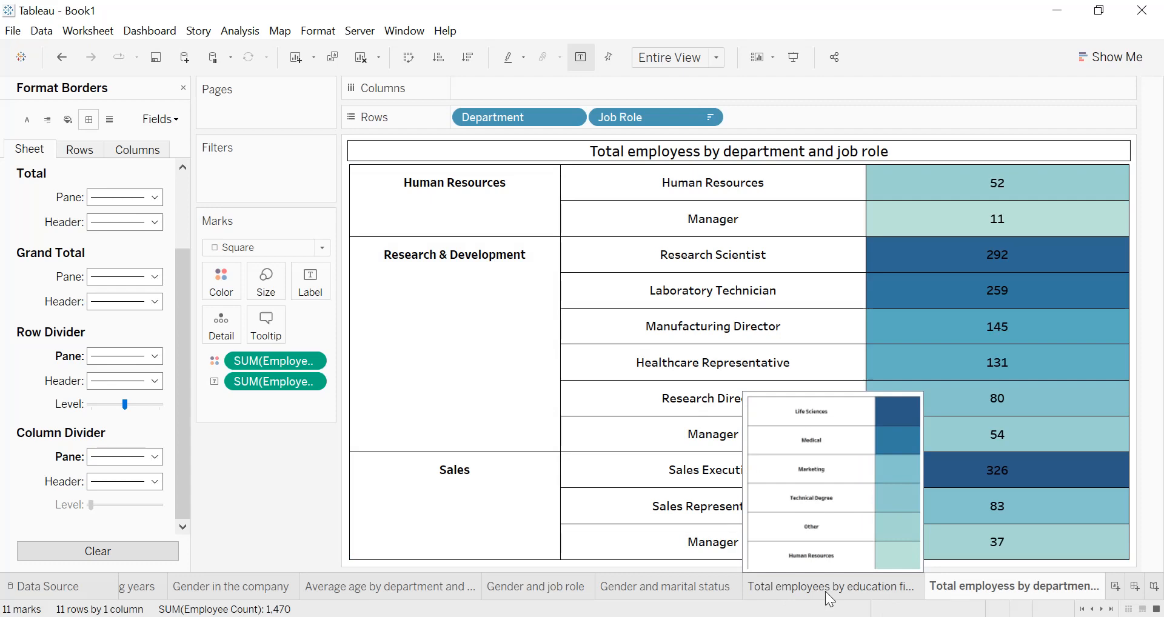
{"action": "right_click", "coordinate": [1036, 595]}
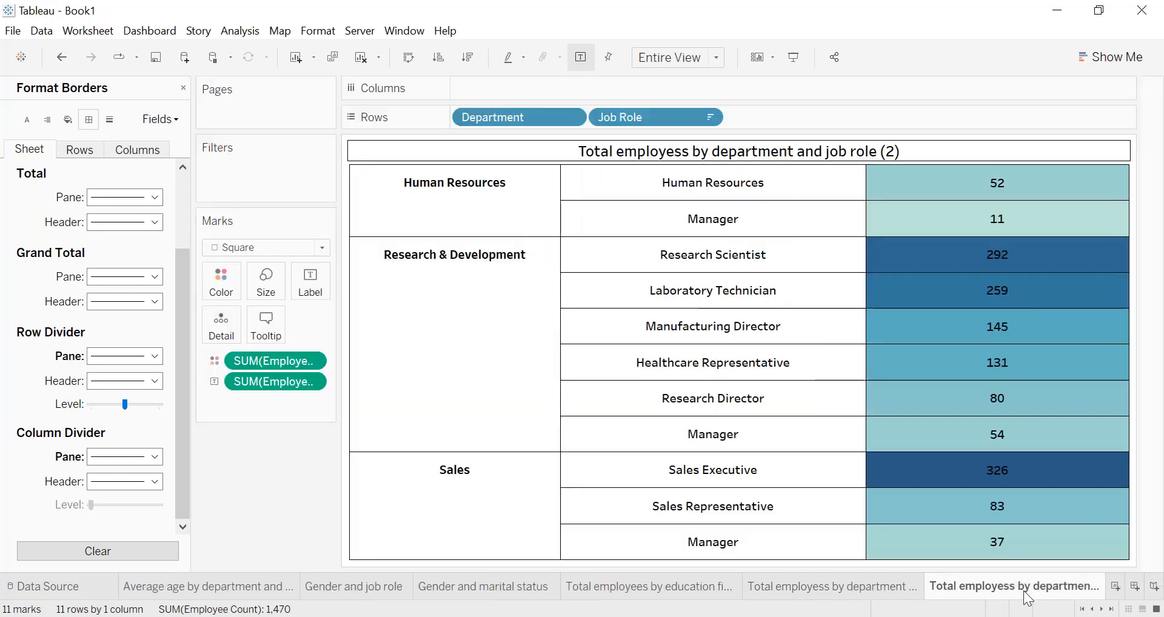
{"action": "double_click", "coordinate": [1030, 585]}
{"action": "key", "text": "End"}
{"action": "key", "text": "BackSpace"}
{"action": "key", "text": "BackSpace"}
{"action": "key", "text": "BackSpace"}
{"action": "key", "text": "BackSpace"}
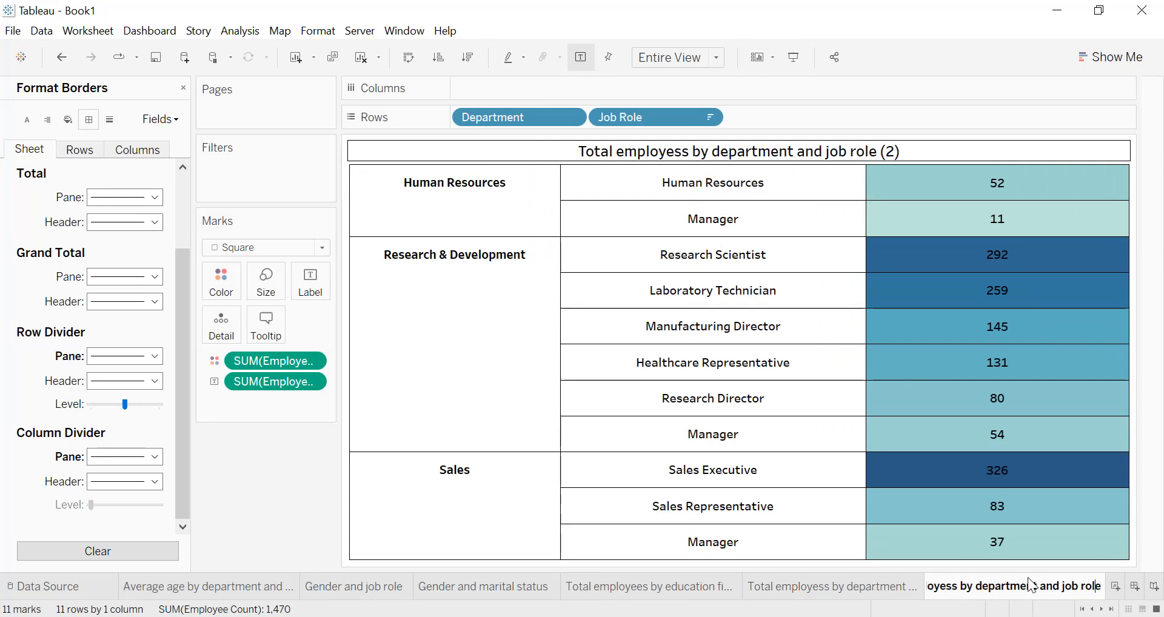
{"action": "key", "text": "Home"}
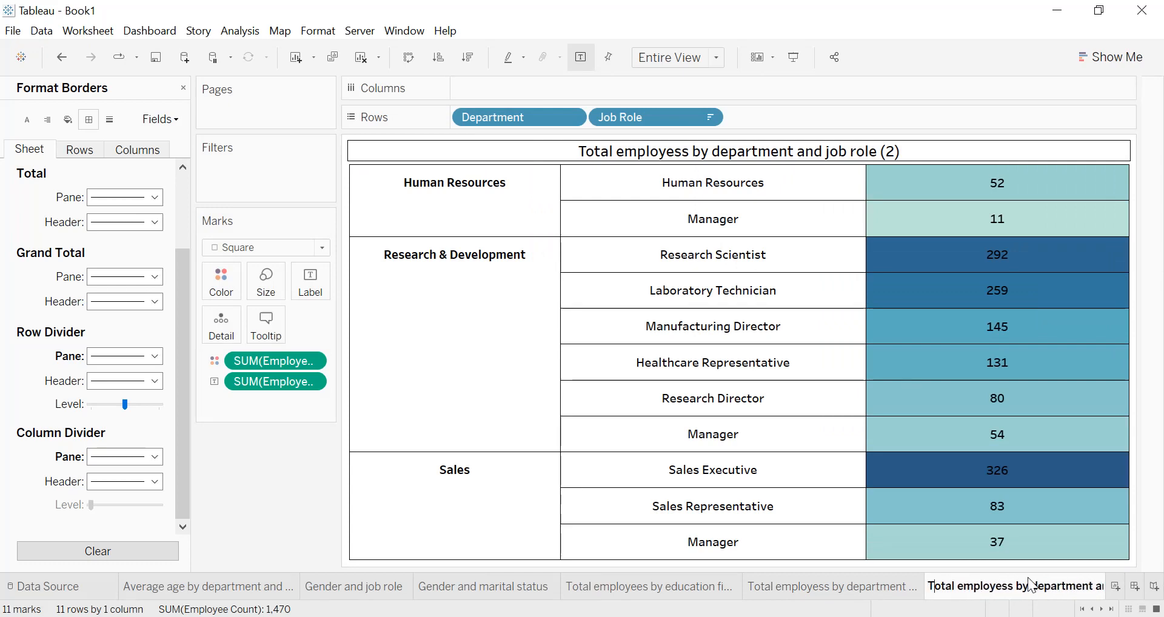
{"action": "key", "text": "BackSpace"}
{"action": "key", "text": "BackSpace"}
{"action": "key", "text": "BackSpace"}
{"action": "key", "text": "BackSpace"}
{"action": "key", "text": "BackSpace"}
{"action": "key", "text": "BackSpace"}
{"action": "key", "text": "BackSpace"}
{"action": "key", "text": "BackSpace"}
{"action": "key", "text": "BackSpace"}
{"action": "key", "text": "BackSpace"}
{"action": "key", "text": "BackSpace"}
{"action": "key", "text": "BackSpace"}
{"action": "key", "text": "BackSpace"}
{"action": "key", "text": "BackSpace"}
{"action": "key", "text": "BackSpace"}
{"action": "key", "text": "BackSpace"}
{"action": "type", "text": "Average monthly income"}
{"action": "key", "text": "Return"}
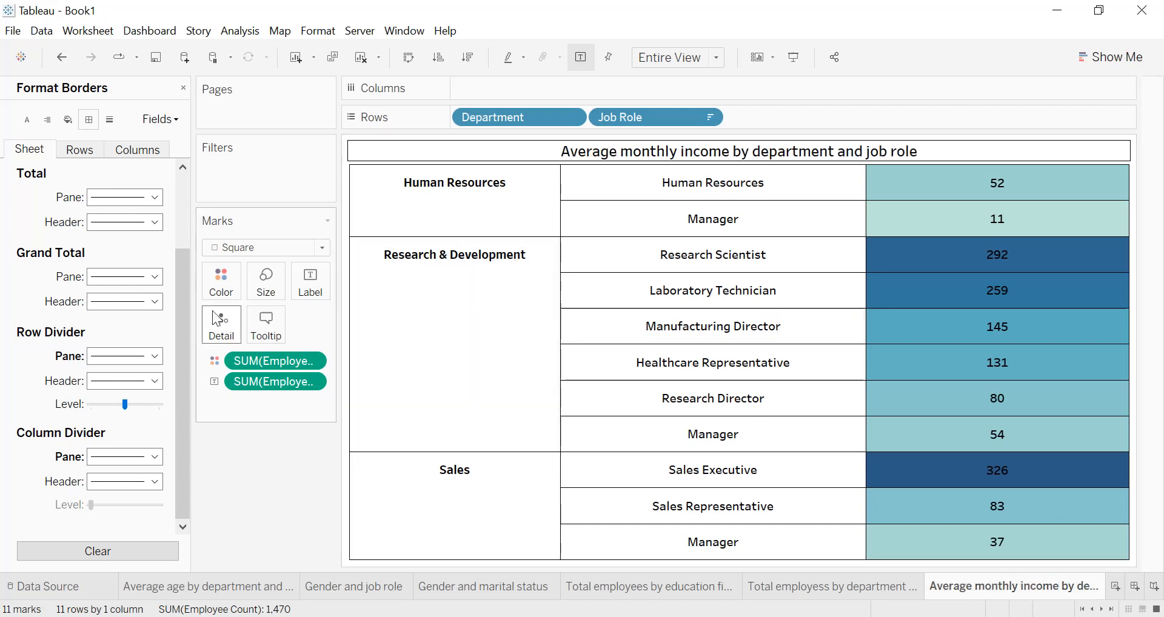
- Replace the Employee Count fields on the marks with Monthly Income as the label, aggregated as Average
{"action": "left_click_drag", "start_coordinate": [262, 360], "coordinate": [35, 335]}
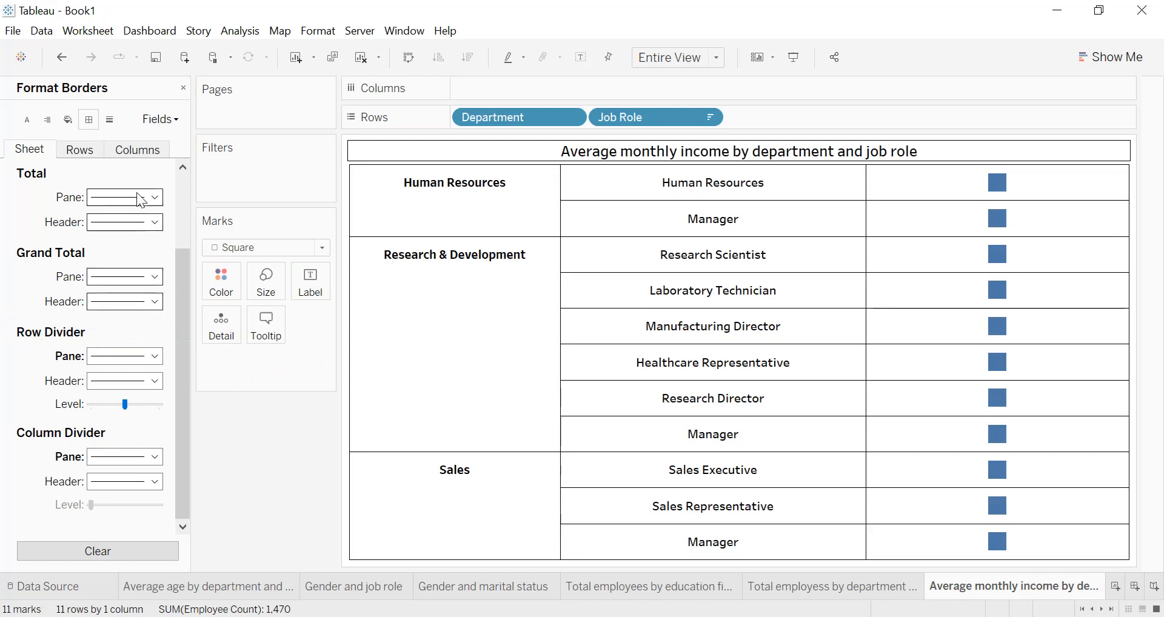
{"action": "left_click", "coordinate": [183, 89]}
{"action": "scroll", "coordinate": [143, 400], "scroll_direction": "down", "scroll_amount": 6}
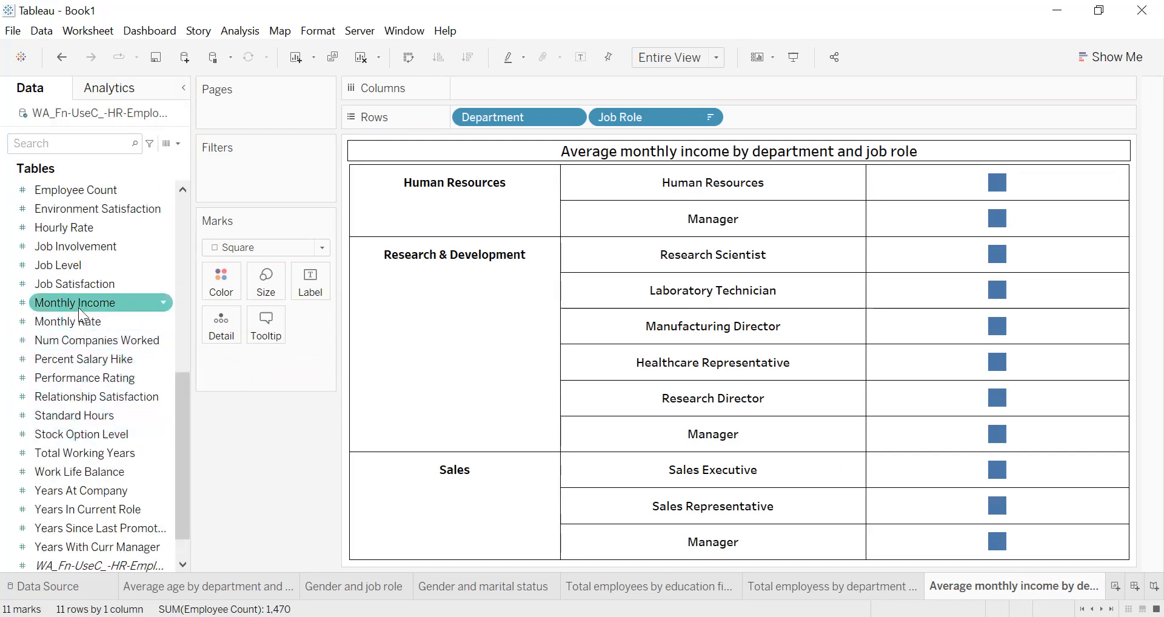
{"action": "left_click_drag", "start_coordinate": [79, 308], "coordinate": [309, 298]}
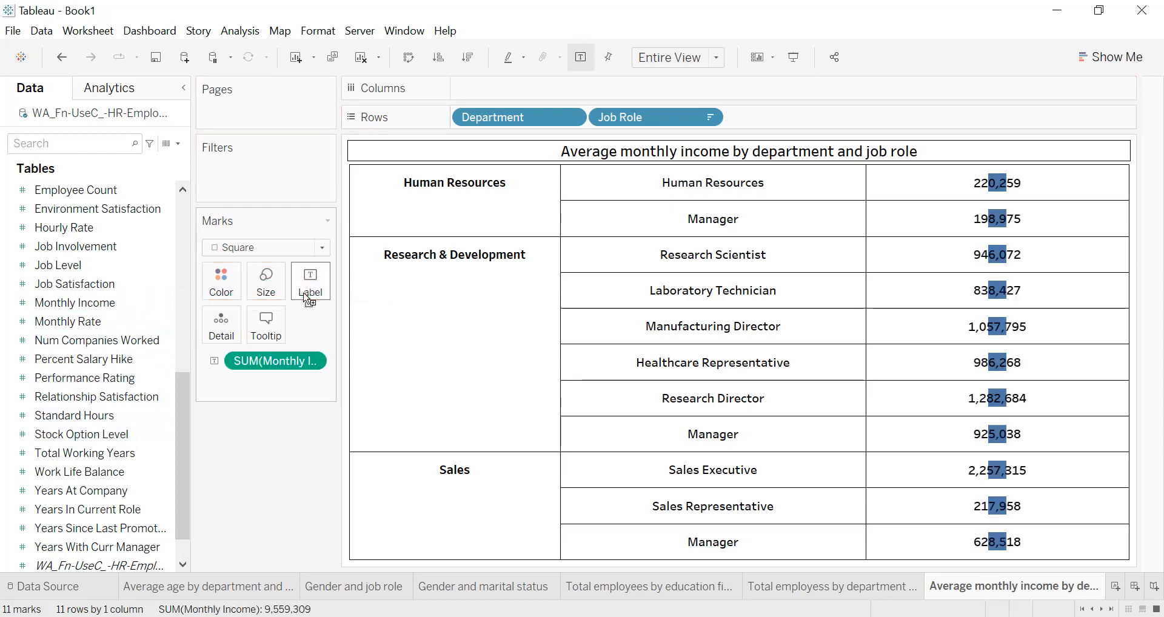
{"action": "left_click", "coordinate": [307, 362]}
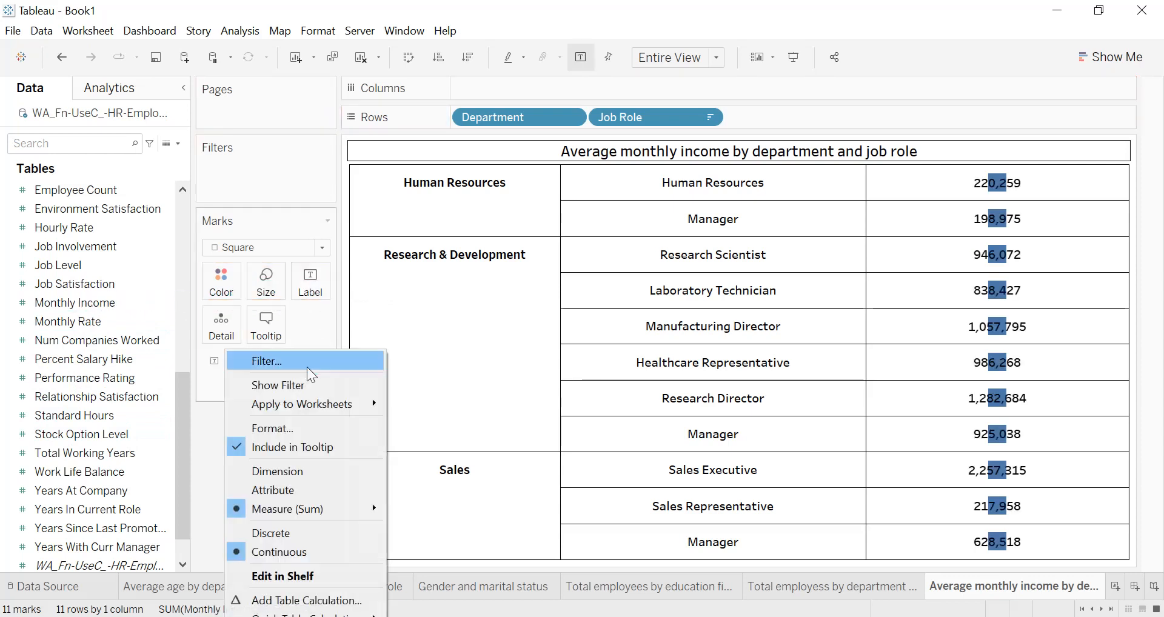
{"action": "mouse_move", "coordinate": [323, 515]}
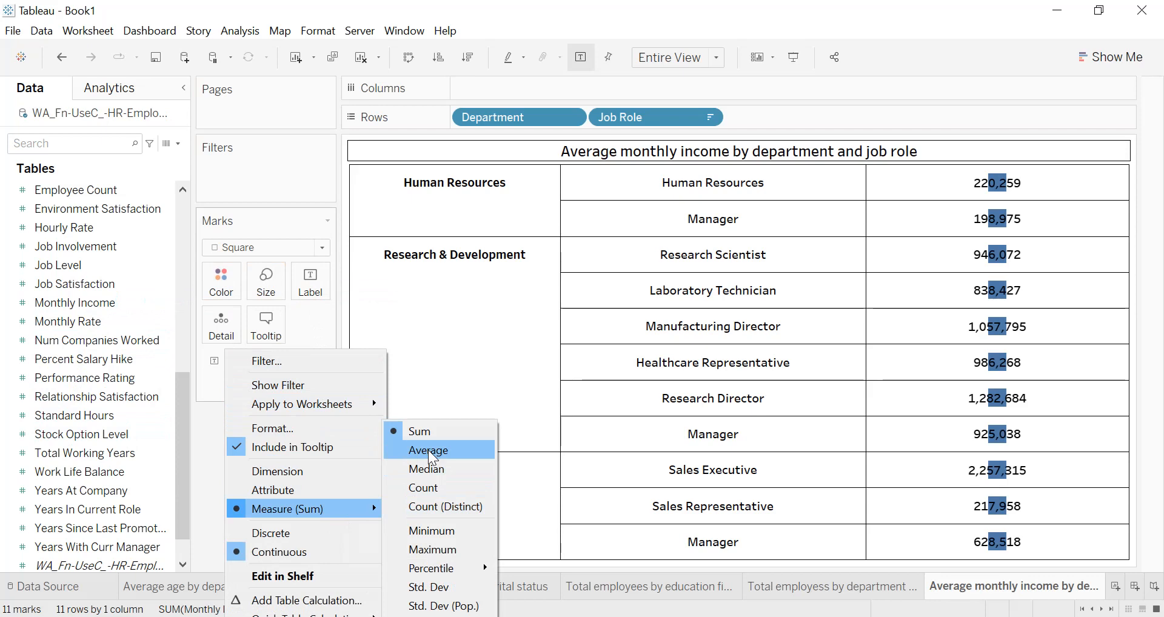
{"action": "left_click", "coordinate": [427, 379]}
- Try to present average monthly income as a highlight table fitted to the entire view
{"action": "left_click", "coordinate": [1089, 61]}
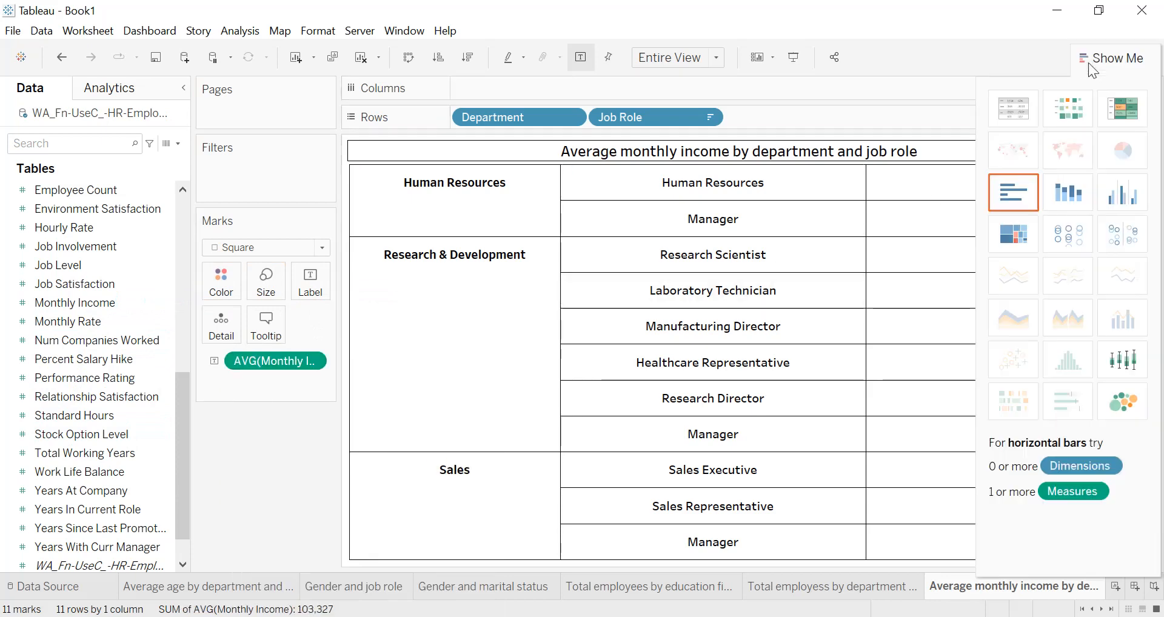
{"action": "left_click", "coordinate": [1118, 114]}
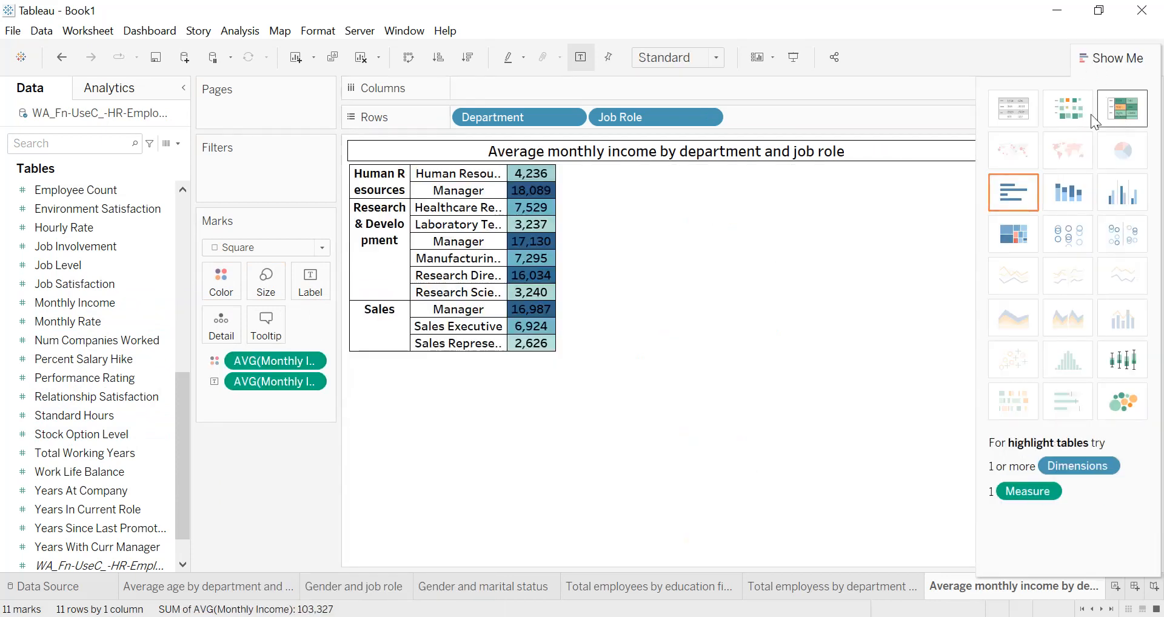
{"action": "left_click", "coordinate": [644, 58]}
{"action": "left_click", "coordinate": [667, 73]}
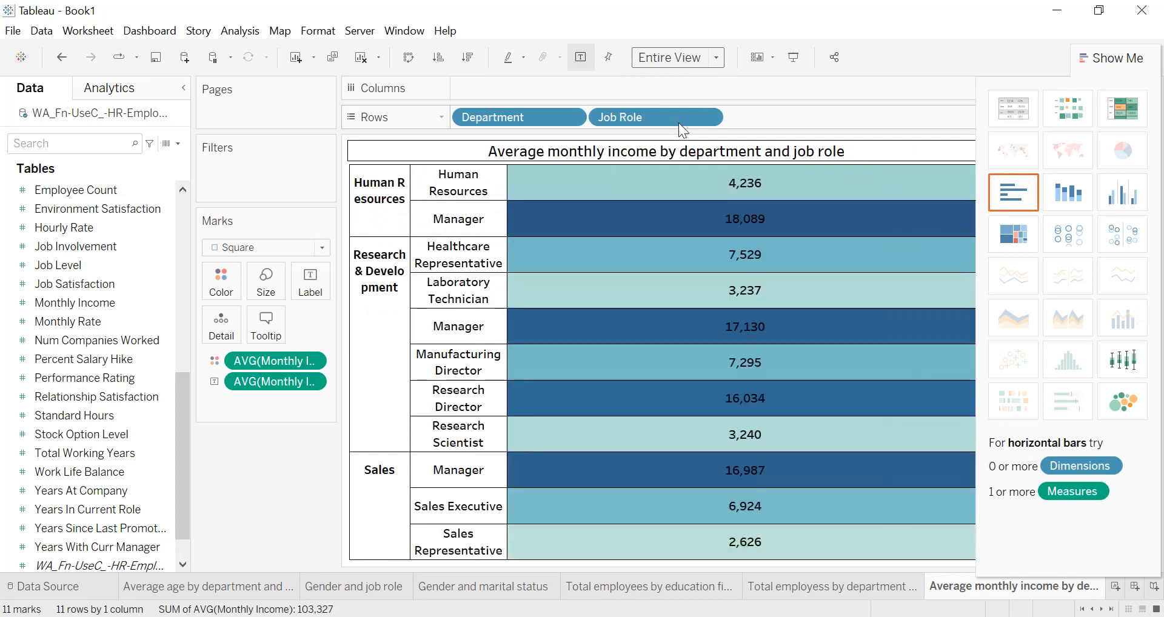
- Convert the view to a horizontal bar chart and fit it to the entire view
{"action": "left_click", "coordinate": [1012, 197]}
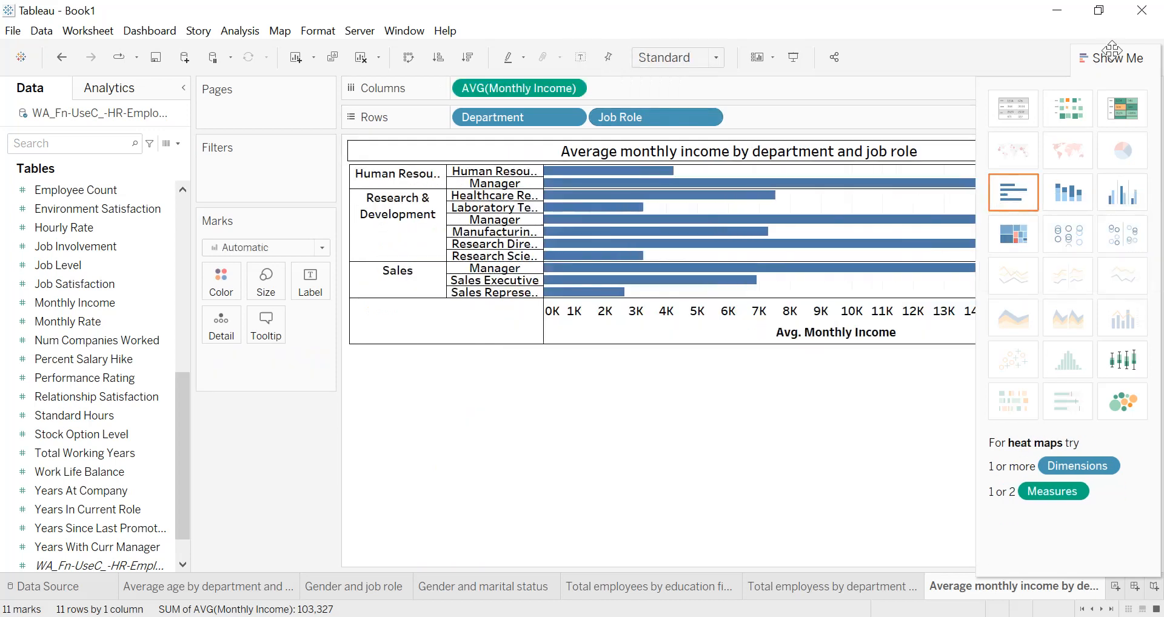
{"action": "left_click_drag", "start_coordinate": [1110, 56], "coordinate": [1085, 88]}
{"action": "left_click", "coordinate": [1128, 91]}
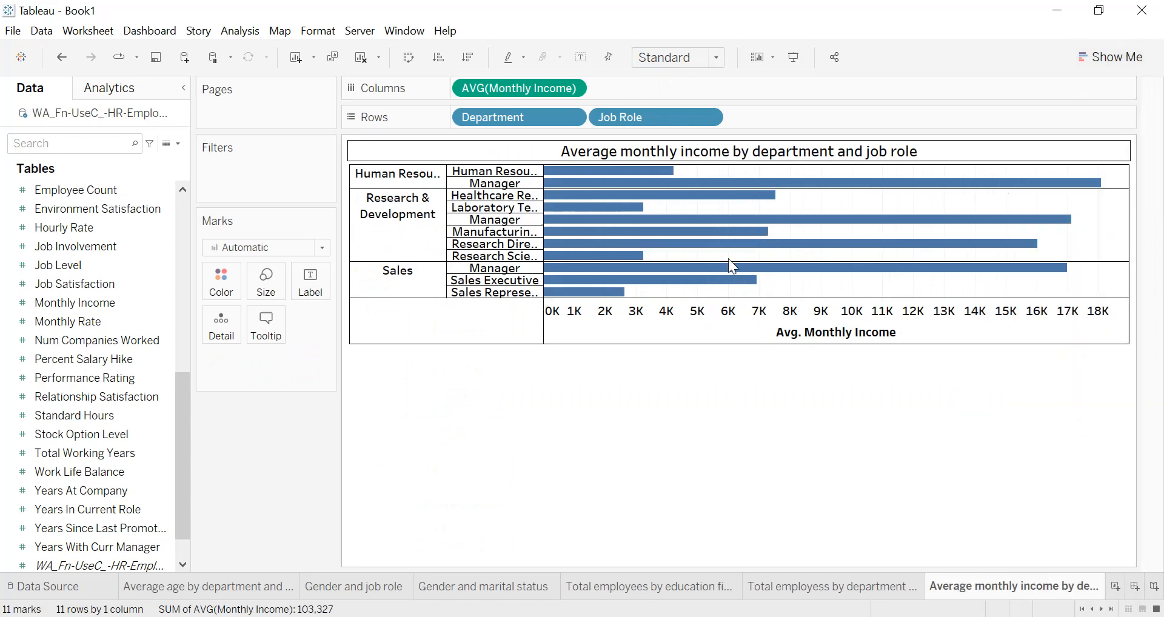
{"action": "left_click", "coordinate": [662, 59]}
{"action": "left_click", "coordinate": [666, 123]}
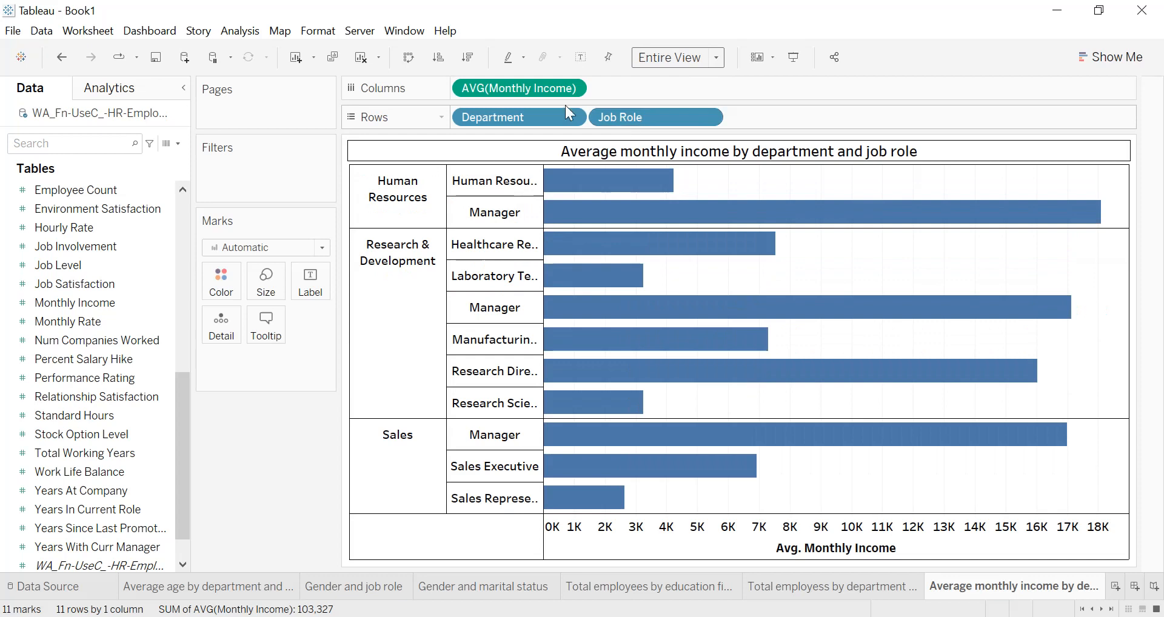
- Label the bars with AVG(Monthly Income) and set the default pane's horizontal alignment to Automatic
{"action": "left_click_drag", "start_coordinate": [522, 86], "coordinate": [321, 293]}
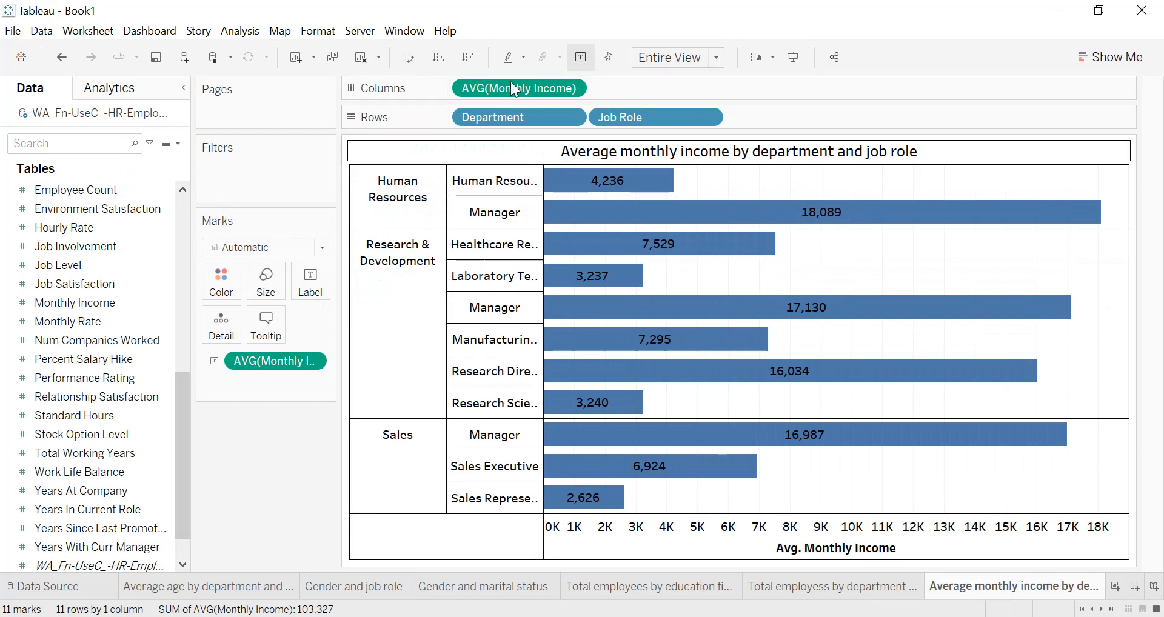
{"action": "left_click", "coordinate": [321, 32]}
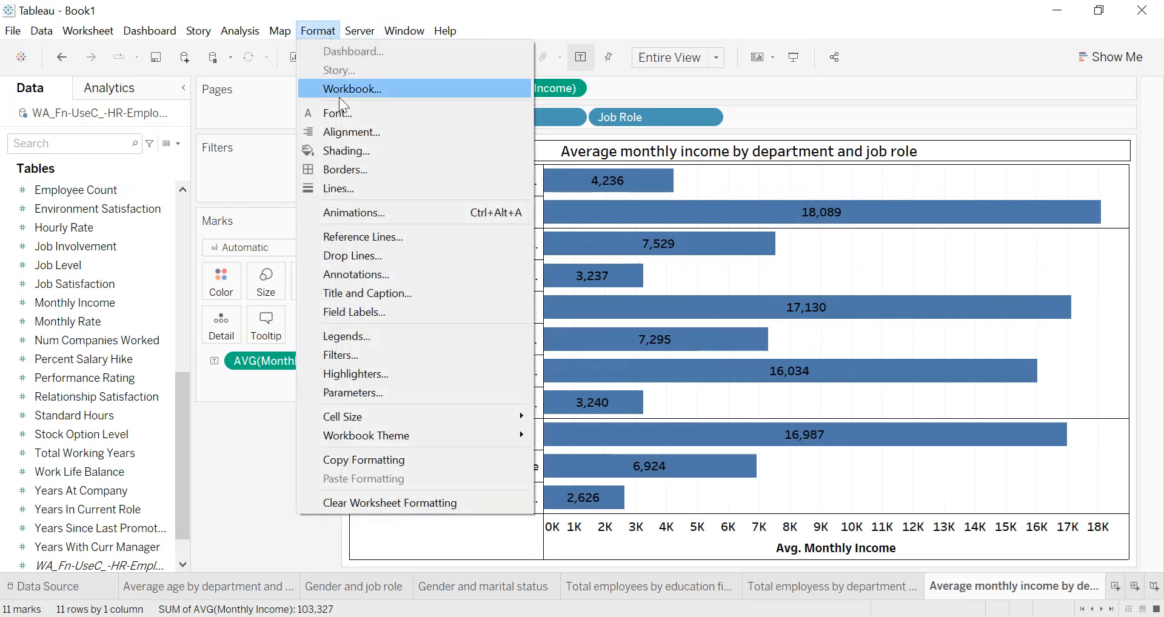
{"action": "left_click", "coordinate": [344, 135]}
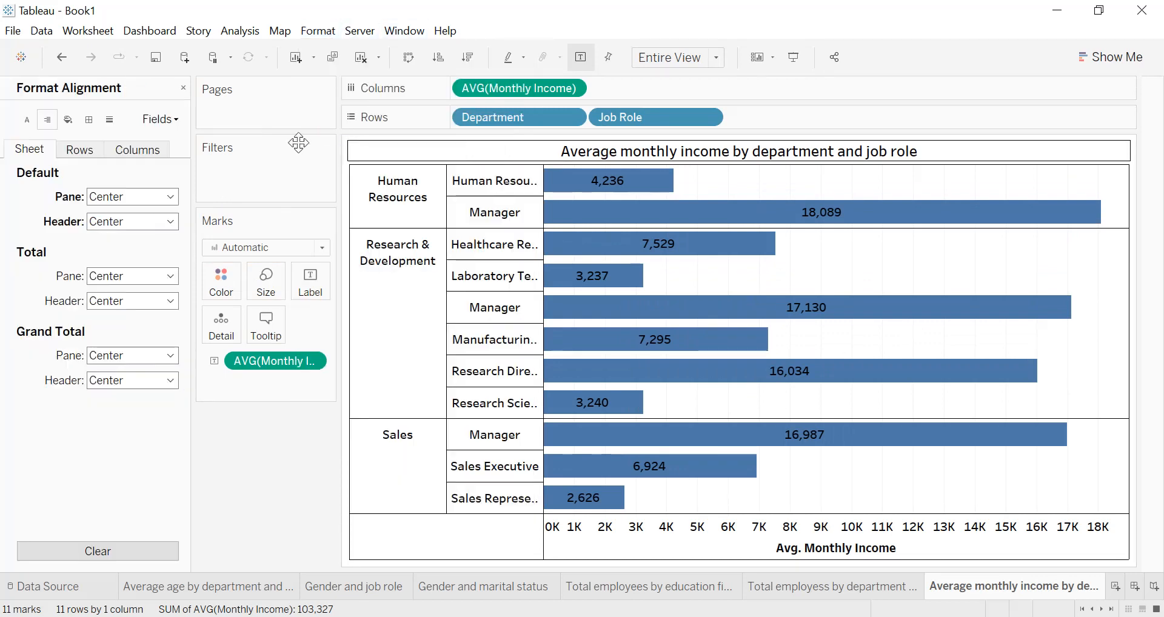
{"action": "left_click", "coordinate": [137, 196]}
{"action": "left_click", "coordinate": [129, 237]}
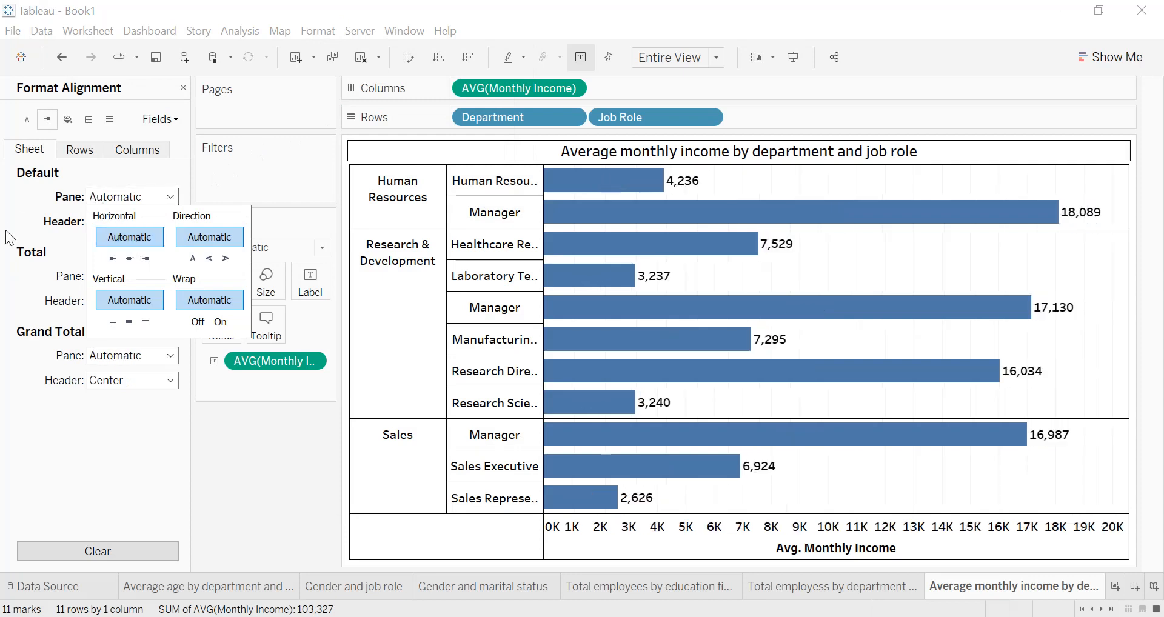
{"action": "left_click", "coordinate": [7, 231]}
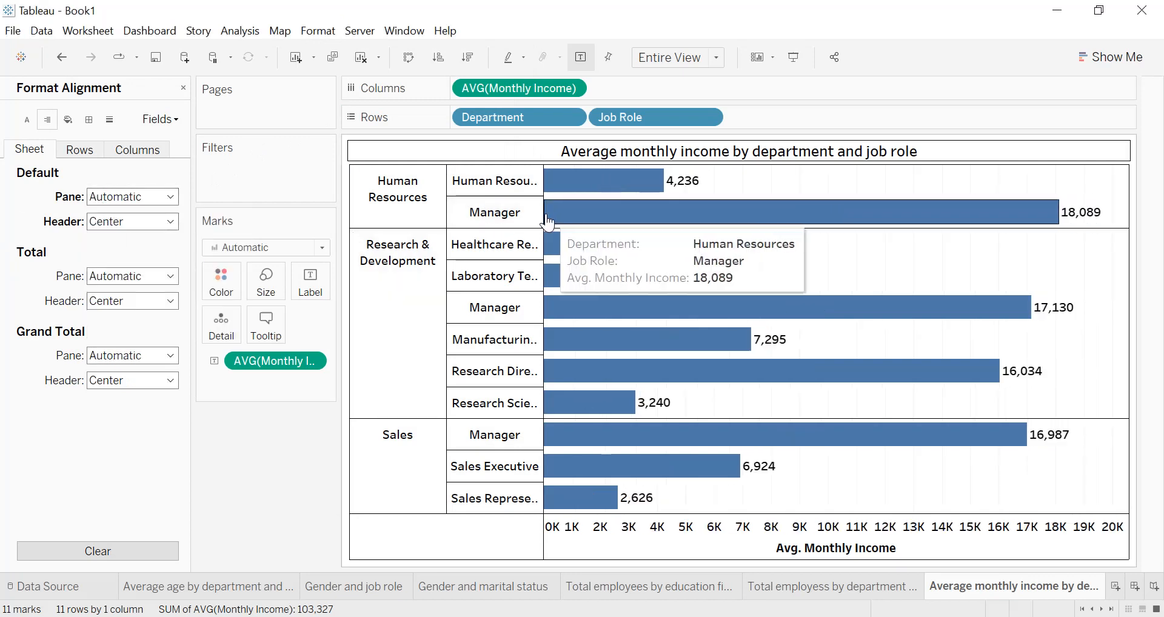
- Widen the Department and Job Role header columns so that their full names fit
{"action": "left_click_drag", "start_coordinate": [543, 214], "coordinate": [694, 208]}
{"action": "left_click_drag", "start_coordinate": [447, 216], "coordinate": [526, 217]}
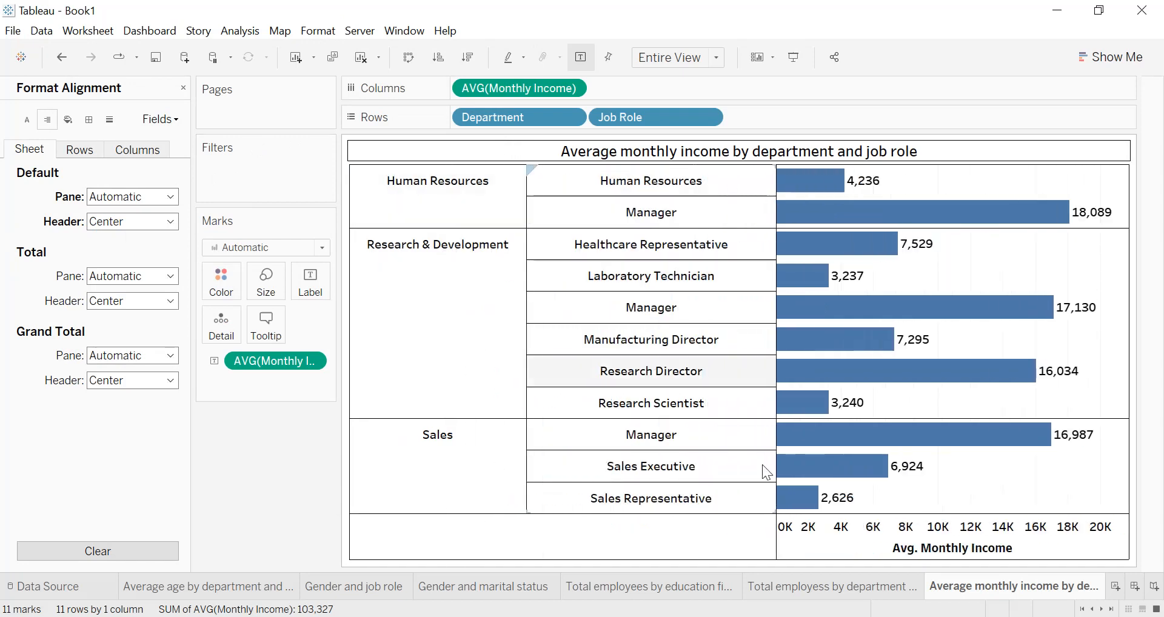
- Remove the title of the Avg. Monthly Income axis and sort the job roles in descending order of average monthly income
{"action": "double_click", "coordinate": [959, 549]}
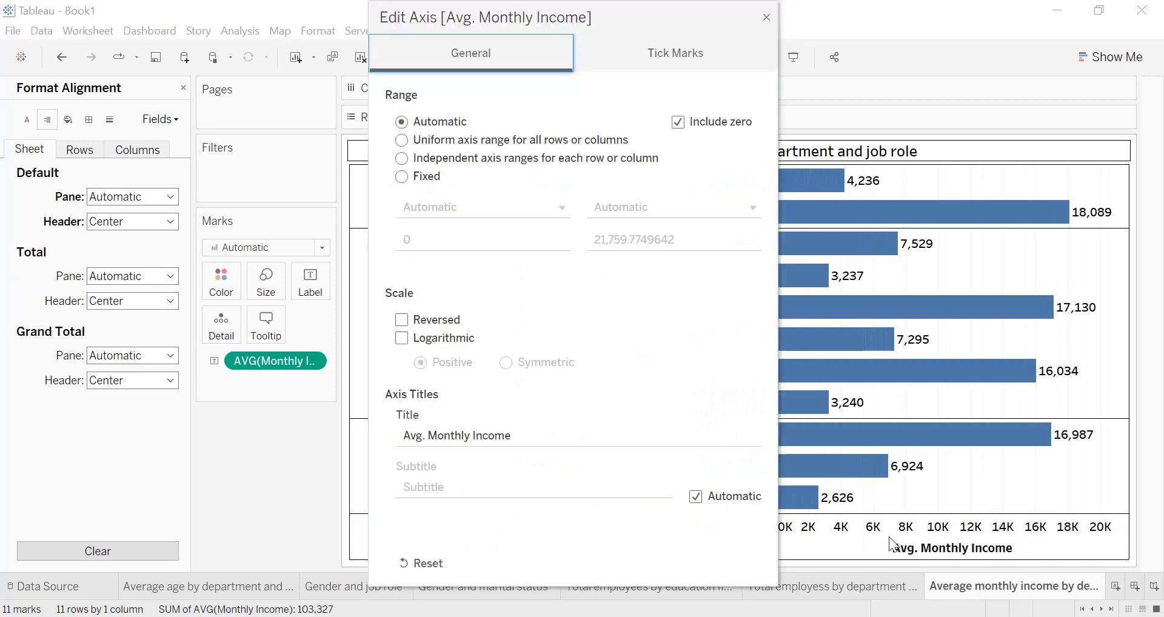
{"action": "key", "text": "BackSpace"}
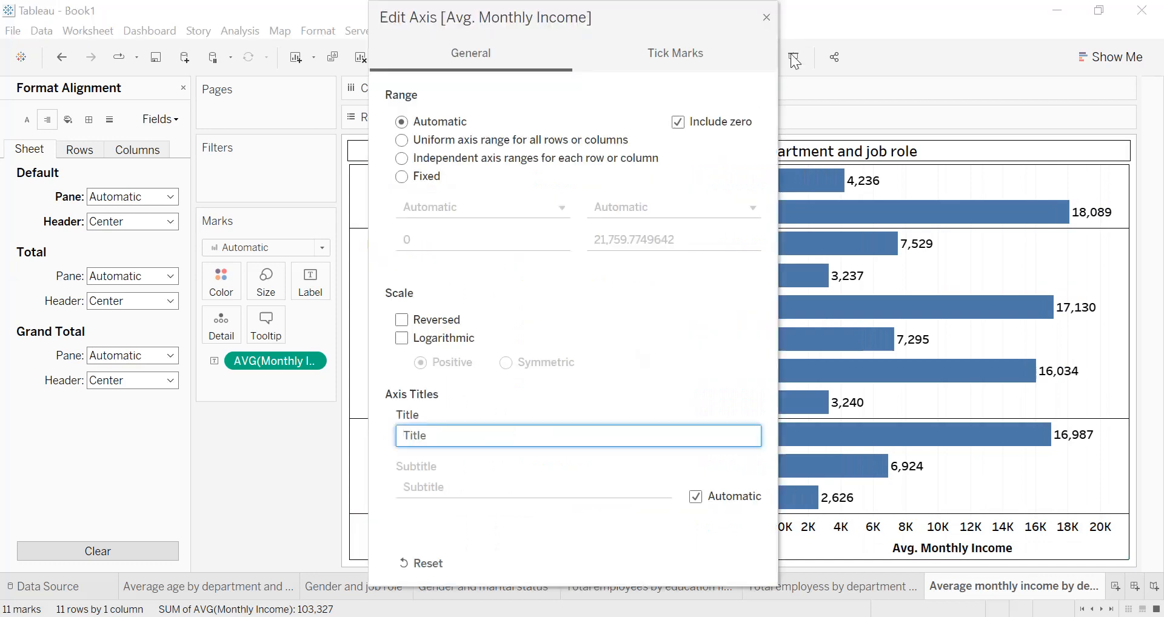
{"action": "left_click", "coordinate": [767, 19]}
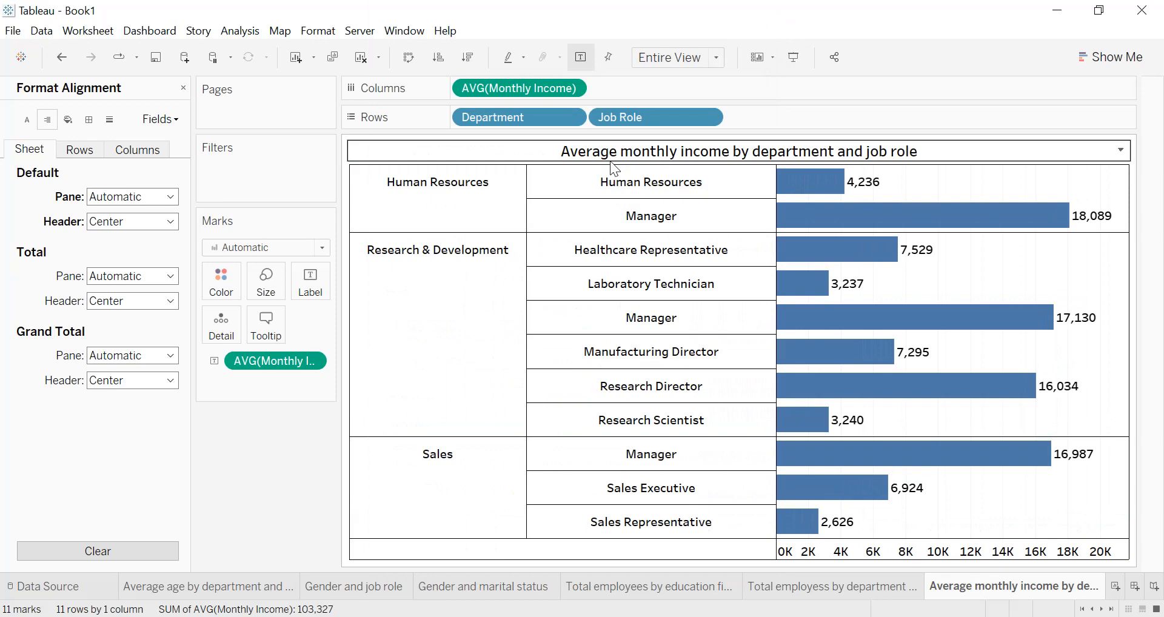
{"action": "left_click", "coordinate": [457, 60]}
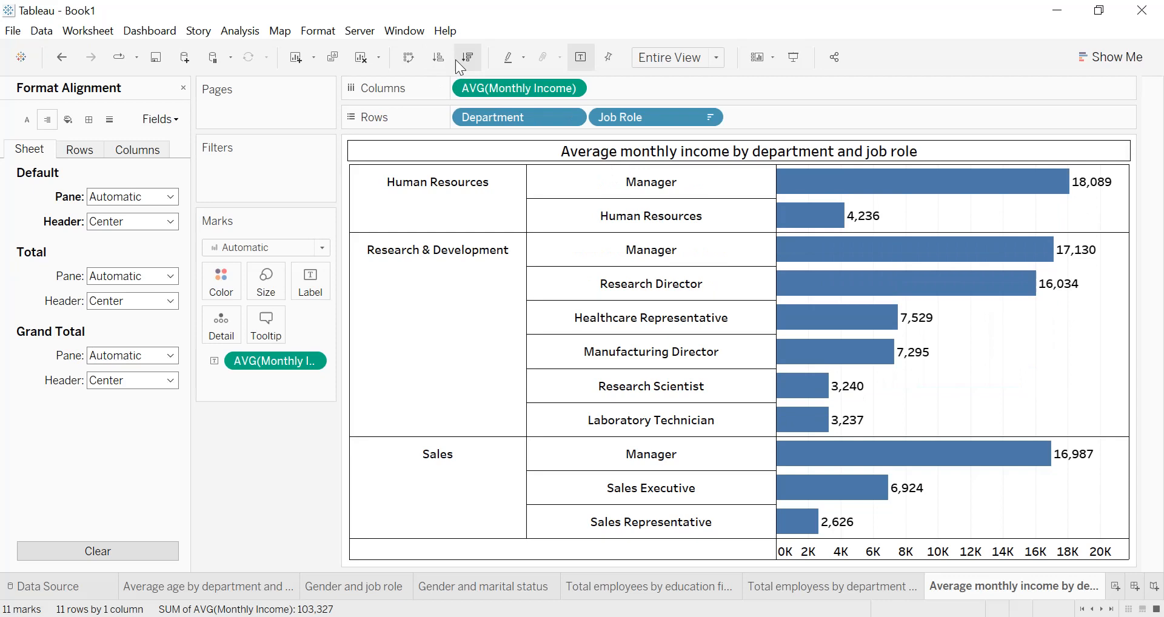
- Create a new worksheet and place Num Companies Worked on Columns as a dimension
{"action": "left_click", "coordinate": [1121, 587]}
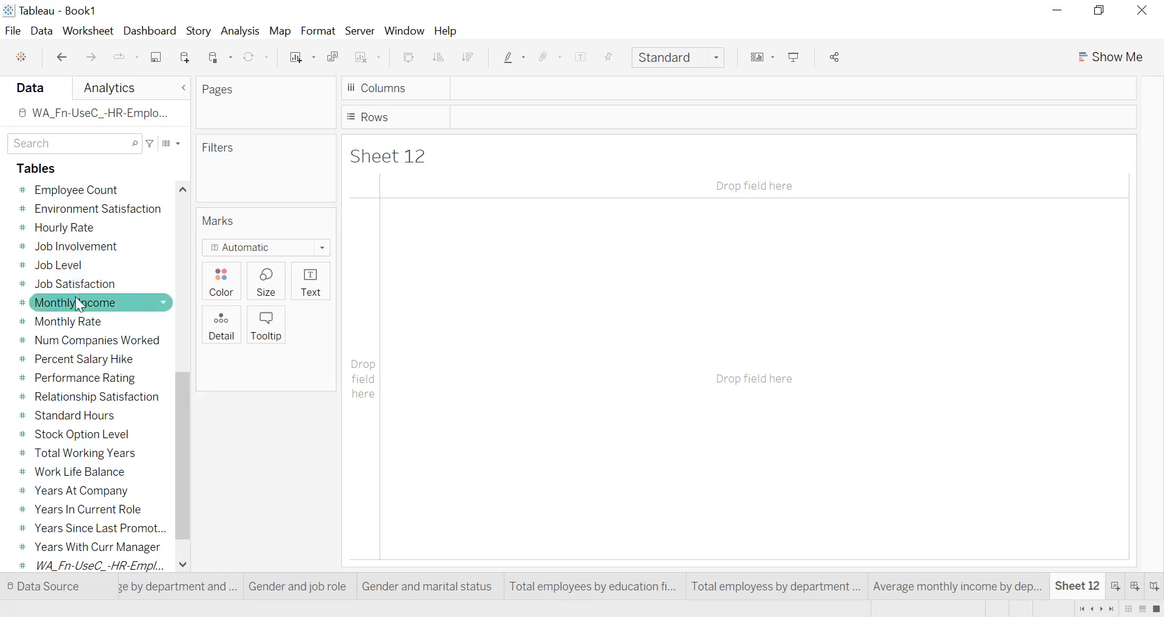
{"action": "scroll", "coordinate": [79, 303], "scroll_direction": "down", "scroll_amount": 2}
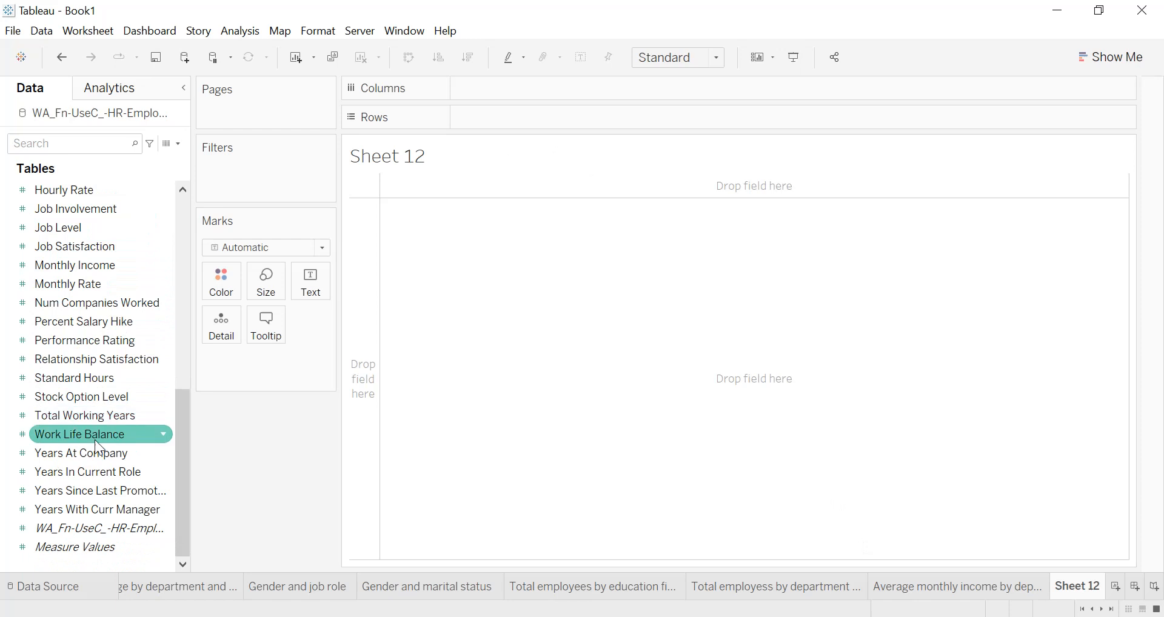
{"action": "scroll", "coordinate": [118, 206], "scroll_direction": "up", "scroll_amount": 3}
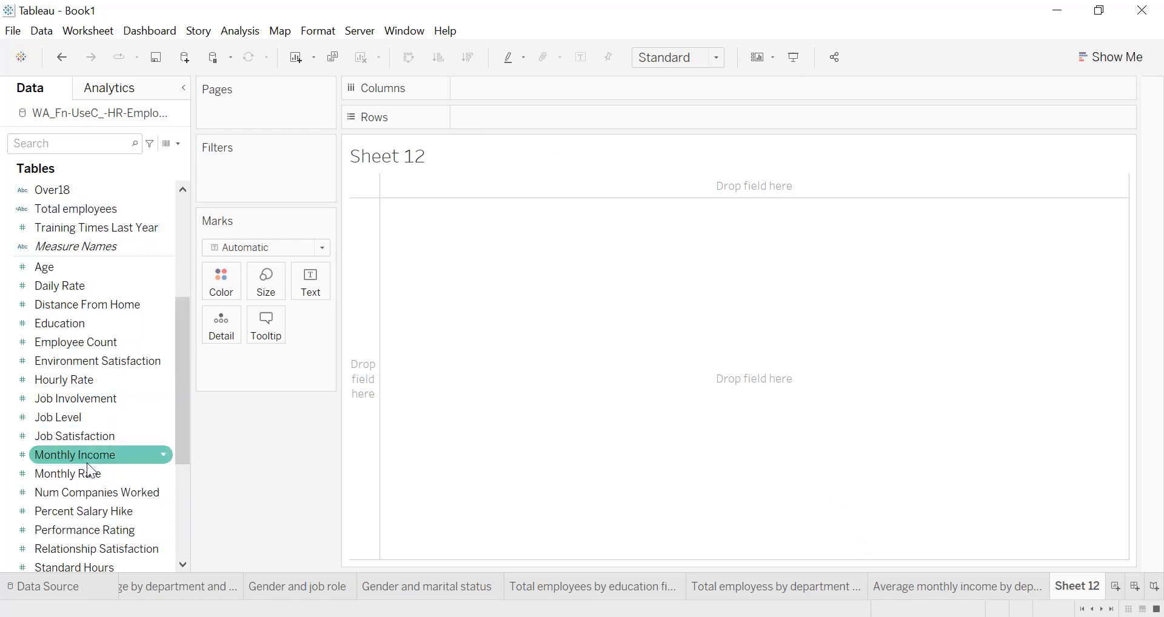
{"action": "left_click_drag", "start_coordinate": [93, 501], "coordinate": [550, 95]}
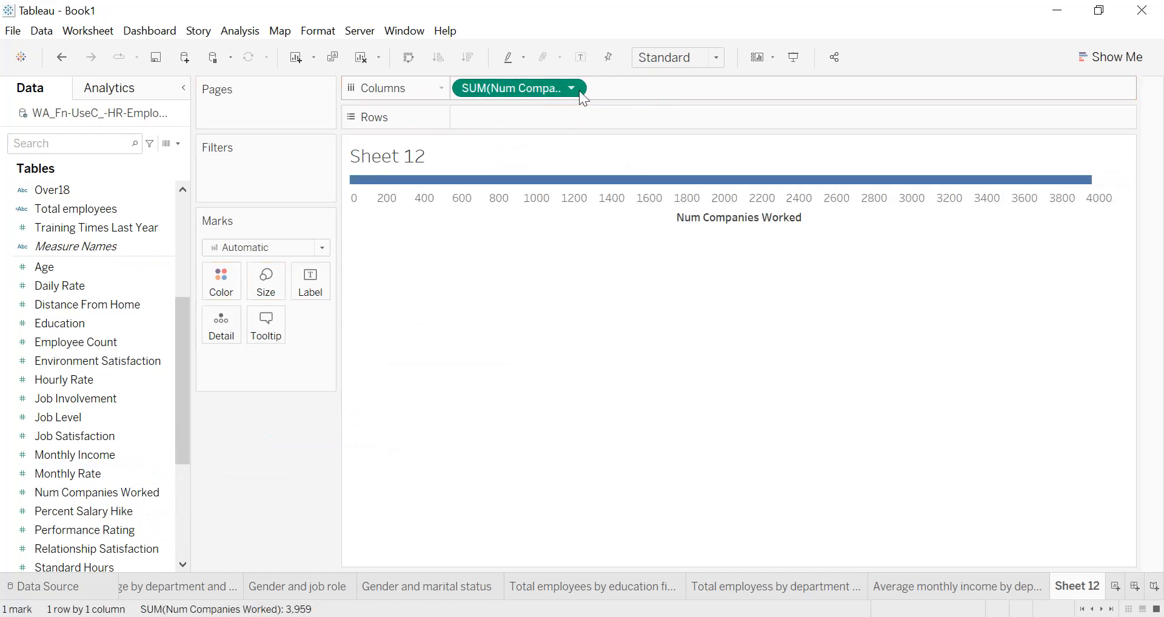
{"action": "left_click", "coordinate": [579, 90]}
{"action": "left_click", "coordinate": [537, 232]}
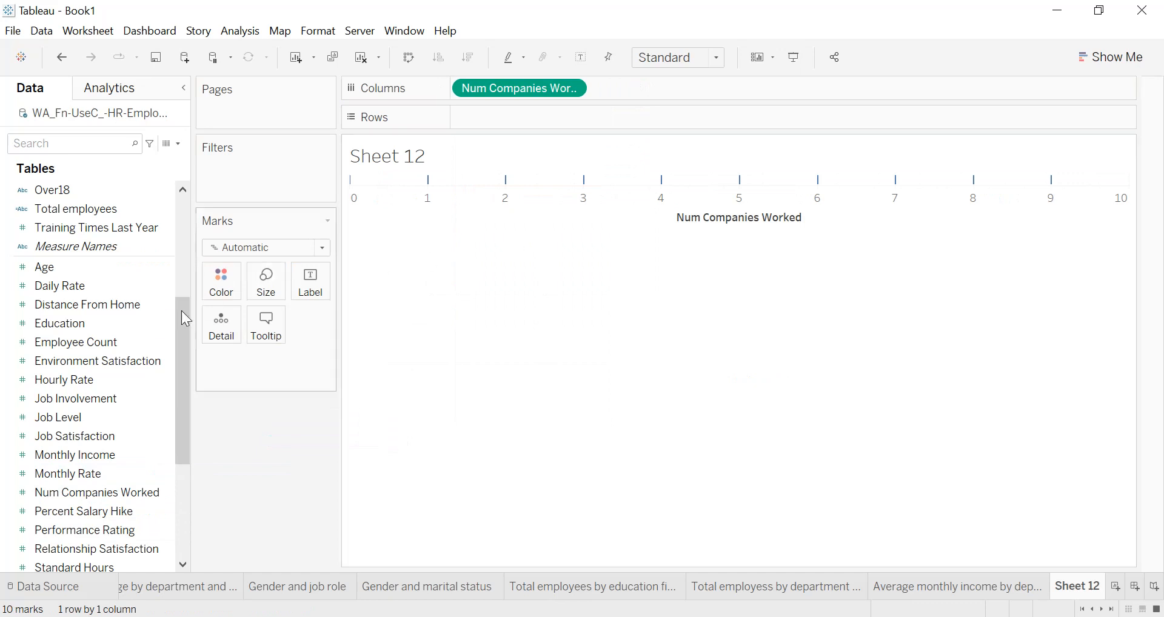
- Add Gender to Rows and aggregate it as a Count
{"action": "scroll", "coordinate": [85, 312], "scroll_direction": "up", "scroll_amount": 4}
{"action": "left_click_drag", "start_coordinate": [74, 341], "coordinate": [520, 129]}
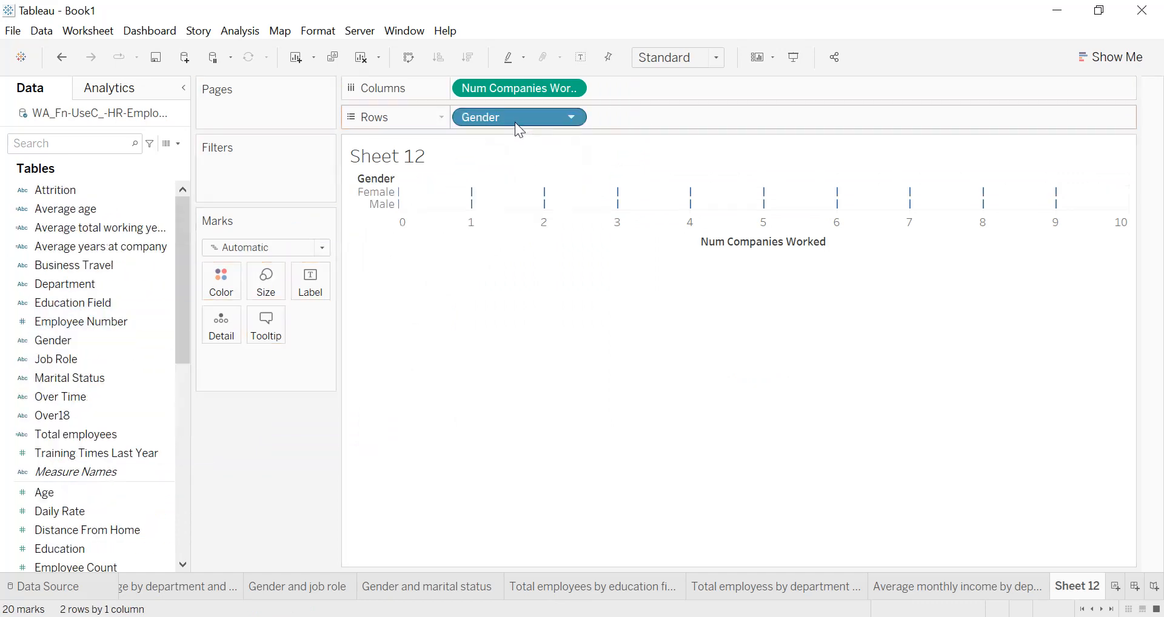
{"action": "left_click", "coordinate": [573, 120]}
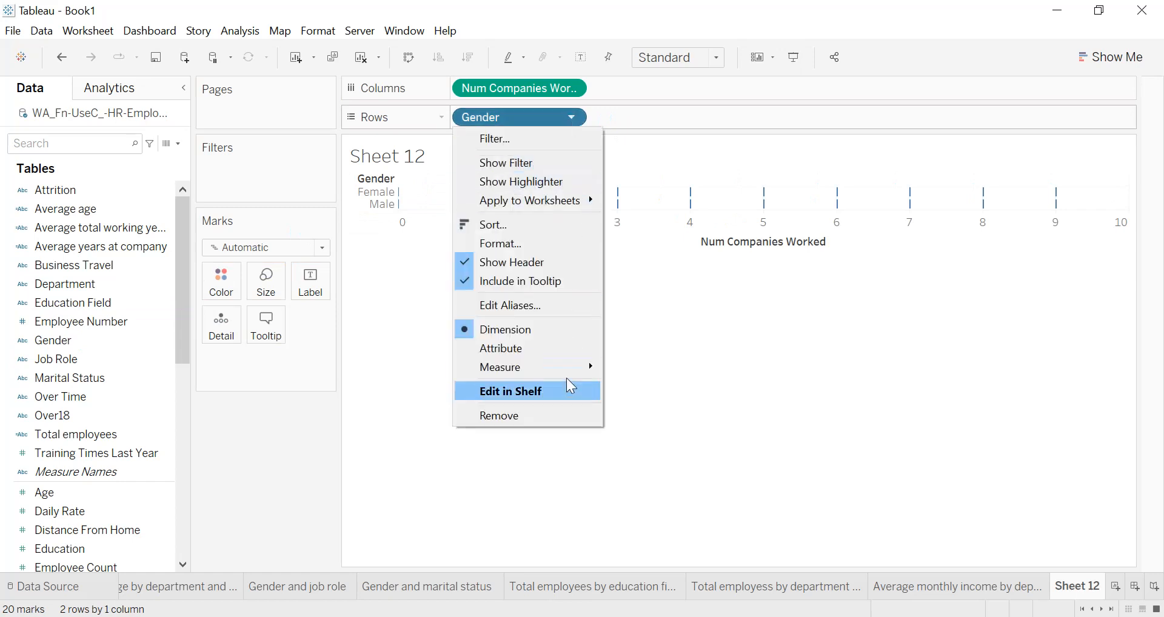
{"action": "mouse_move", "coordinate": [571, 377]}
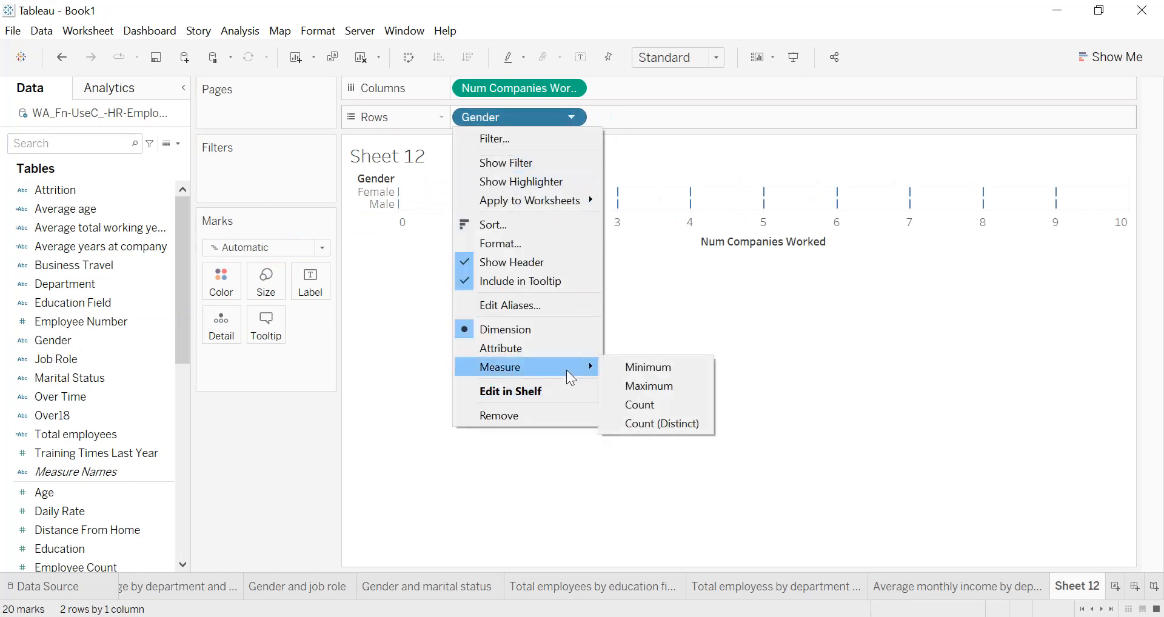
{"action": "left_click", "coordinate": [639, 405]}
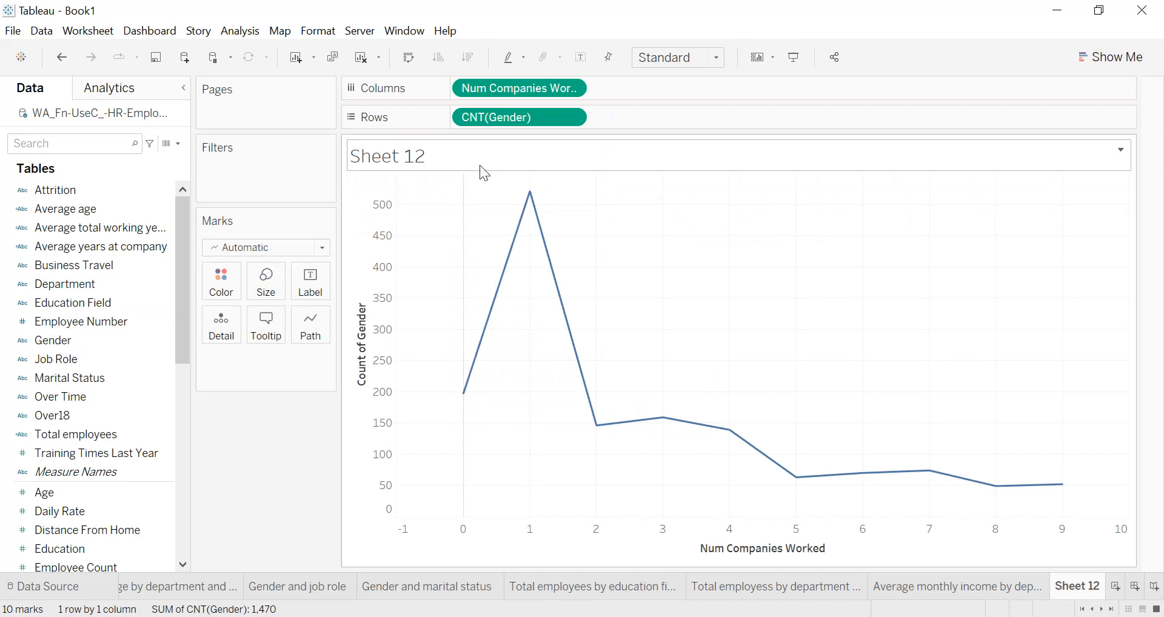
- Split the line by Gender using color, and label the lines with Gender
{"action": "left_click", "coordinate": [104, 342]}
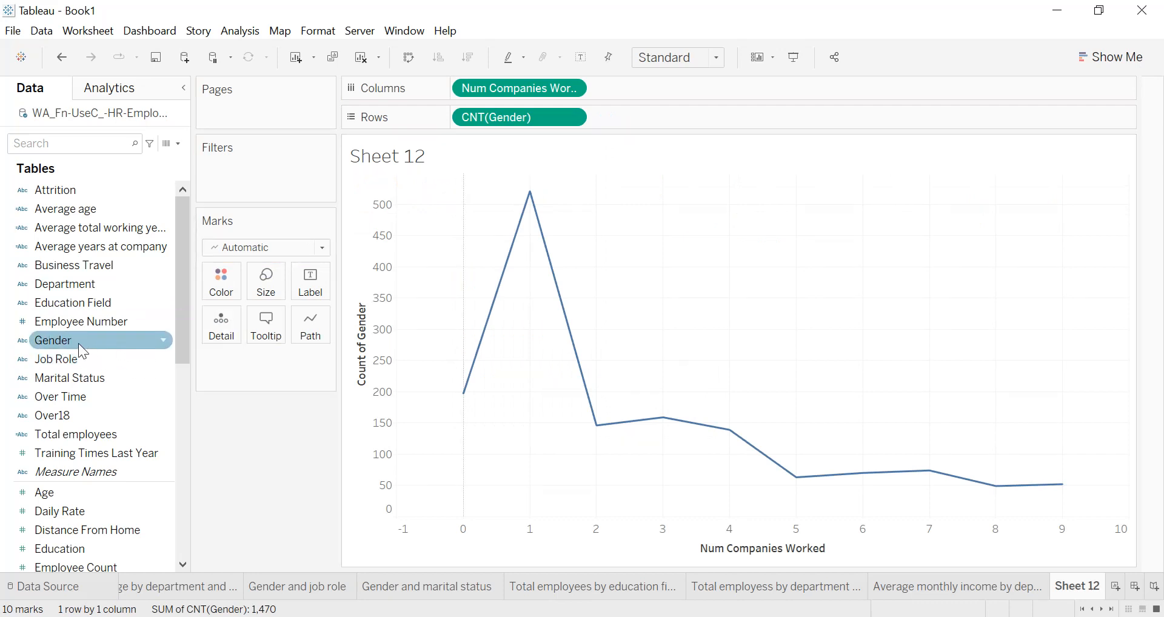
{"action": "left_click_drag", "start_coordinate": [70, 338], "coordinate": [225, 297]}
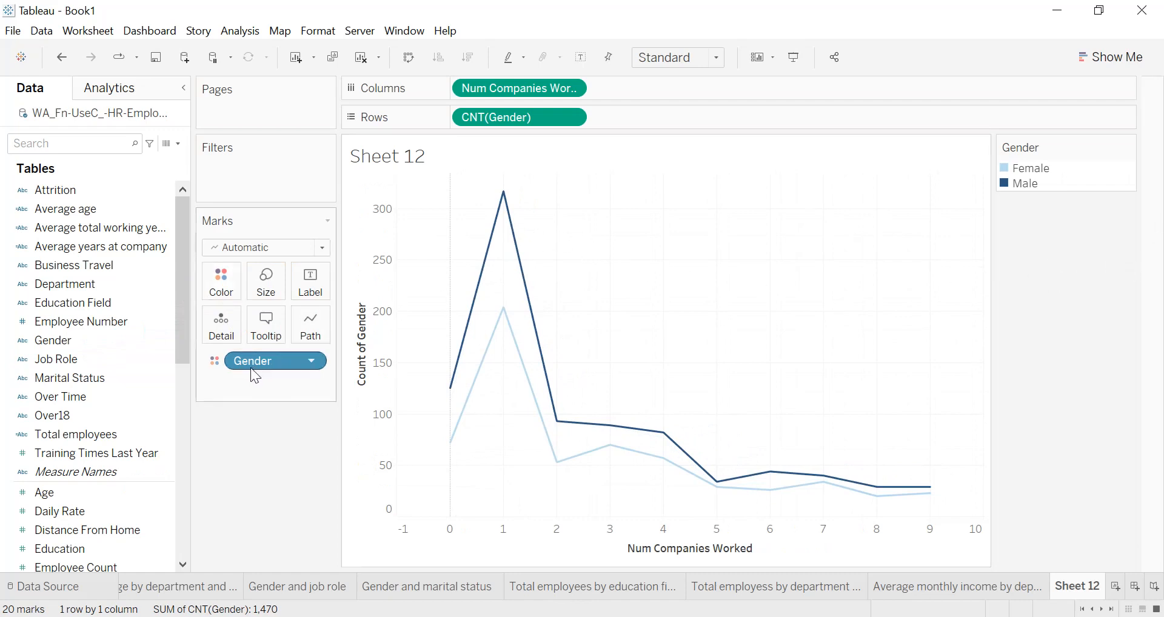
{"action": "left_click_drag", "start_coordinate": [253, 365], "coordinate": [310, 285]}
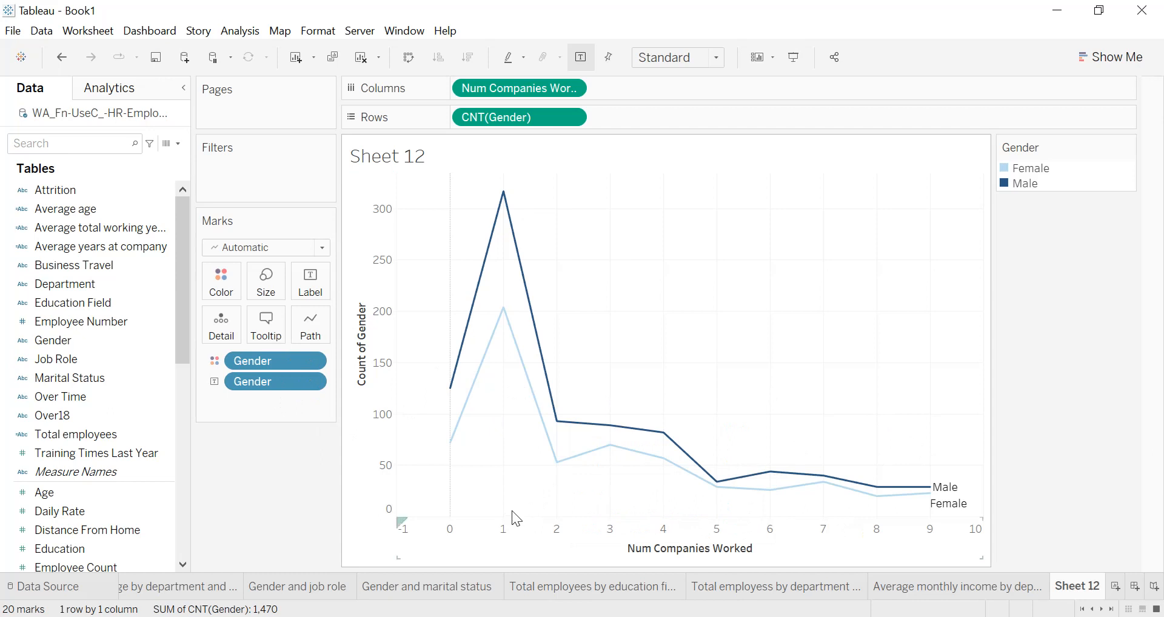
- Check the tooltips of several points on the gender lines and hide the Gender color legend
{"action": "mouse_move", "coordinate": [504, 331]}
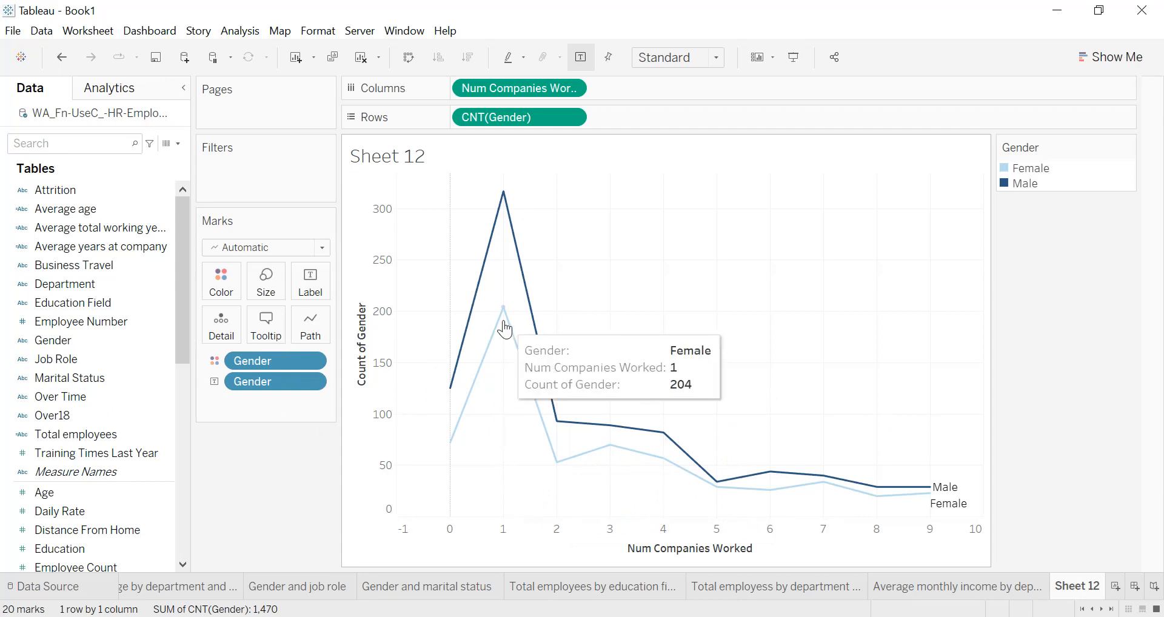
{"action": "mouse_move", "coordinate": [501, 213]}
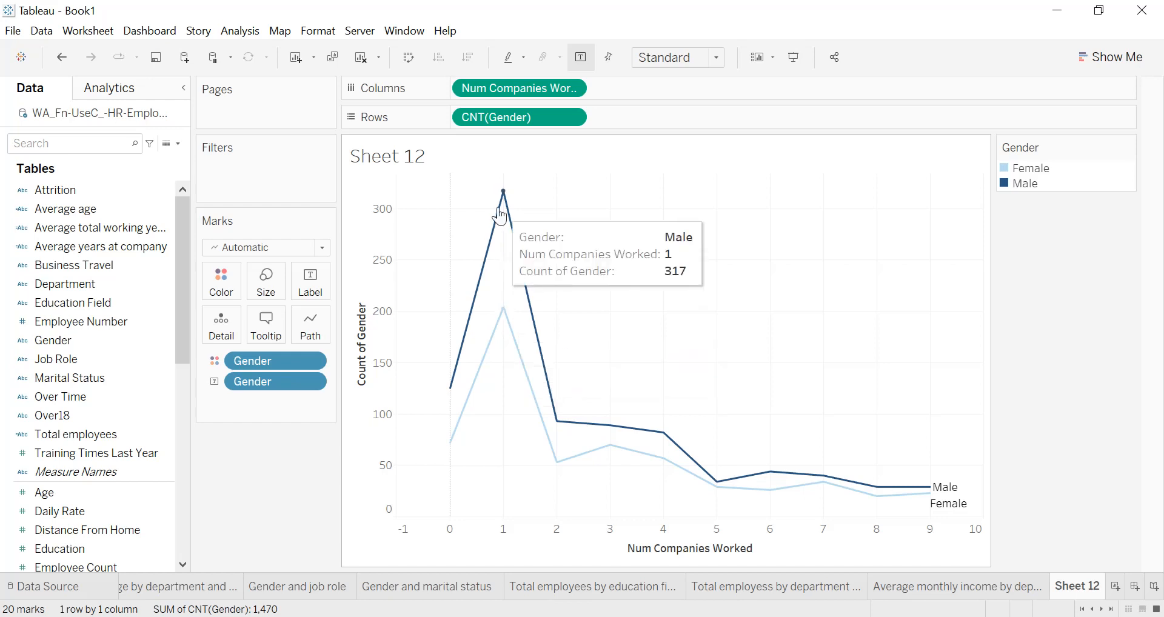
{"action": "mouse_move", "coordinate": [558, 423]}
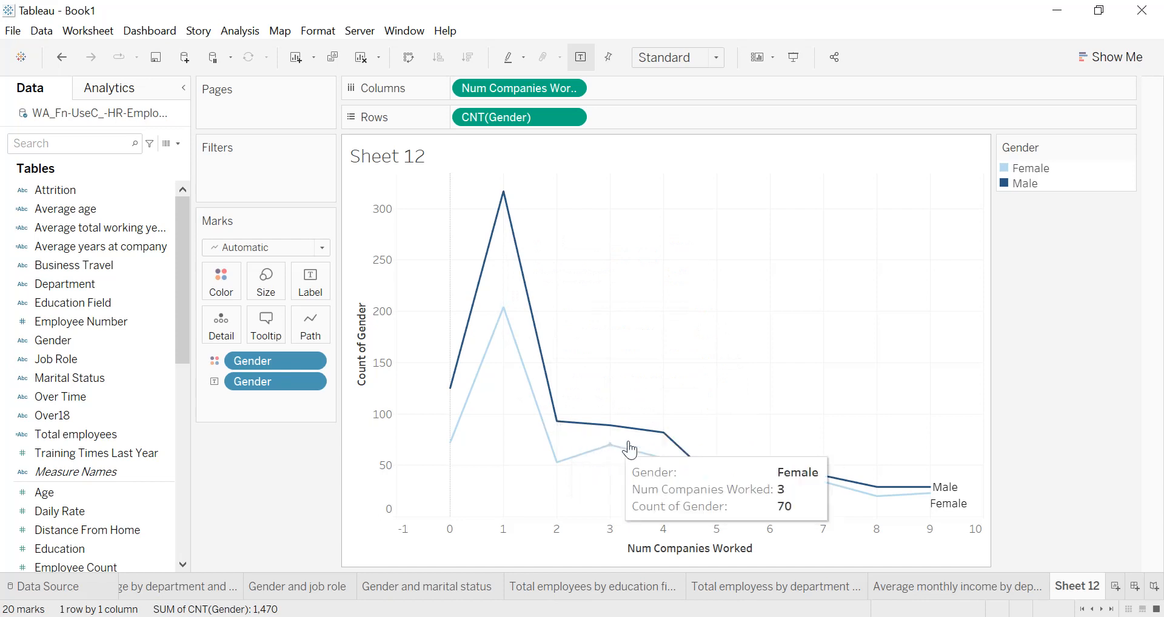
{"action": "mouse_move", "coordinate": [931, 508]}
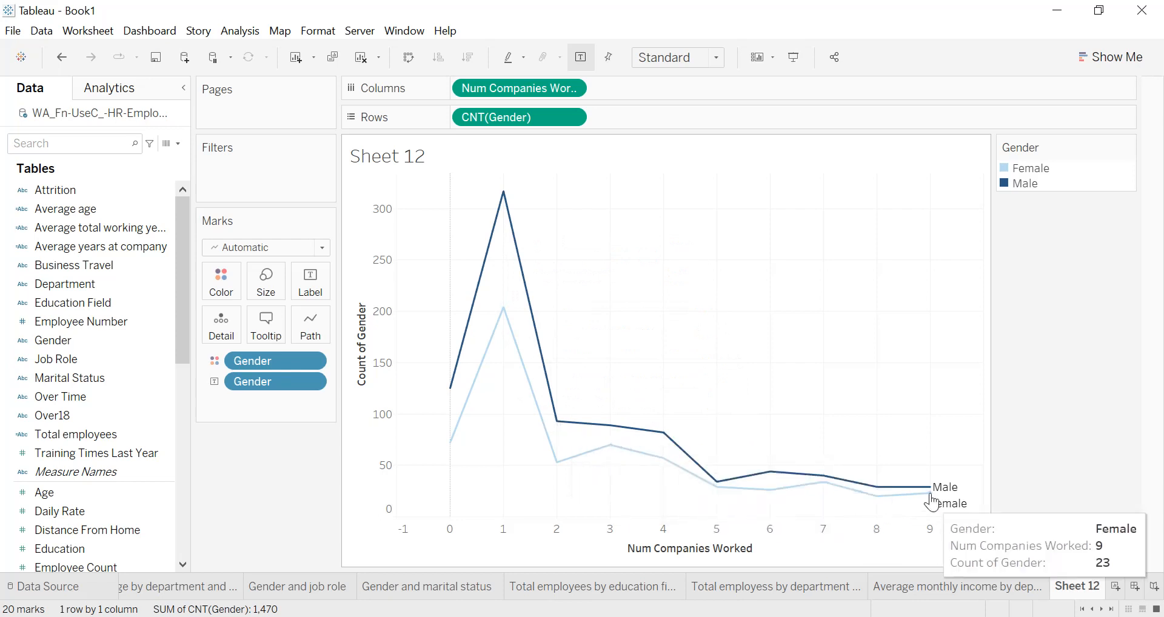
{"action": "left_click", "coordinate": [1127, 148]}
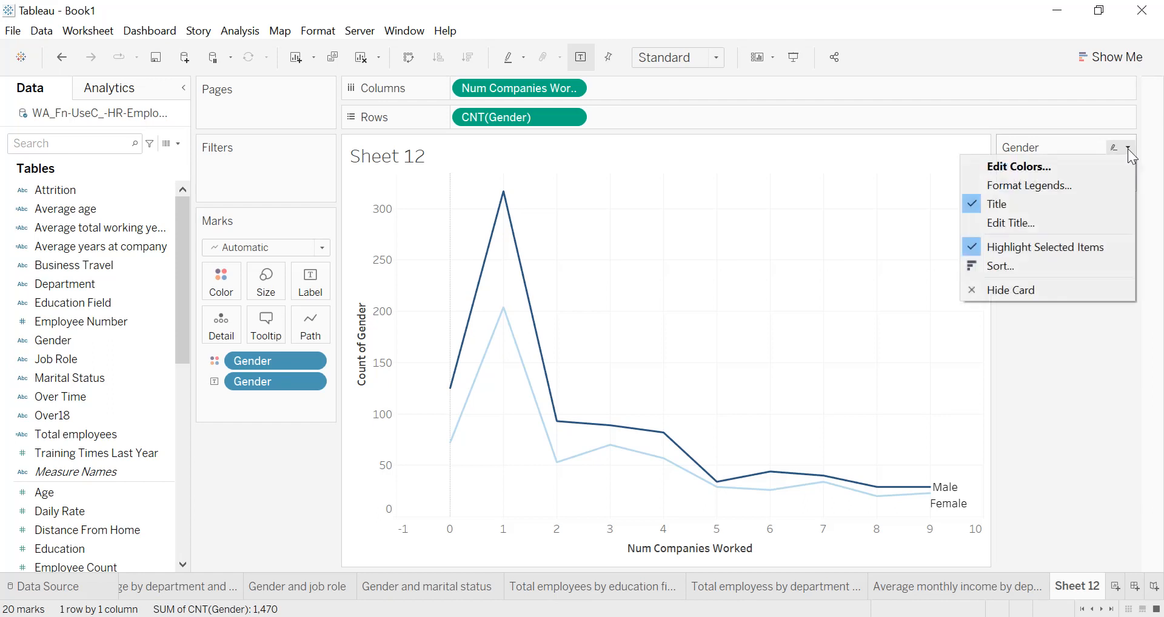
{"action": "left_click", "coordinate": [1047, 294]}
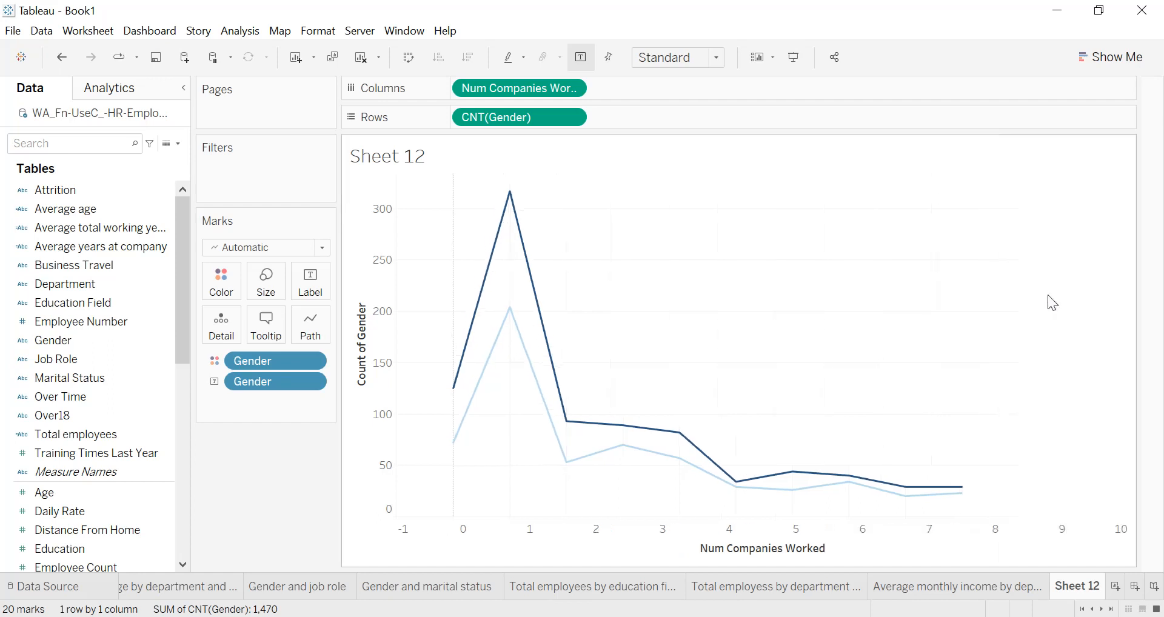
- Remove the title of the Num Companies Worked axis
{"action": "left_click", "coordinate": [791, 552]}
{"action": "right_click", "coordinate": [769, 545]}
{"action": "left_click", "coordinate": [831, 430]}
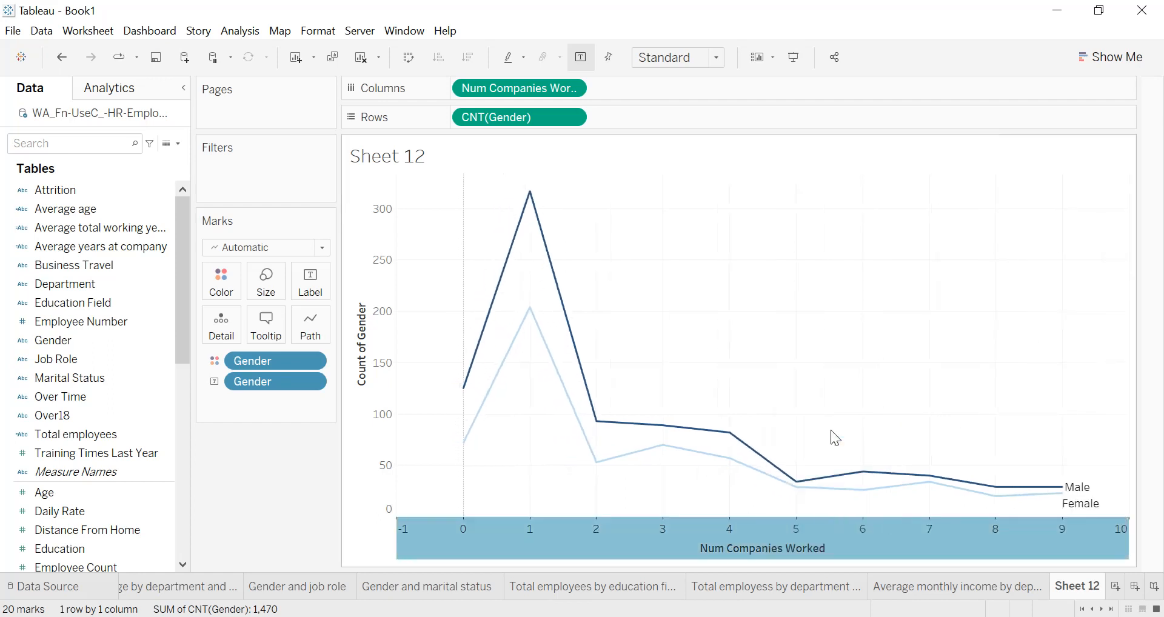
{"action": "left_click", "coordinate": [492, 435]}
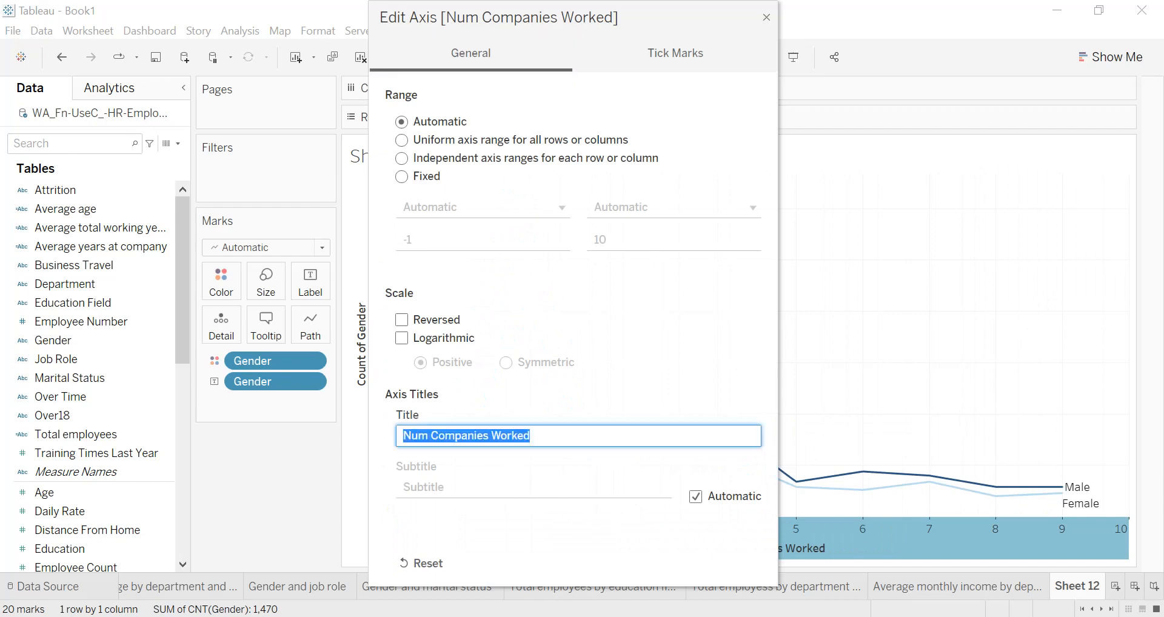
{"action": "key", "text": "BackSpace"}
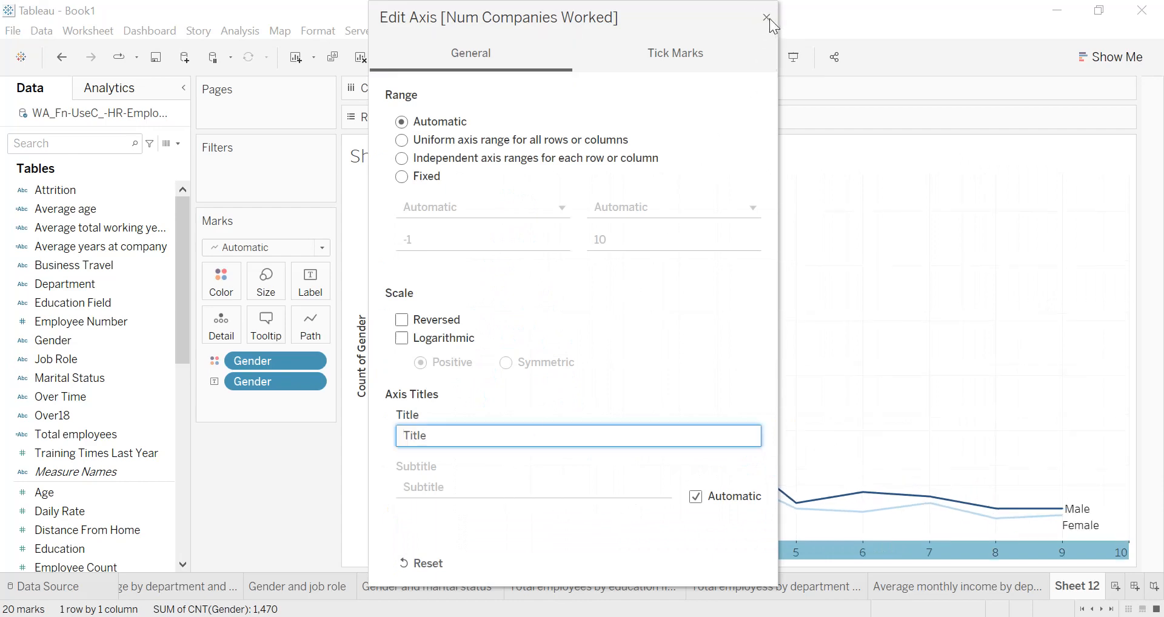
{"action": "left_click", "coordinate": [766, 16]}
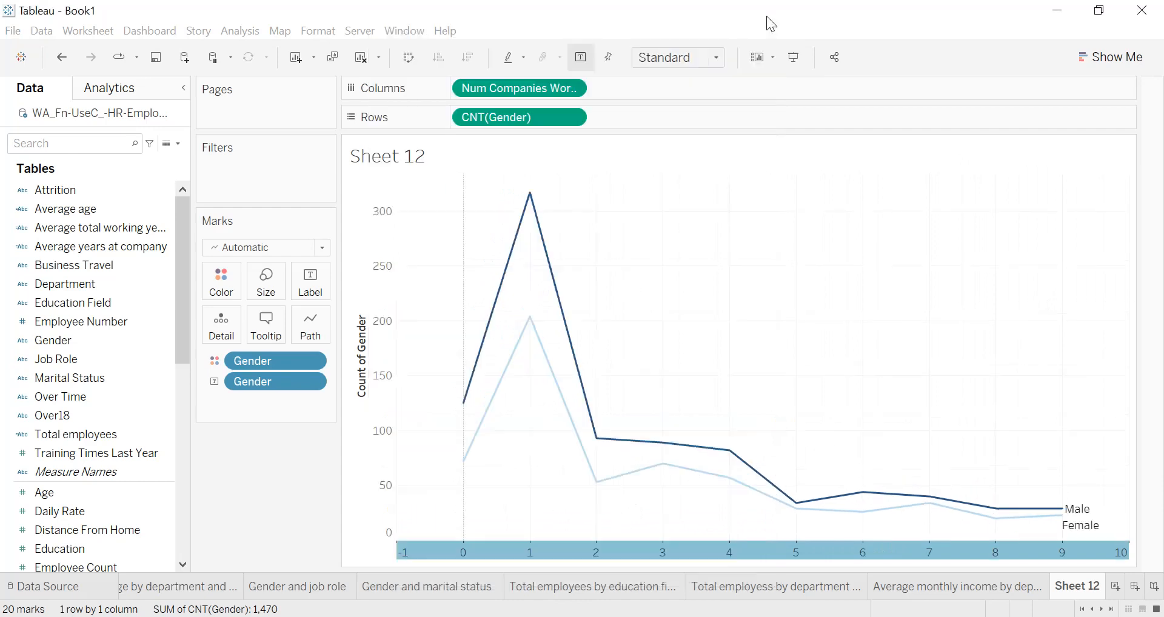
- Rename the new worksheet as "Number companies worked for"
{"action": "double_click", "coordinate": [1072, 589]}
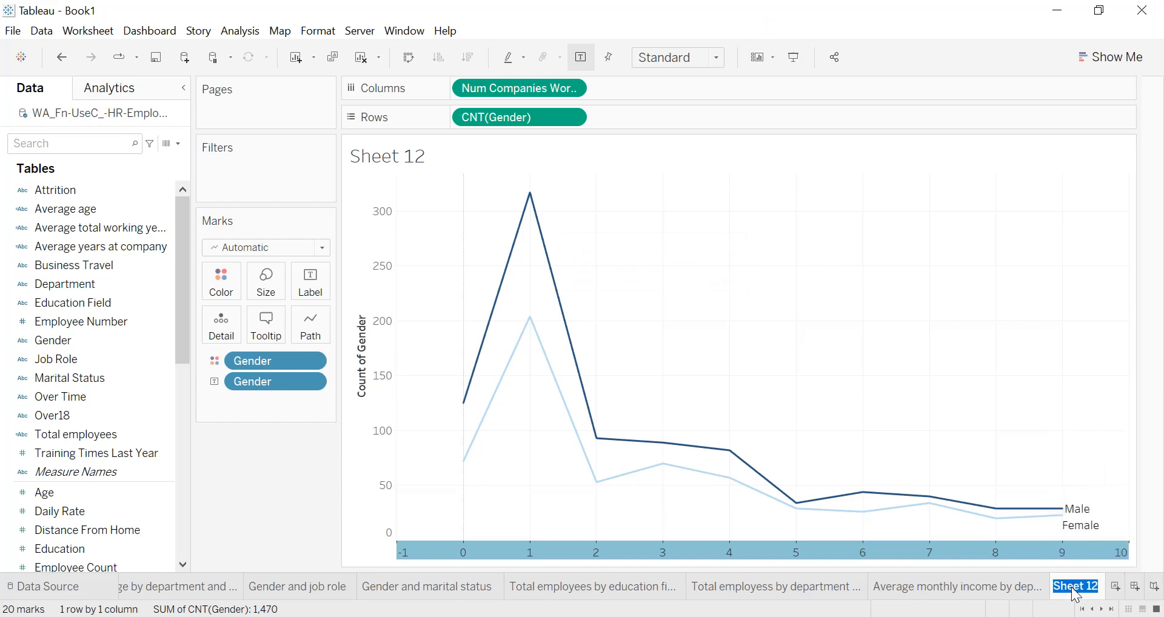
{"action": "type", "text": "Number compani"}
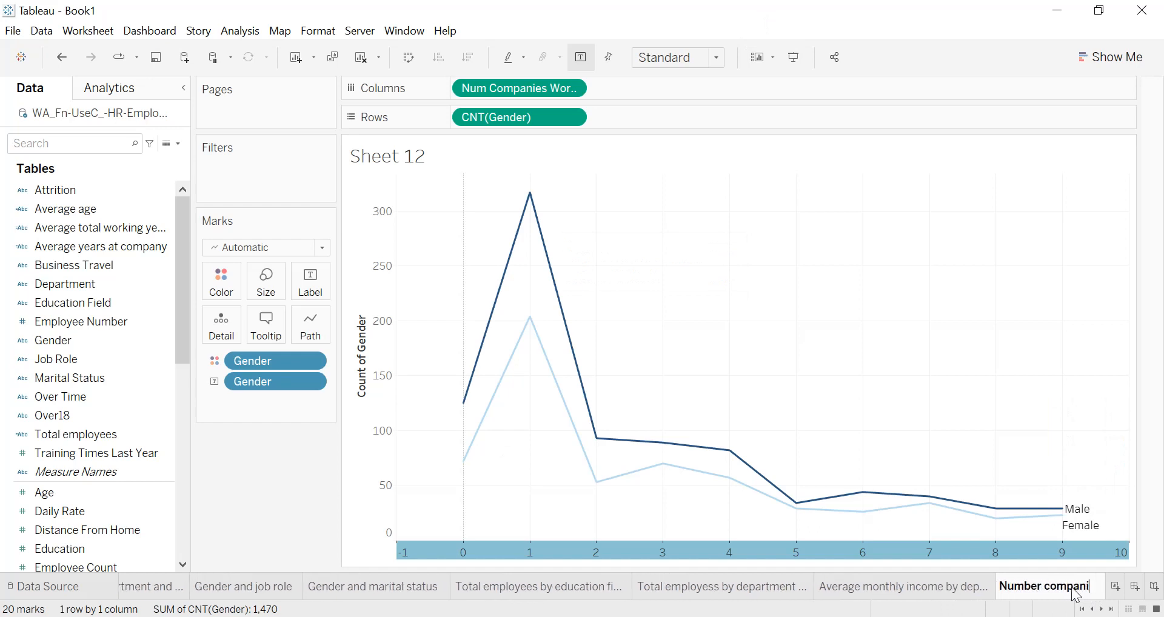
{"action": "type", "text": "es work"}
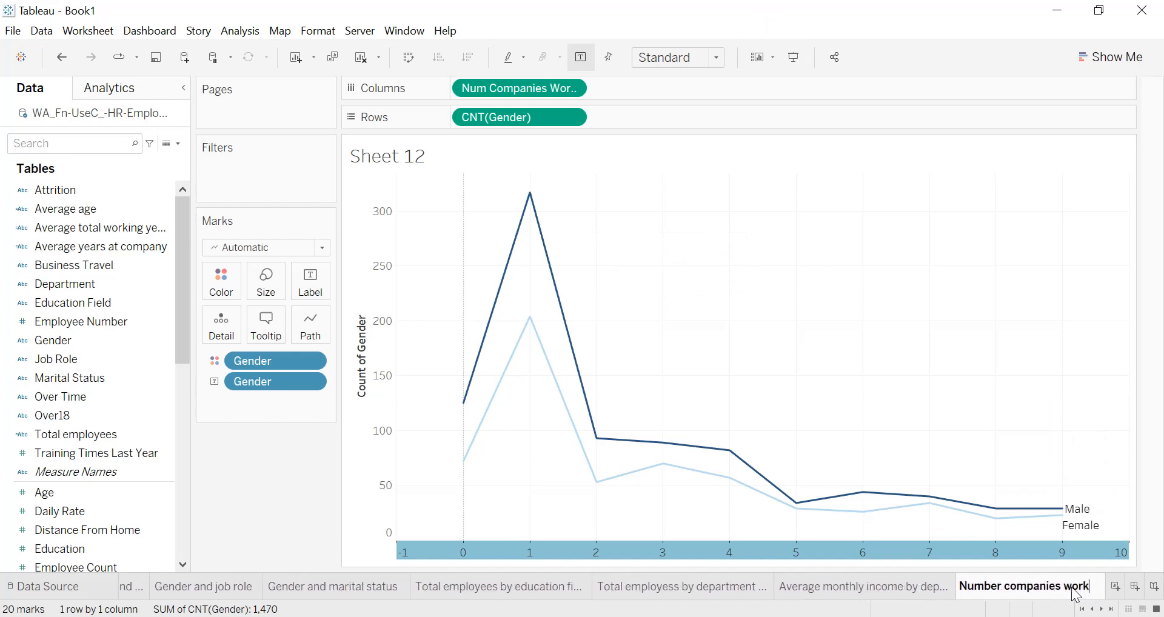
{"action": "type", "text": "ed for"}
{"action": "key", "text": "Return"}
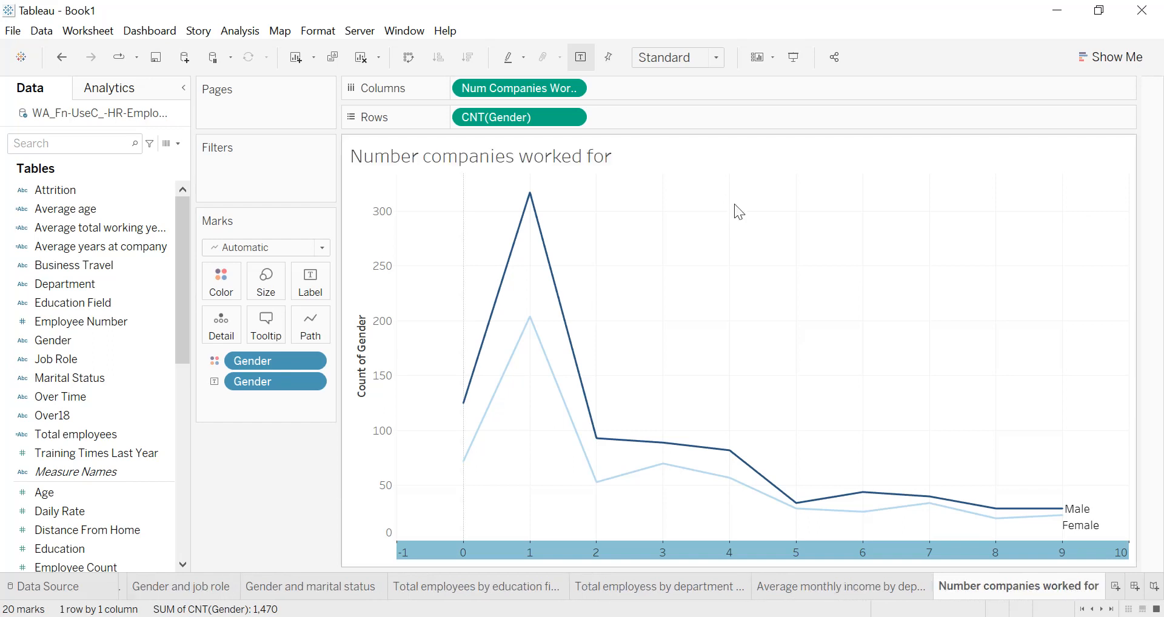
- Format the worksheet title as centered, bold, size 12 and black, and apply it
{"action": "double_click", "coordinate": [620, 155]}
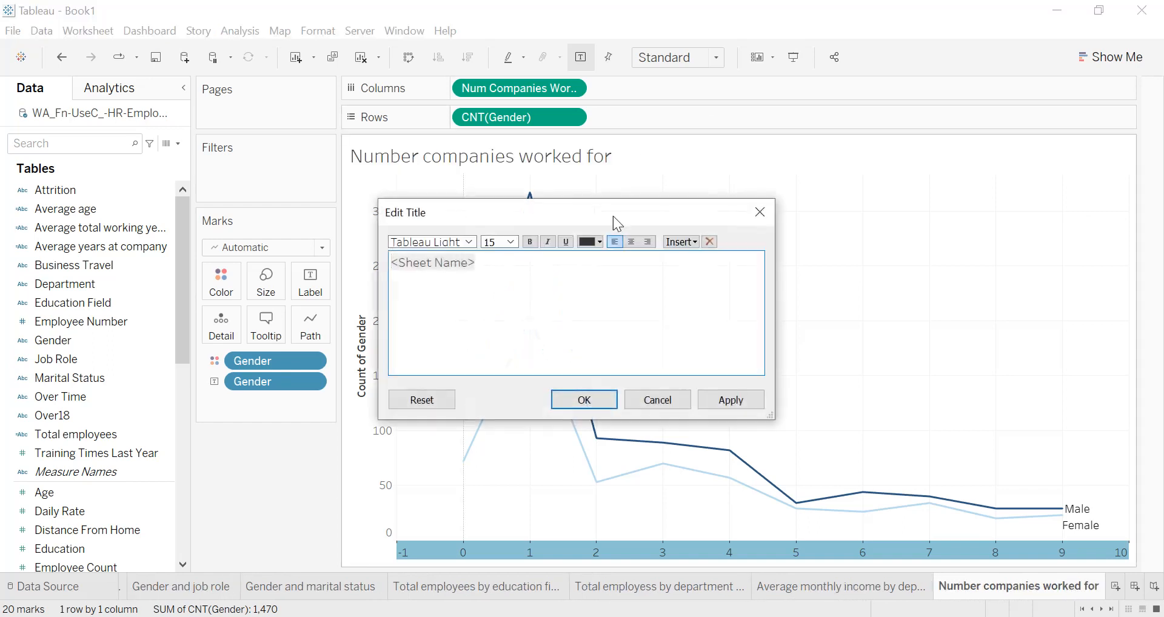
{"action": "key", "text": "ctrl+a"}
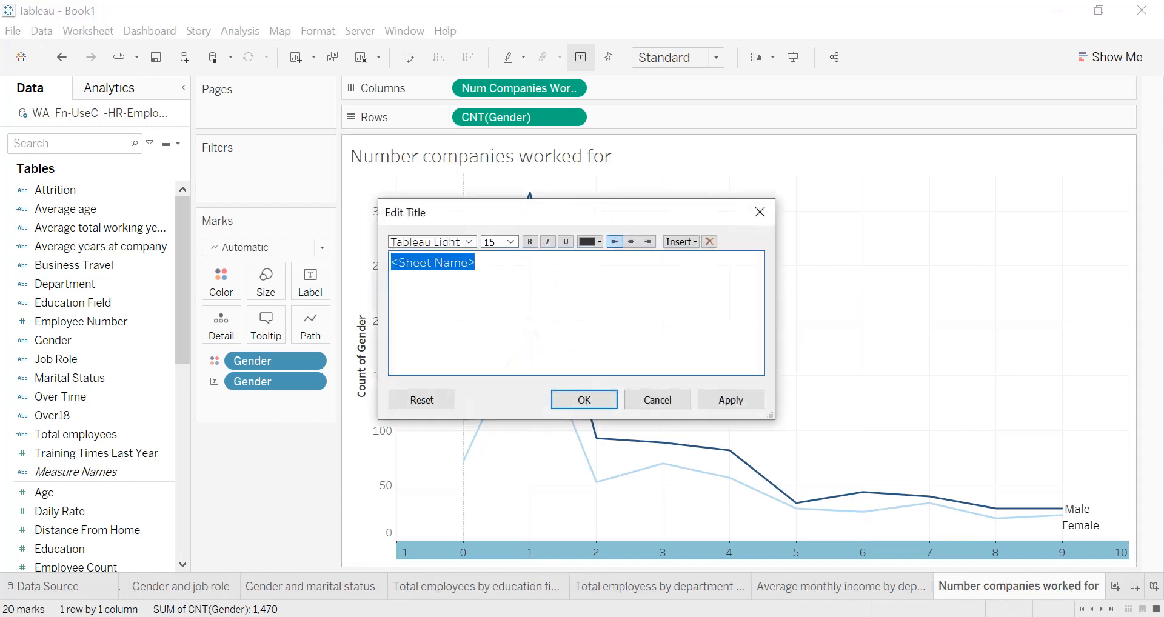
{"action": "left_click", "coordinate": [631, 241]}
{"action": "left_click", "coordinate": [530, 242]}
{"action": "left_click", "coordinate": [511, 242]}
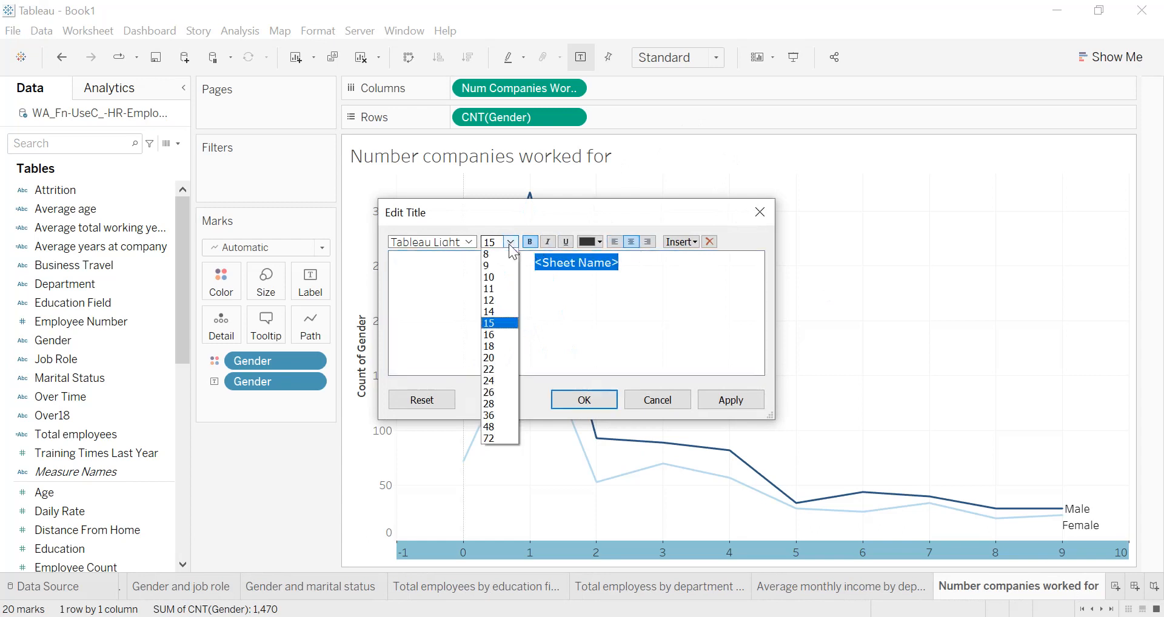
{"action": "left_click", "coordinate": [496, 300]}
{"action": "left_click", "coordinate": [591, 242]}
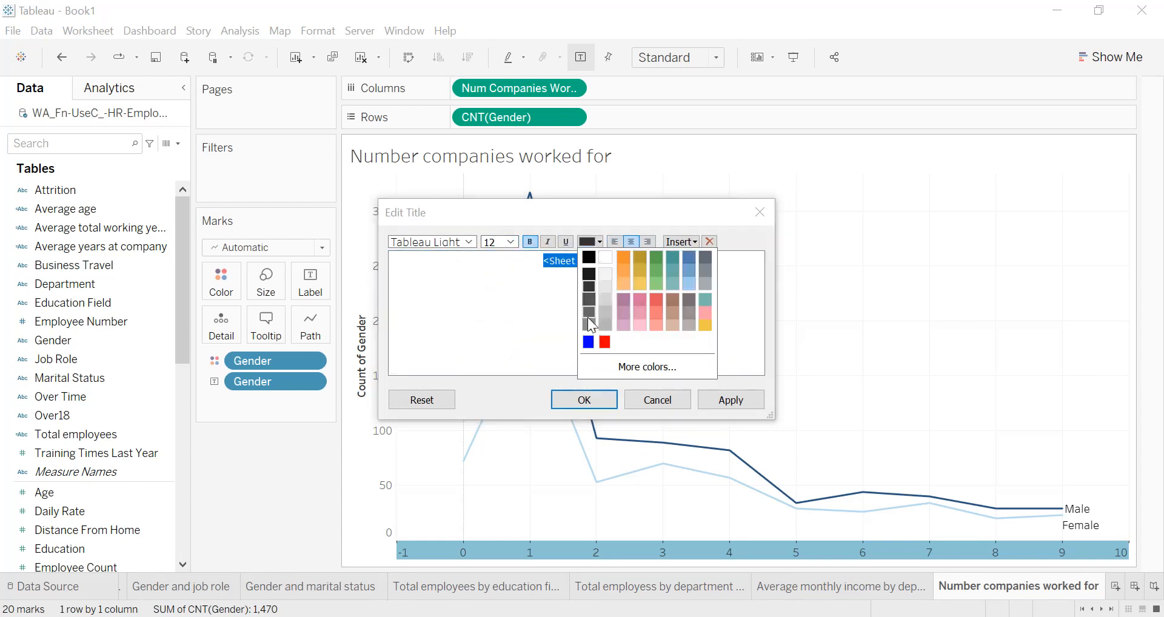
{"action": "left_click", "coordinate": [593, 271]}
{"action": "left_click", "coordinate": [731, 400]}
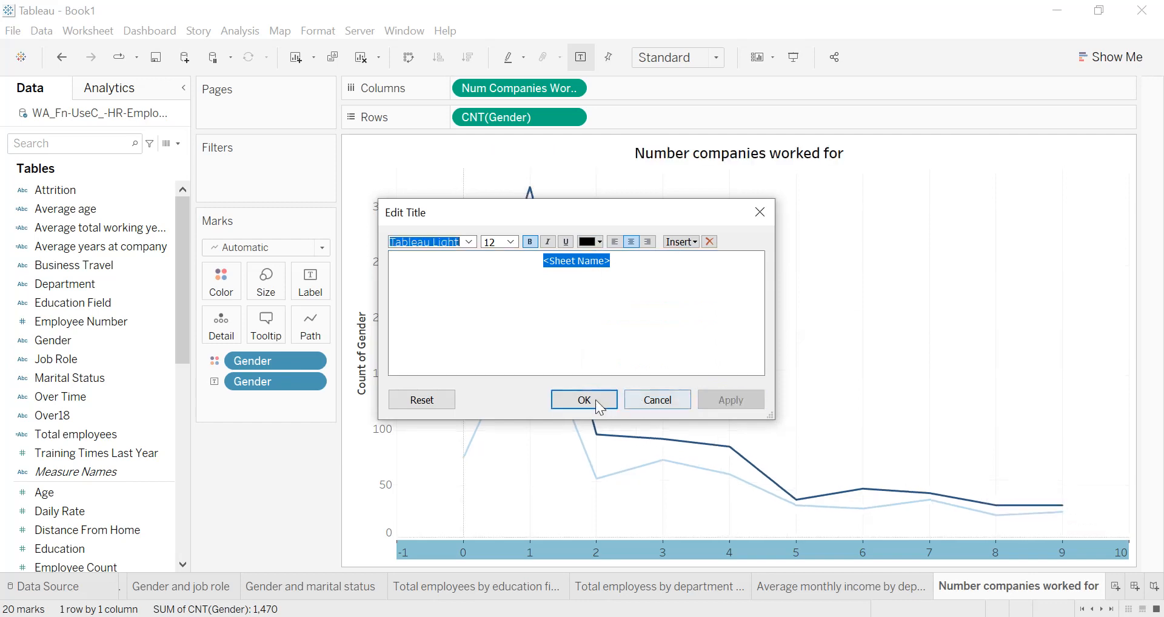
- Accept the title formatting and remove the title of the Count of Gender axis
{"action": "left_click", "coordinate": [584, 399]}
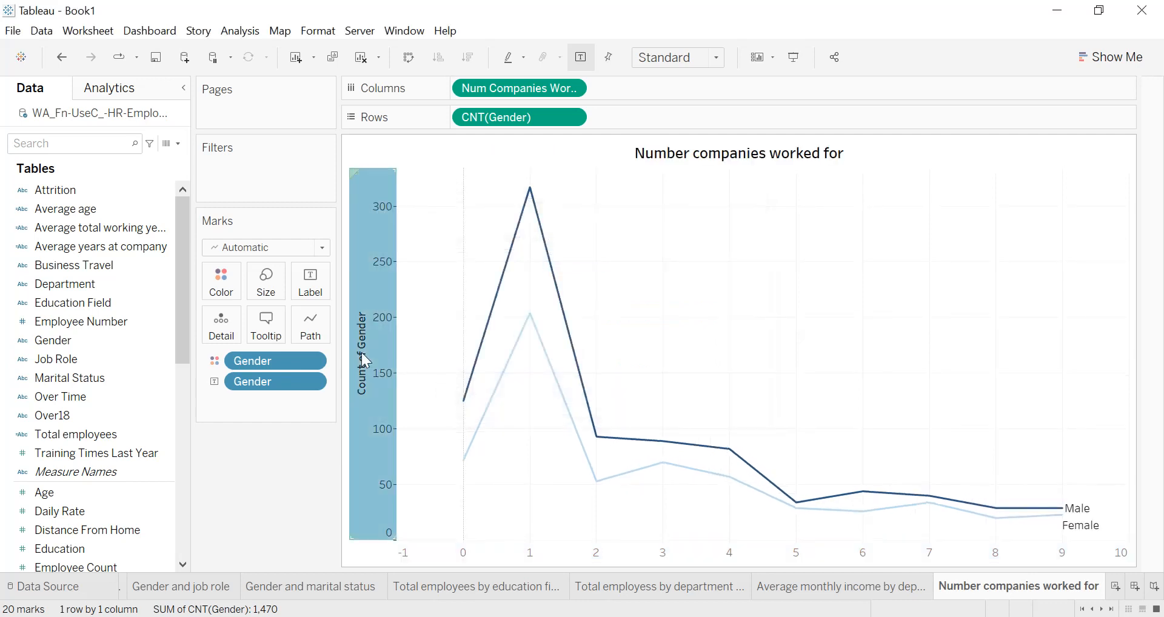
{"action": "right_click", "coordinate": [362, 352]}
{"action": "left_click", "coordinate": [415, 365]}
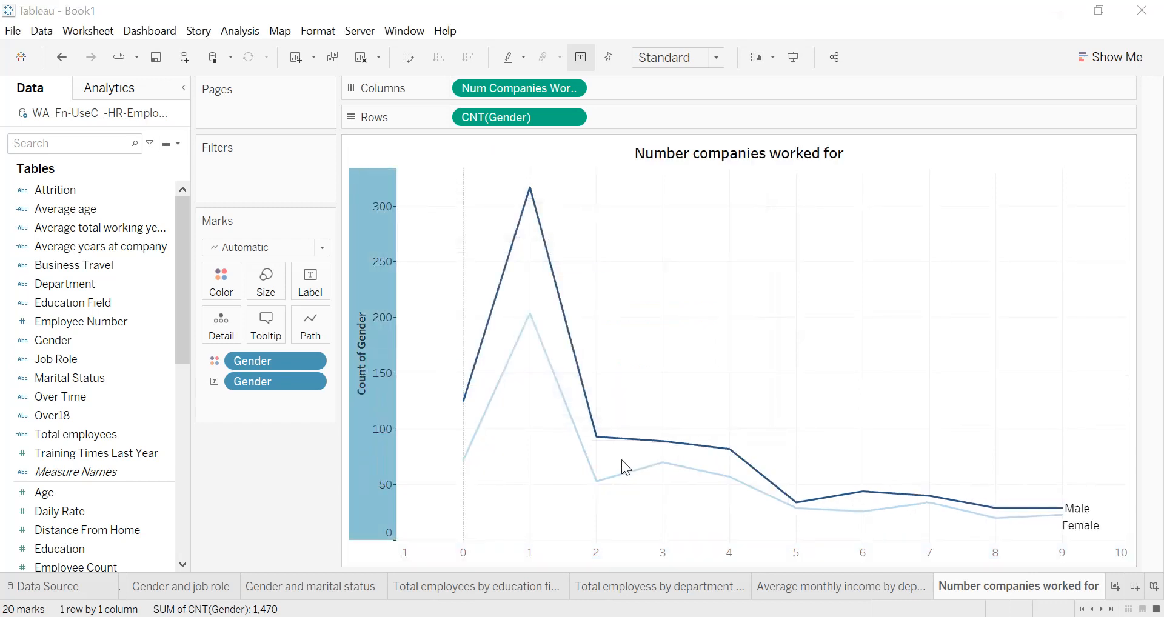
{"action": "key", "text": "BackSpace"}
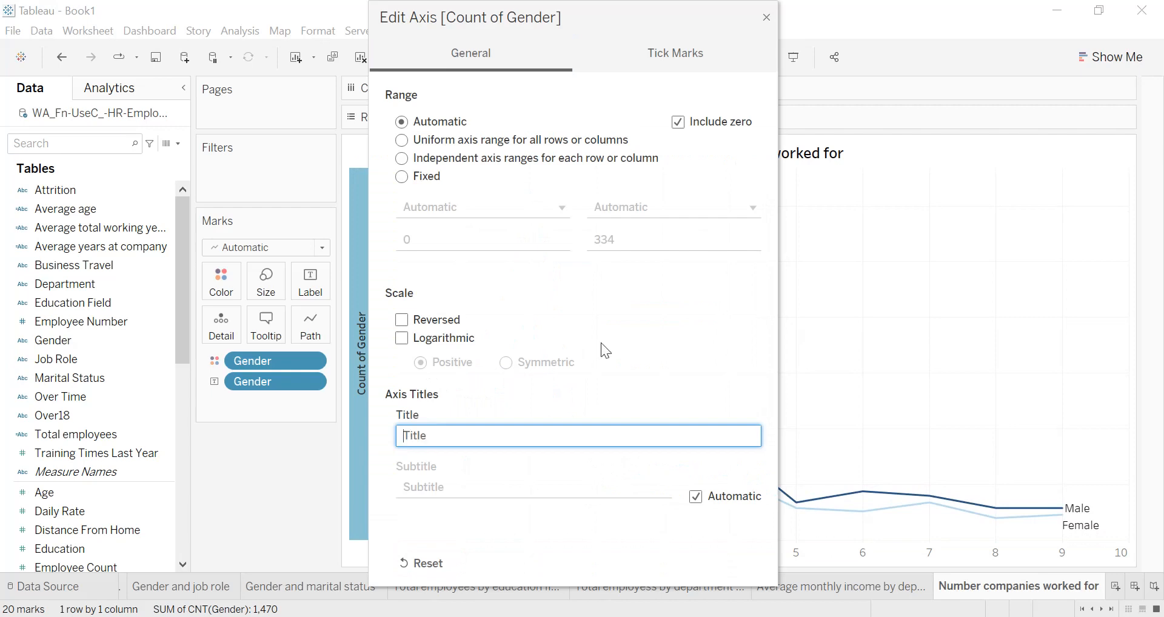
{"action": "left_click", "coordinate": [767, 18]}
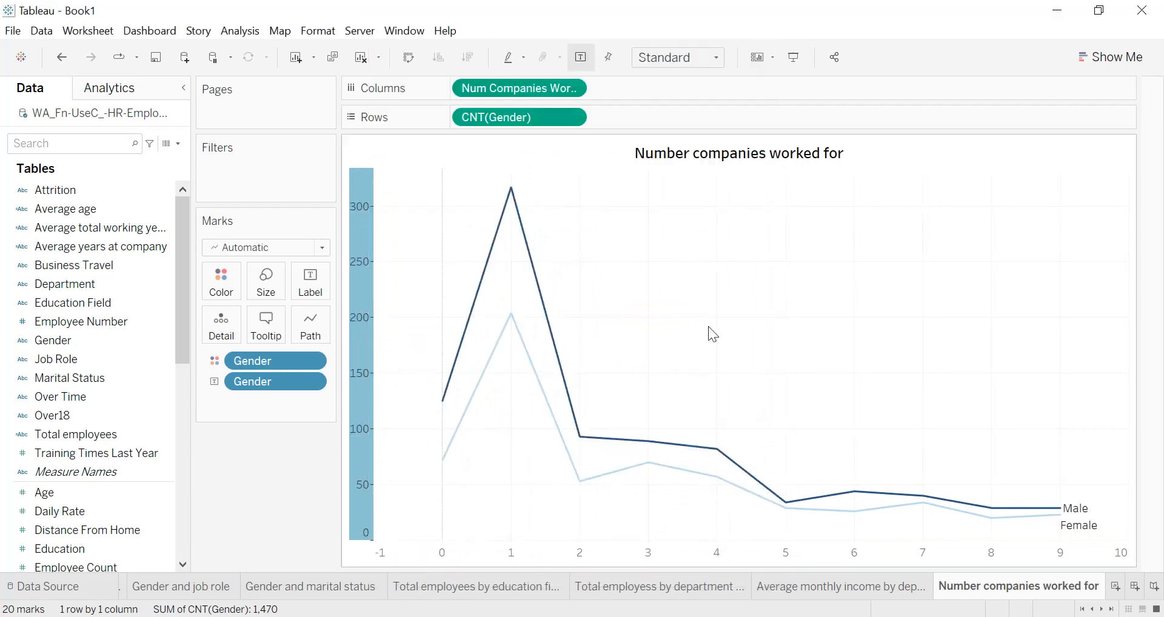
- Add a thin solid black border around the worksheet title
{"action": "left_click", "coordinate": [646, 159]}
{"action": "right_click", "coordinate": [645, 157]}
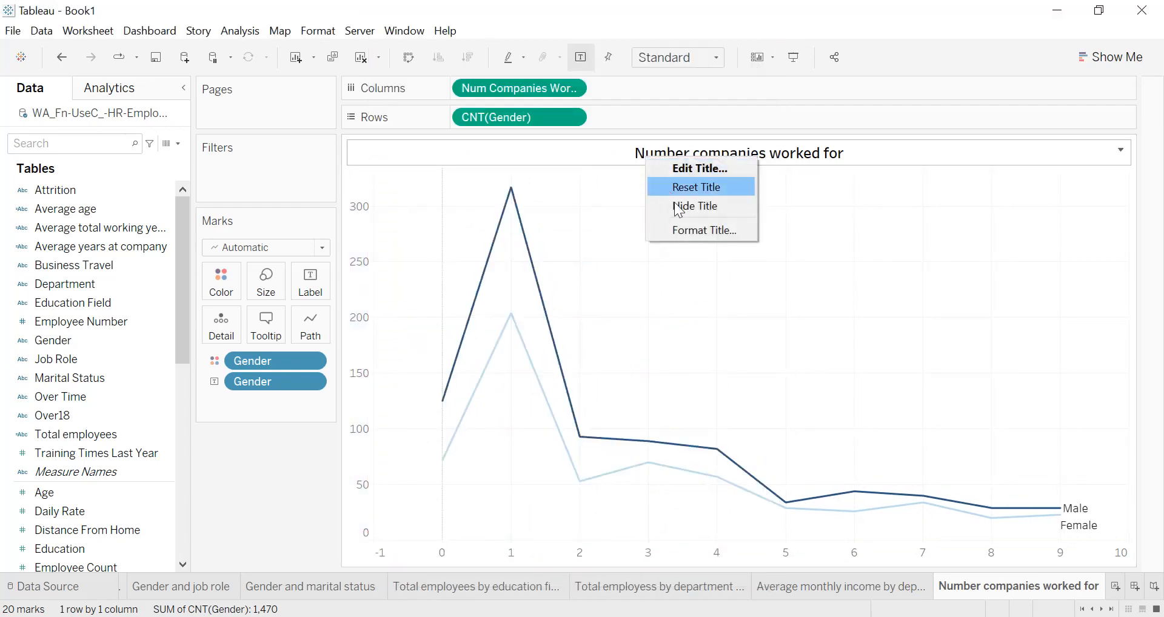
{"action": "left_click", "coordinate": [682, 222]}
{"action": "left_click", "coordinate": [144, 170]}
{"action": "left_click", "coordinate": [137, 199]}
{"action": "left_click", "coordinate": [99, 269]}
{"action": "left_click", "coordinate": [70, 282]}
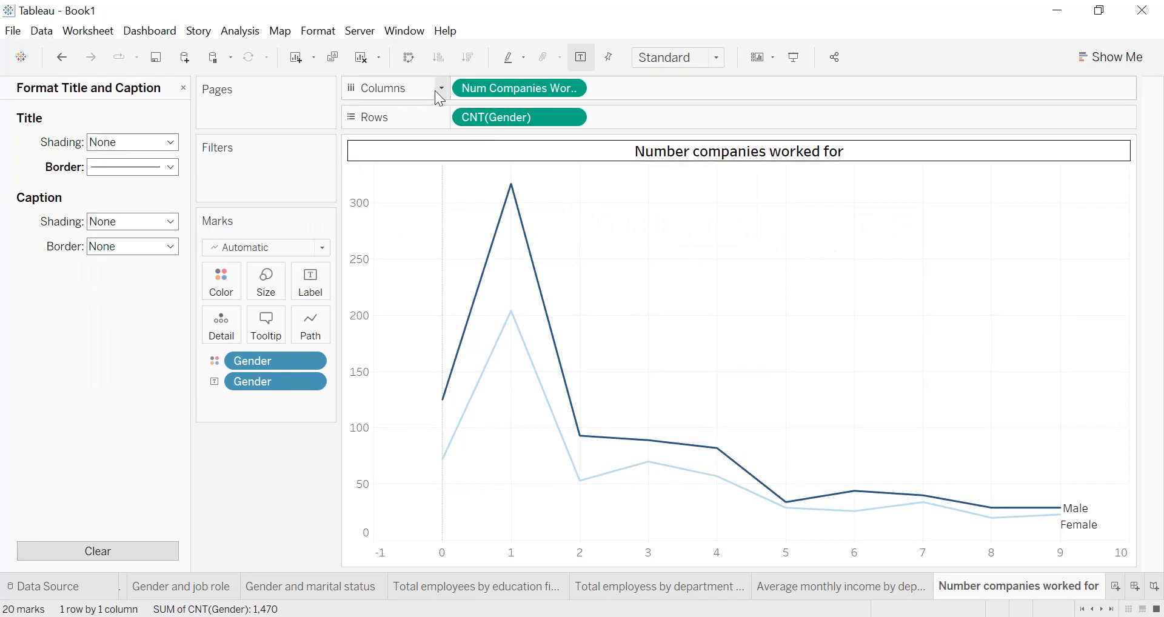
- Set the default worksheet font to bold and black
{"action": "left_click", "coordinate": [311, 31]}
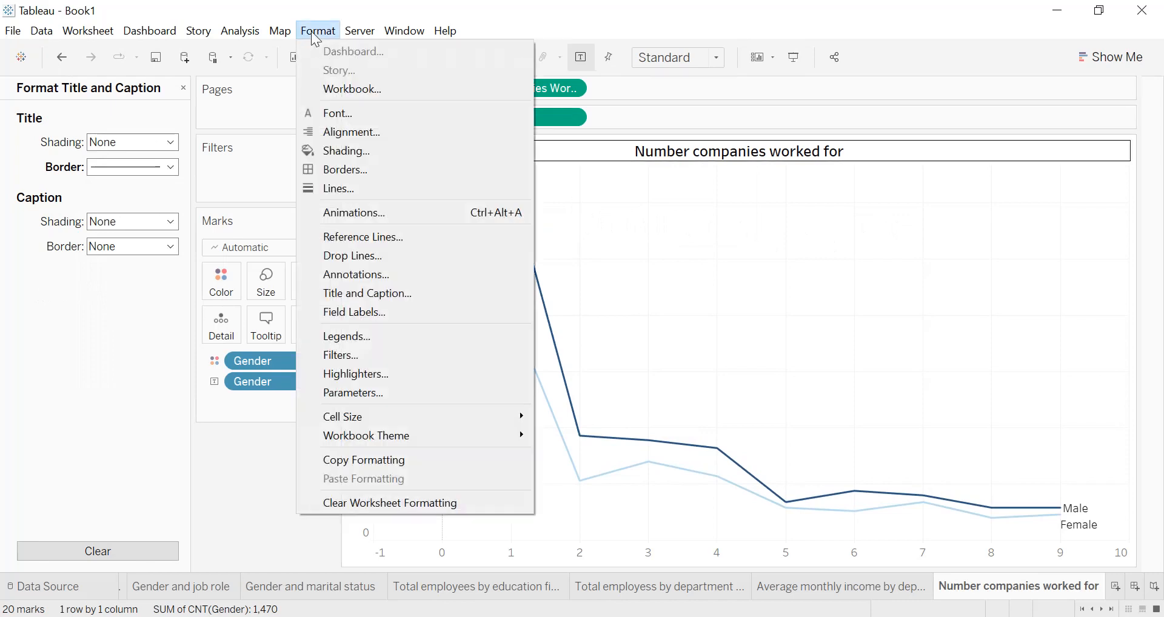
{"action": "left_click", "coordinate": [327, 115]}
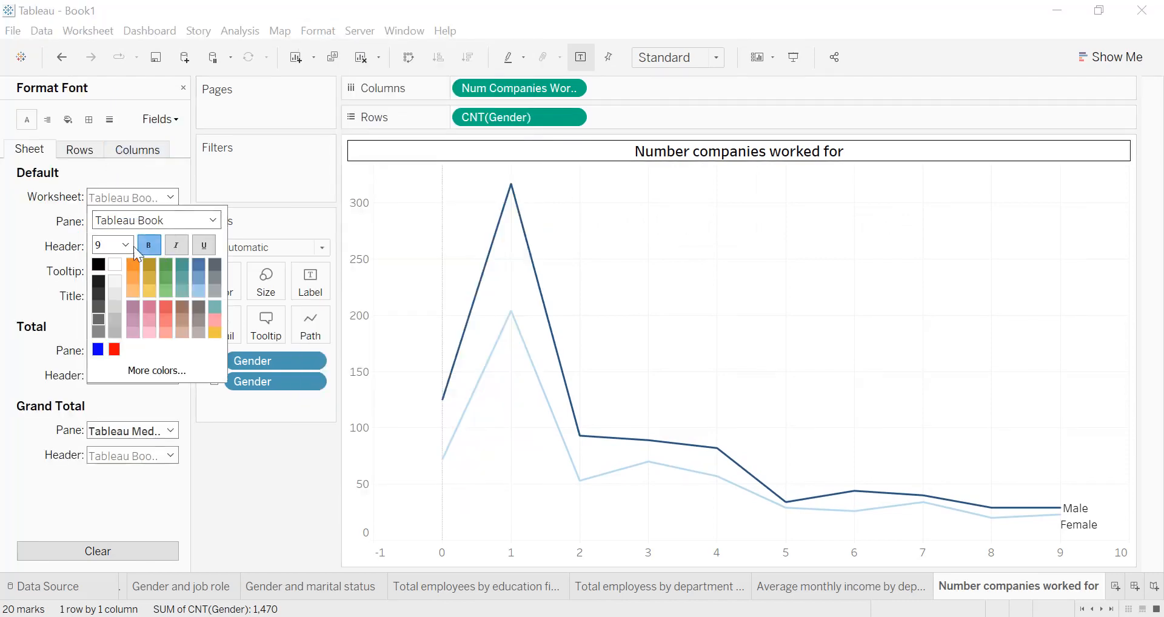
{"action": "left_click", "coordinate": [98, 265]}
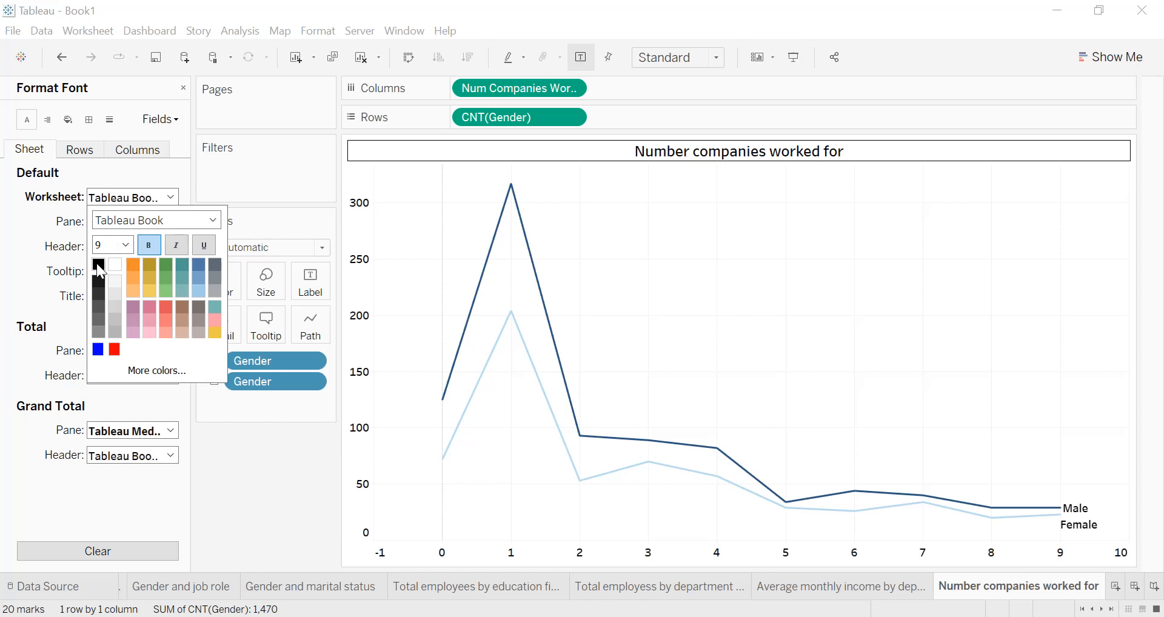
{"action": "left_click", "coordinate": [47, 236]}
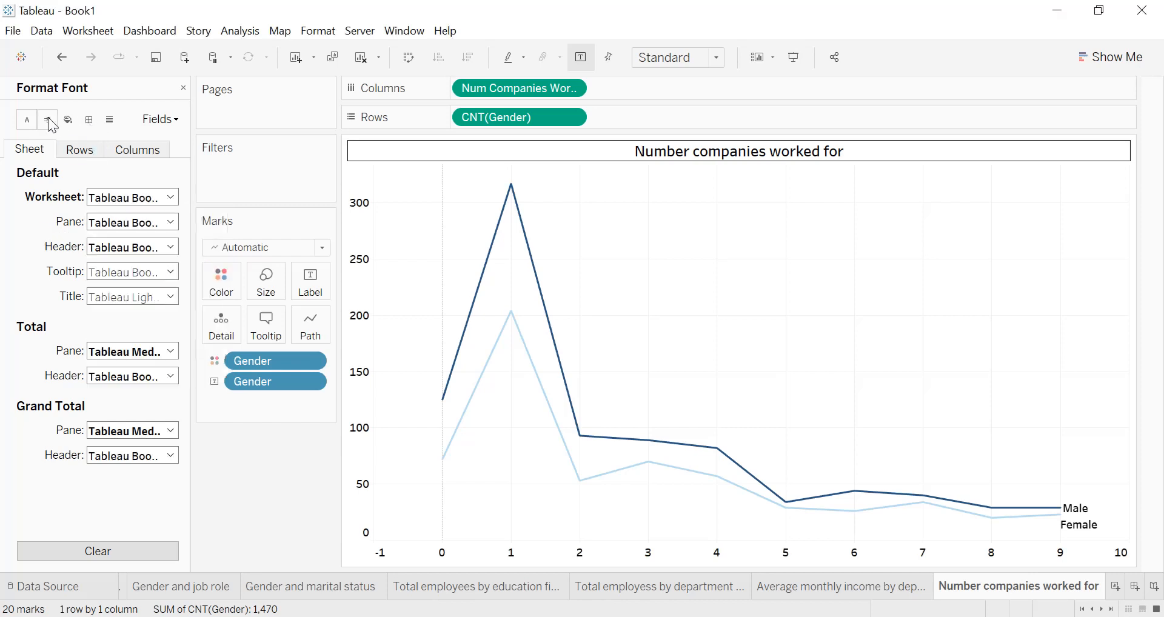
- Apply thin solid black borders to the sheet's default cell, pane and header
{"action": "left_click", "coordinate": [90, 119]}
{"action": "left_click", "coordinate": [106, 196]}
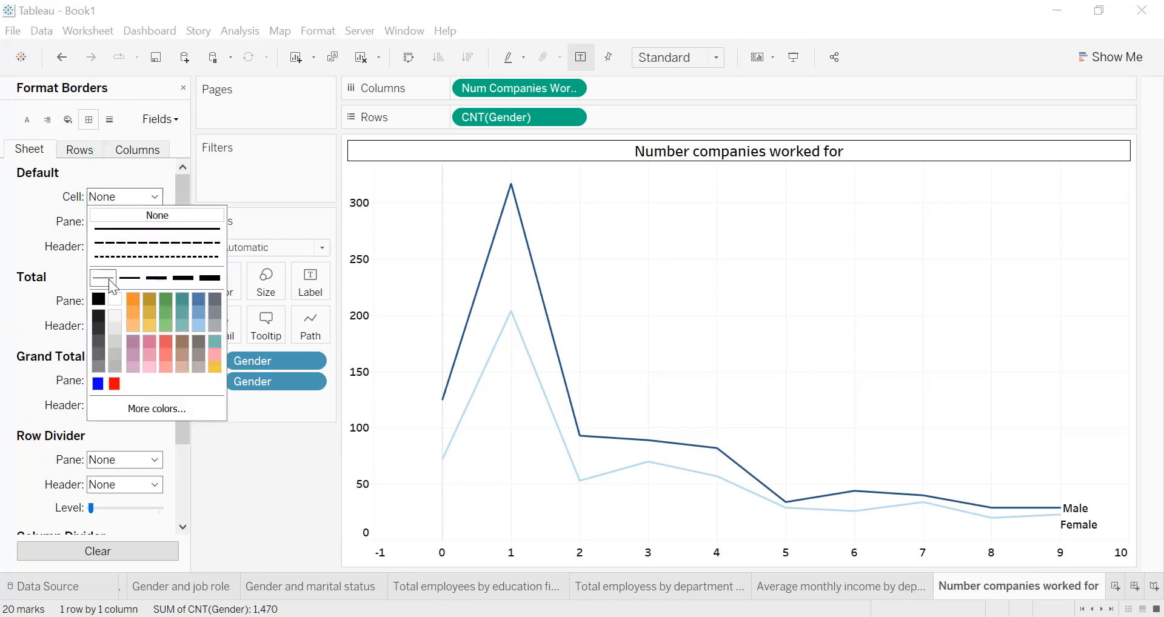
{"action": "left_click", "coordinate": [124, 221]}
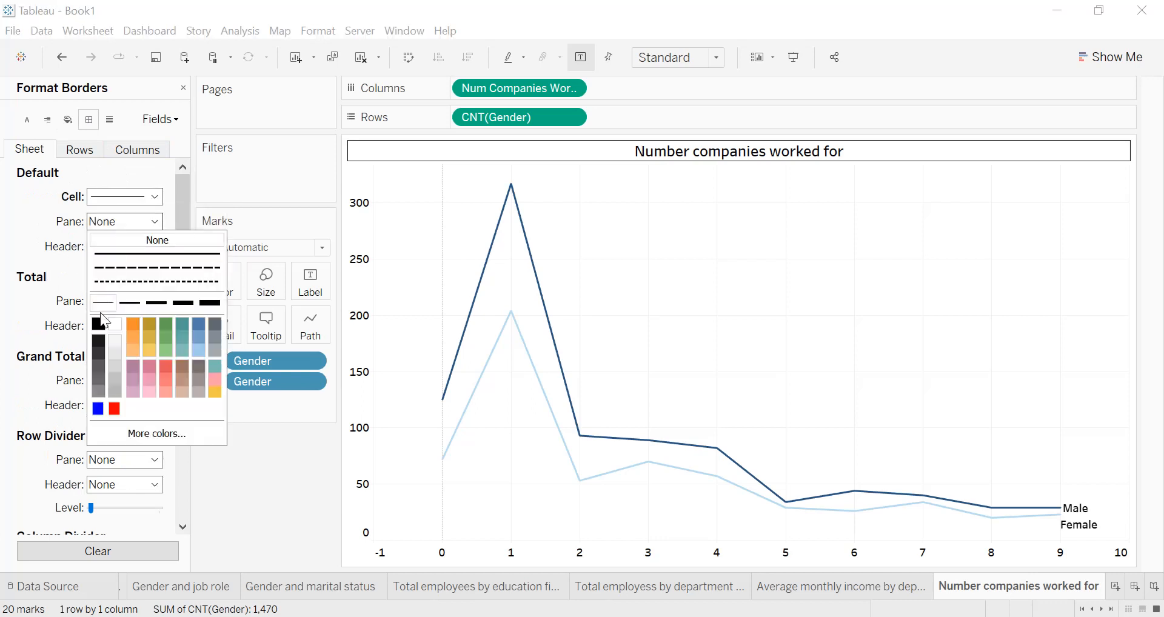
{"action": "left_click", "coordinate": [95, 324]}
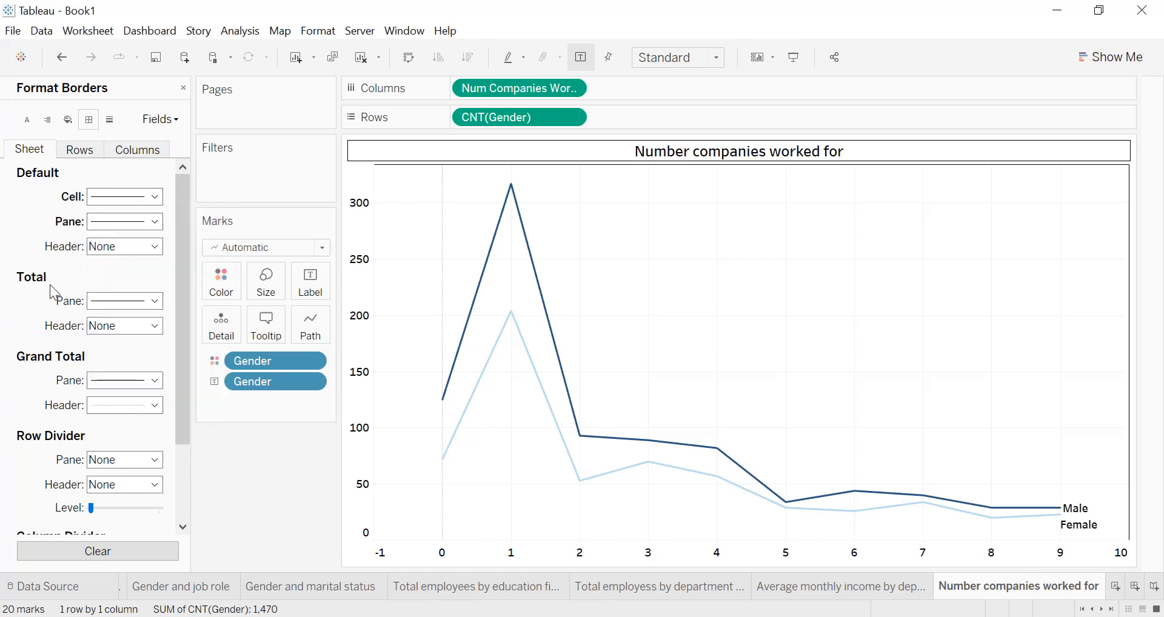
{"action": "left_click", "coordinate": [118, 248]}
{"action": "left_click", "coordinate": [99, 329]}
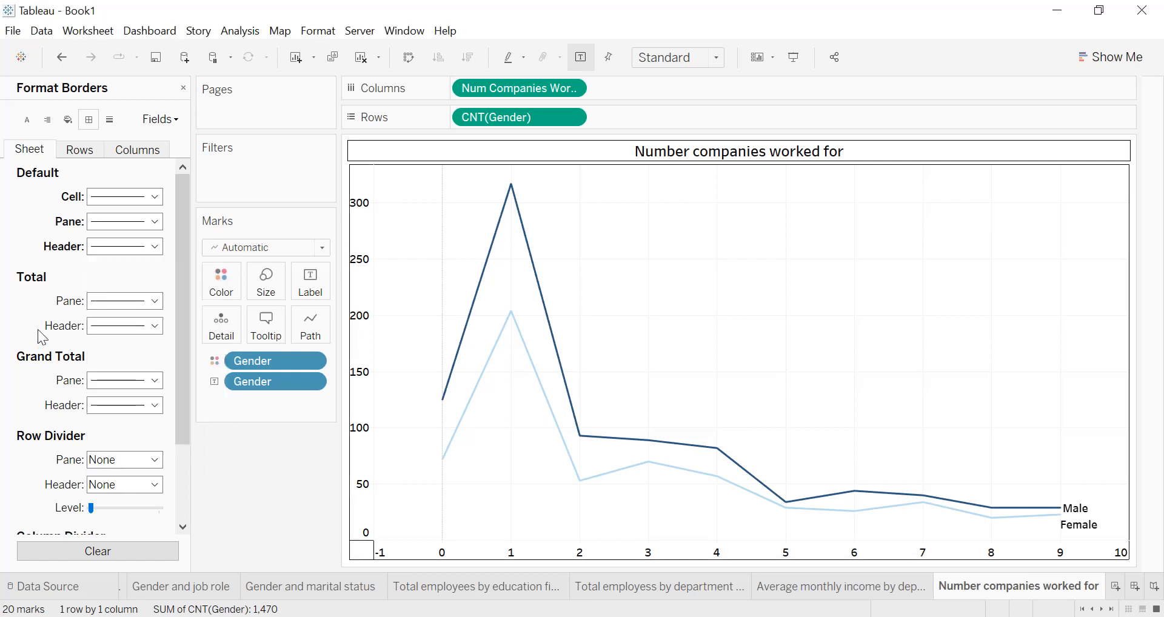
- Apply thin solid black lines to the pane row divider and pane column divider
{"action": "scroll", "coordinate": [77, 365], "scroll_direction": "down", "scroll_amount": 3}
{"action": "left_click", "coordinate": [115, 356]}
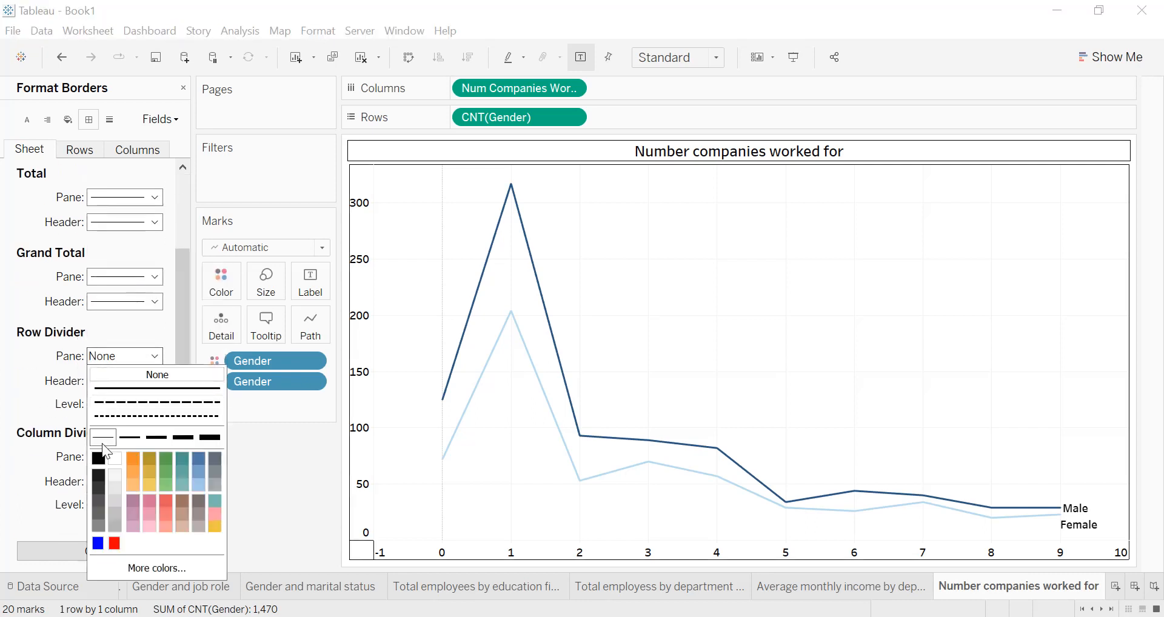
{"action": "left_click", "coordinate": [17, 374]}
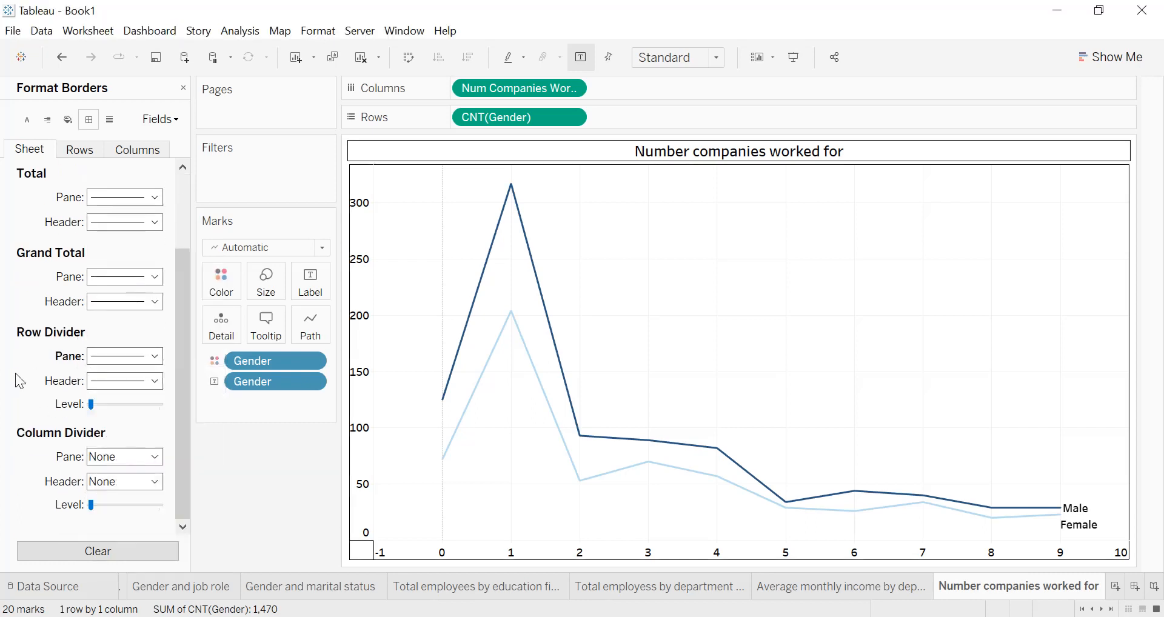
{"action": "left_click", "coordinate": [133, 464]}
{"action": "left_click", "coordinate": [103, 305]}
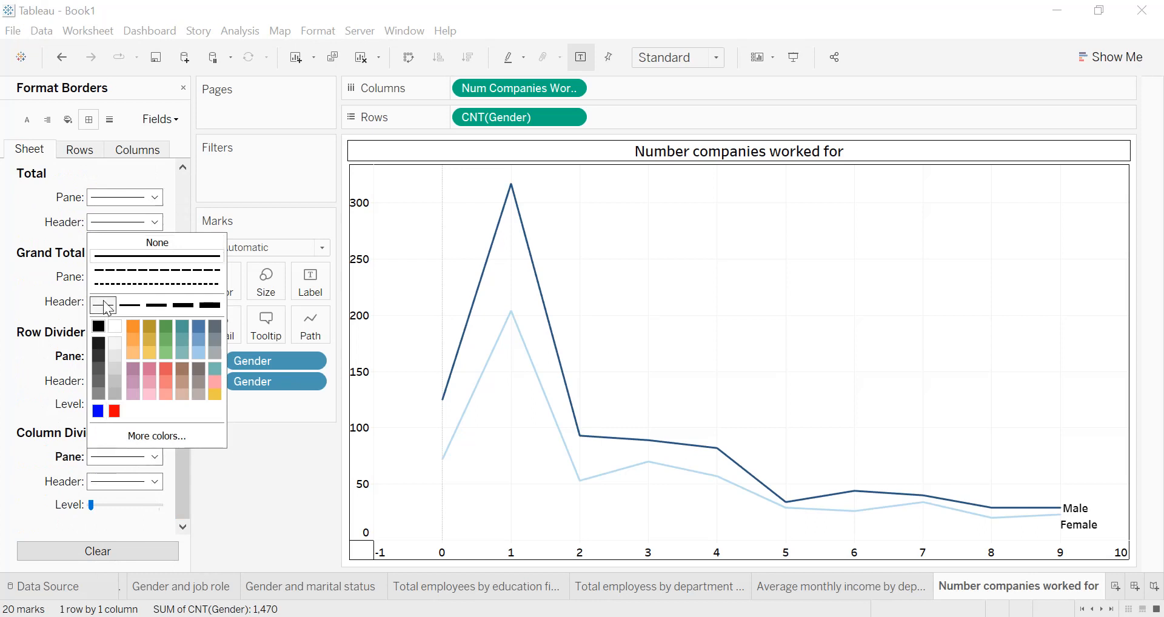
{"action": "left_click", "coordinate": [7, 319]}
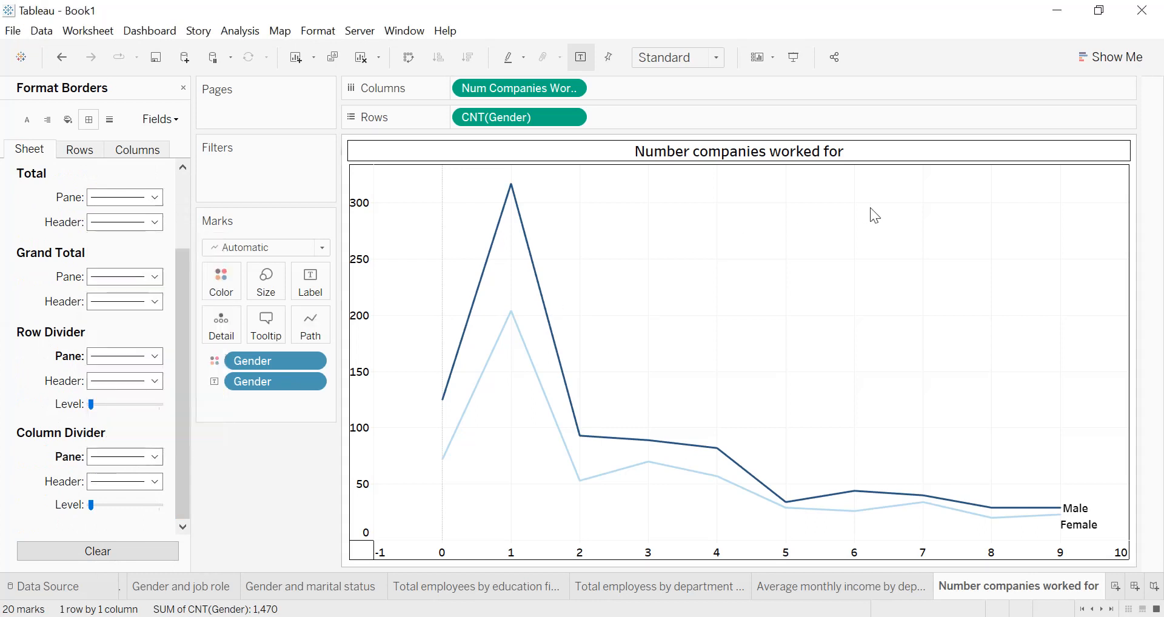
- Rename the worksheet as "Number of companies worked for" and check the tooltips of the points at one company worked
{"action": "double_click", "coordinate": [686, 152]}
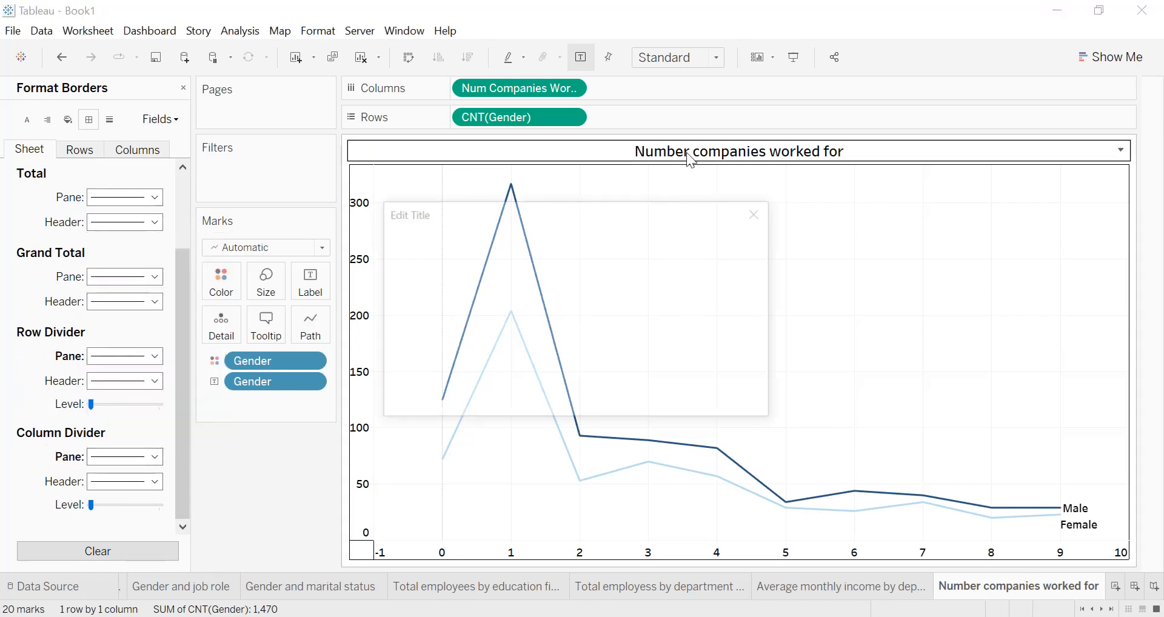
{"action": "left_click", "coordinate": [760, 212]}
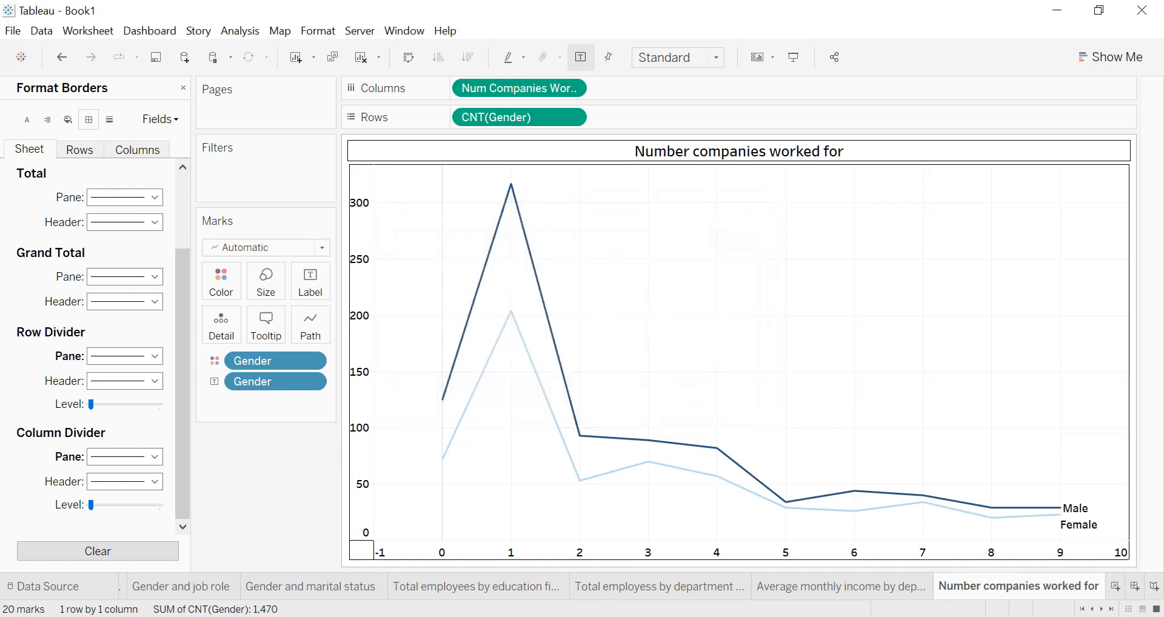
{"action": "double_click", "coordinate": [1019, 590]}
{"action": "key", "text": "End"}
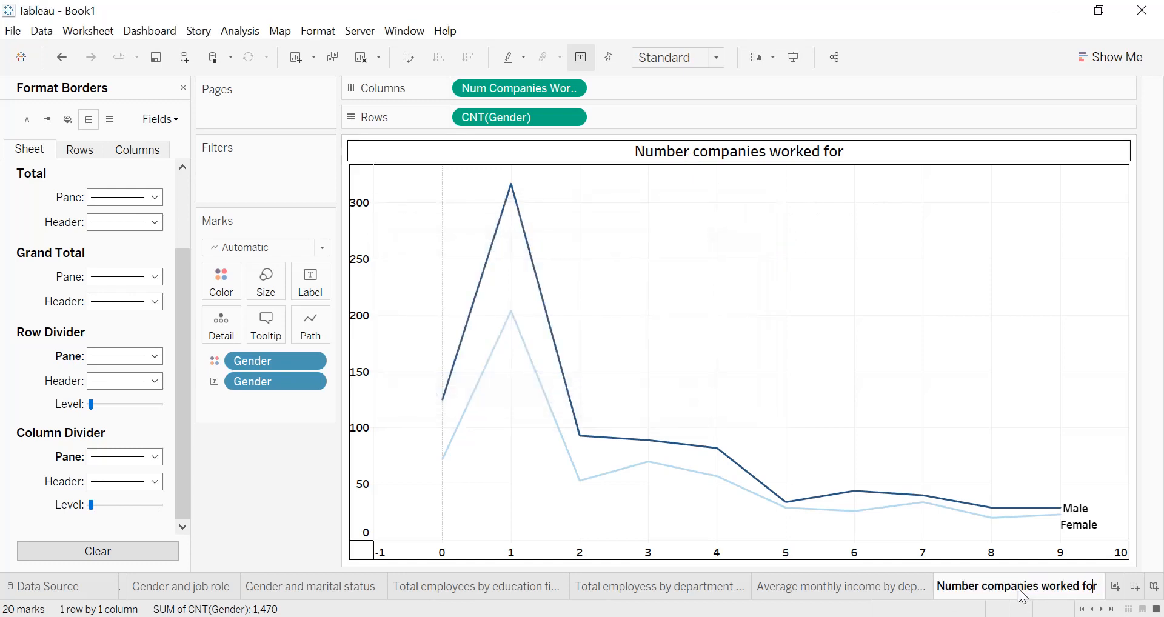
{"action": "type", "text": "of"}
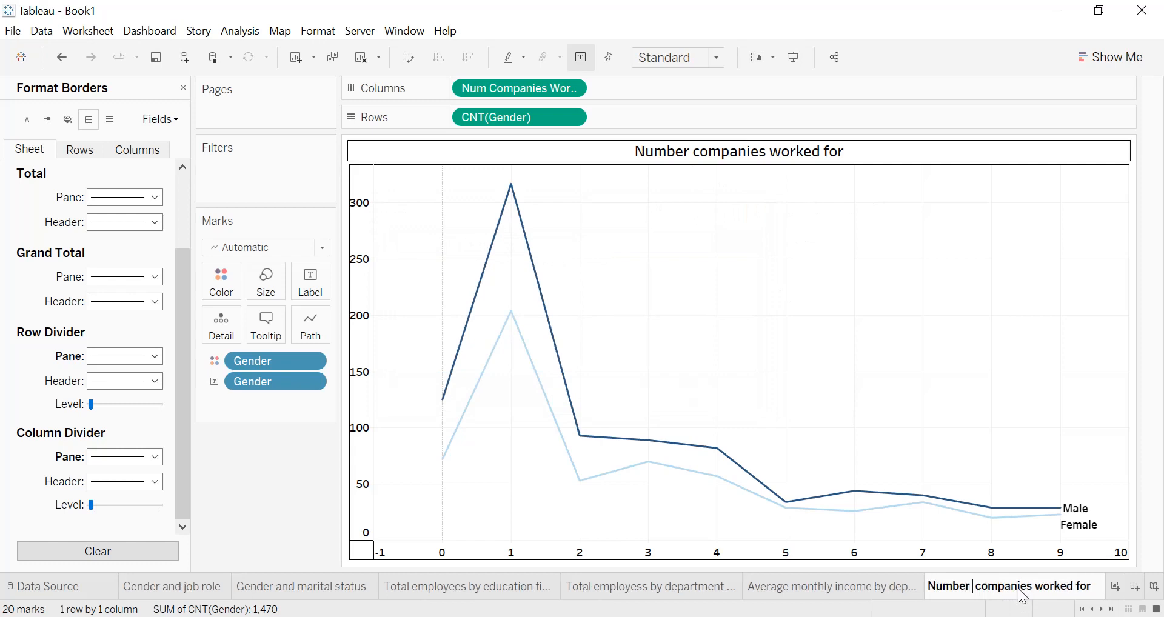
{"action": "key", "text": "Return"}
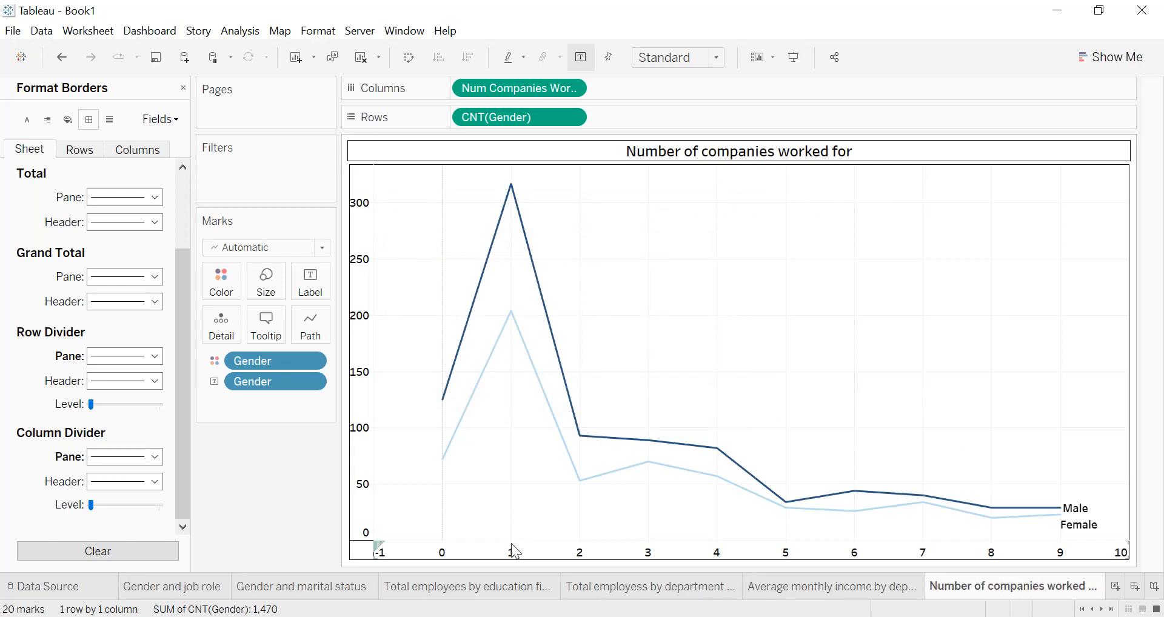
{"action": "mouse_move", "coordinate": [513, 326]}
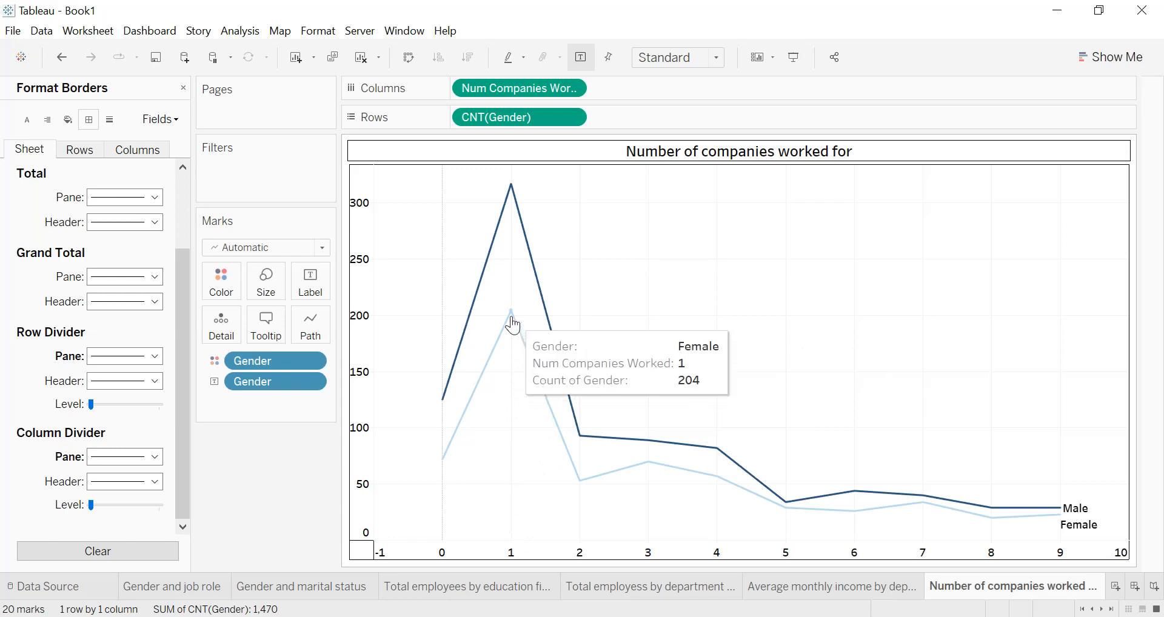
{"action": "mouse_move", "coordinate": [516, 213]}
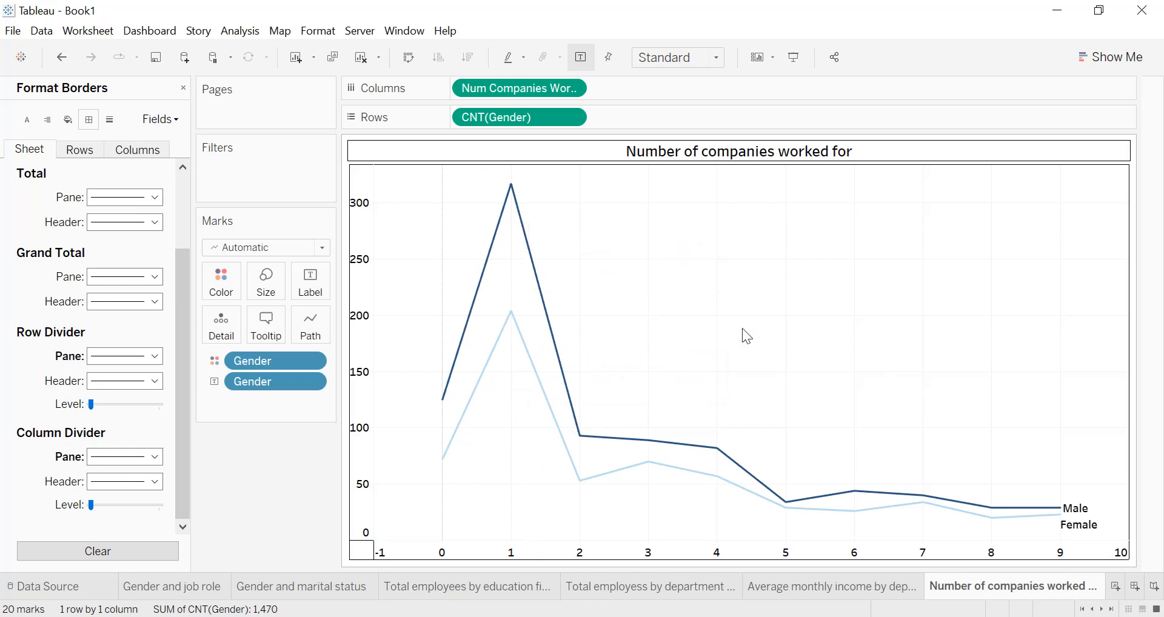
- Create a new dashboard and set its fixed size to 1900 px wide by 1300 px high
{"action": "left_click", "coordinate": [1136, 586]}
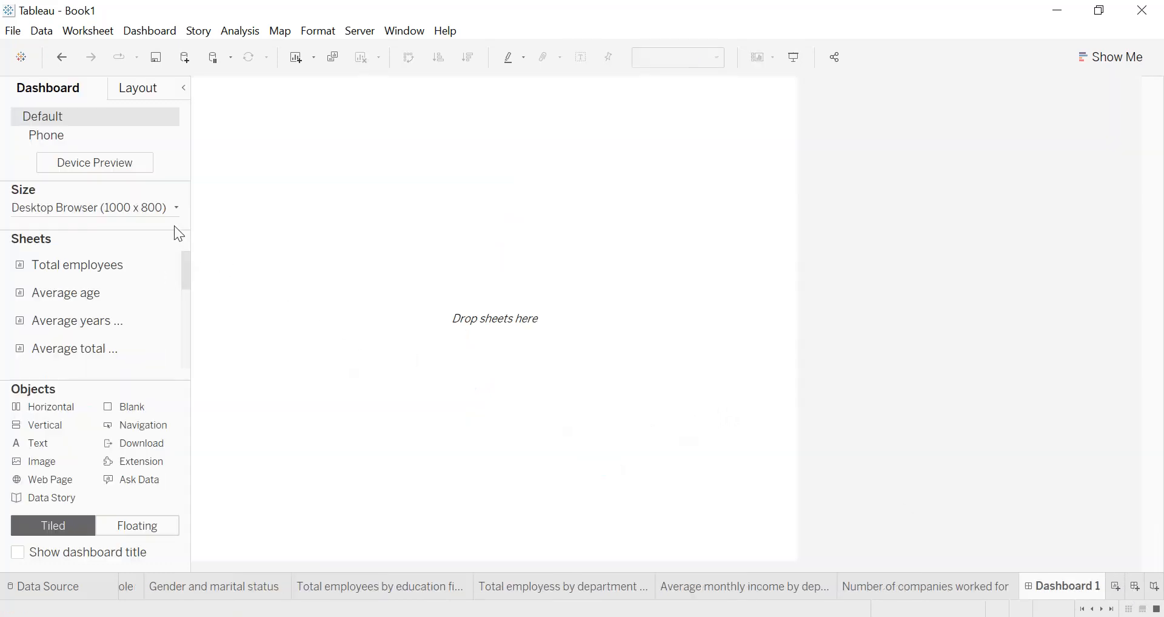
{"action": "left_click", "coordinate": [176, 208]}
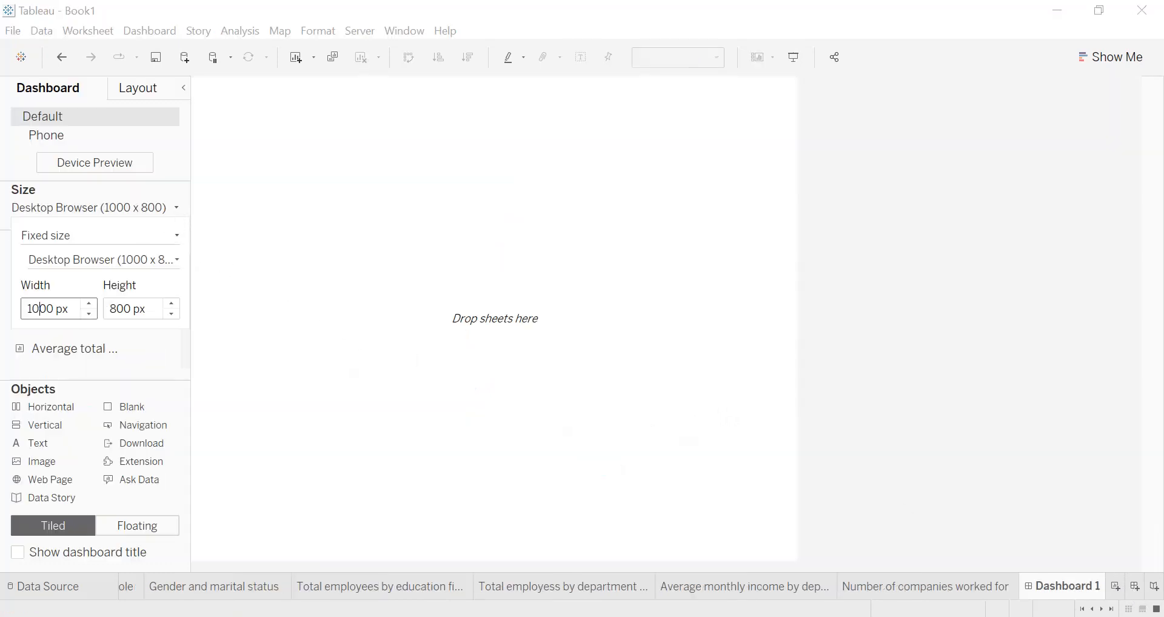
{"action": "left_click", "coordinate": [90, 302]}
{"action": "left_click", "coordinate": [90, 302]}
{"action": "left_click", "coordinate": [90, 302]}
{"action": "left_click", "coordinate": [90, 302]}
{"action": "left_click", "coordinate": [90, 302]}
{"action": "left_click", "coordinate": [90, 302]}
{"action": "left_click", "coordinate": [90, 302]}
{"action": "left_click", "coordinate": [90, 302]}
{"action": "left_click", "coordinate": [90, 302]}
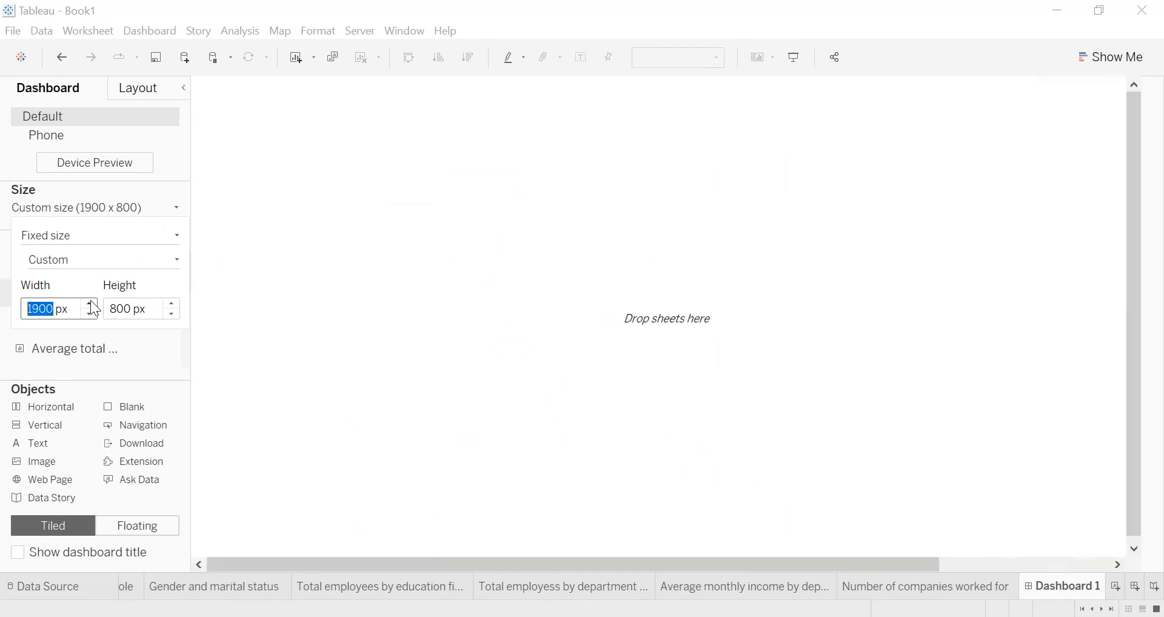
{"action": "left_click", "coordinate": [173, 305]}
{"action": "left_click", "coordinate": [173, 305]}
{"action": "left_click", "coordinate": [173, 305]}
{"action": "left_click", "coordinate": [174, 305]}
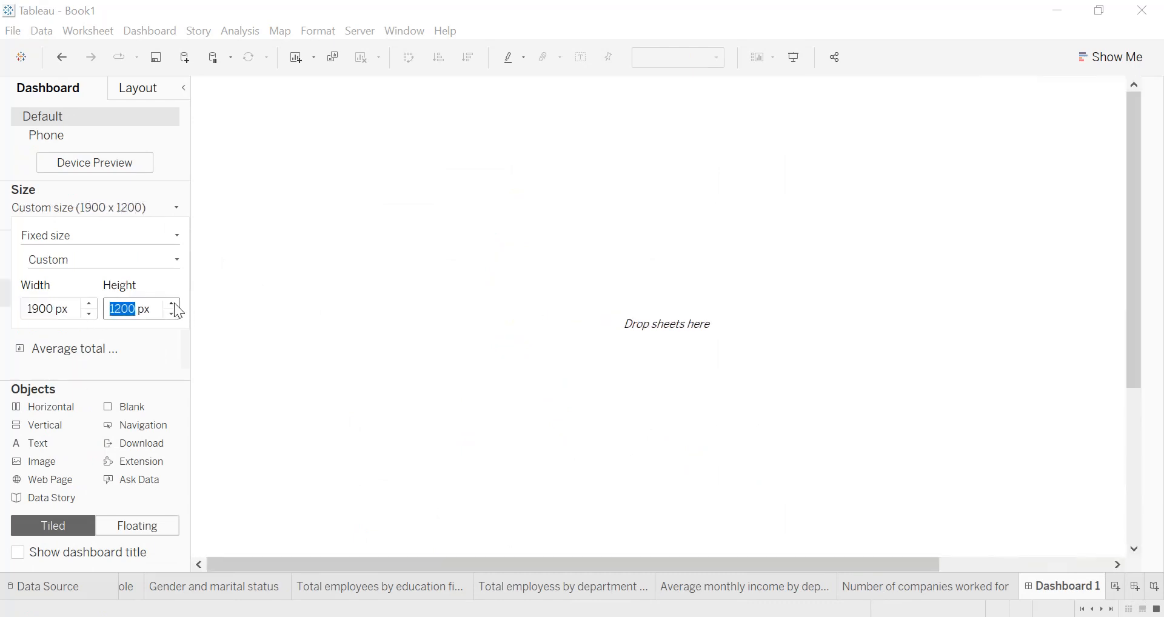
{"action": "left_click", "coordinate": [552, 213]}
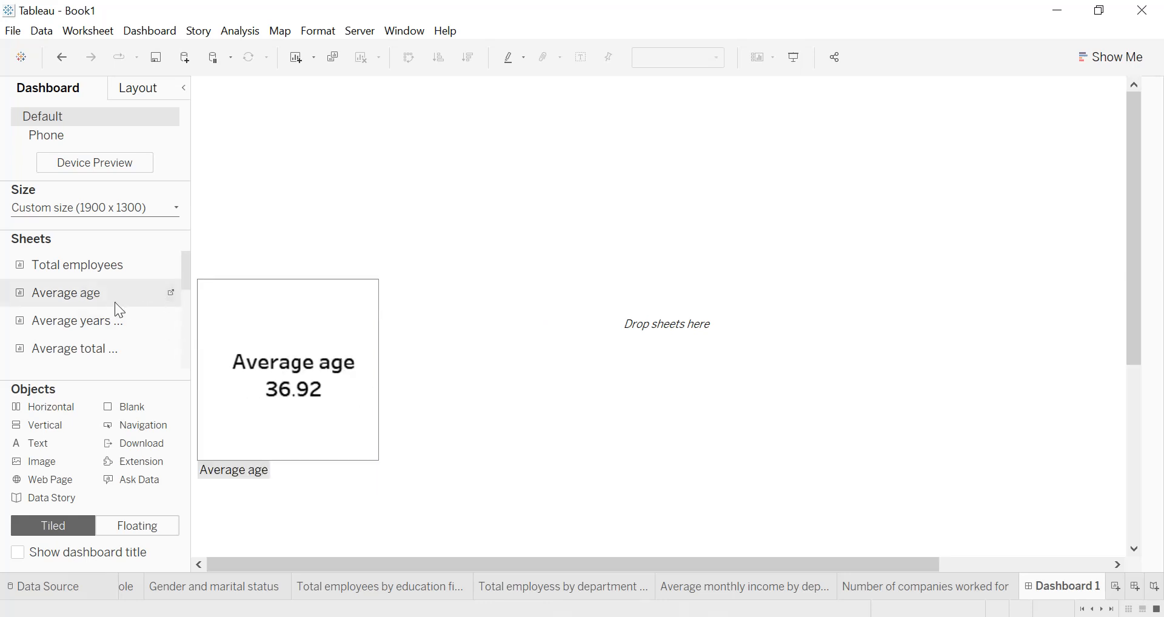
- Place the "Average age by department and job role" sheet on the dashboard with "Gender in the company" to its right
{"action": "scroll", "coordinate": [106, 331], "scroll_direction": "down", "scroll_amount": 2}
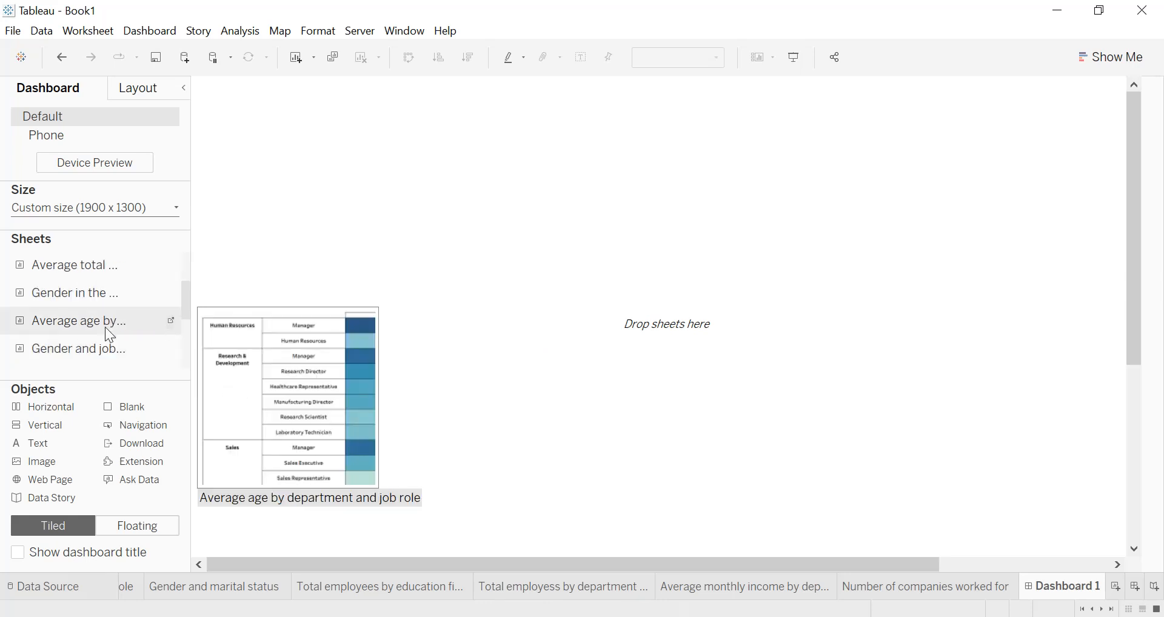
{"action": "left_click_drag", "start_coordinate": [105, 328], "coordinate": [260, 191]}
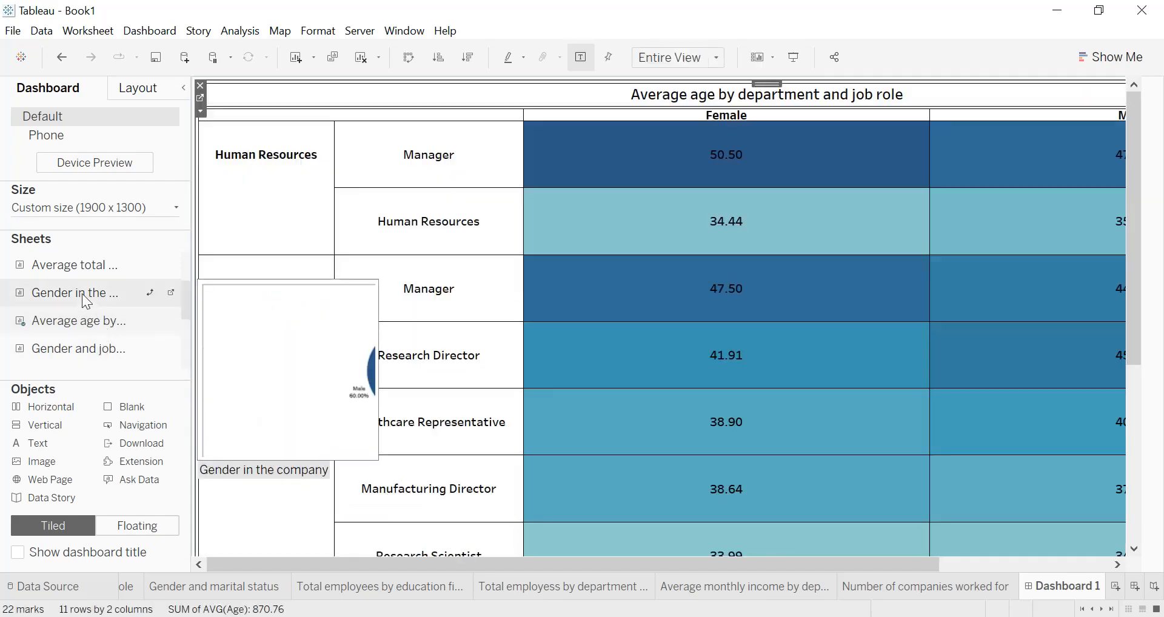
{"action": "left_click_drag", "start_coordinate": [87, 302], "coordinate": [708, 306]}
{"action": "left_click_drag", "start_coordinate": [904, 391], "coordinate": [904, 391]}
- Add the "Gender and job role" sheet to the right of the gender pie chart and narrow the average age table
{"action": "mouse_move", "coordinate": [106, 348]}
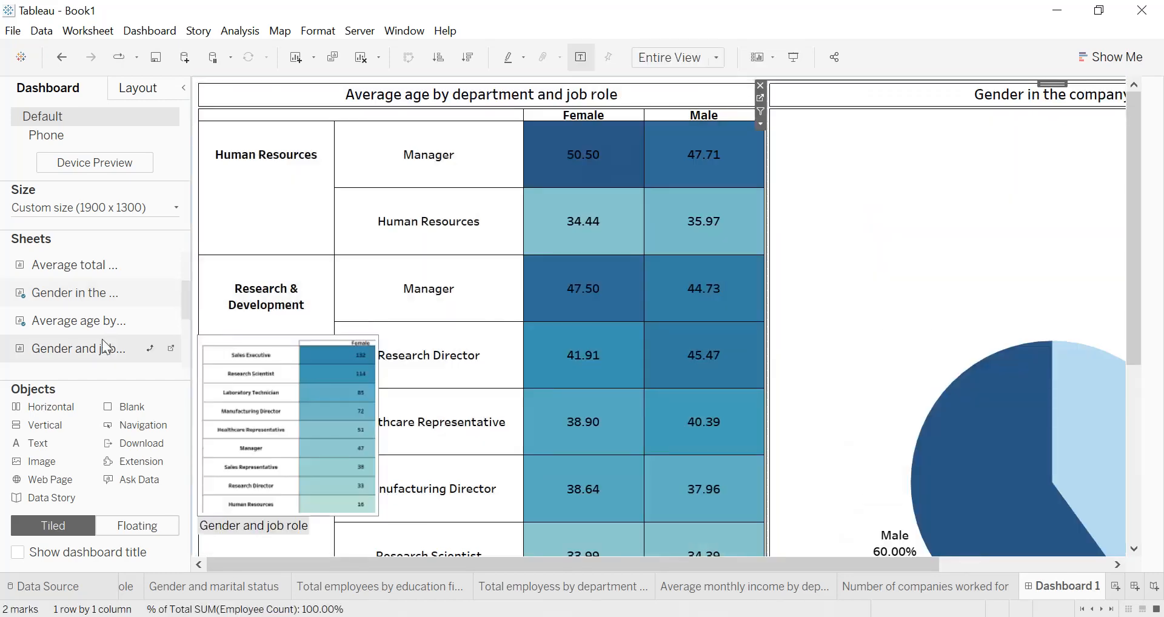
{"action": "mouse_move", "coordinate": [92, 351]}
{"action": "left_mouse_down"}
{"action": "mouse_move", "coordinate": [795, 348]}
{"action": "mouse_move", "coordinate": [995, 370]}
{"action": "left_mouse_up"}
{"action": "left_click_drag", "start_coordinate": [1078, 403], "coordinate": [1117, 457]}
{"action": "left_click_drag", "start_coordinate": [768, 299], "coordinate": [503, 305]}
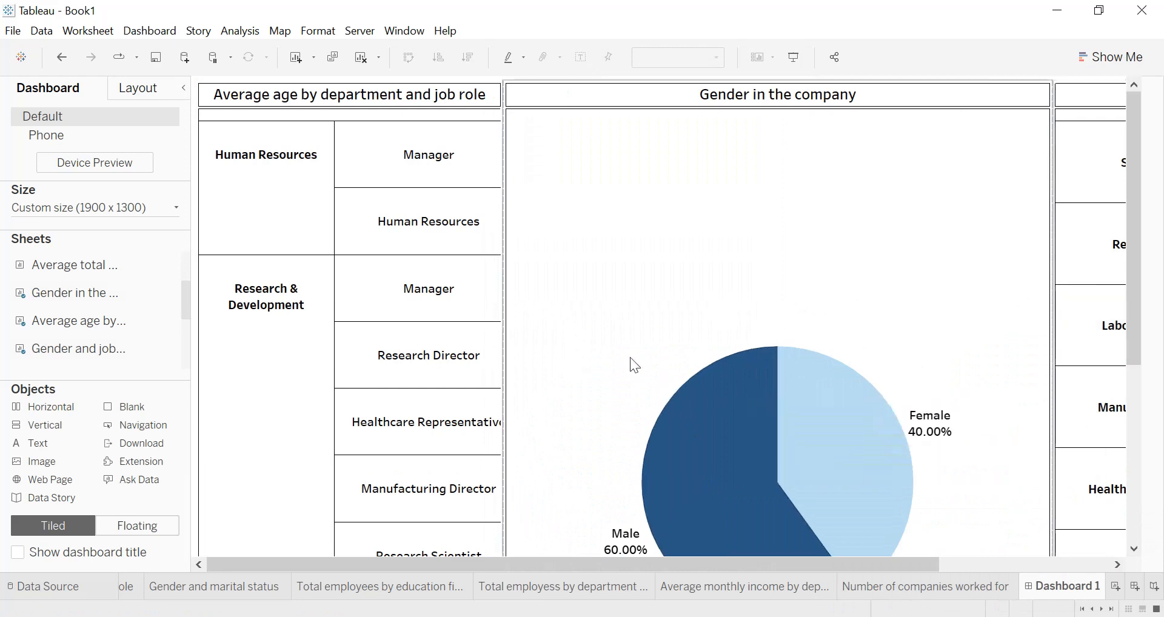
- Place the "Gender and marital status" sheet below the average age table and reduce the height of the average age table
{"action": "mouse_move", "coordinate": [95, 268]}
{"action": "scroll", "coordinate": [95, 278], "scroll_direction": "down", "scroll_amount": 3}
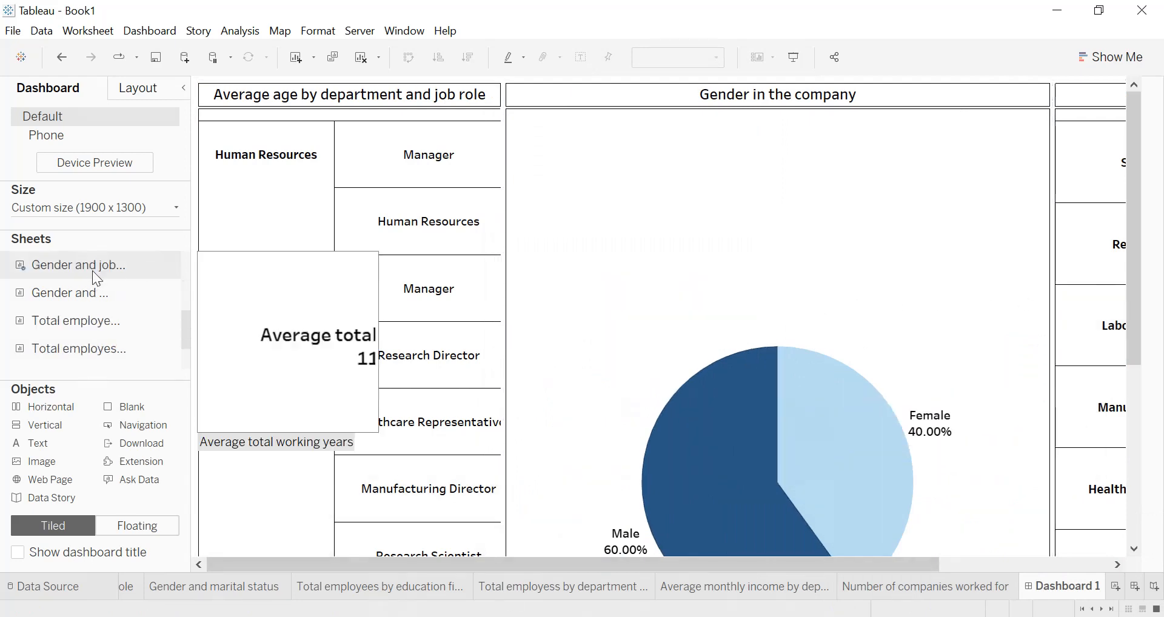
{"action": "scroll", "coordinate": [96, 278], "scroll_direction": "down", "scroll_amount": 2}
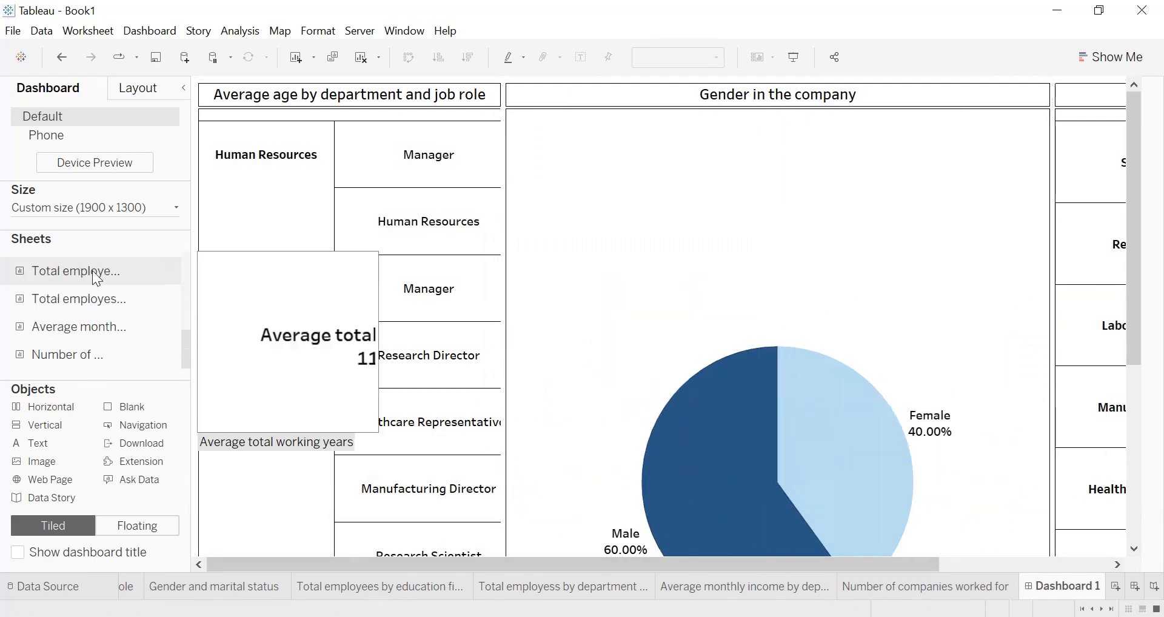
{"action": "scroll", "coordinate": [95, 278], "scroll_direction": "up", "scroll_amount": 6}
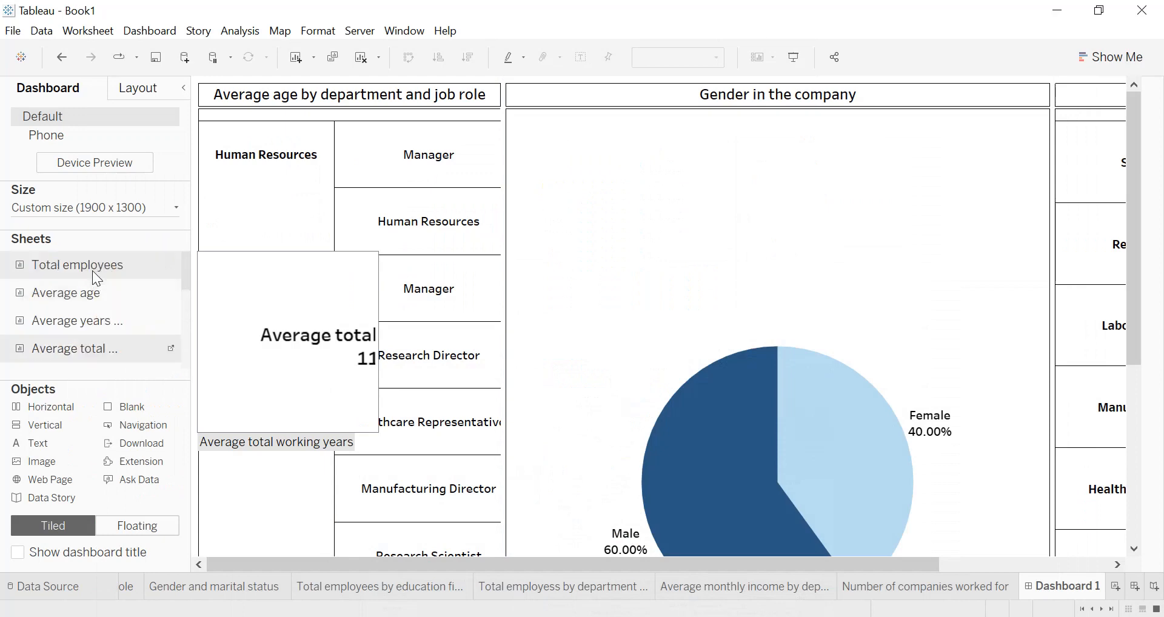
{"action": "scroll", "coordinate": [92, 271], "scroll_direction": "down", "scroll_amount": 3}
{"action": "mouse_move", "coordinate": [83, 287]}
{"action": "left_click_drag", "start_coordinate": [83, 292], "coordinate": [394, 470]}
{"action": "left_click_drag", "start_coordinate": [405, 516], "coordinate": [339, 550]}
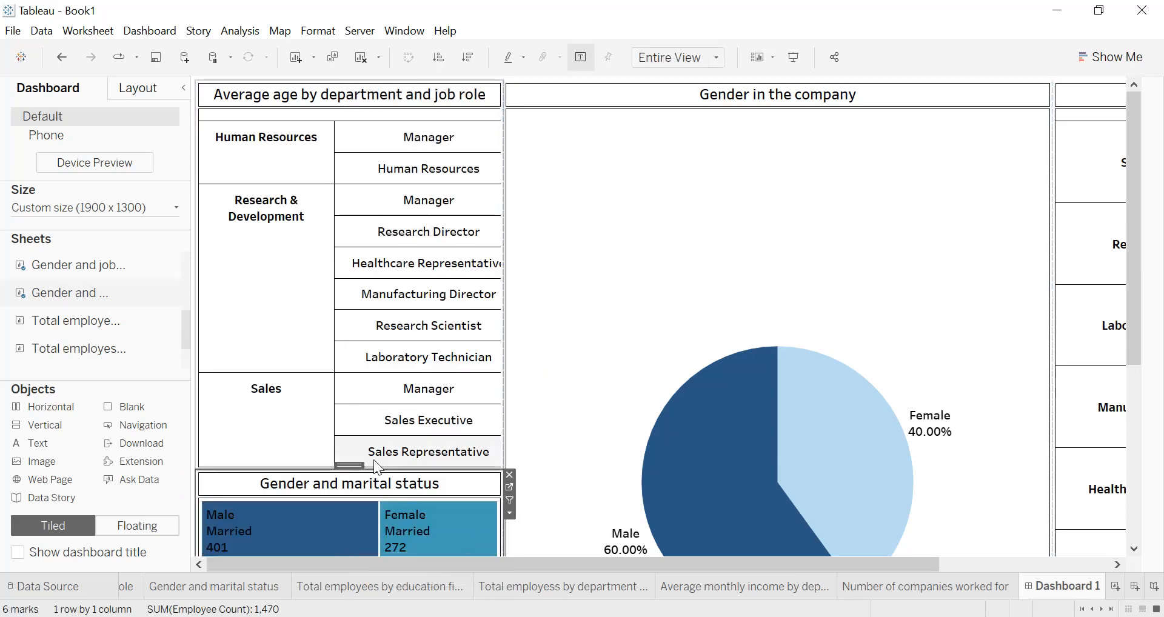
{"action": "left_click_drag", "start_coordinate": [384, 471], "coordinate": [379, 358]}
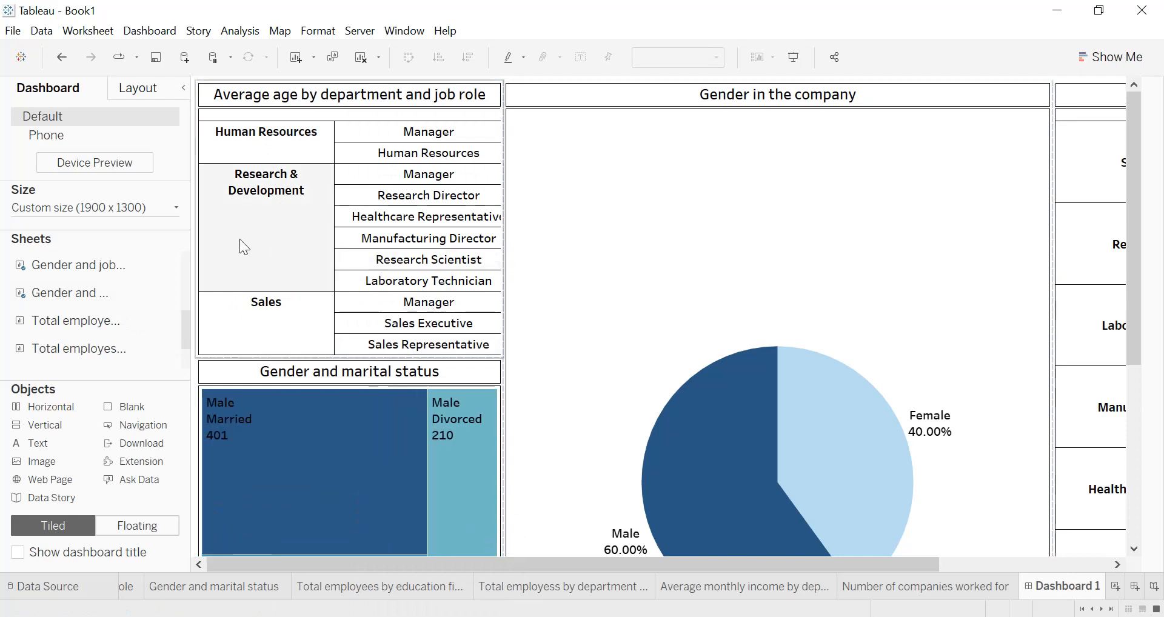
- Widen the average age sheet until its Female and Male columns show, and narrow its department column
{"action": "left_click_drag", "start_coordinate": [504, 240], "coordinate": [671, 237]}
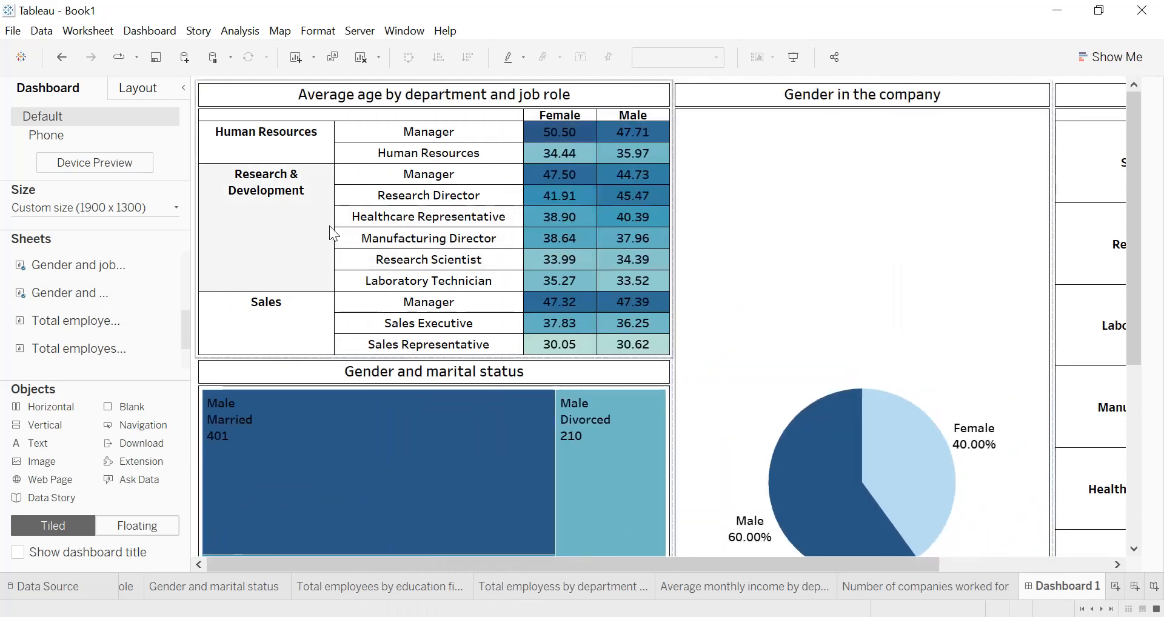
{"action": "left_click_drag", "start_coordinate": [335, 225], "coordinate": [304, 225]}
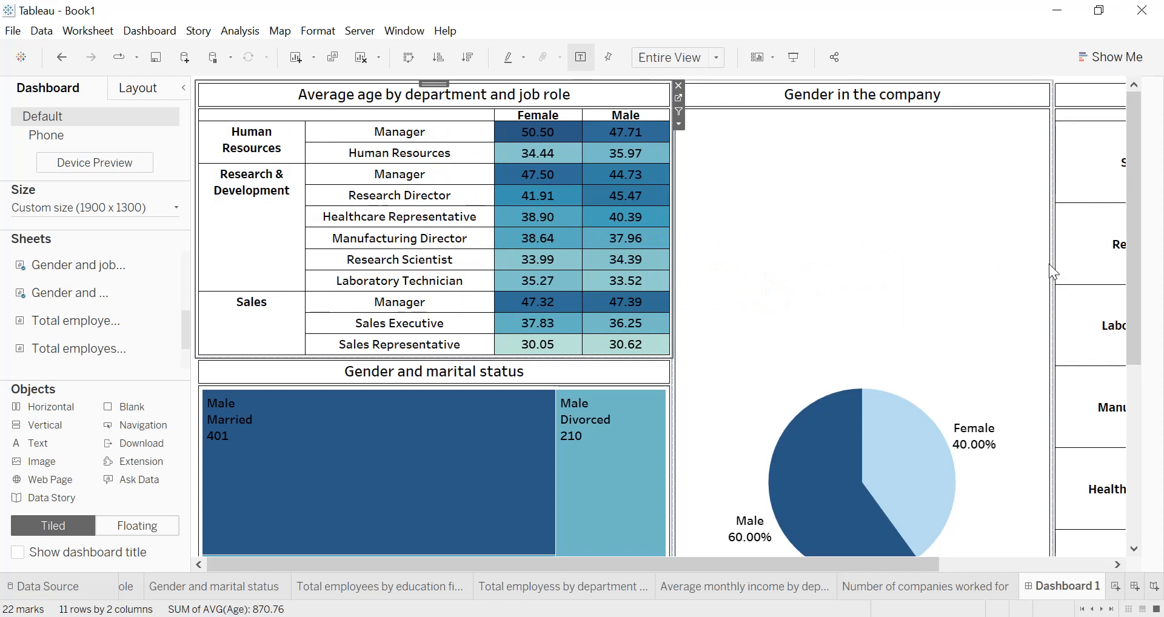
{"action": "left_click_drag", "start_coordinate": [671, 265], "coordinate": [616, 263]}
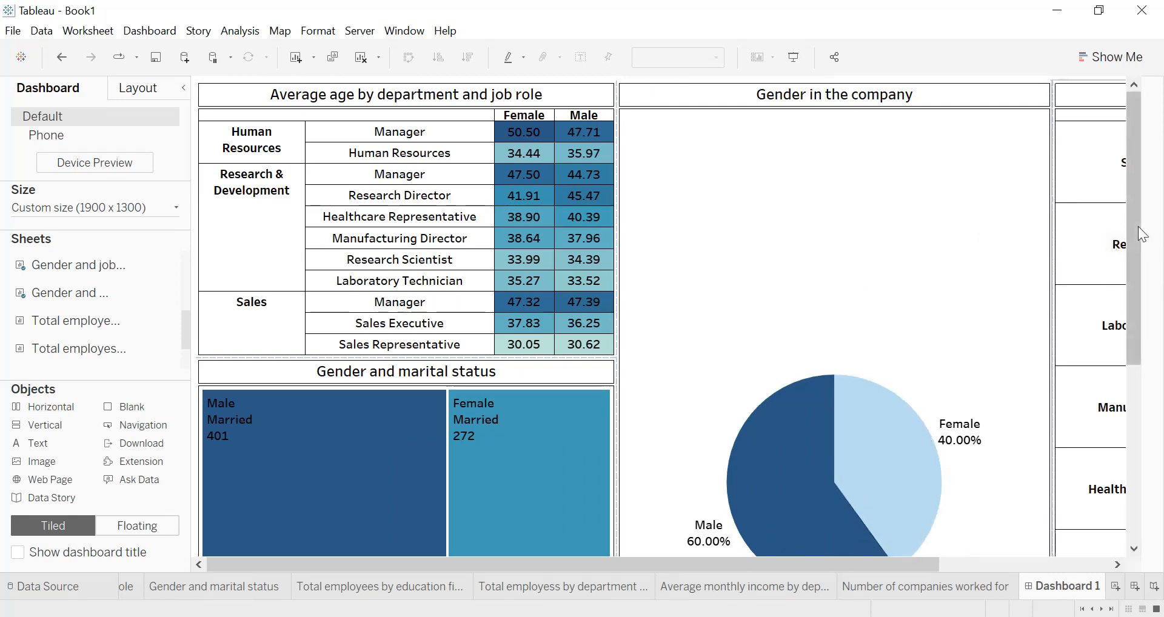
- Add the "Total employees by education field" sheet below the "Gender and marital status" treemap
{"action": "left_click_drag", "start_coordinate": [1142, 234], "coordinate": [1151, 469]}
{"action": "mouse_move", "coordinate": [134, 361]}
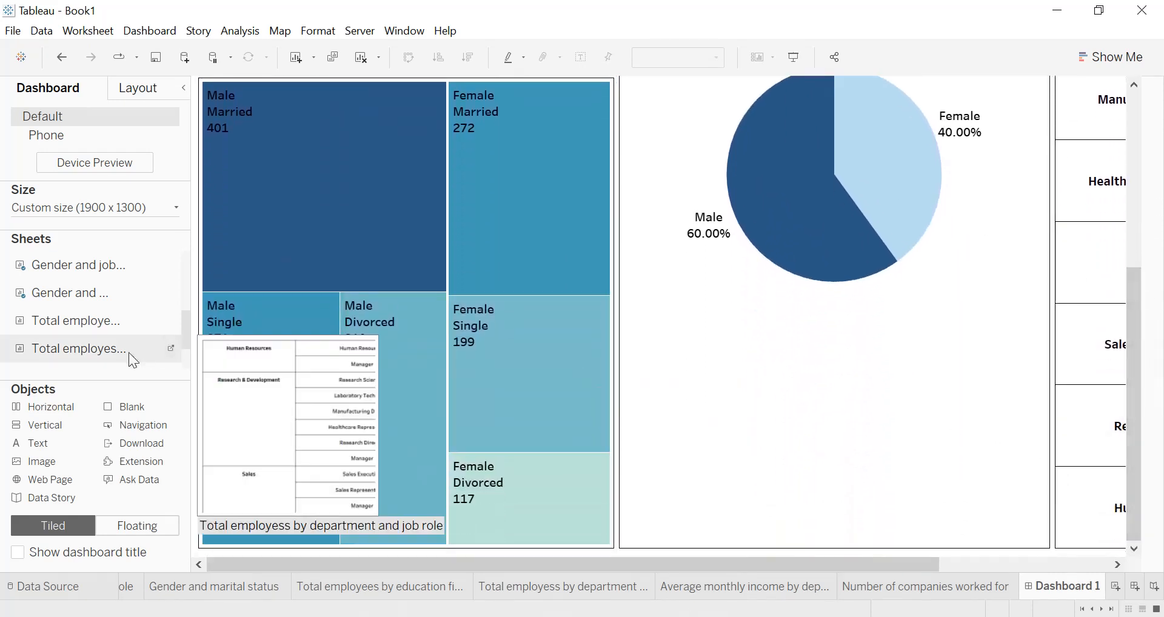
{"action": "mouse_move", "coordinate": [115, 336]}
{"action": "mouse_move", "coordinate": [114, 333]}
{"action": "left_mouse_down"}
{"action": "mouse_move", "coordinate": [412, 470]}
{"action": "mouse_move", "coordinate": [415, 458]}
{"action": "left_mouse_up"}
{"action": "left_click_drag", "start_coordinate": [380, 300], "coordinate": [378, 290]}
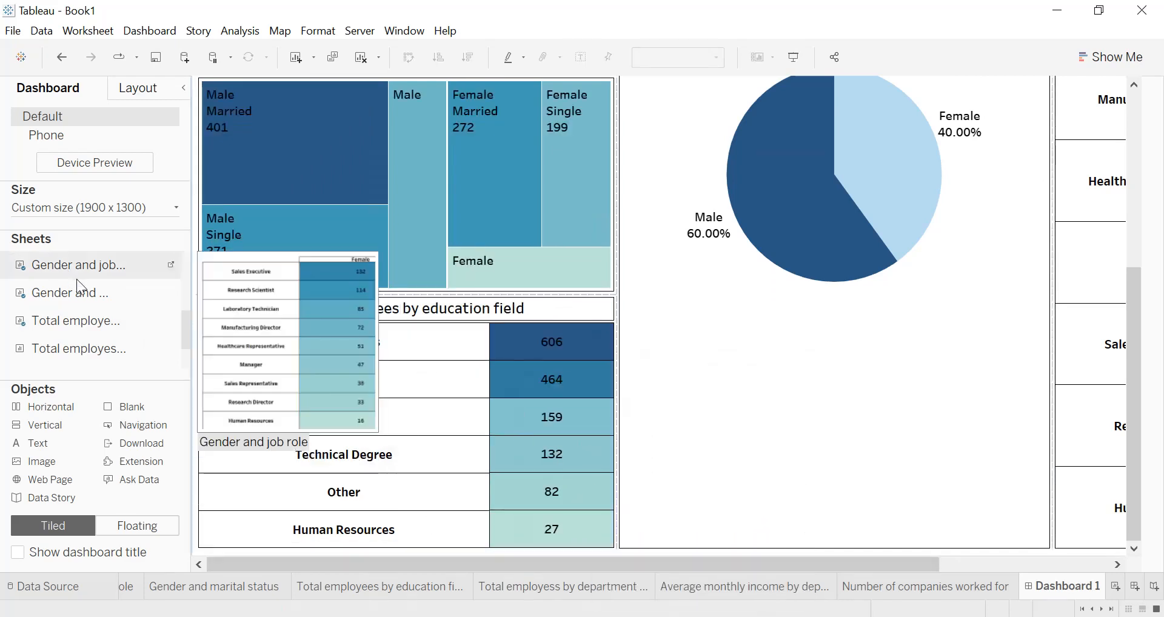
- Place the "Average monthly income by department and job role" sheet below the gender pie chart and narrow its department and job role columns
{"action": "scroll", "coordinate": [81, 285], "scroll_direction": "down", "scroll_amount": 2}
{"action": "mouse_move", "coordinate": [109, 334]}
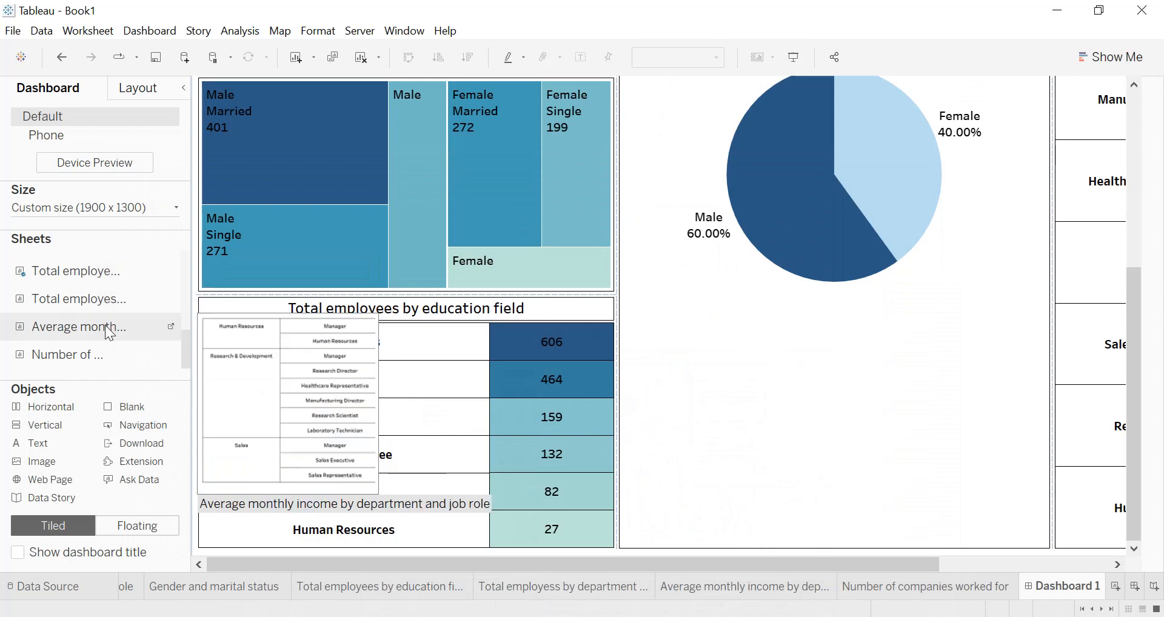
{"action": "mouse_move", "coordinate": [109, 333]}
{"action": "left_mouse_down"}
{"action": "mouse_move", "coordinate": [255, 376]}
{"action": "mouse_move", "coordinate": [849, 428]}
{"action": "left_mouse_up"}
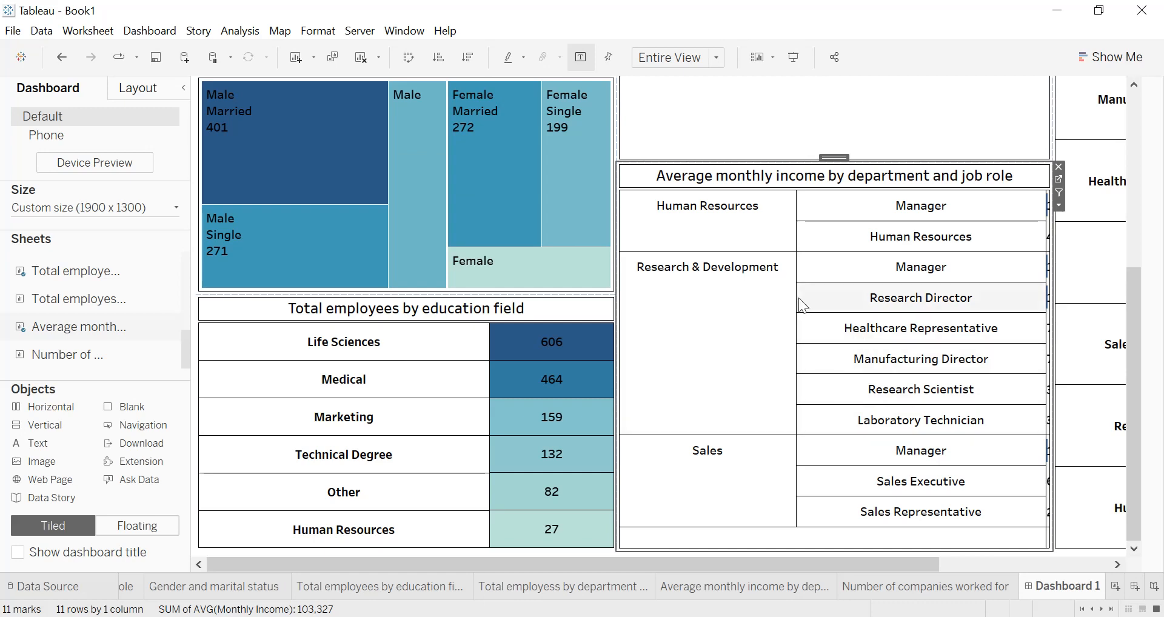
{"action": "left_click_drag", "start_coordinate": [797, 305], "coordinate": [744, 311]}
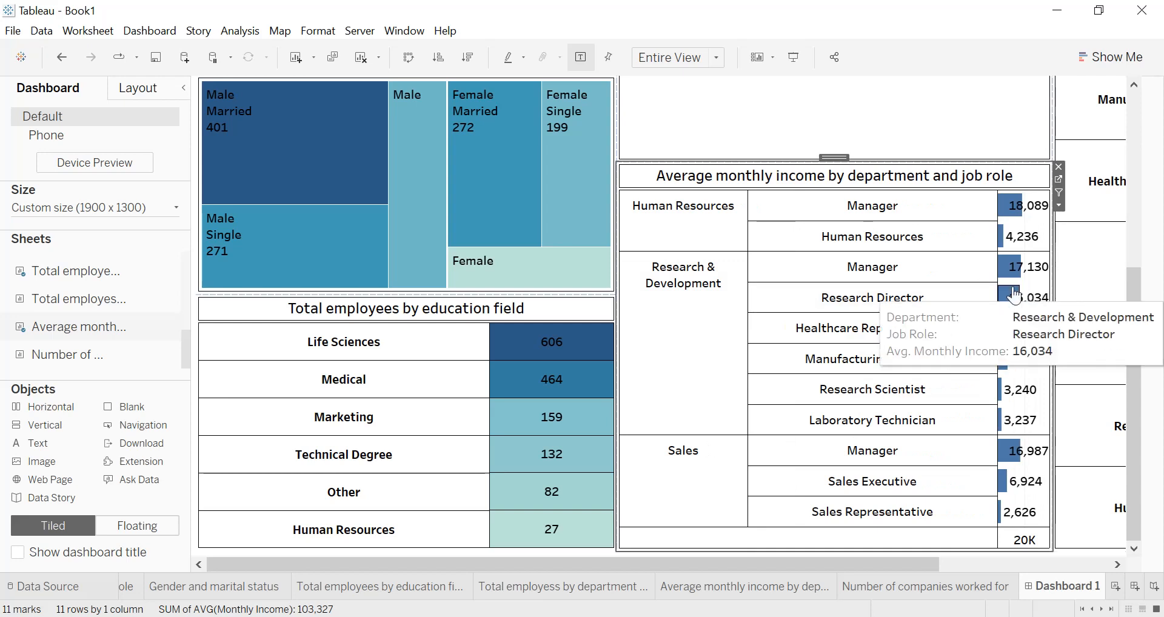
{"action": "left_click_drag", "start_coordinate": [923, 275], "coordinate": [915, 277]}
{"action": "left_click_drag", "start_coordinate": [748, 273], "coordinate": [722, 277]}
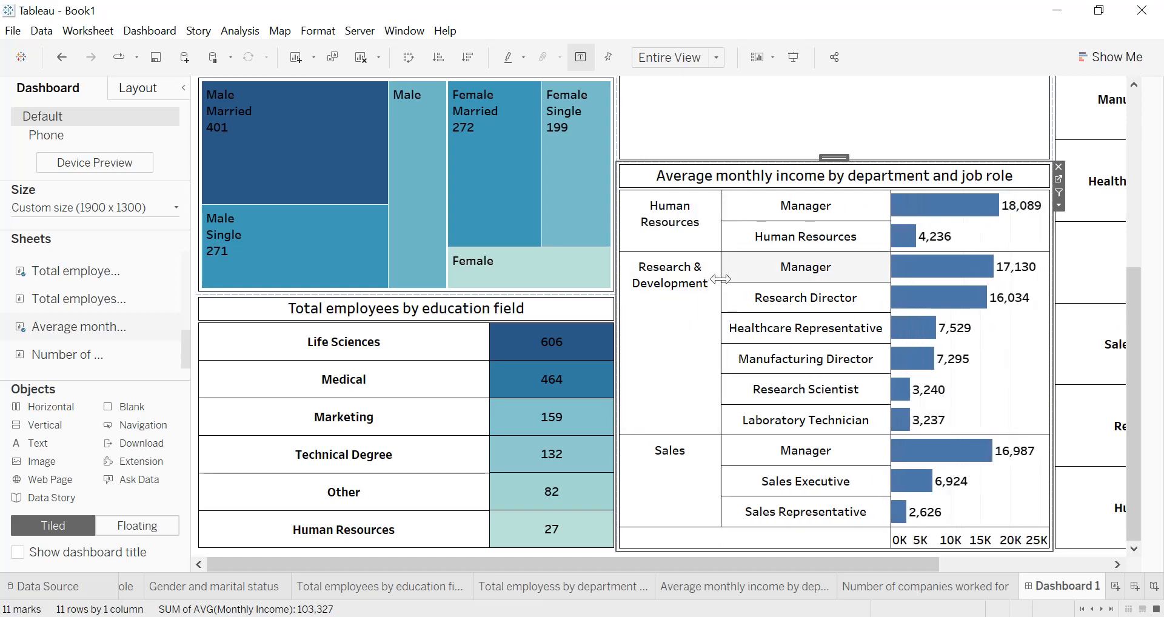
- Add the "Total employess by department and job role" sheet below "Gender and job role" and narrow its department column
{"action": "left_click_drag", "start_coordinate": [908, 562], "coordinate": [1079, 564]}
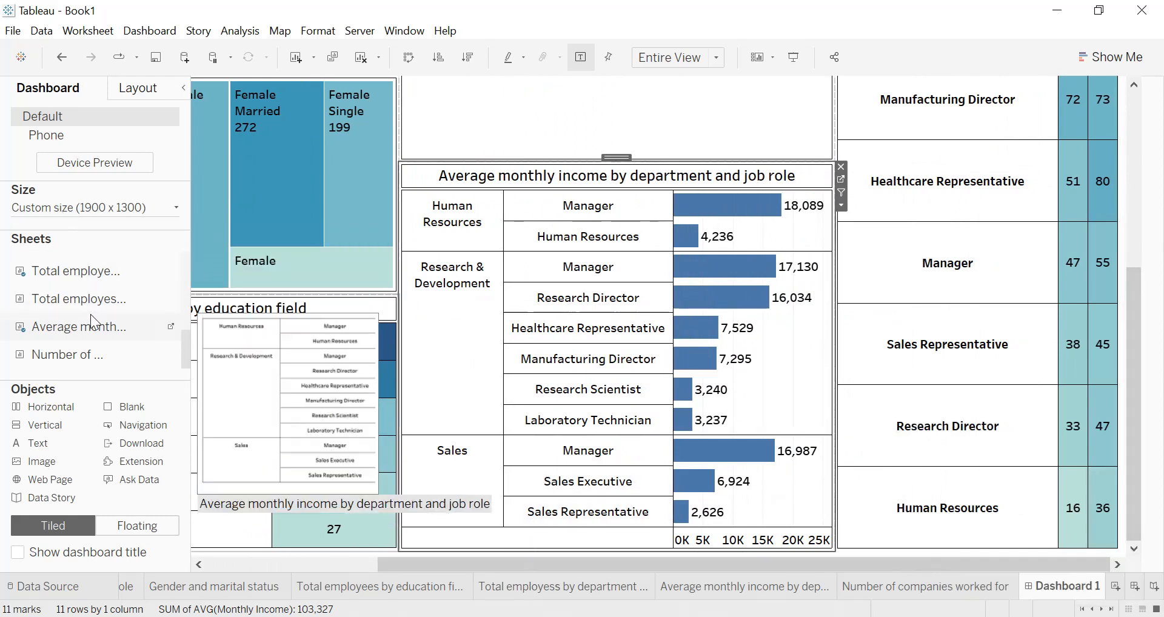
{"action": "mouse_move", "coordinate": [109, 306]}
{"action": "mouse_move", "coordinate": [109, 307]}
{"action": "left_mouse_down"}
{"action": "mouse_move", "coordinate": [519, 337]}
{"action": "mouse_move", "coordinate": [956, 436]}
{"action": "mouse_move", "coordinate": [1090, 437]}
{"action": "mouse_move", "coordinate": [991, 441]}
{"action": "left_mouse_up"}
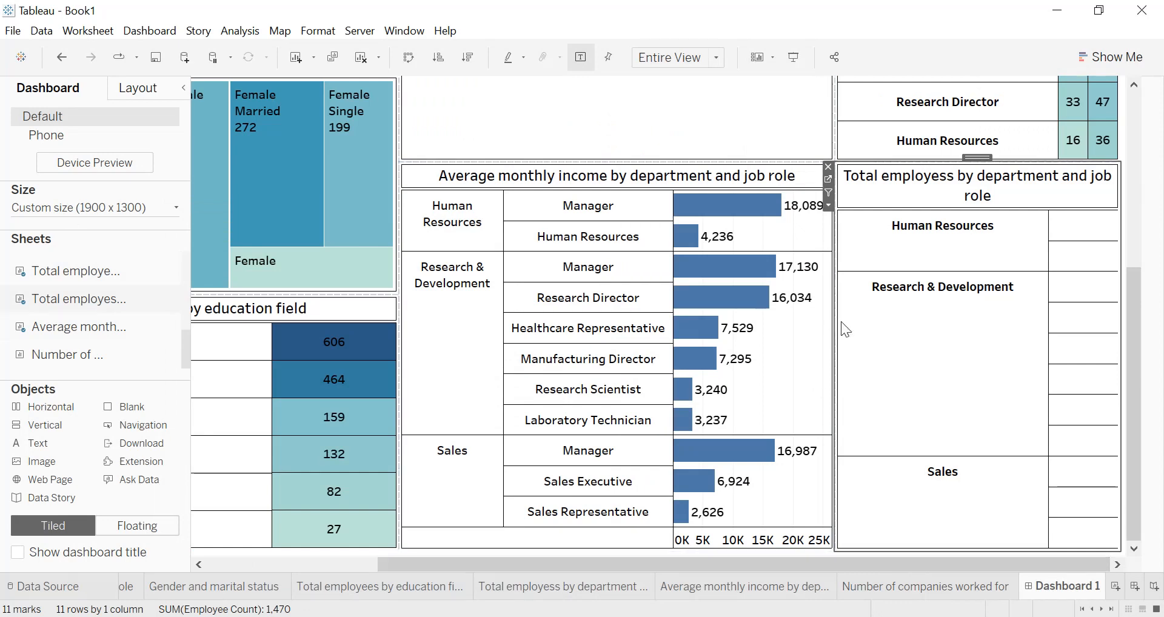
{"action": "left_click_drag", "start_coordinate": [1048, 312], "coordinate": [930, 314]}
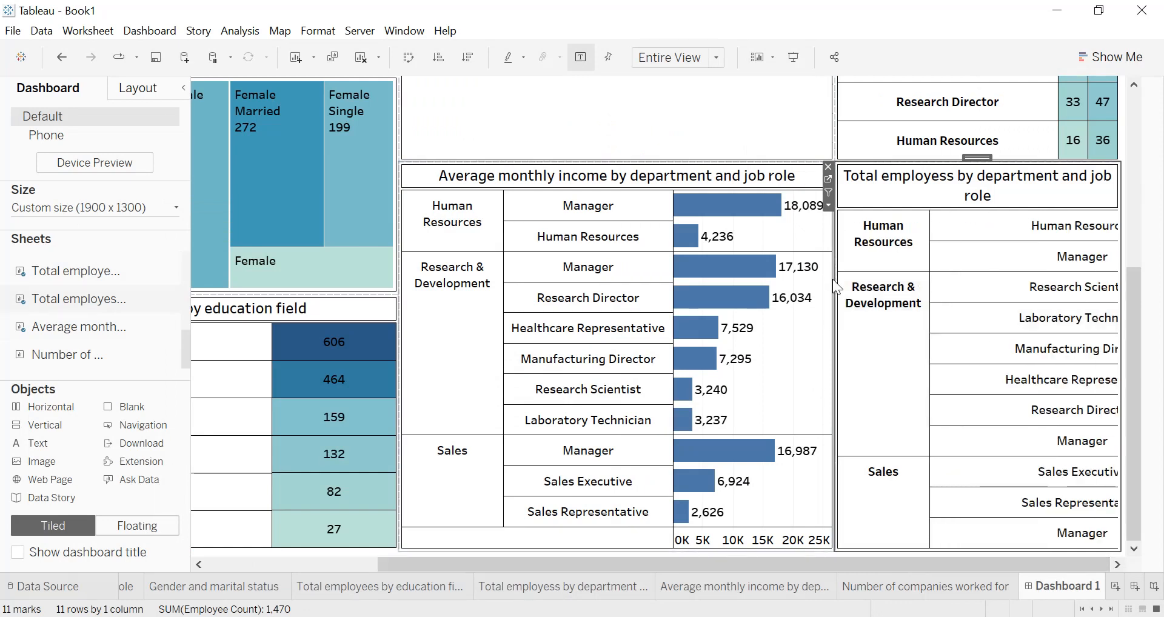
- Narrow the job role column of the total employees table so the count column fits when the sheet is back at the width of "Gender and job role"
{"action": "left_click_drag", "start_coordinate": [835, 282], "coordinate": [762, 286]}
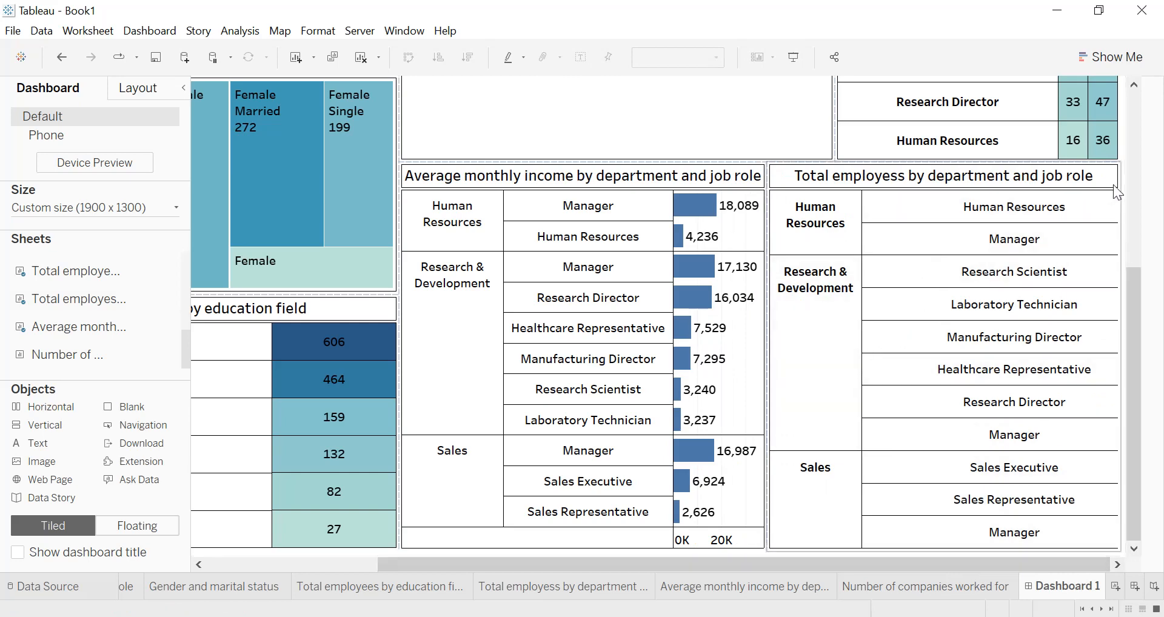
{"action": "left_click", "coordinate": [835, 244]}
{"action": "left_click_drag", "start_coordinate": [834, 245], "coordinate": [634, 243]}
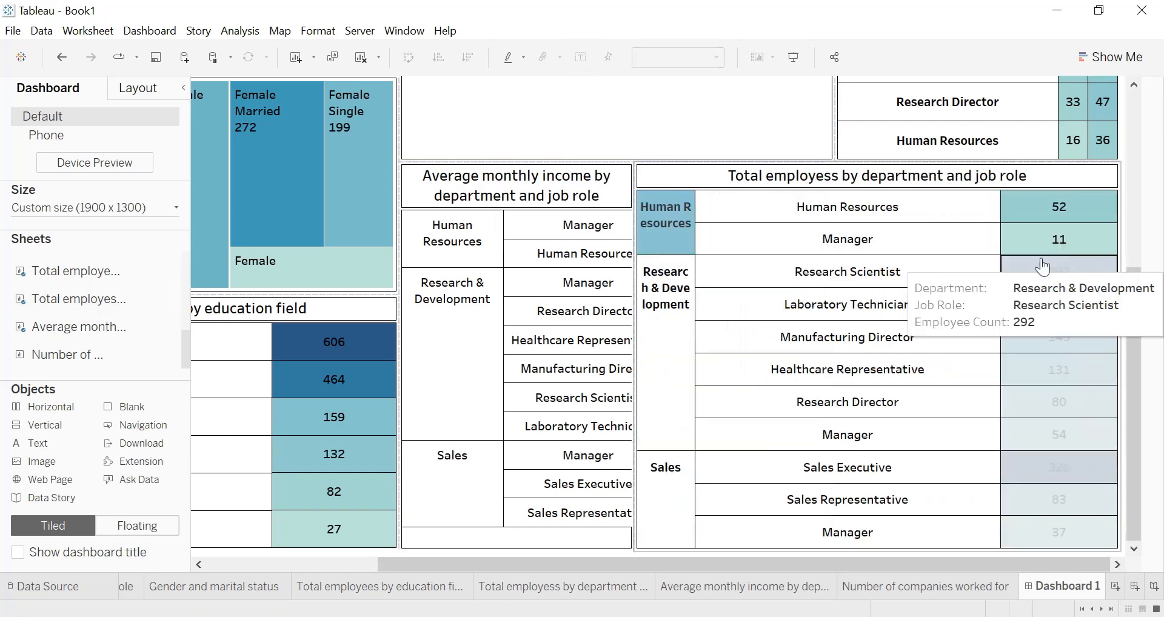
{"action": "left_click", "coordinate": [1003, 241]}
{"action": "left_click_drag", "start_coordinate": [871, 242], "coordinate": [840, 243]}
{"action": "left_click_drag", "start_coordinate": [635, 246], "coordinate": [835, 243]}
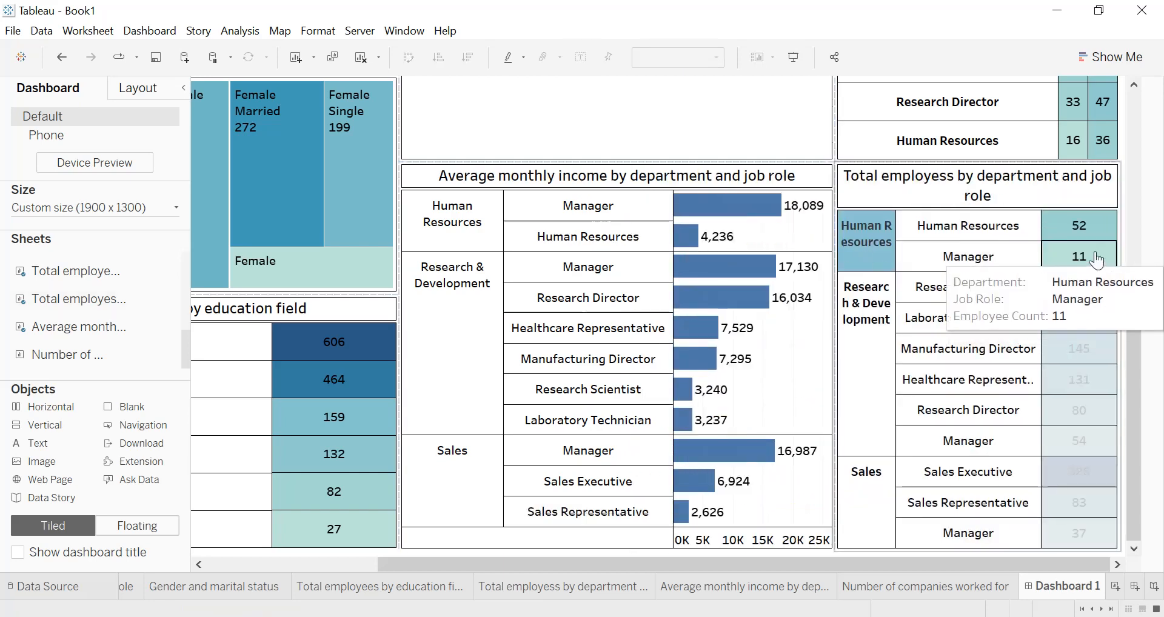
- Clear the selection in the total employees table, and widen the sheet and its department column so the department names fit
{"action": "left_click", "coordinate": [1084, 238]}
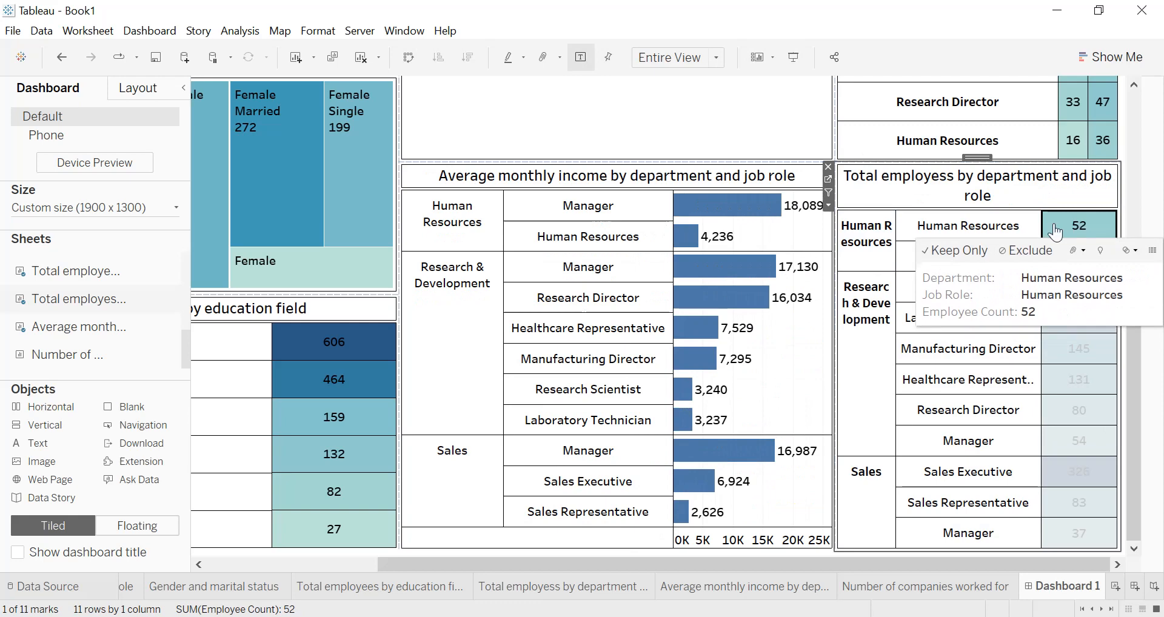
{"action": "left_click", "coordinate": [1084, 238]}
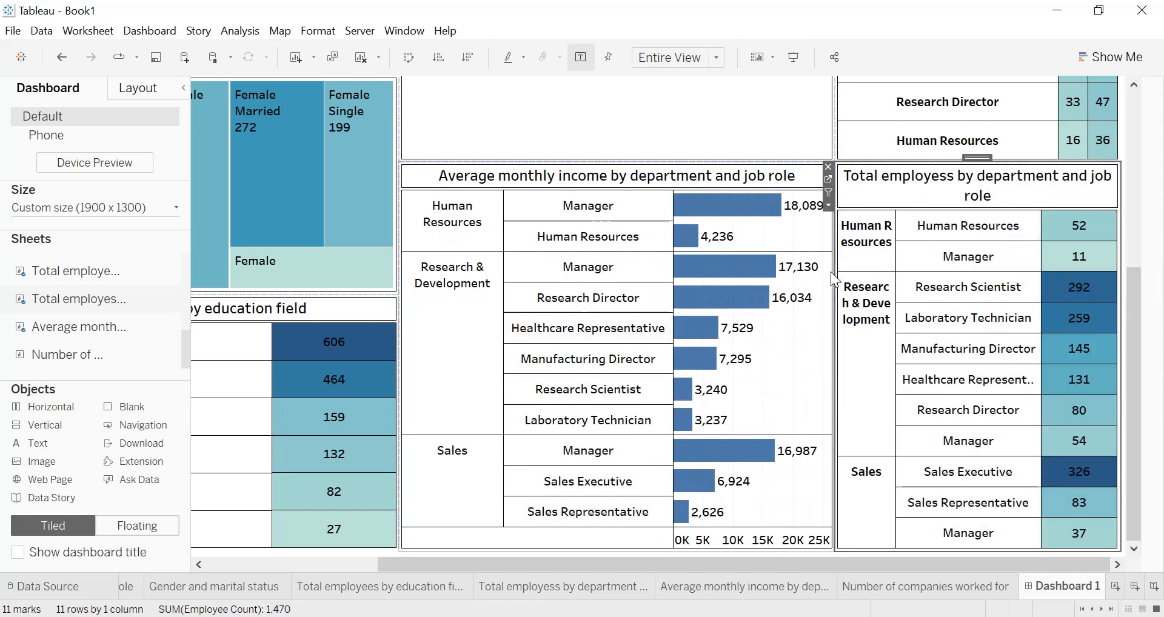
{"action": "left_click_drag", "start_coordinate": [832, 274], "coordinate": [766, 280]}
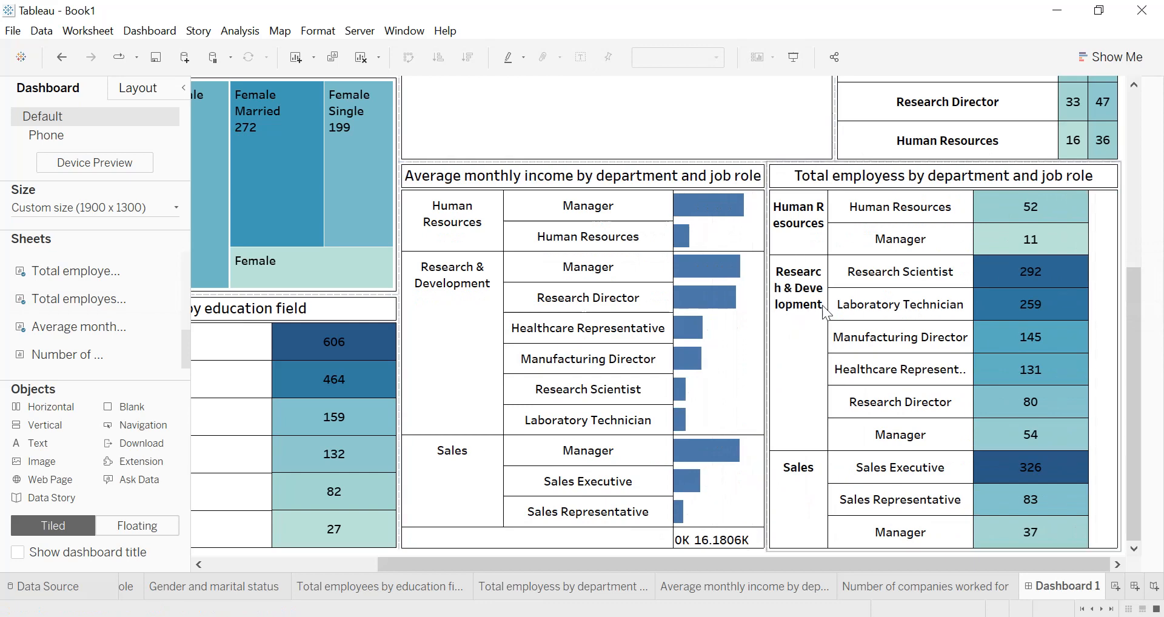
{"action": "left_click_drag", "start_coordinate": [828, 308], "coordinate": [852, 306]}
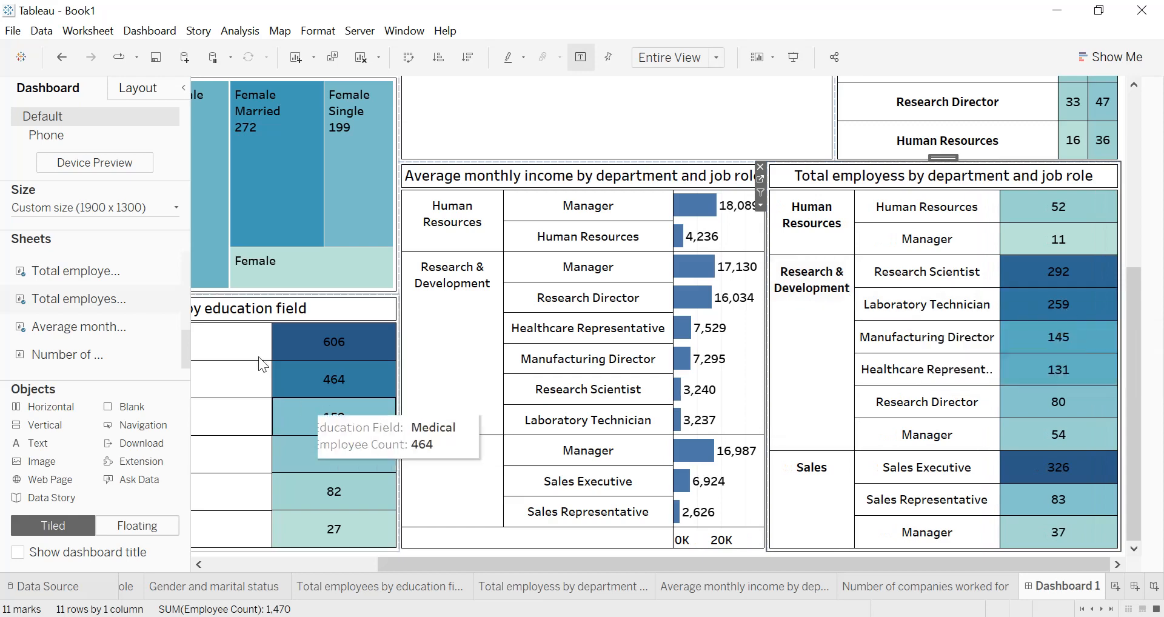
- Collapse the side pane and widen the average monthly income sheet on both sides
{"action": "left_click", "coordinate": [184, 88]}
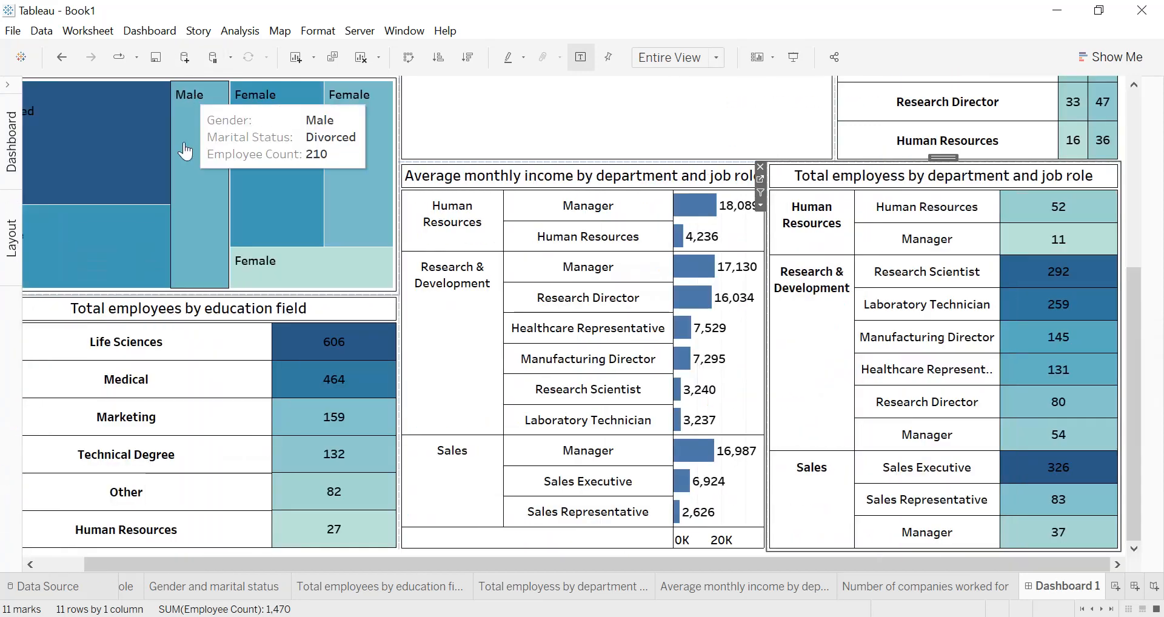
{"action": "left_click_drag", "start_coordinate": [788, 567], "coordinate": [574, 565]}
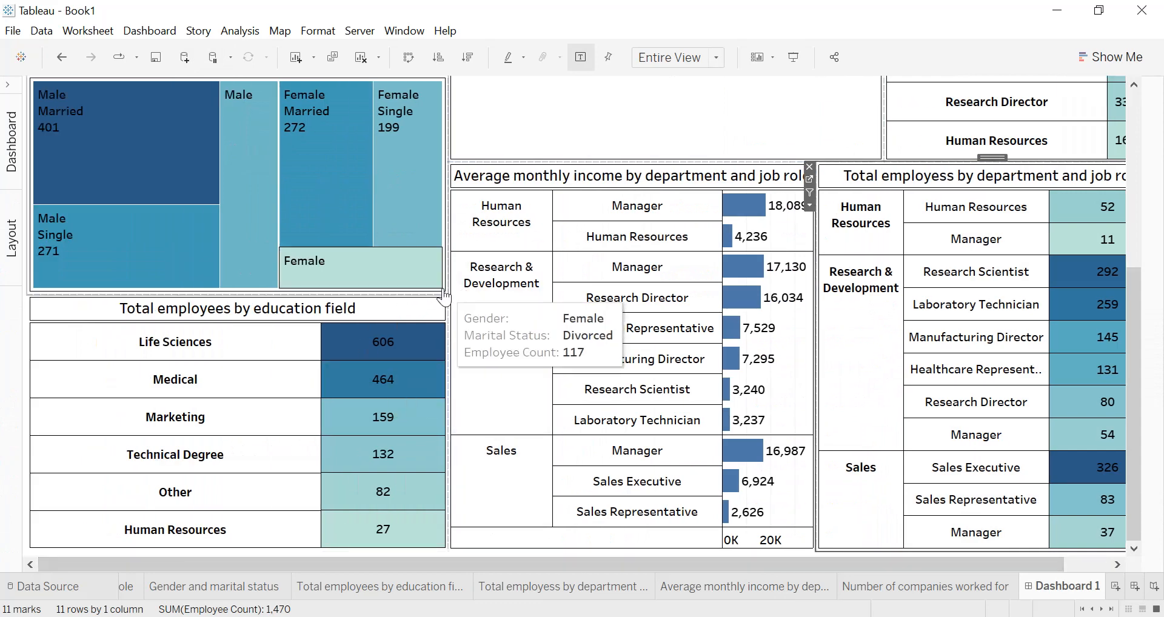
{"action": "left_click_drag", "start_coordinate": [447, 286], "coordinate": [402, 286]}
{"action": "left_click_drag", "start_coordinate": [815, 242], "coordinate": [838, 245]}
{"action": "left_click_drag", "start_coordinate": [1007, 249], "coordinate": [1008, 250]}
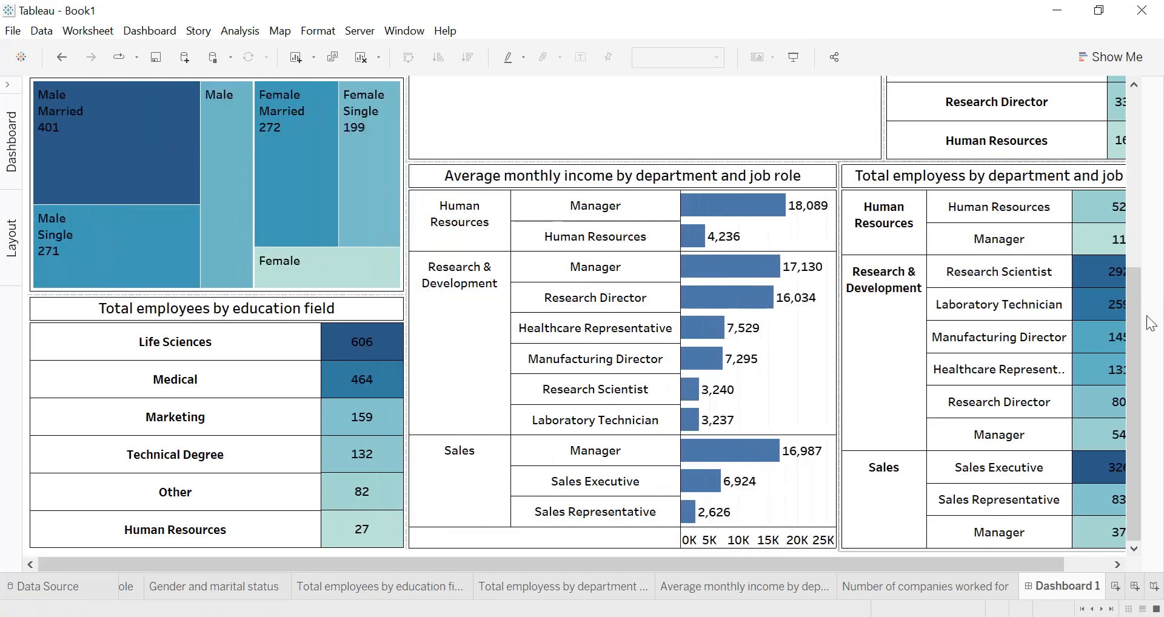
- Widen the "Gender and job role" sheet so its left edge lines up with the total employees sheet below
{"action": "left_click", "coordinate": [1096, 564]}
{"action": "left_click", "coordinate": [1093, 562]}
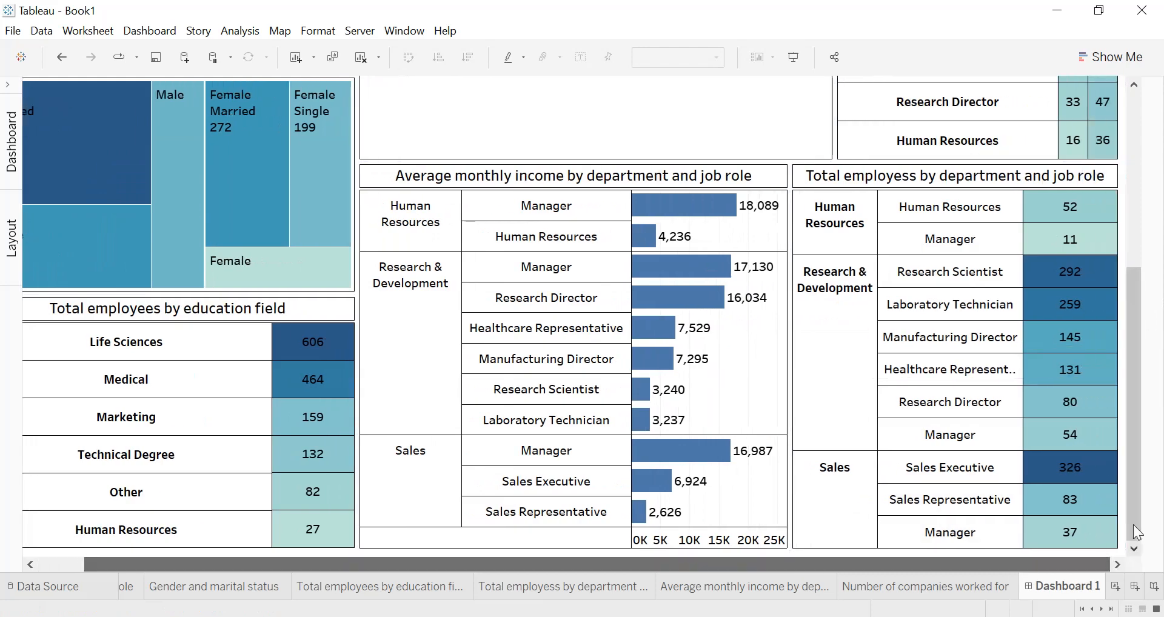
{"action": "left_click_drag", "start_coordinate": [1134, 471], "coordinate": [1136, 246]}
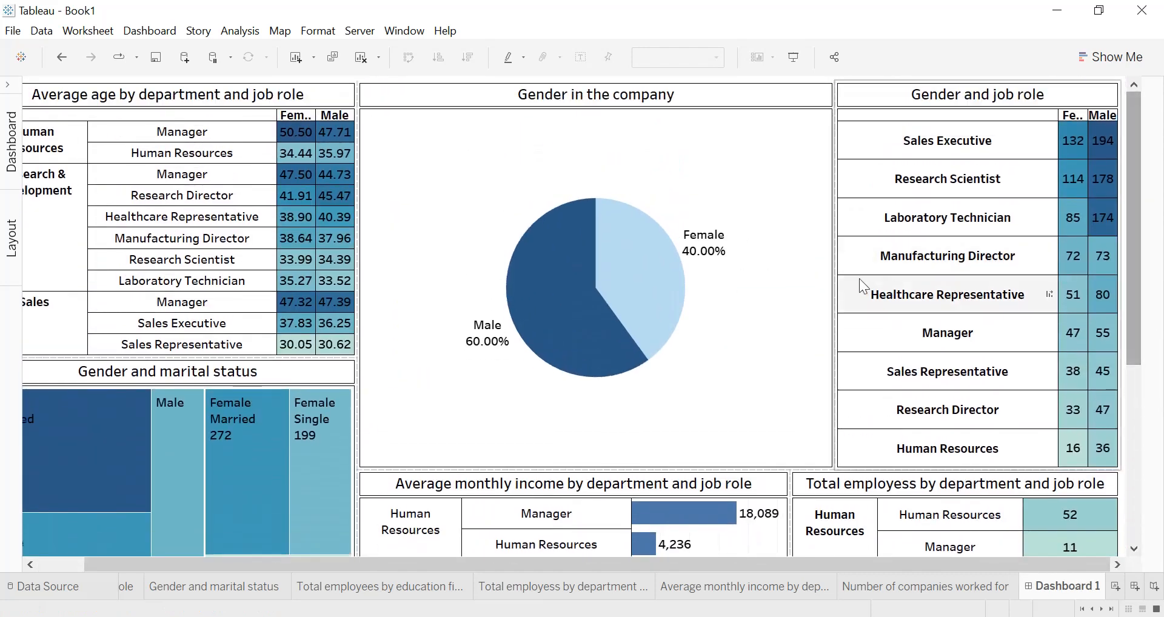
{"action": "left_click_drag", "start_coordinate": [834, 277], "coordinate": [796, 284]}
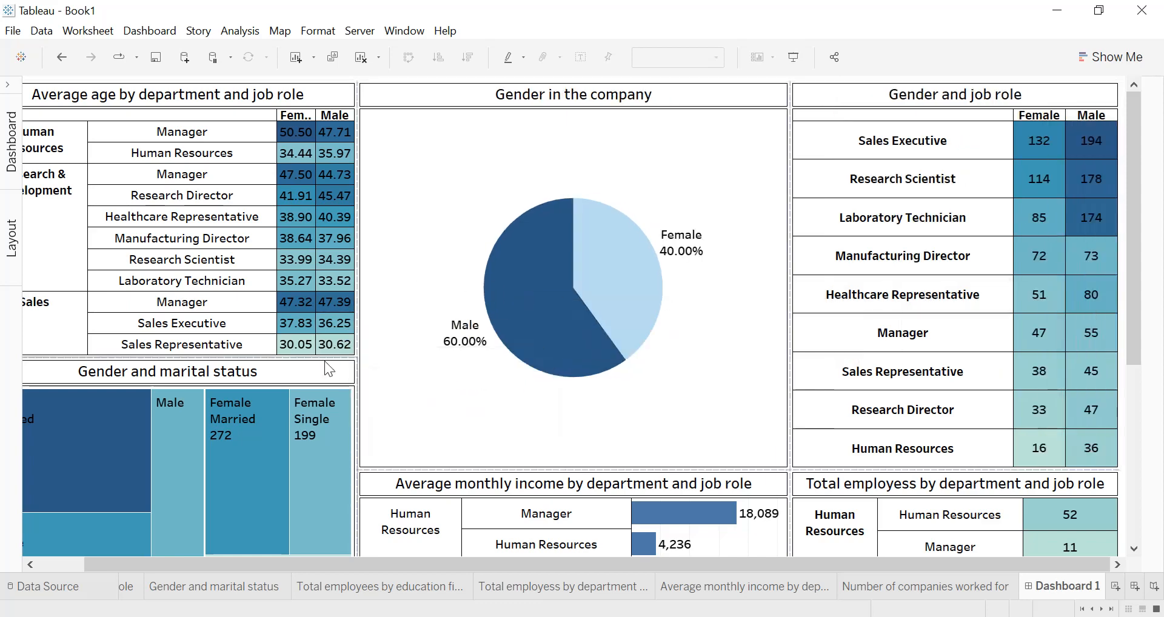
- Make the average age sheet taller and shorten the pie chart and "Gender and job role" sheets so the bottom edges of all three align
{"action": "left_click_drag", "start_coordinate": [325, 359], "coordinate": [327, 454]}
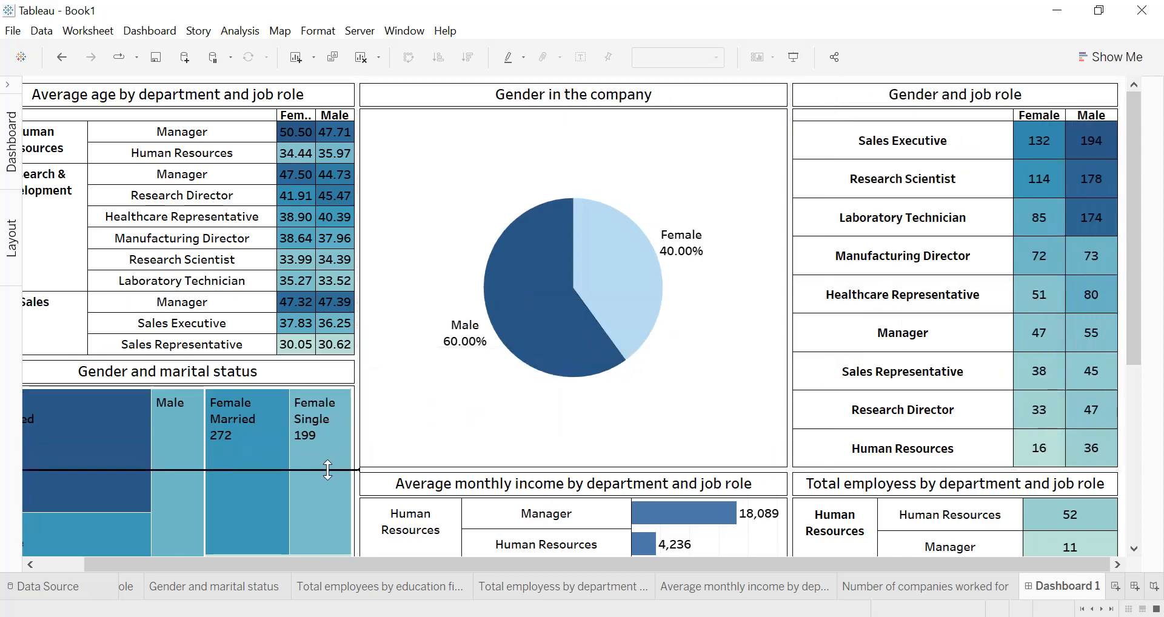
{"action": "left_click_drag", "start_coordinate": [328, 422], "coordinate": [328, 421]}
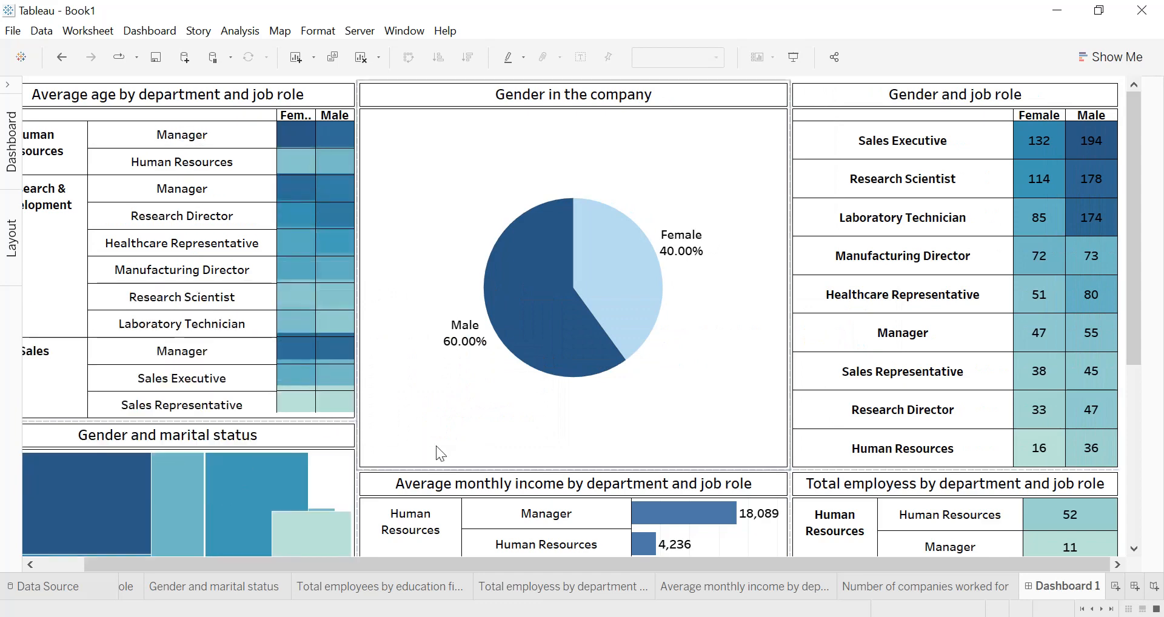
{"action": "left_click_drag", "start_coordinate": [497, 466], "coordinate": [503, 421]}
{"action": "left_click_drag", "start_coordinate": [815, 470], "coordinate": [817, 420]}
{"action": "left_click", "coordinate": [474, 373]}
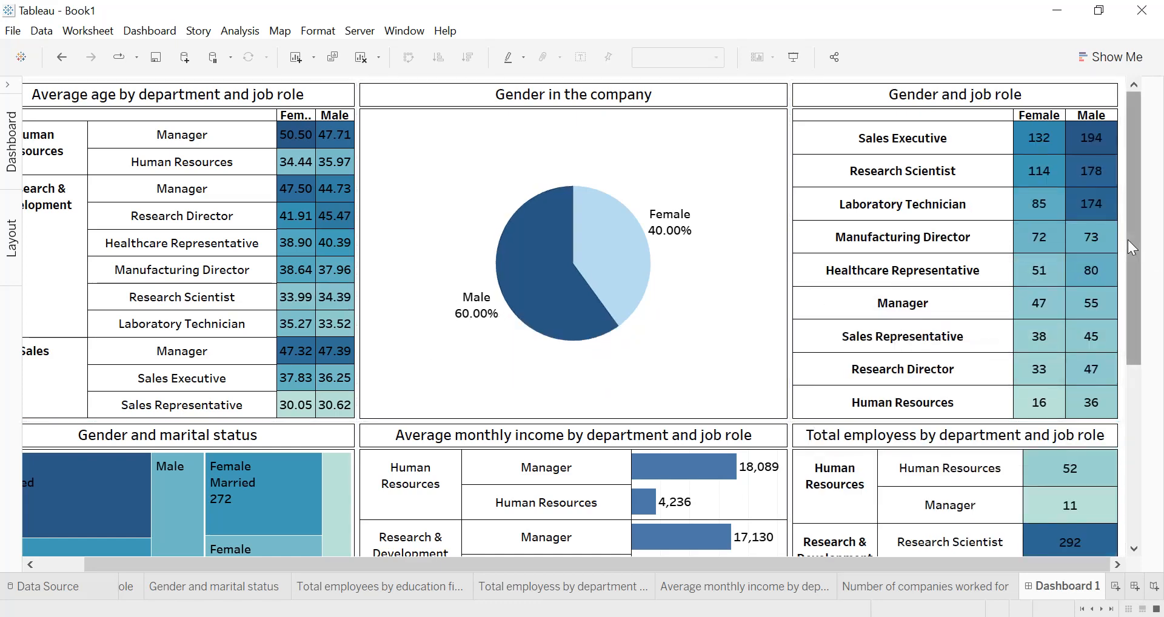
{"action": "left_click_drag", "start_coordinate": [1142, 247], "coordinate": [1147, 476]}
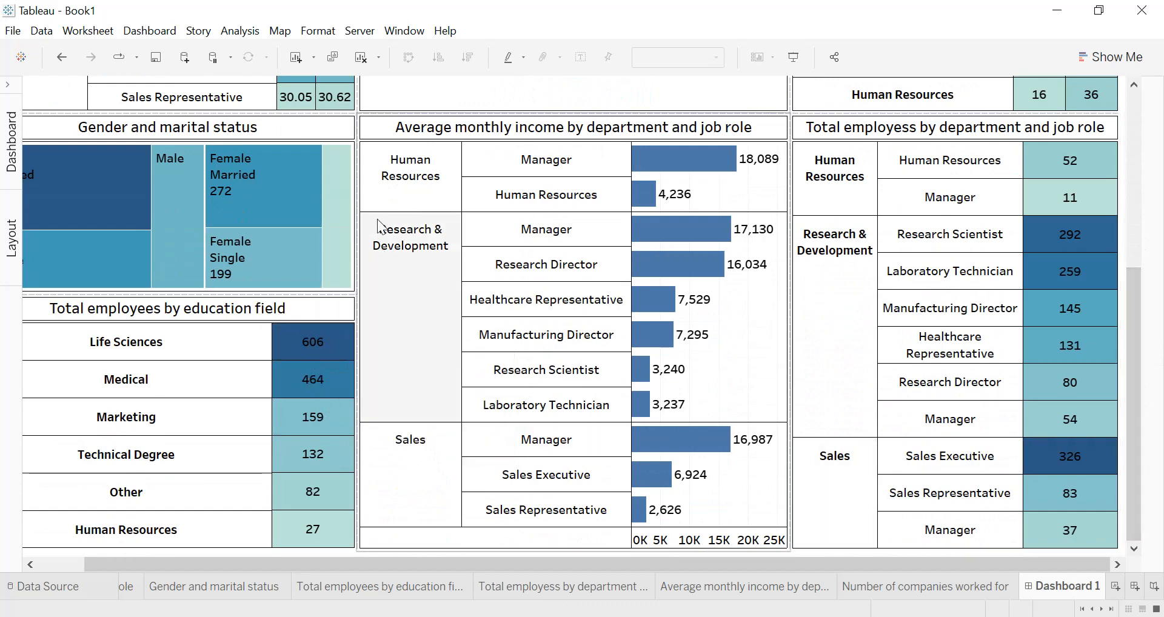
{"action": "left_click_drag", "start_coordinate": [1136, 288], "coordinate": [1144, 159]}
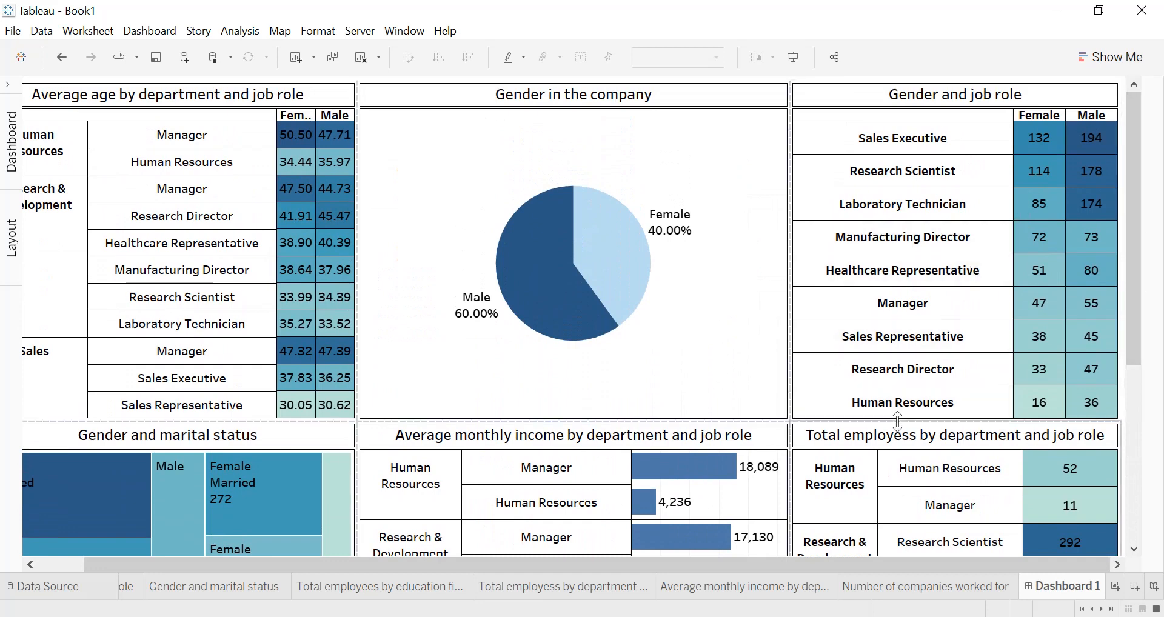
- Shorten the "Gender and job role", average age and gender pie chart sheets in the upper row to give the sheets below more height
{"action": "left_click_drag", "start_coordinate": [899, 351], "coordinate": [899, 350]}
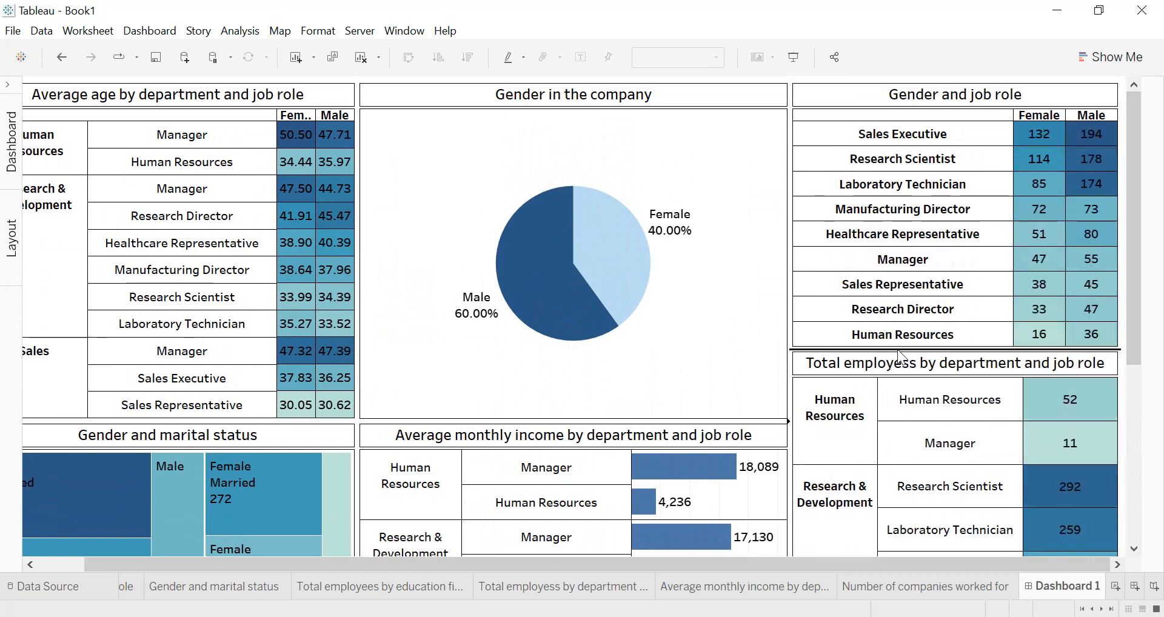
{"action": "left_click_drag", "start_coordinate": [277, 420], "coordinate": [280, 359]}
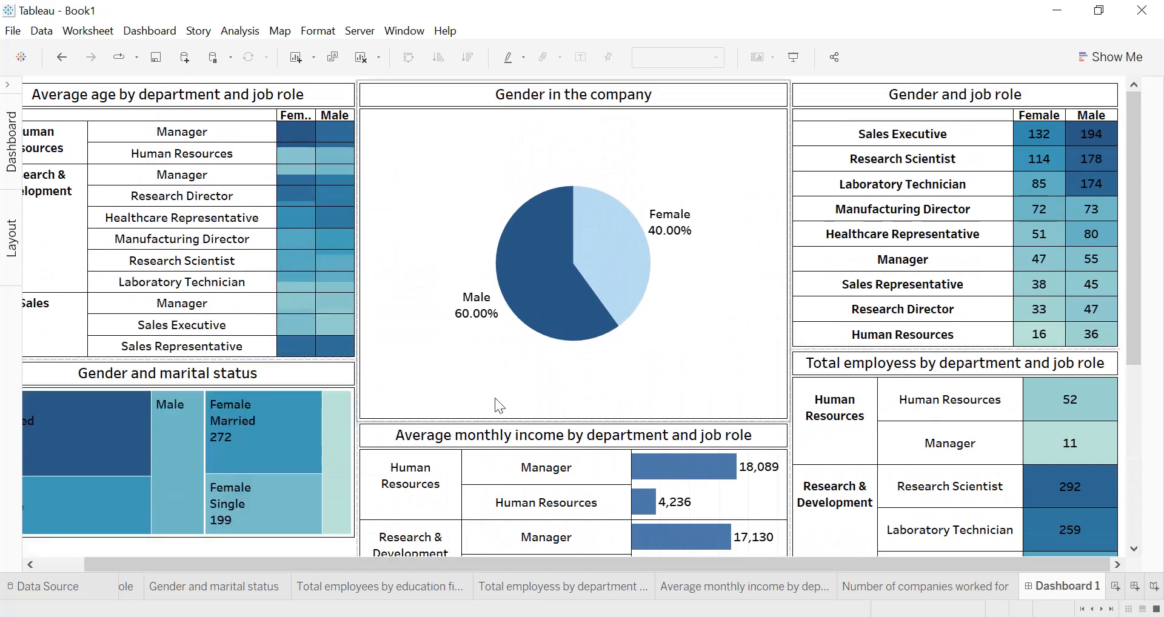
{"action": "left_click", "coordinate": [498, 432]}
{"action": "left_click_drag", "start_coordinate": [499, 419], "coordinate": [495, 359]}
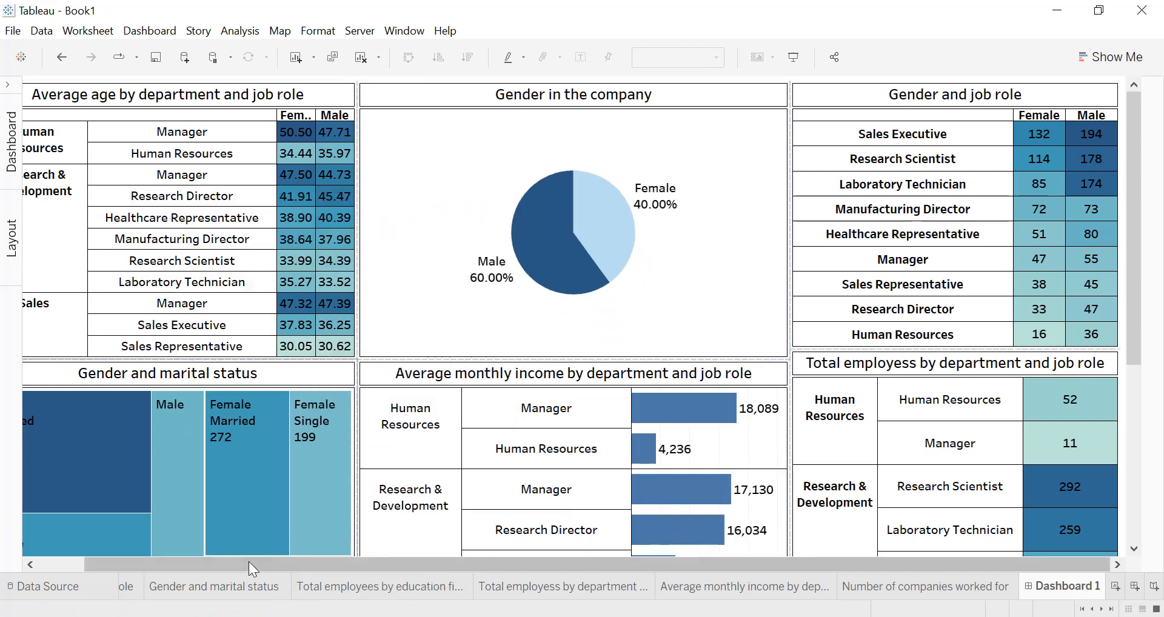
- Narrow the department and job role columns of the average age table so the Female and Male headers fit
{"action": "left_click_drag", "start_coordinate": [209, 560], "coordinate": [99, 509]}
{"action": "left_click", "coordinate": [135, 236]}
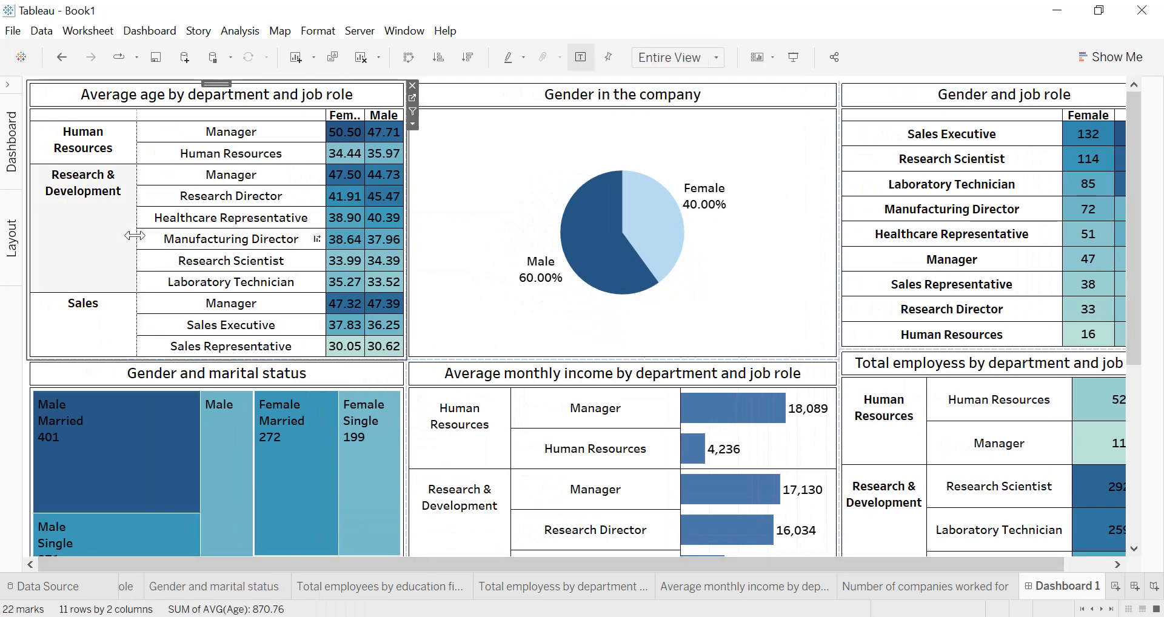
{"action": "left_click_drag", "start_coordinate": [128, 237], "coordinate": [129, 238]}
{"action": "mouse_move", "coordinate": [328, 231]}
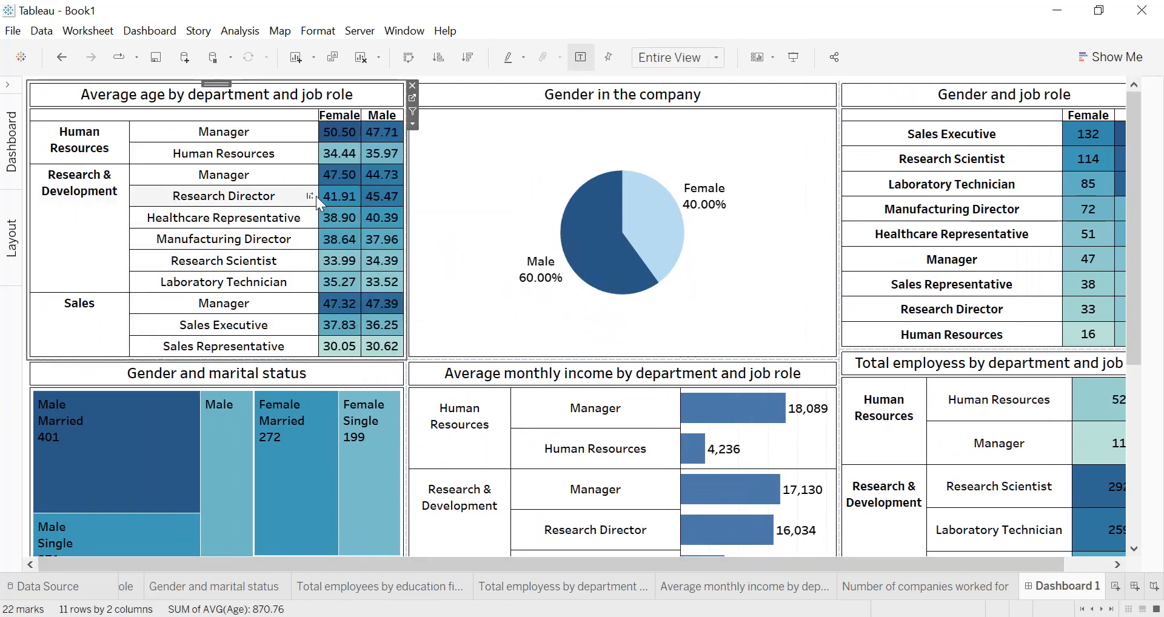
{"action": "left_click_drag", "start_coordinate": [315, 195], "coordinate": [305, 195]}
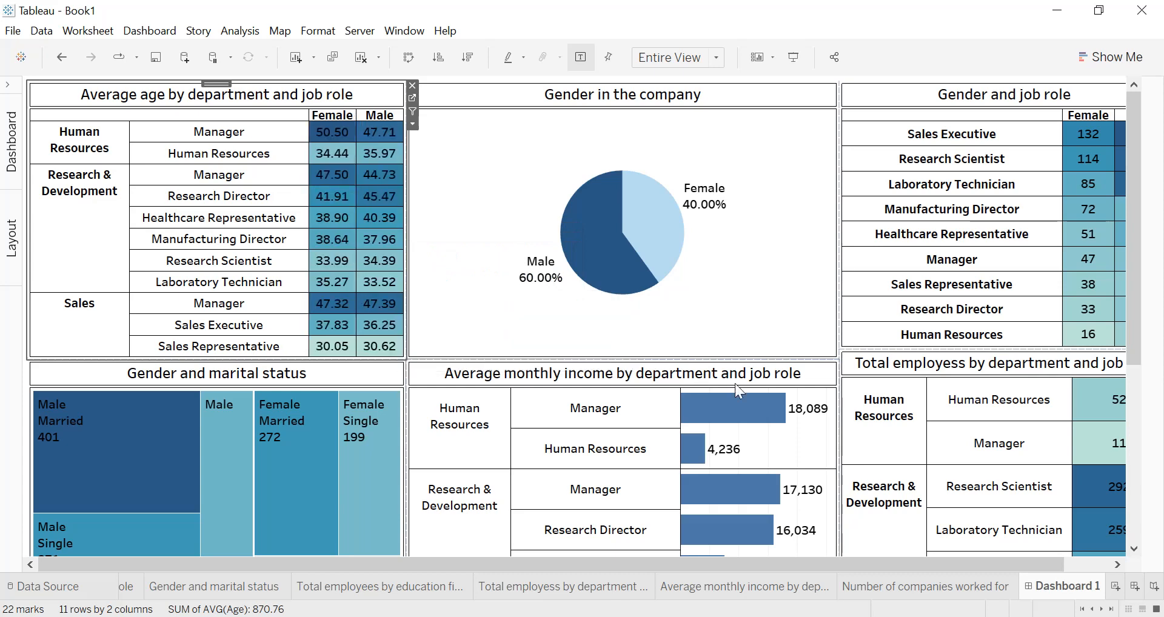
- Align the bottom edge of "Gender and job role" with its row, and make the "Gender and marital status" treemap taller
{"action": "left_click_drag", "start_coordinate": [963, 348], "coordinate": [963, 360]}
{"action": "left_click_drag", "start_coordinate": [1143, 330], "coordinate": [1146, 511]}
{"action": "mouse_move", "coordinate": [324, 336]}
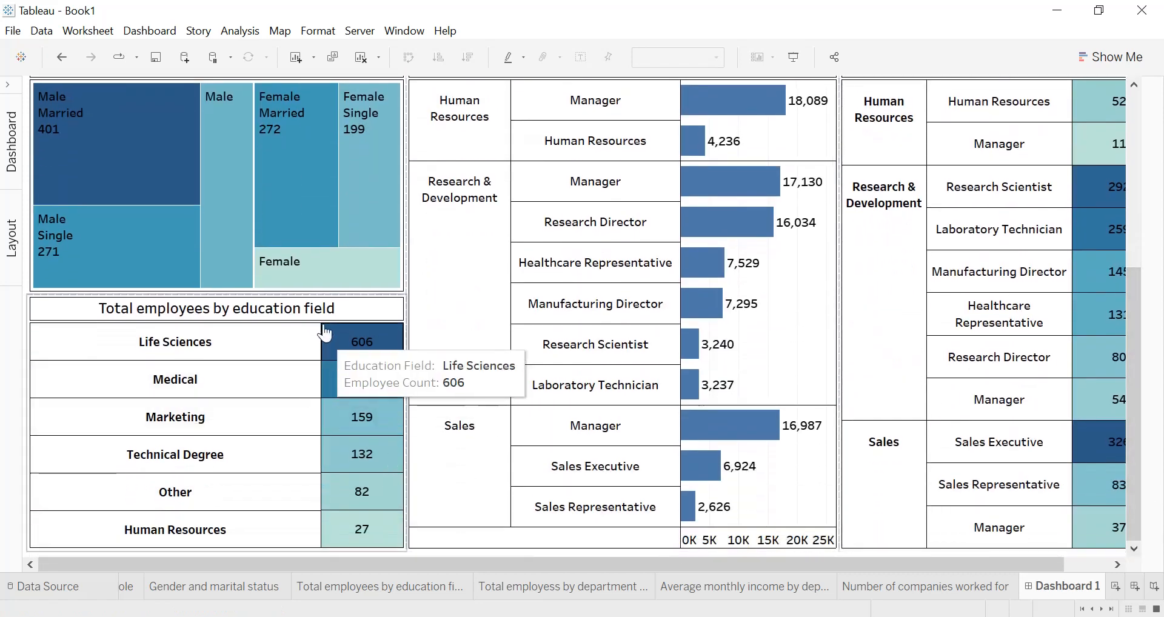
{"action": "left_click_drag", "start_coordinate": [324, 316], "coordinate": [325, 337]}
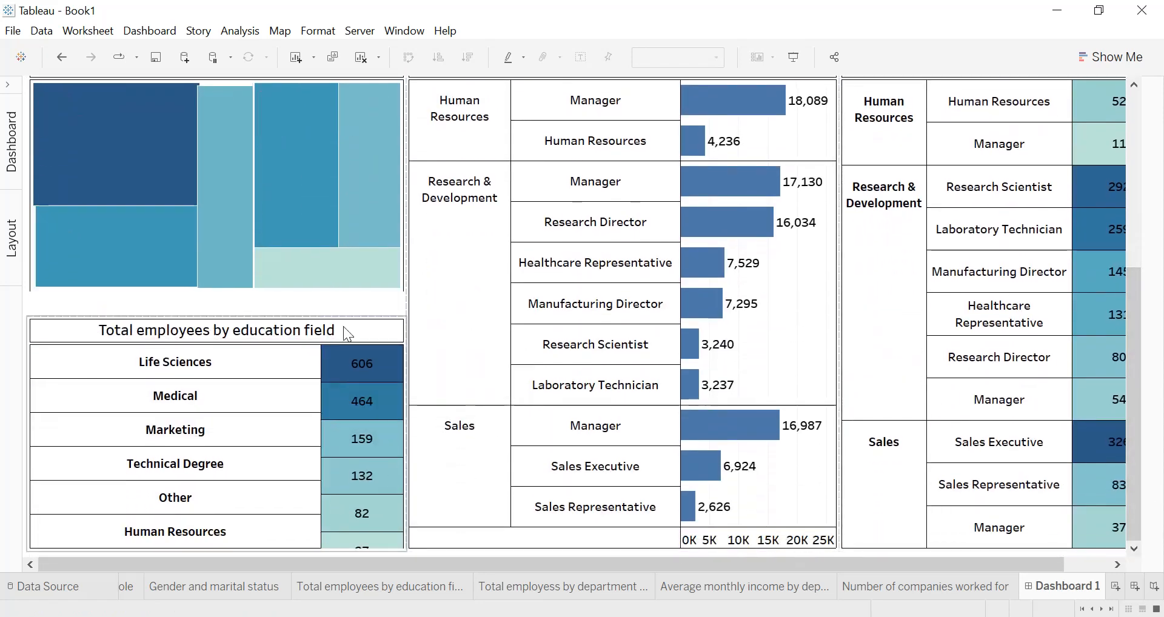
- Add the "Number of companies worked for" sheet to the dashboard between "Gender and job role" and the total employees by department table
{"action": "left_click_drag", "start_coordinate": [994, 568], "coordinate": [1041, 569]}
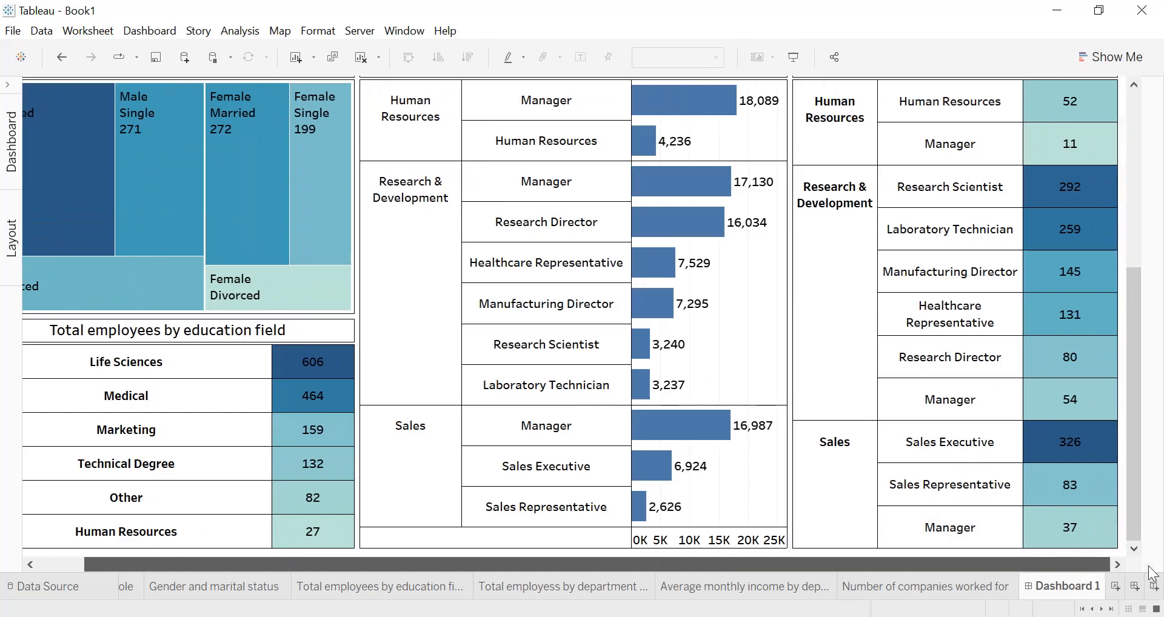
{"action": "left_click_drag", "start_coordinate": [1134, 394], "coordinate": [1144, 495]}
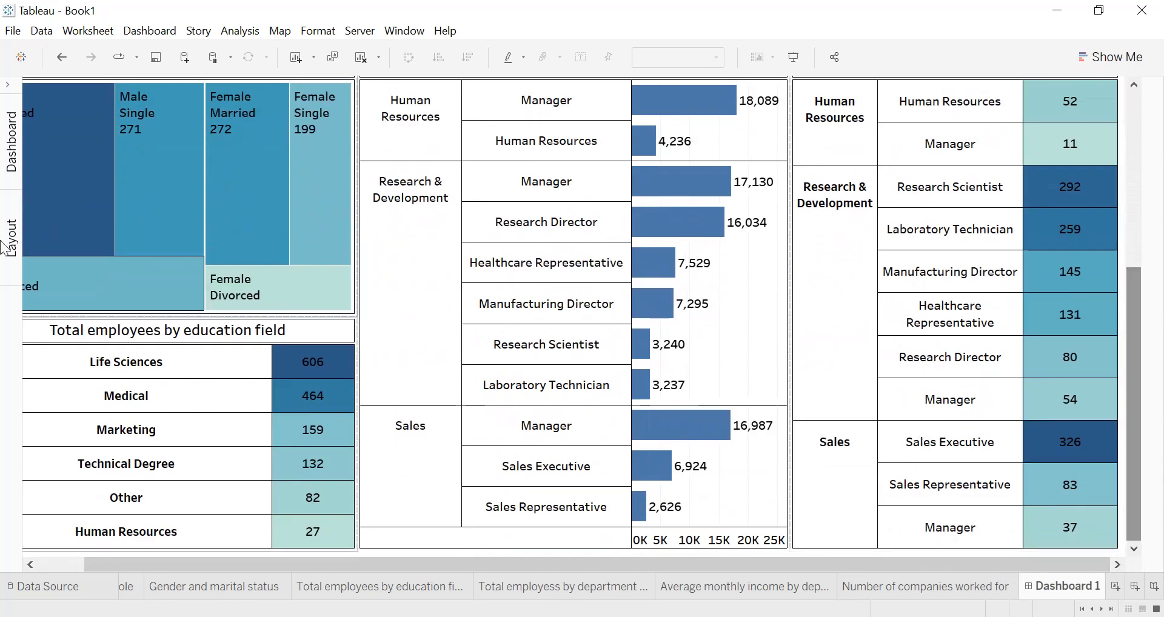
{"action": "left_click", "coordinate": [9, 84]}
{"action": "mouse_move", "coordinate": [79, 335]}
{"action": "scroll", "coordinate": [77, 329], "scroll_direction": "up", "scroll_amount": 3}
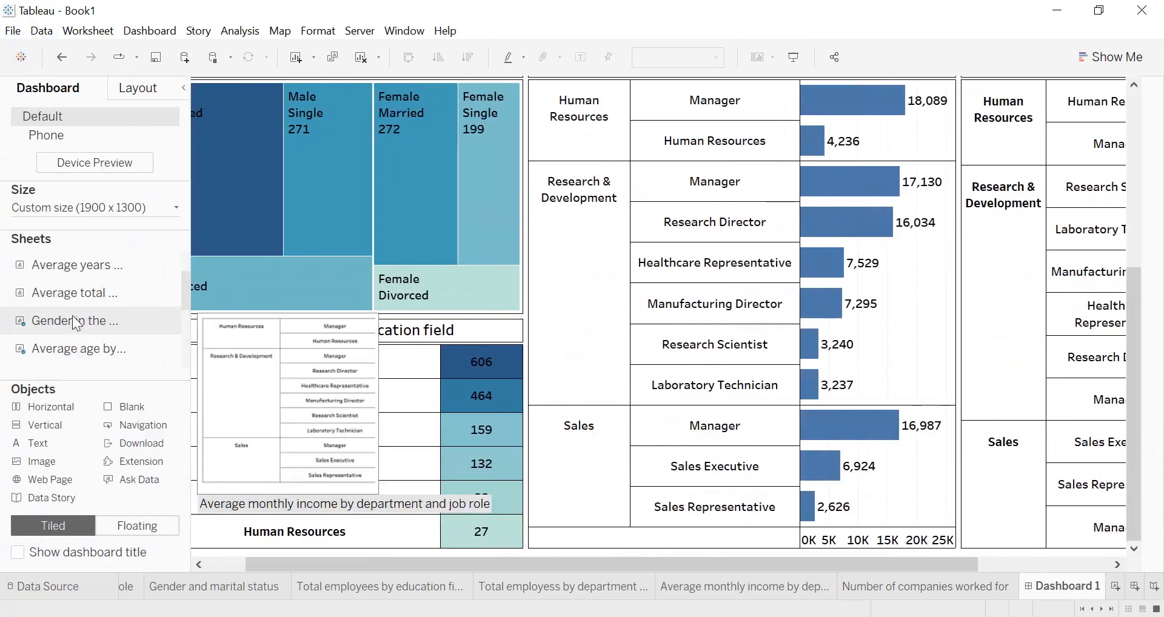
{"action": "mouse_move", "coordinate": [82, 269]}
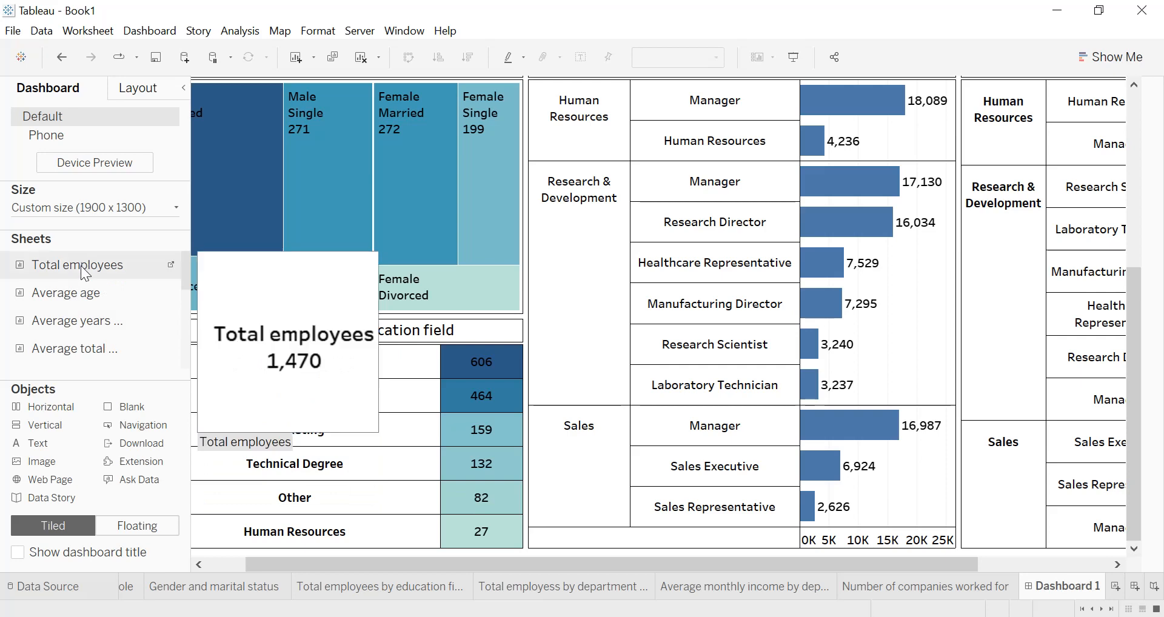
{"action": "scroll", "coordinate": [85, 274], "scroll_direction": "down", "scroll_amount": 2}
{"action": "mouse_move", "coordinate": [84, 306]}
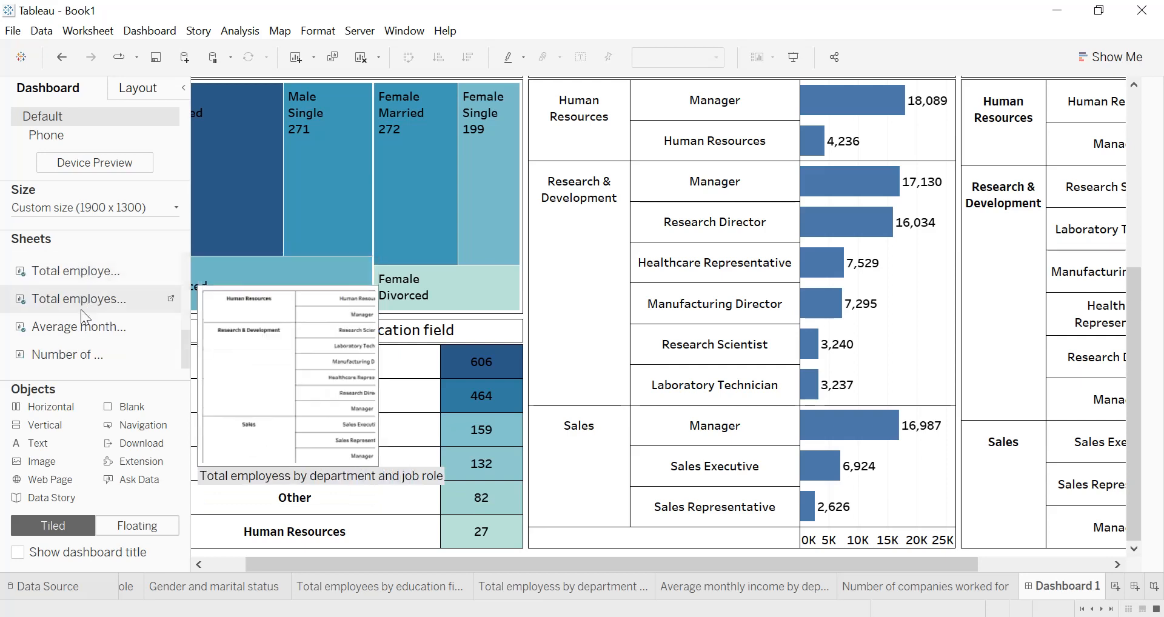
{"action": "mouse_move", "coordinate": [82, 357]}
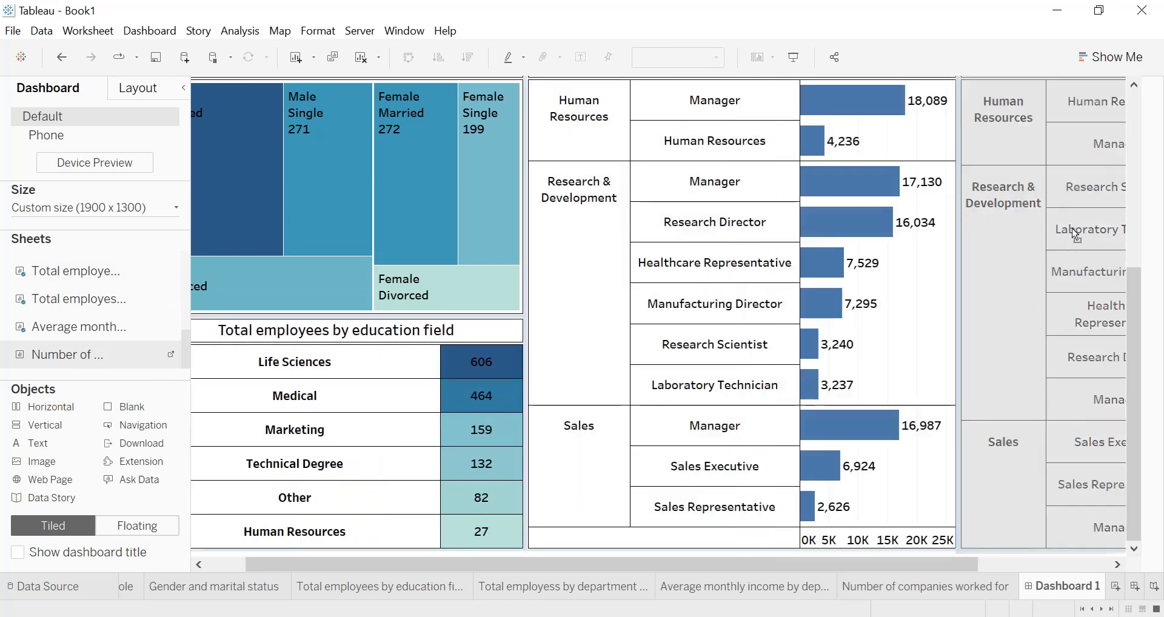
{"action": "left_click_drag", "start_coordinate": [1060, 207], "coordinate": [1060, 196]}
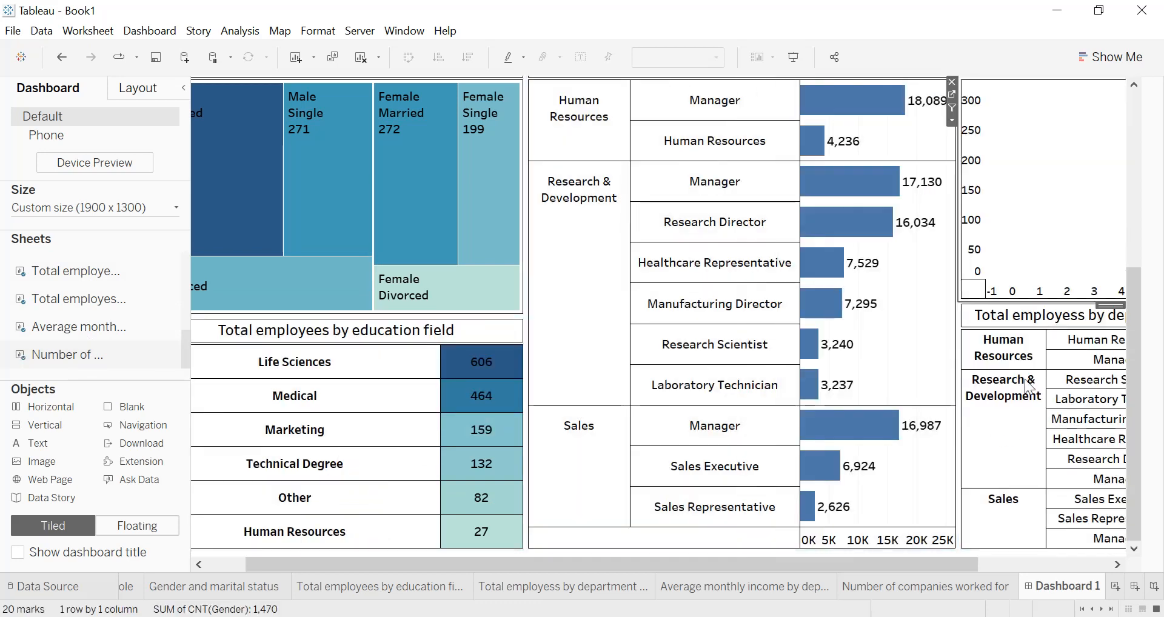
- Collapse the side pane and review the dashboard layout around the new line chart, the education field table and the upper row
{"action": "left_click_drag", "start_coordinate": [945, 569], "coordinate": [1085, 570]}
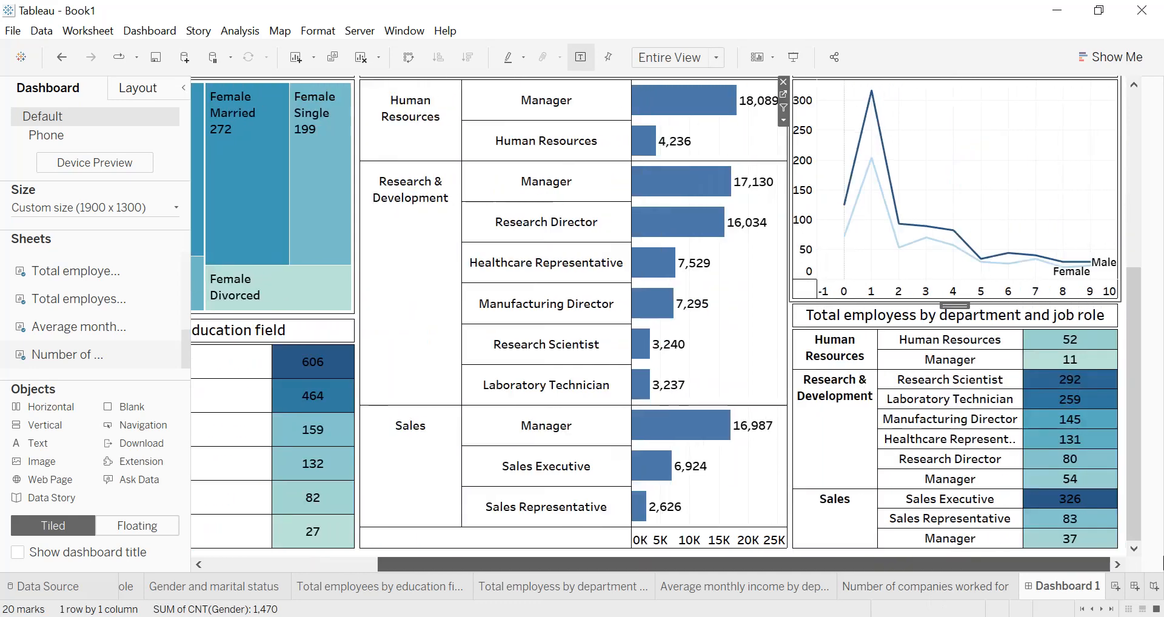
{"action": "left_click_drag", "start_coordinate": [1134, 398], "coordinate": [1154, 479]}
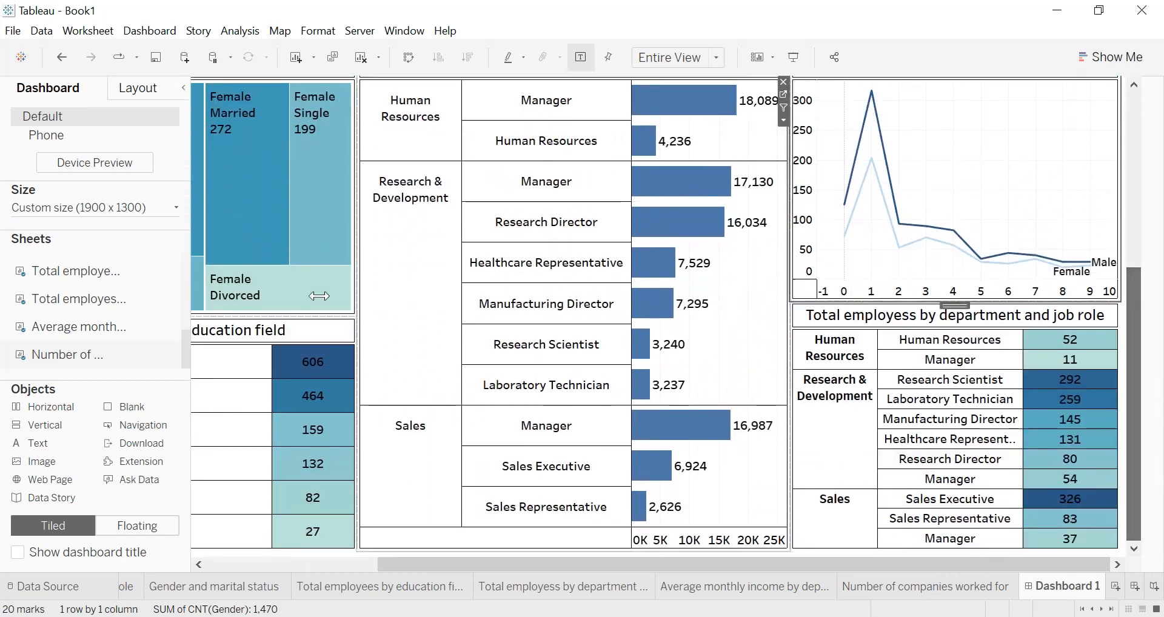
{"action": "left_click", "coordinate": [184, 86]}
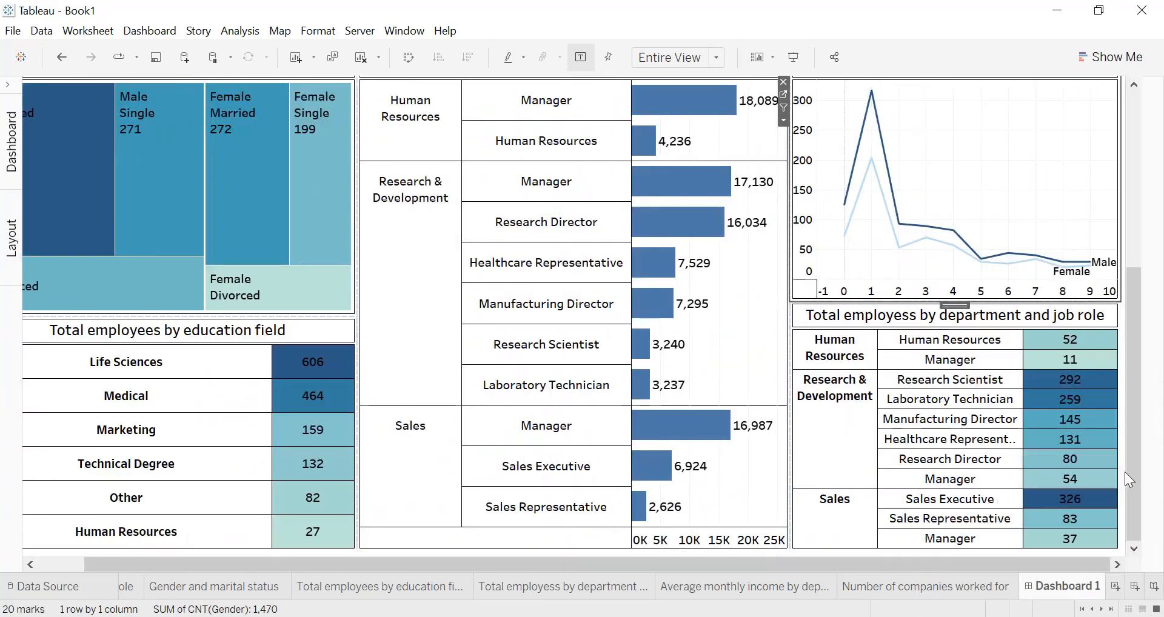
{"action": "mouse_move", "coordinate": [1078, 418]}
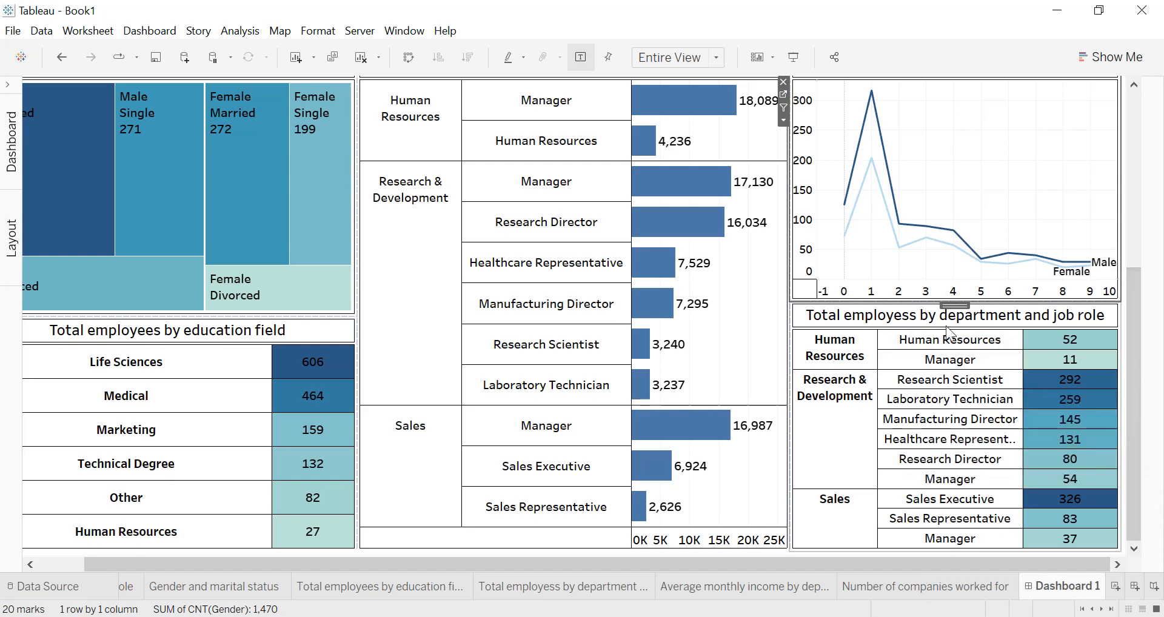
{"action": "left_click", "coordinate": [150, 333]}
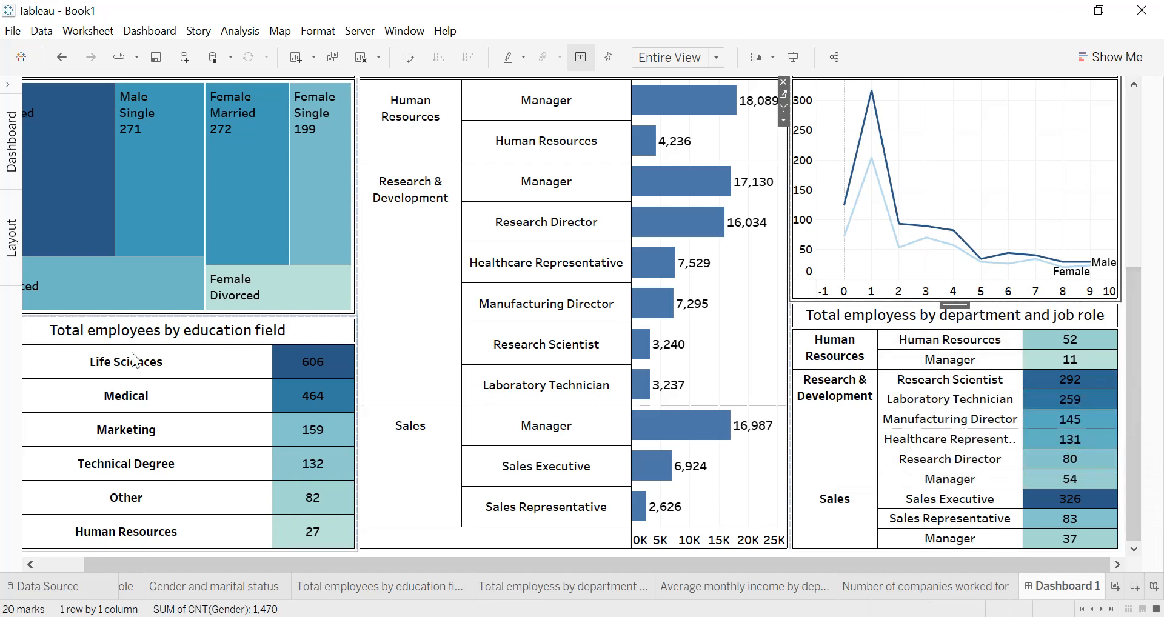
{"action": "left_click_drag", "start_coordinate": [165, 562], "coordinate": [99, 562]}
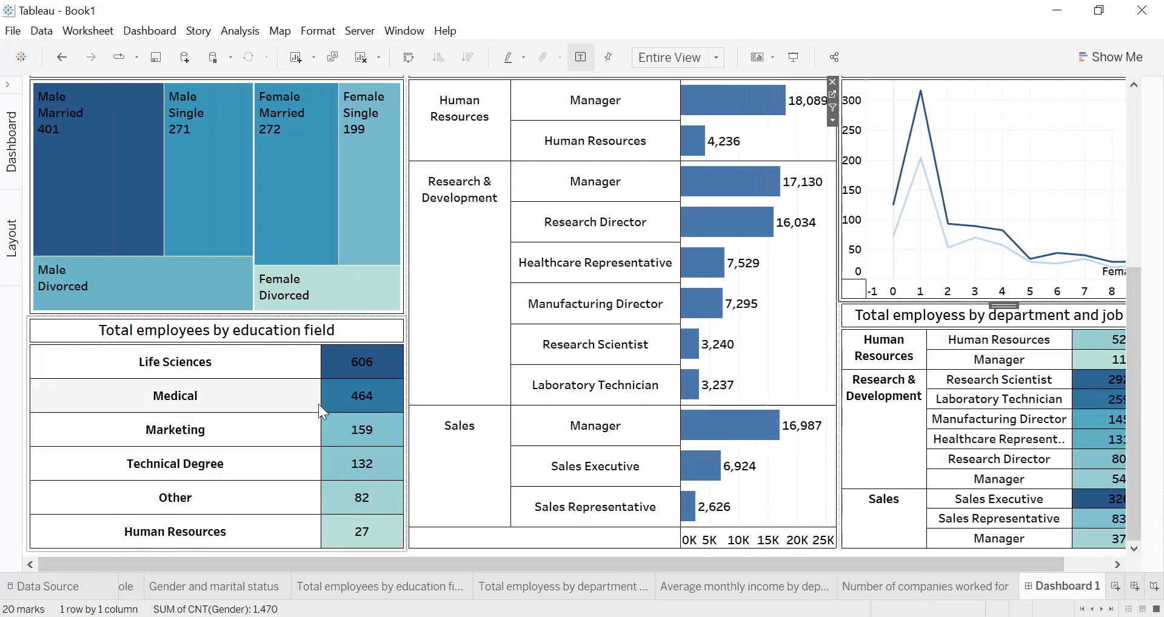
{"action": "left_click_drag", "start_coordinate": [1142, 382], "coordinate": [1133, 191]}
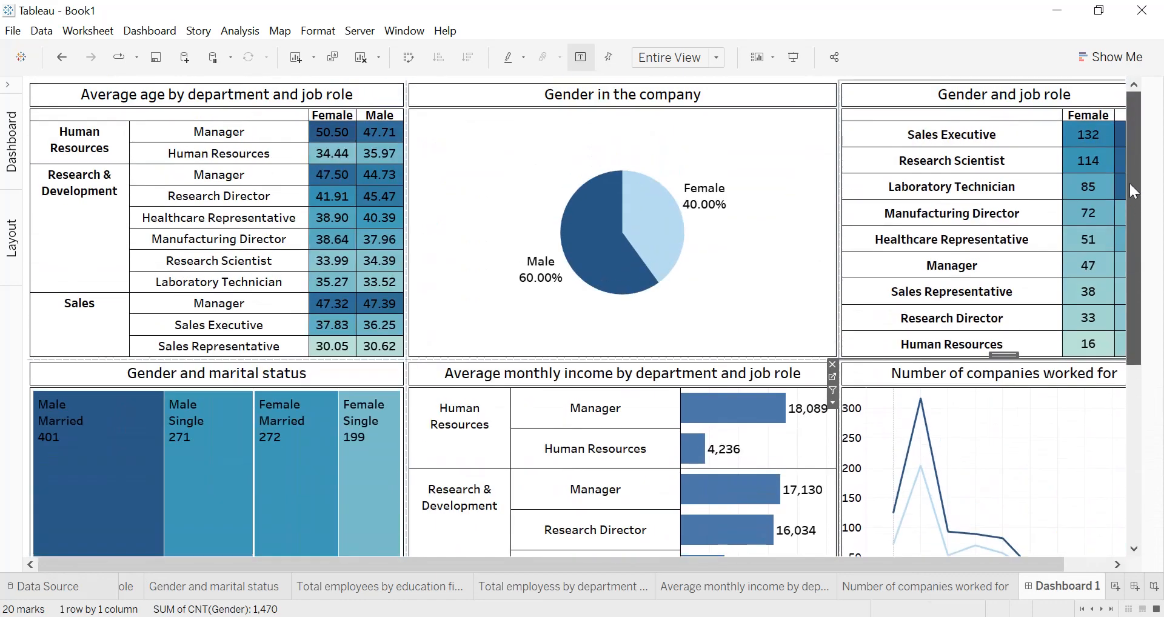
- Place the "Total employees" sheet between the gender pie chart and the average monthly income sheet, and hide its title
{"action": "left_click", "coordinate": [11, 141]}
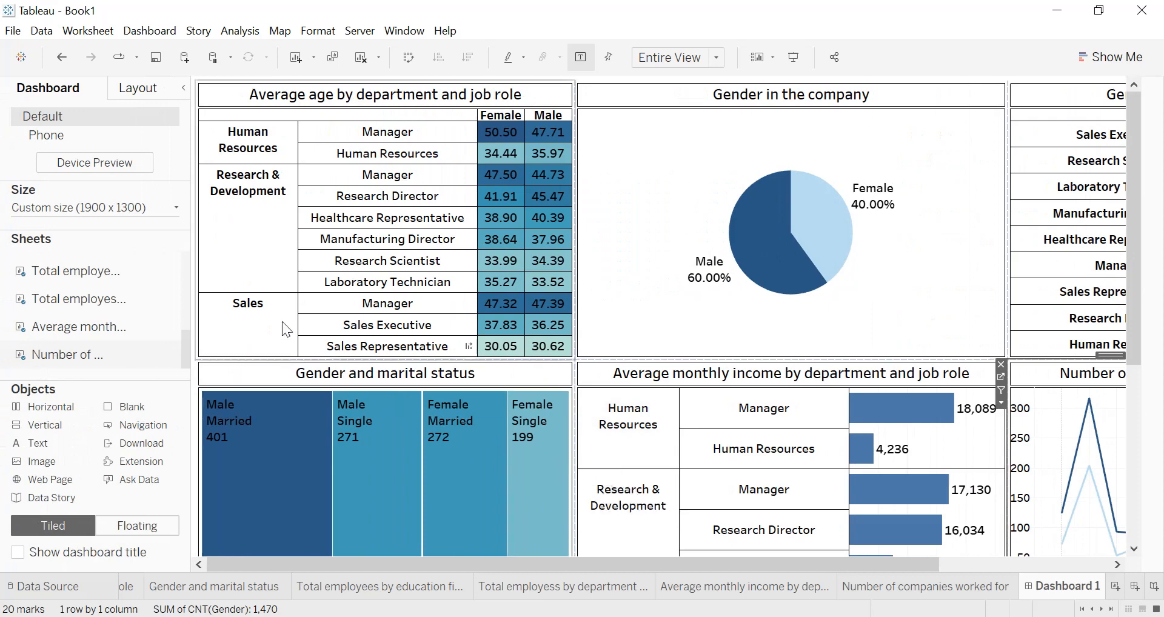
{"action": "scroll", "coordinate": [152, 286], "scroll_direction": "down", "scroll_amount": 3}
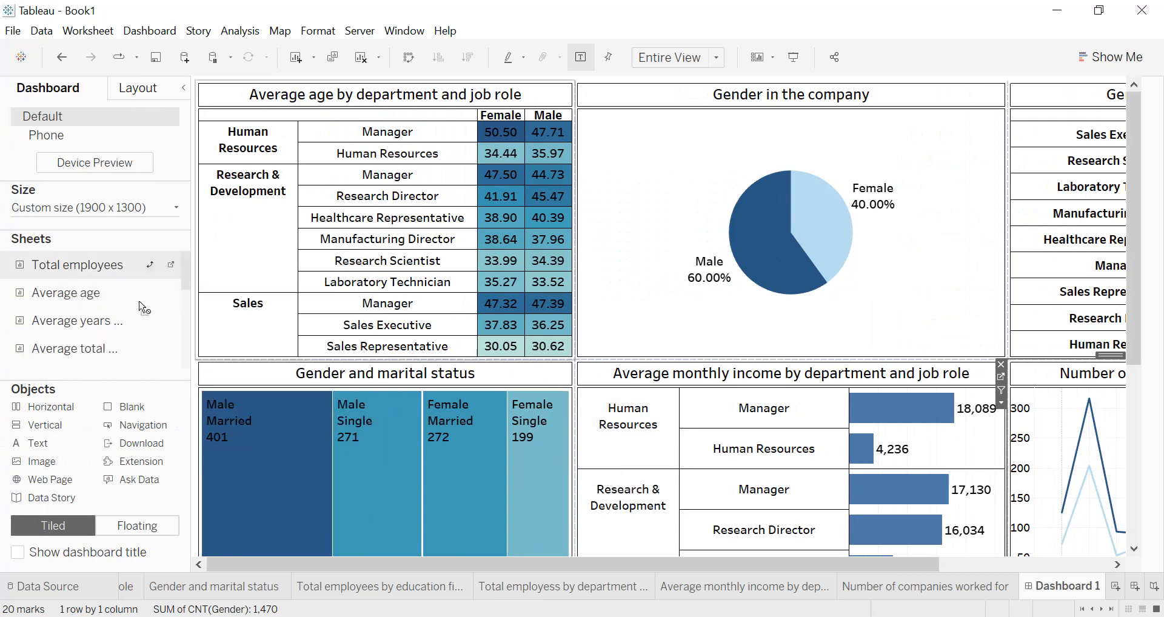
{"action": "left_click_drag", "start_coordinate": [67, 293], "coordinate": [762, 485]}
{"action": "left_click_drag", "start_coordinate": [703, 441], "coordinate": [704, 443]}
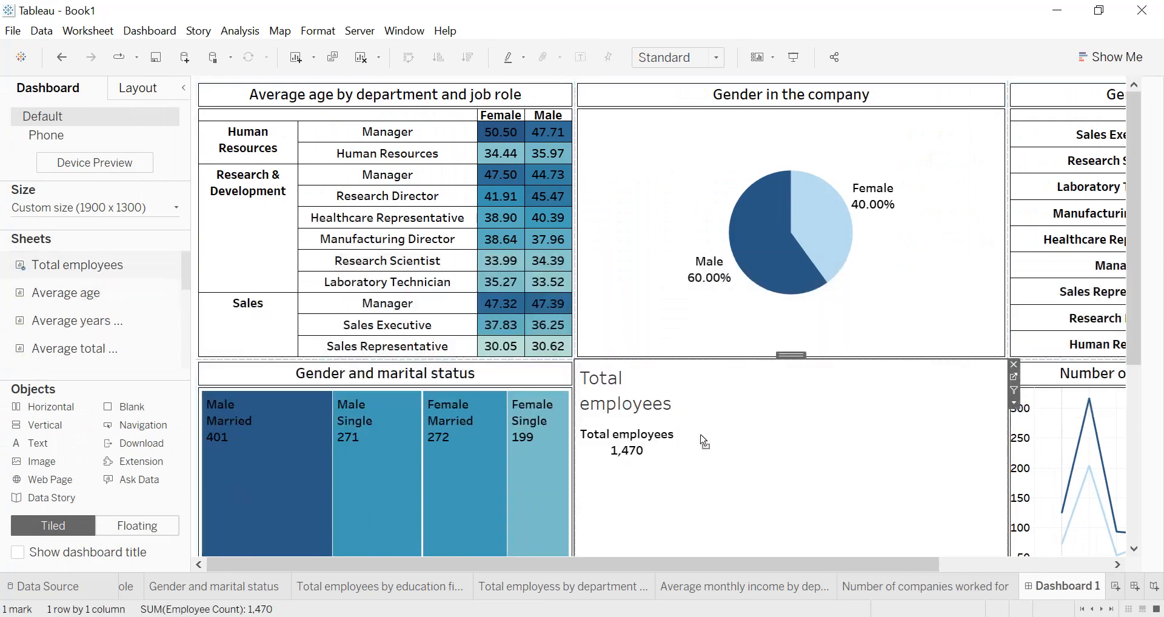
{"action": "right_click", "coordinate": [598, 391]}
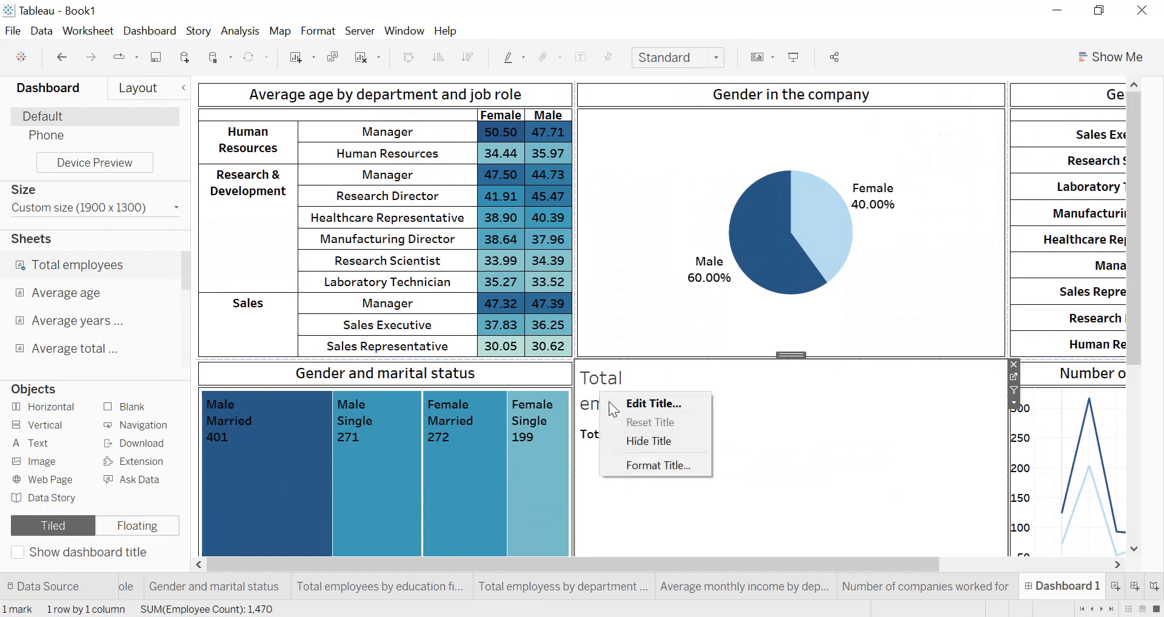
{"action": "left_click", "coordinate": [636, 440]}
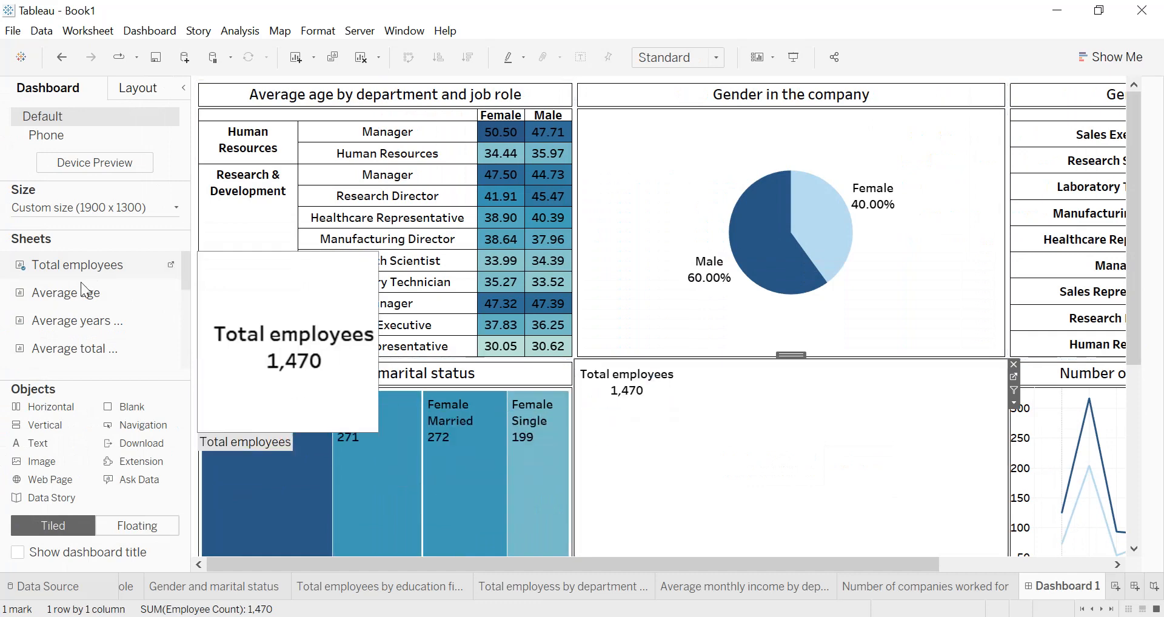
- Place the "Average age" sheet directly beside the "Total employees" figure on its right, and hide its title
{"action": "left_click_drag", "start_coordinate": [77, 296], "coordinate": [758, 418]}
{"action": "left_click_drag", "start_coordinate": [890, 414], "coordinate": [949, 434]}
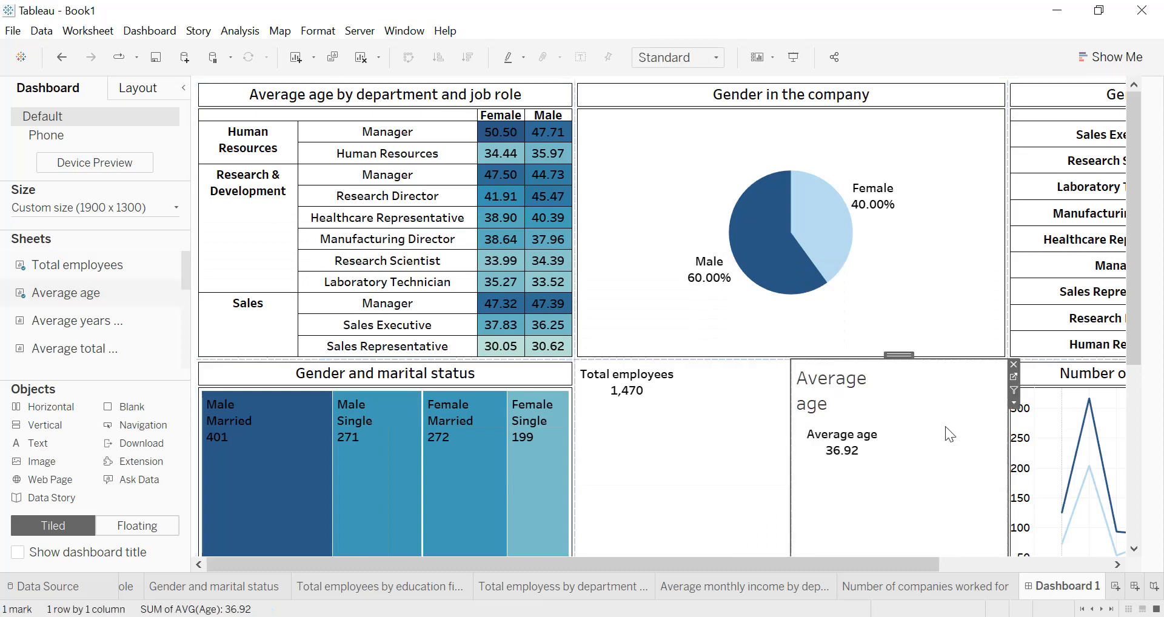
{"action": "right_click", "coordinate": [826, 388]}
{"action": "left_click", "coordinate": [853, 436]}
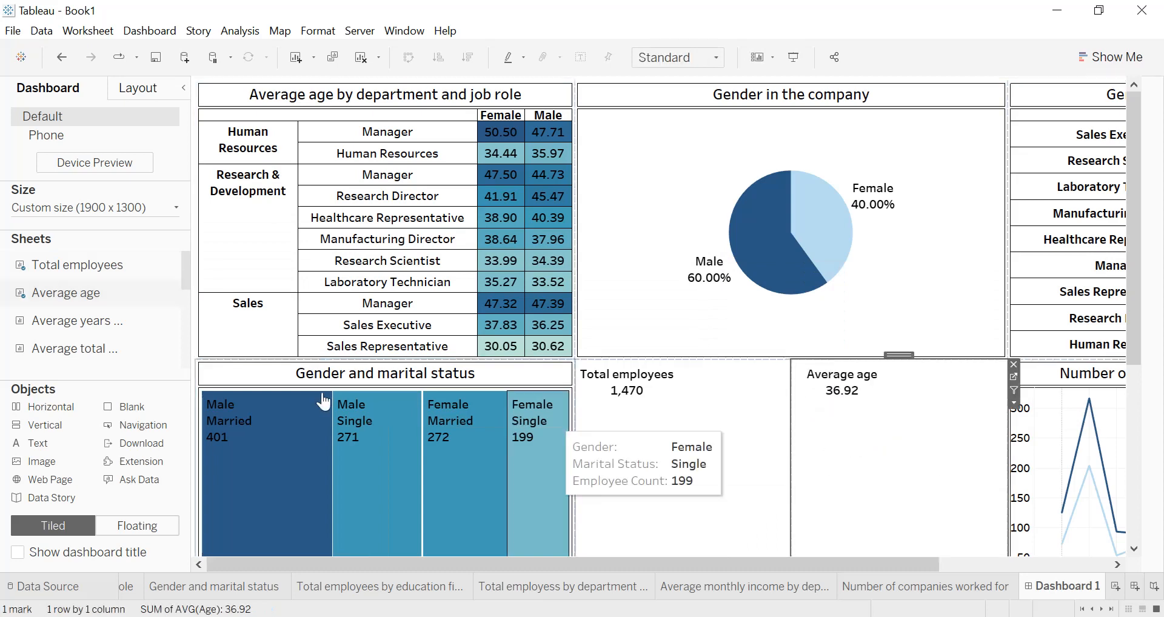
- Place the "Average years at company" sheet directly below the "Total employees" figure and hide its title
{"action": "left_click_drag", "start_coordinate": [96, 320], "coordinate": [685, 512]}
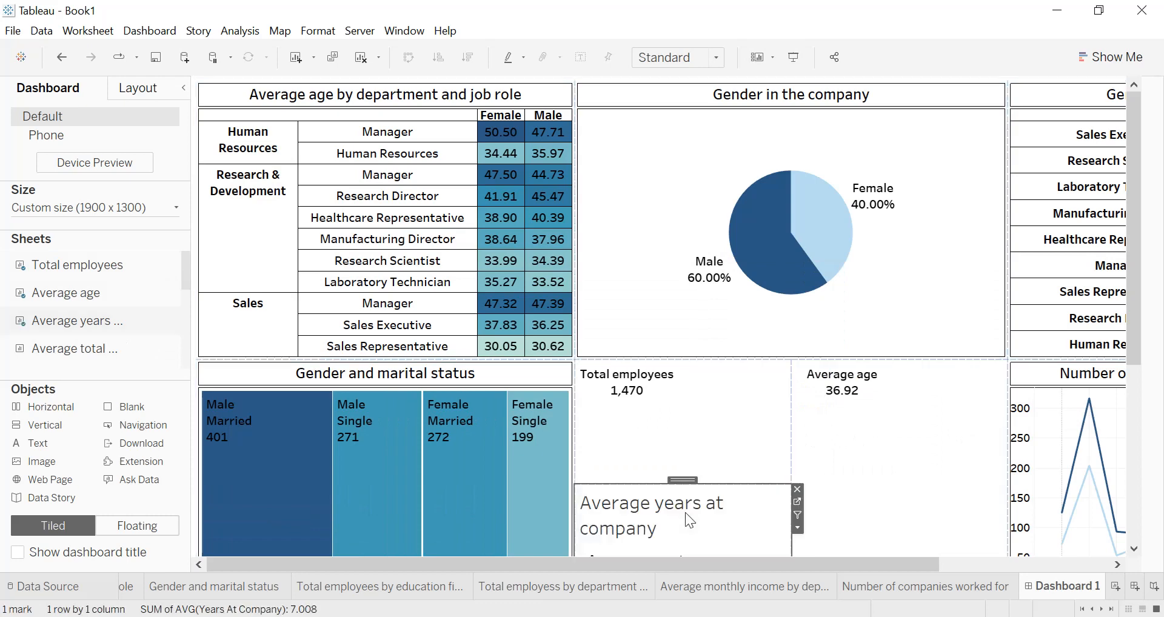
{"action": "right_click", "coordinate": [650, 513]}
{"action": "left_click", "coordinate": [697, 563]}
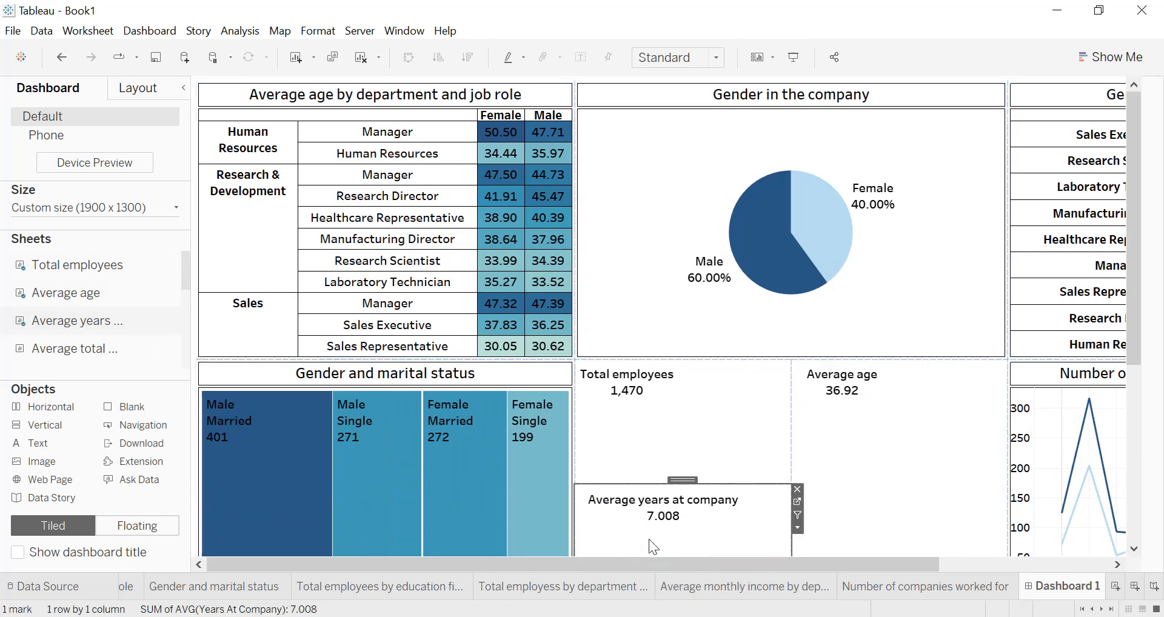
- Place the "Average total working years" sheet directly below the "Average age" figure and hide its title
{"action": "mouse_move", "coordinate": [121, 314]}
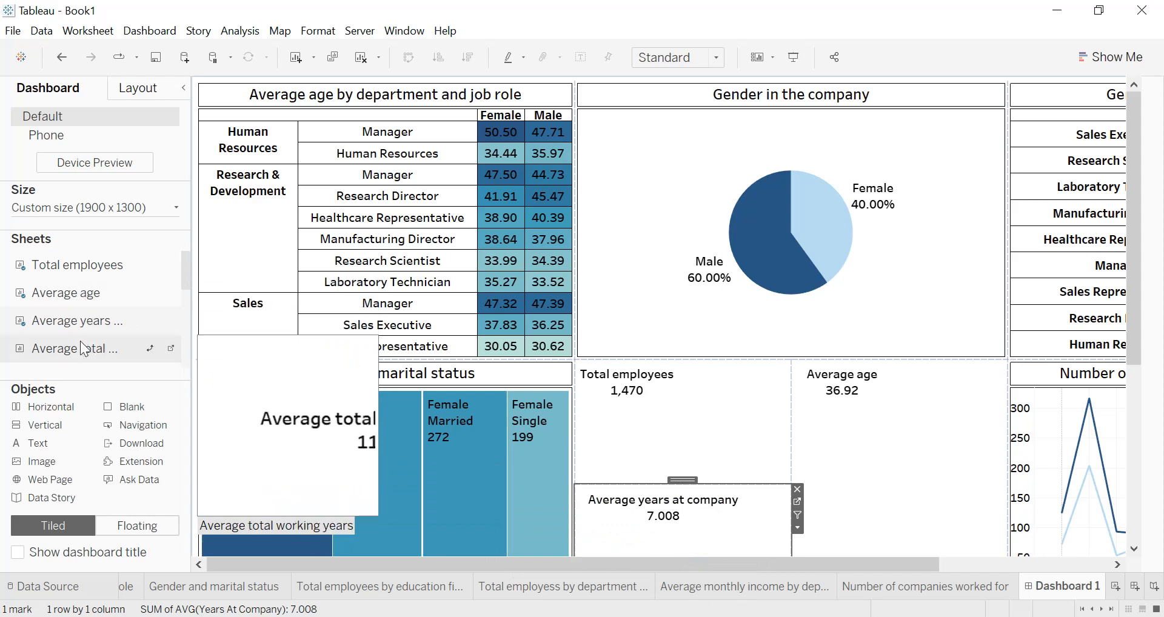
{"action": "left_click_drag", "start_coordinate": [84, 351], "coordinate": [903, 529]}
{"action": "right_click", "coordinate": [900, 509]}
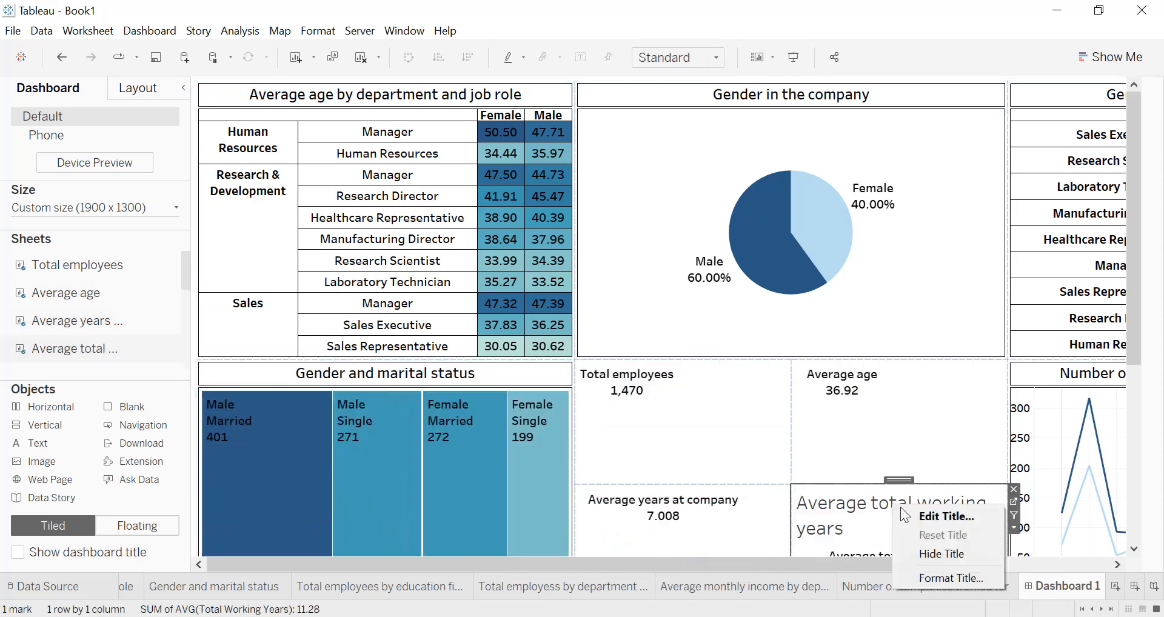
{"action": "left_click", "coordinate": [934, 554]}
{"action": "left_click_drag", "start_coordinate": [1136, 273], "coordinate": [1149, 412]}
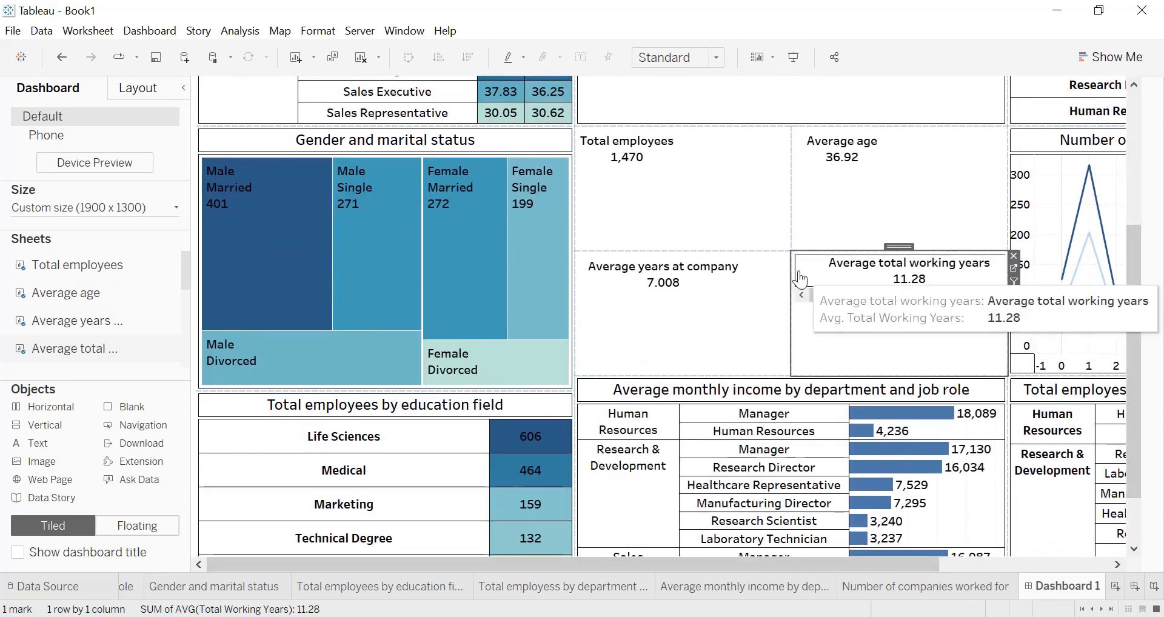
{"action": "mouse_move", "coordinate": [792, 275]}
{"action": "left_mouse_down"}
{"action": "mouse_move", "coordinate": [802, 275]}
{"action": "mouse_move", "coordinate": [789, 276]}
{"action": "left_mouse_up"}
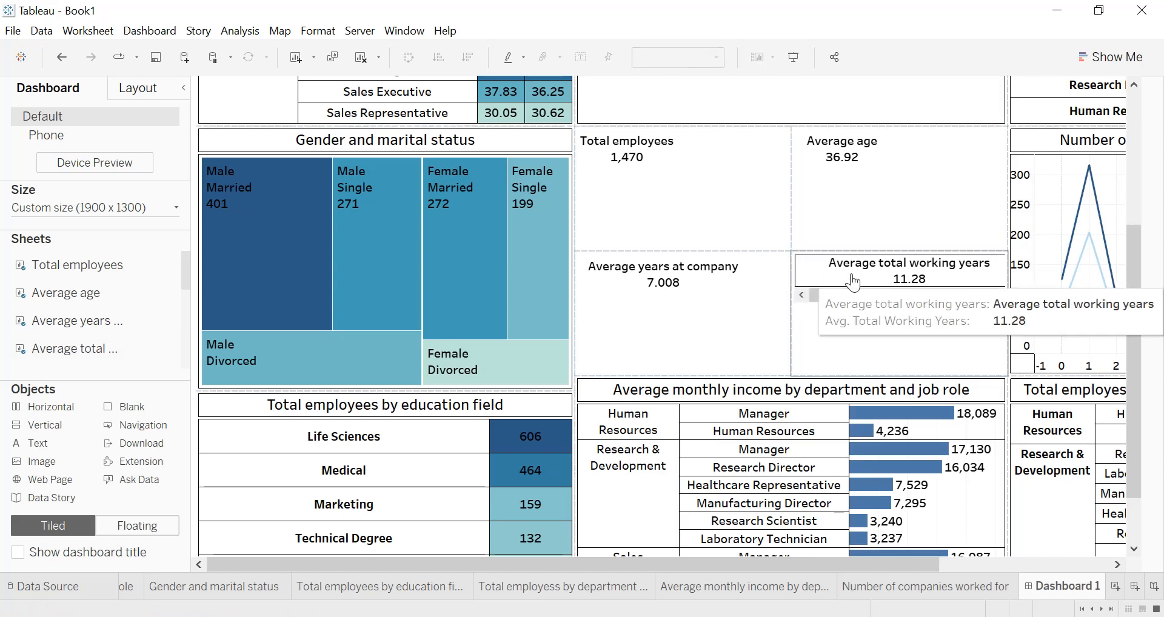
- Adjust the figure's cell width on the "Average total working years" sheet so it fits its dashboard tile without scrolling
{"action": "left_click", "coordinate": [978, 276]}
{"action": "left_click", "coordinate": [1014, 269]}
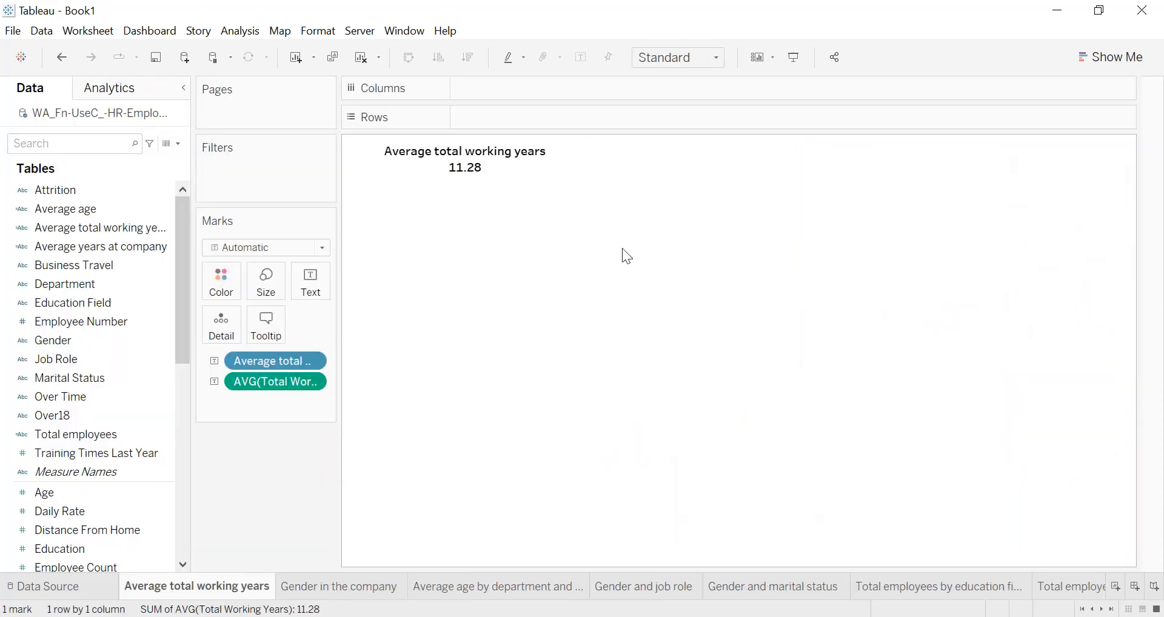
{"action": "left_click", "coordinate": [581, 169]}
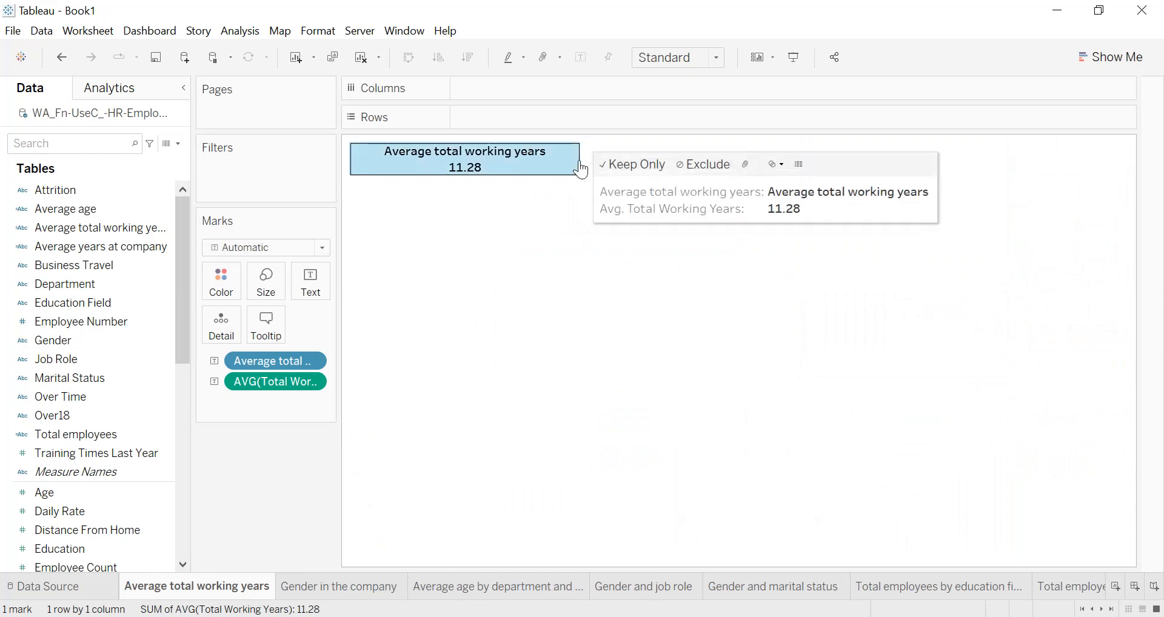
{"action": "left_click_drag", "start_coordinate": [530, 164], "coordinate": [530, 163]}
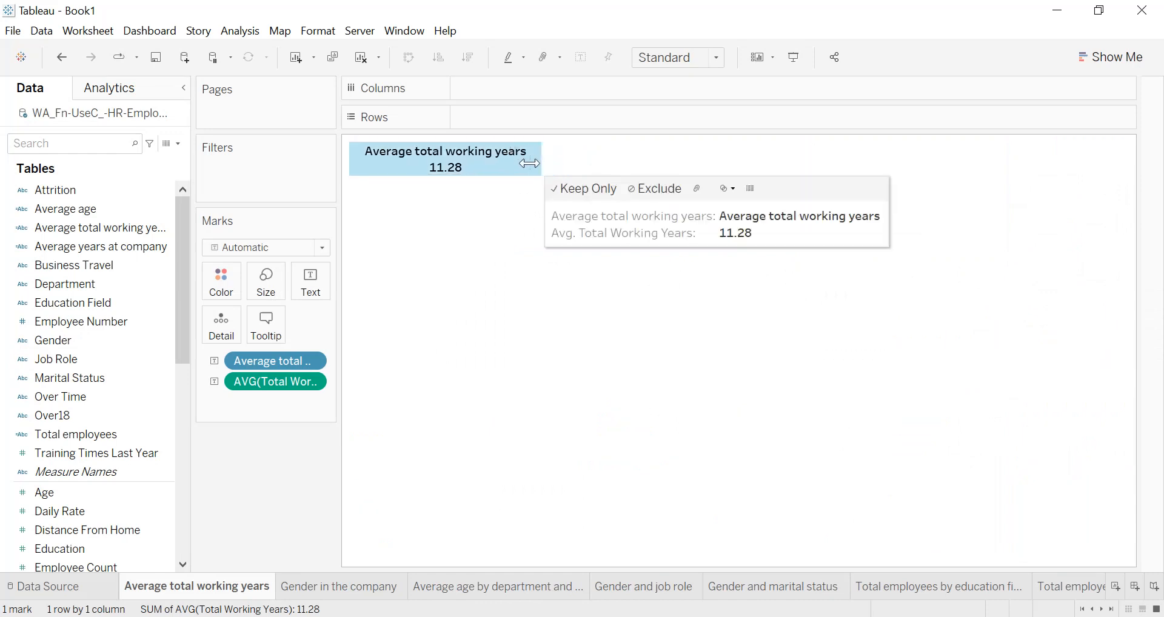
{"action": "left_click", "coordinate": [1084, 609]}
{"action": "scroll", "coordinate": [1040, 591], "scroll_direction": "down", "scroll_amount": 3}
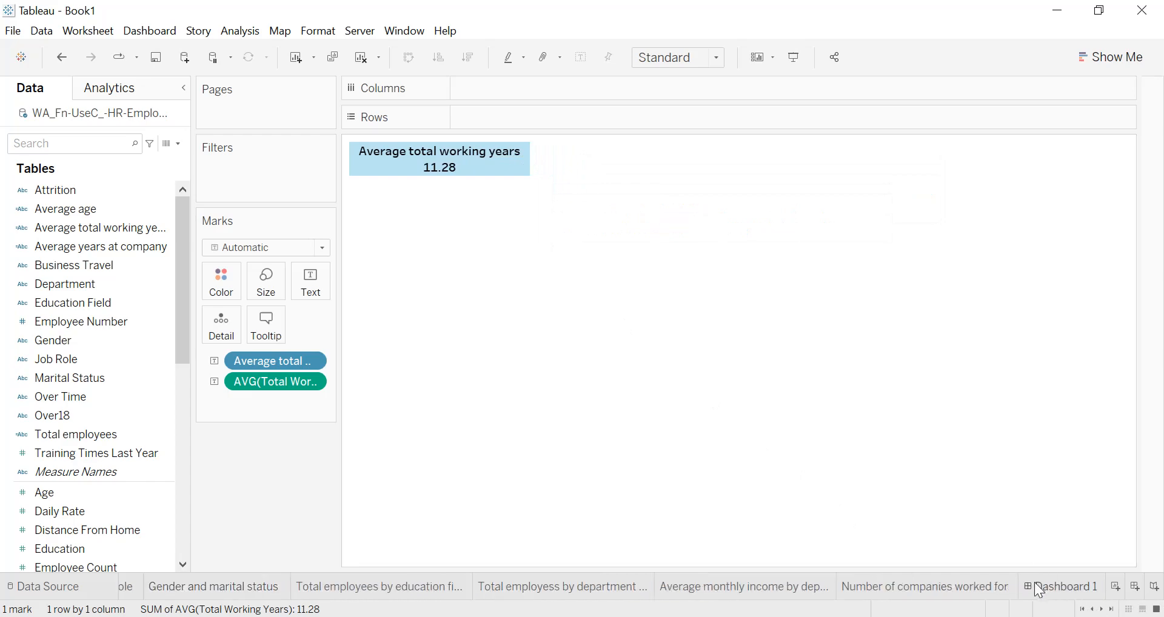
{"action": "left_click", "coordinate": [1040, 587]}
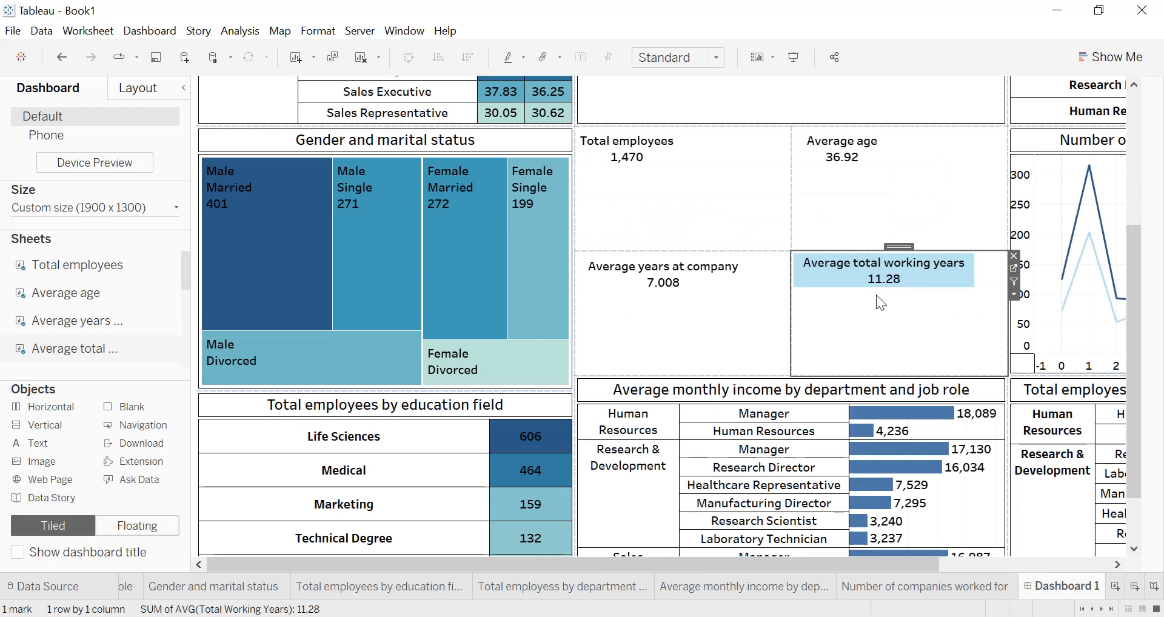
{"action": "mouse_move", "coordinate": [974, 284]}
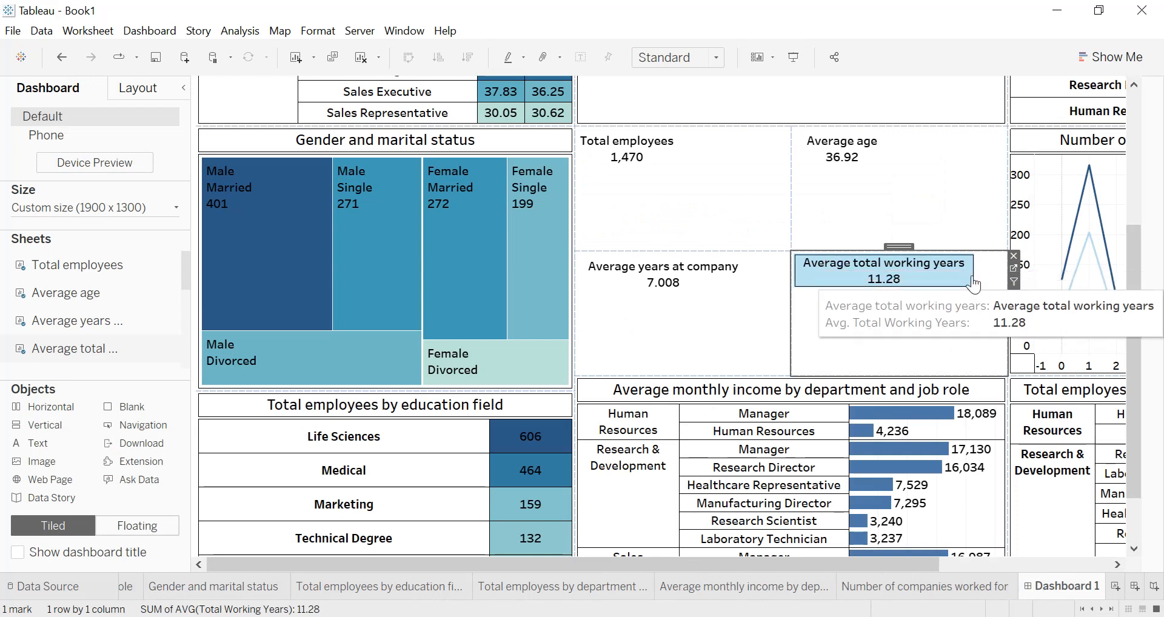
{"action": "left_click_drag", "start_coordinate": [973, 275], "coordinate": [990, 274]}
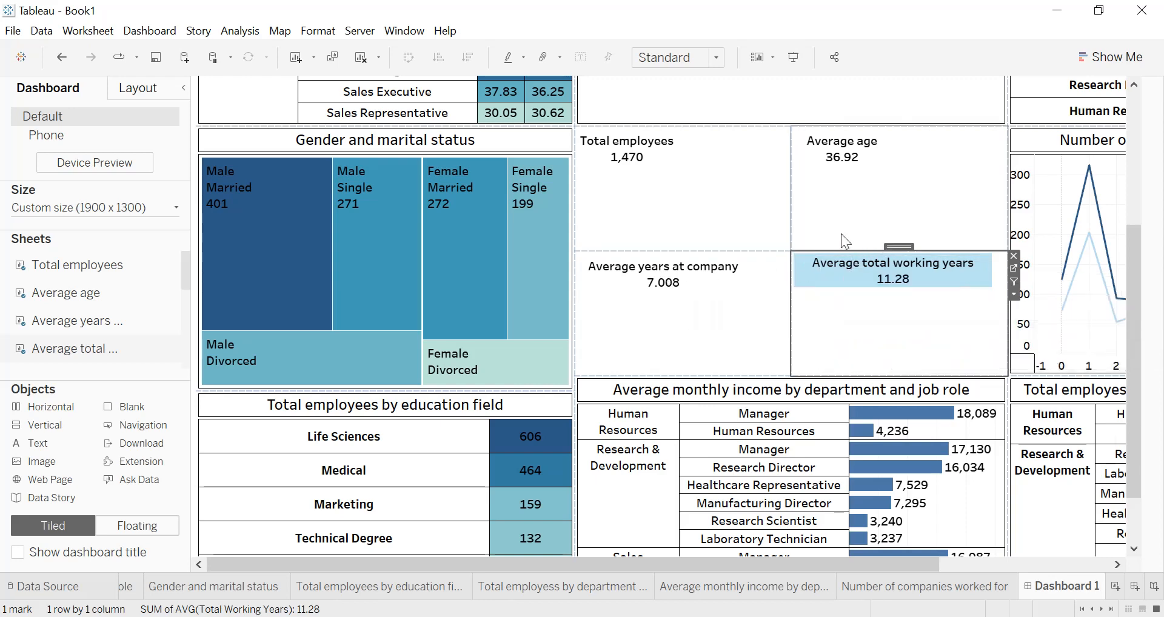
- Add an image object to the dashboard using the file IBM_logo.svg.png
{"action": "left_click", "coordinate": [742, 169]}
{"action": "mouse_move", "coordinate": [249, 240]}
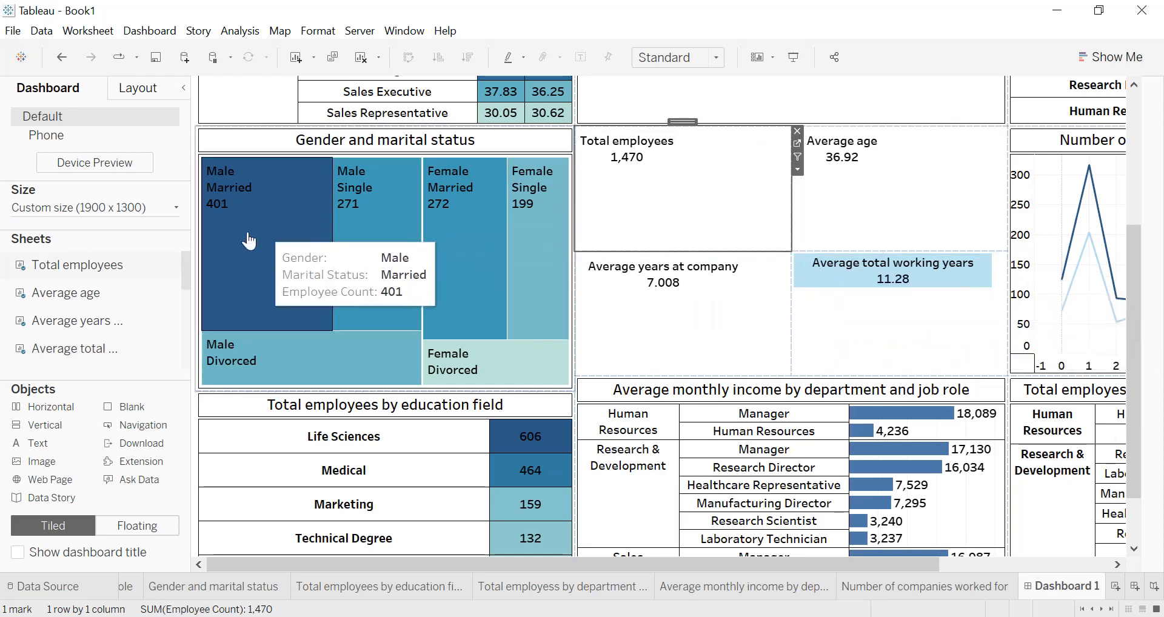
{"action": "double_click", "coordinate": [54, 461]}
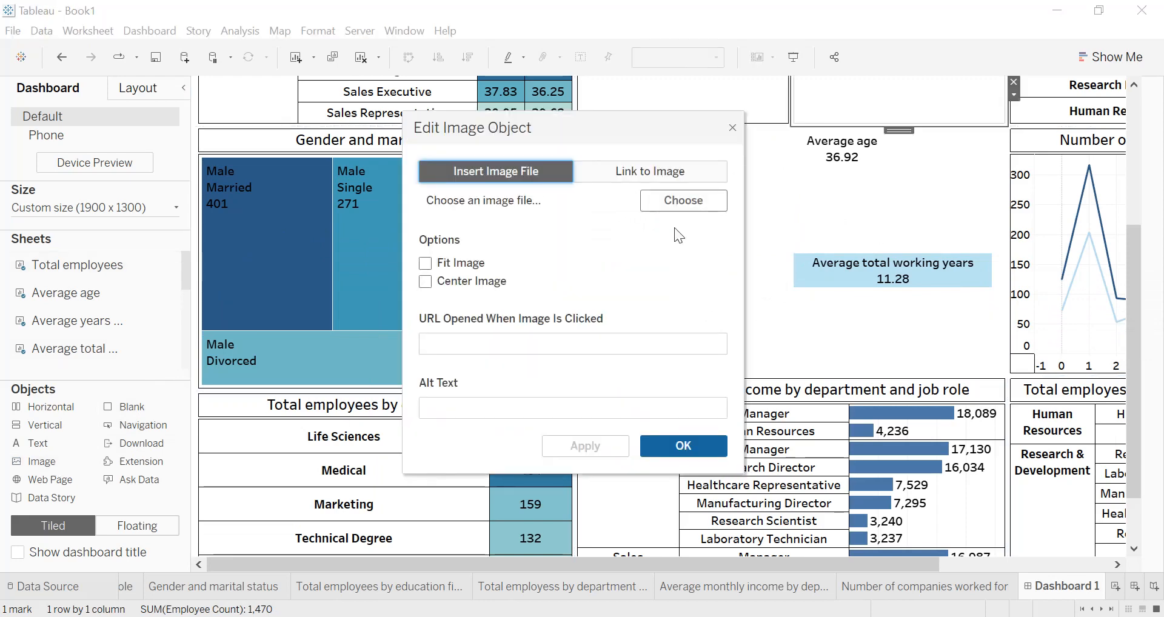
{"action": "left_click", "coordinate": [666, 211]}
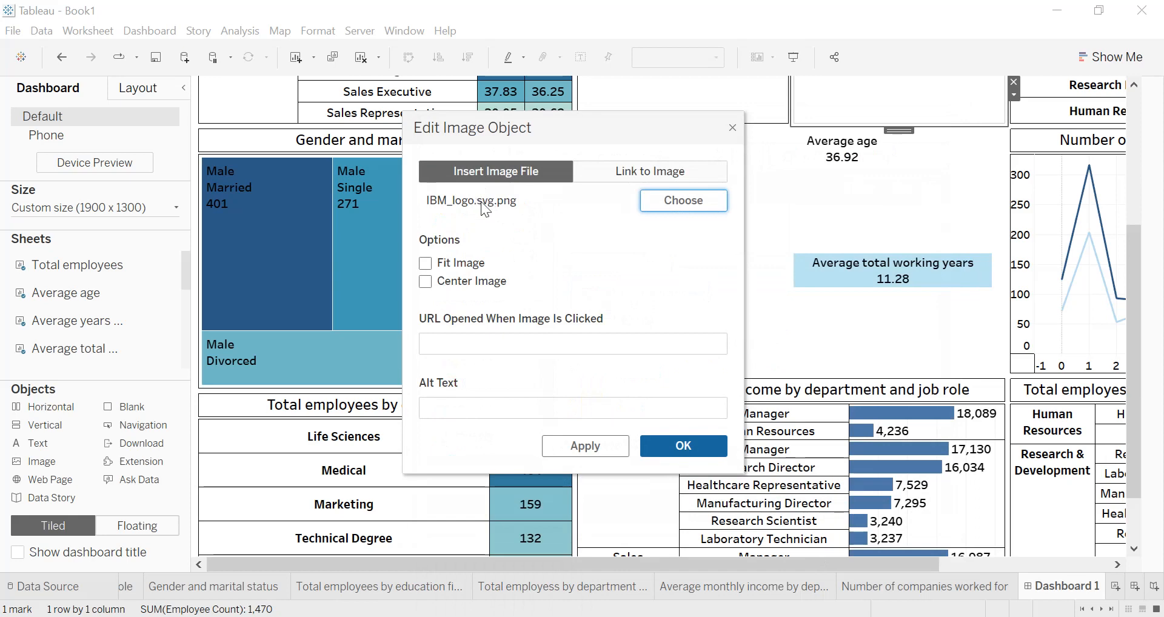
{"action": "left_click", "coordinate": [686, 446]}
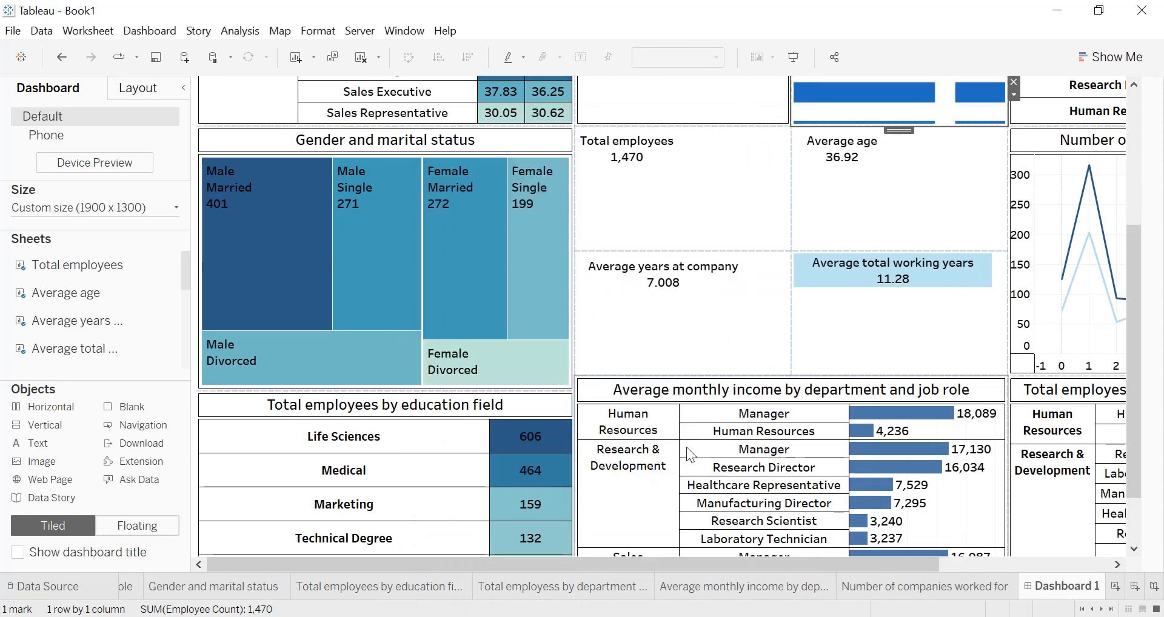
- Try to move the logo image from beside the gender pie chart down to the KPI figures, and undo the move
{"action": "scroll", "coordinate": [1134, 293], "scroll_direction": "up", "scroll_amount": 5}
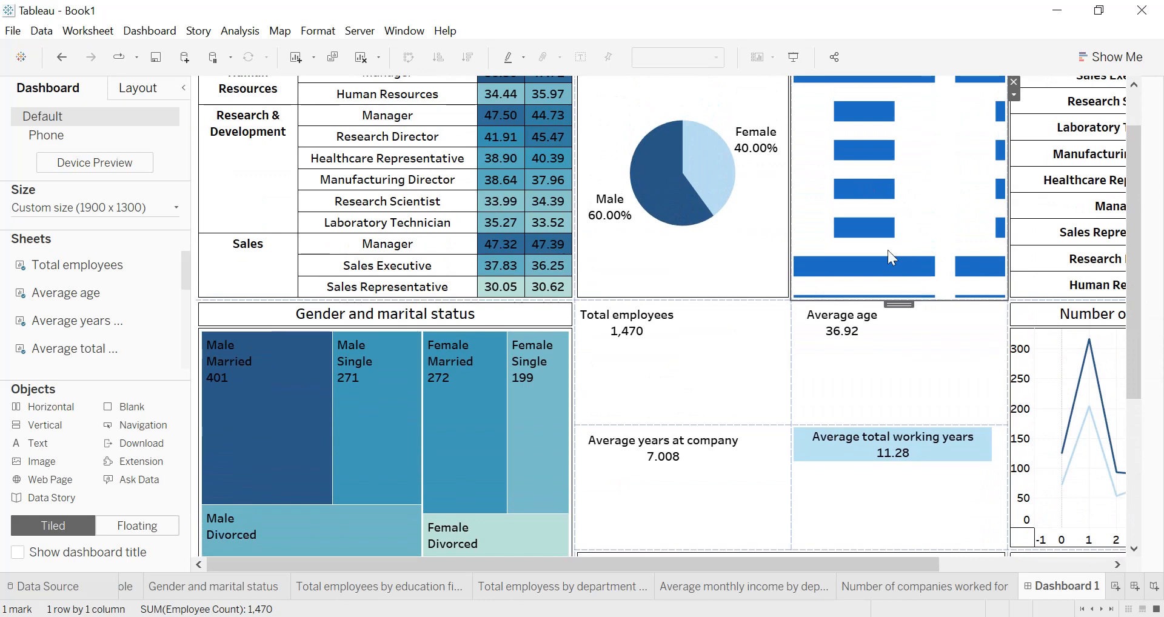
{"action": "scroll", "coordinate": [955, 240], "scroll_direction": "up", "scroll_amount": 2}
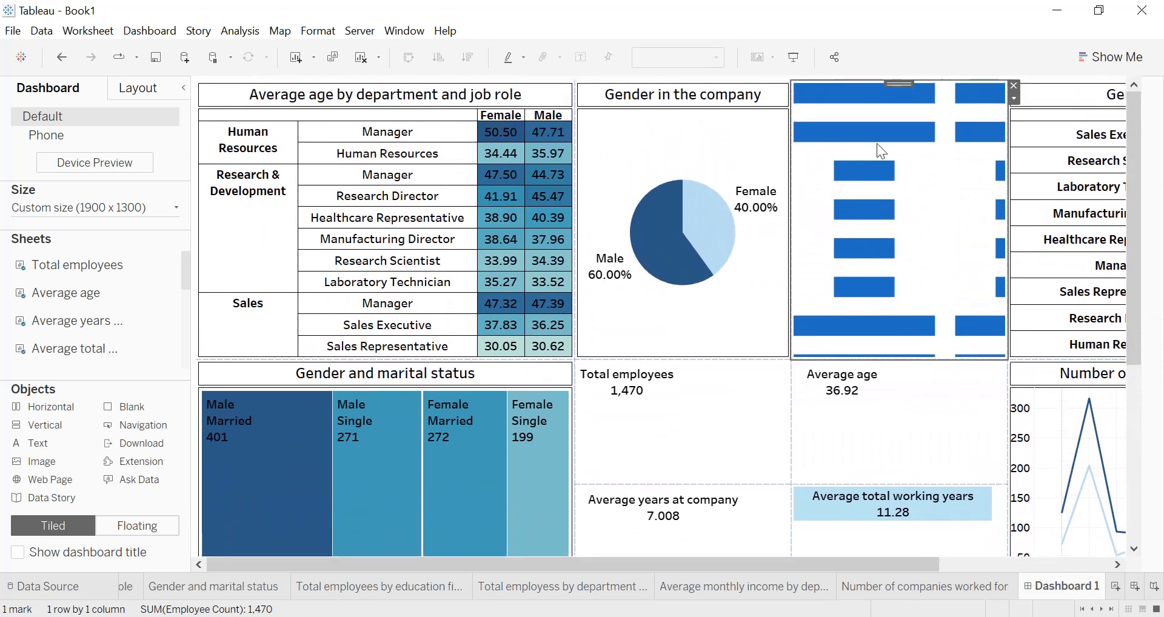
{"action": "left_click_drag", "start_coordinate": [899, 85], "coordinate": [793, 369]}
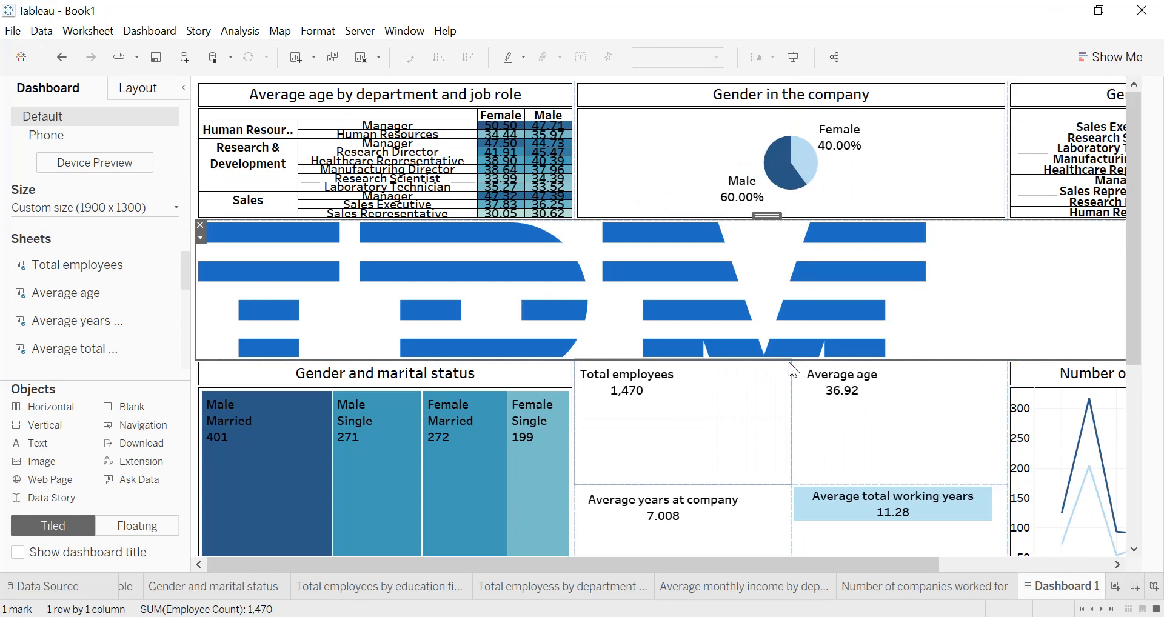
{"action": "key", "text": "ctrl+z"}
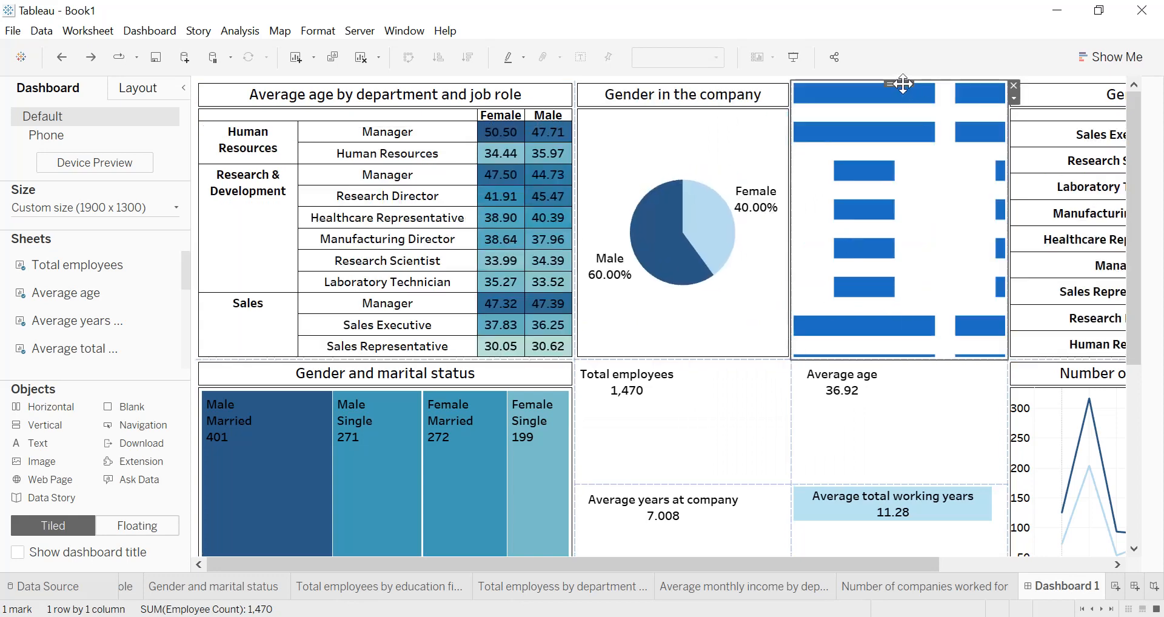
- Move the logo image between the upper and lower rows of KPI figures
{"action": "left_click_drag", "start_coordinate": [903, 84], "coordinate": [899, 131]}
{"action": "left_click_drag", "start_coordinate": [807, 343], "coordinate": [797, 493]}
{"action": "scroll", "coordinate": [1132, 303], "scroll_direction": "down", "scroll_amount": 1}
{"action": "scroll", "coordinate": [1135, 314], "scroll_direction": "up", "scroll_amount": 1}
- Move the "Average age" tile back beside the "Total employees" figure, on its right
{"action": "left_click", "coordinate": [948, 255]}
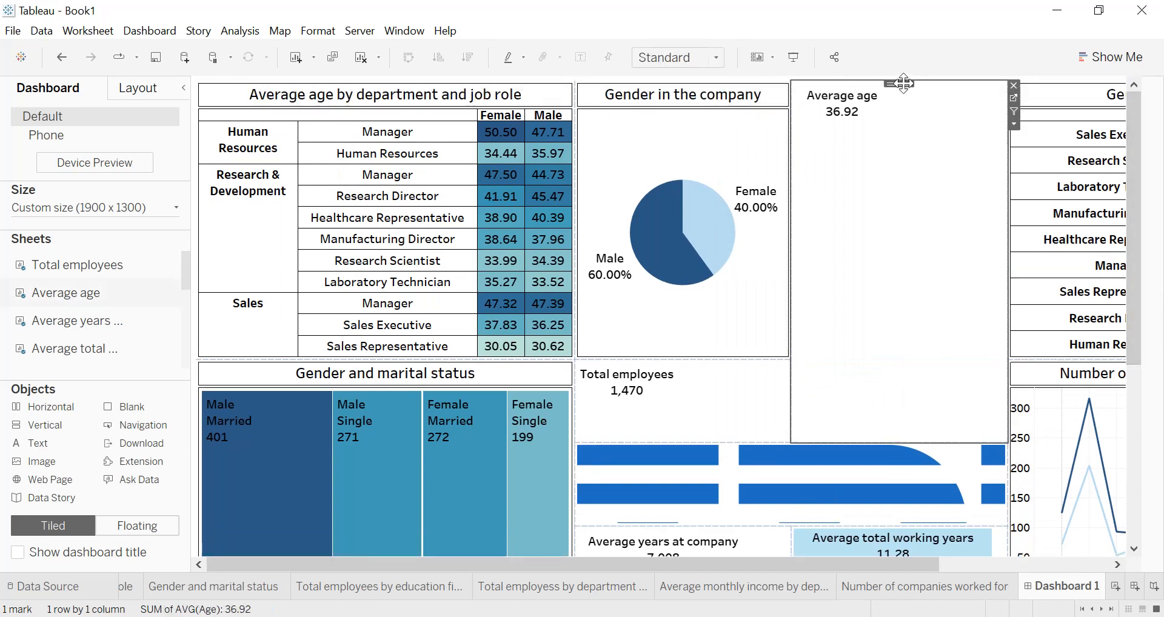
{"action": "left_click_drag", "start_coordinate": [903, 84], "coordinate": [900, 259]}
{"action": "left_click_drag", "start_coordinate": [833, 394], "coordinate": [767, 397]}
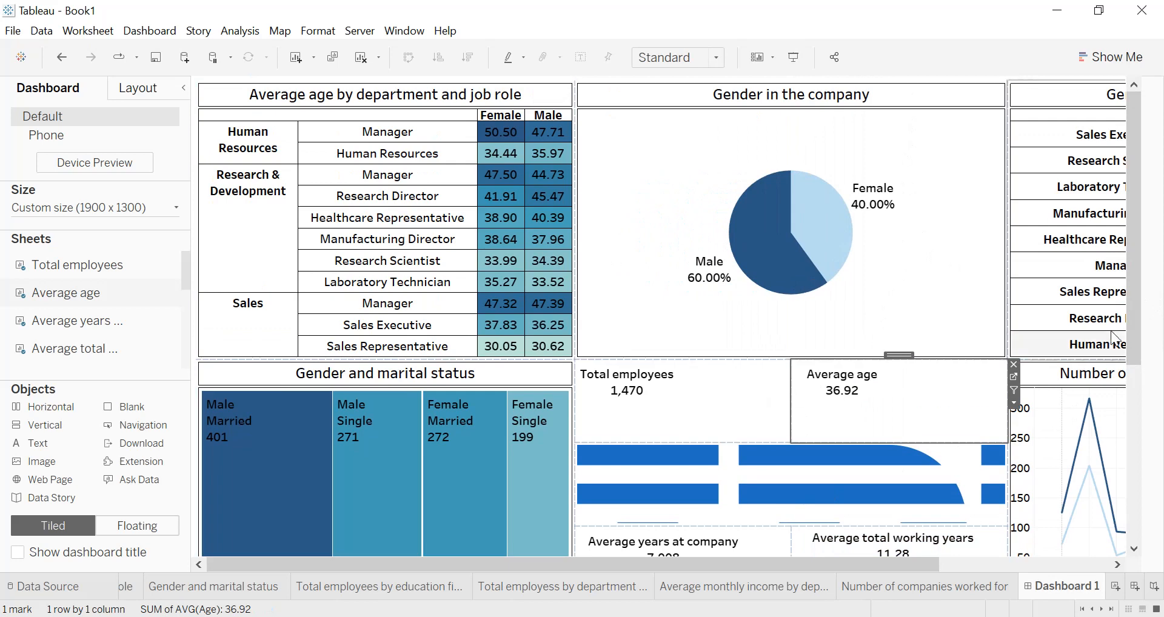
- Move the logo image between the "Total employees" and "Average age" figures, and try to shift the "Total employees" tile
{"action": "left_click", "coordinate": [831, 511]}
{"action": "left_click_drag", "start_coordinate": [795, 442], "coordinate": [790, 369]}
{"action": "left_click", "coordinate": [666, 374]}
{"action": "left_click_drag", "start_coordinate": [646, 355], "coordinate": [652, 426]}
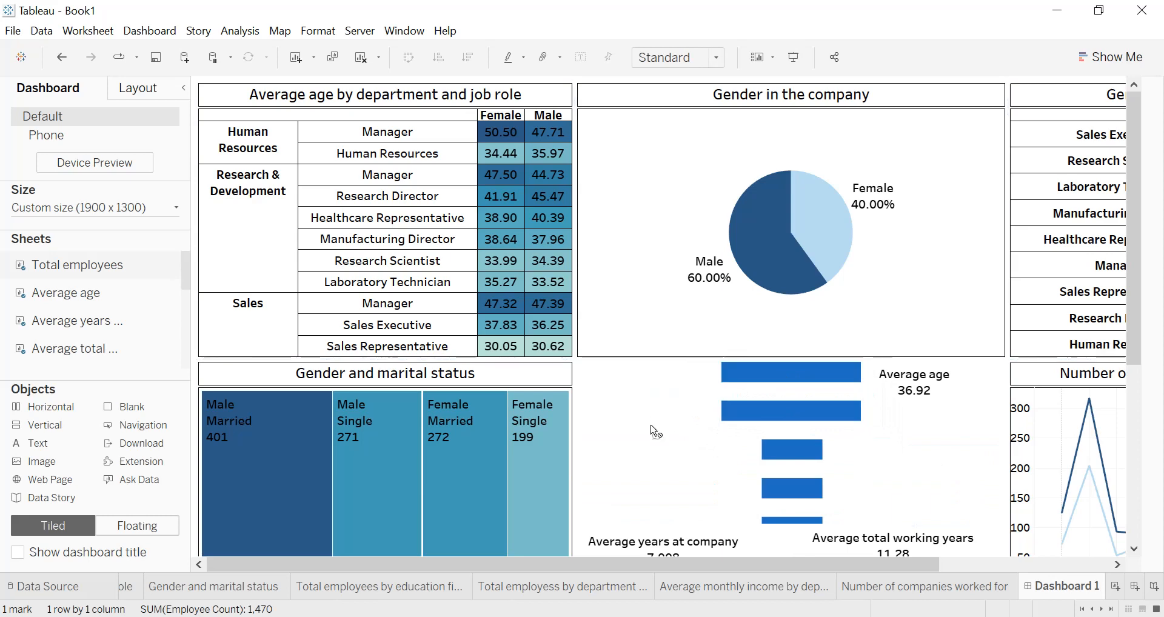
{"action": "left_click_drag", "start_coordinate": [668, 503], "coordinate": [668, 505]}
- Try to reposition the logo image out of the gap between the two upper KPI figures
{"action": "left_click", "coordinate": [815, 397]}
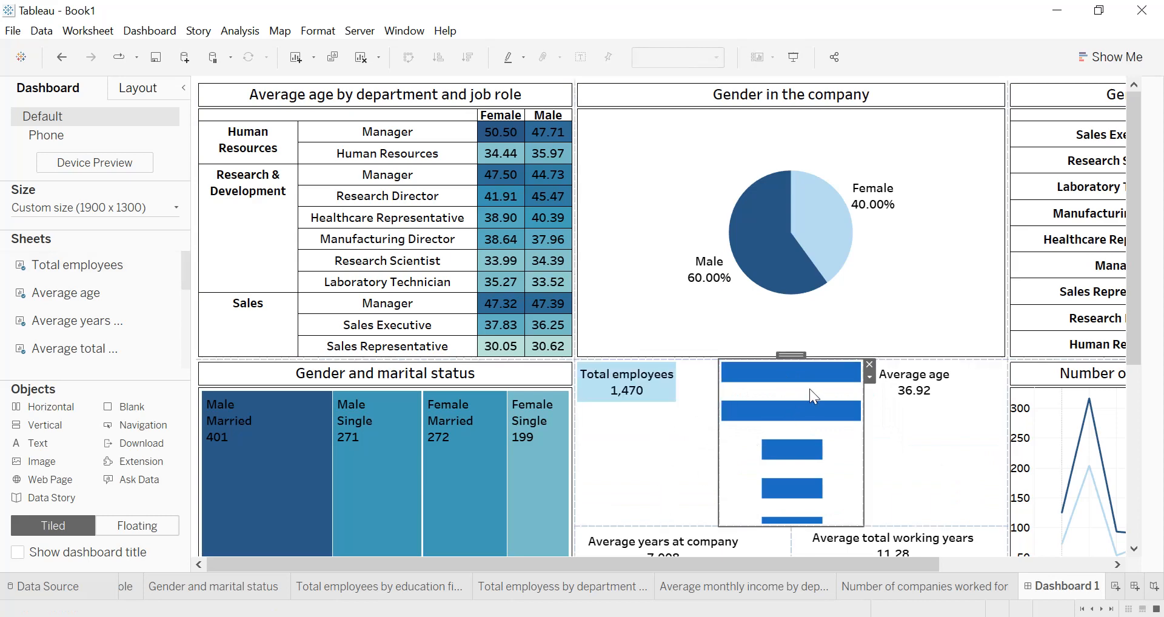
{"action": "left_click_drag", "start_coordinate": [792, 366], "coordinate": [783, 385]}
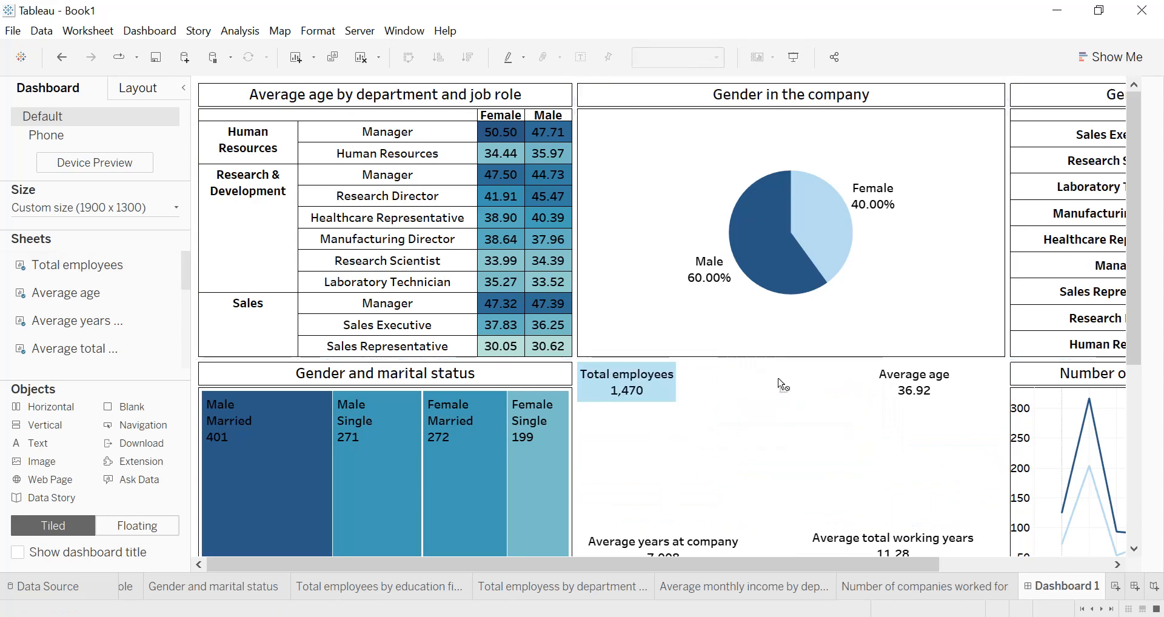
{"action": "left_click_drag", "start_coordinate": [769, 424], "coordinate": [916, 411]}
{"action": "left_click", "coordinate": [927, 433]}
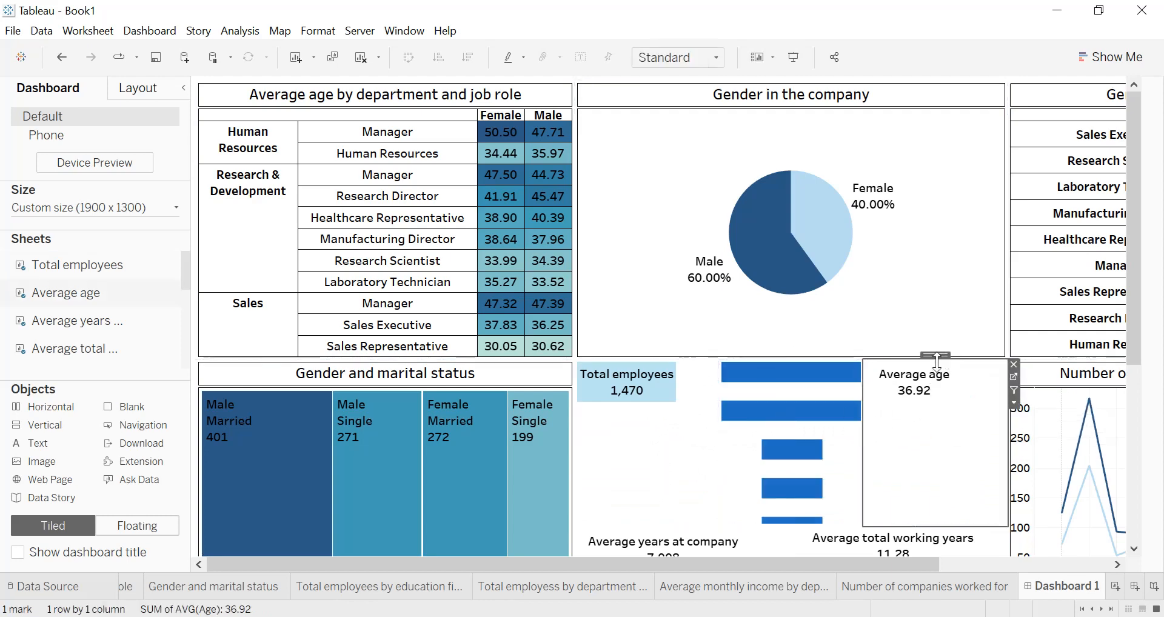
- Move the logo image directly above the KPI figures and below the gender pie chart, spanning the column's full width
{"action": "left_click", "coordinate": [1159, 317]}
{"action": "scroll", "coordinate": [1159, 317], "scroll_direction": "down", "scroll_amount": 5}
{"action": "left_click", "coordinate": [780, 217]}
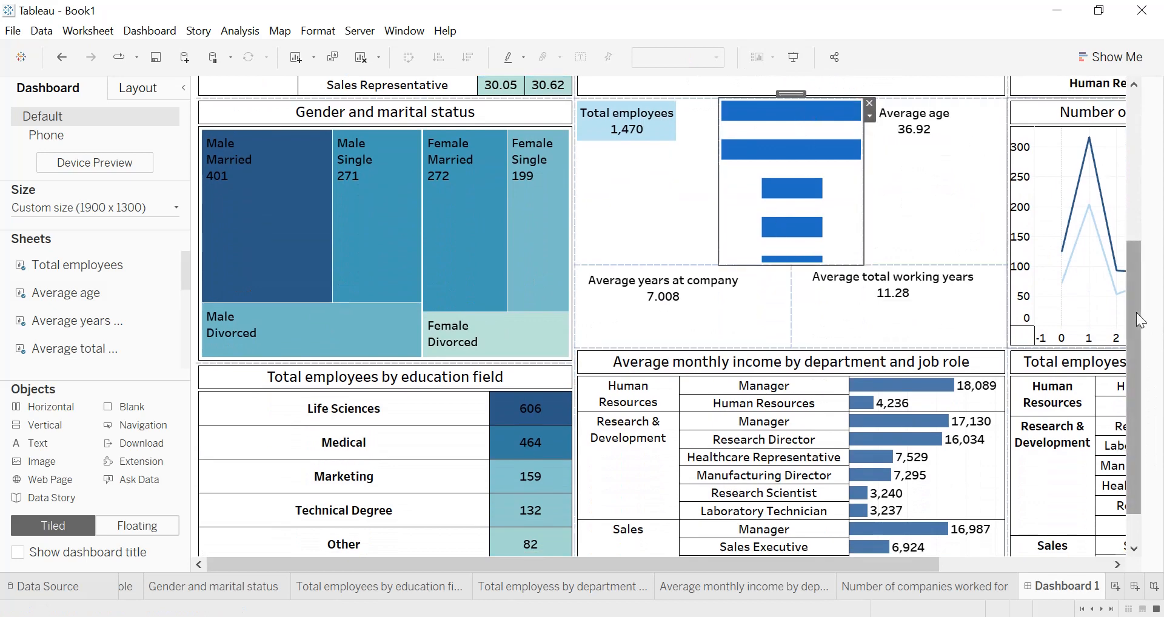
{"action": "scroll", "coordinate": [1127, 231], "scroll_direction": "up", "scroll_amount": 3}
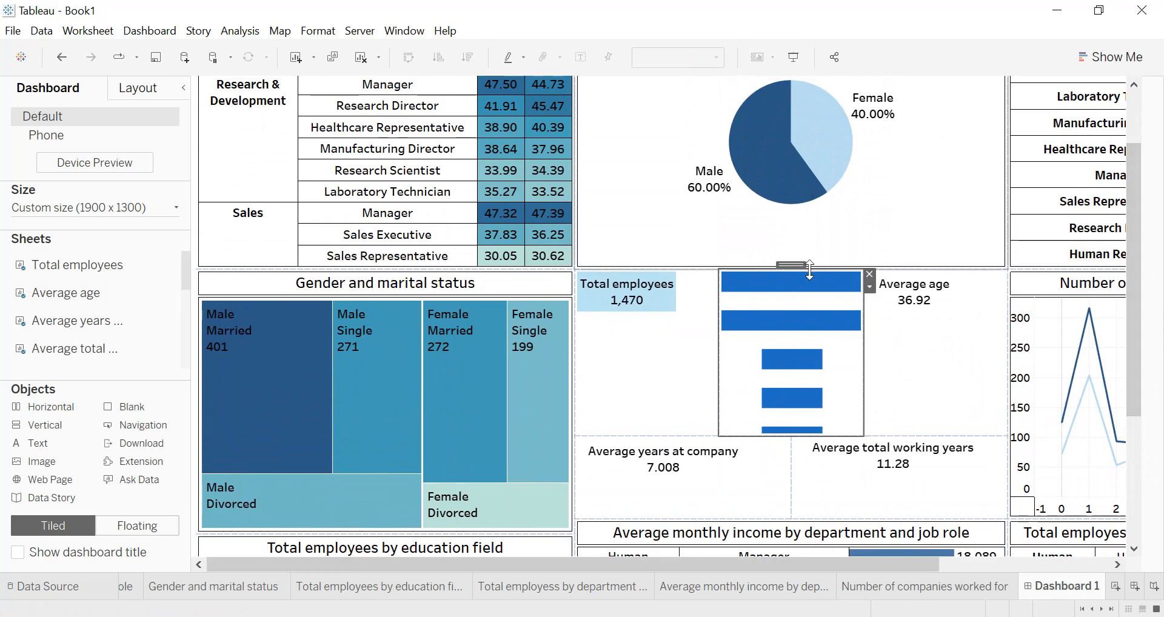
{"action": "left_click_drag", "start_coordinate": [799, 263], "coordinate": [803, 261]}
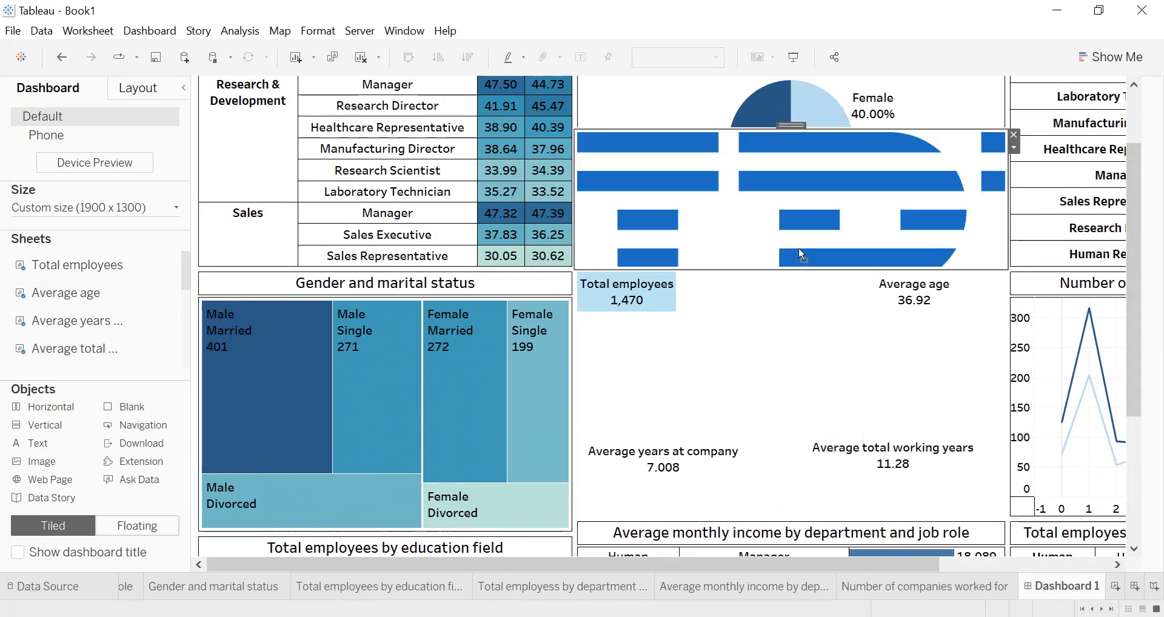
- Set the logo image to fit its tile and center it
{"action": "right_click", "coordinate": [796, 200]}
{"action": "left_click", "coordinate": [848, 232]}
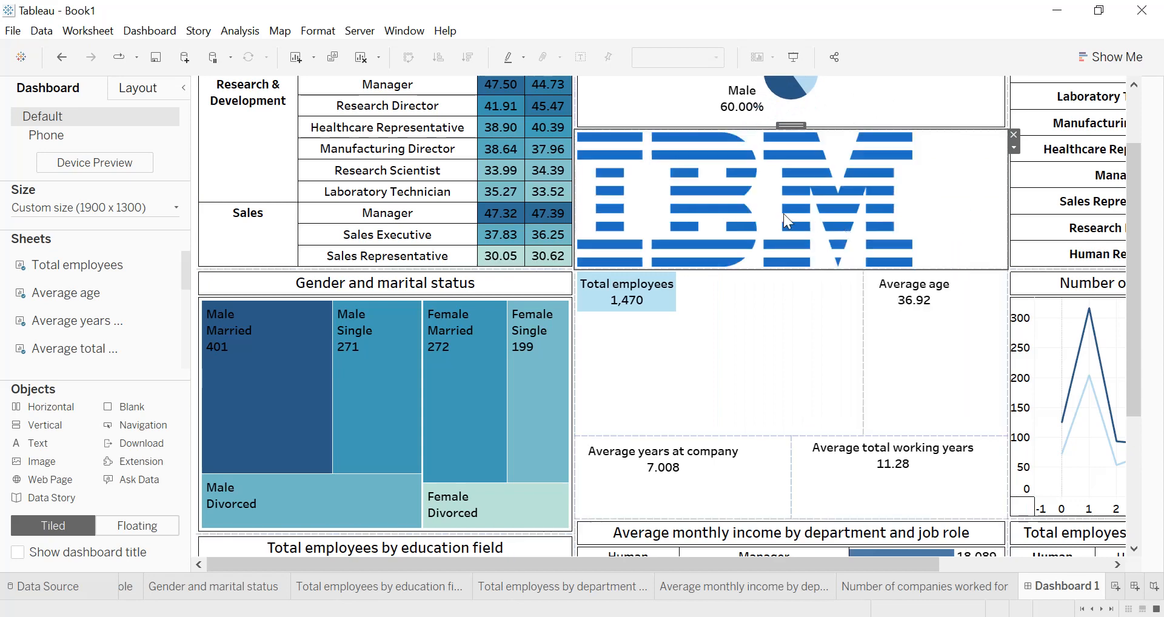
{"action": "right_click", "coordinate": [785, 214]}
{"action": "left_click", "coordinate": [842, 264]}
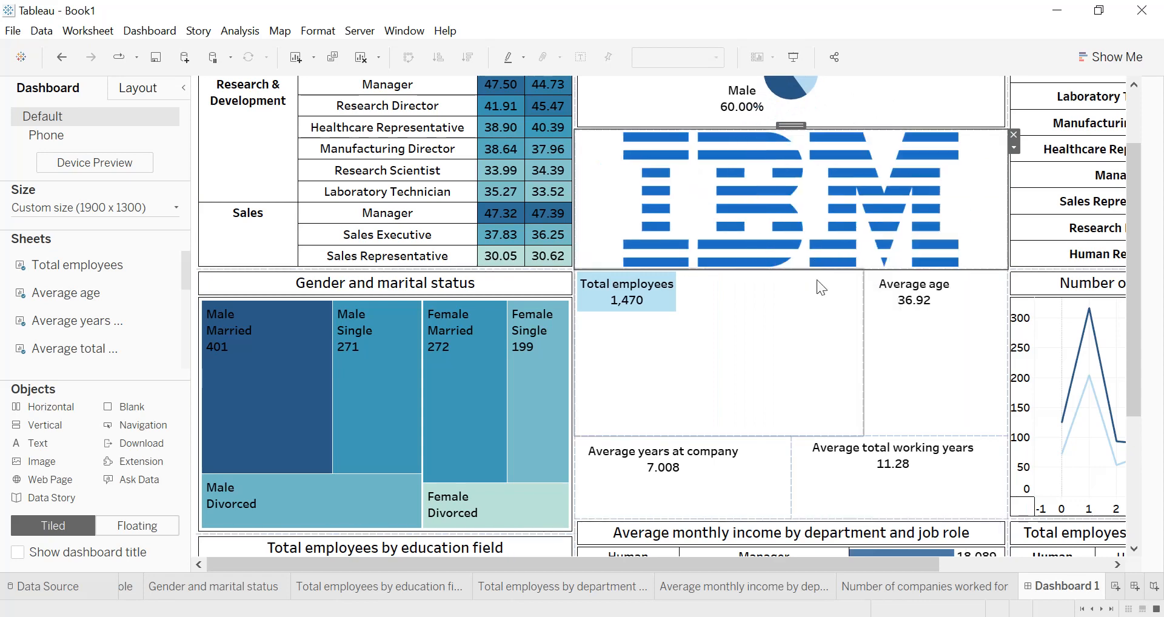
- Resize the tiles so the logo fills the middle block's upper half and the four KPI figures form an even grid beneath
{"action": "left_click_drag", "start_coordinate": [847, 329], "coordinate": [790, 342]}
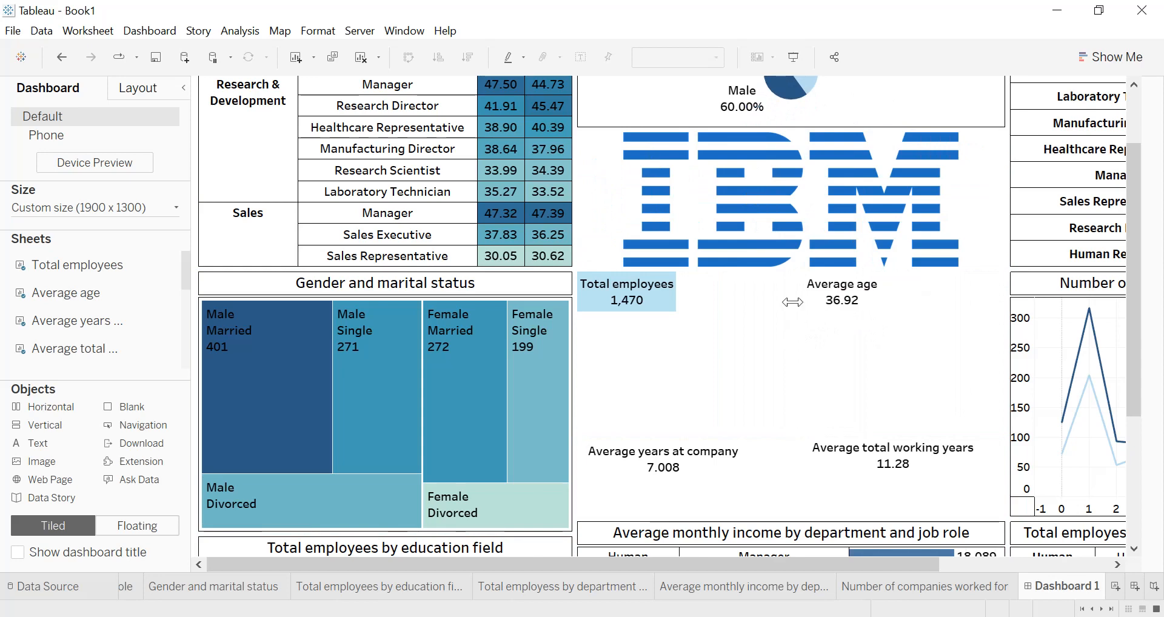
{"action": "left_click_drag", "start_coordinate": [782, 271], "coordinate": [783, 389]}
{"action": "left_click", "coordinate": [775, 433]}
{"action": "left_click_drag", "start_coordinate": [772, 437], "coordinate": [770, 463]}
{"action": "left_click_drag", "start_coordinate": [858, 436], "coordinate": [857, 463]}
{"action": "left_click", "coordinate": [817, 325]}
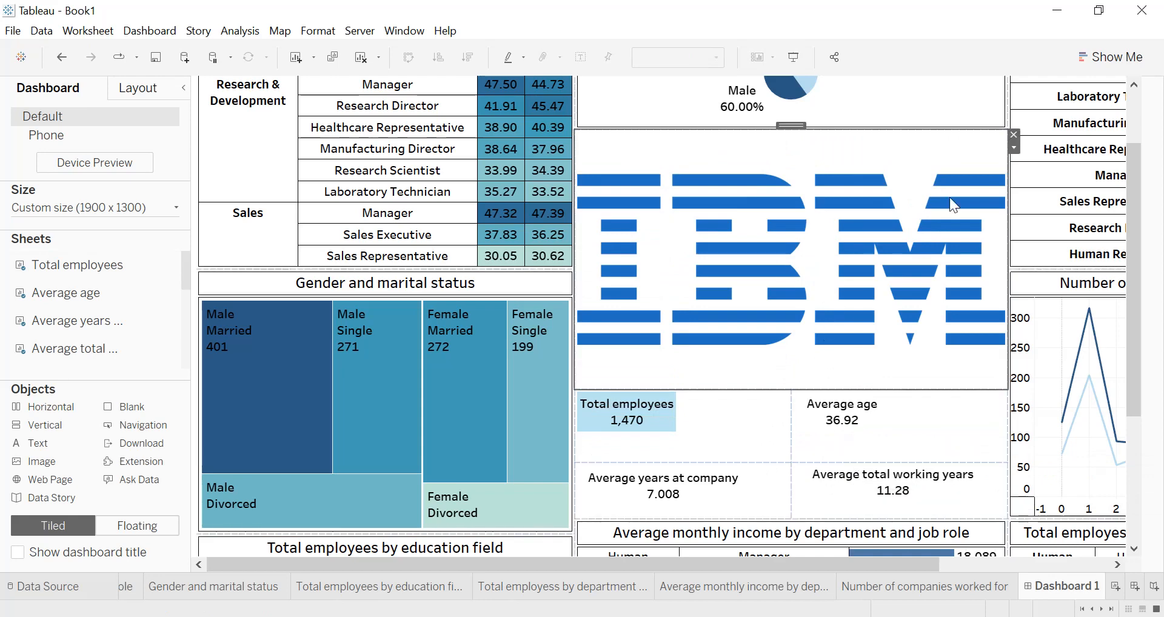
{"action": "left_click_drag", "start_coordinate": [905, 129], "coordinate": [908, 269]}
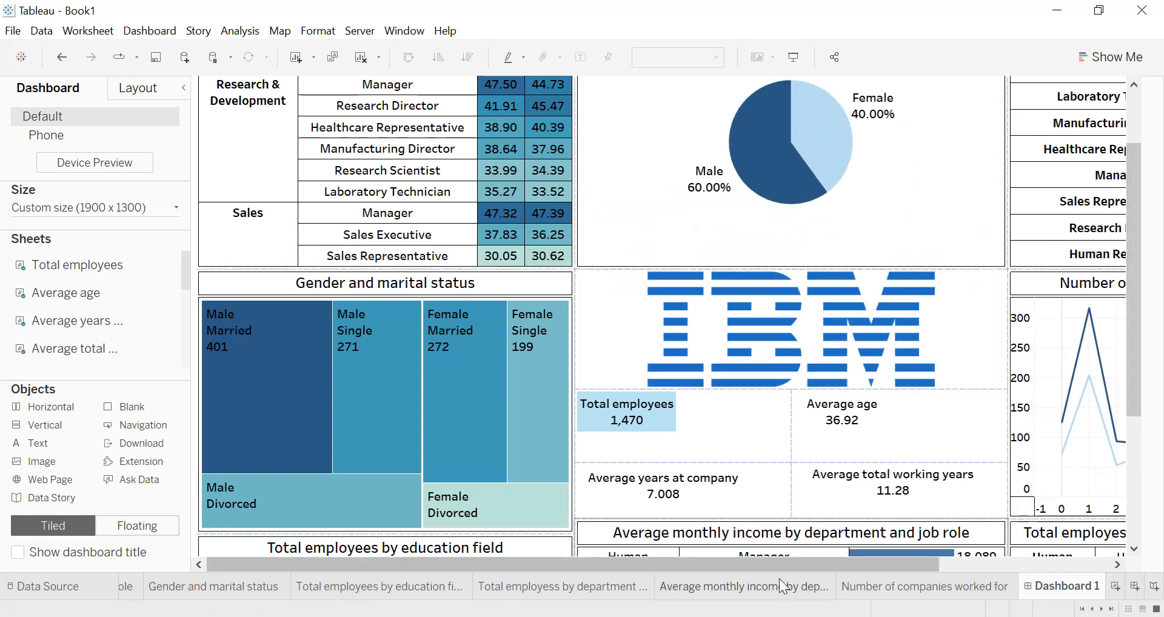
- Stretch the "Total employees" figure to nearly the full width and height of its tile so its text sits centered
{"action": "left_click_drag", "start_coordinate": [787, 565], "coordinate": [992, 564]}
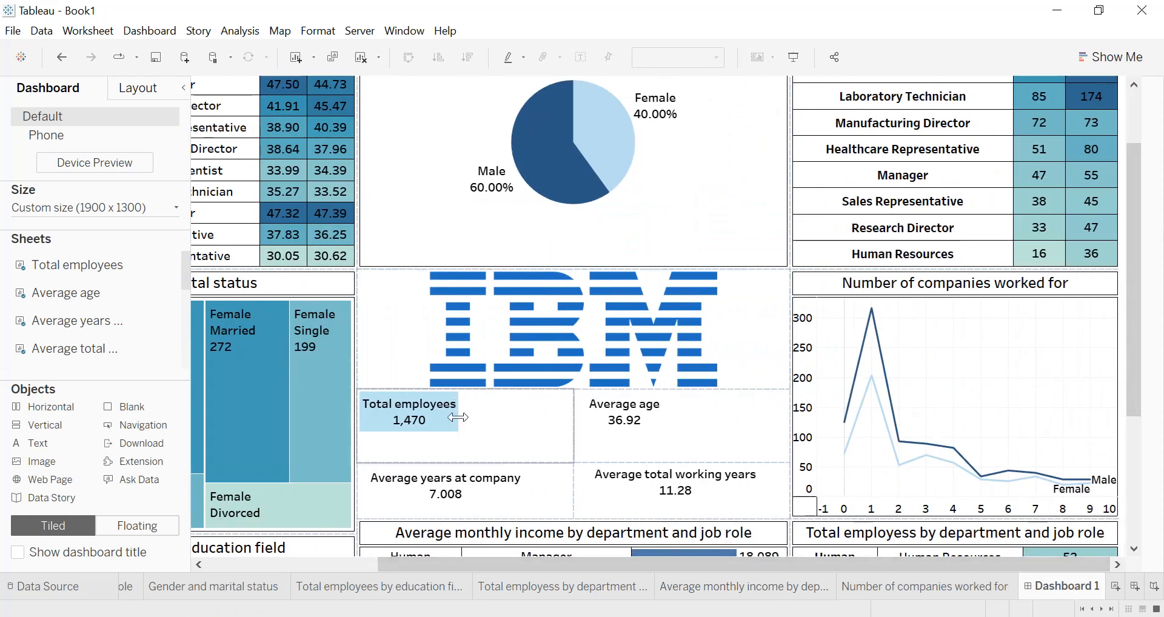
{"action": "left_click", "coordinate": [536, 418]}
{"action": "left_click_drag", "start_coordinate": [536, 417], "coordinate": [539, 417]}
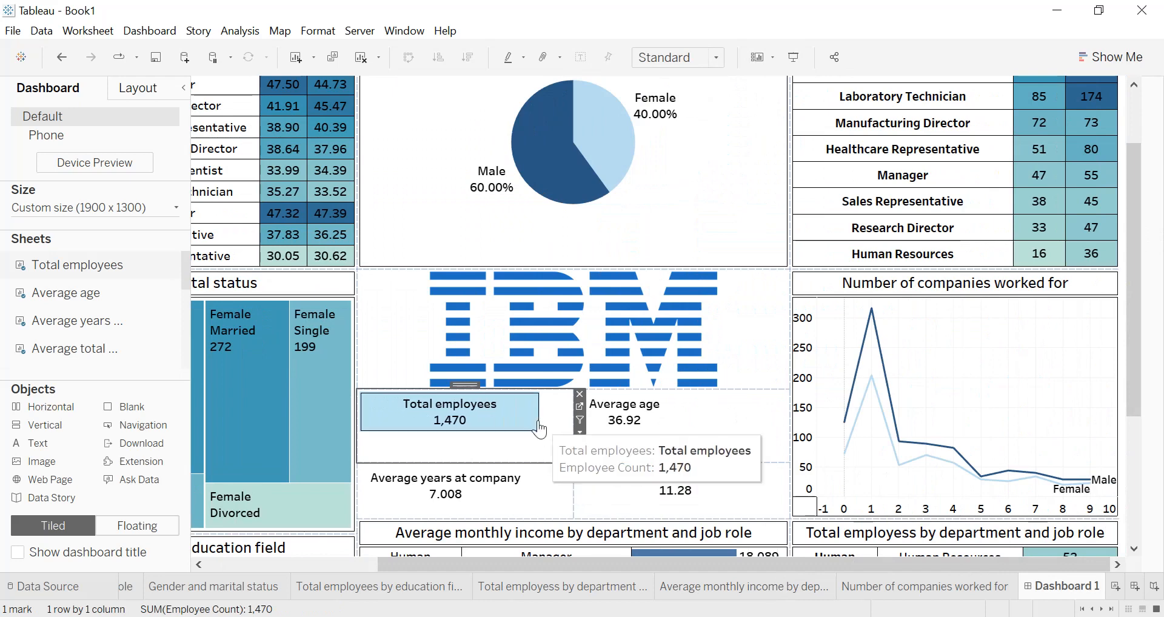
{"action": "mouse_move", "coordinate": [543, 418]}
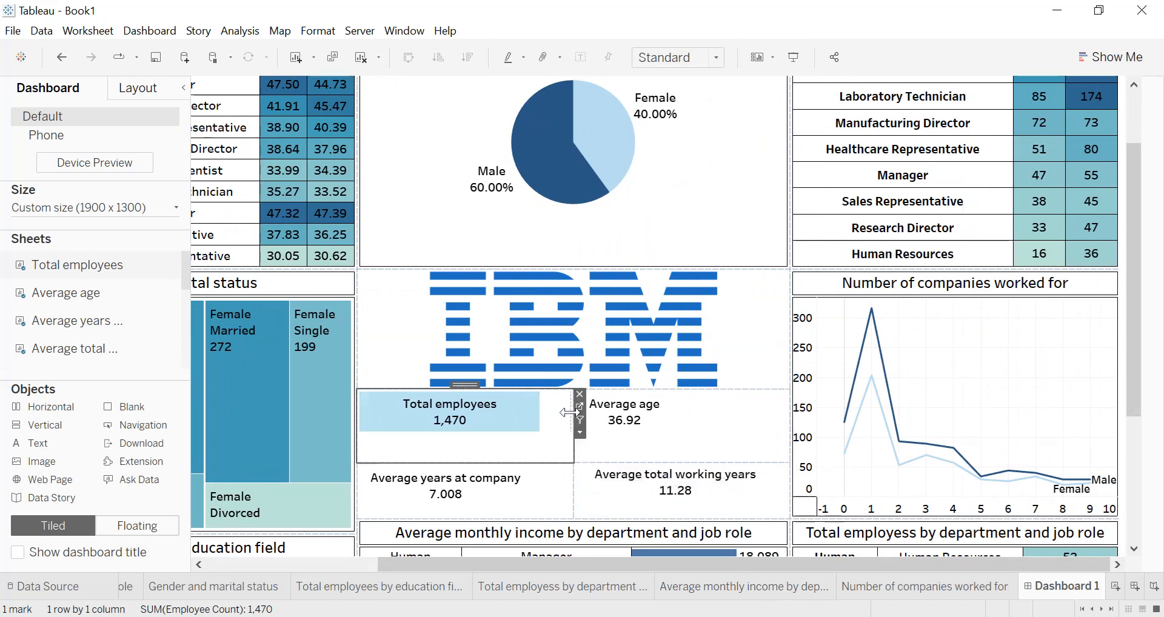
{"action": "left_click_drag", "start_coordinate": [569, 412], "coordinate": [569, 413]}
{"action": "mouse_move", "coordinate": [511, 437]}
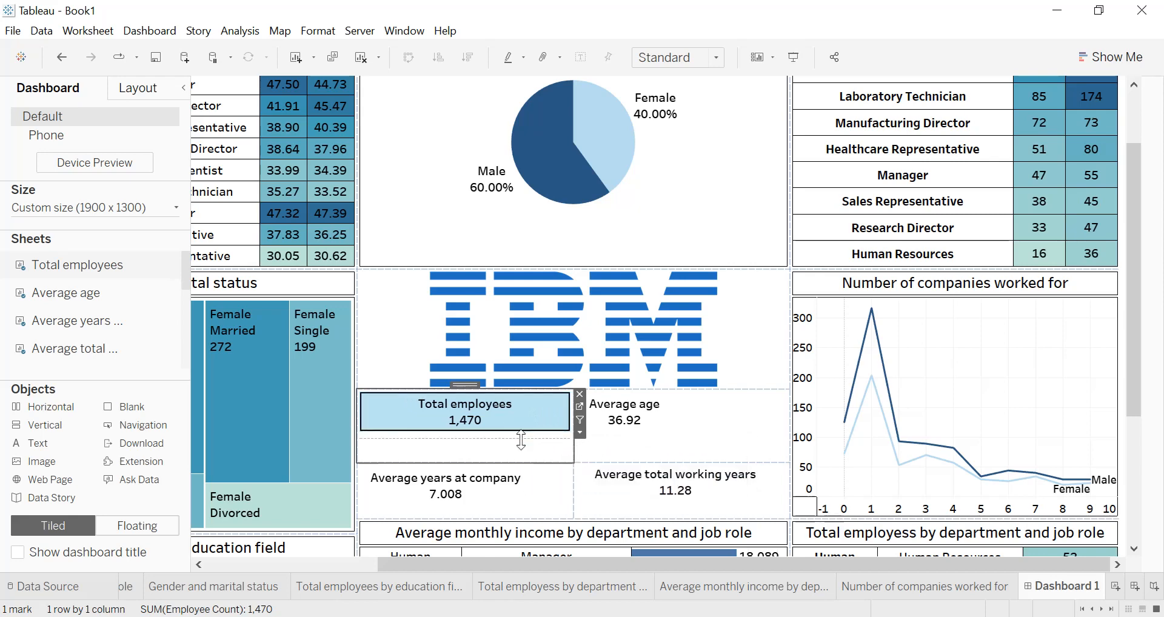
{"action": "left_click", "coordinate": [521, 447]}
- Stretch the "Average age" figure across the width and height of its tile so its text sits centered
{"action": "left_click", "coordinate": [660, 436]}
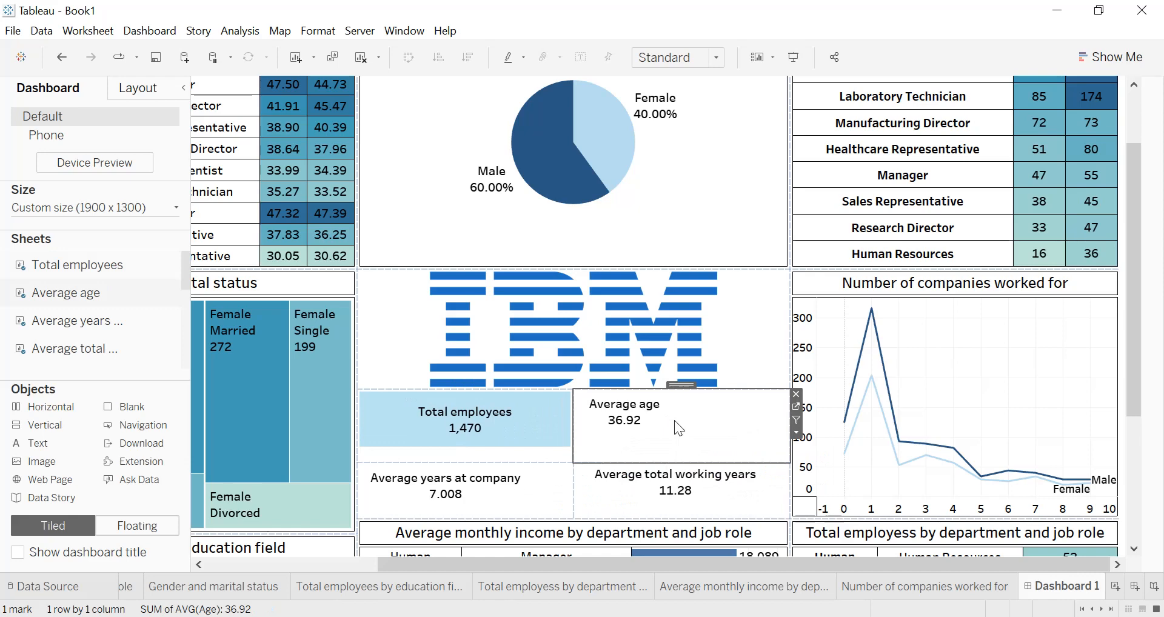
{"action": "left_click_drag", "start_coordinate": [673, 421], "coordinate": [770, 418]}
{"action": "left_click_drag", "start_coordinate": [698, 431], "coordinate": [695, 461]}
{"action": "left_click_drag", "start_coordinate": [612, 463], "coordinate": [615, 450]}
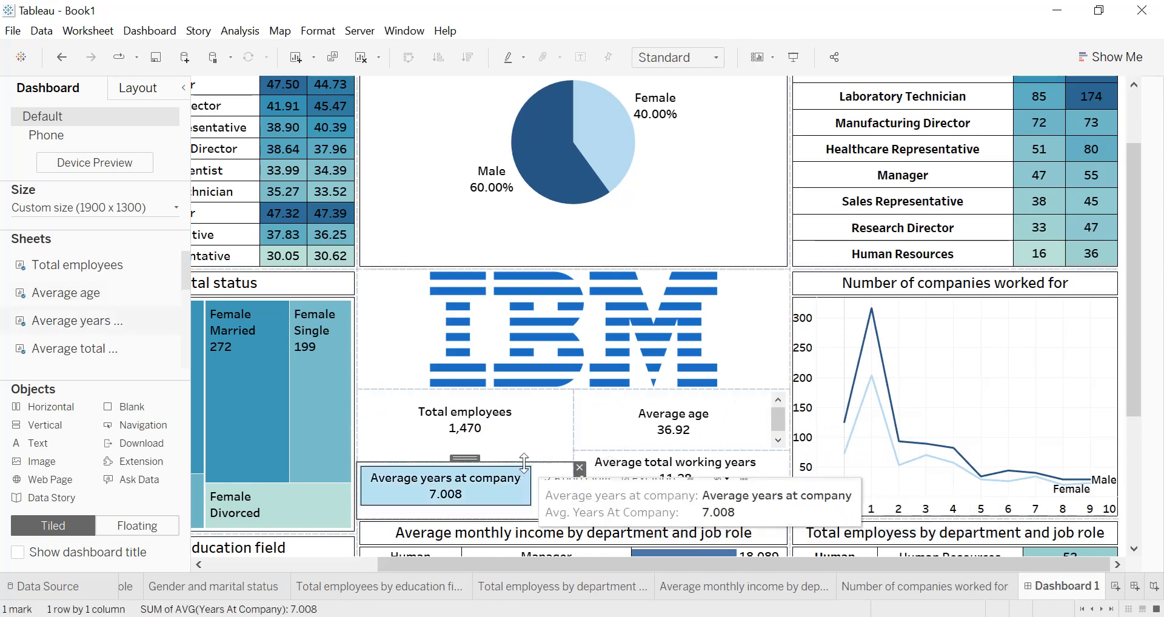
- Resize the "Average years at company" and "Average total working years" tiles to share one top edge directly beneath the upper KPI pair
{"action": "left_click_drag", "start_coordinate": [526, 463], "coordinate": [526, 449]}
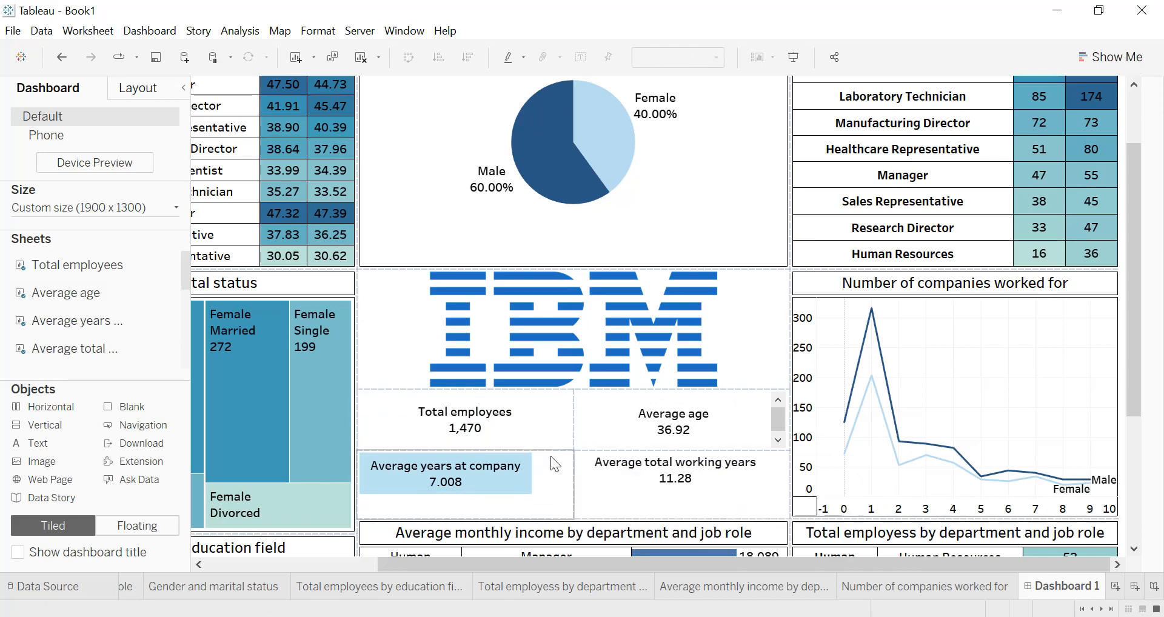
{"action": "left_click_drag", "start_coordinate": [552, 451], "coordinate": [616, 458]}
{"action": "left_click", "coordinate": [624, 464]}
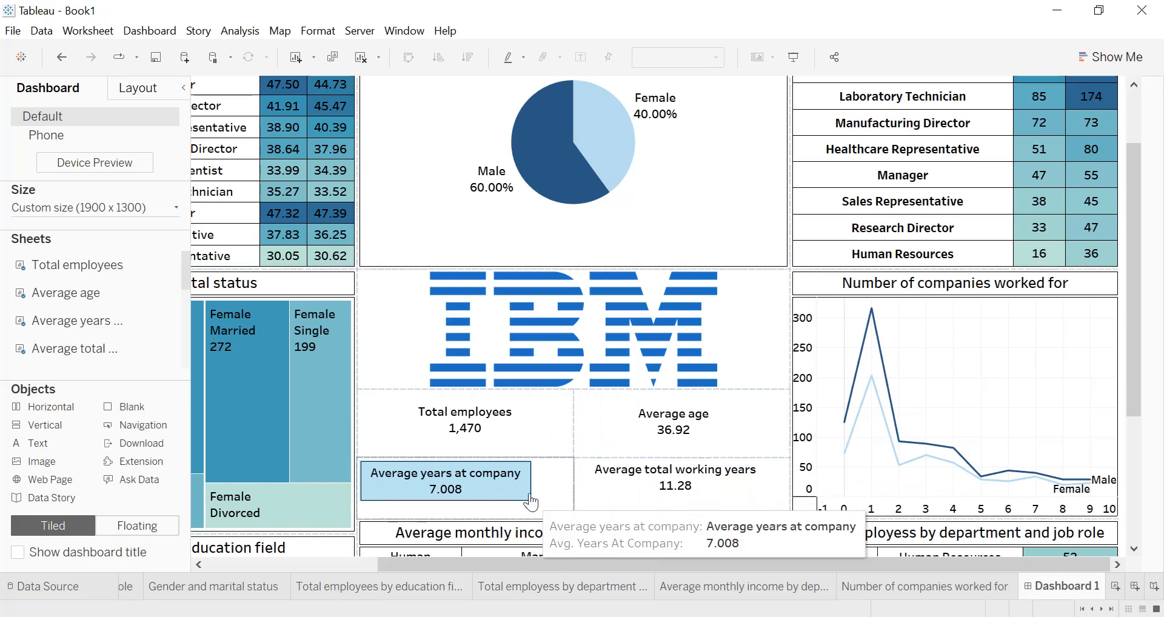
- Stretch the "Average years at company" and "Average total working years" figures to nearly the full width of their tiles so their text sits centered
{"action": "left_click", "coordinate": [563, 487]}
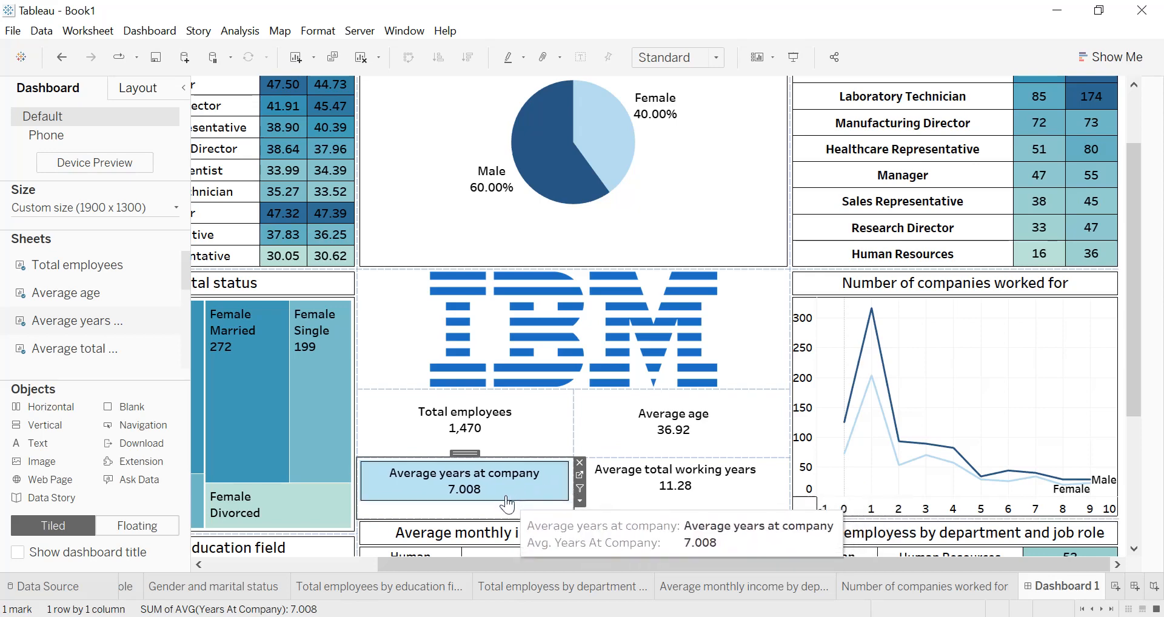
{"action": "left_click", "coordinate": [745, 494]}
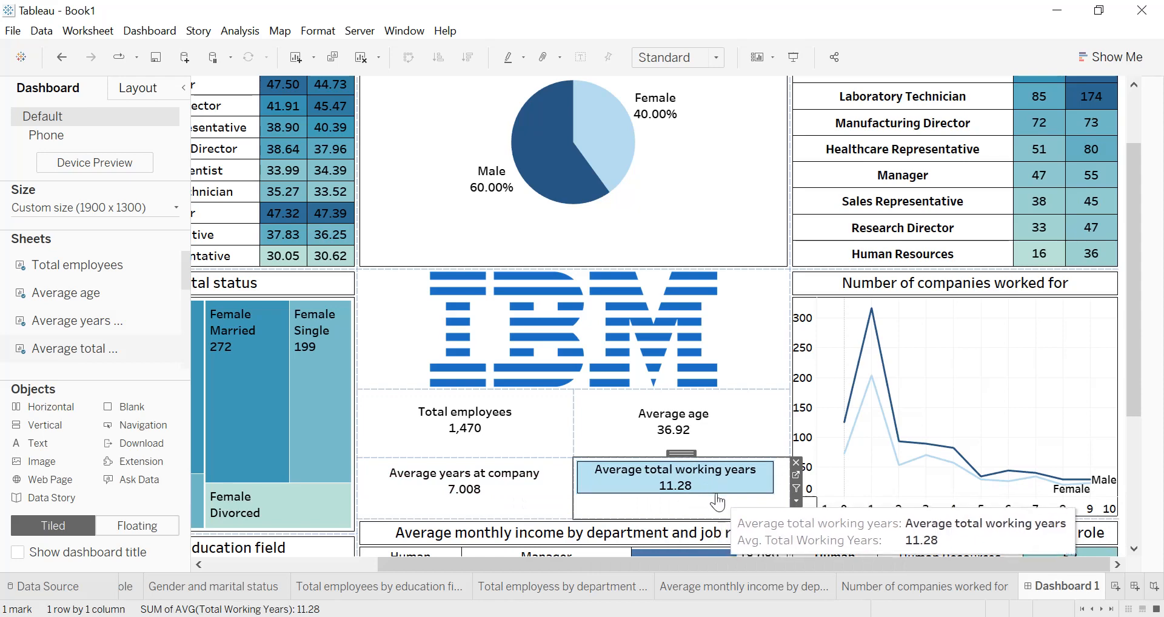
{"action": "left_click", "coordinate": [752, 493]}
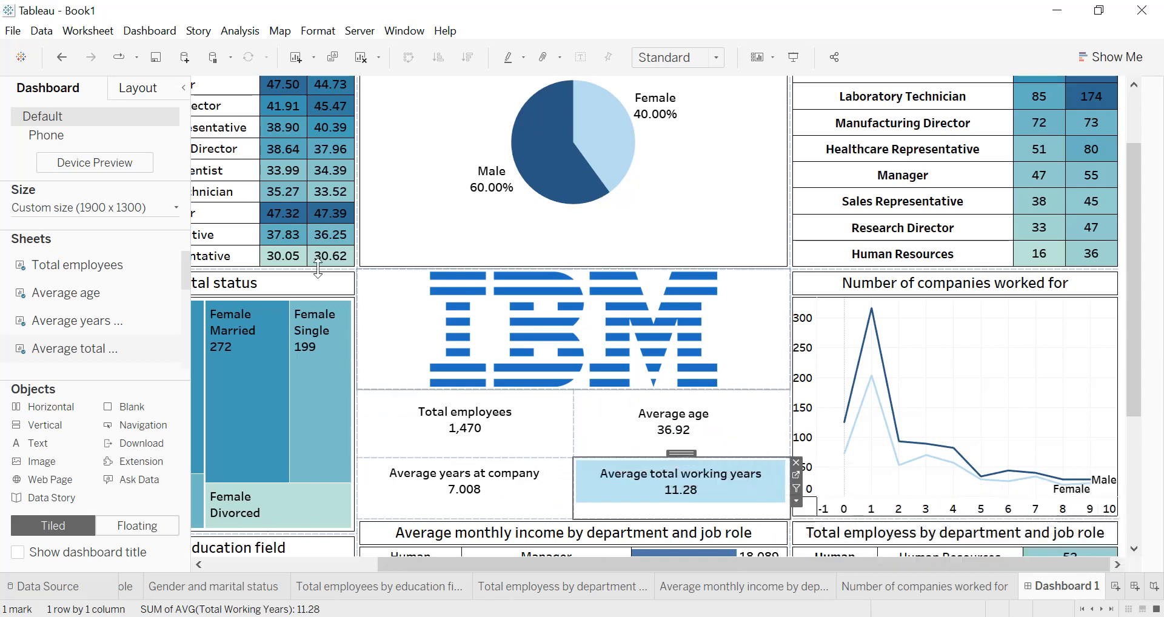
- Insert Image1.png on the dashboard as a floating image object with Fit Image enabled
{"action": "left_click", "coordinate": [185, 88]}
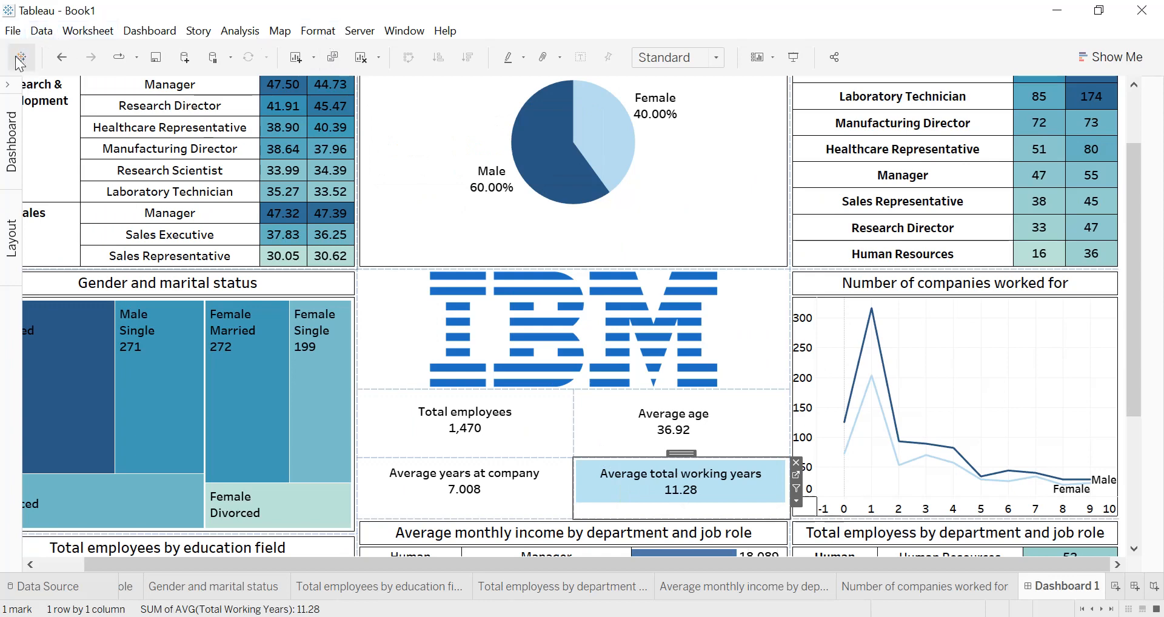
{"action": "left_click", "coordinate": [7, 84]}
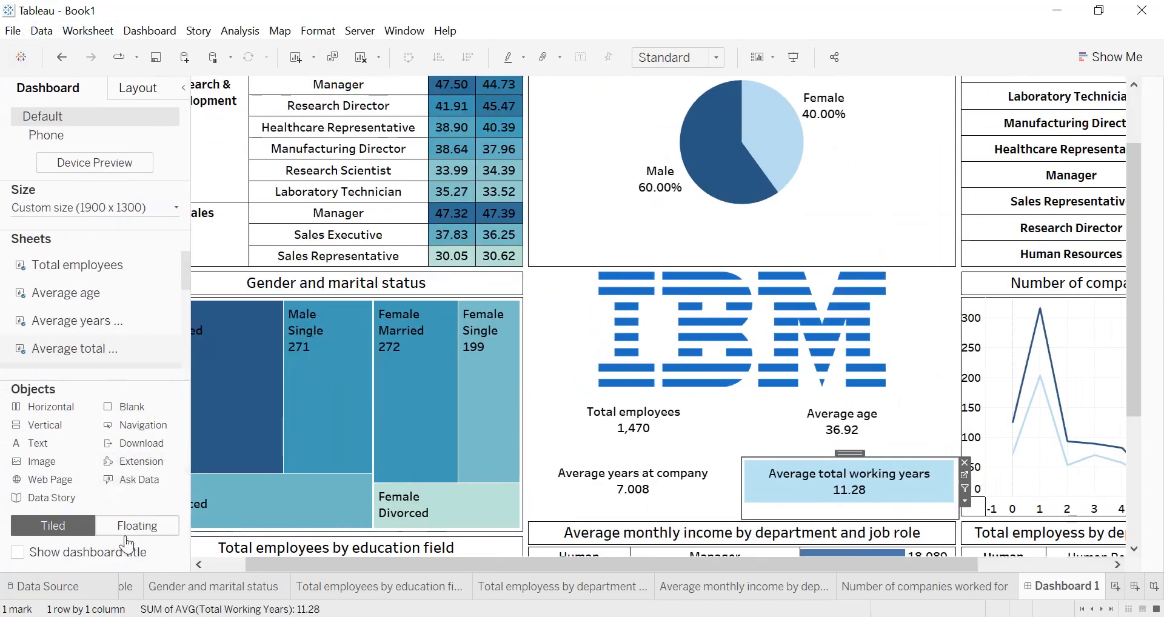
{"action": "left_click", "coordinate": [135, 526]}
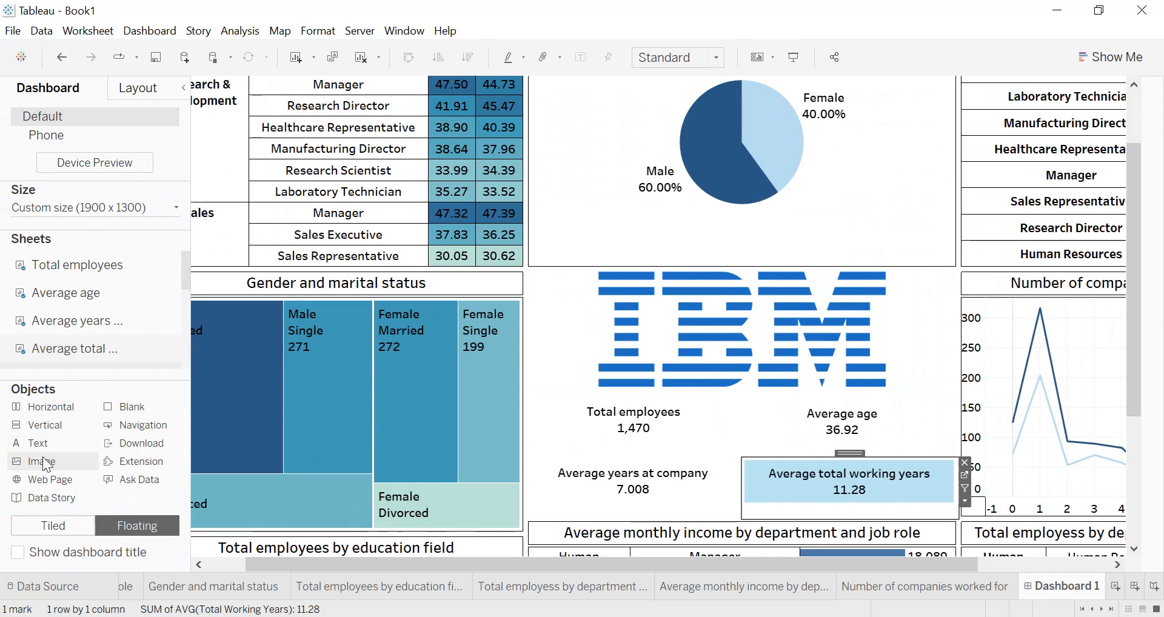
{"action": "left_click_drag", "start_coordinate": [50, 467], "coordinate": [224, 103]}
{"action": "left_click", "coordinate": [683, 200]}
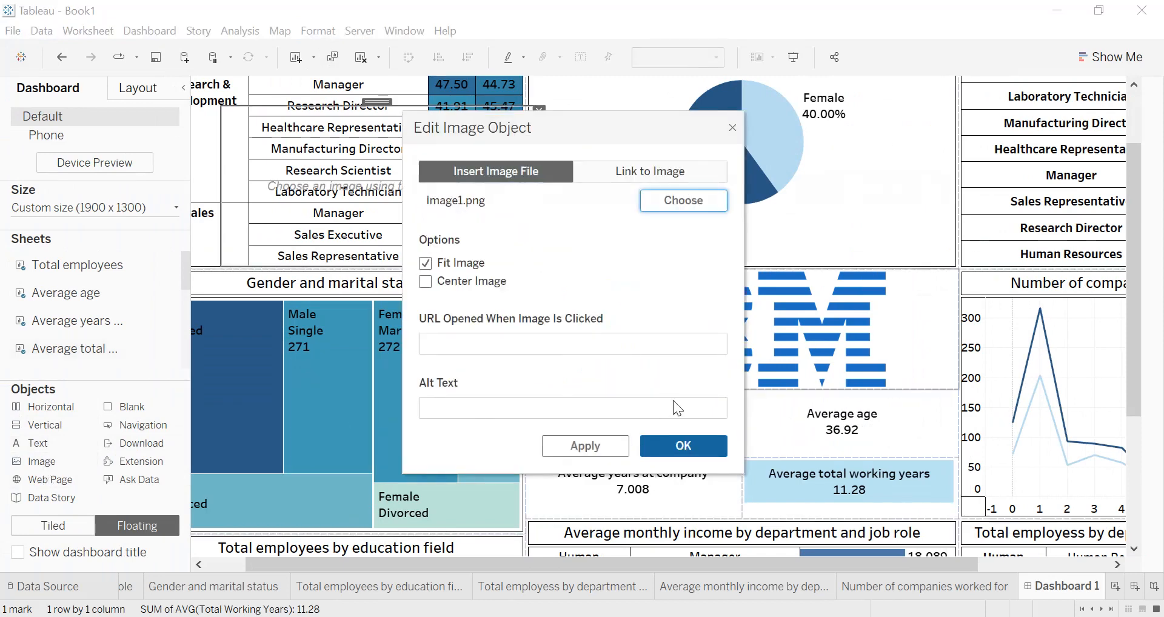
{"action": "left_click", "coordinate": [682, 445]}
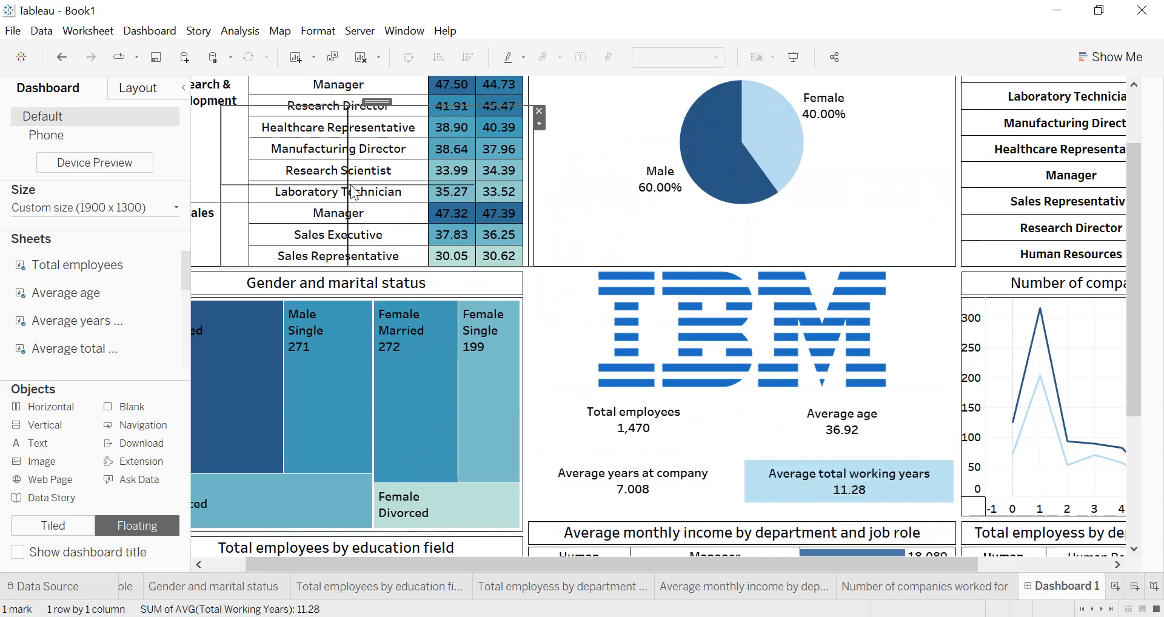
- Move the floating cross-shaped divider image over the KPI grid and shrink it to less than half the block's width
{"action": "left_click_drag", "start_coordinate": [381, 100], "coordinate": [795, 346]}
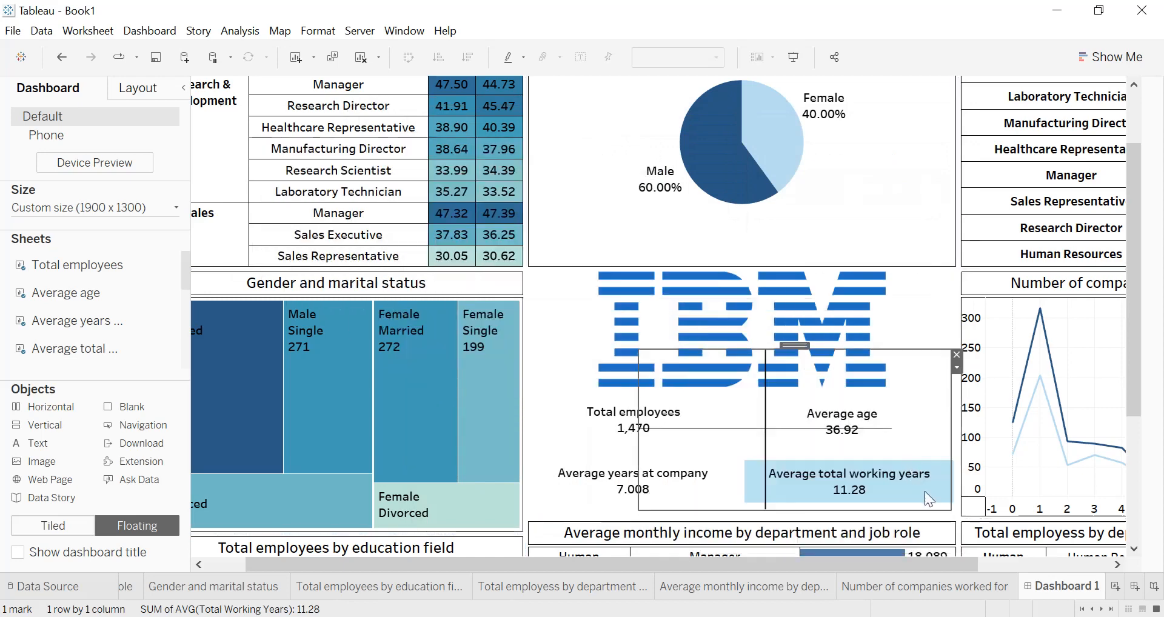
{"action": "left_click_drag", "start_coordinate": [947, 508], "coordinate": [837, 462]}
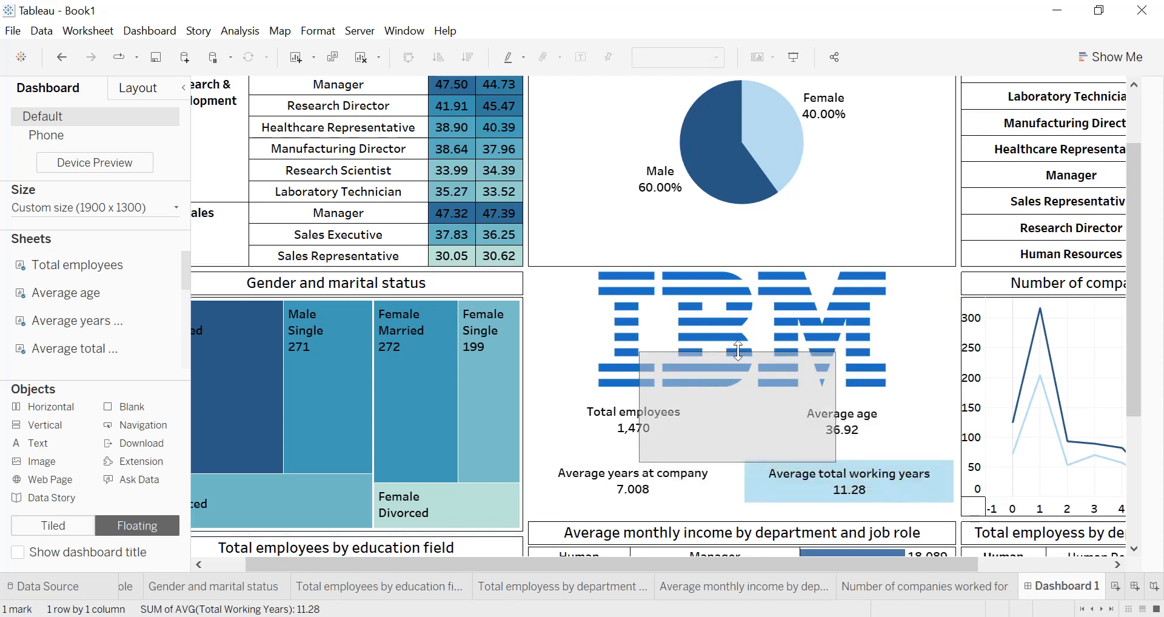
{"action": "left_click_drag", "start_coordinate": [733, 346], "coordinate": [773, 412]}
- Nudge the divider image up and left until its lines run along the borders between the four KPI tiles
{"action": "key", "text": "Up"}
{"action": "key", "text": "Up"}
{"action": "key", "text": "Up"}
{"action": "key", "text": "Up"}
{"action": "key", "text": "Up"}
{"action": "key", "text": "Up"}
{"action": "key", "text": "Up"}
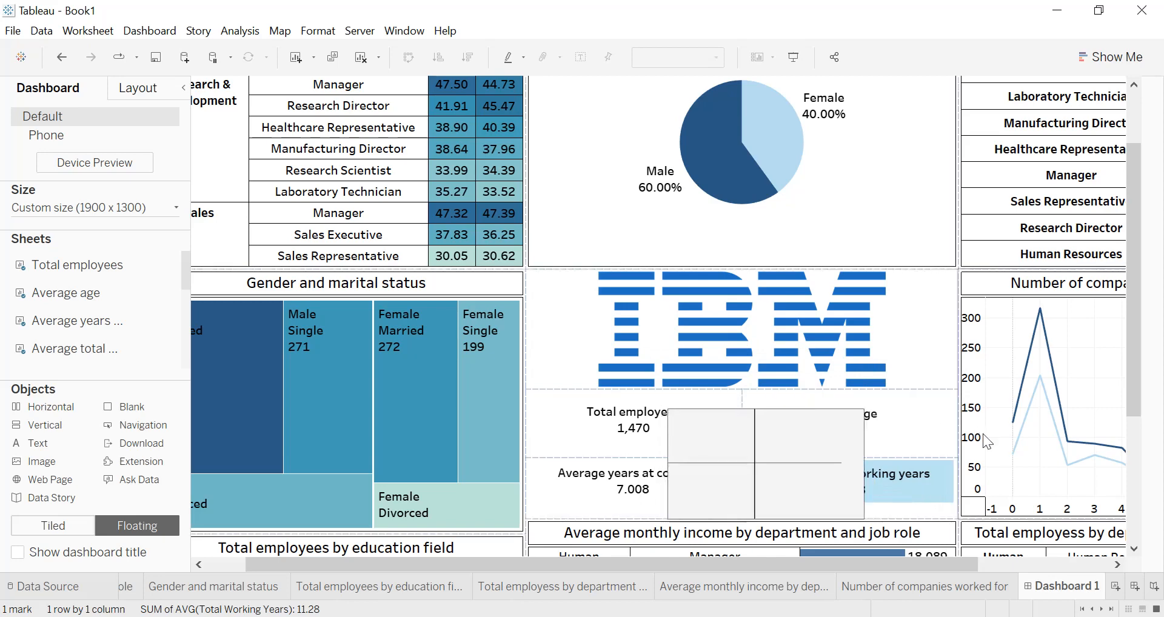
{"action": "key", "text": "Left"}
{"action": "key", "text": "Left"}
{"action": "key", "text": "Left"}
{"action": "key", "text": "Left"}
{"action": "key", "text": "Left"}
{"action": "key", "text": "Left"}
{"action": "key", "text": "Left"}
{"action": "key", "text": "Left"}
{"action": "key", "text": "Left"}
{"action": "key", "text": "Left"}
{"action": "key", "text": "Left"}
{"action": "key", "text": "Left"}
{"action": "key", "text": "Left"}
{"action": "key", "text": "Left"}
{"action": "key", "text": "Left"}
{"action": "key", "text": "Left"}
{"action": "key", "text": "Left"}
{"action": "key", "text": "Left"}
{"action": "key", "text": "Left"}
{"action": "key", "text": "Left"}
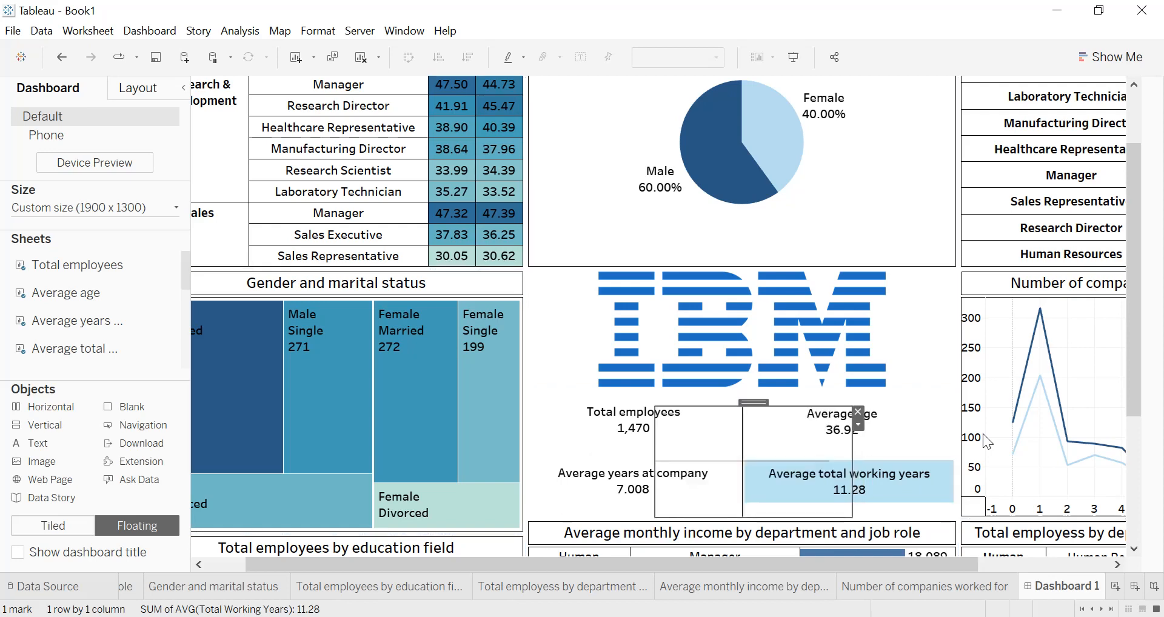
{"action": "mouse_move", "coordinate": [1056, 442]}
{"action": "key", "text": "Up"}
{"action": "key", "text": "Up"}
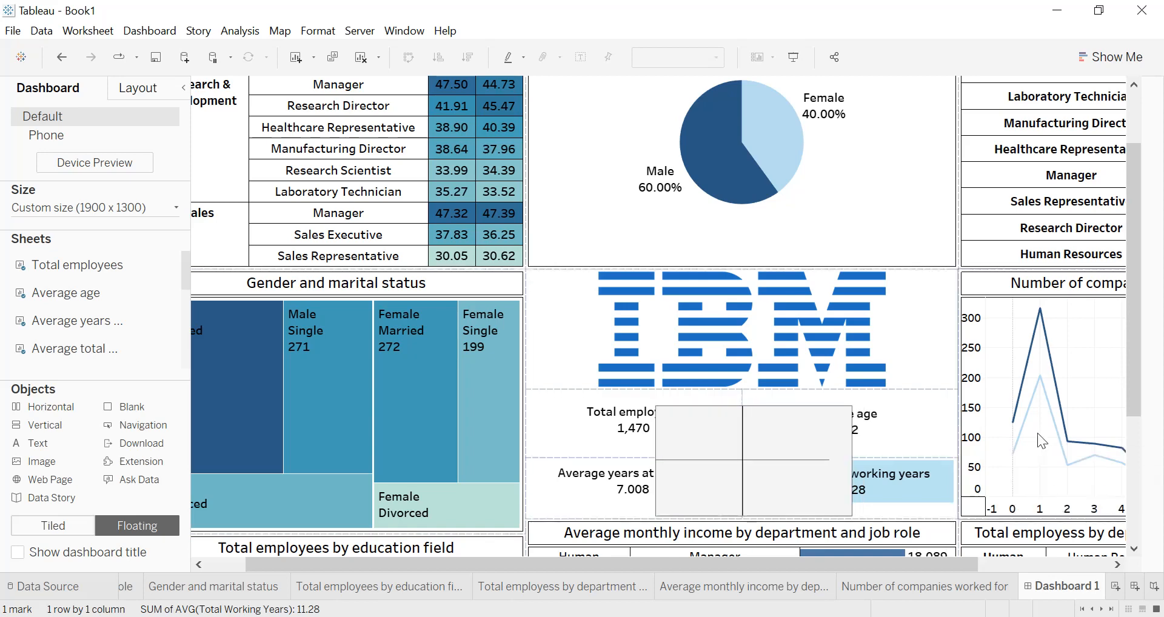
{"action": "key", "text": "Up"}
{"action": "key", "text": "Up"}
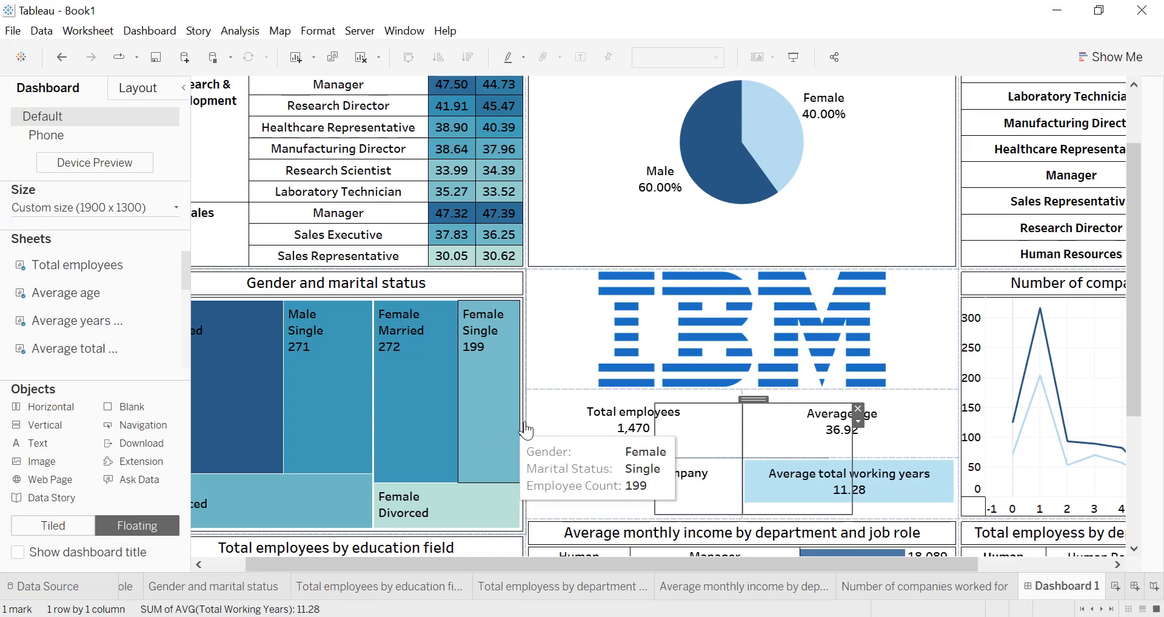
- Check the divider's alignment, nudge it one more increment left and up, and deselect it
{"action": "left_click", "coordinate": [576, 359]}
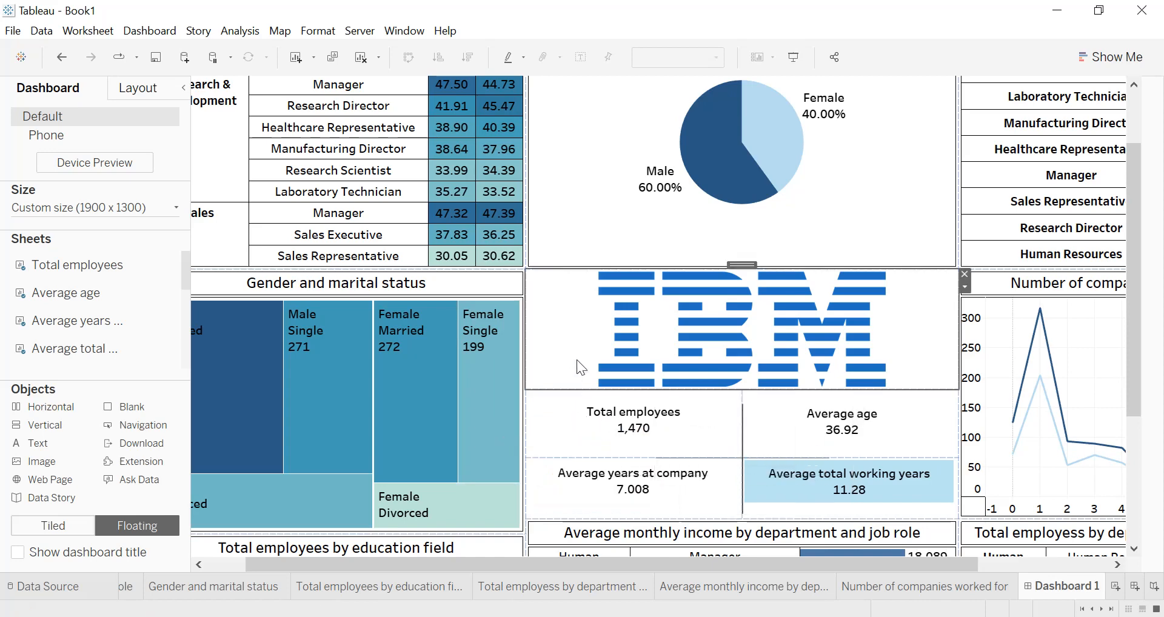
{"action": "left_click", "coordinate": [740, 462]}
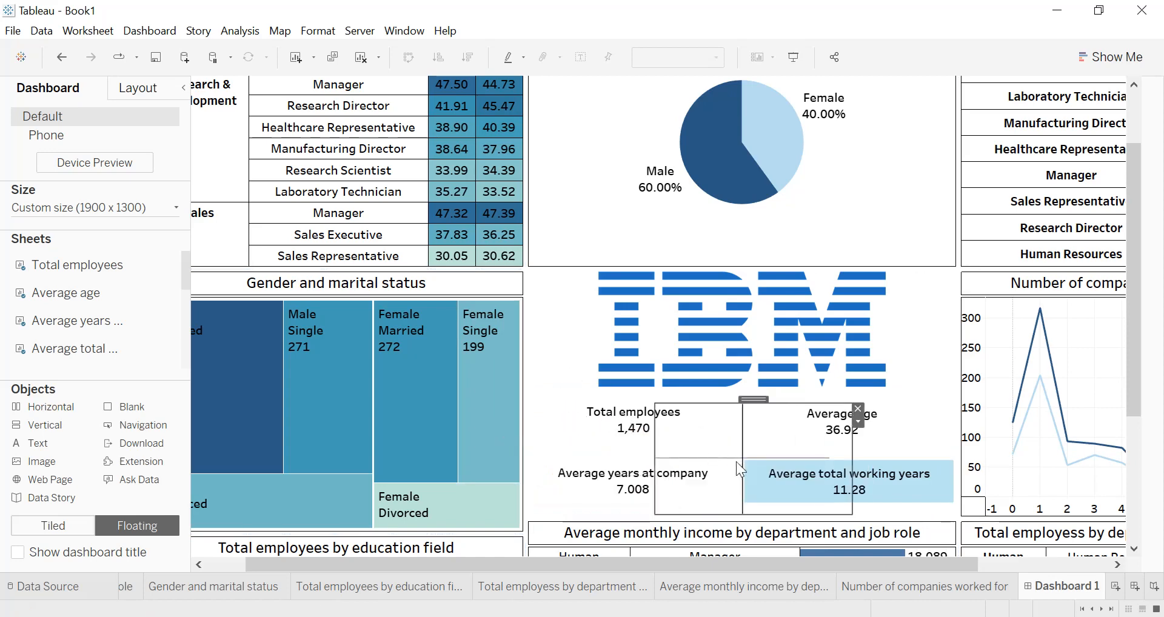
{"action": "key", "text": "Left"}
{"action": "key", "text": "Up"}
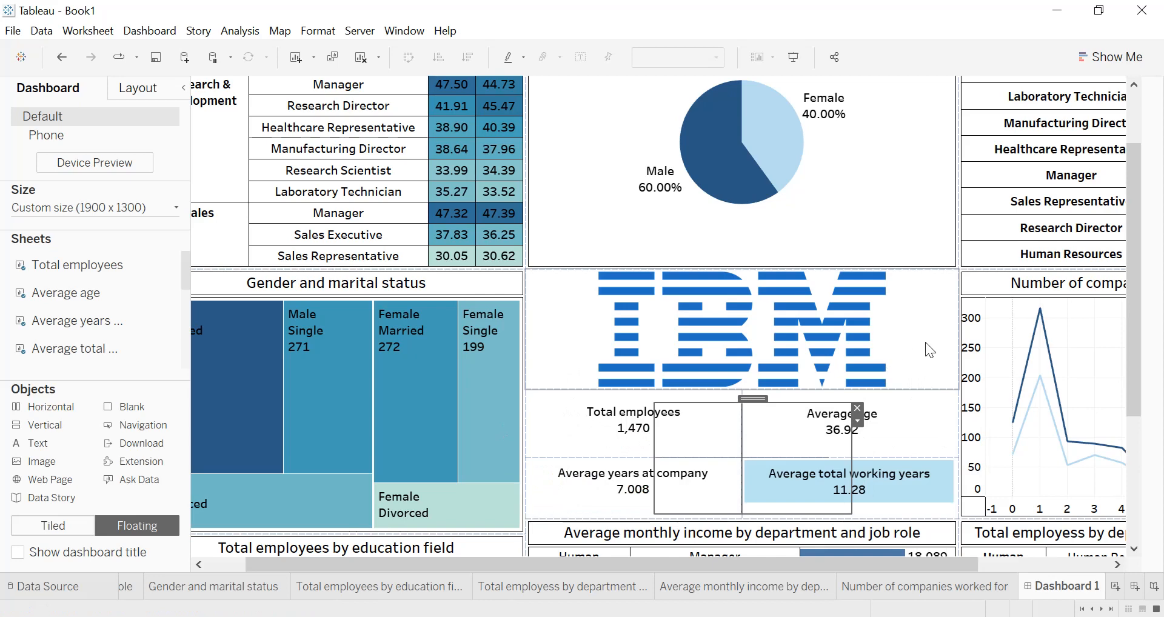
{"action": "left_click", "coordinate": [925, 342]}
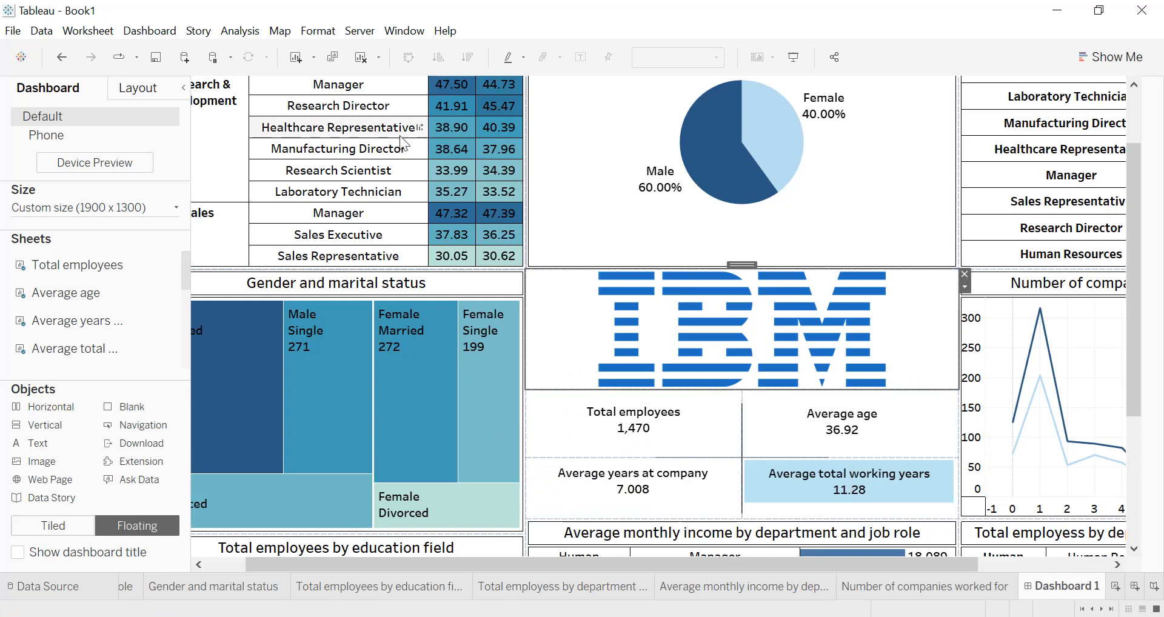
- Export the dashboard as the image file "Dashboard 1.png" and open it in the image viewer
{"action": "left_click", "coordinate": [159, 32]}
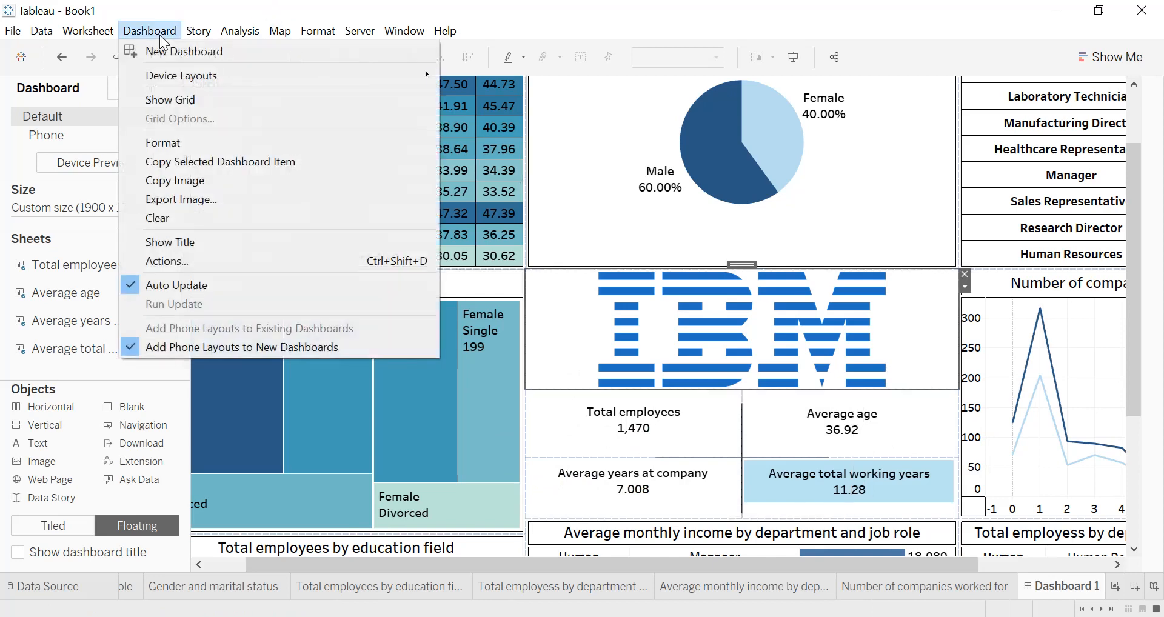
{"action": "left_click", "coordinate": [182, 198]}
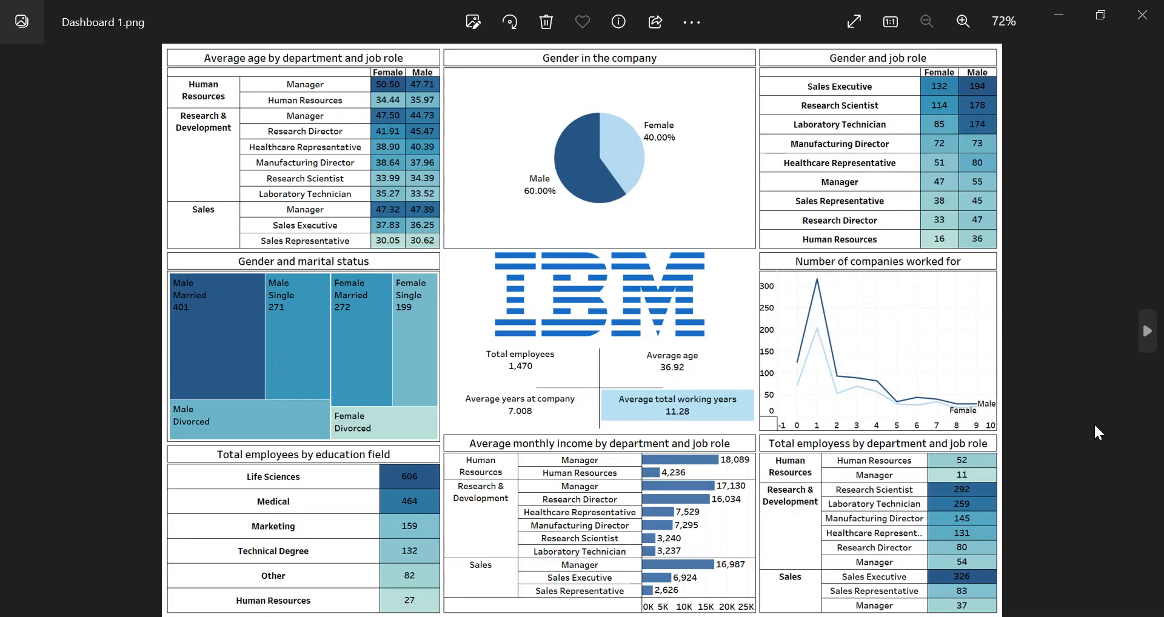